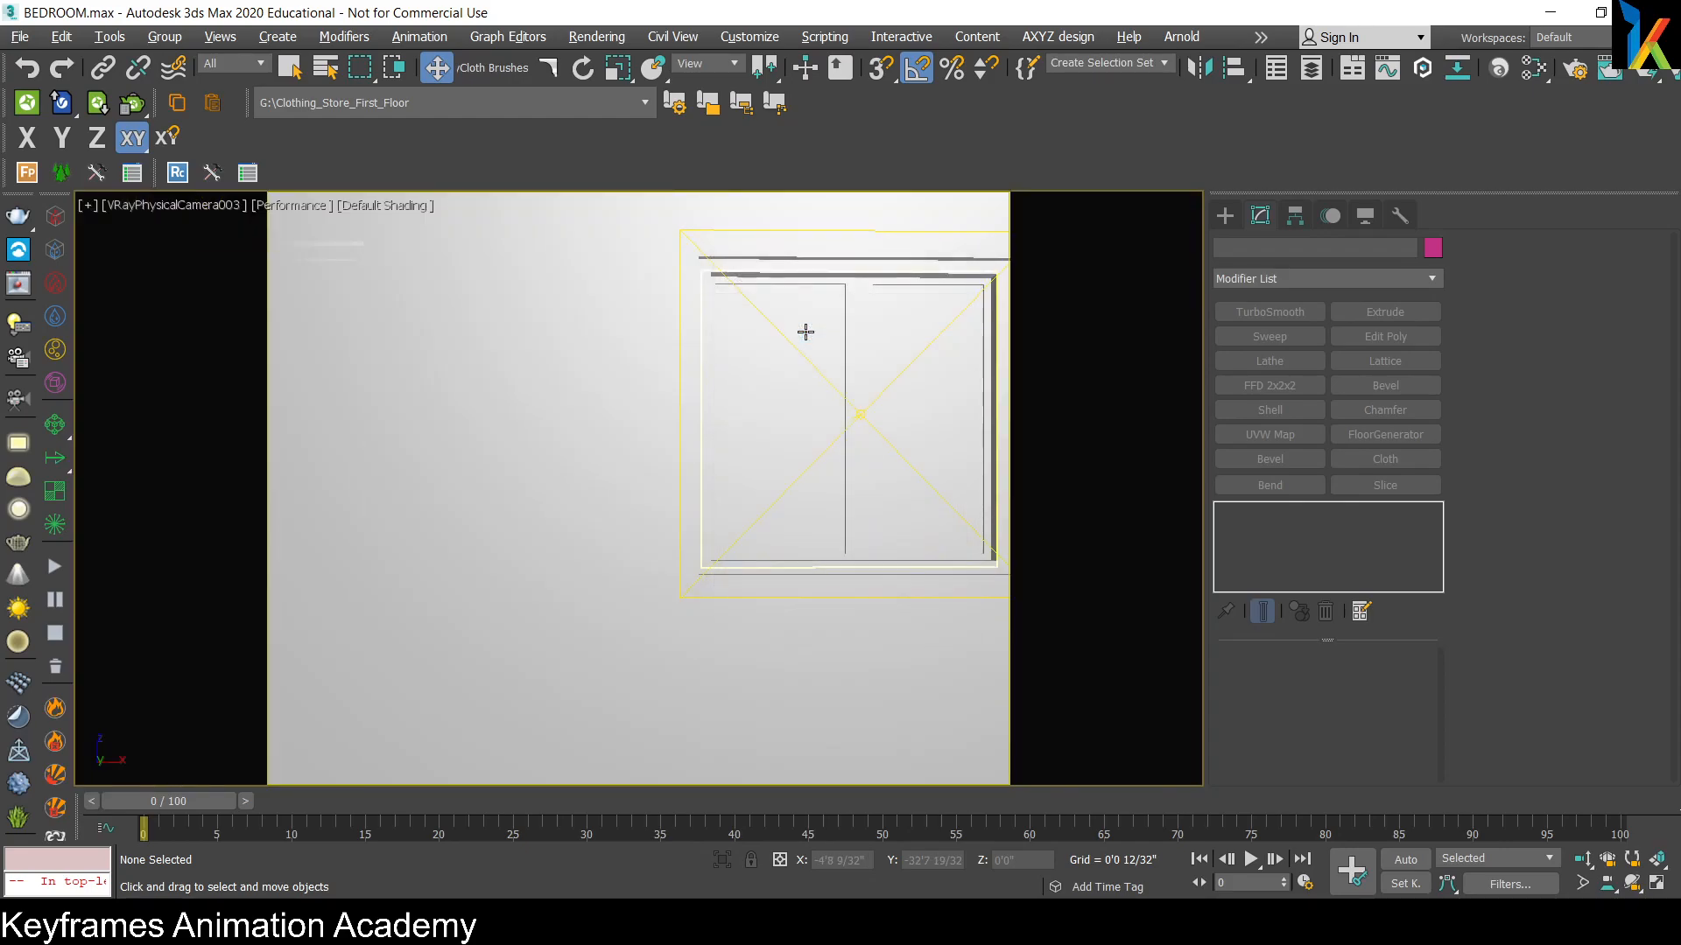
Step: Display the bedroom scene in a wireframe Top view framed on the ceiling lights and the front wall
key(t)
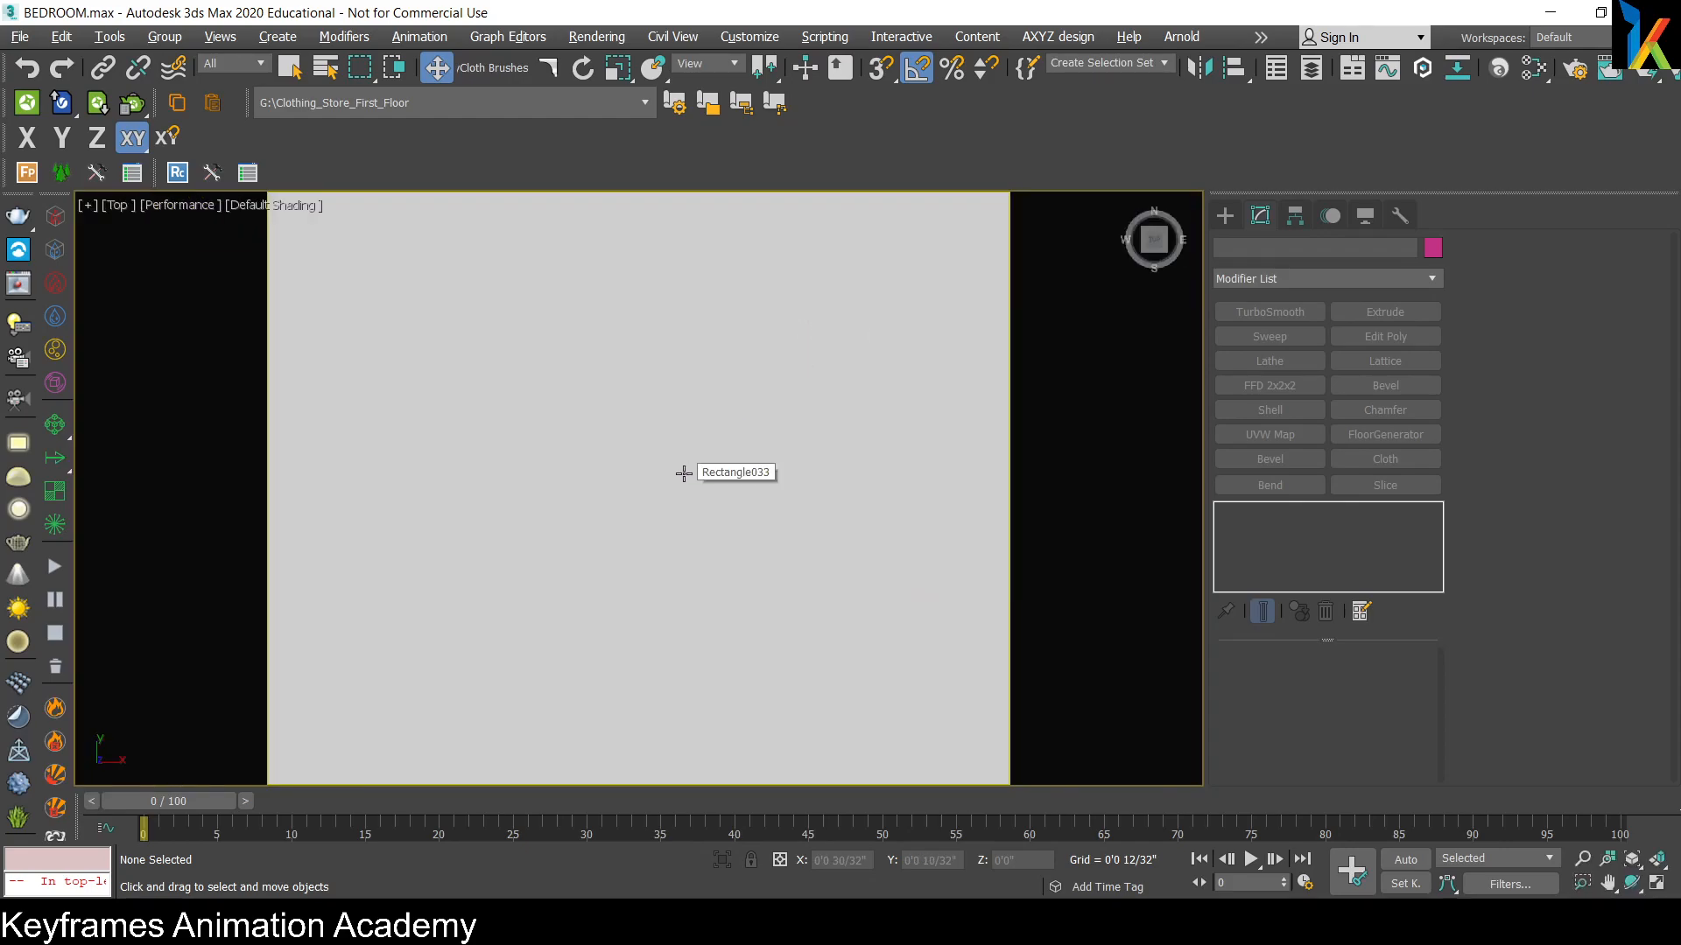
scroll(725, 491, down, 10)
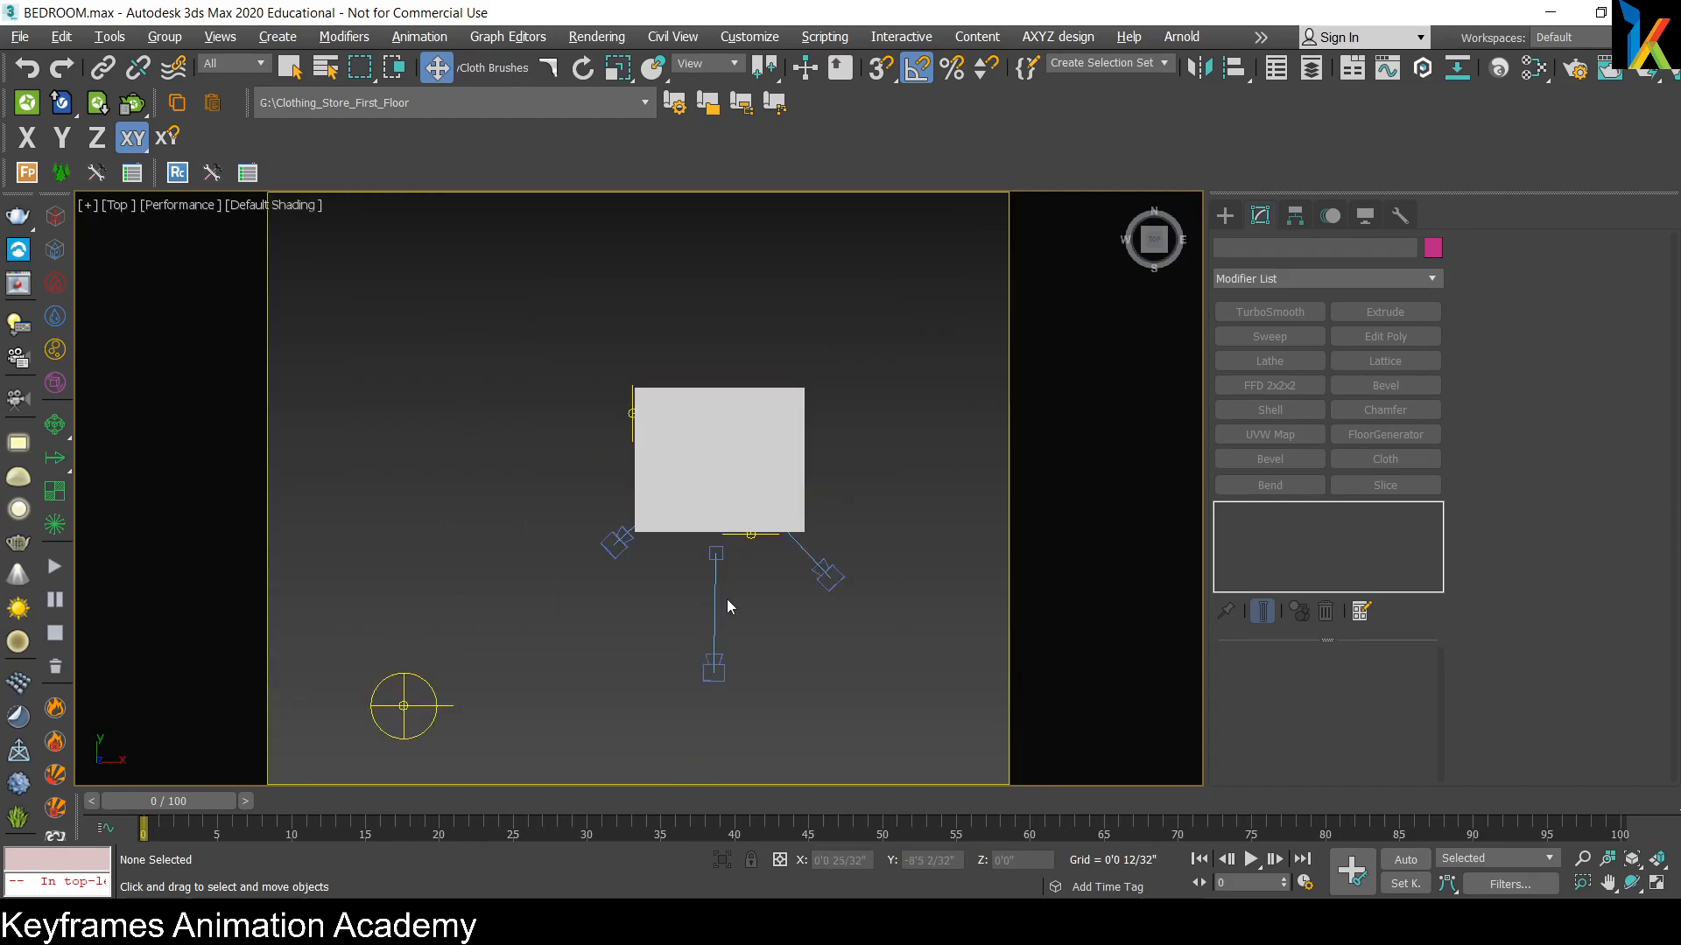
scroll(727, 599, up, 3)
middle_drag(695, 476, 615, 562)
scroll(711, 465, down, 1)
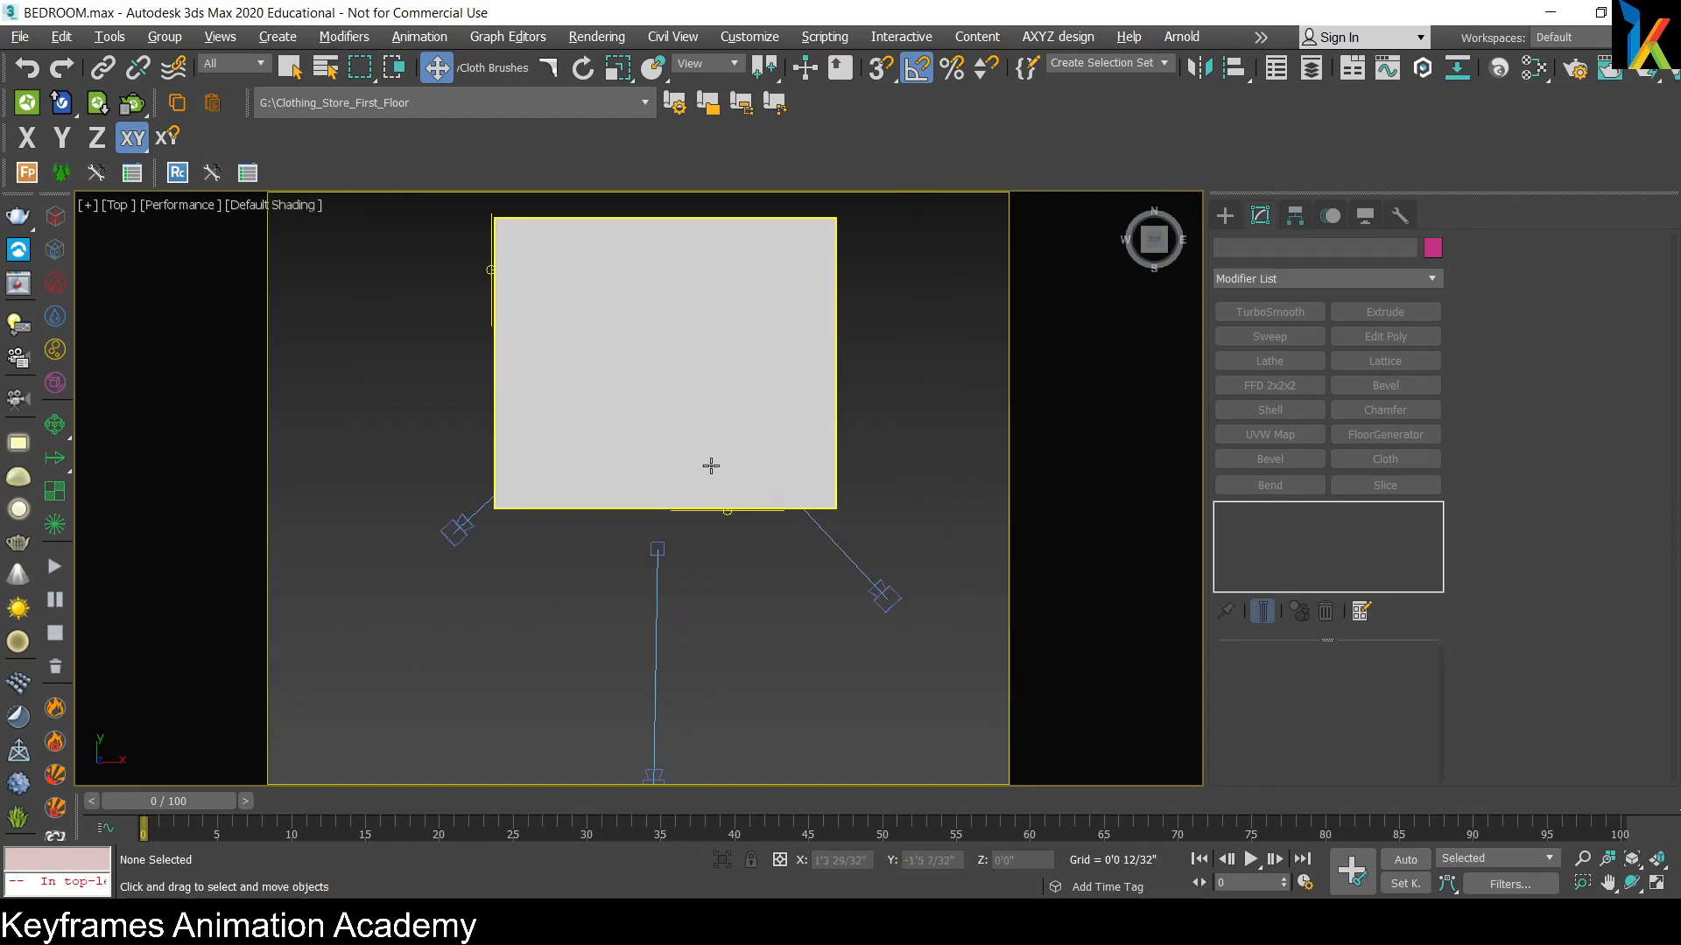
key(F3)
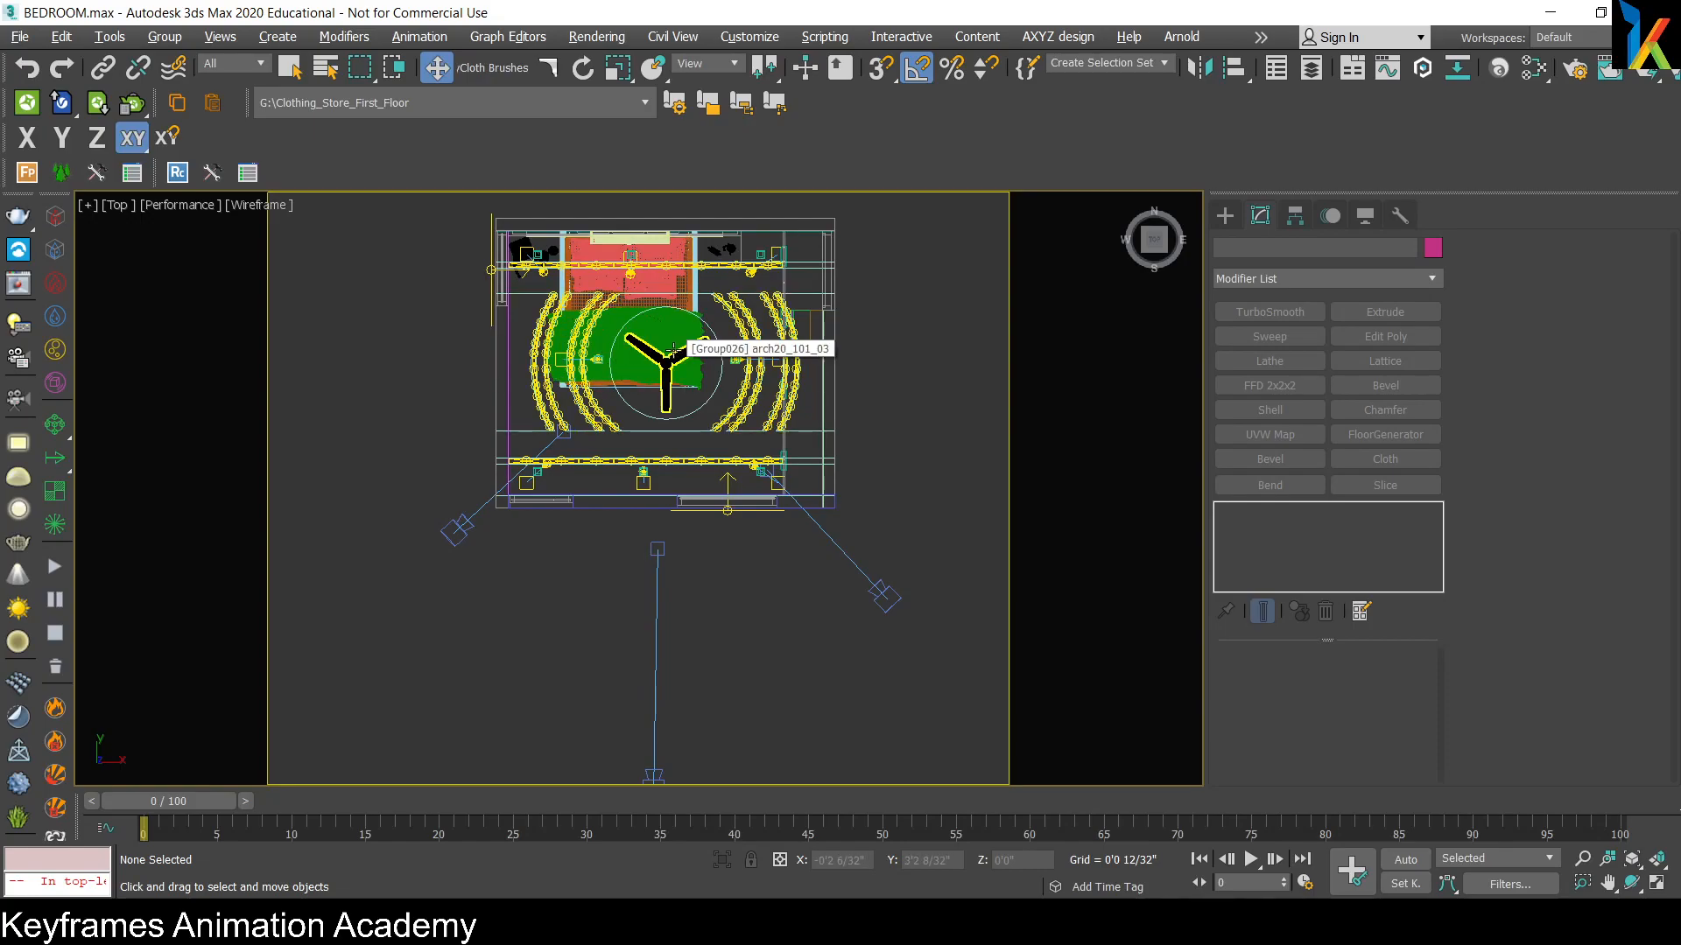
scroll(627, 350, up, 3)
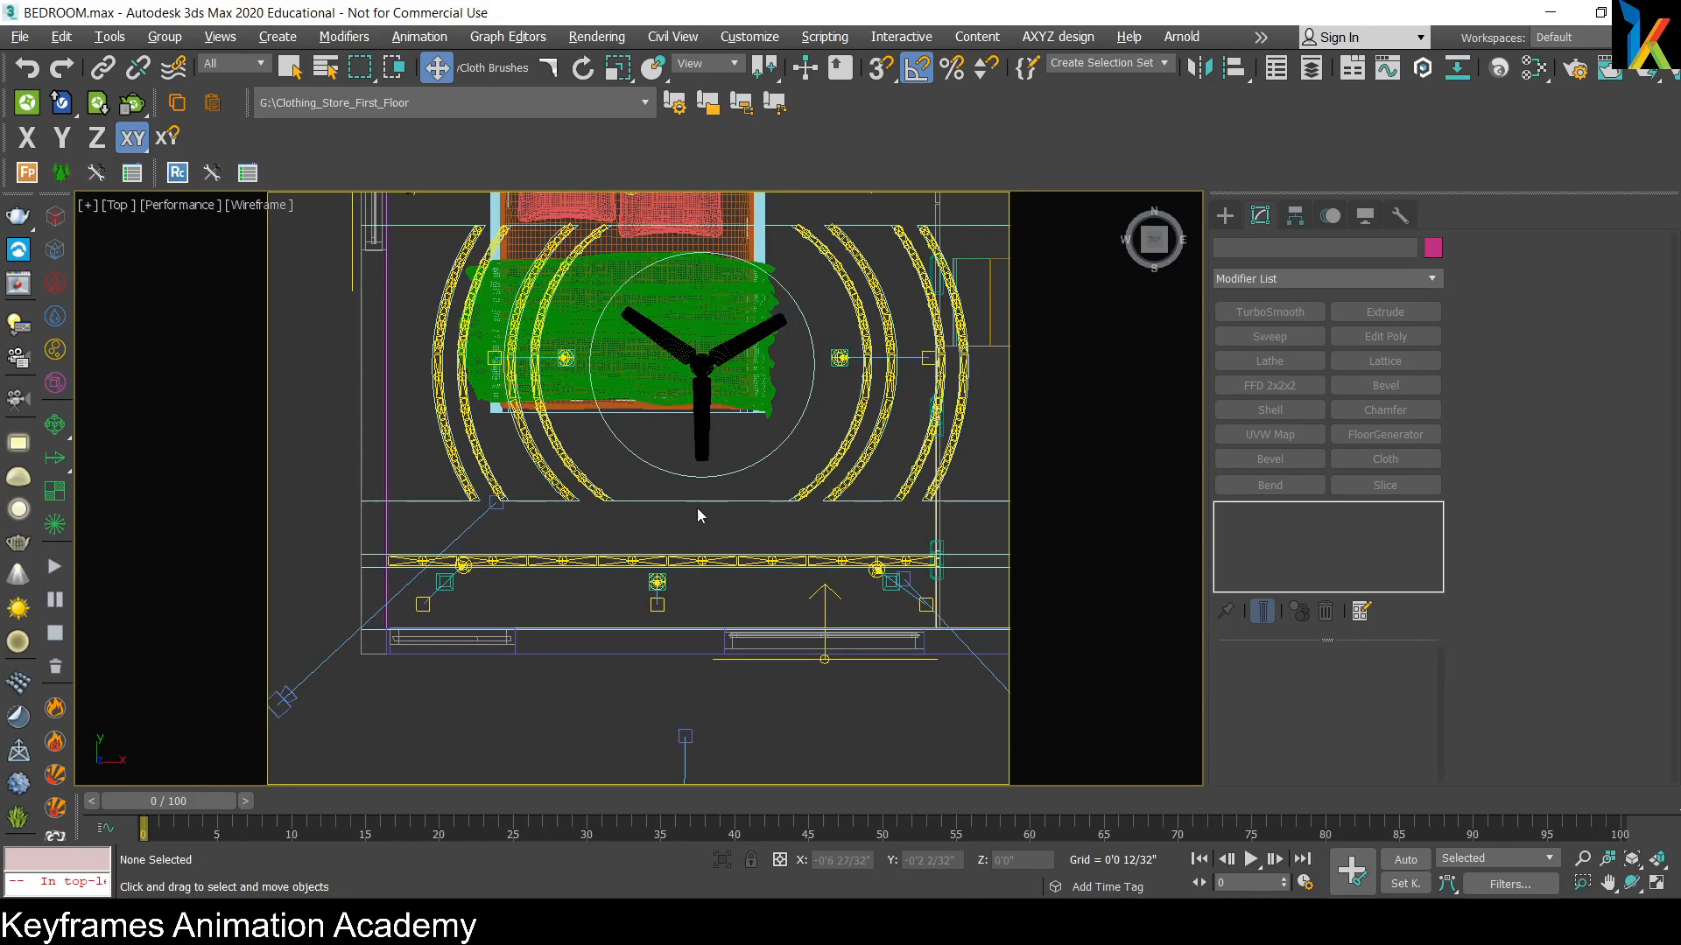
middle_drag(637, 453, 646, 493)
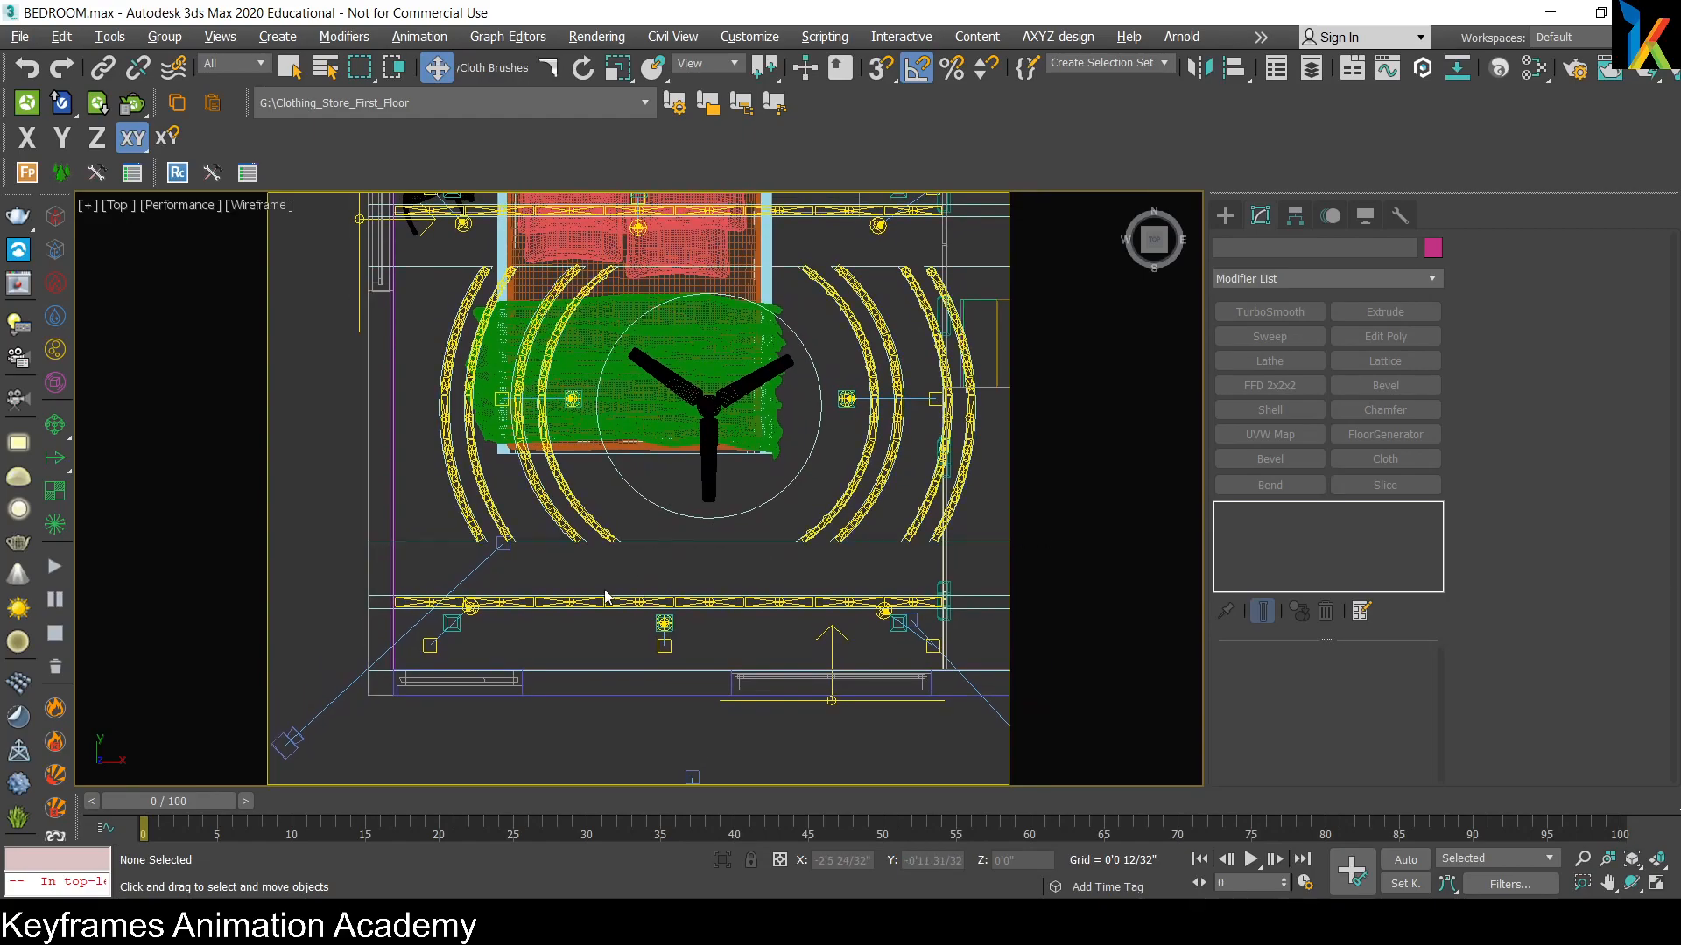
middle_drag(595, 604, 738, 526)
Step: Select the V-Ray physical camera outside the room's lower-left corner and check its film speed and shutter speed settings
click(435, 663)
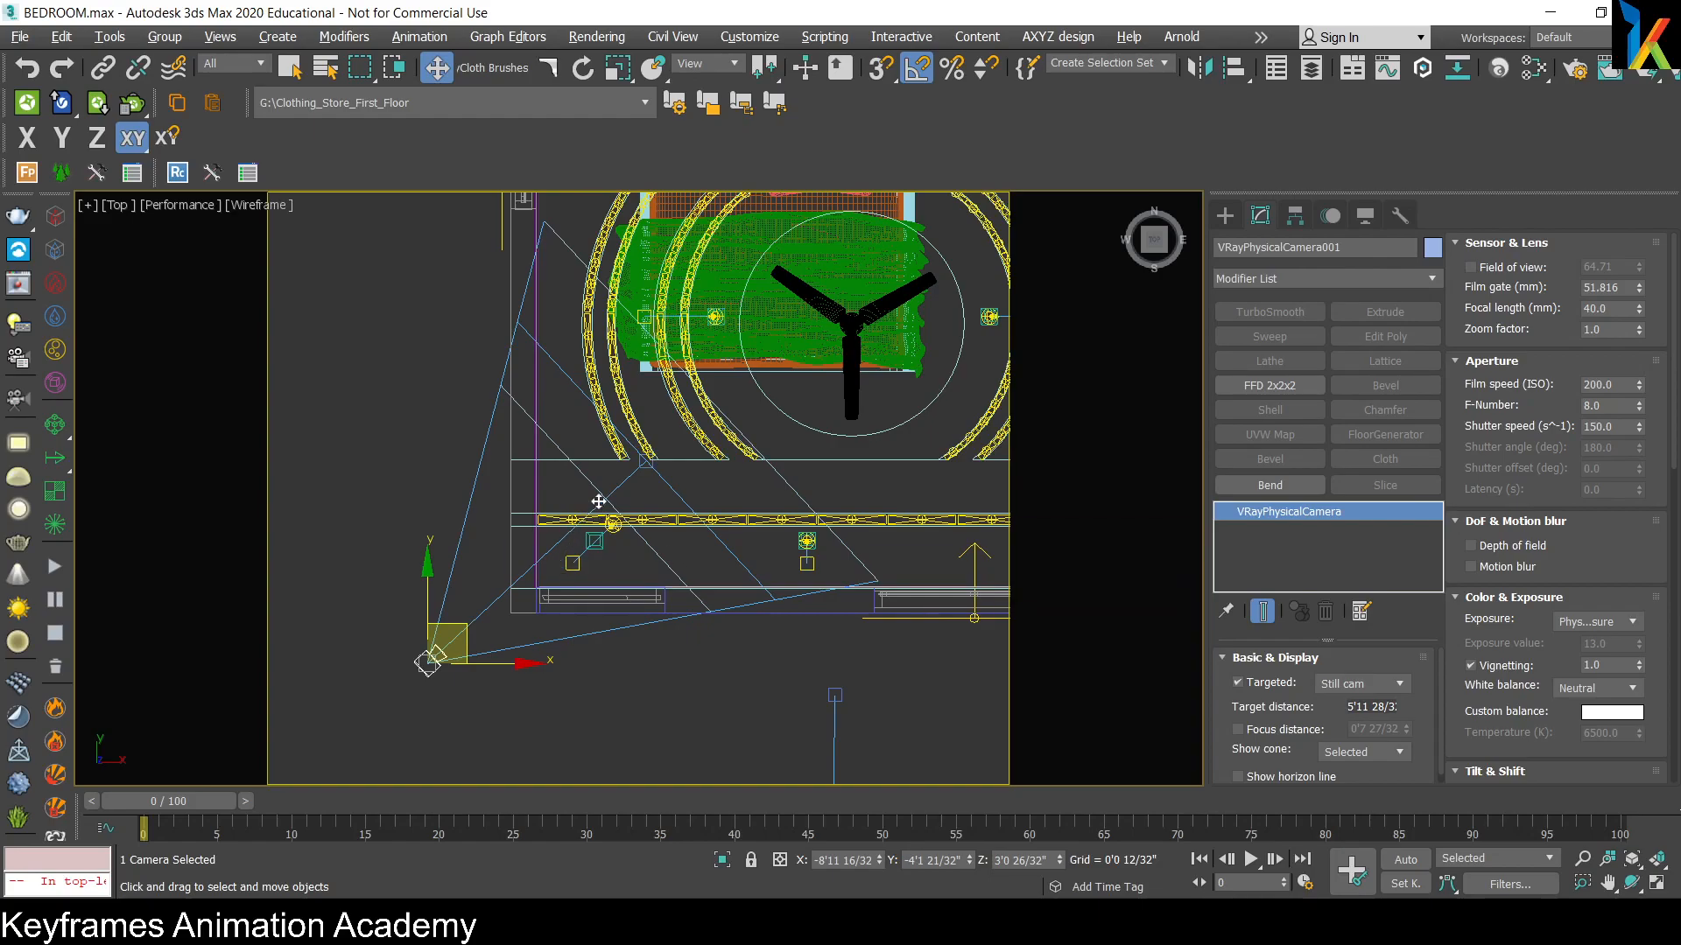
middle_drag(731, 474, 665, 470)
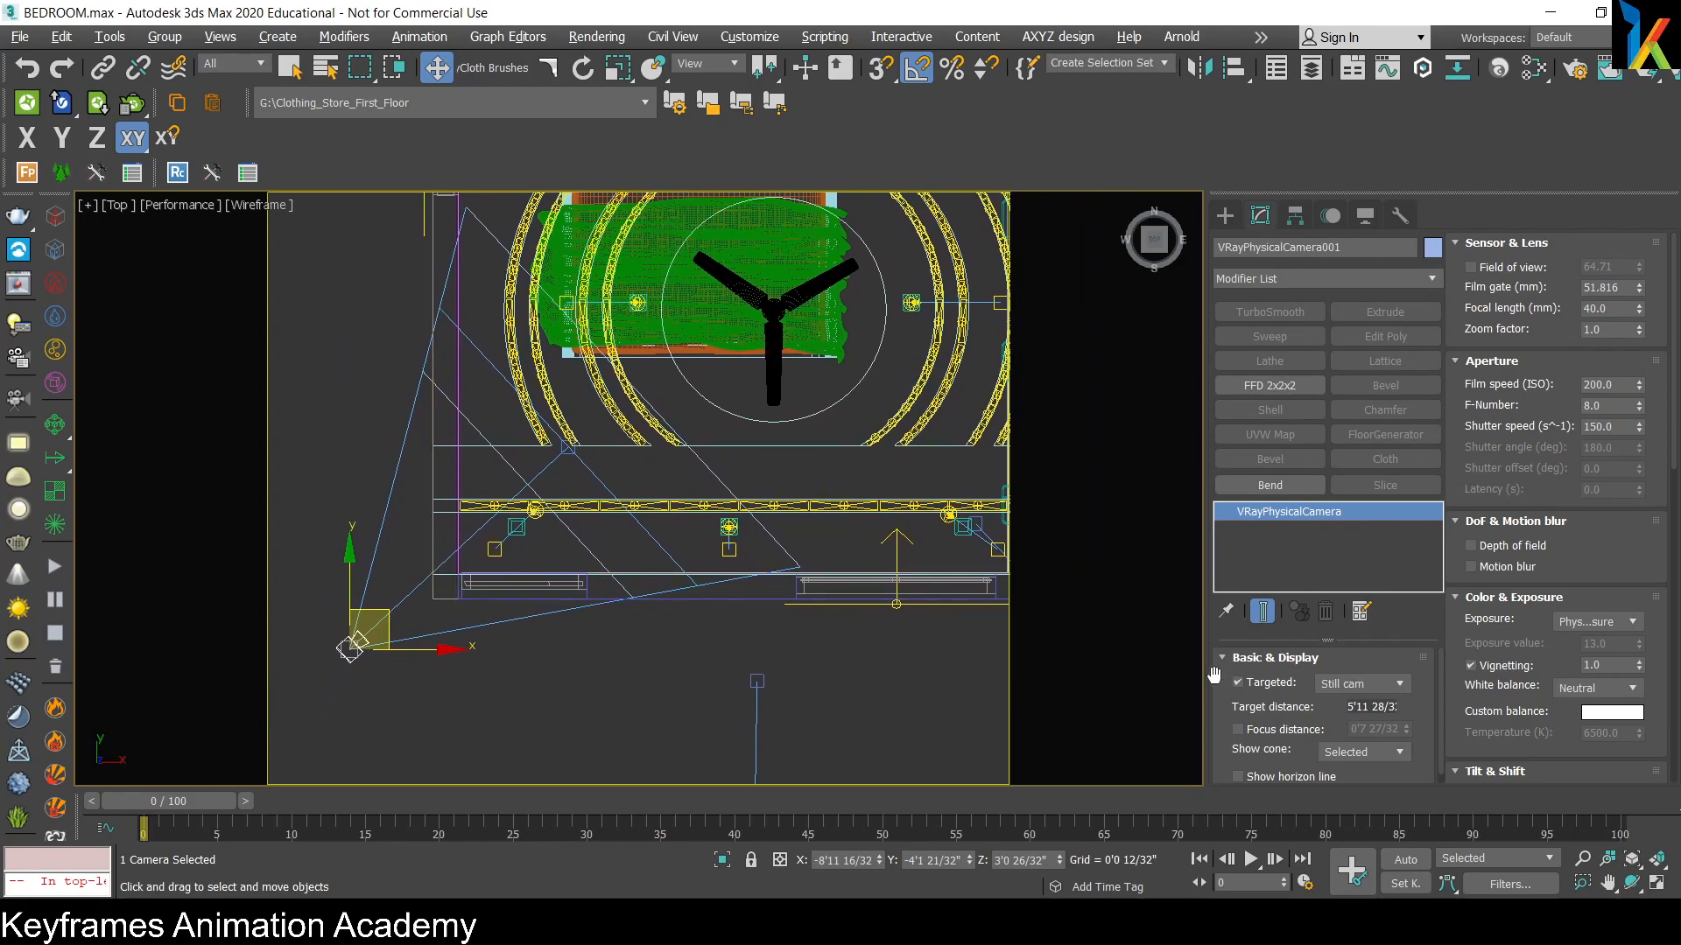
double_click(1619, 427)
double_click(1595, 385)
double_click(1598, 426)
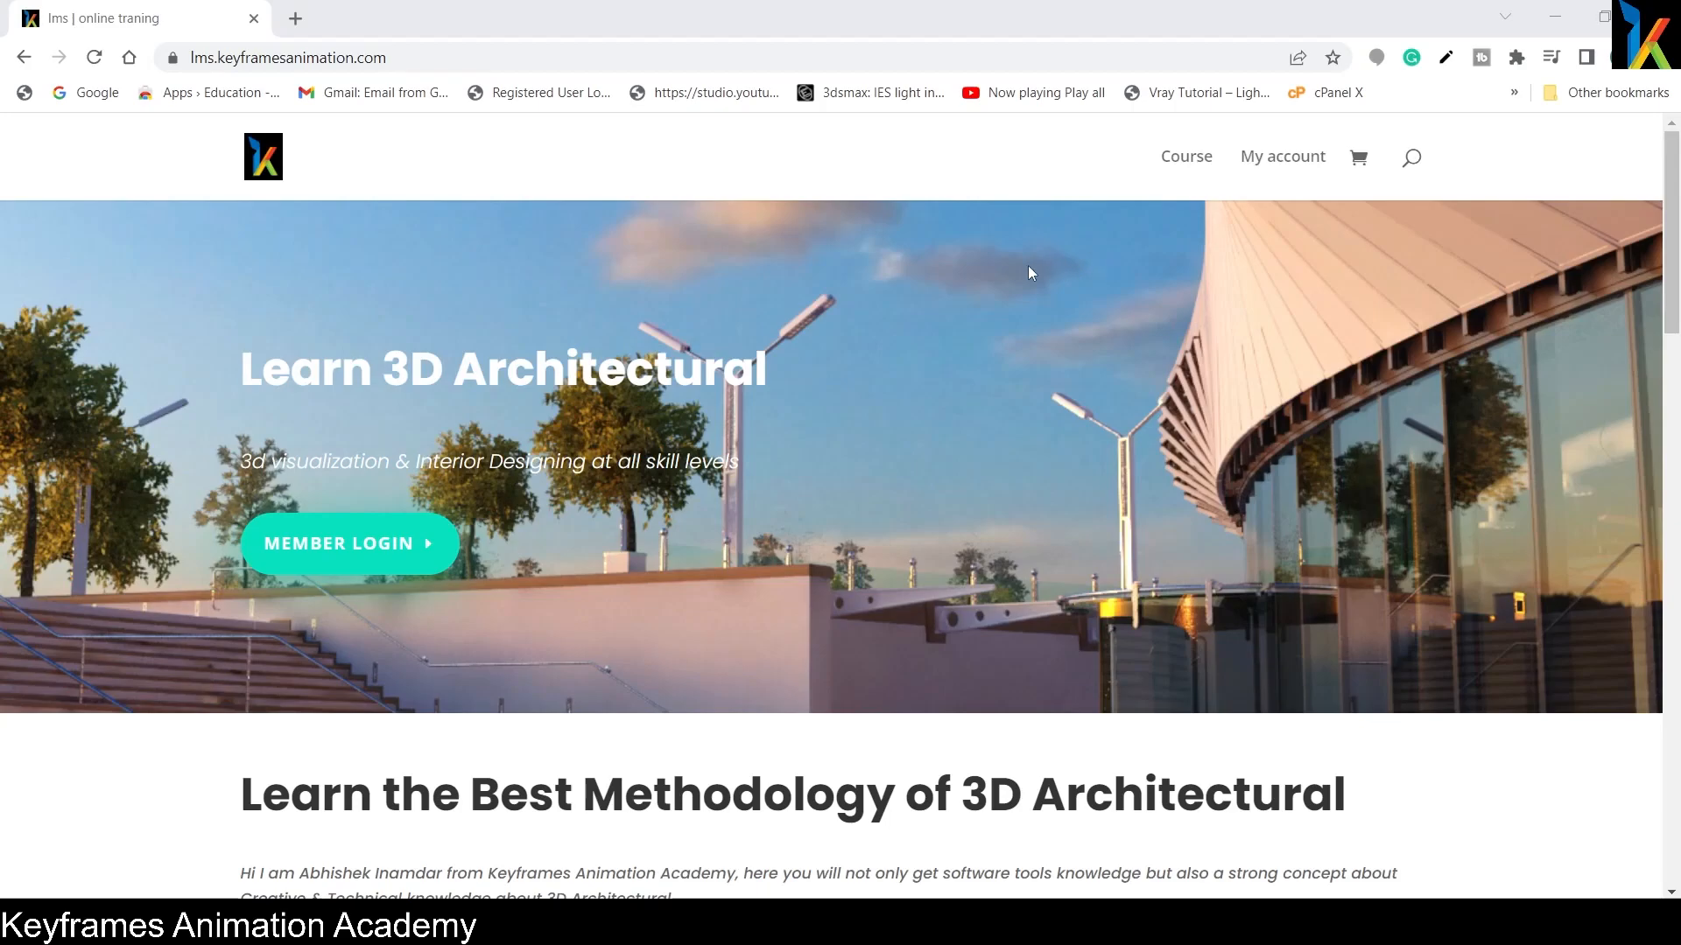
Step: Switch to the browser and open the 3ds Max, V-Ray and Photoshop package from the academy's course list
scroll(1038, 428, down, 5)
scroll(1027, 435, up, 5)
scroll(1099, 254, down, 5)
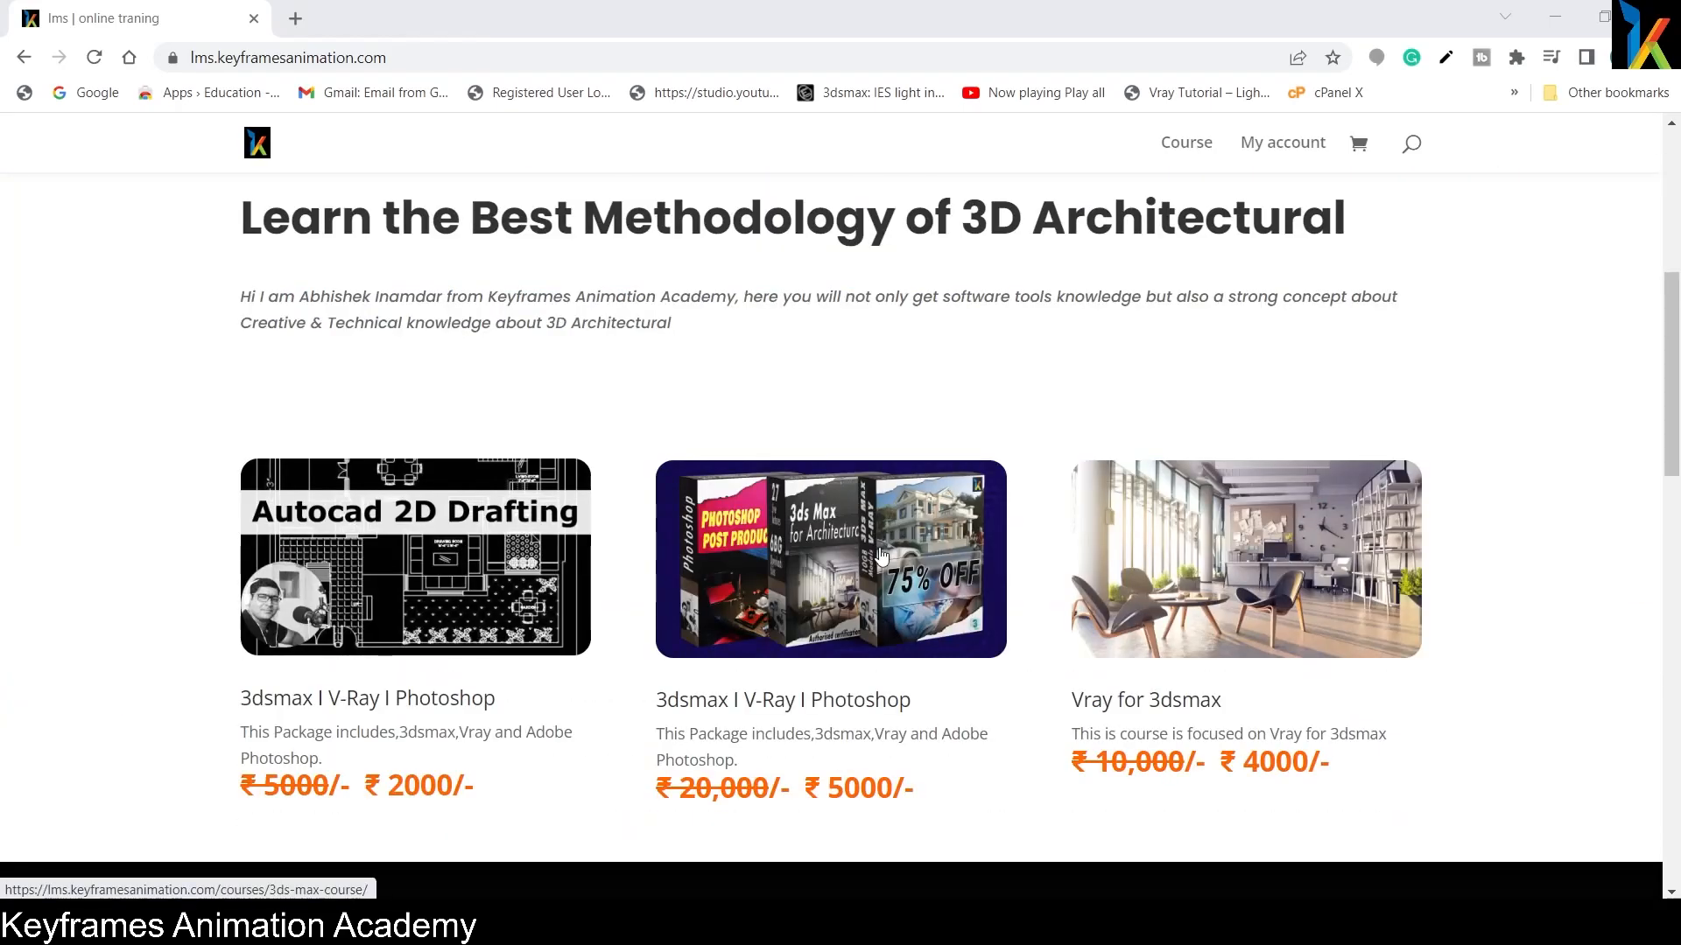
click(878, 590)
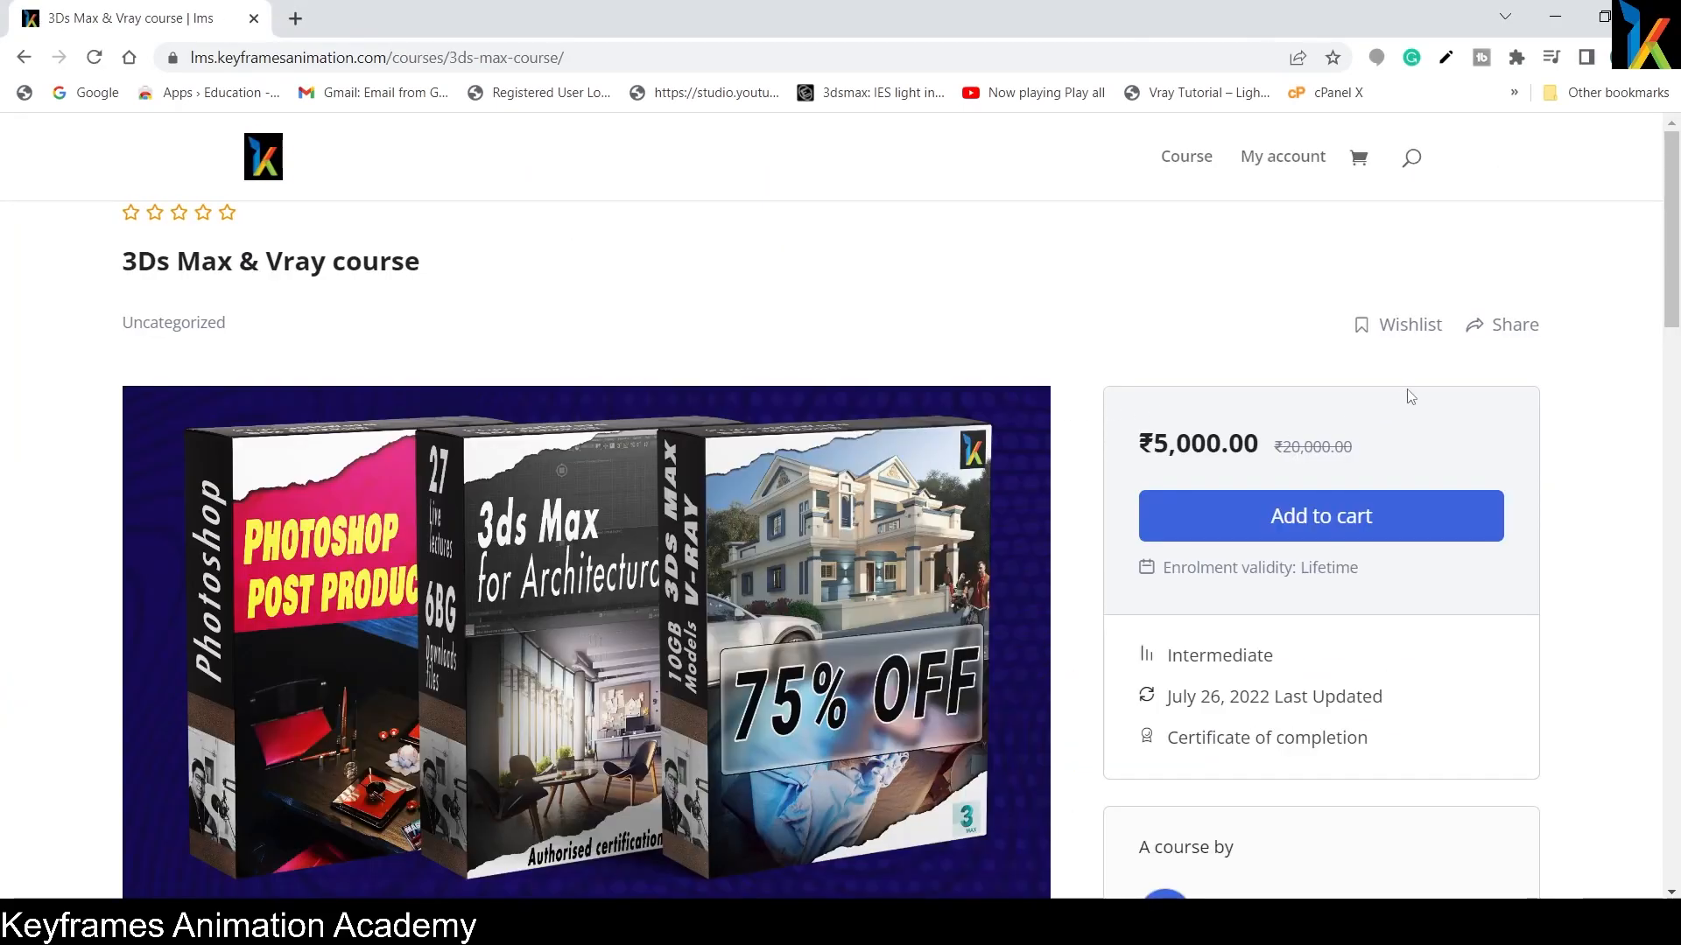
Step: Review the course description and the lesson lists for 3DsMax, V-Ray, and day and night exterior rendering
scroll(733, 484, down, 5)
scroll(525, 574, down, 6)
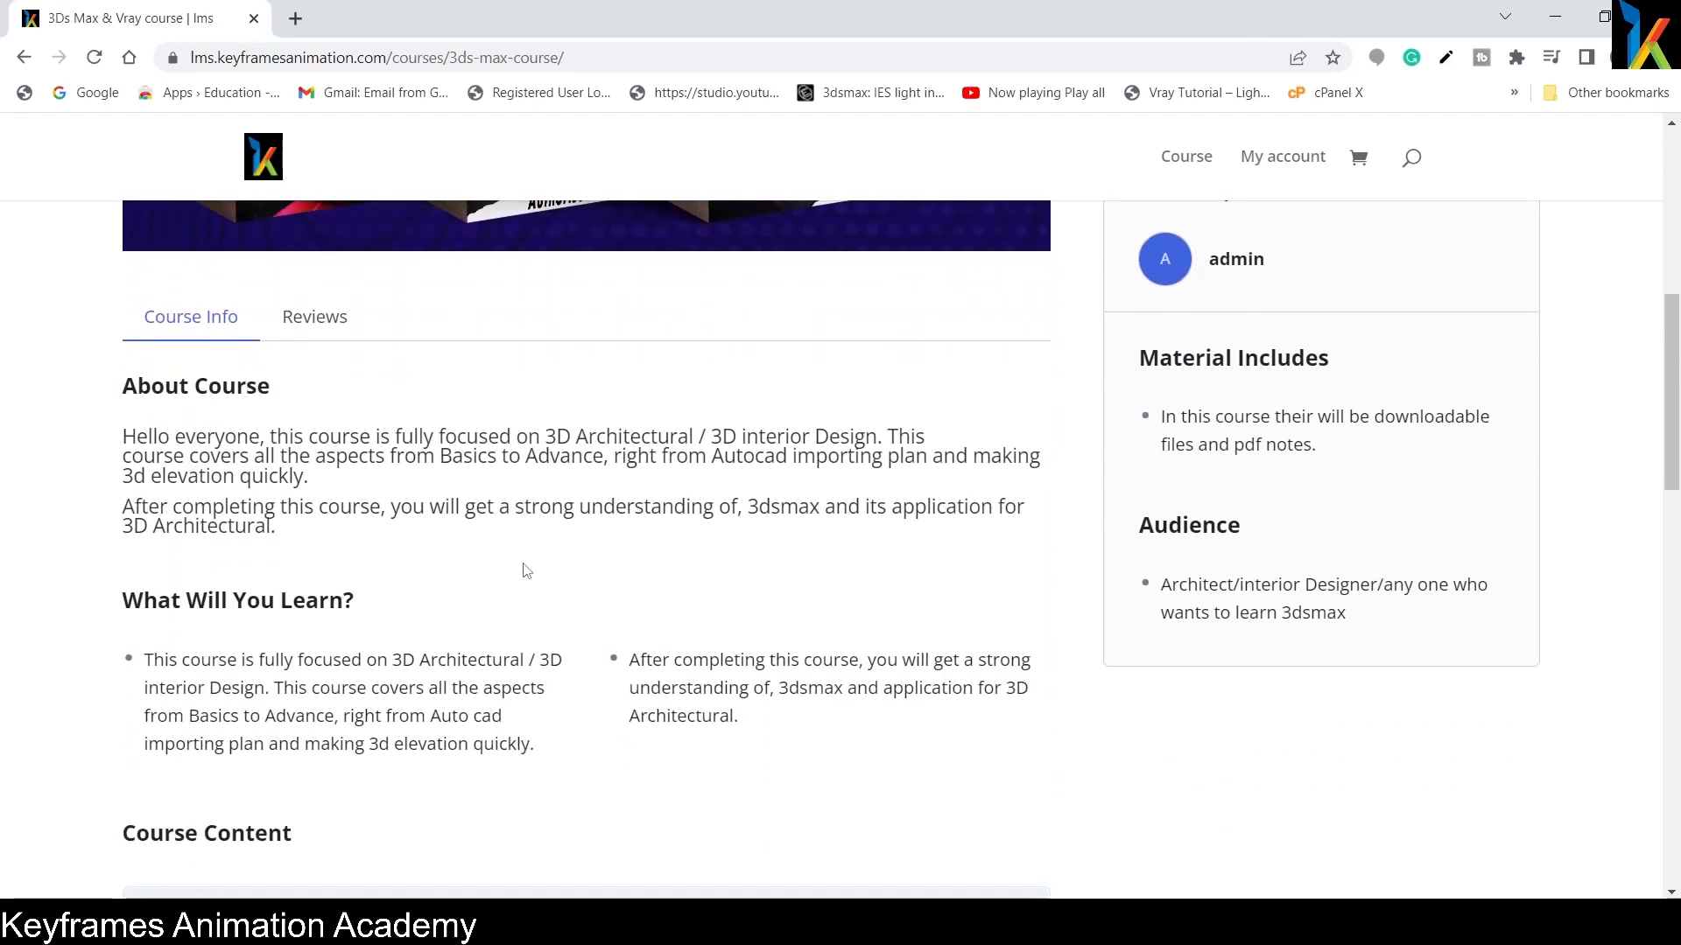
scroll(527, 575, up, 3)
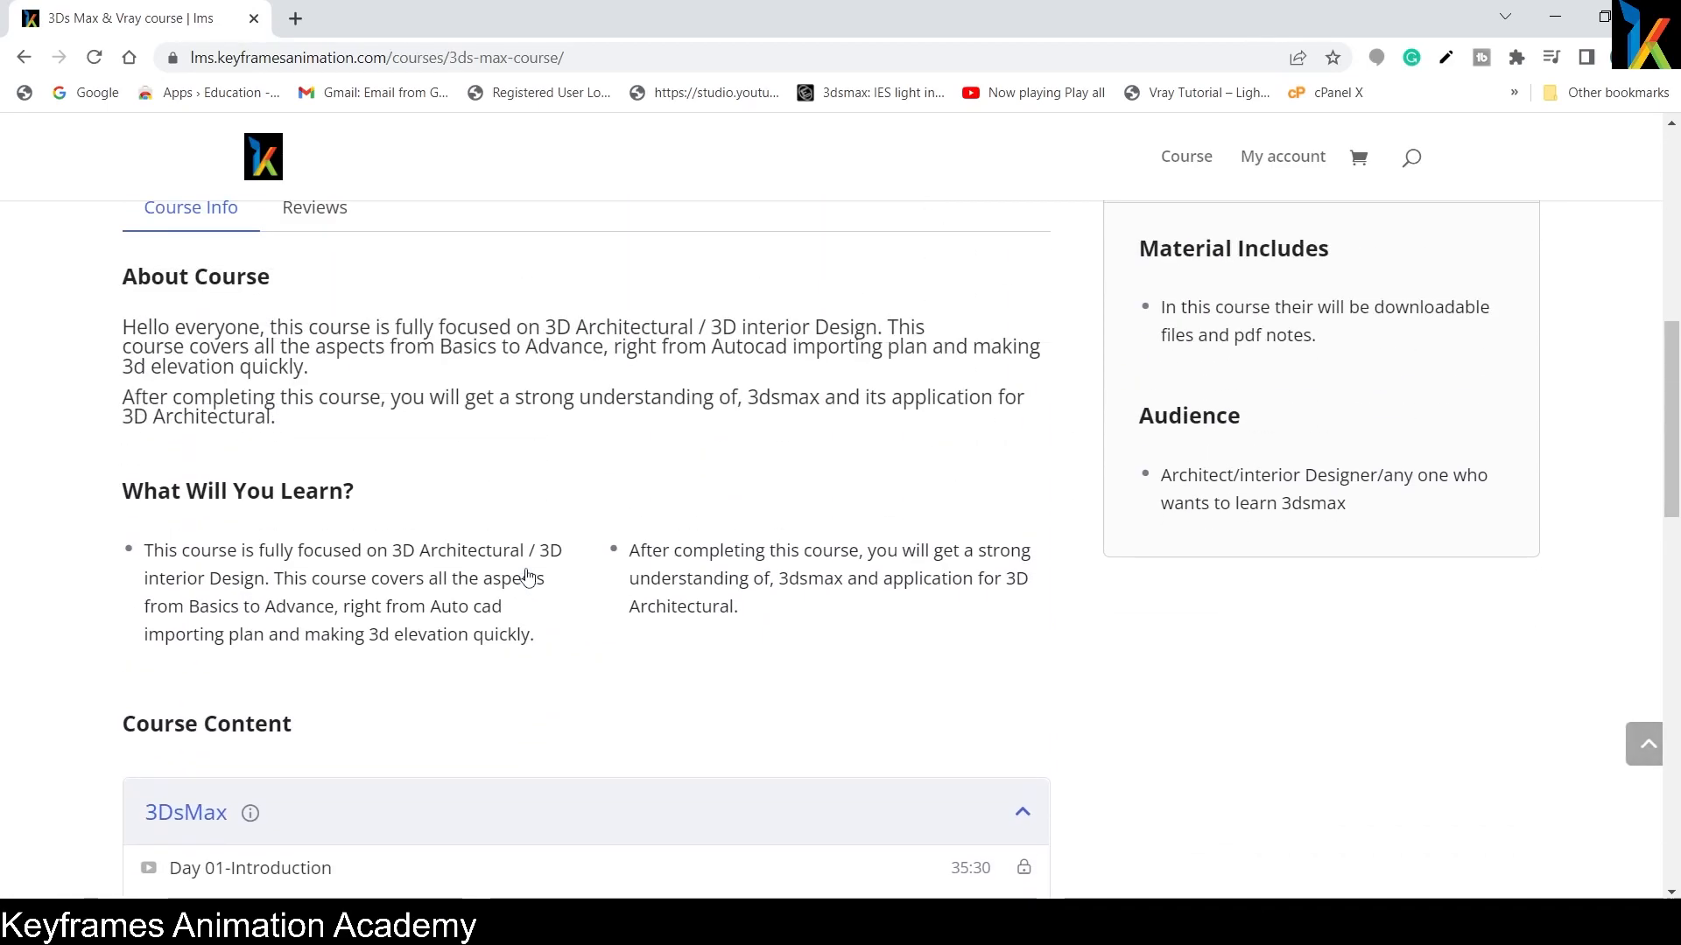
scroll(527, 569, down, 4)
scroll(527, 569, down, 2)
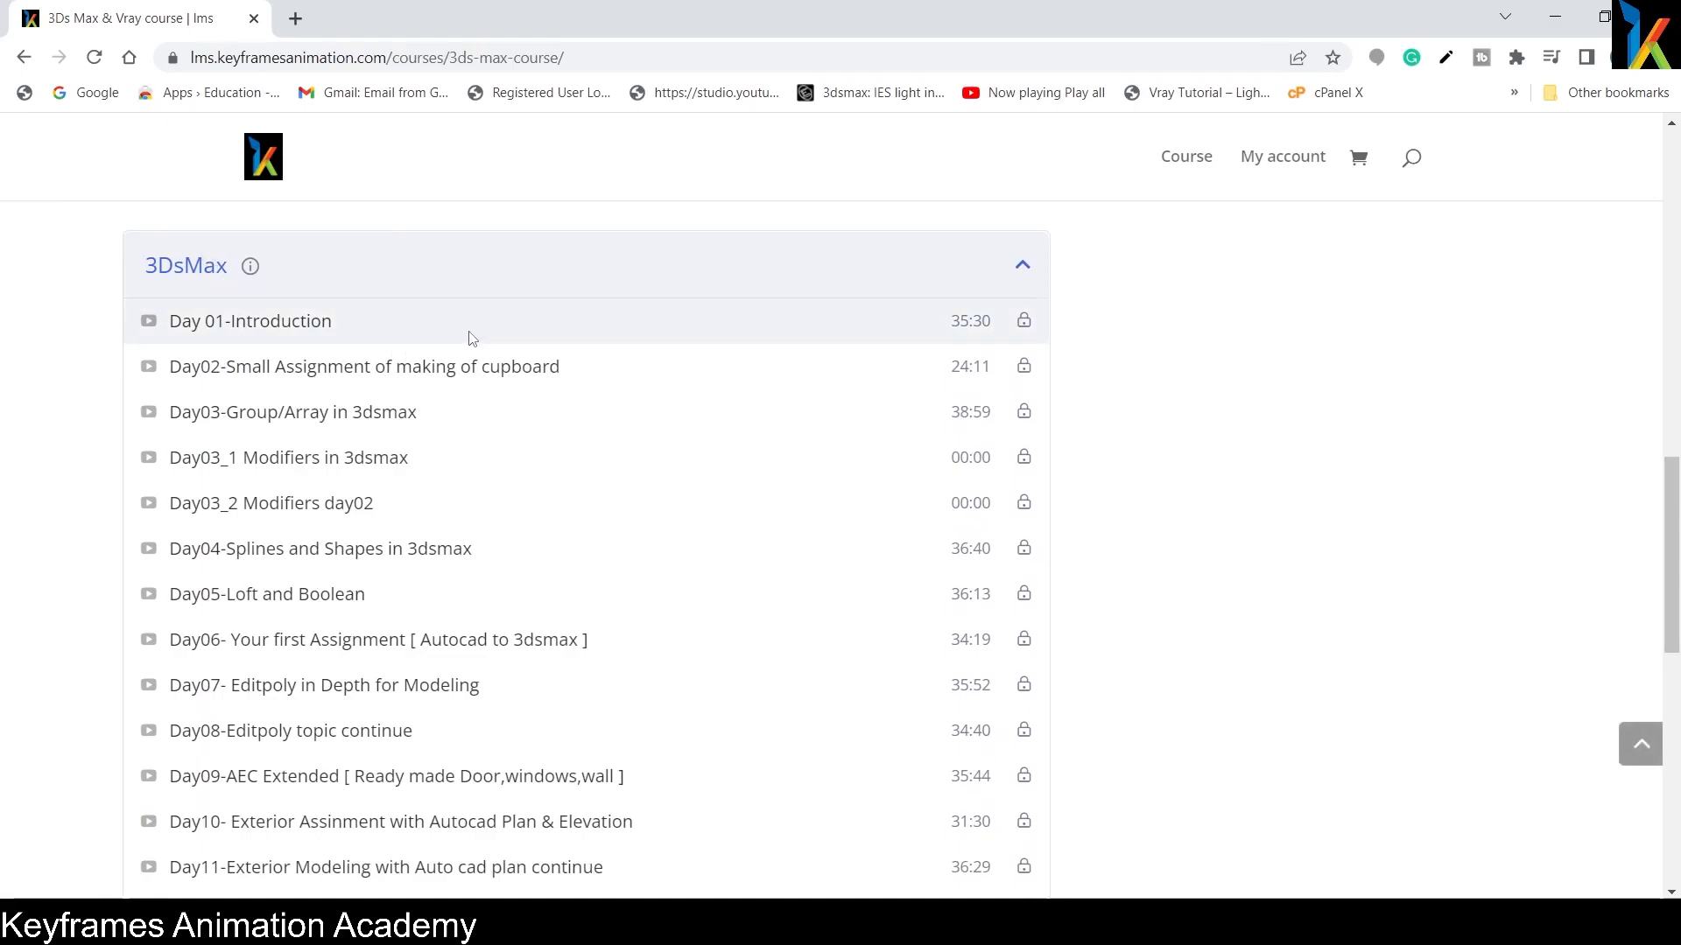
scroll(469, 376, down, 4)
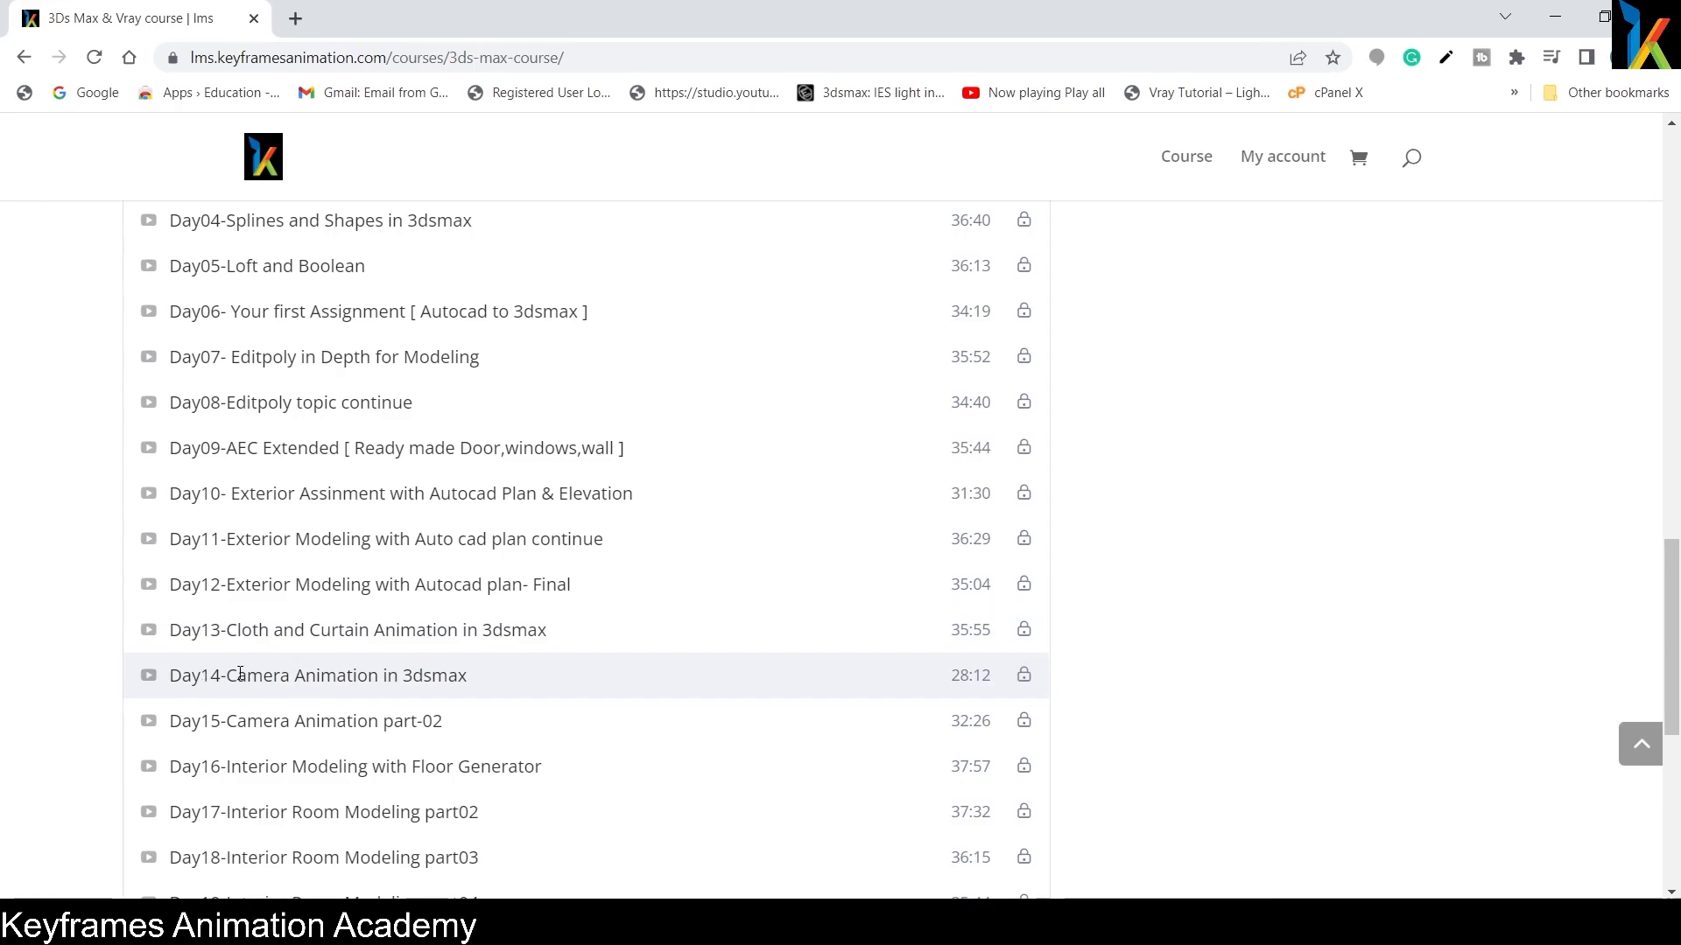
scroll(488, 669, down, 1)
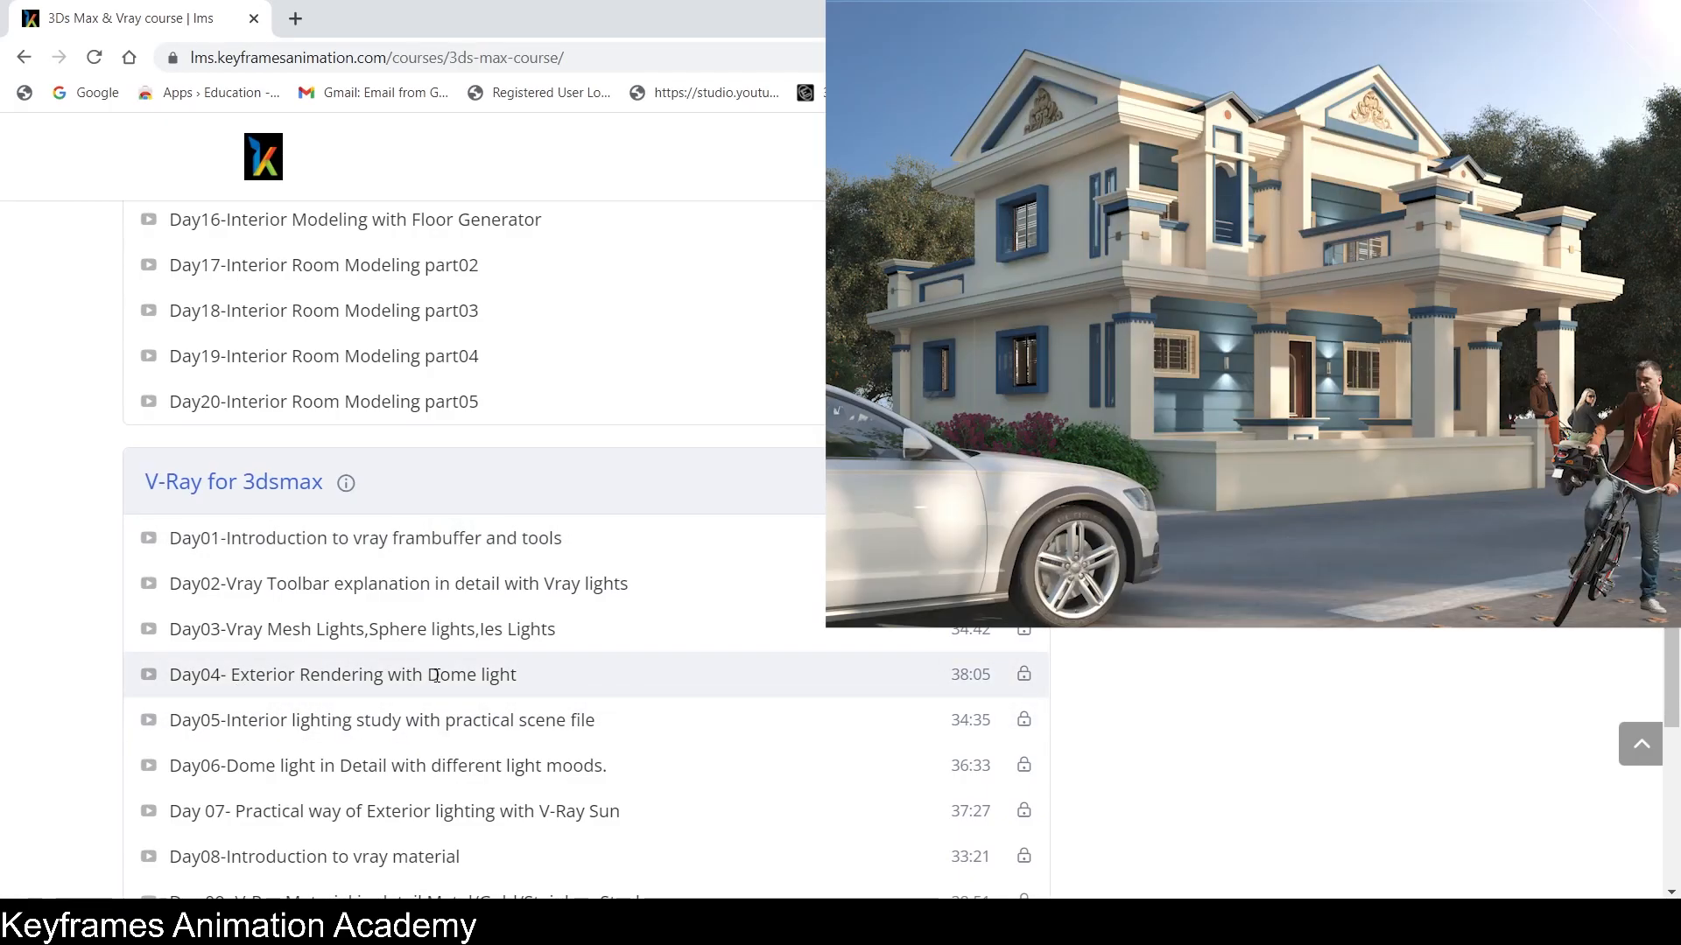
scroll(376, 674, down, 1)
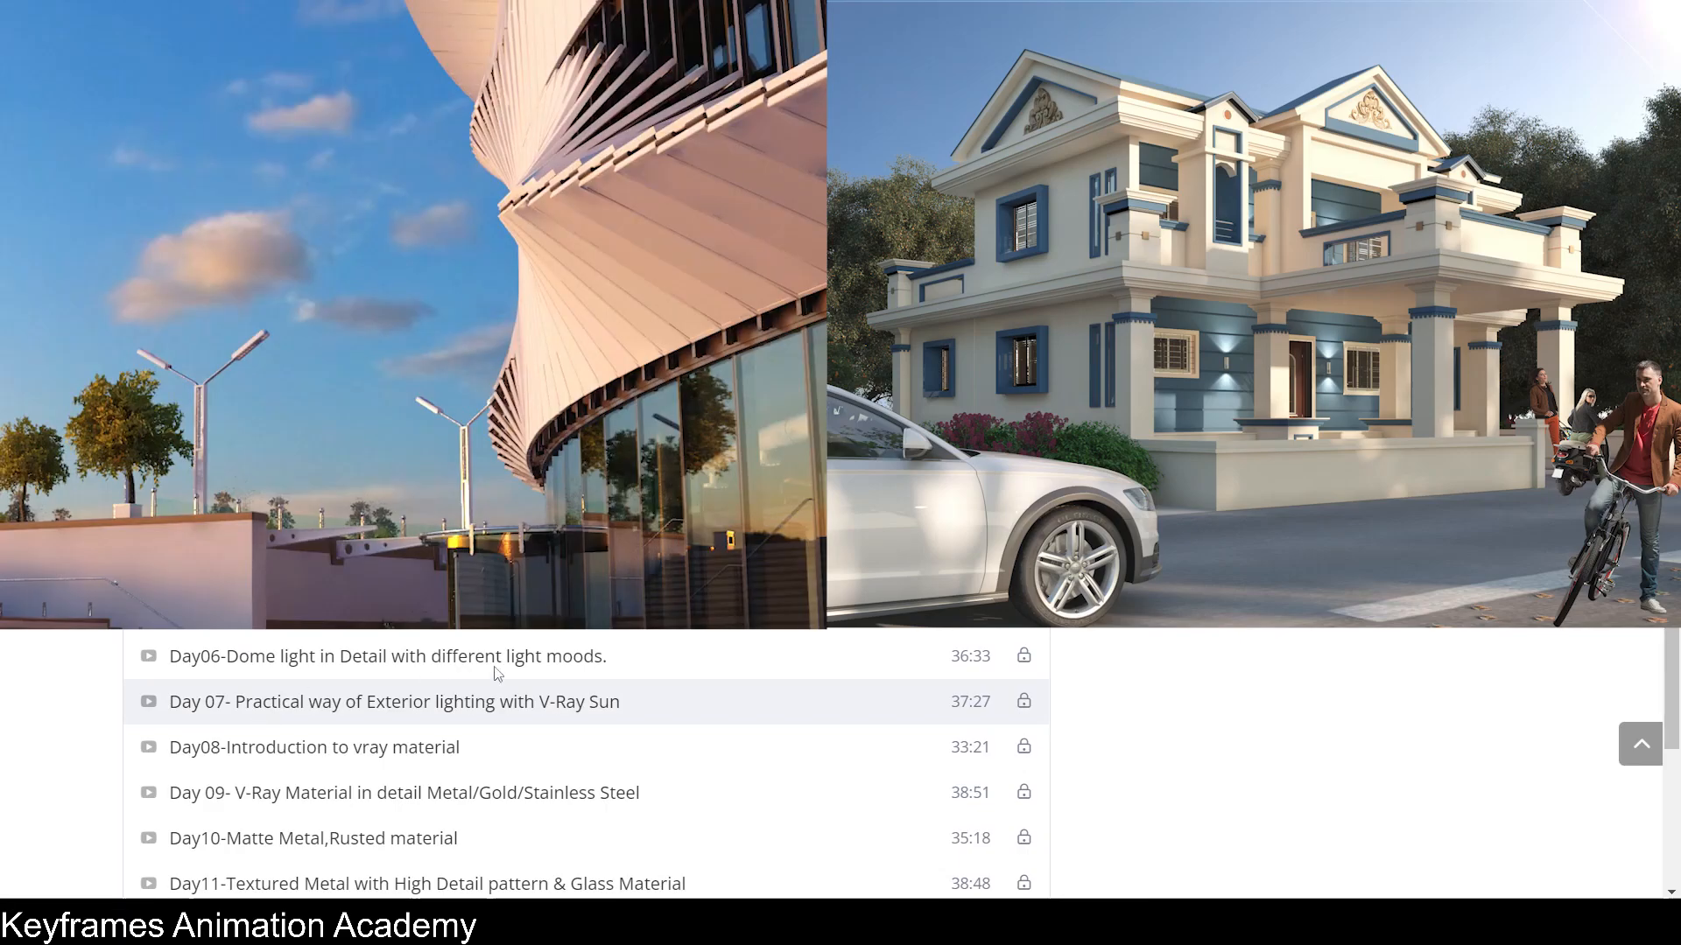
scroll(251, 729, down, 1)
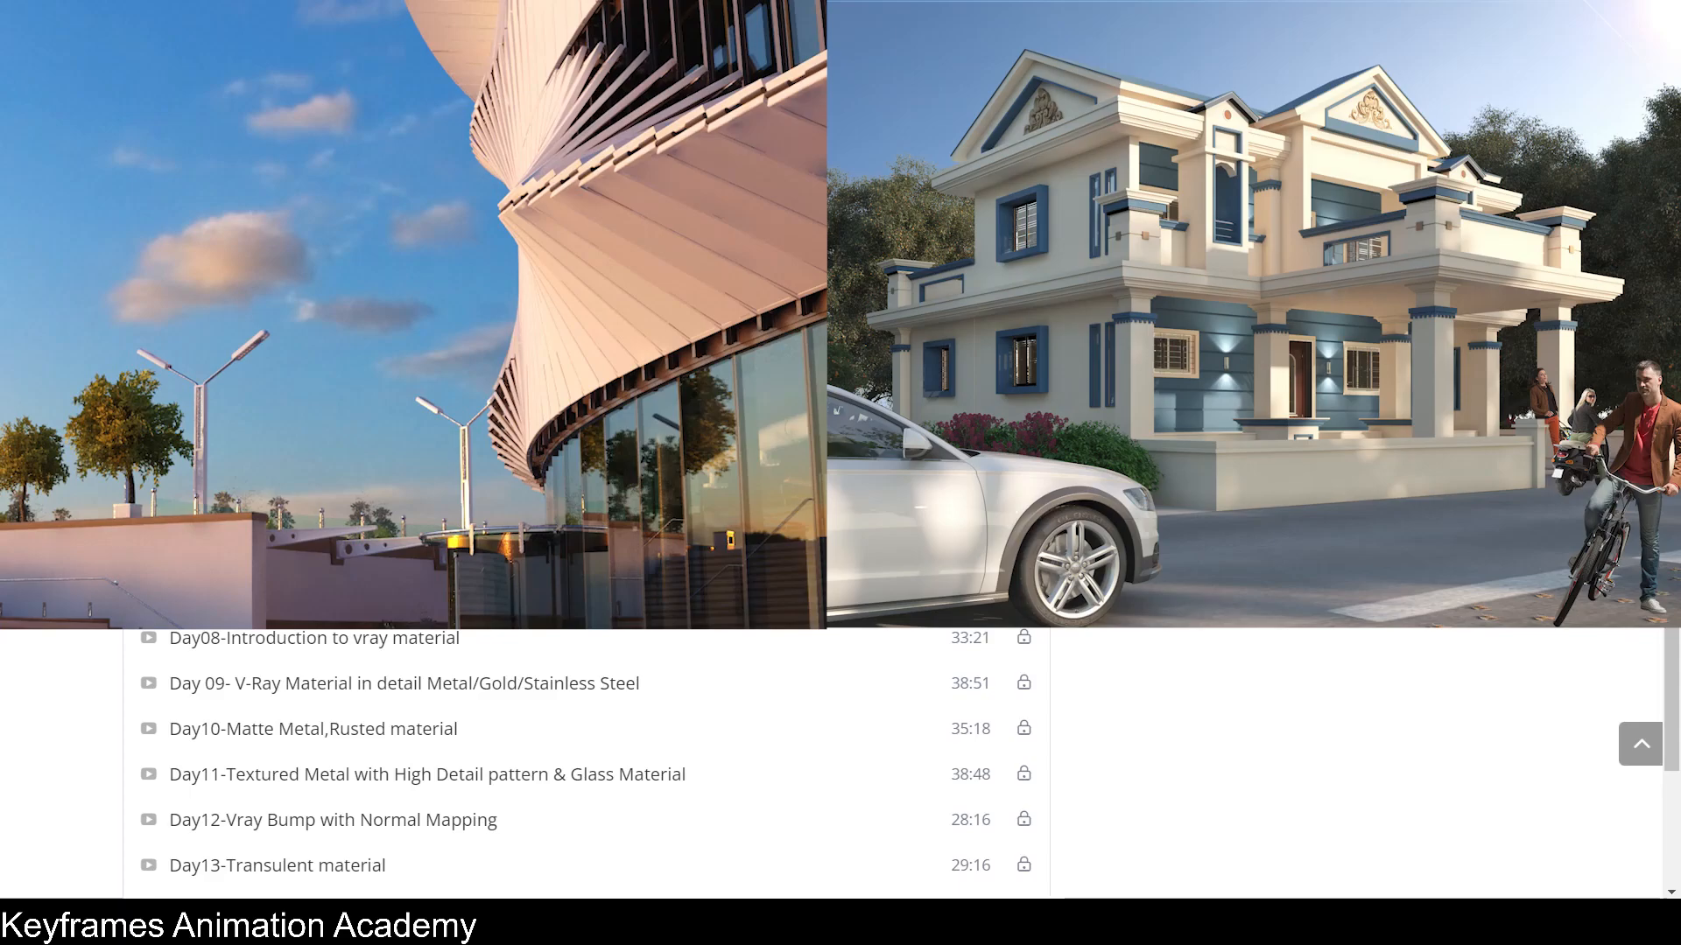
scroll(501, 597, up, 1)
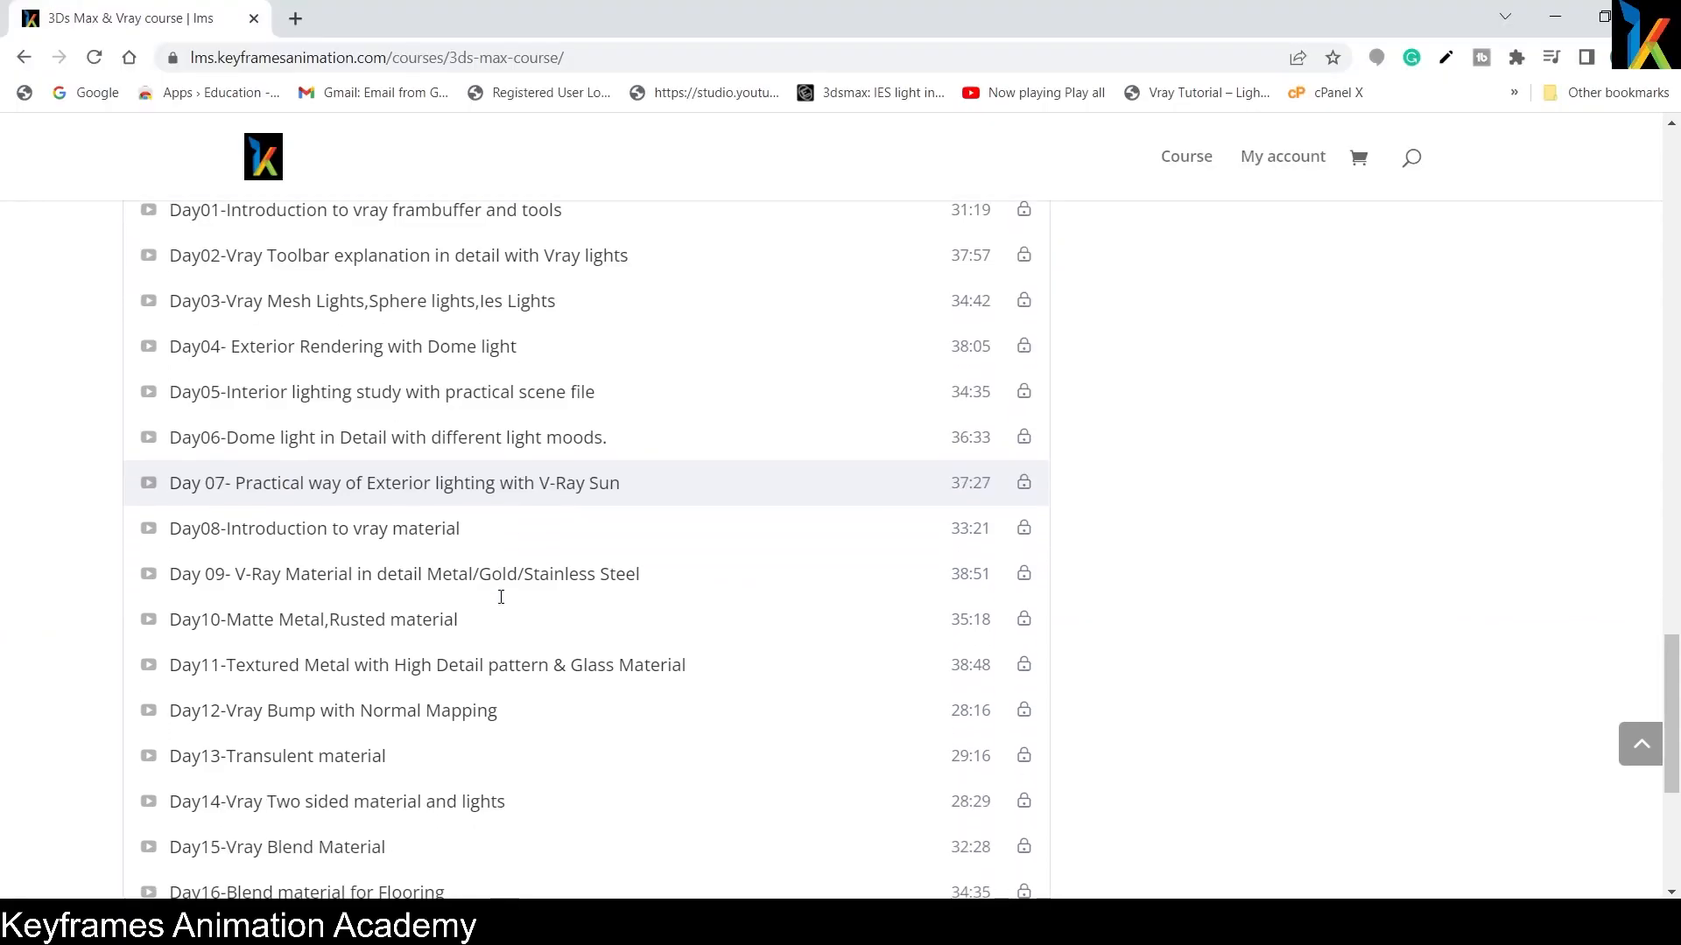
scroll(501, 596, down, 2)
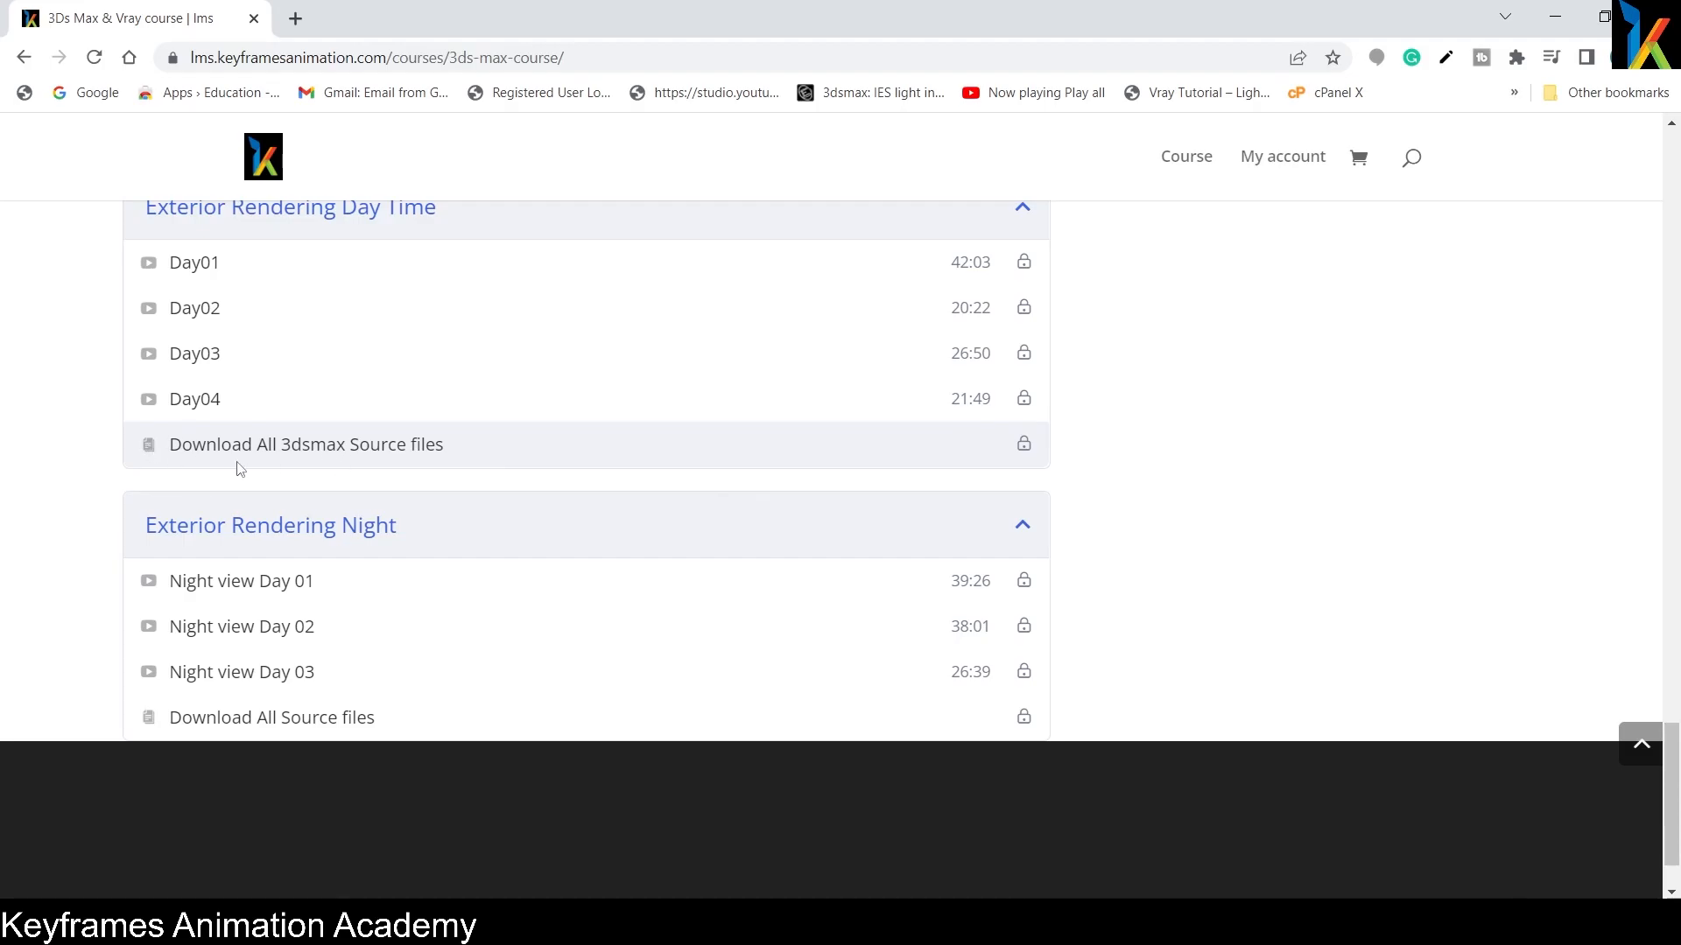
scroll(742, 610, up, 20)
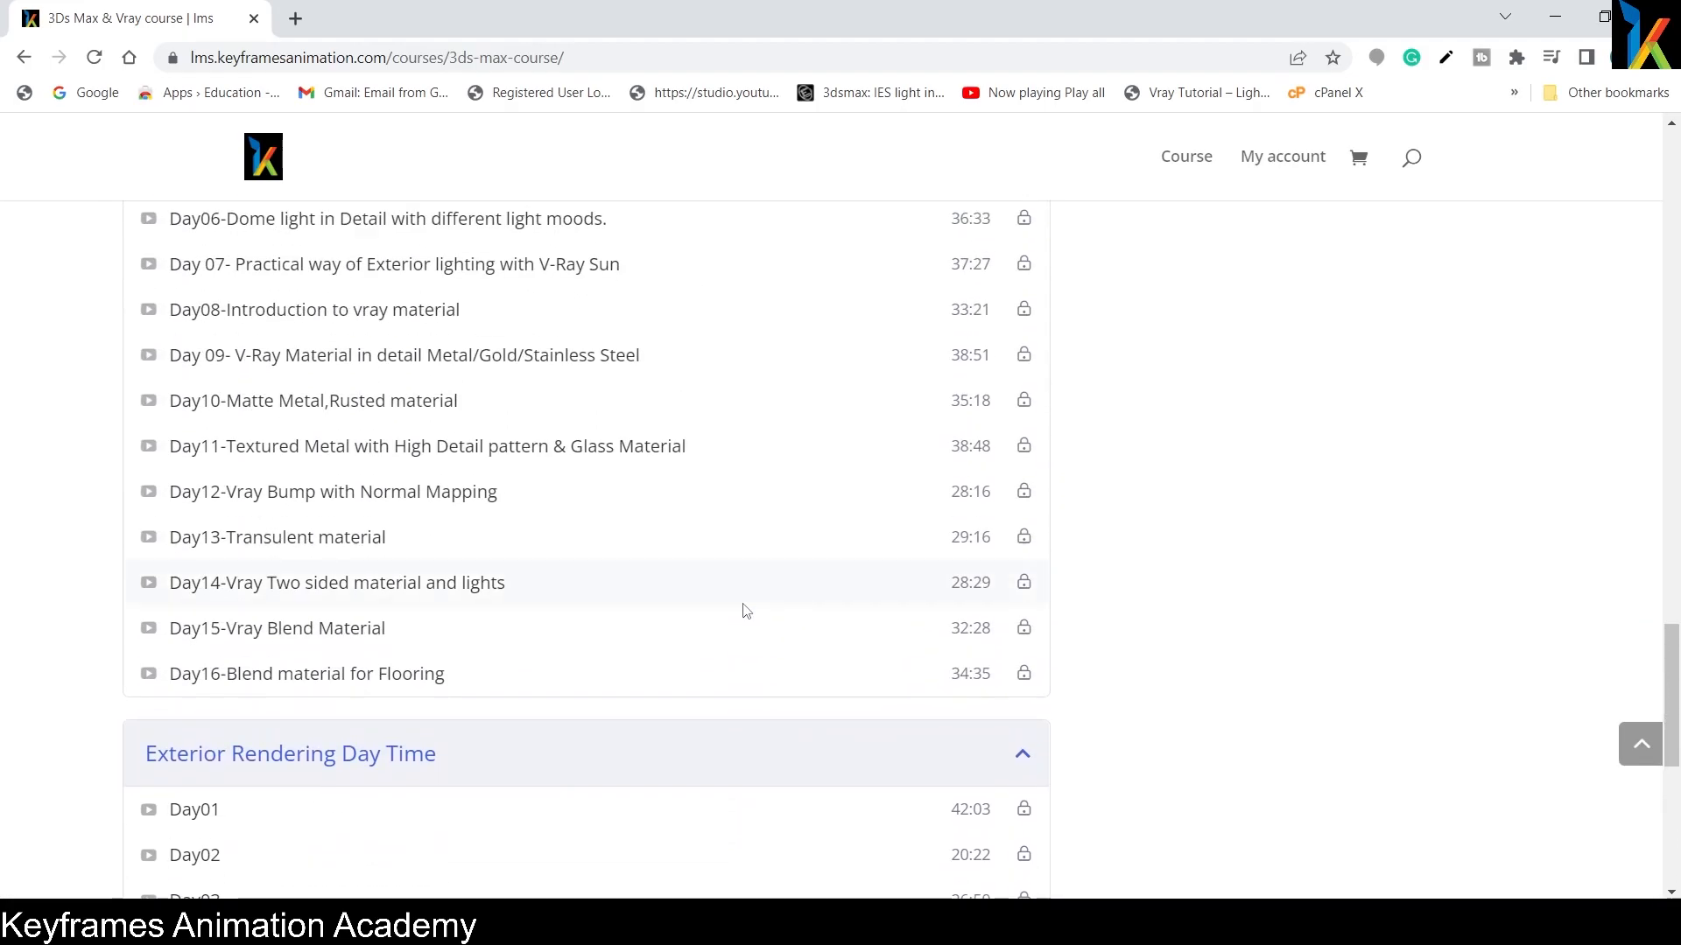
scroll(743, 610, up, 1)
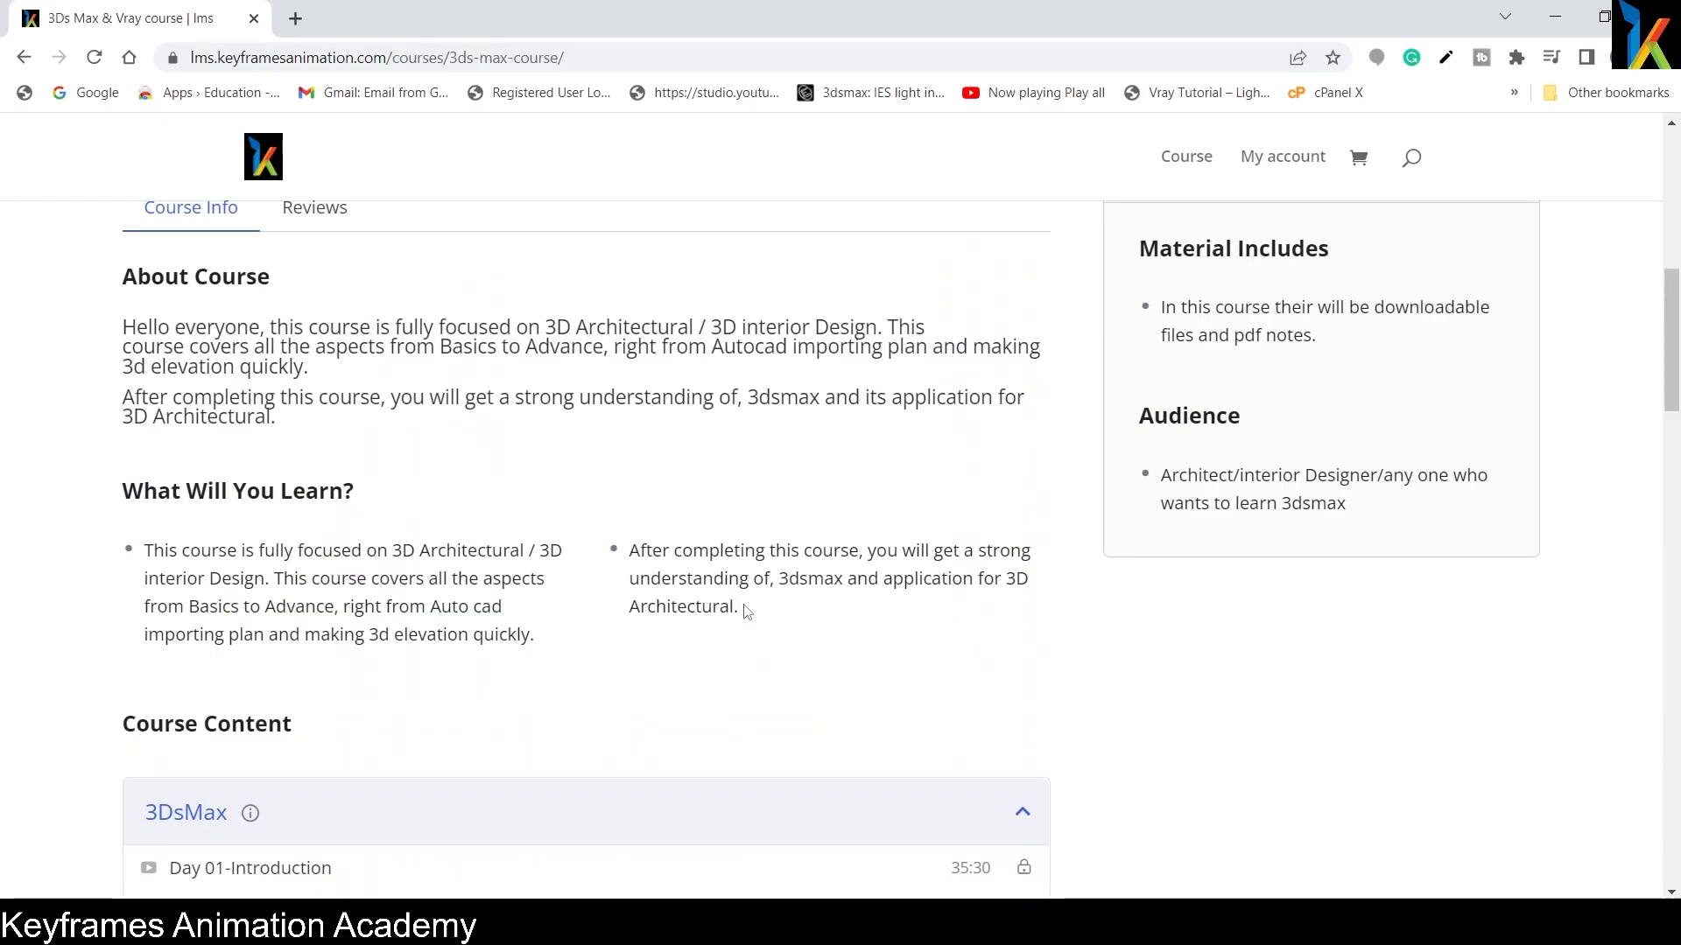
scroll(745, 610, down, 4)
scroll(536, 660, down, 10)
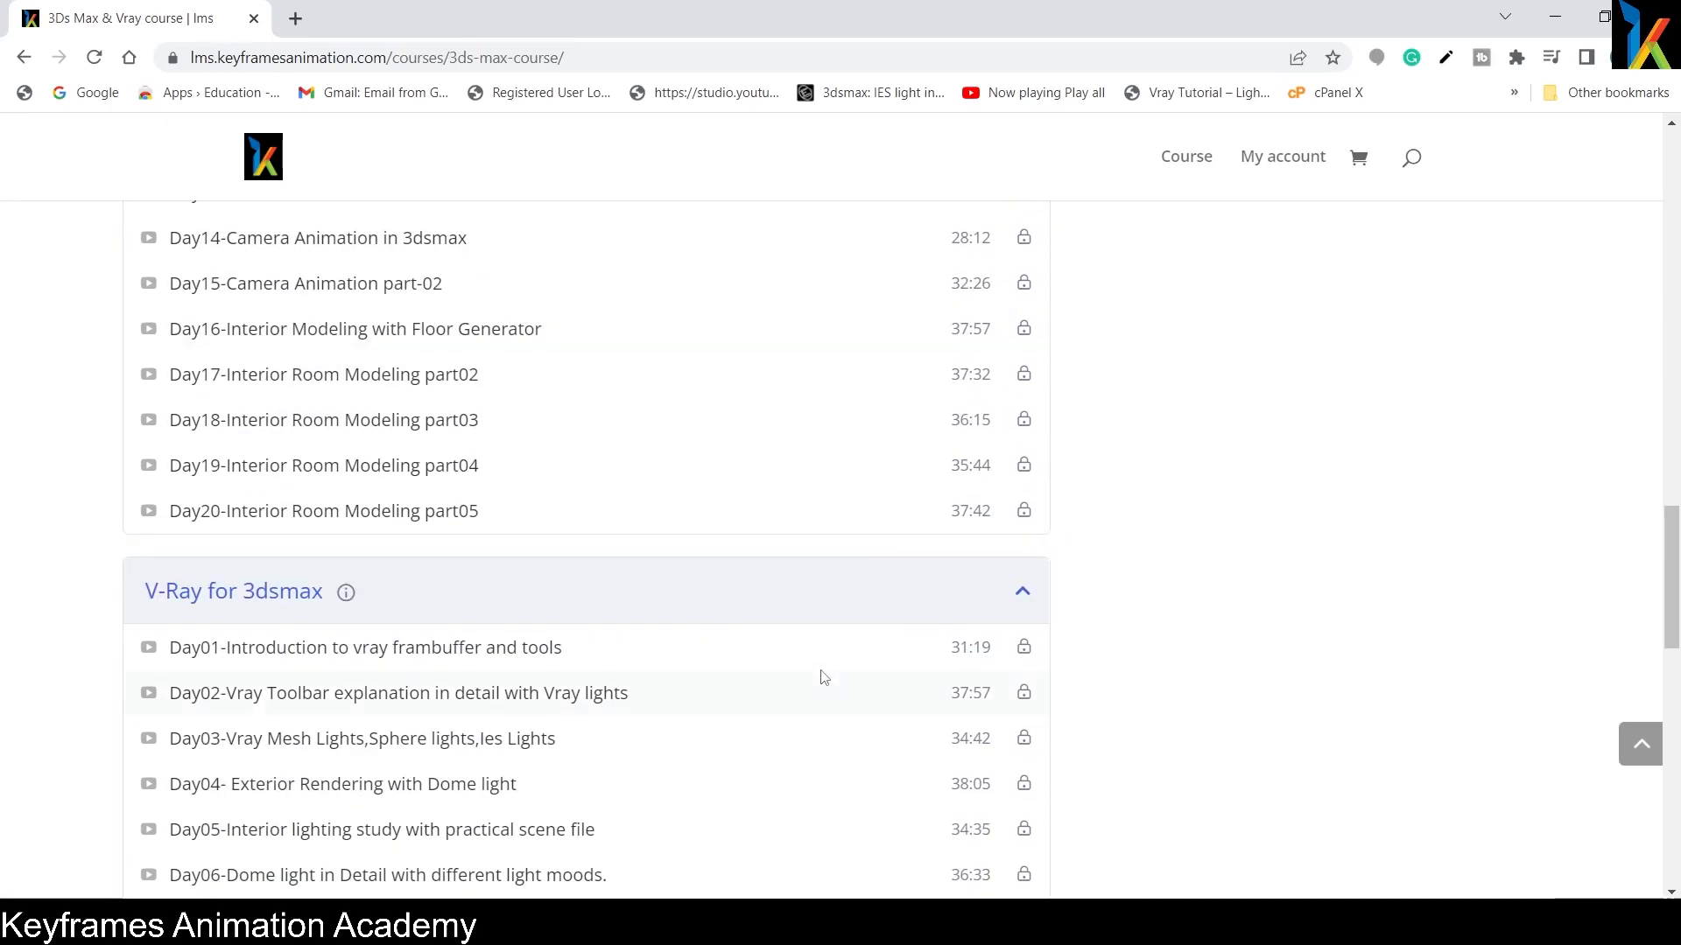
scroll(946, 491, up, 20)
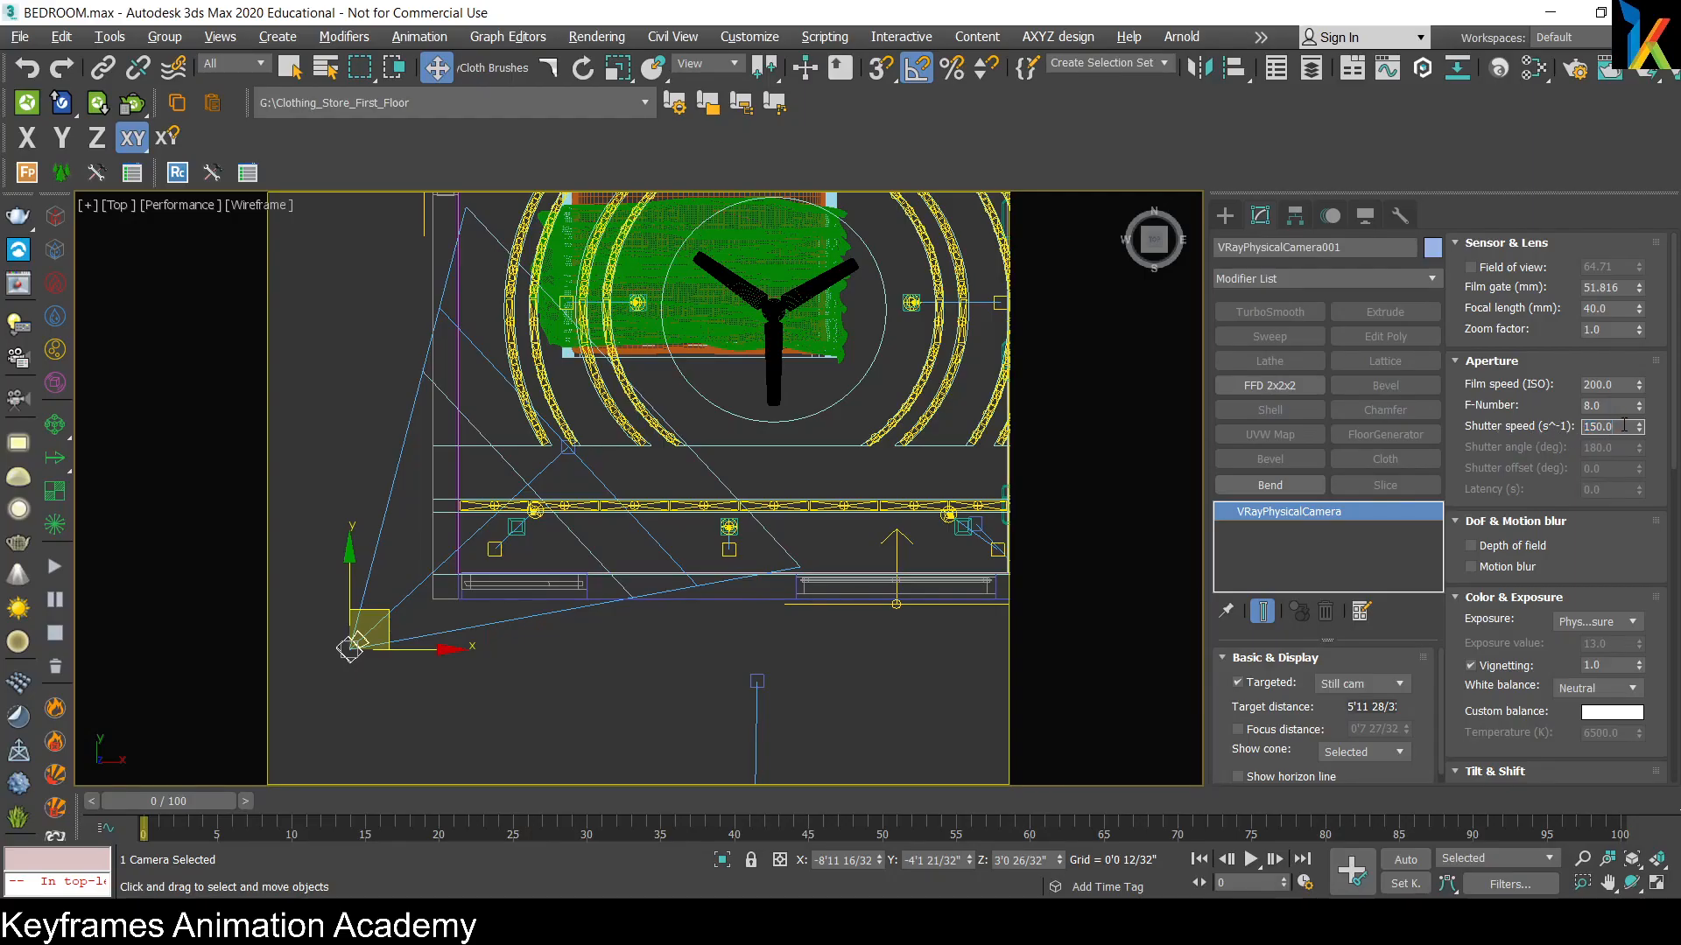
Step: Switch back to 3ds Max, try shutter speeds of 5 and 60 on the selected camera, and return it to 150
drag(1623, 425, 1518, 422)
drag(1624, 428, 1542, 429)
text(5)
text(60)
text(150)
key(Return)
Step: Turn off the safe frame display in the Top viewport
middle_drag(885, 378, 803, 510)
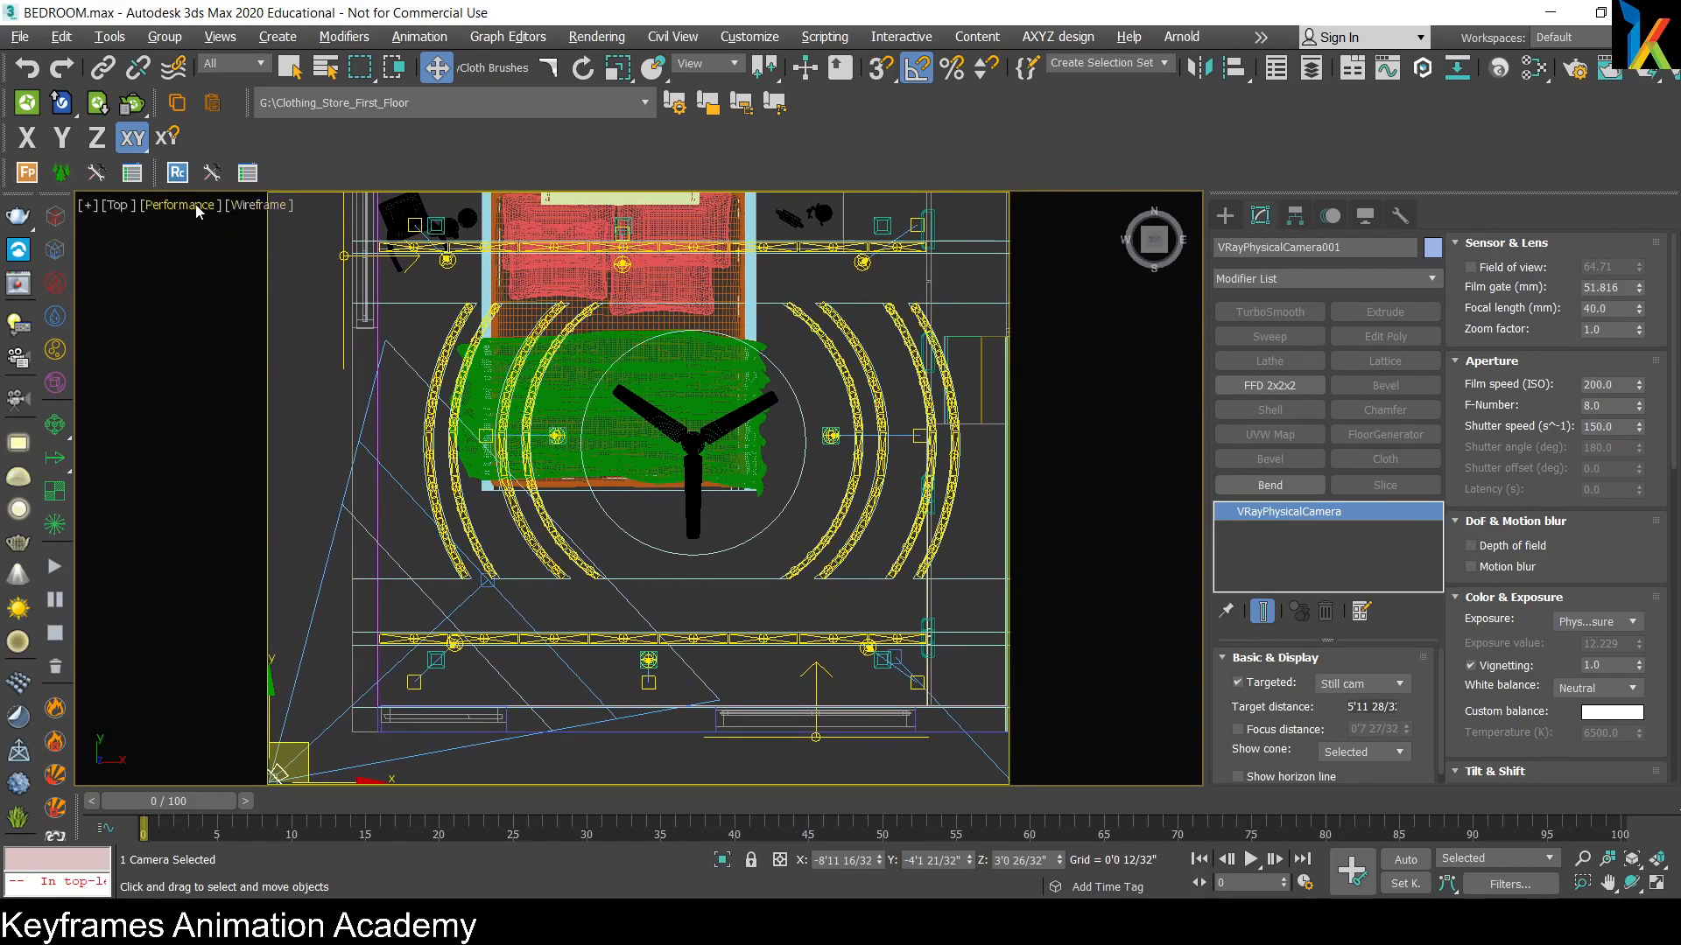
click(121, 205)
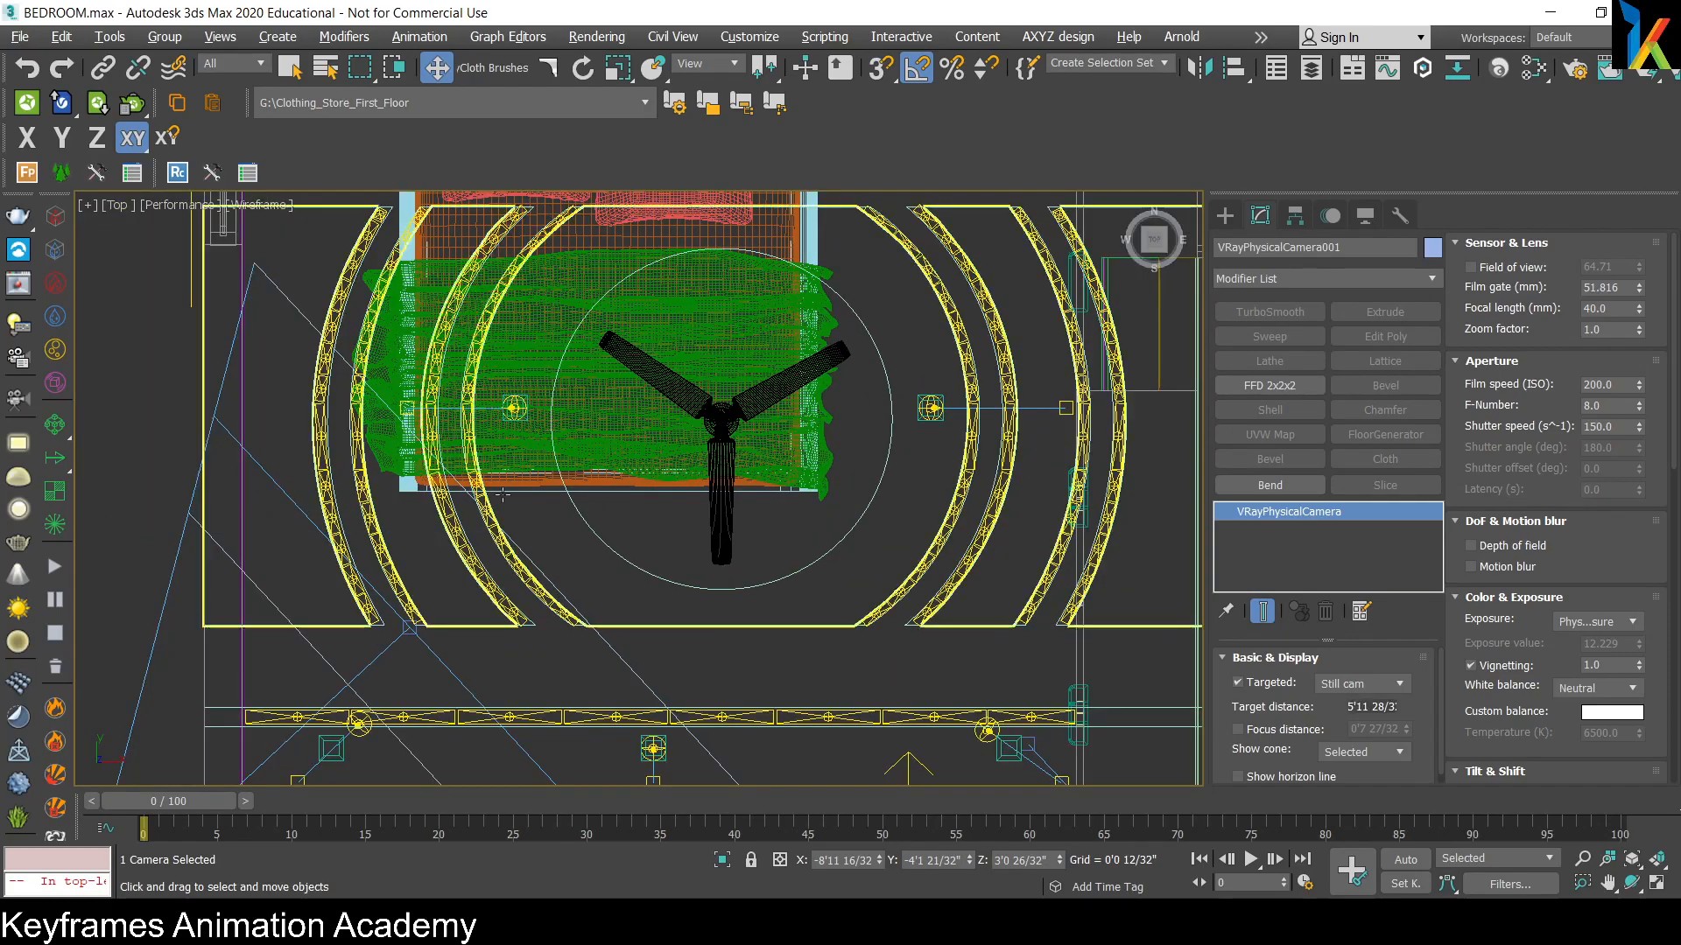
middle_drag(848, 397, 814, 459)
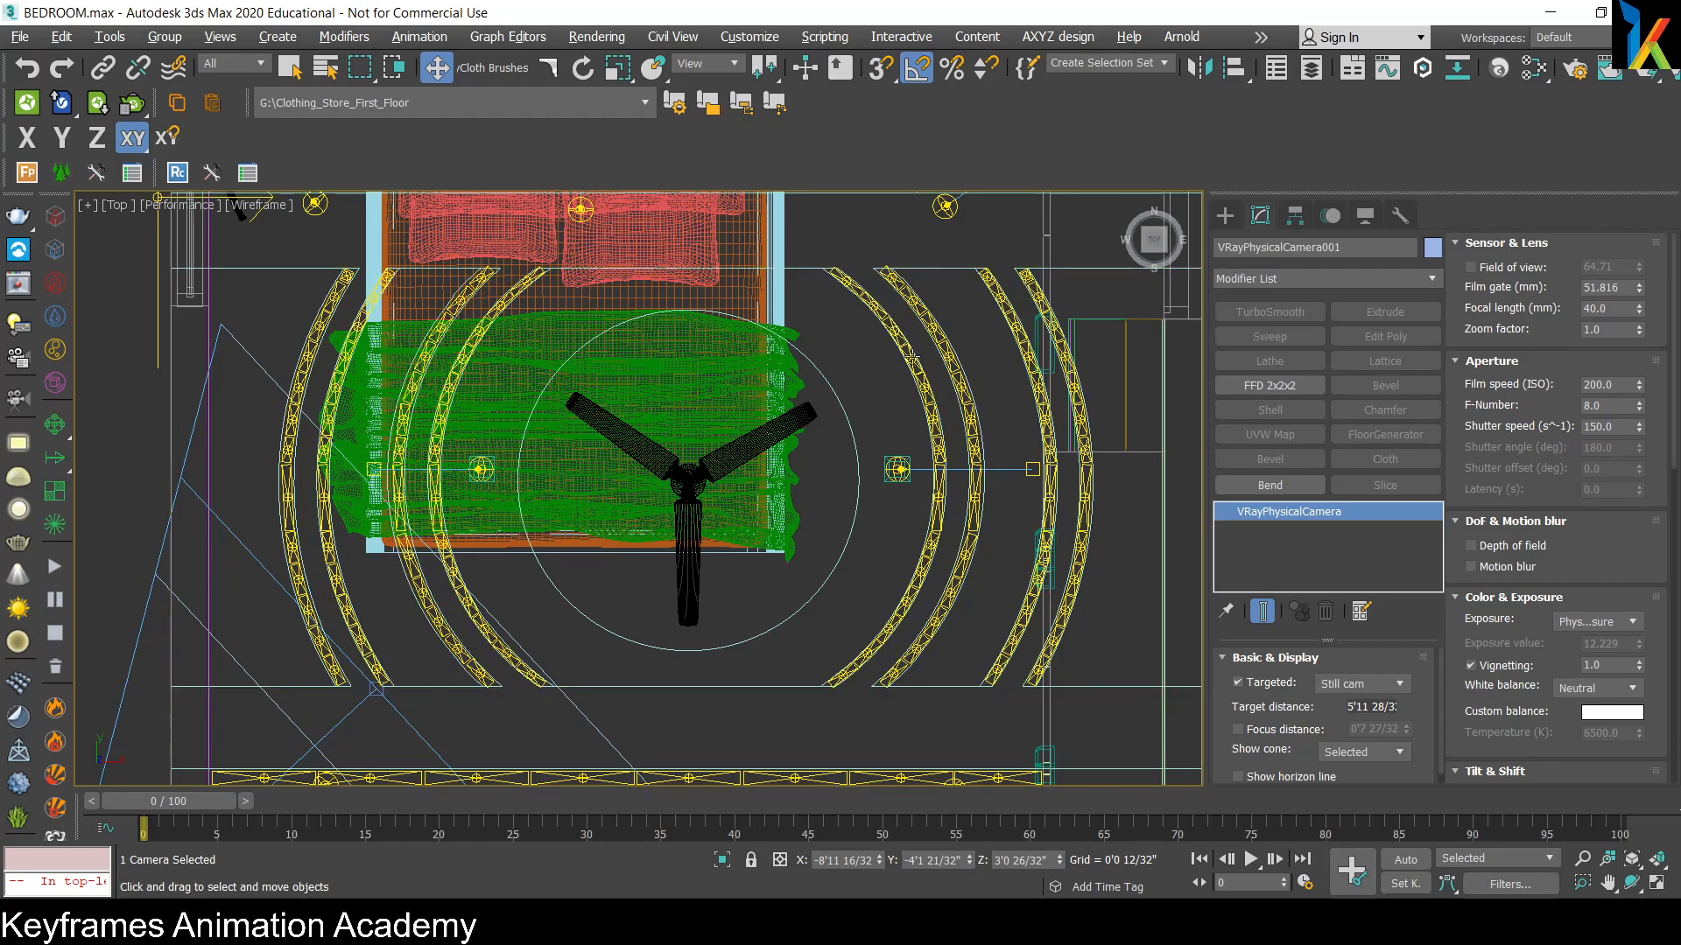
Step: Inspect the V-Ray plane lights placed along the curved ceiling coves around the fan, selecting individual lights on the inner arc
scroll(847, 289, up, 5)
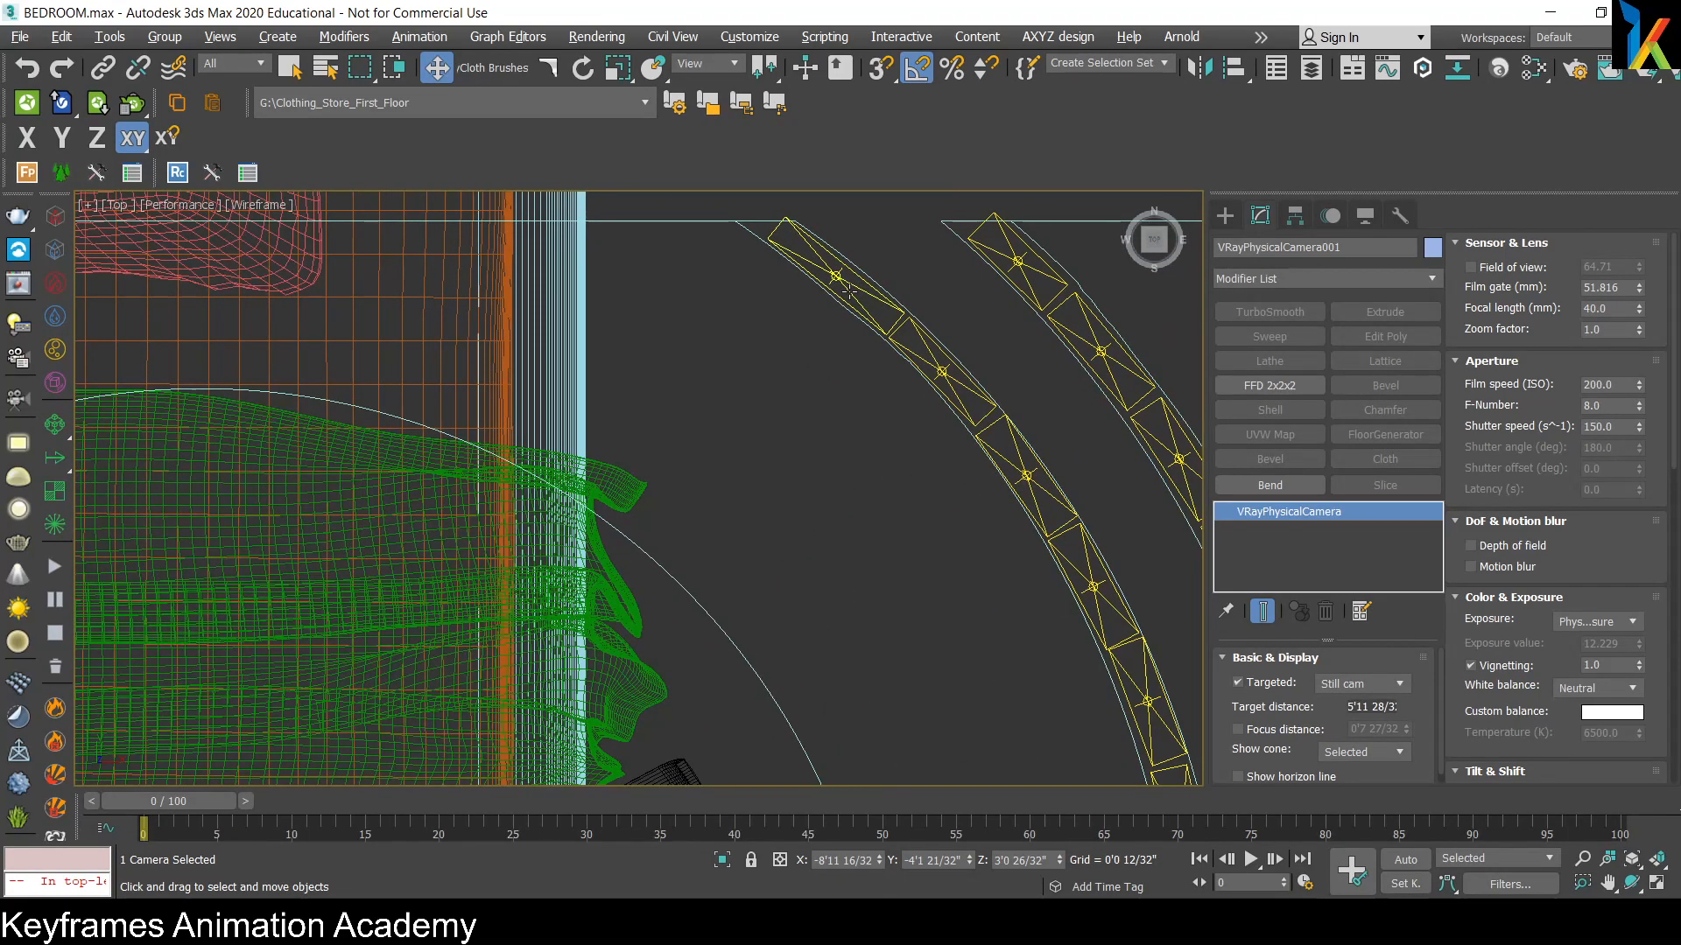
click(842, 282)
click(941, 371)
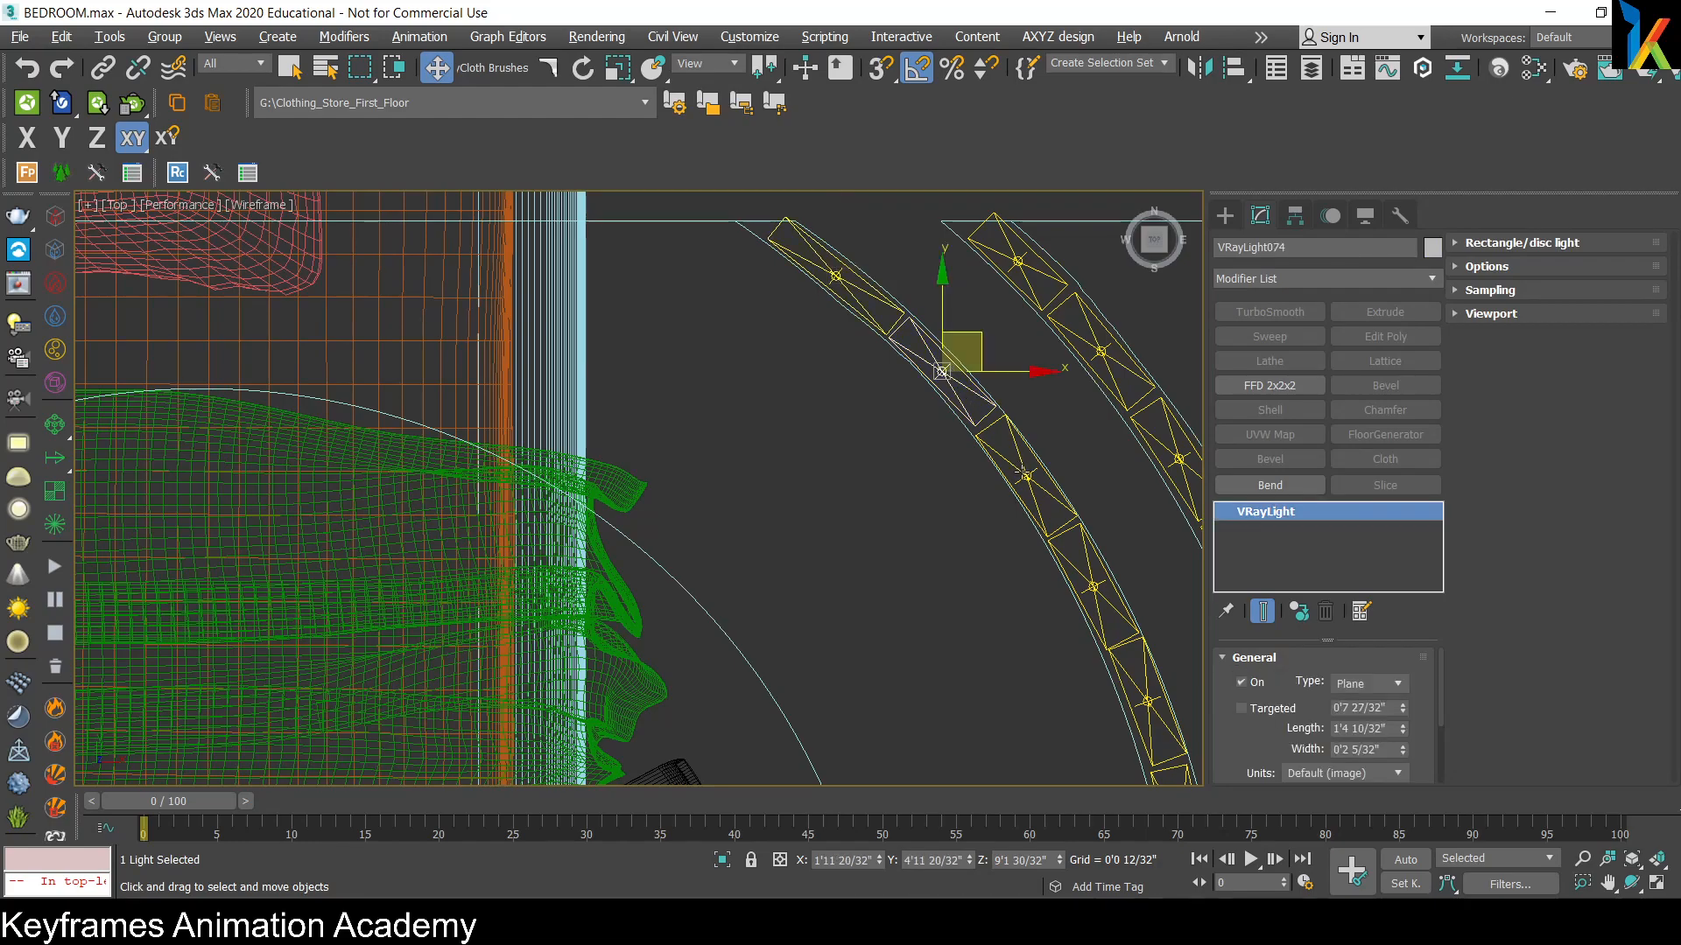
scroll(1006, 598, down, 5)
click(902, 424)
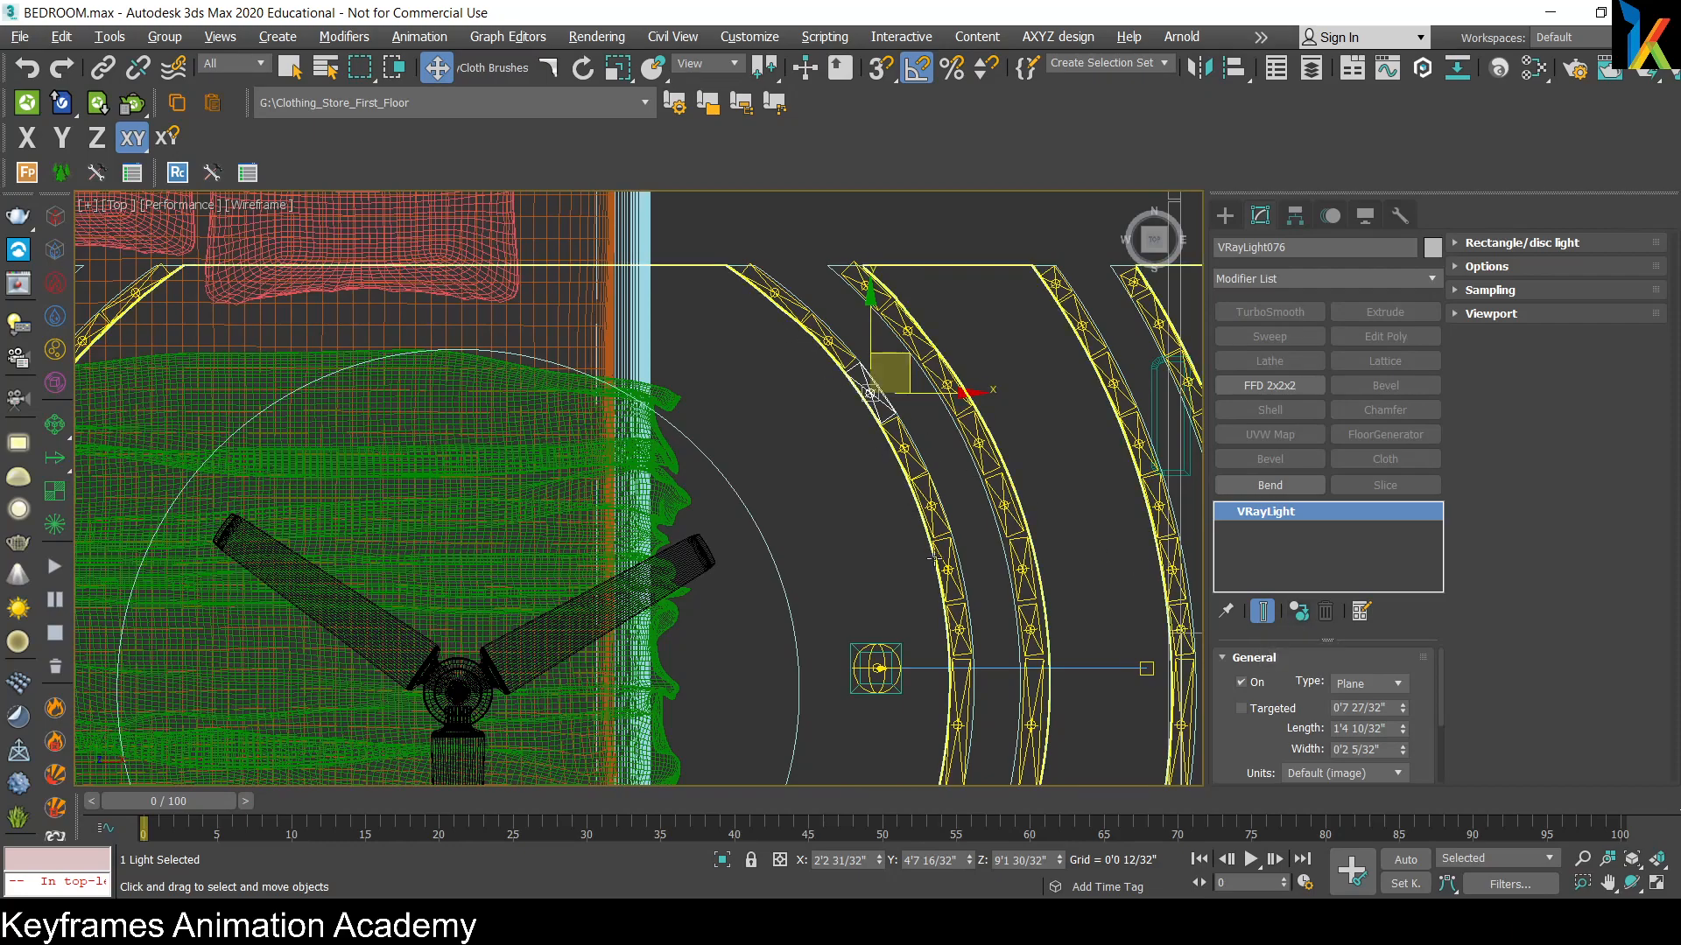
middle_drag(1038, 695, 958, 541)
scroll(949, 552, down, 3)
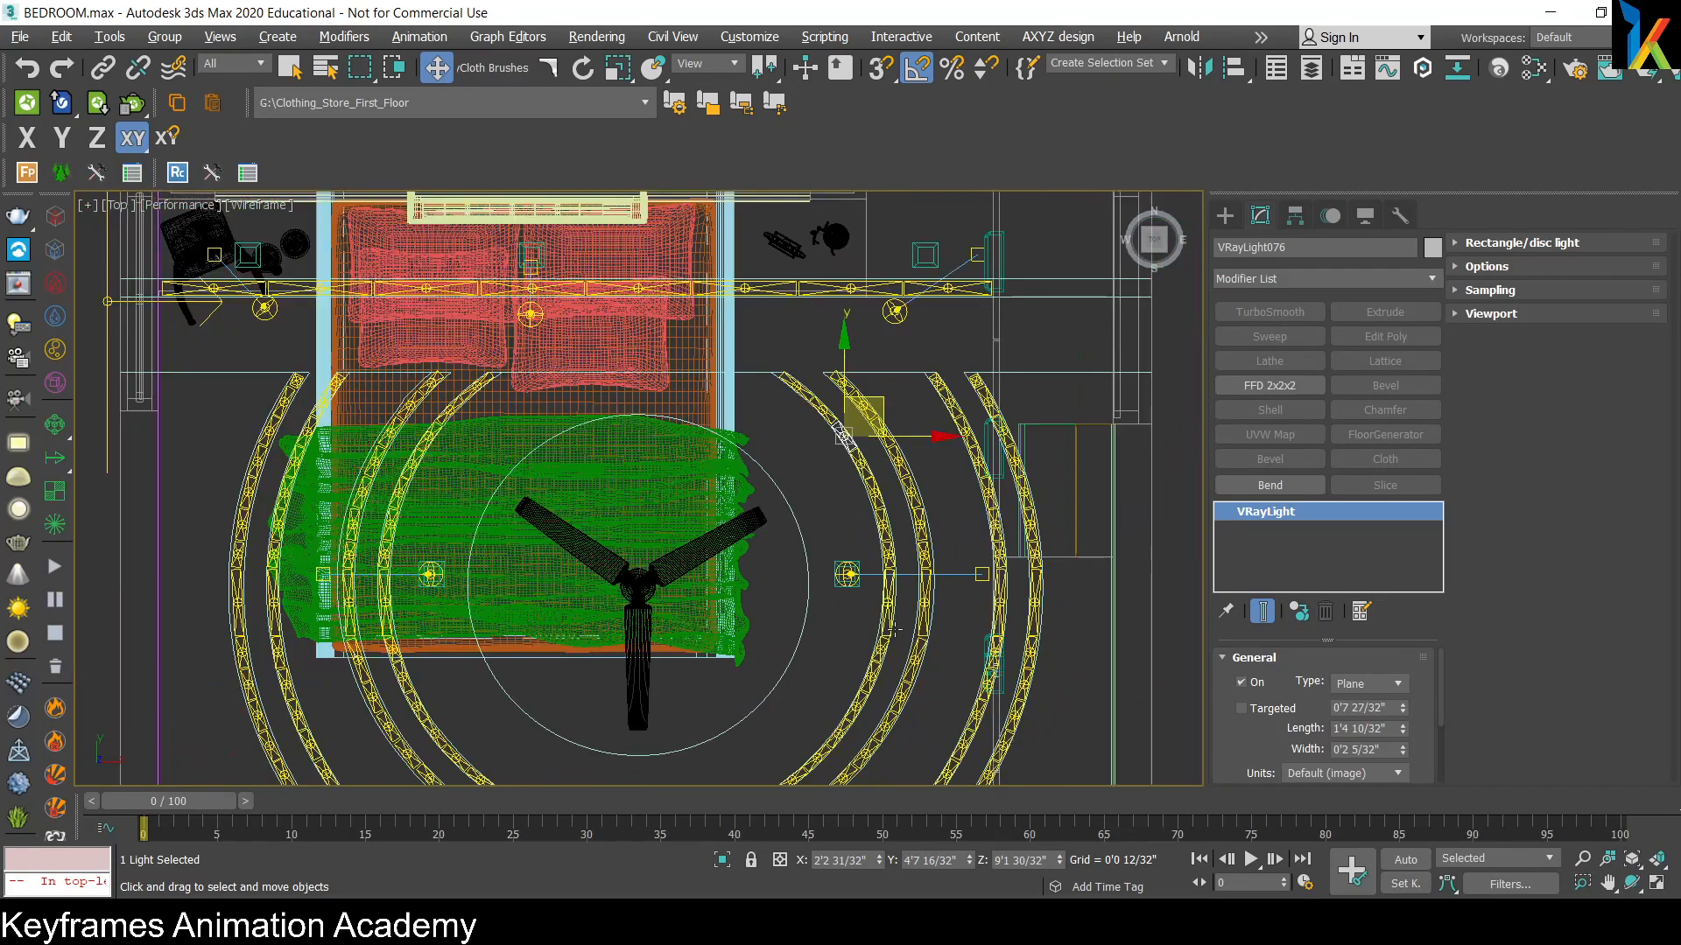
middle_drag(952, 639, 984, 526)
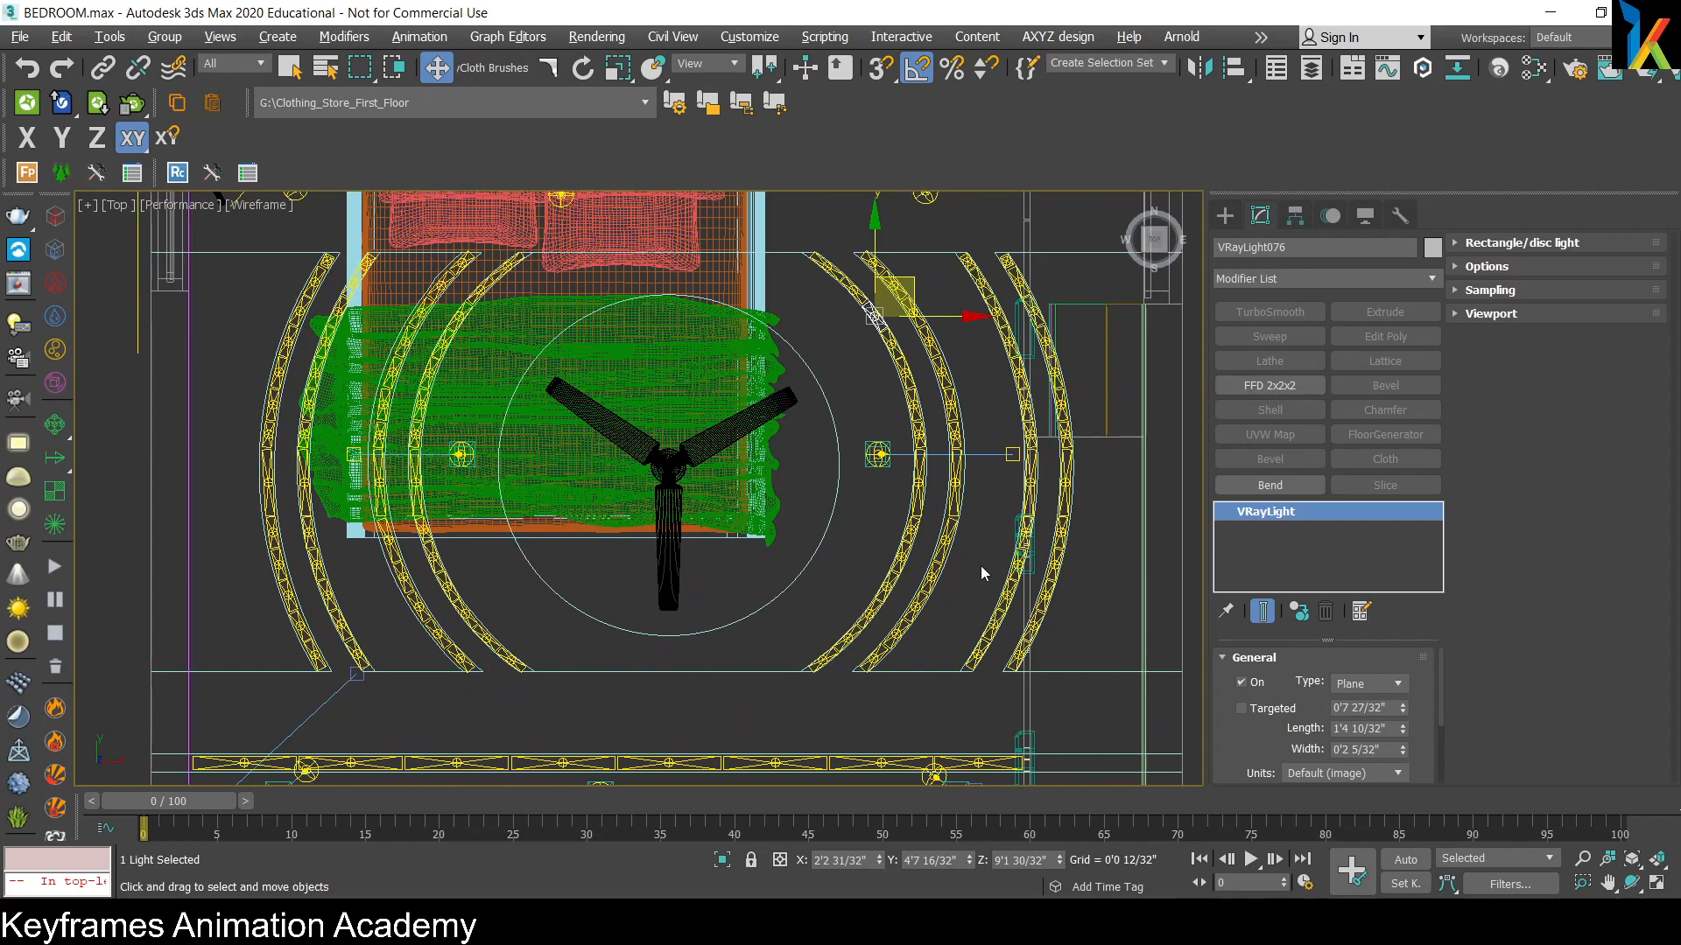
scroll(919, 486, down, 4)
scroll(916, 488, up, 2)
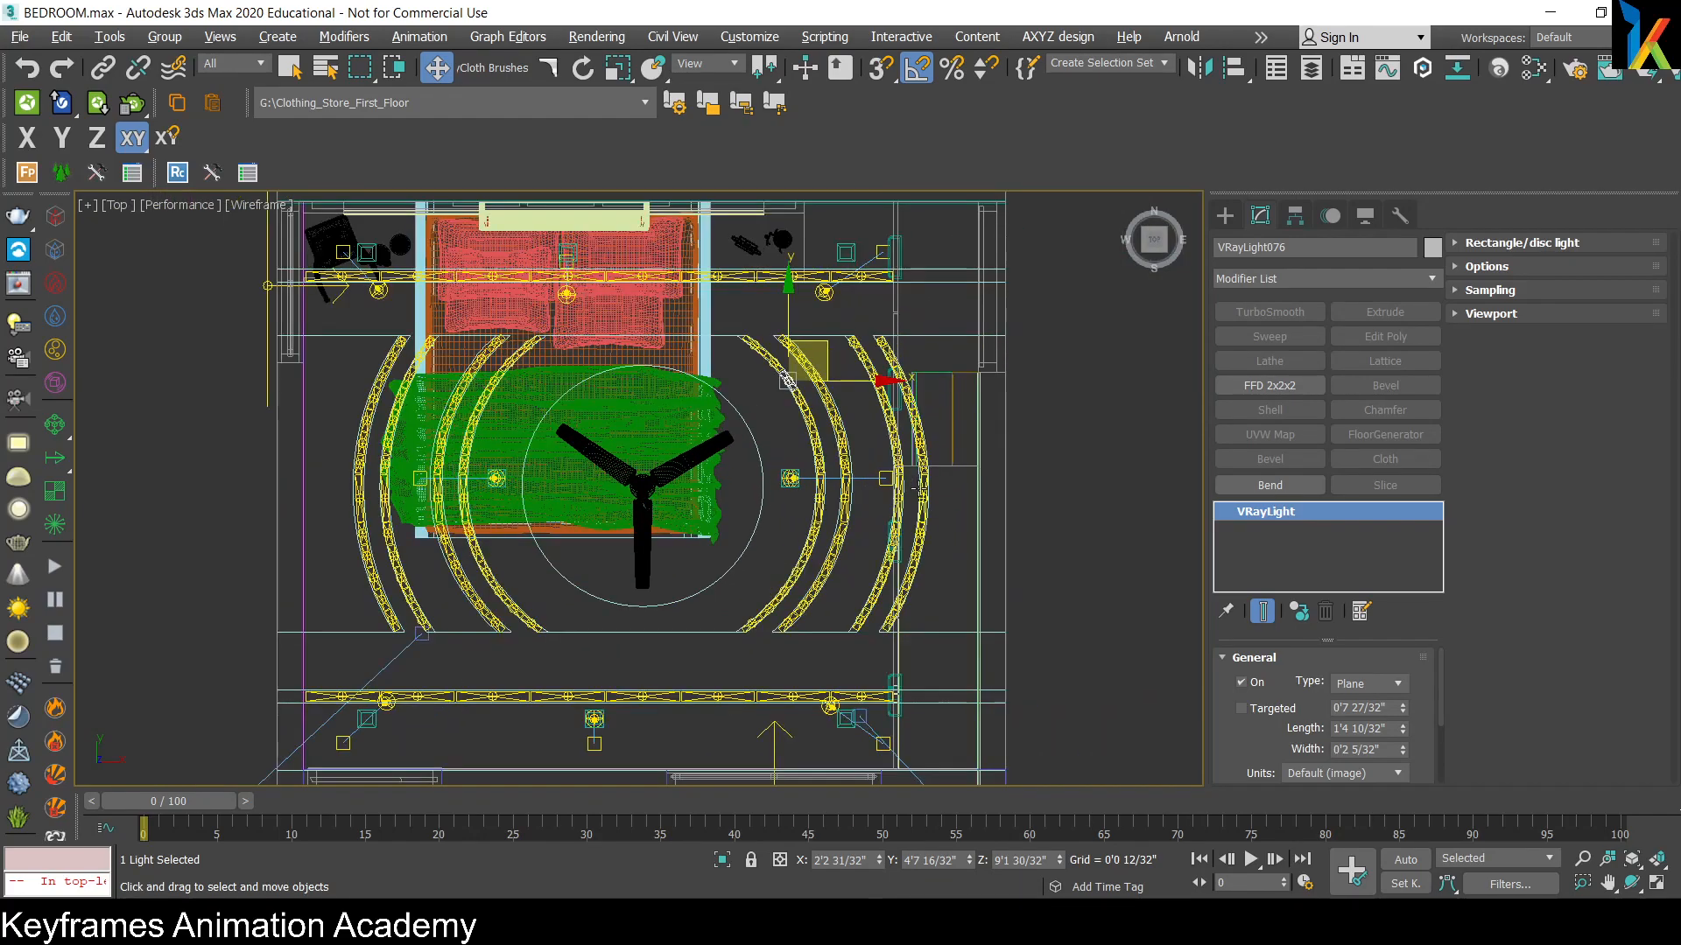
scroll(968, 492, up, 2)
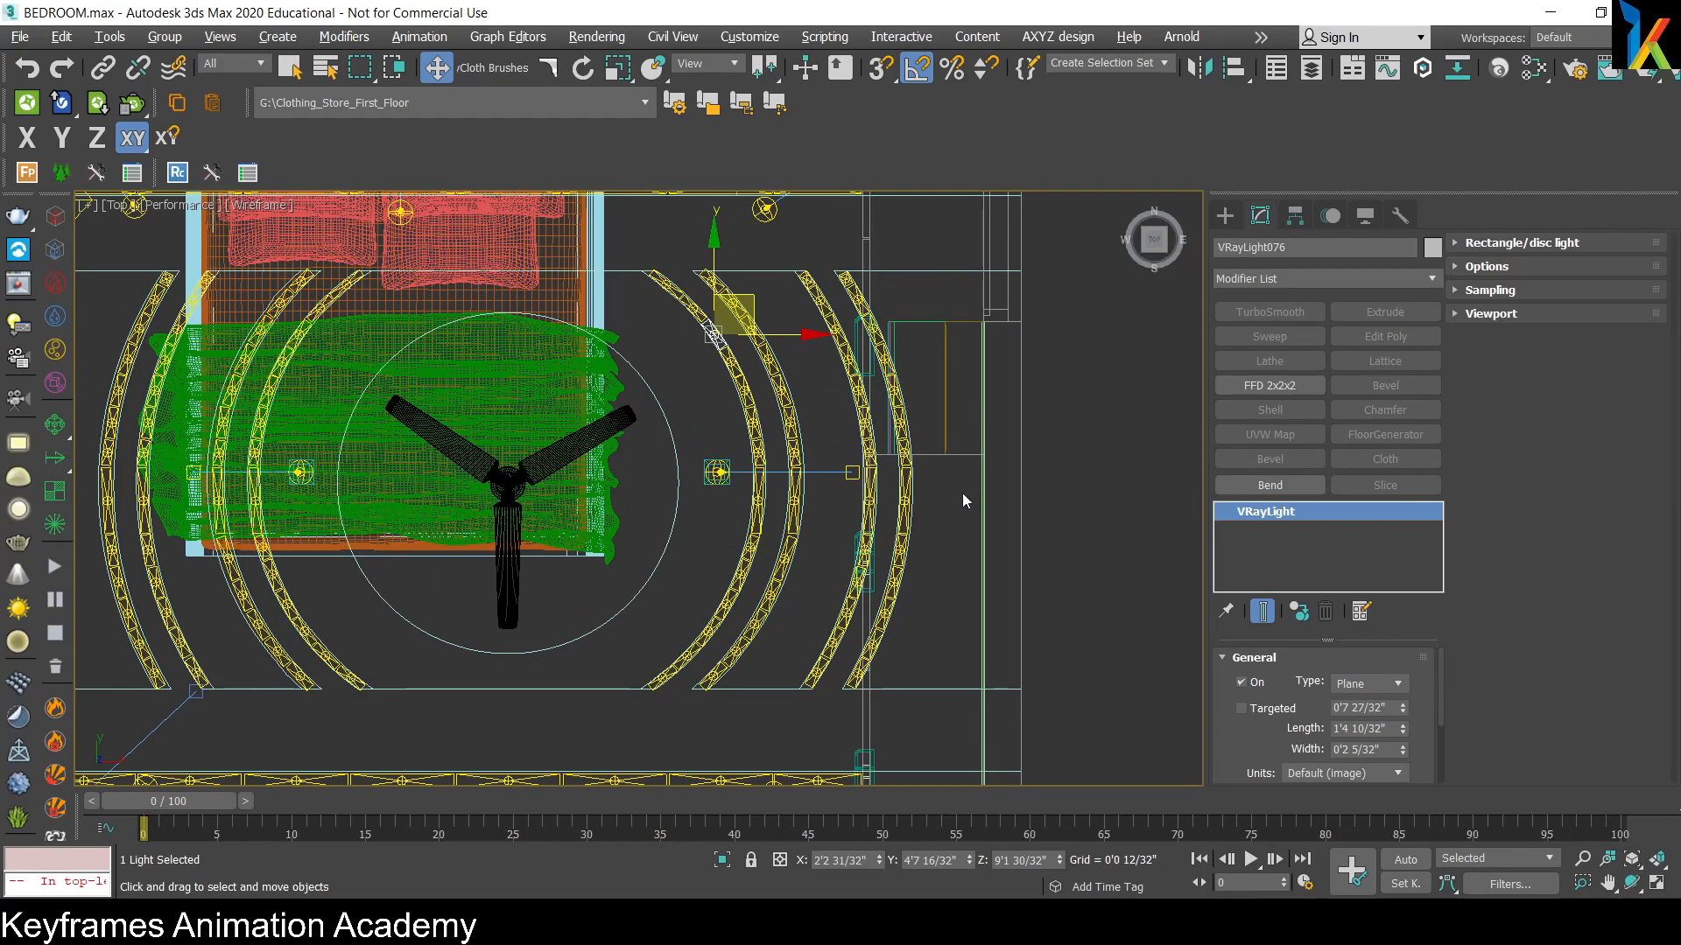
scroll(962, 494, down, 1)
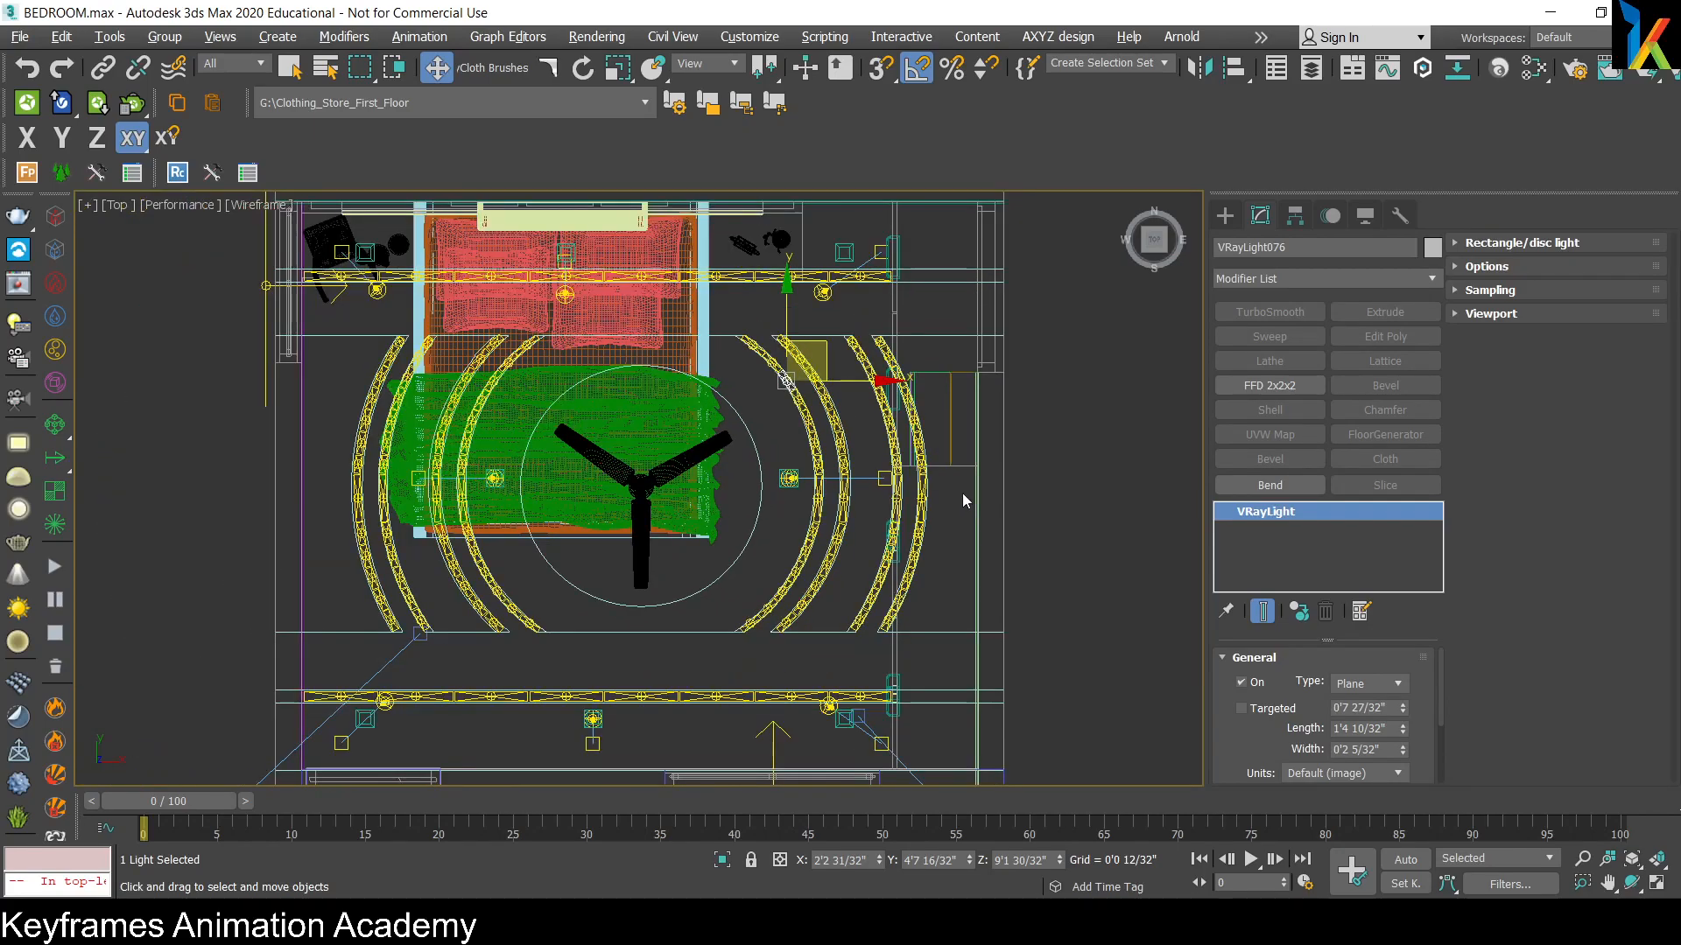
Step: Draw an arc spline of about 3'1 24/32" radius over the innermost curved cove on the fan's right side in the Top view
click(1224, 216)
middle_drag(852, 346, 742, 326)
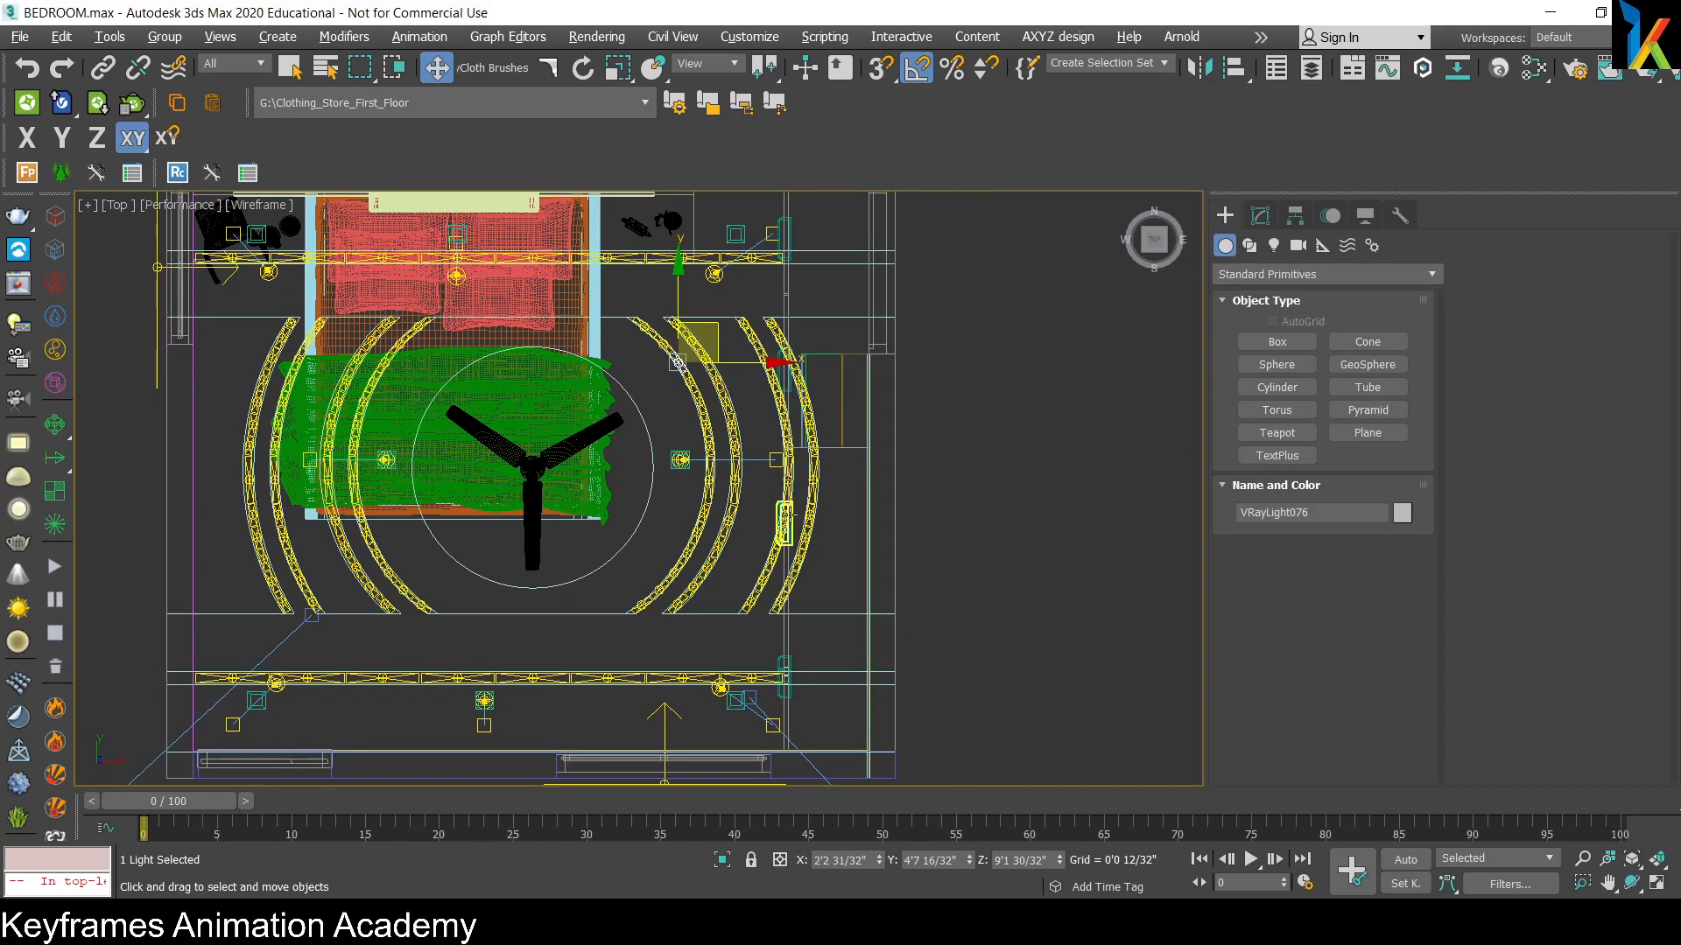
scroll(742, 326, up, 2)
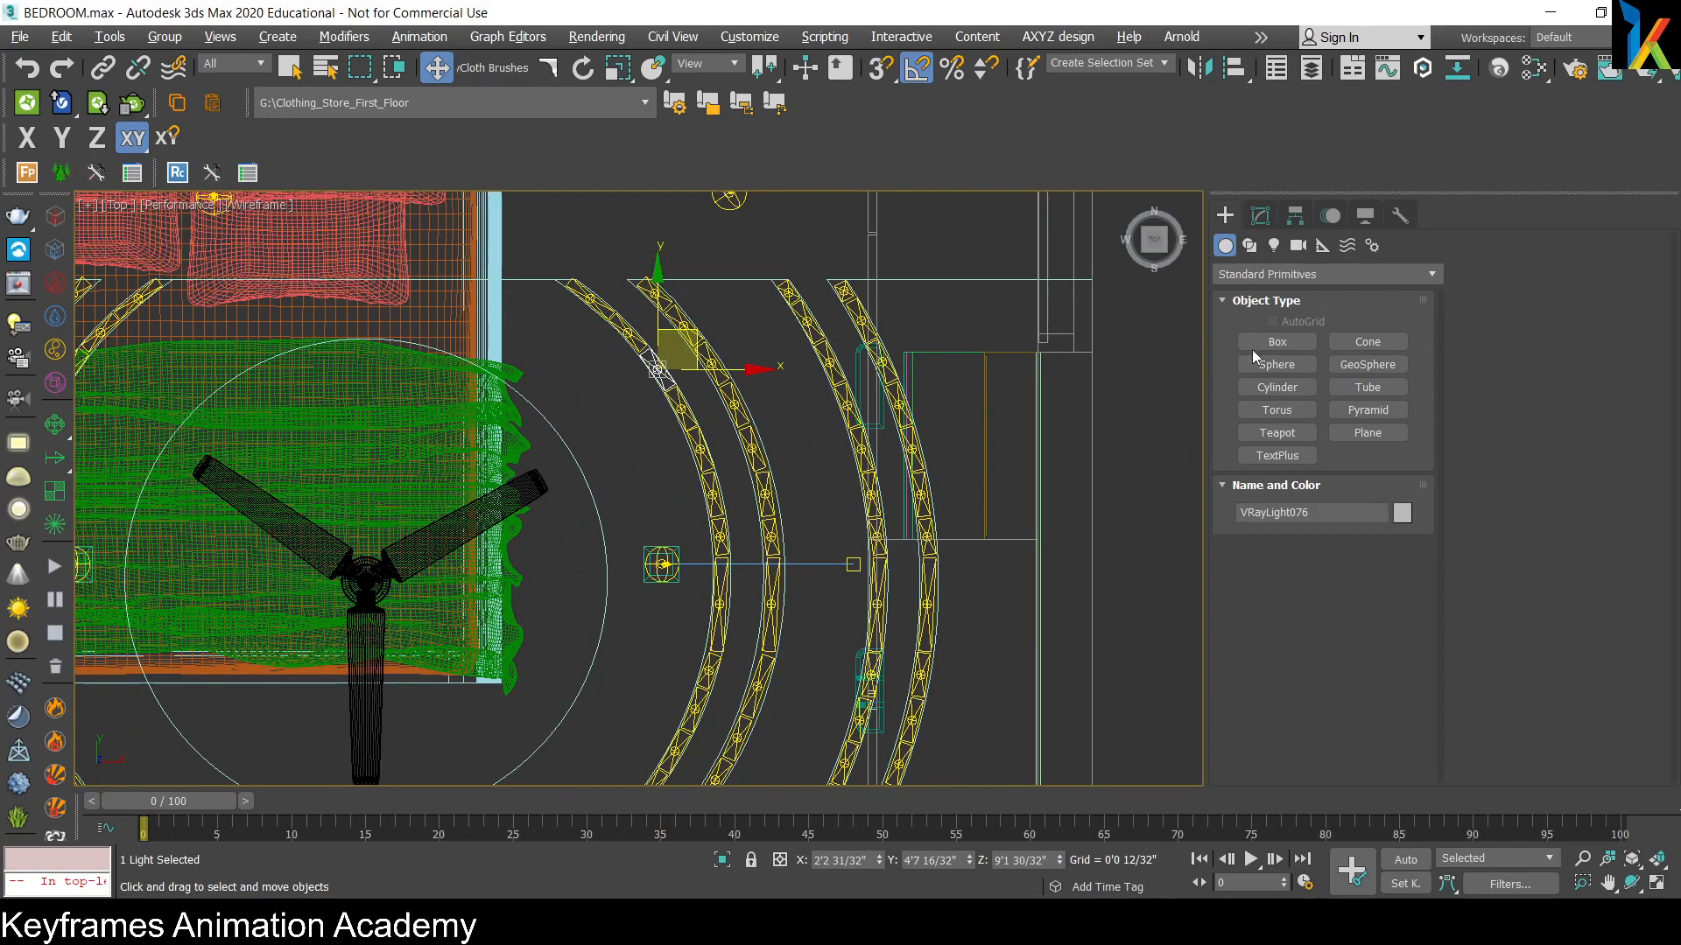
click(1250, 245)
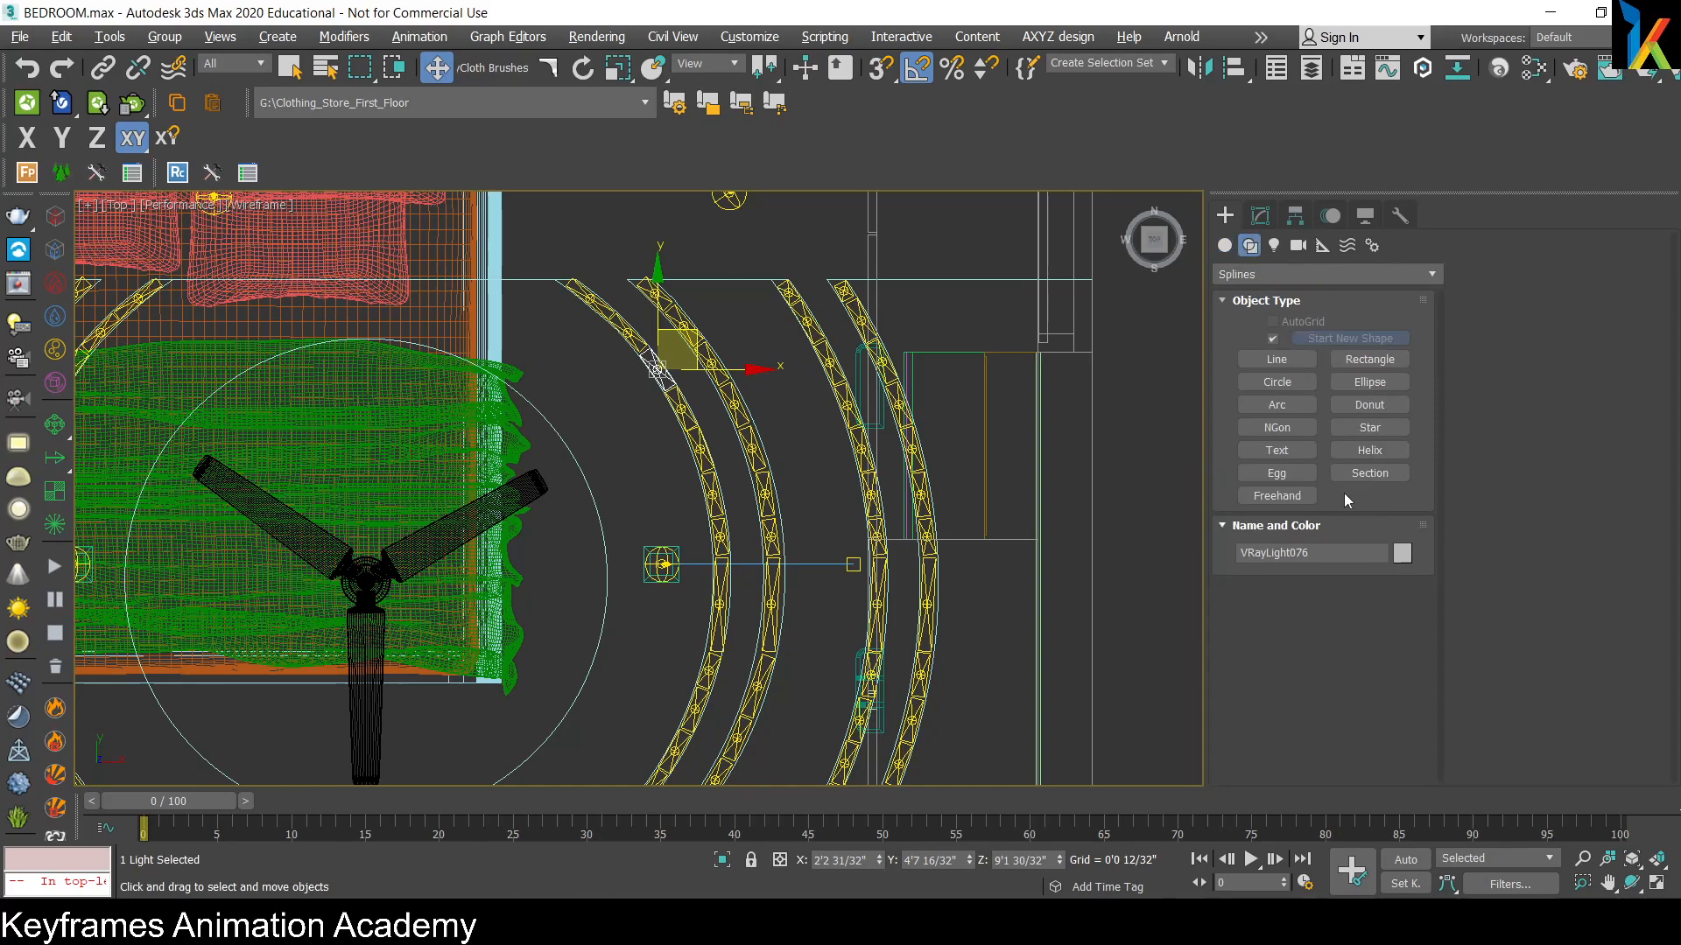
click(1276, 404)
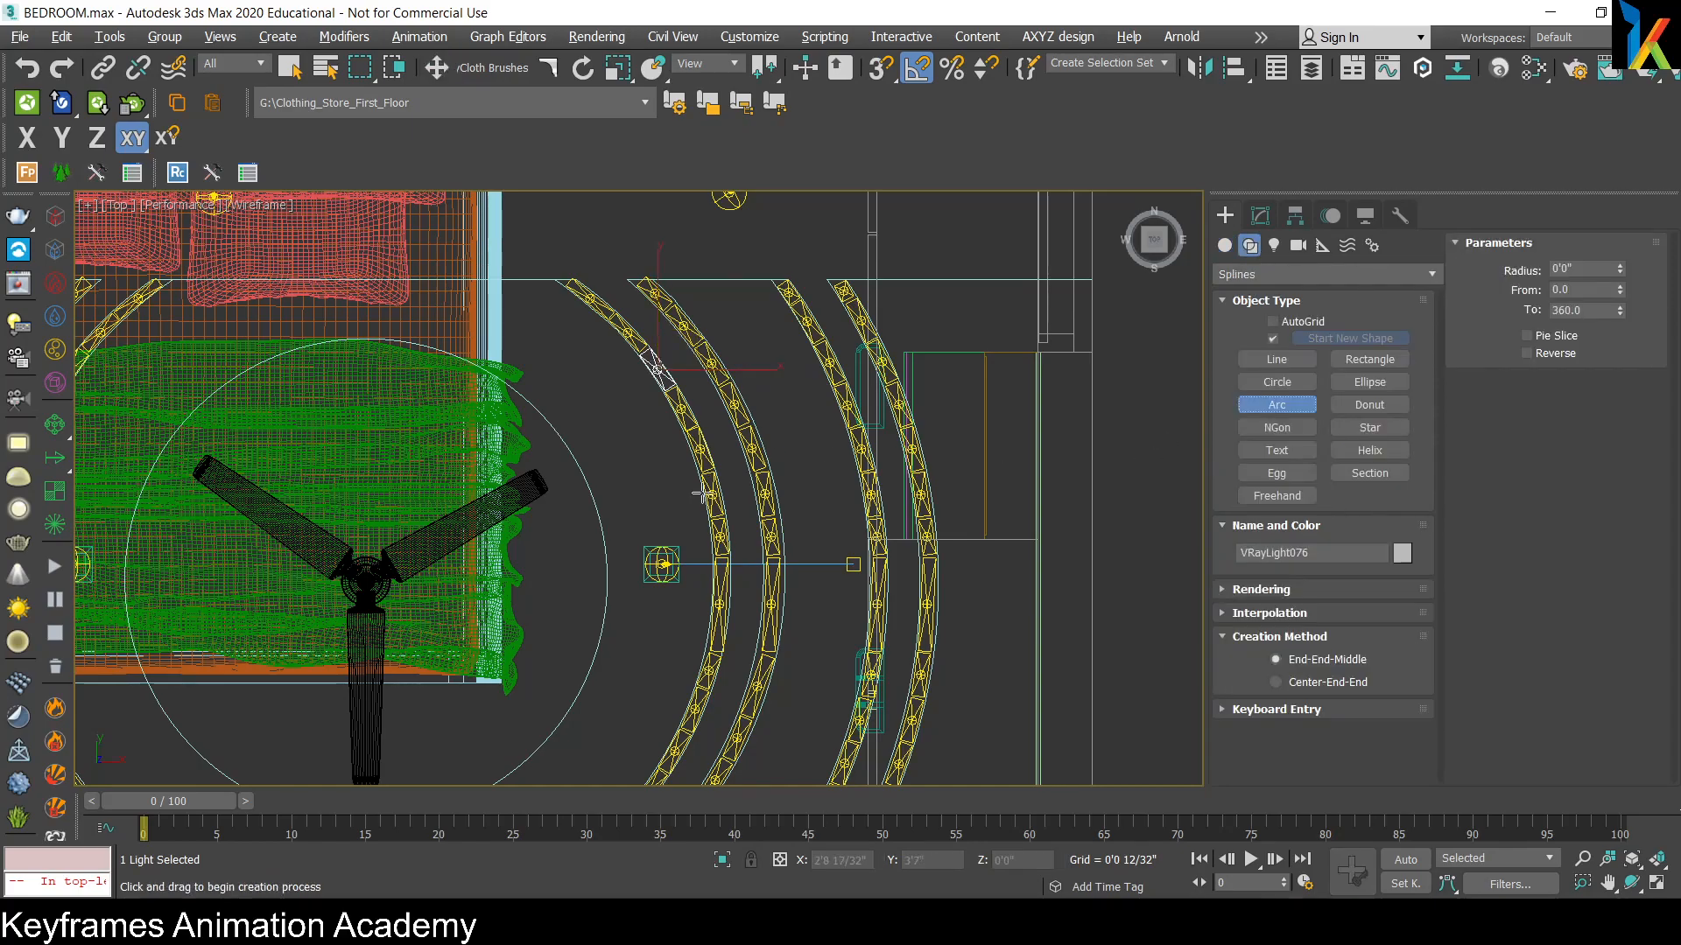
scroll(831, 419, down, 4)
drag(890, 298, 885, 564)
right_click(885, 565)
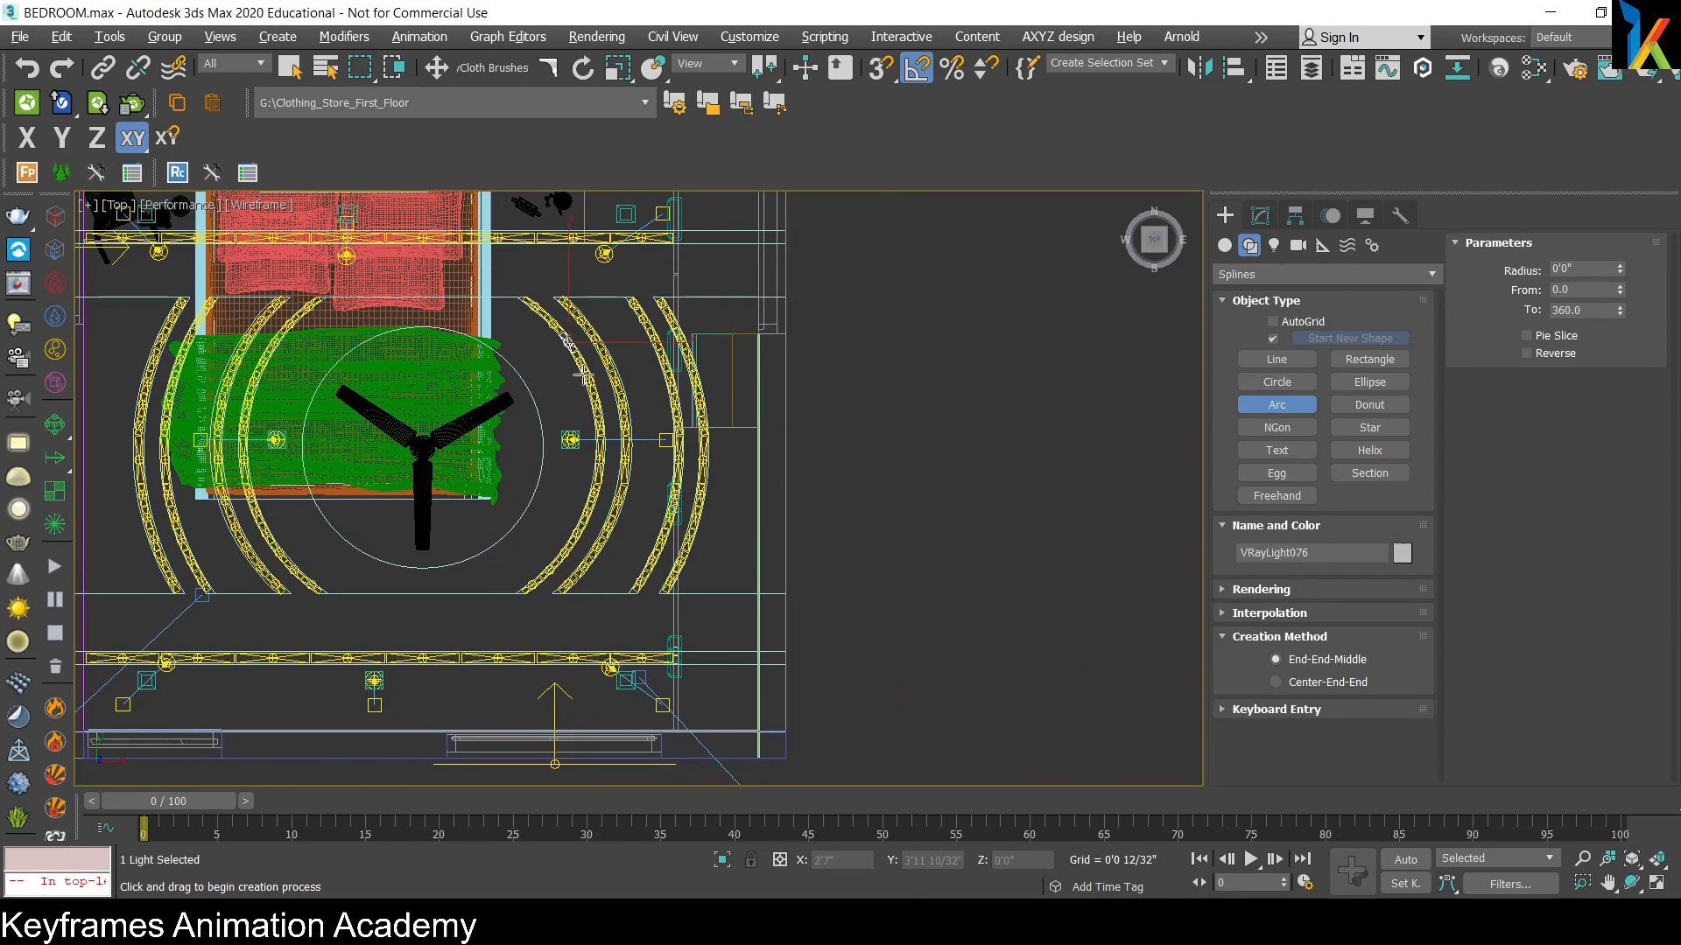
drag(526, 297, 514, 589)
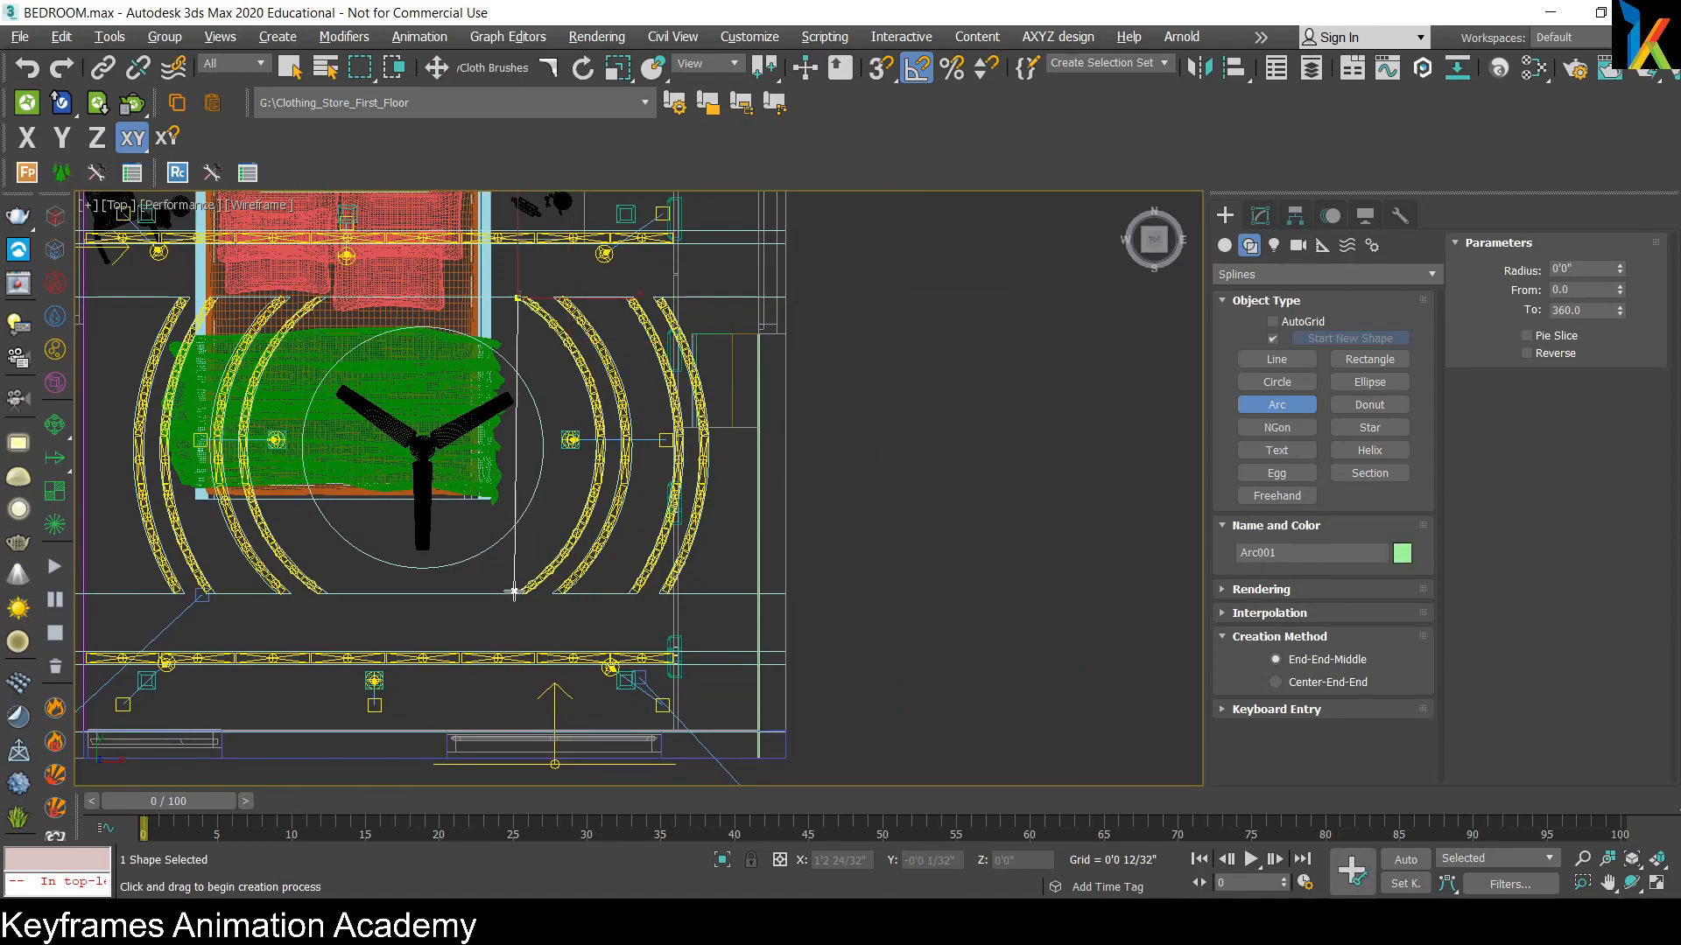
click(613, 460)
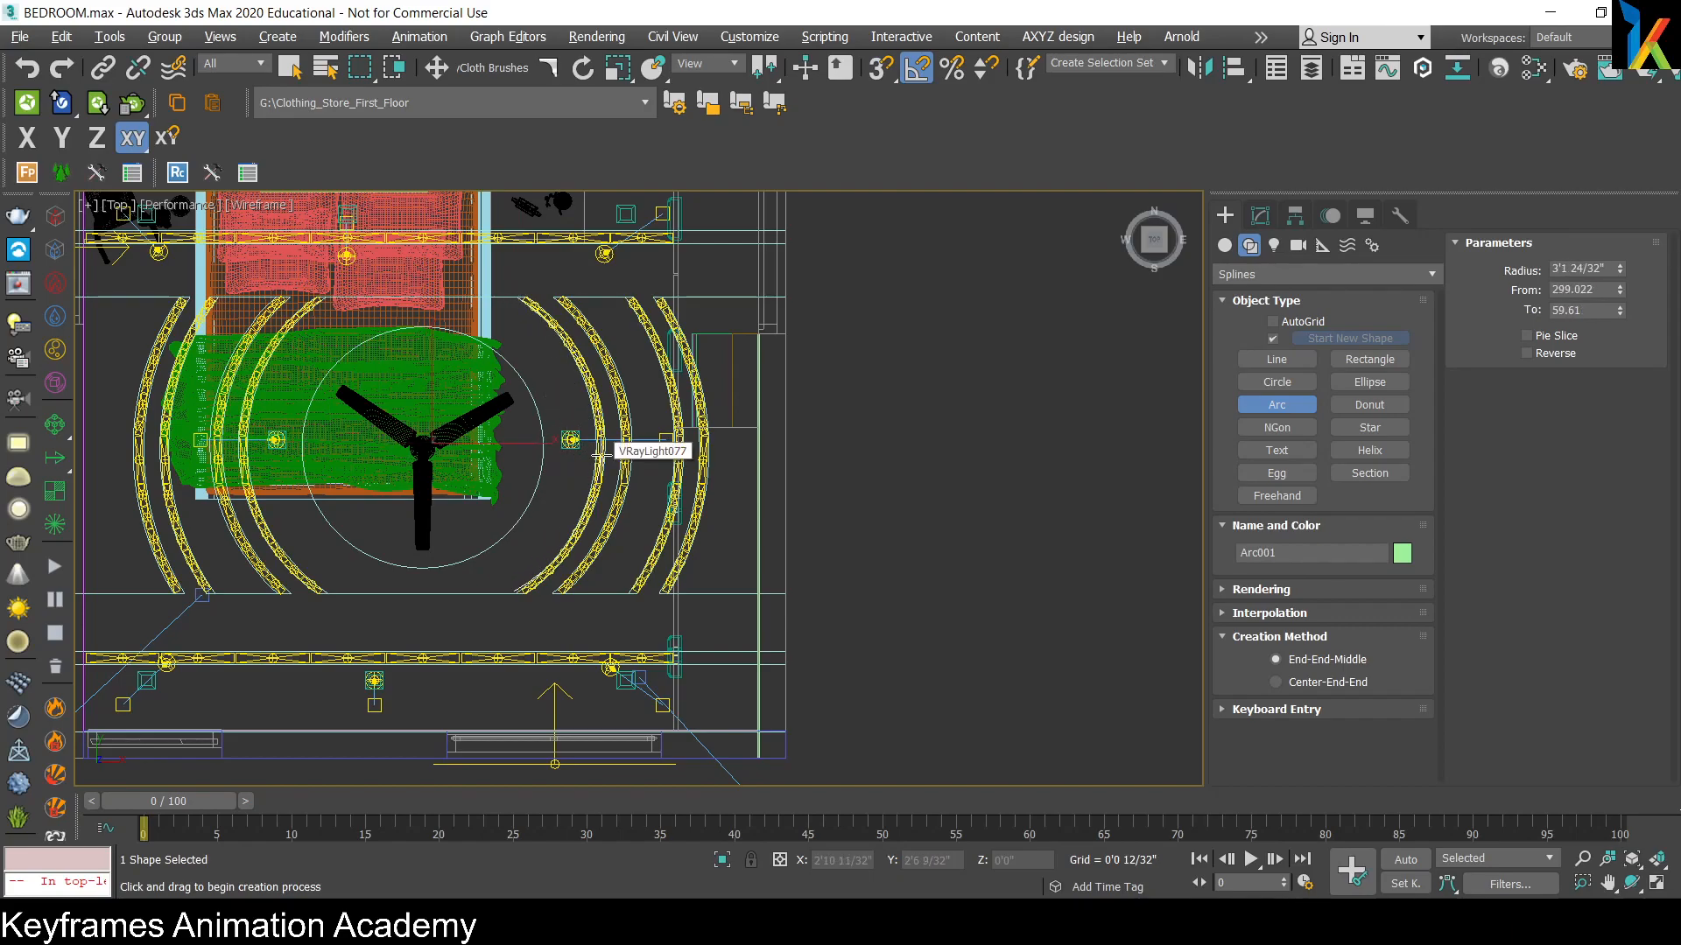
right_click(616, 470)
Step: Move the arc along X outside the room and sweep it with a built-in Bar section 0'2 9/32" wide
drag(522, 441, 907, 502)
click(1258, 217)
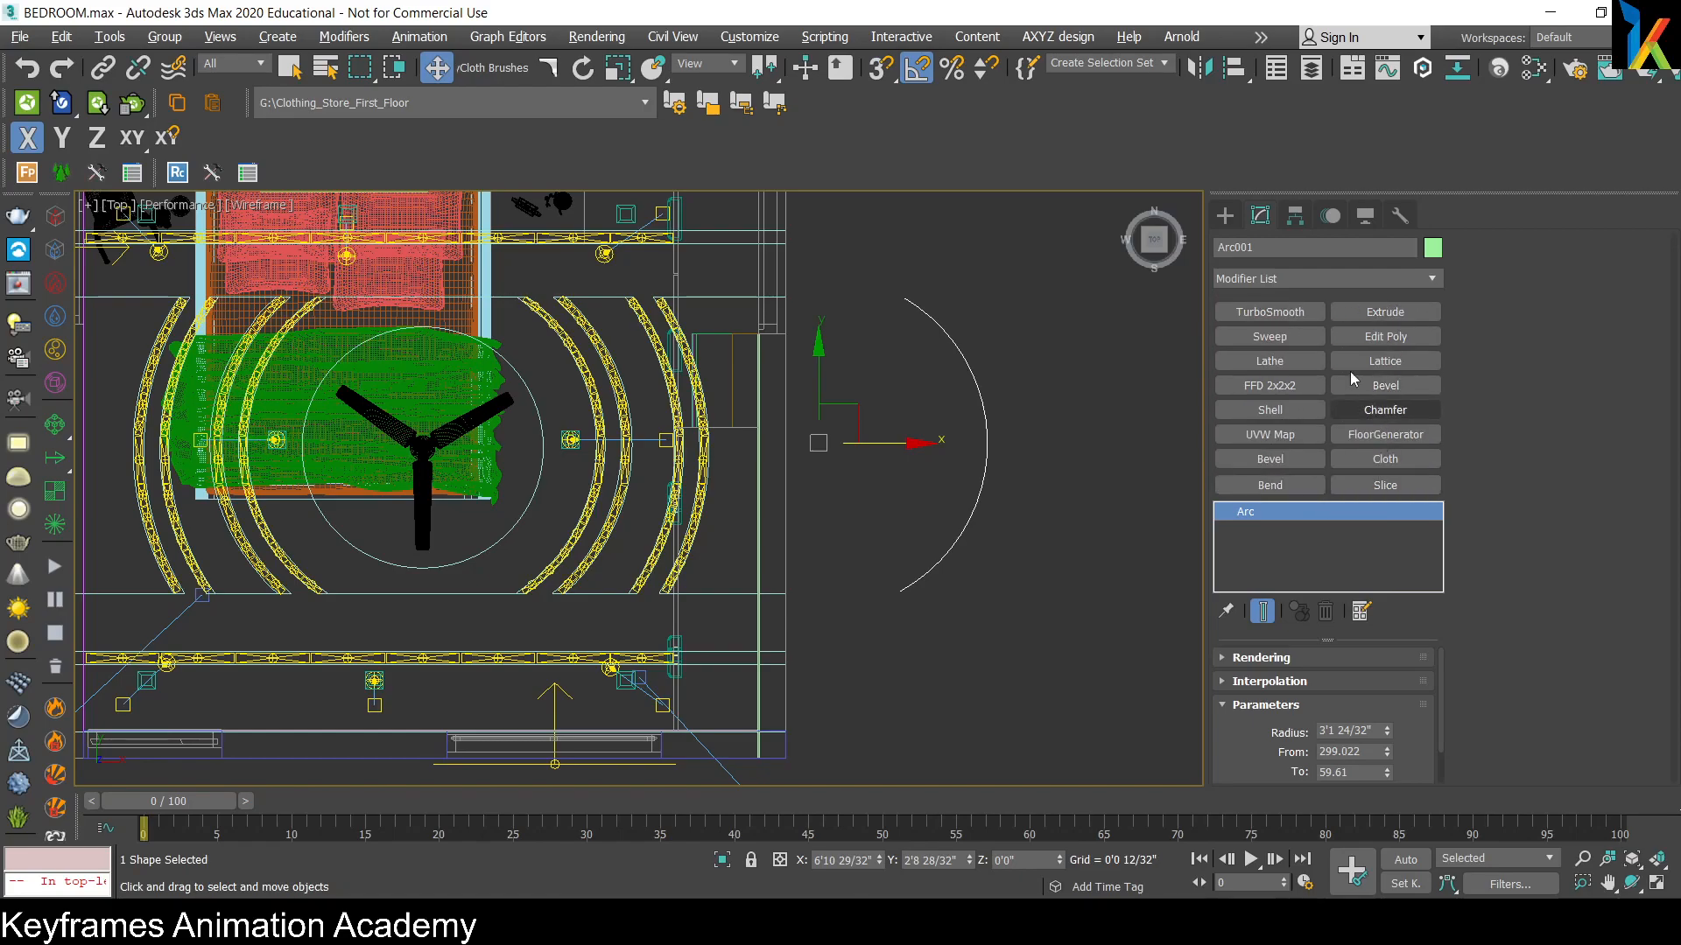
click(1270, 338)
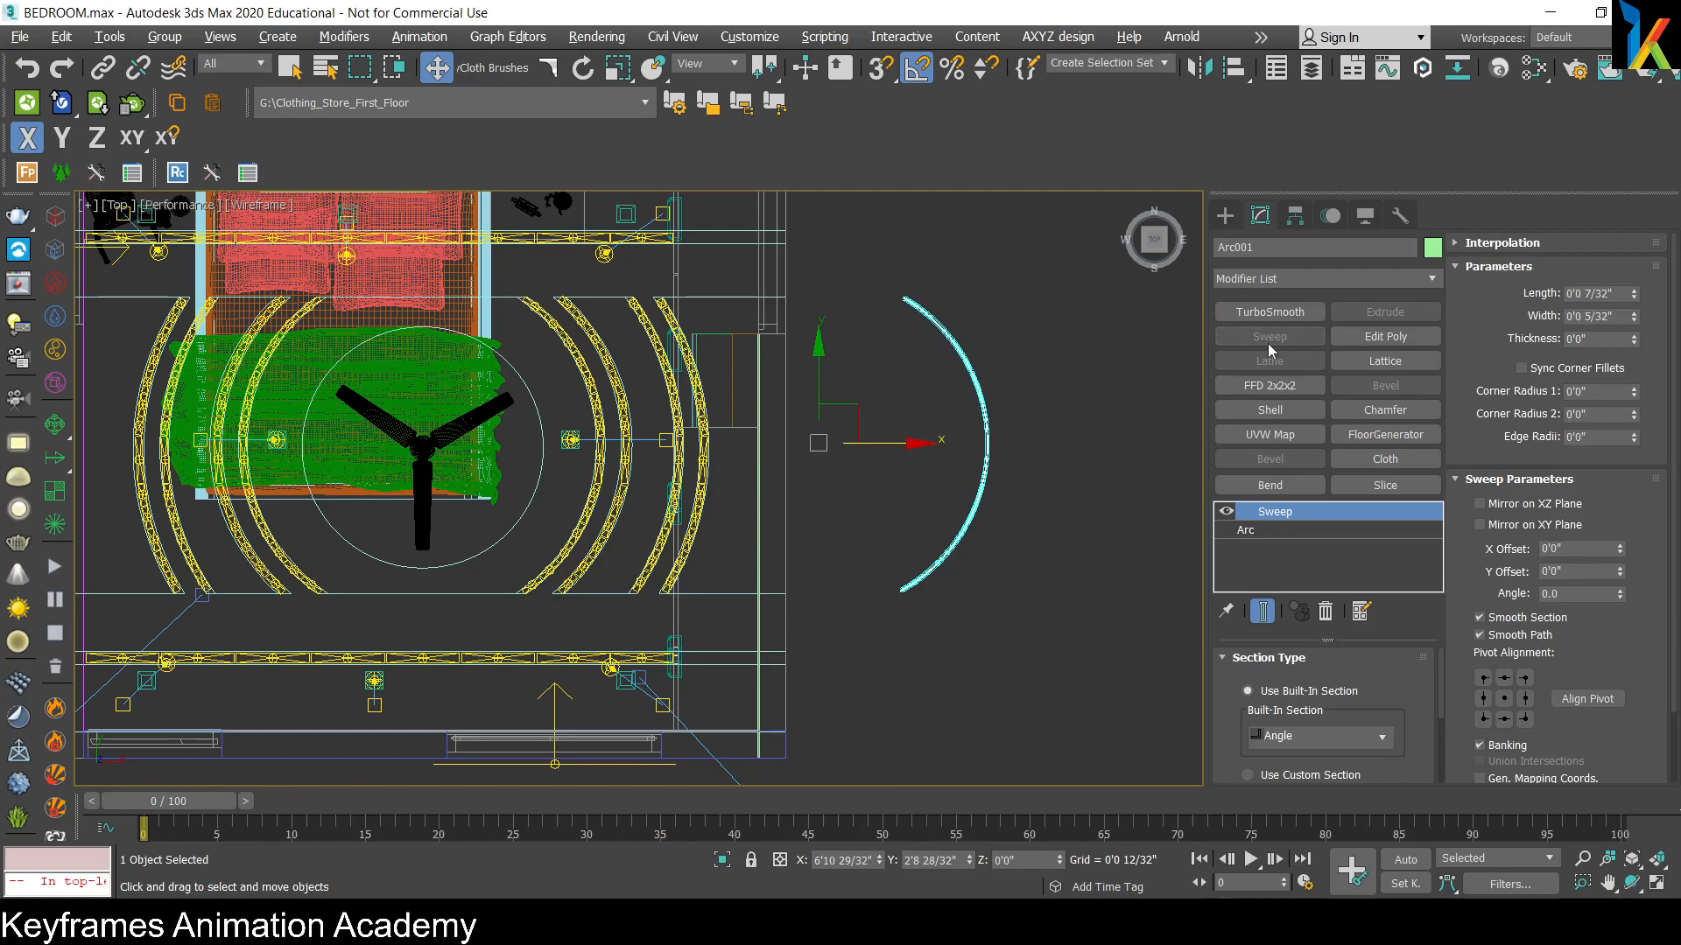
click(1348, 735)
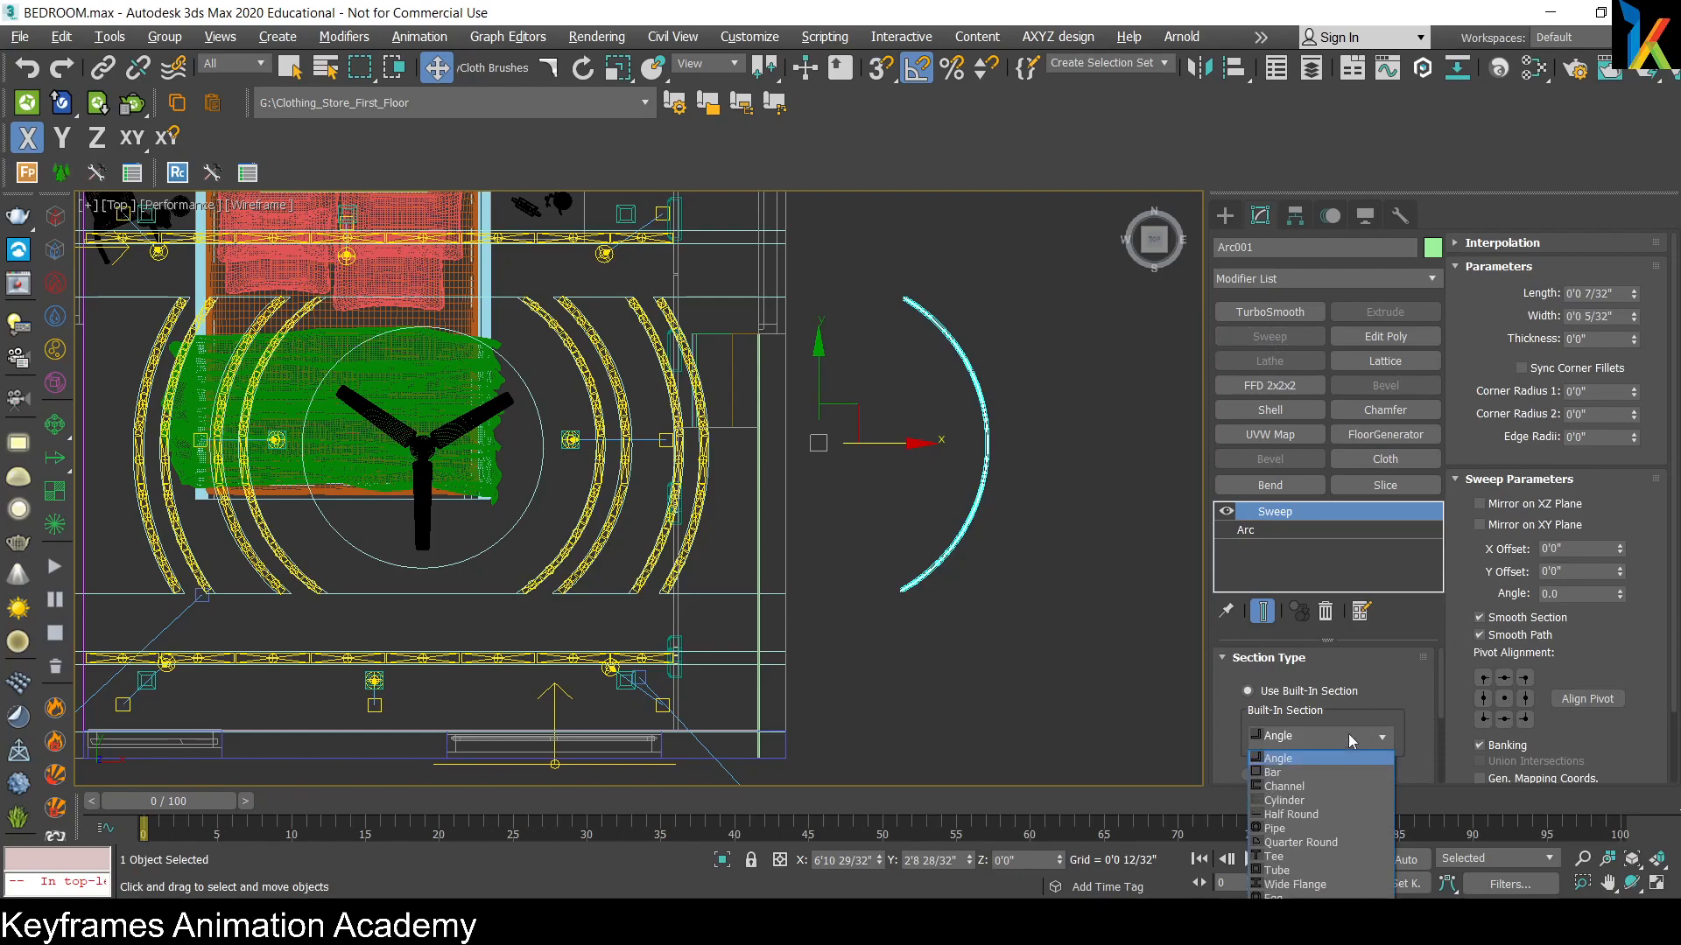
click(1288, 772)
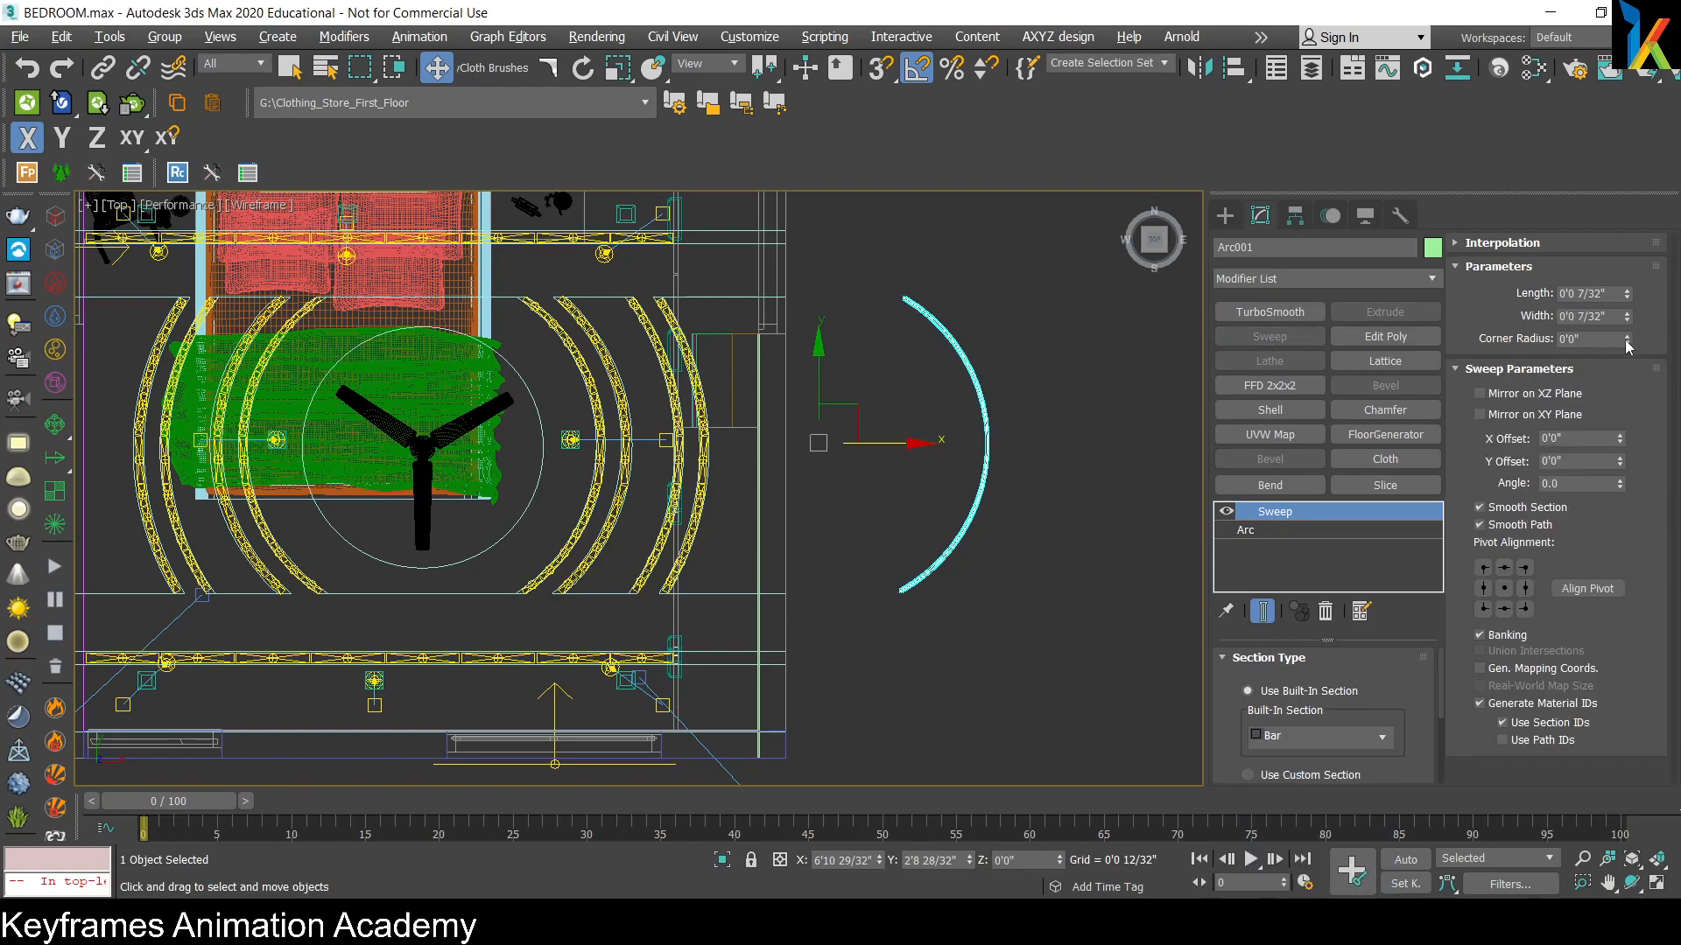
drag(1626, 321, 149, 447)
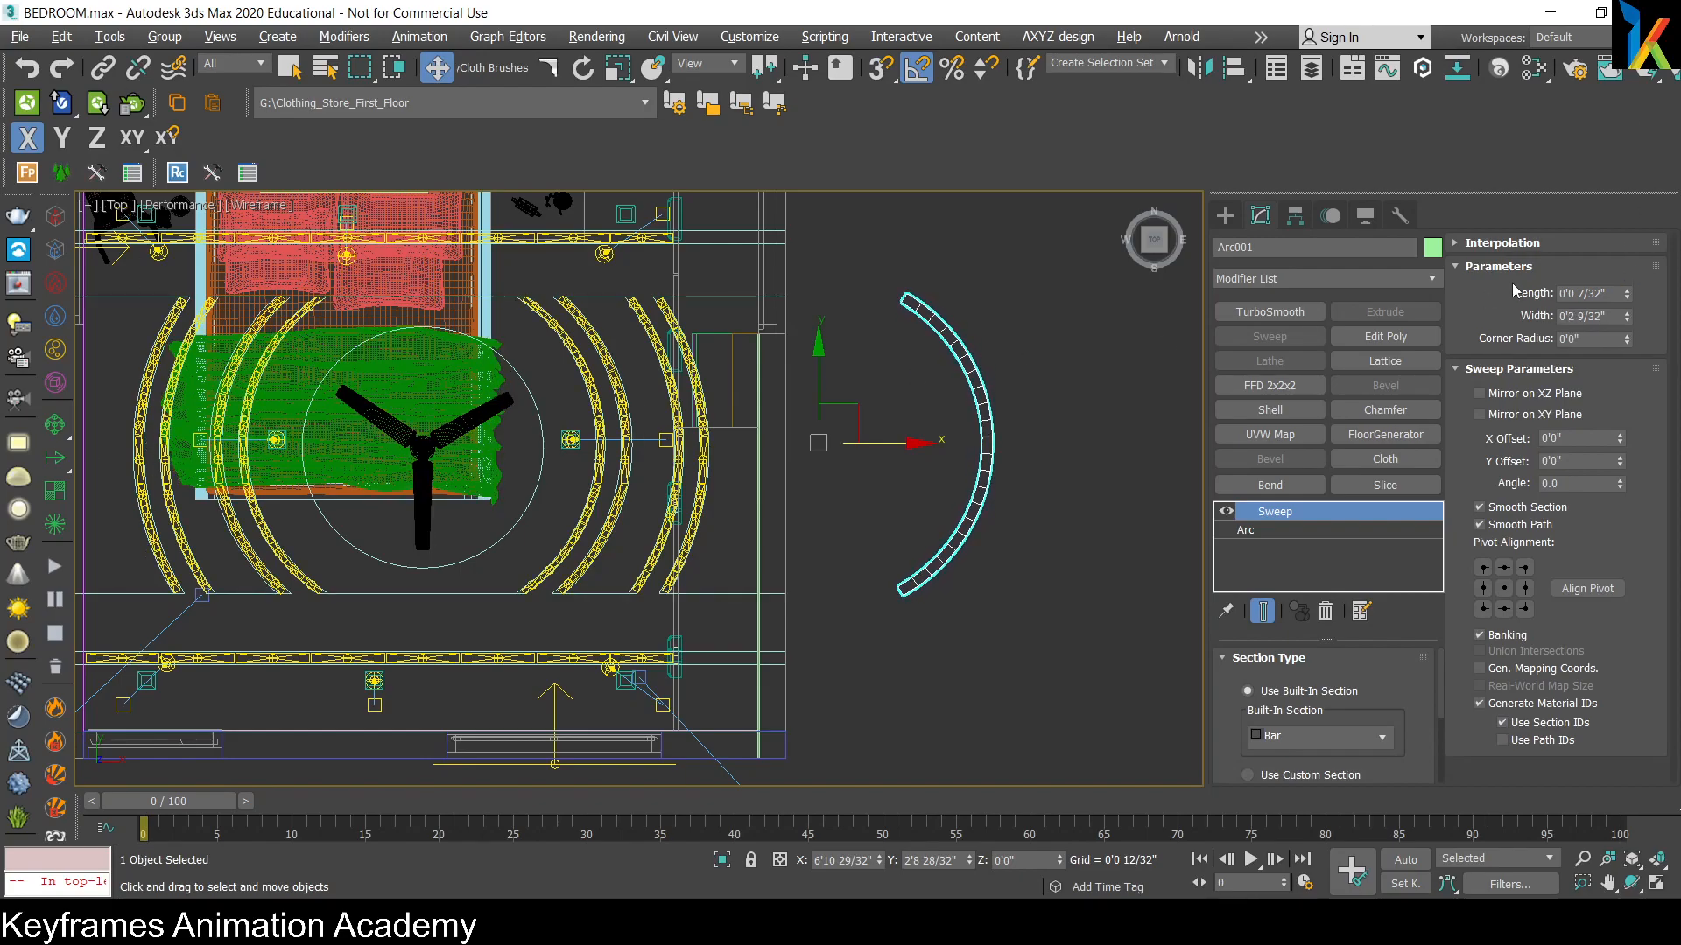
mouse_move(1627, 310)
mouse_down()
mouse_move(1618, 383)
mouse_move(1619, 321)
mouse_up()
Step: Set the Bar section's length to 0'0 13/32" and rename the swept arc LED STRIP
right_click(982, 331)
click(1004, 376)
key(p)
alt+middle_drag(746, 592, 758, 525)
drag(1628, 292, 1628, 254)
scroll(868, 563, down, 5)
alt+middle_drag(906, 545, 1014, 478)
scroll(879, 656, up, 2)
scroll(879, 657, up, 3)
scroll(1013, 478, down, 3)
middle_drag(1041, 344, 960, 526)
drag(1313, 247, 1121, 254)
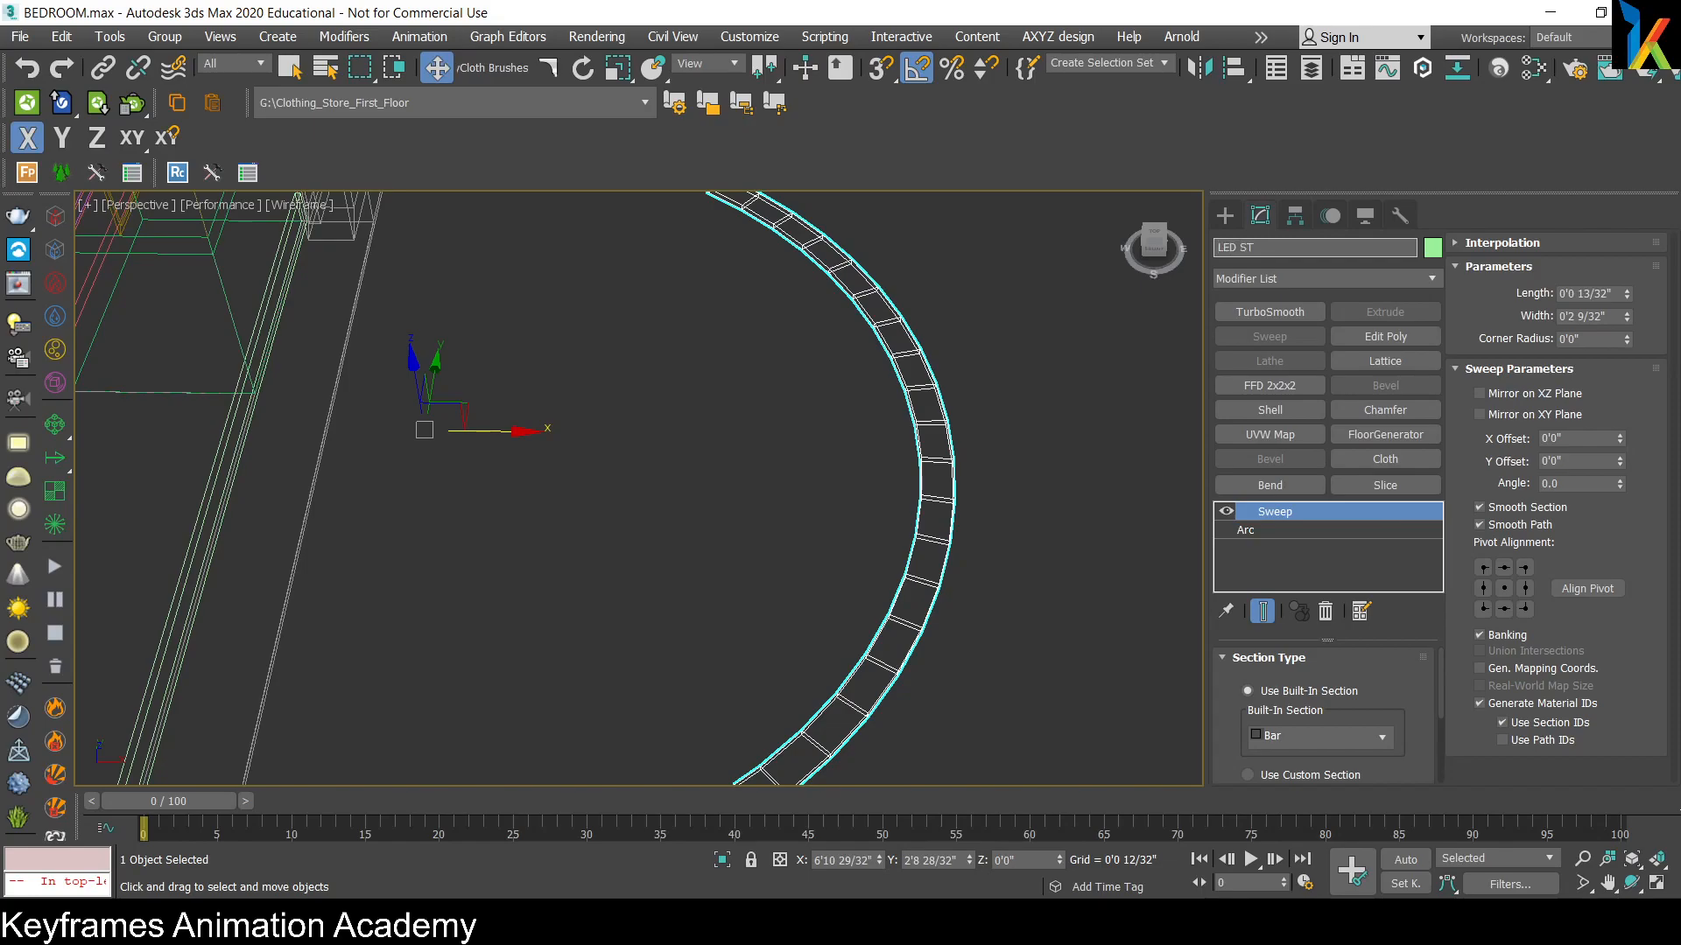
key(Return)
click(1224, 215)
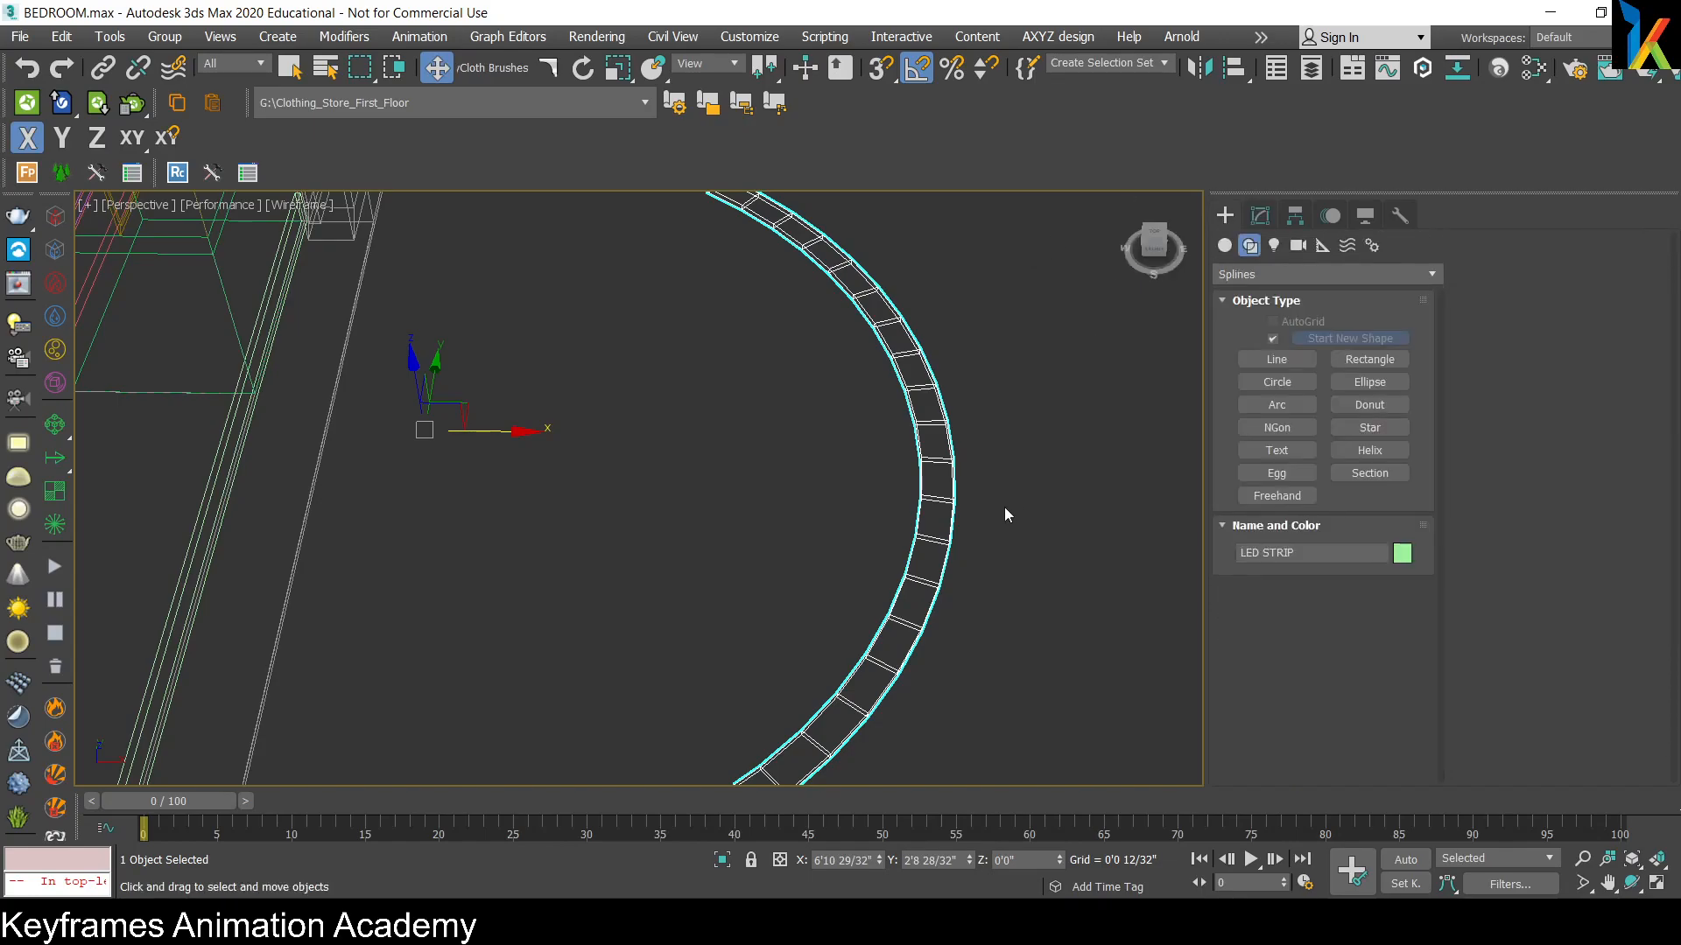
scroll(1007, 501, down, 4)
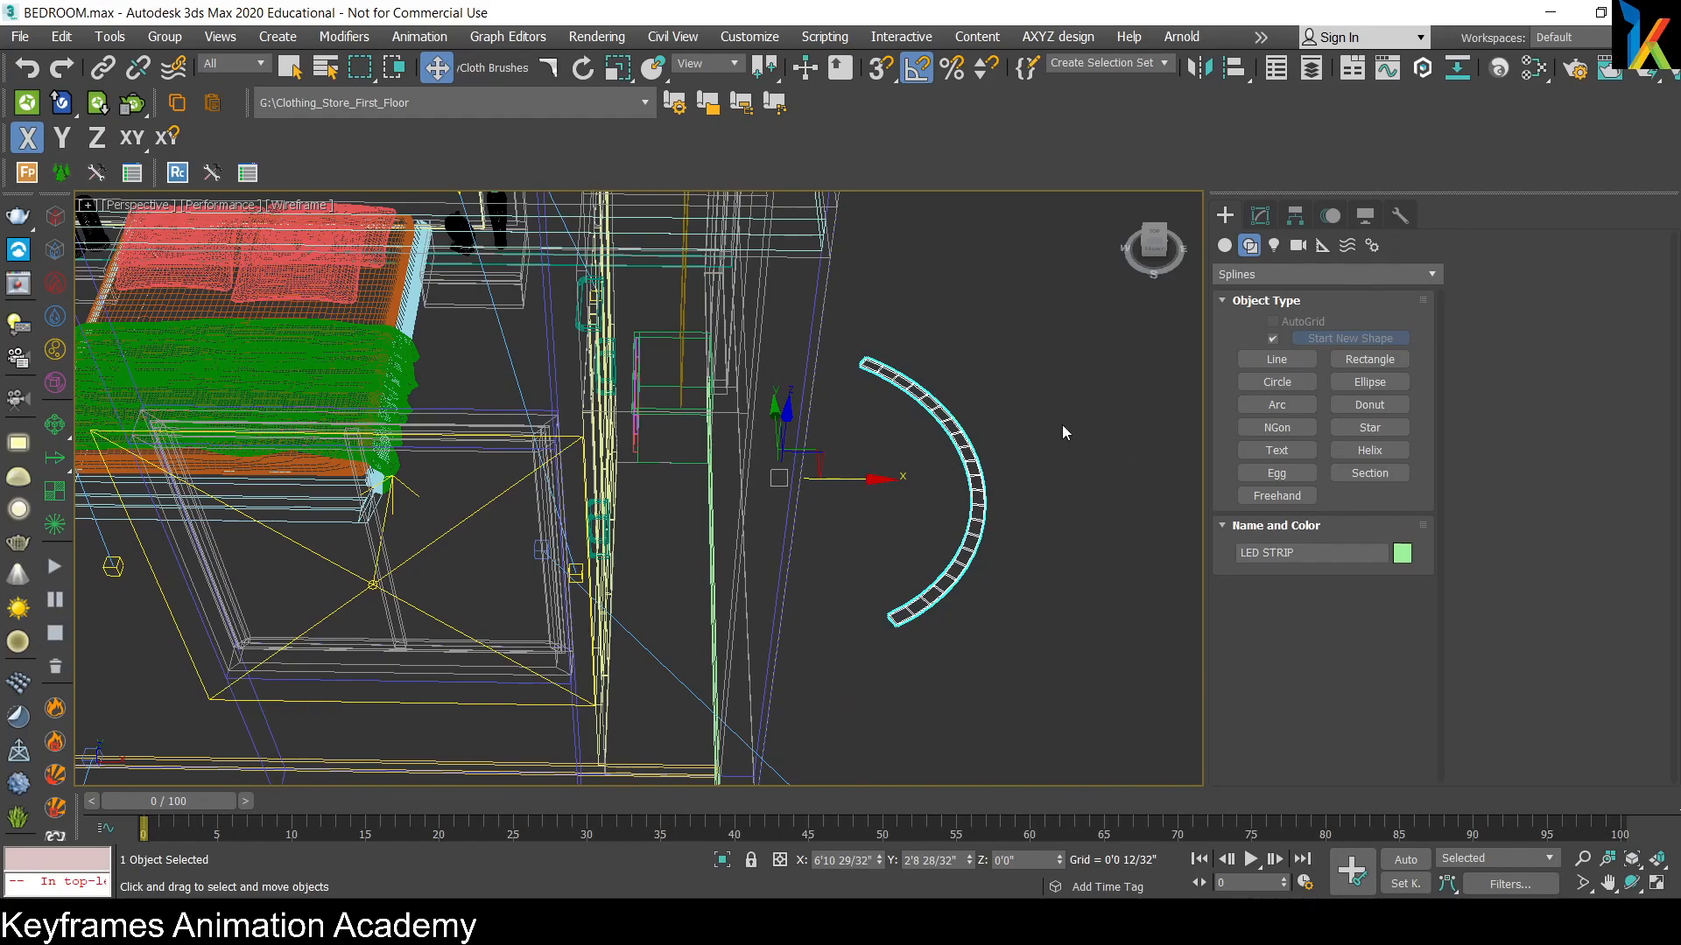
click(18, 549)
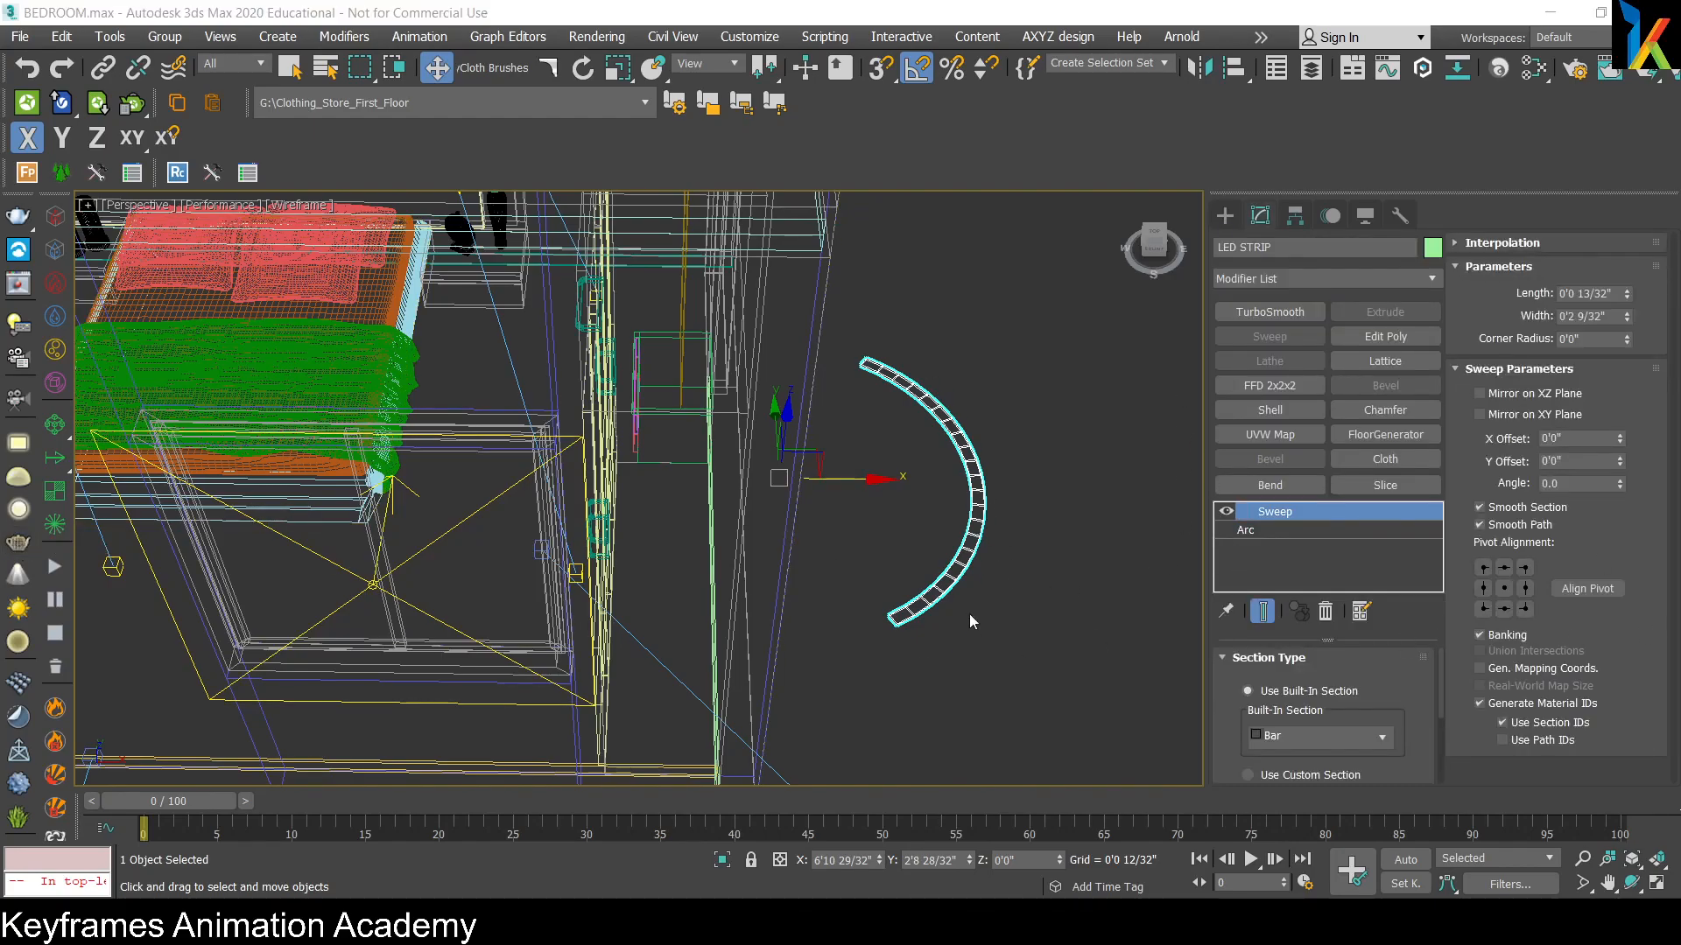
alt+middle_drag(858, 591, 1045, 398)
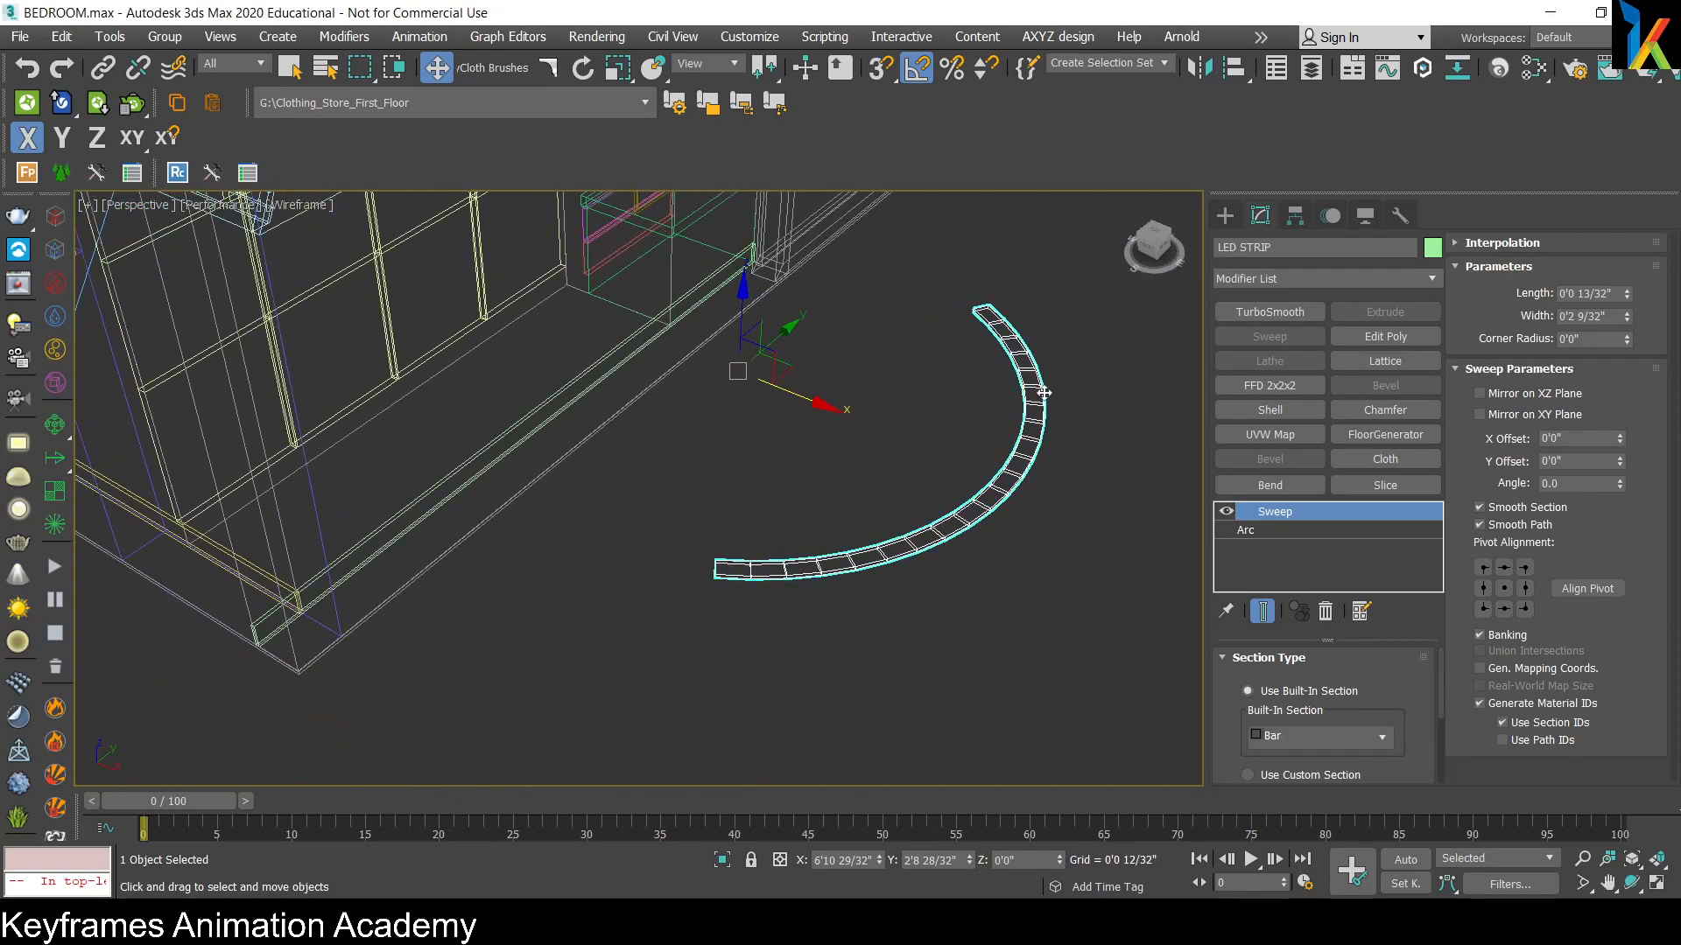
middle_drag(997, 507, 931, 554)
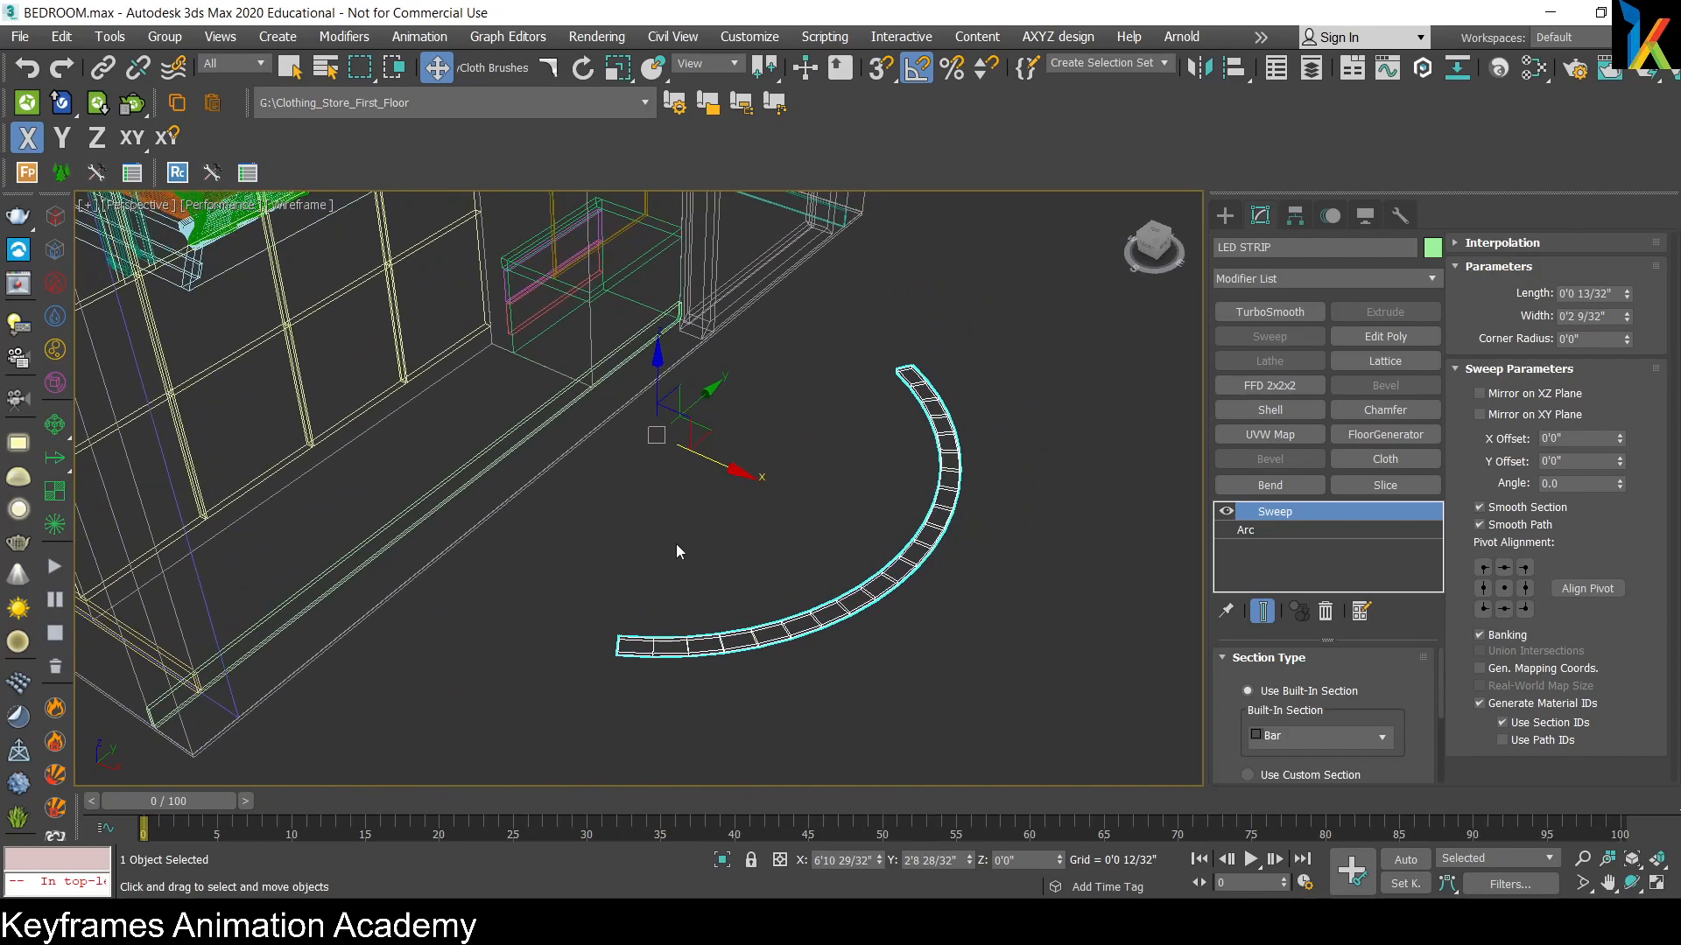
Step: Move the LED STRIP along X in the Top view, back onto the innermost curved cove beside the fan
scroll(953, 343, down, 5)
middle_drag(678, 490, 802, 610)
key(t)
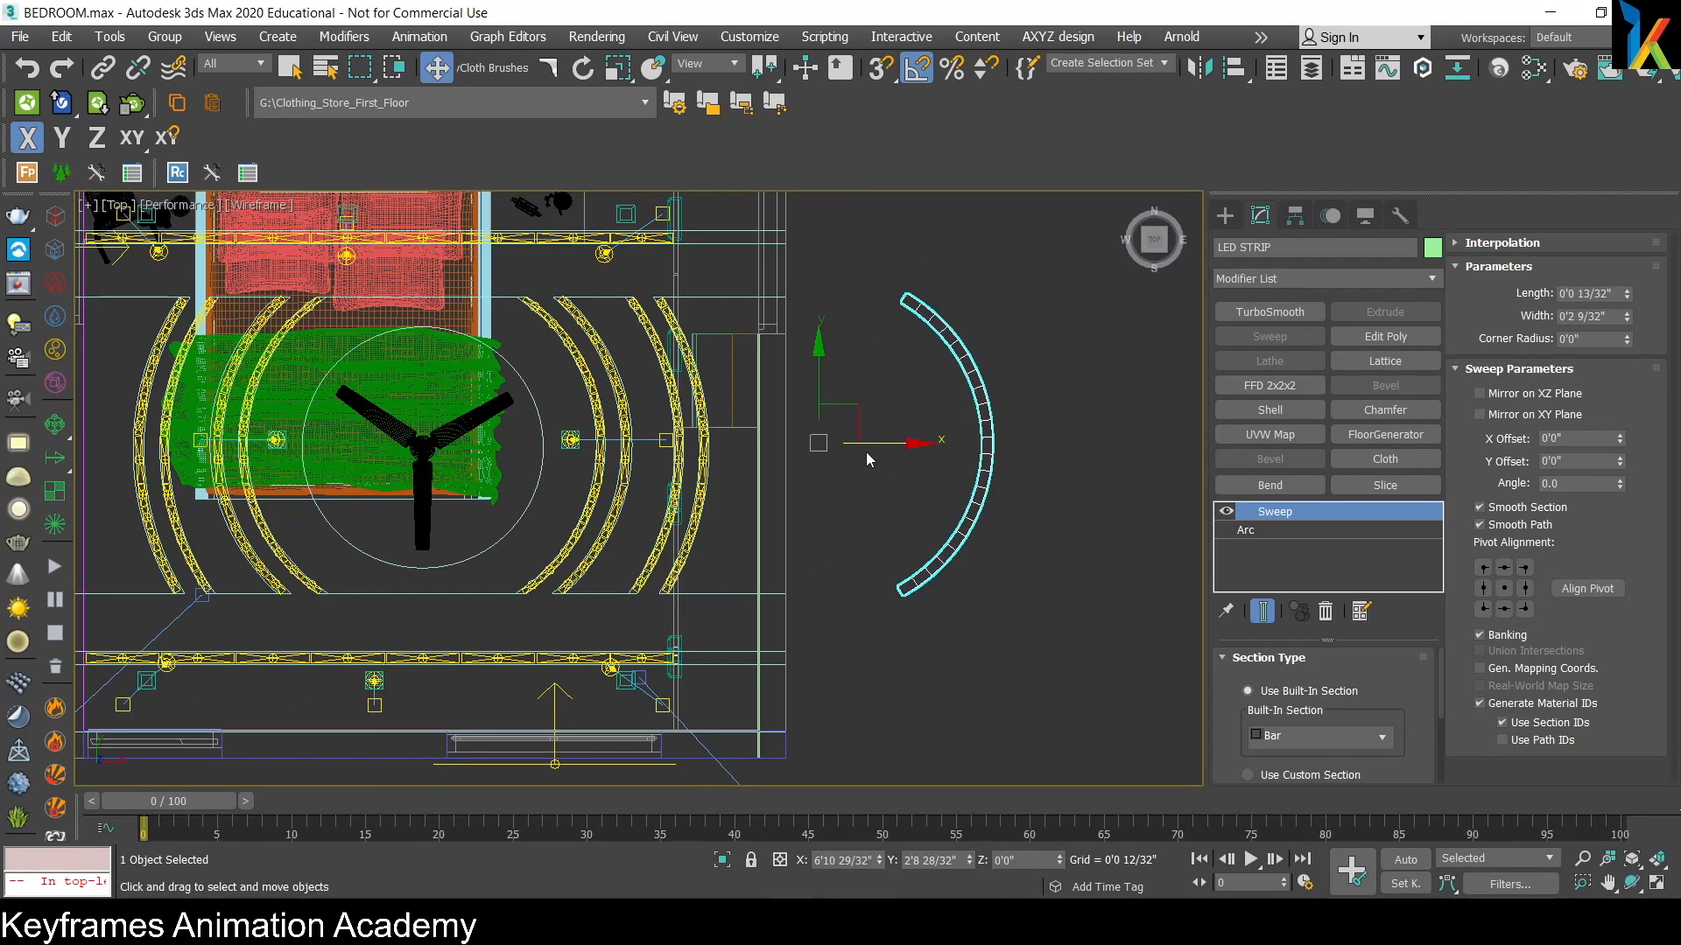
middle_drag(853, 450, 600, 449)
drag(600, 448, 514, 458)
Step: Raise the LED STRIP along Z to about 0'0 18/32" in the shaded Perspective view
key(p)
key(z)
alt+middle_drag(622, 522, 691, 647)
mouse_move(675, 581)
alt+middle_down()
mouse_move(669, 605)
mouse_move(562, 630)
alt+middle_up()
key(F3)
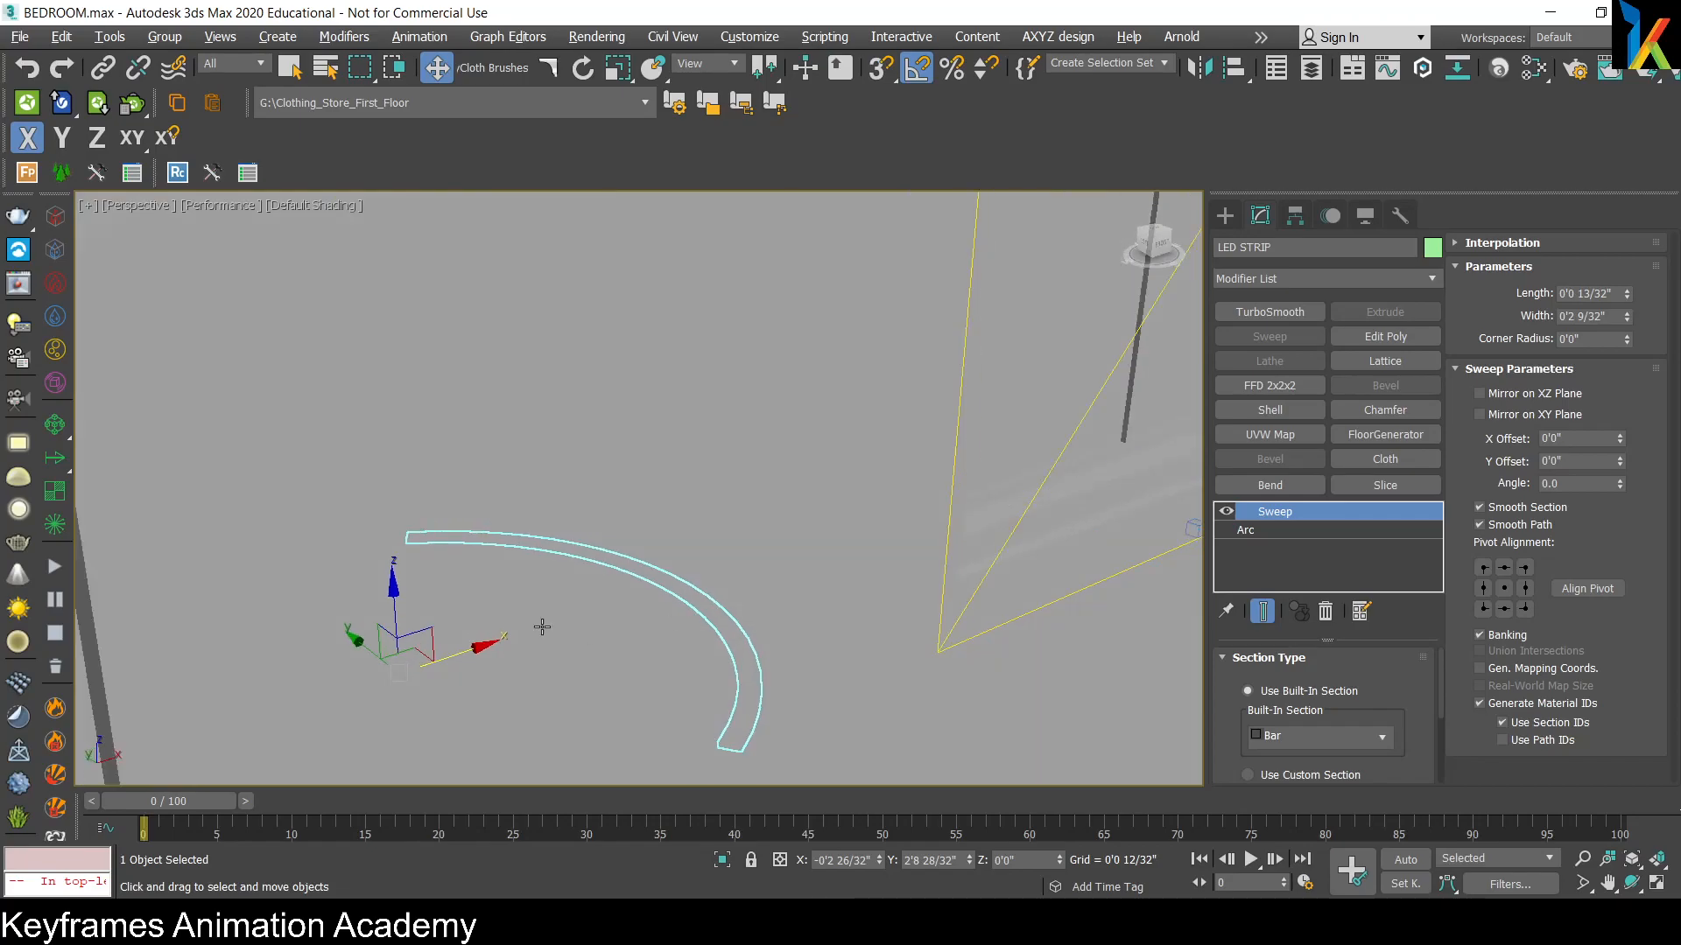
scroll(563, 630, up, 5)
middle_drag(810, 500, 736, 505)
scroll(612, 613, down, 2)
scroll(622, 605, up, 1)
scroll(565, 585, up, 1)
right_click(564, 582)
click(585, 559)
middle_drag(291, 715, 507, 682)
drag(278, 679, 280, 666)
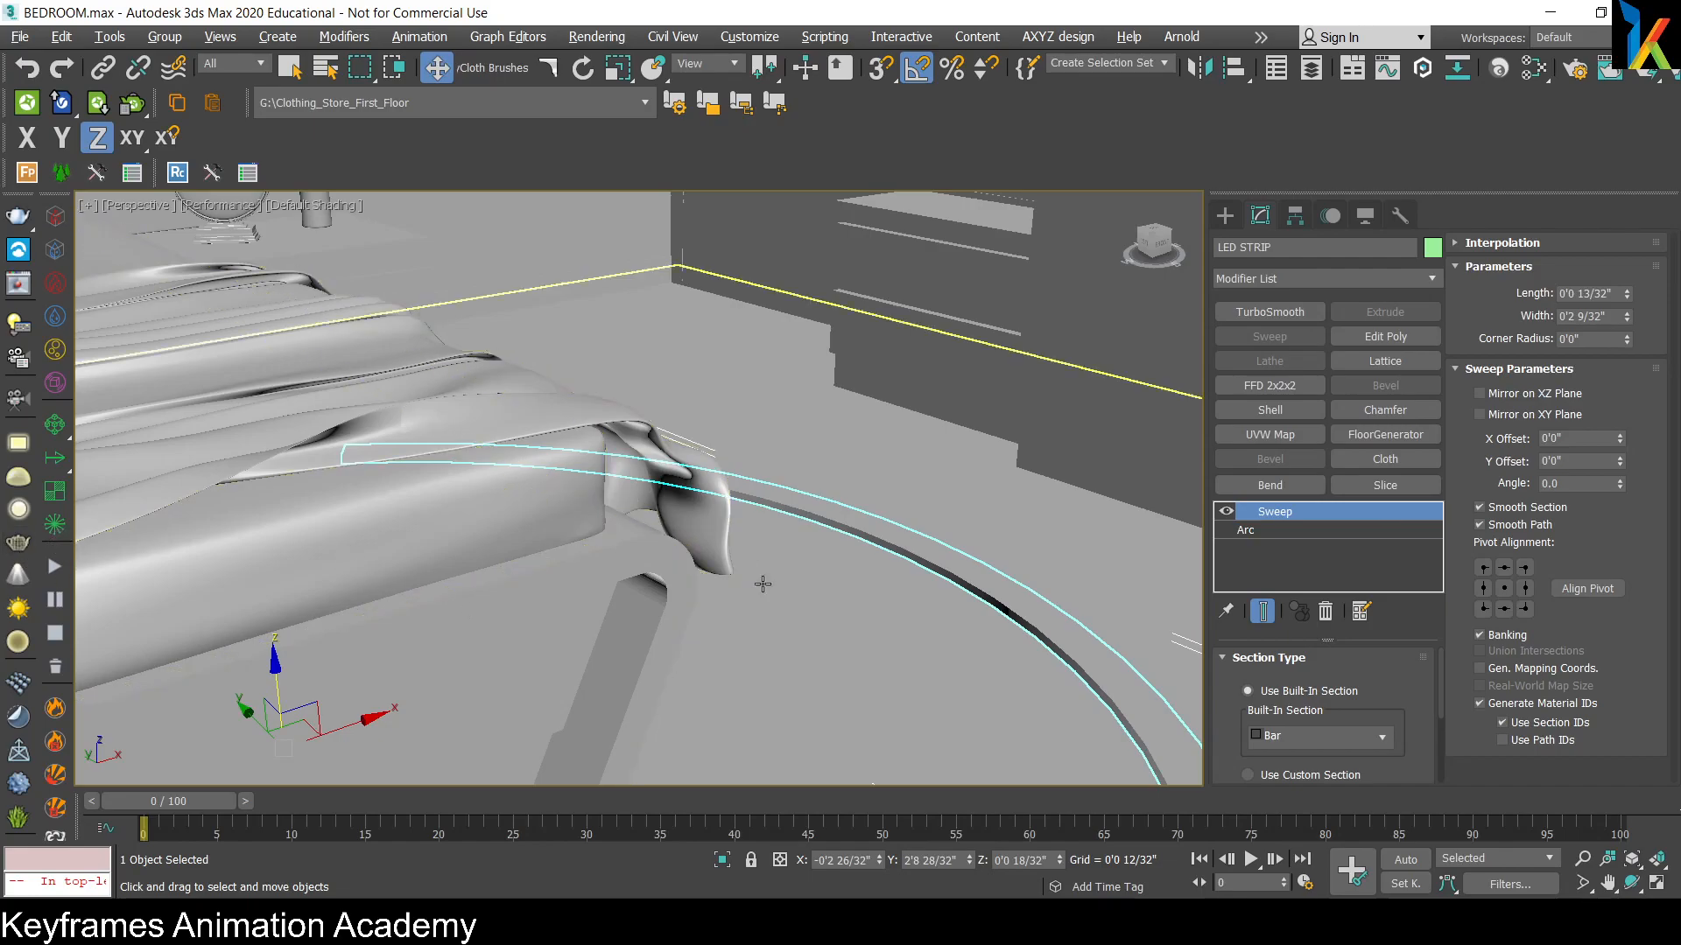
Step: Examine the LED STRIP in Perspective and compare its curve with the row of V-Ray plane lights in the wireframe Top view
alt+middle_drag(816, 559, 764, 525)
alt+middle_drag(699, 405, 741, 564)
alt+middle_drag(741, 565, 708, 505)
middle_drag(793, 557, 750, 543)
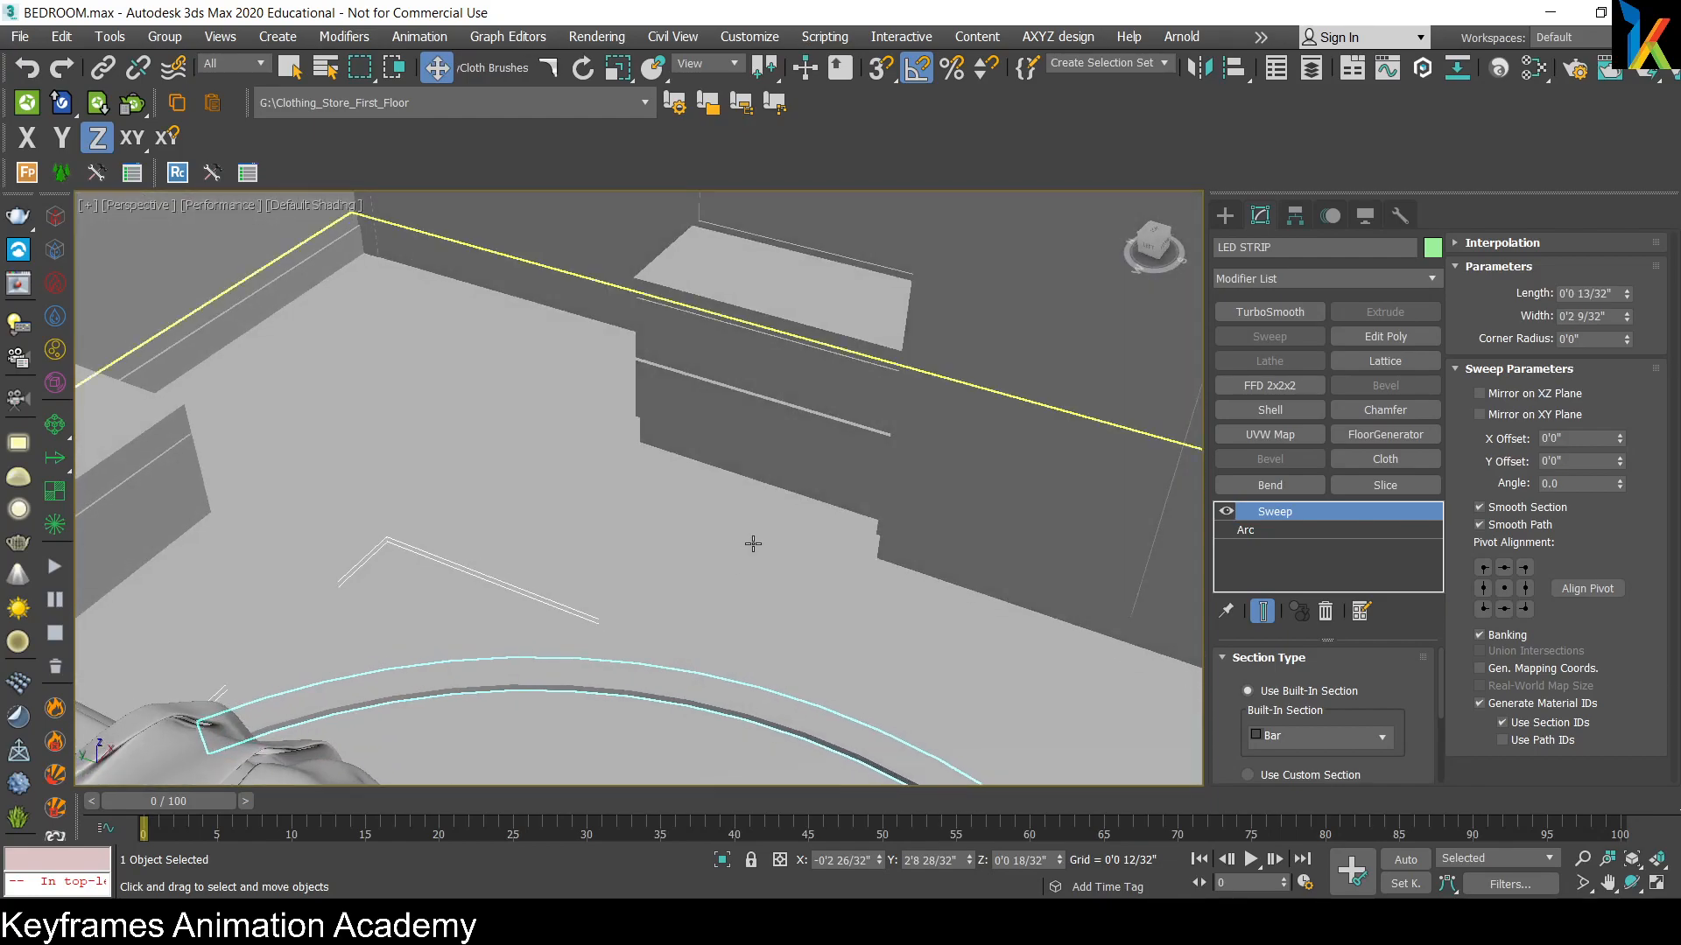
key(t)
scroll(789, 560, up, 2)
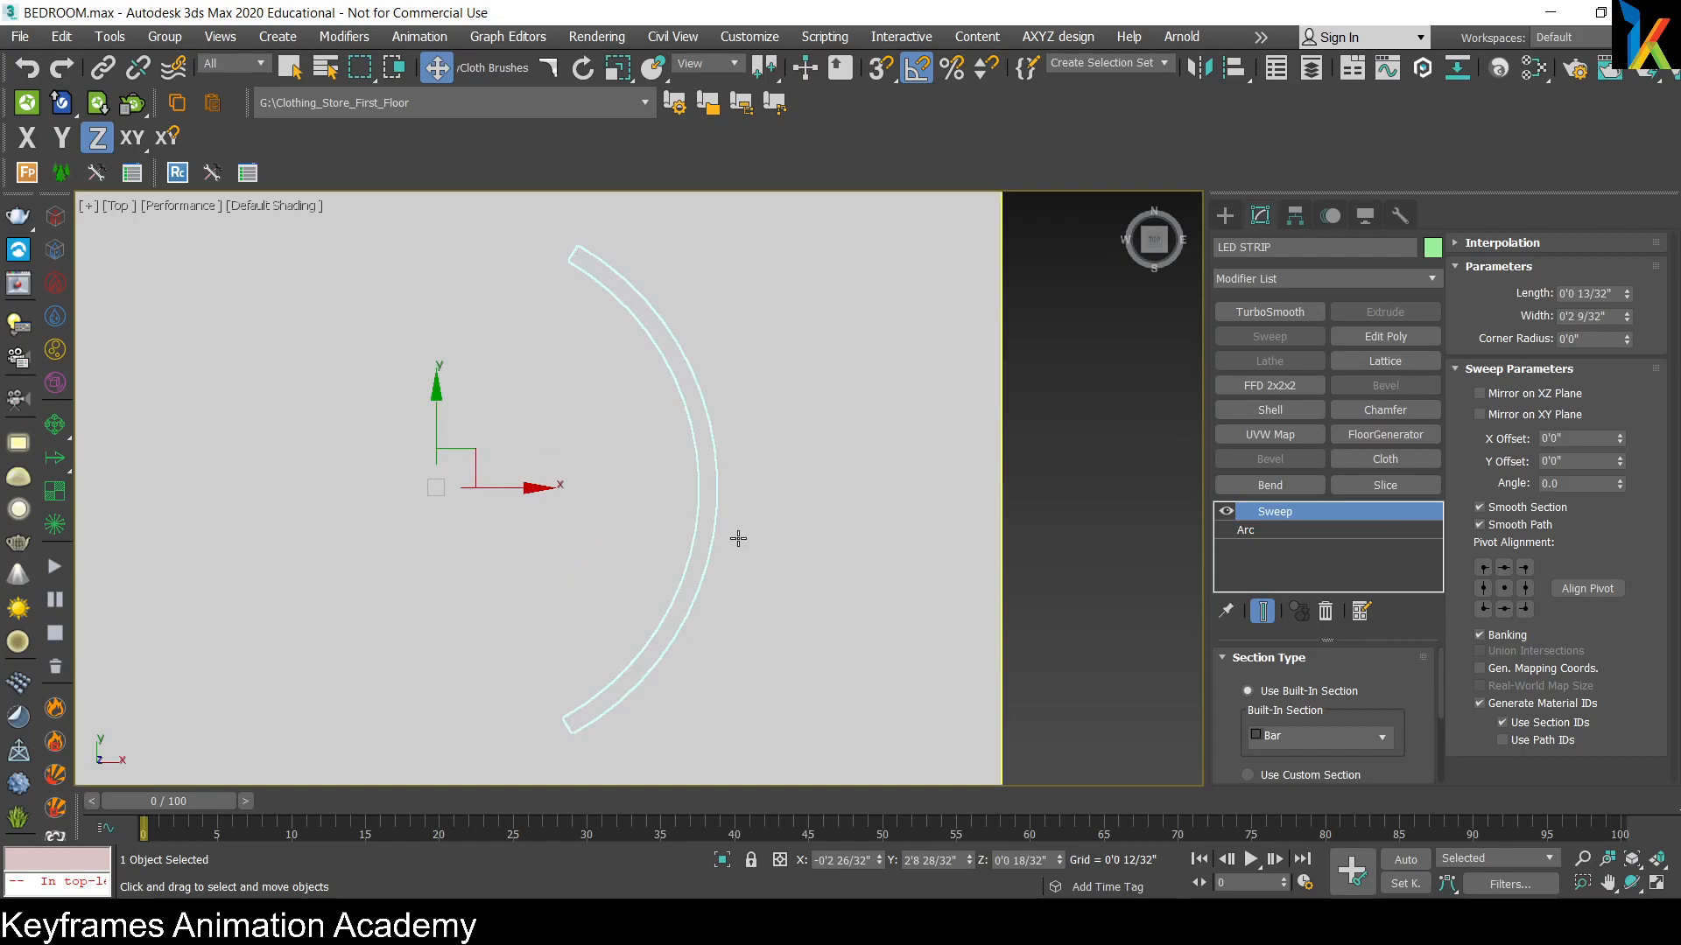
key(F3)
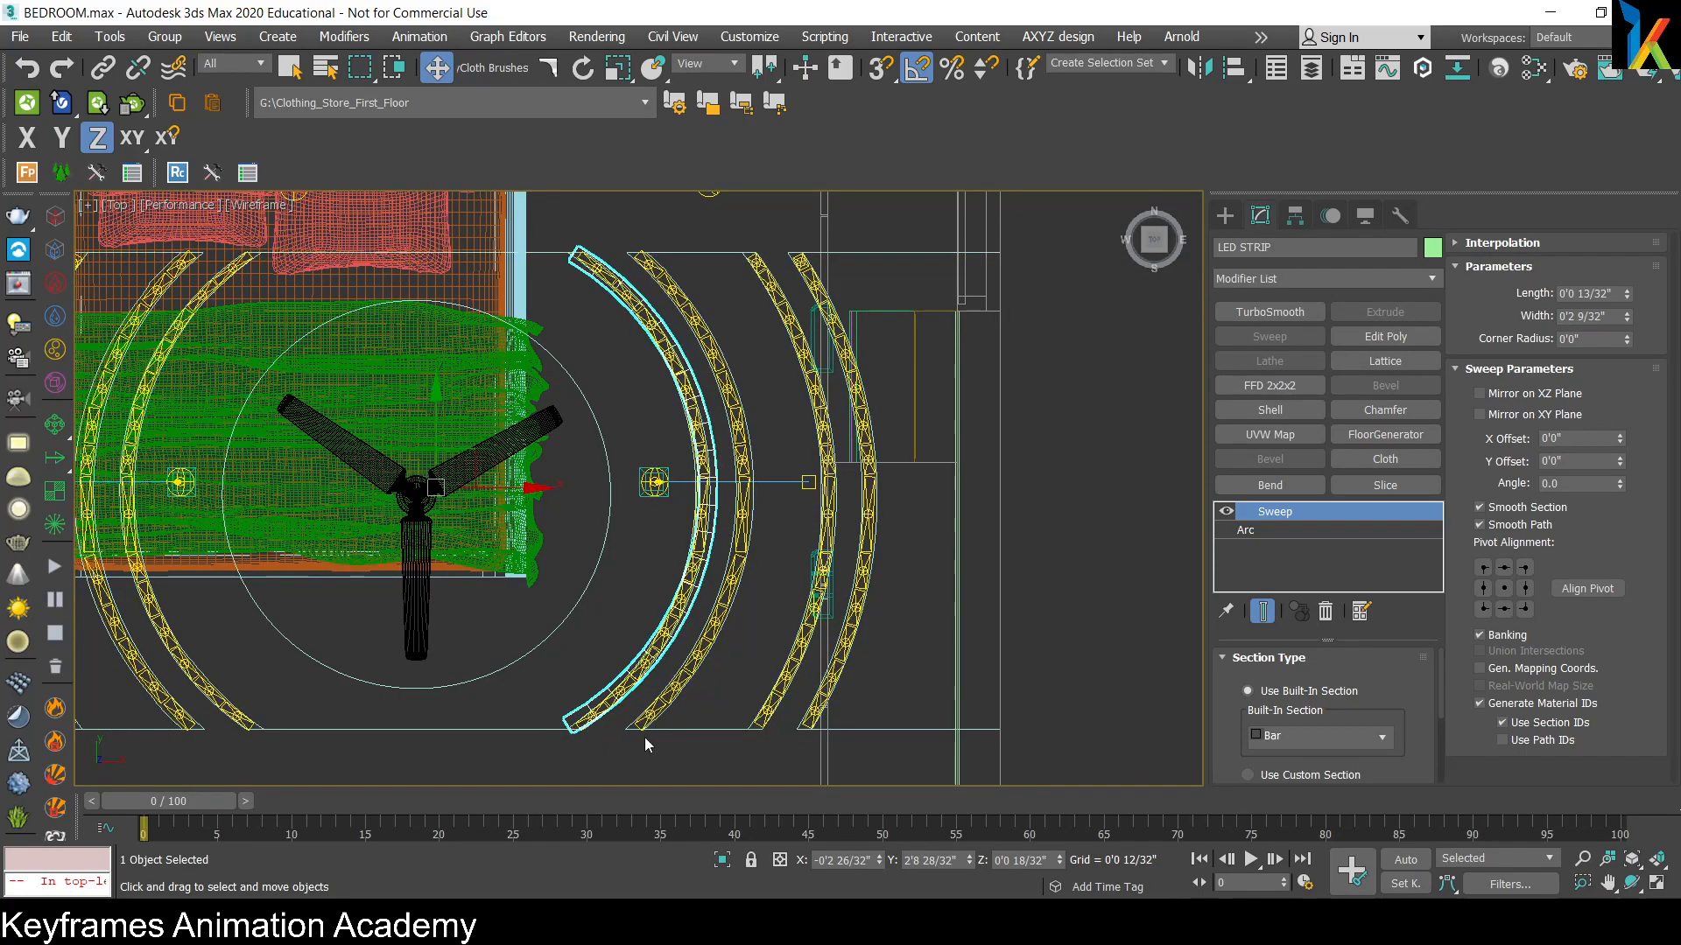
scroll(690, 705, up, 2)
scroll(678, 707, up, 2)
middle_drag(639, 709, 827, 623)
scroll(738, 610, up, 3)
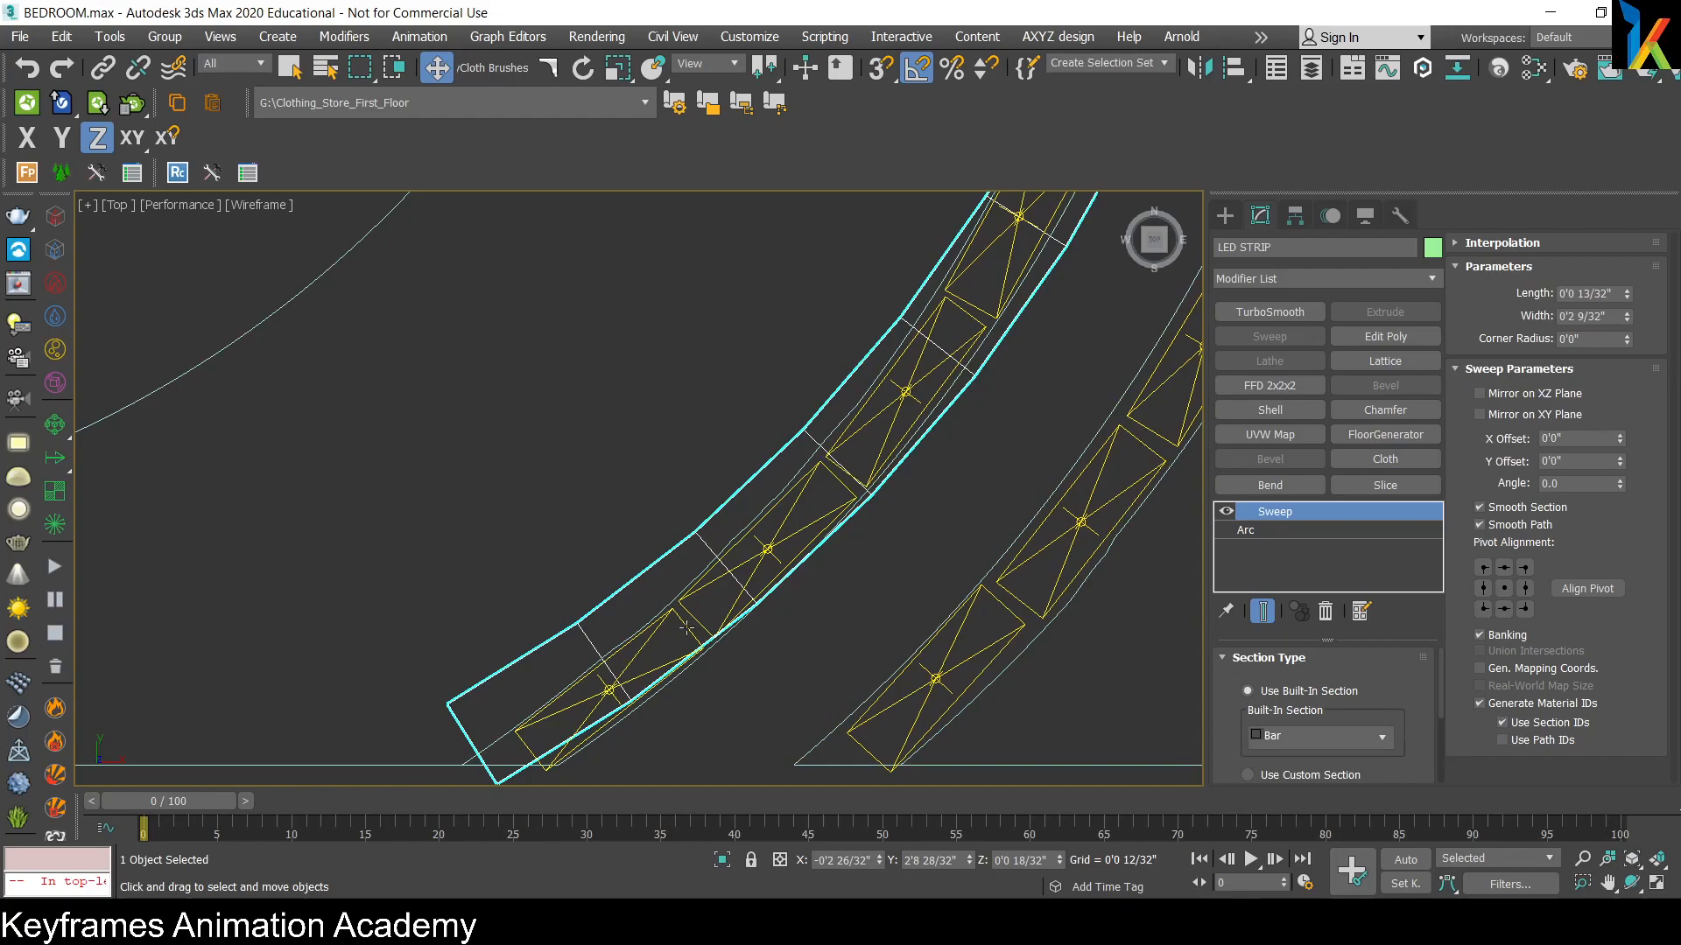
scroll(700, 630, down, 10)
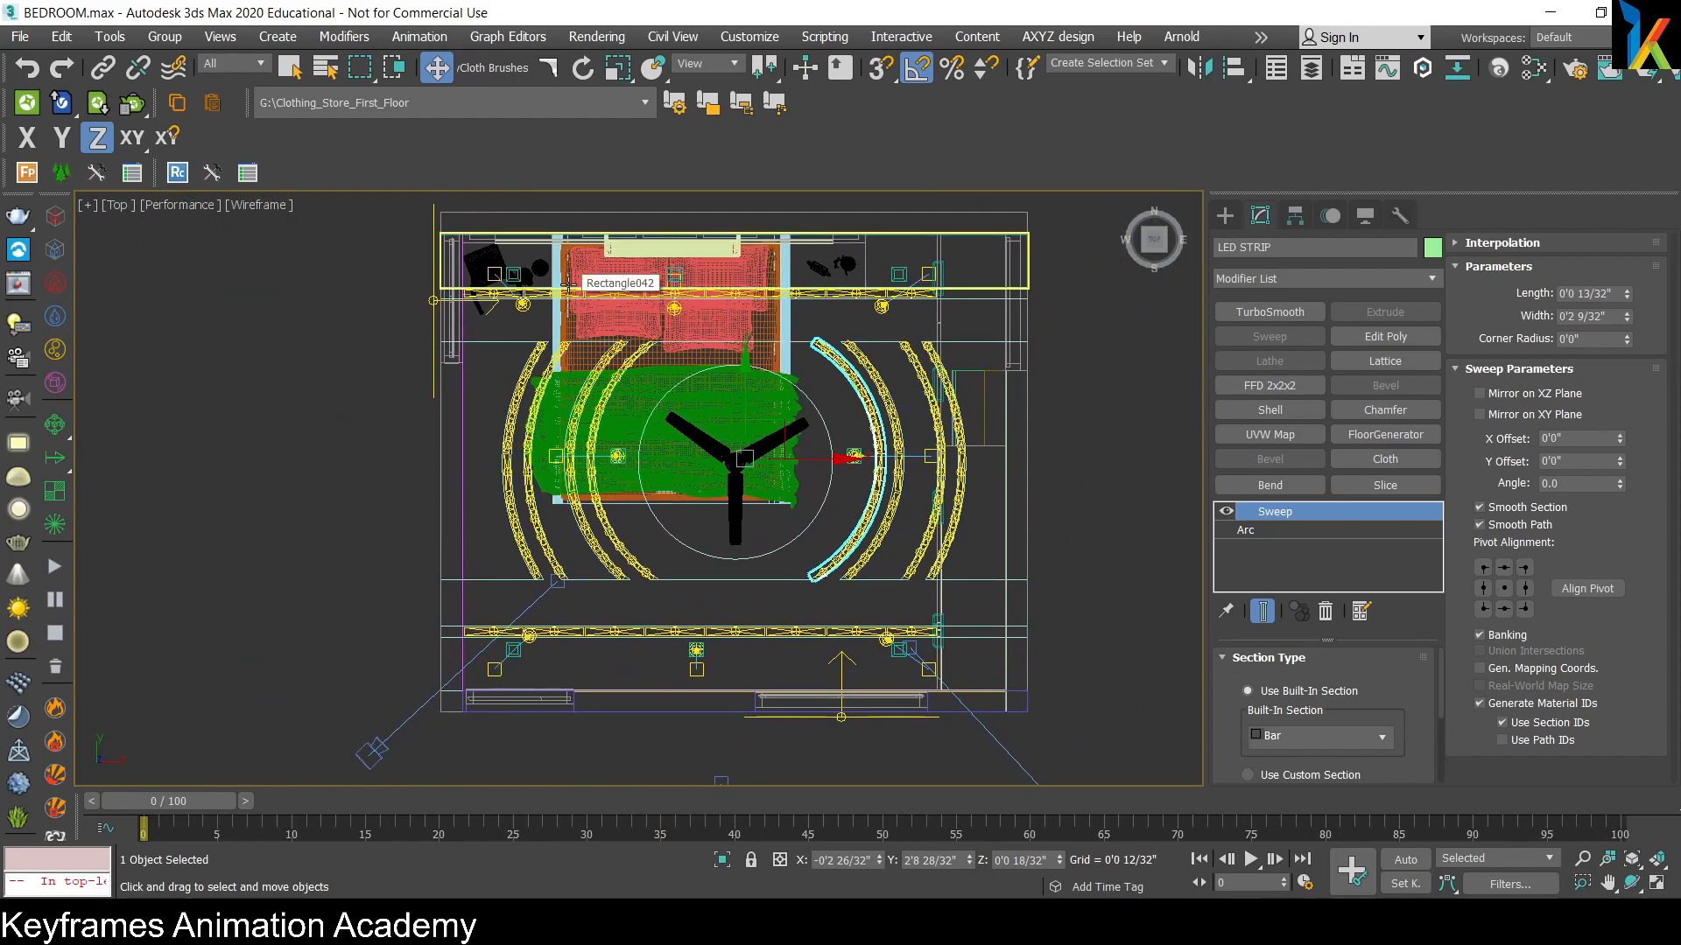
Step: Select the first V-Ray plane light in the straight cove across the bed's pillows and restrict the selection filter to Lights
scroll(700, 263, up, 5)
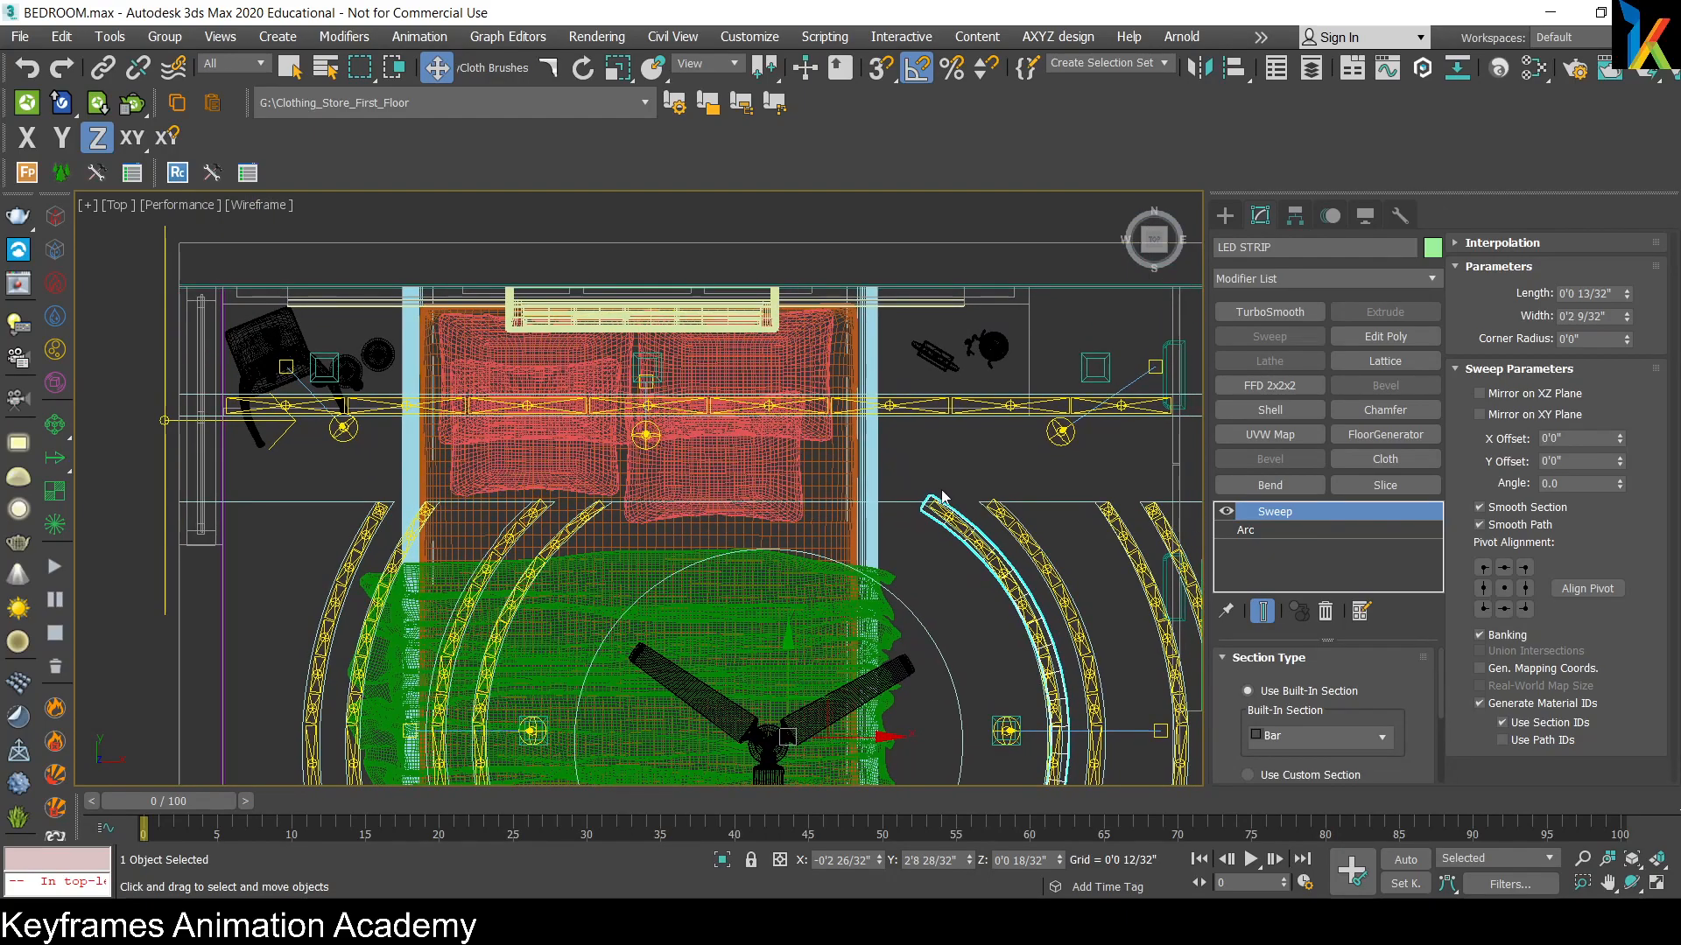
middle_drag(943, 488, 839, 532)
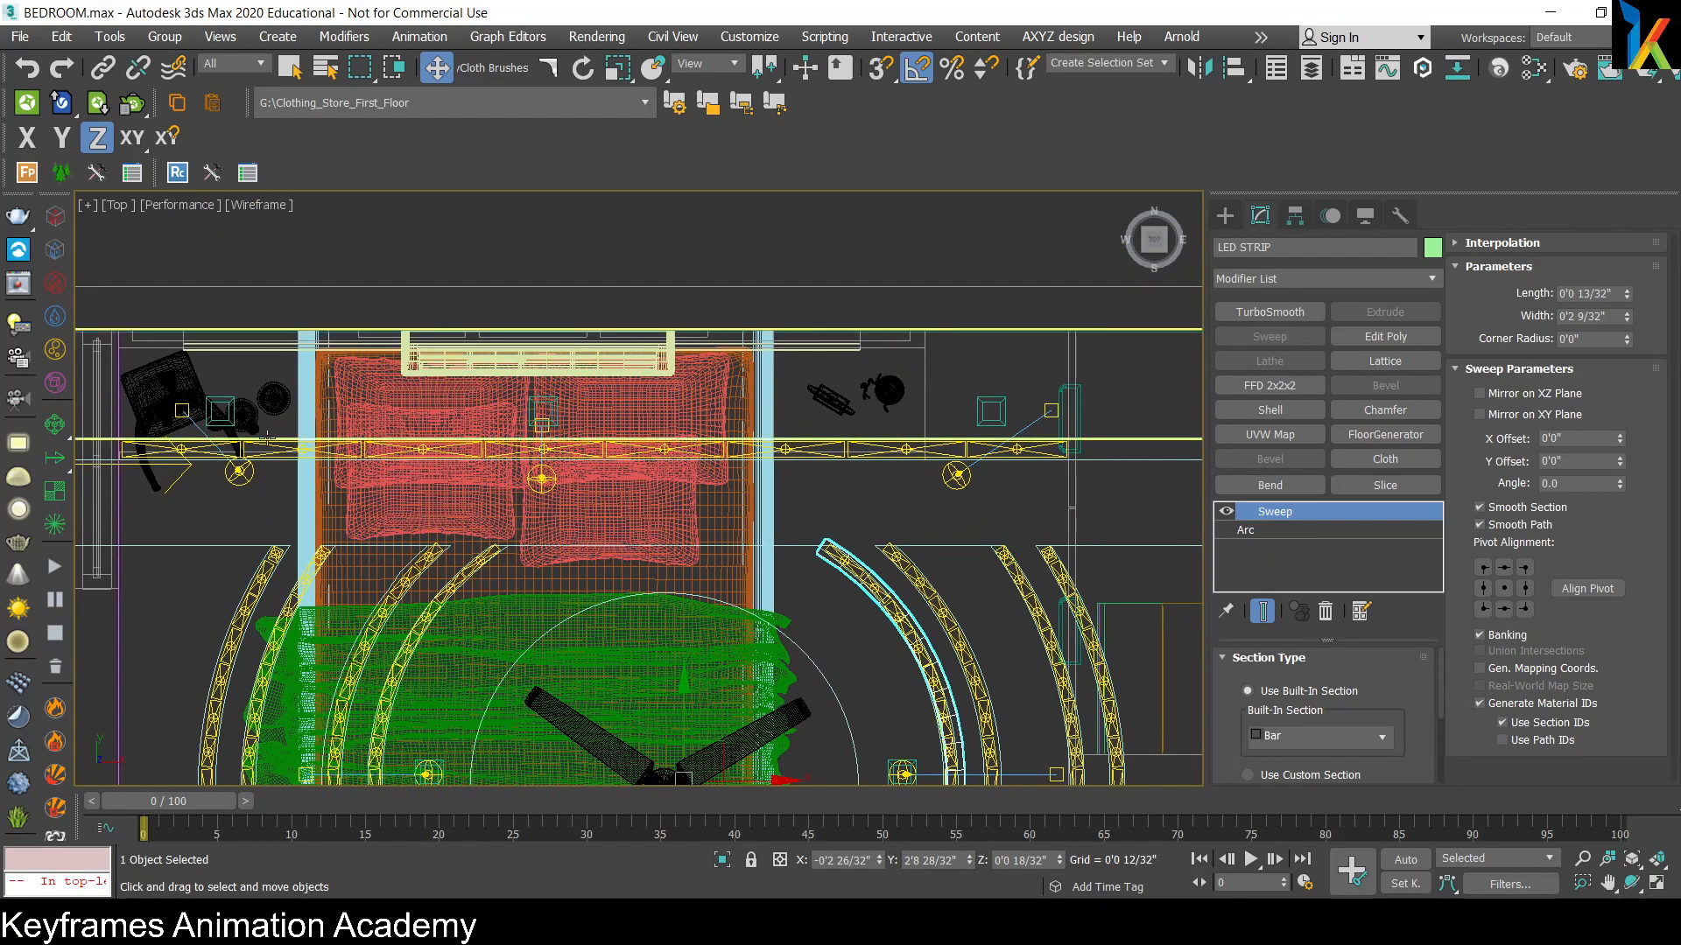
scroll(279, 435, up, 8)
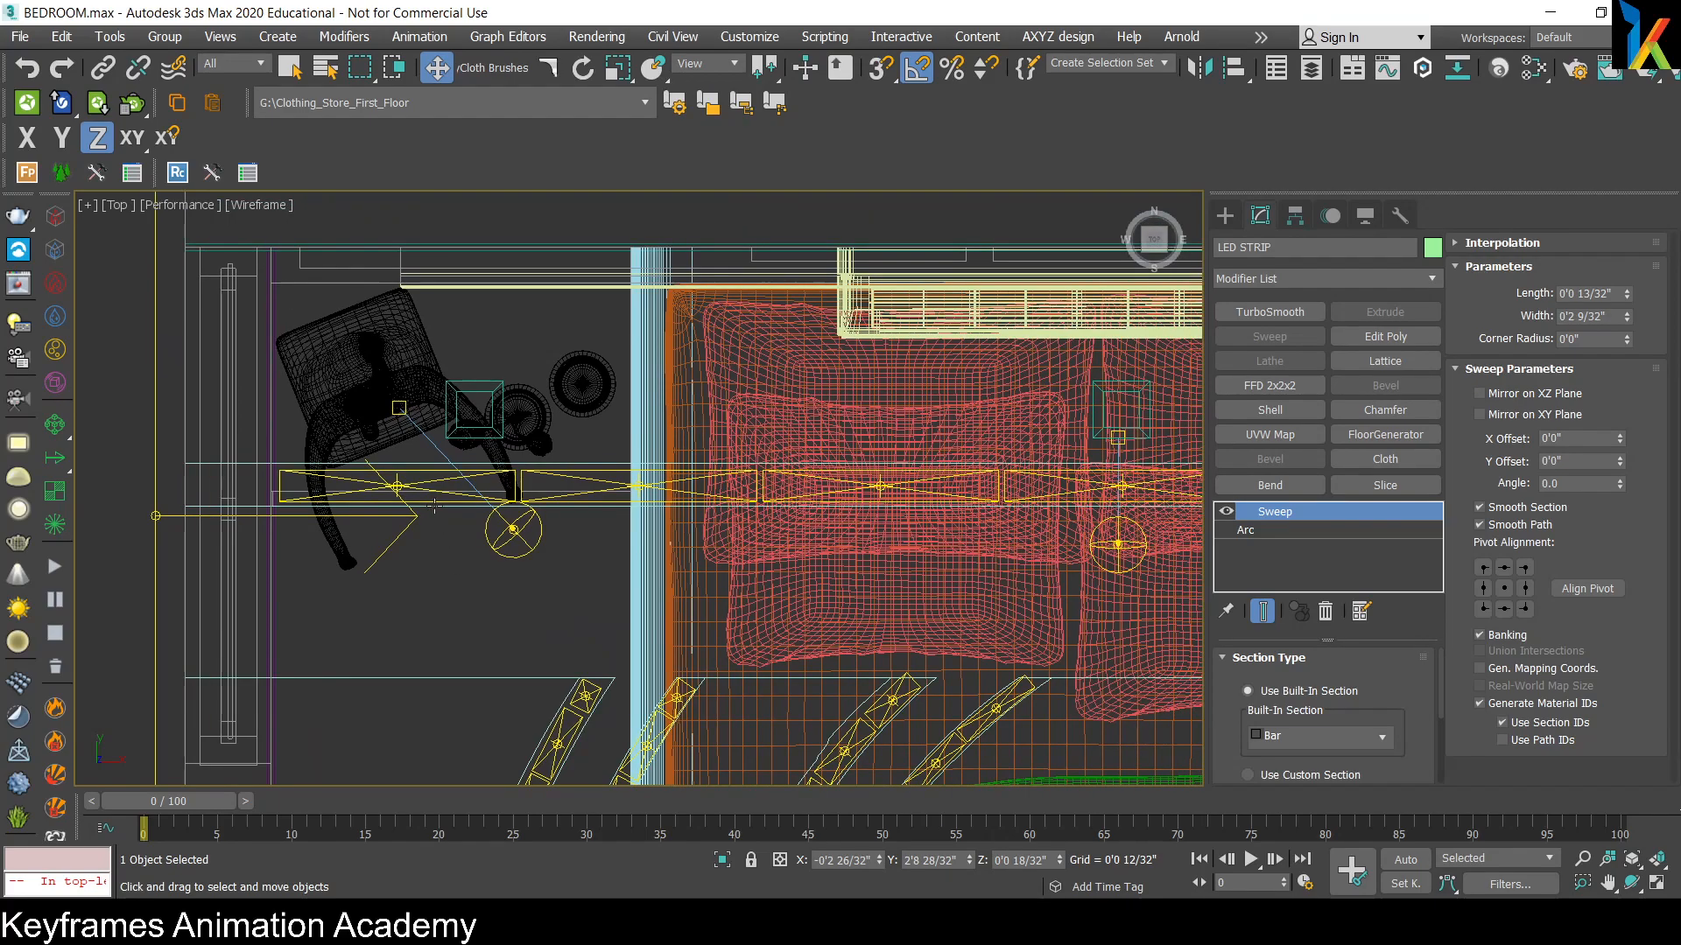
scroll(433, 505, up, 2)
click(433, 502)
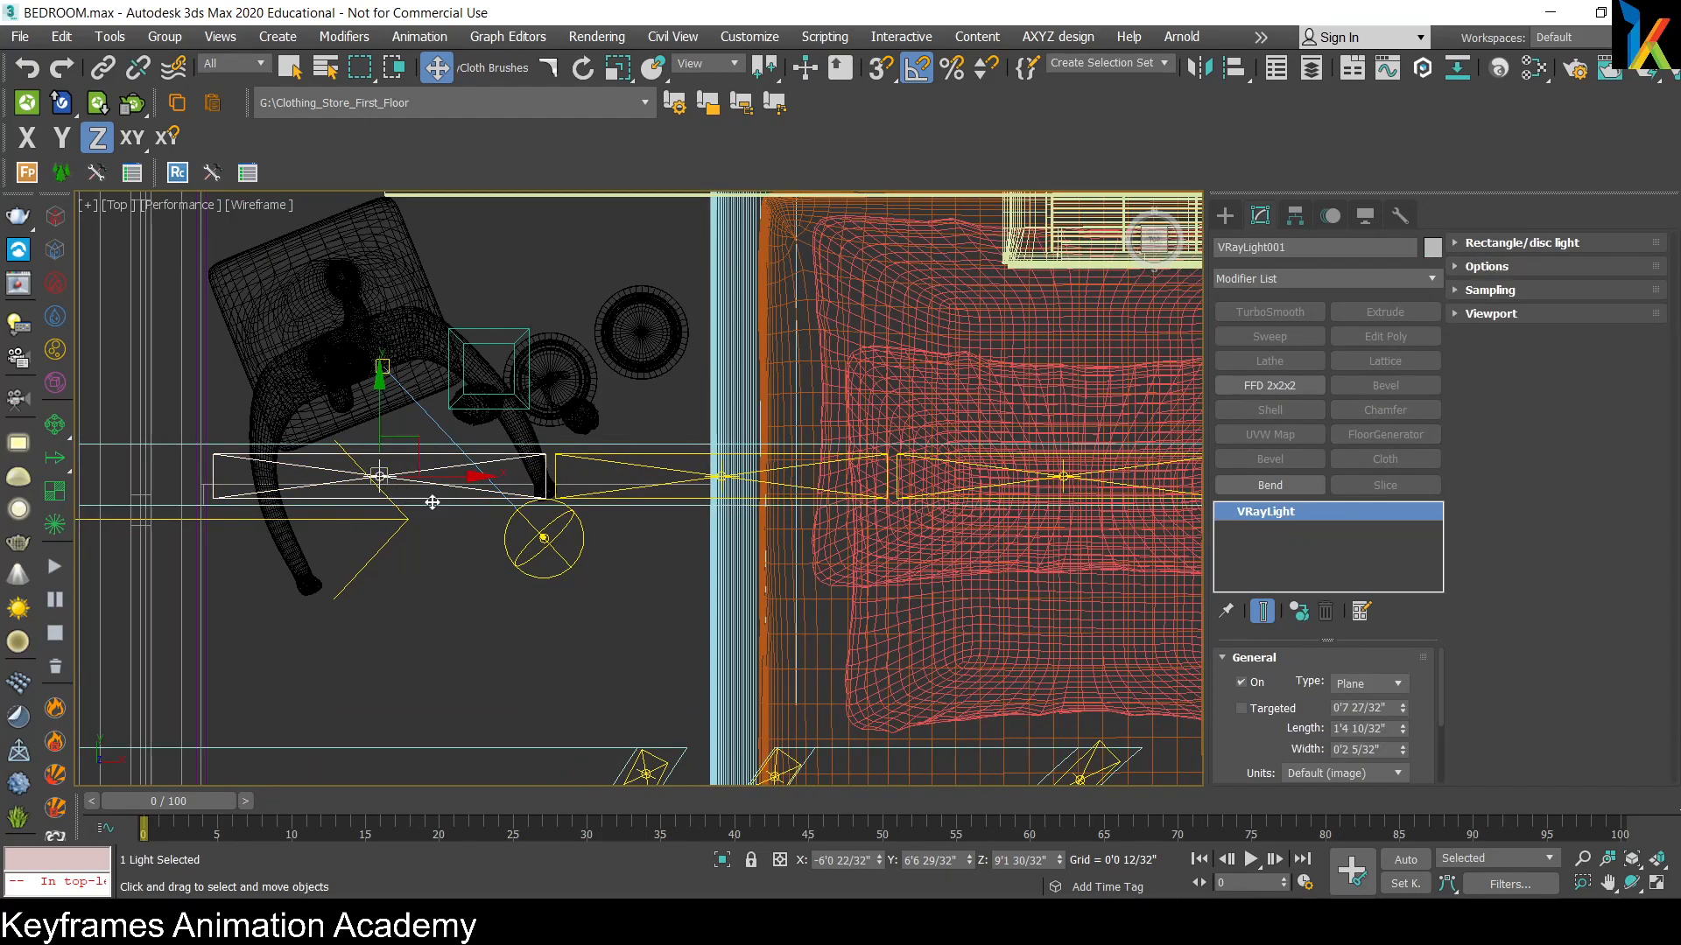
scroll(847, 548, down, 2)
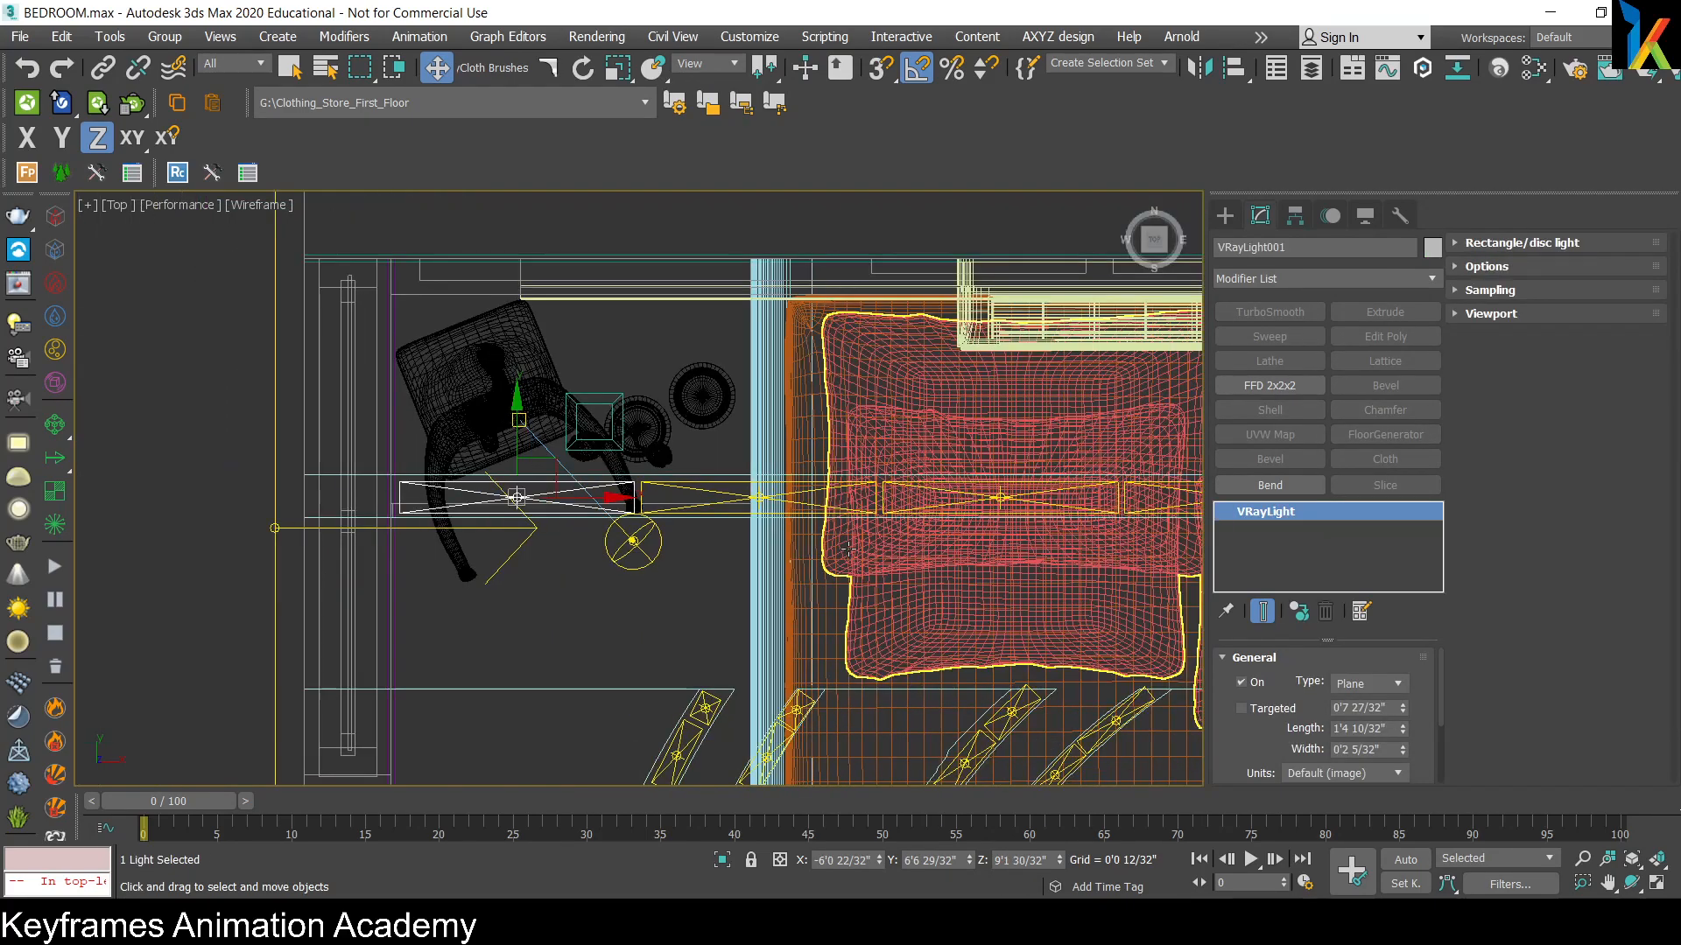
scroll(847, 548, down, 3)
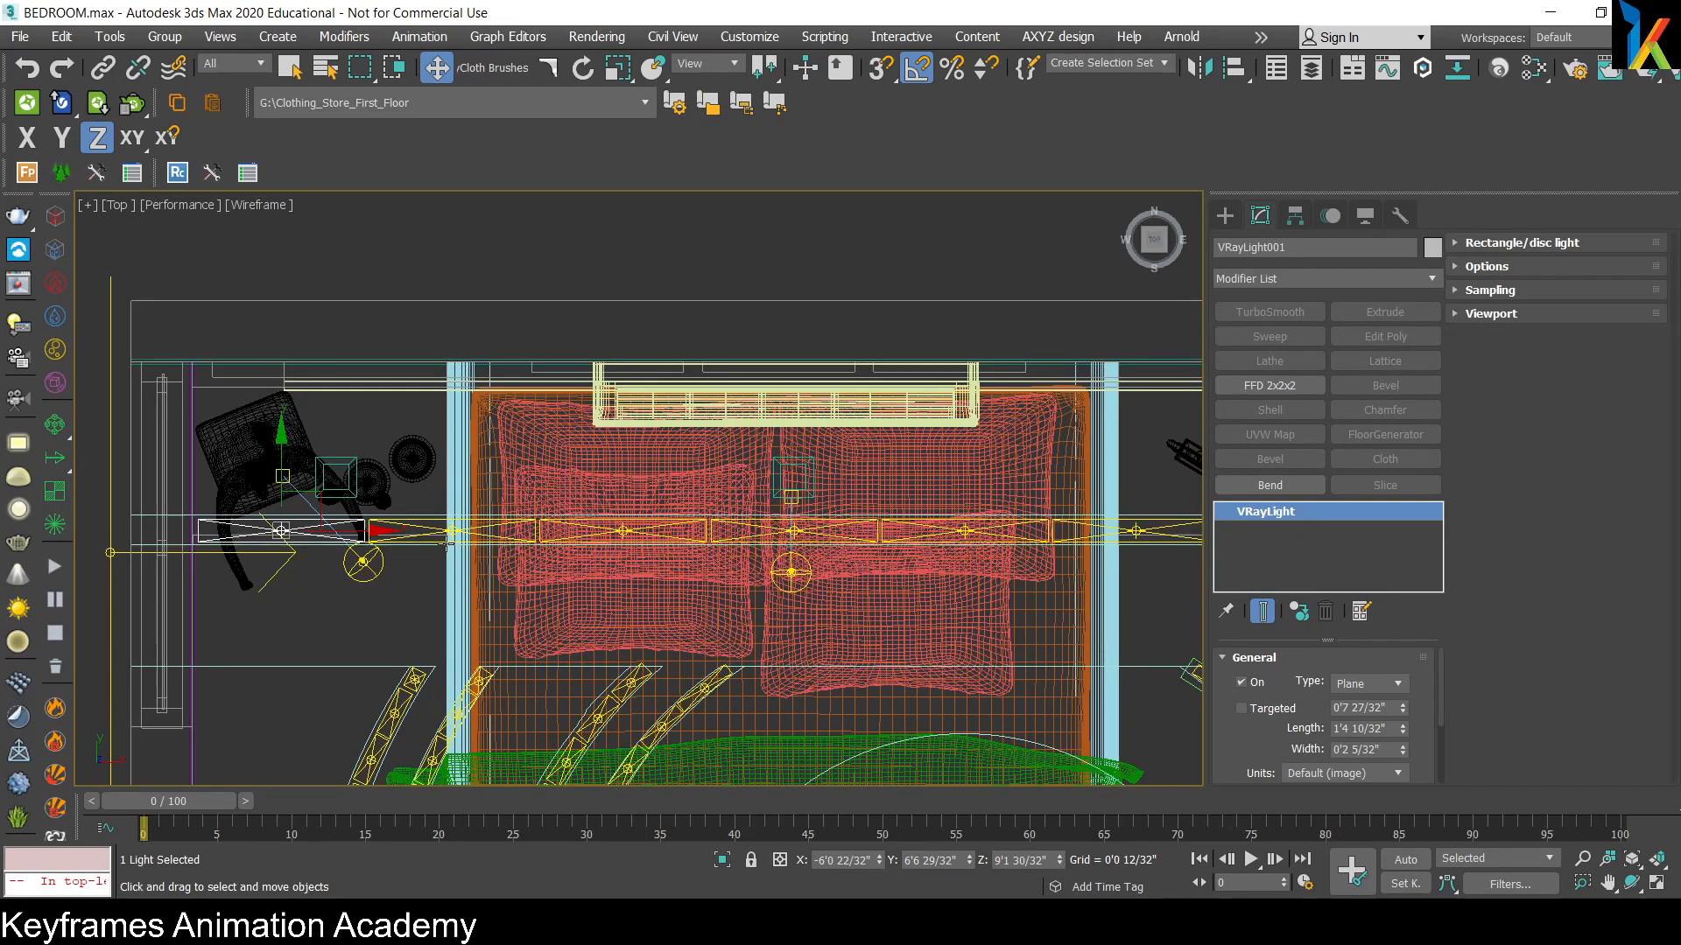
click(232, 64)
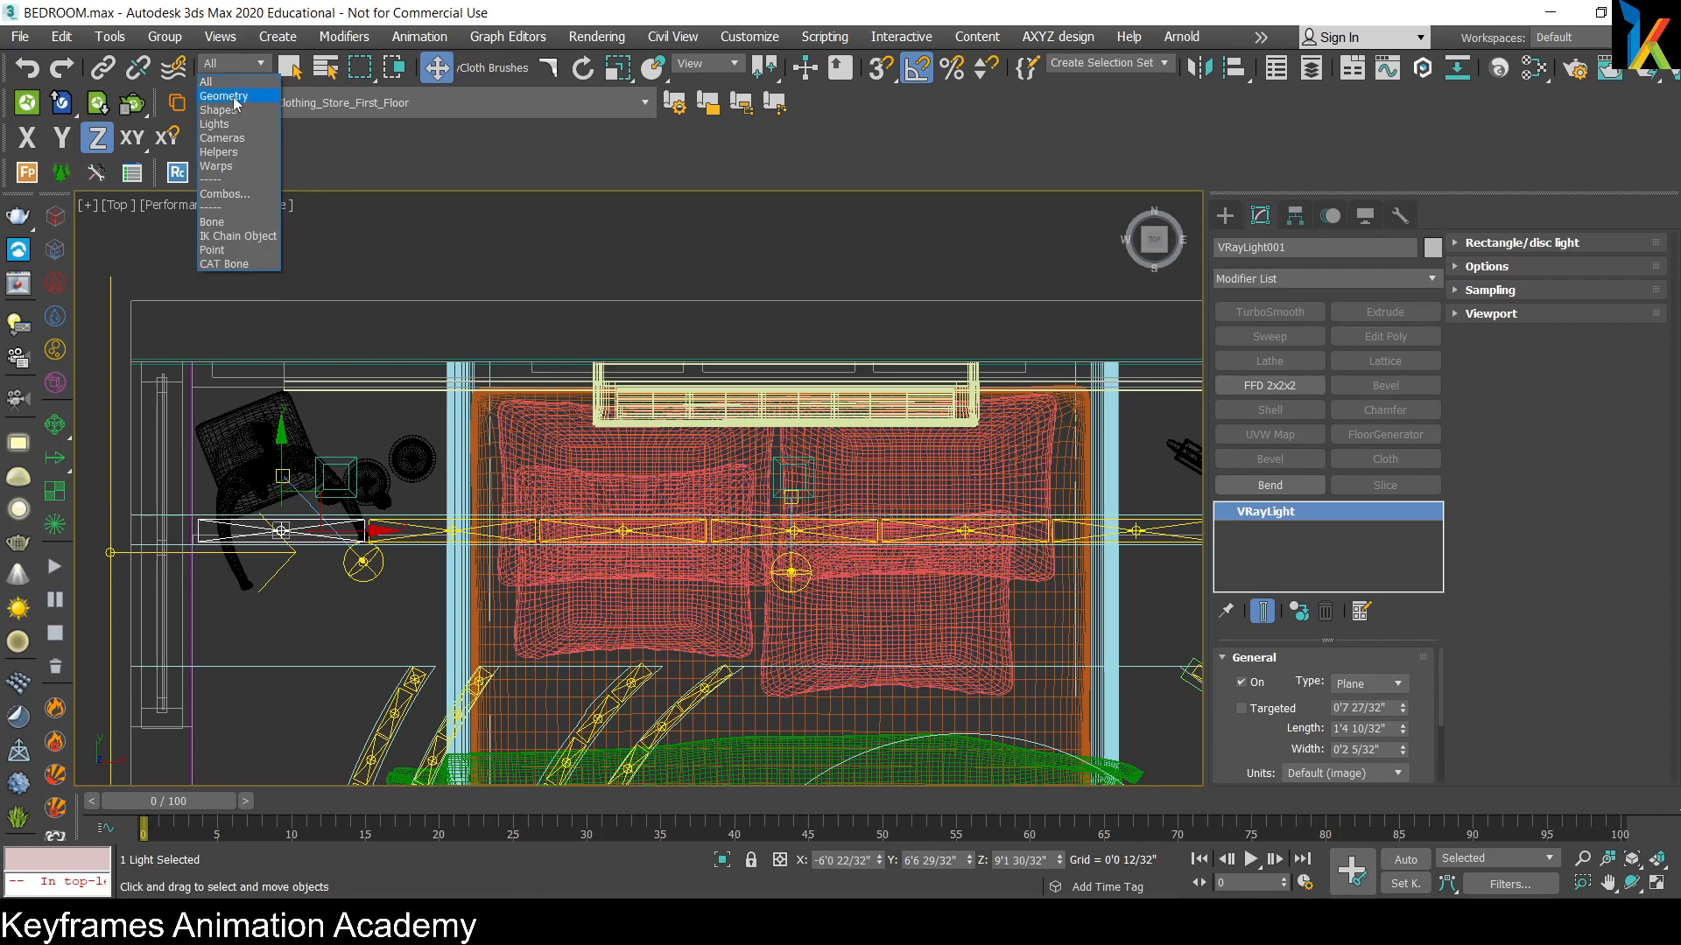
click(221, 120)
Step: Delete the V-Ray plane lights beside the first one, one by one along the straight cove above the bed's pillows
click(467, 530)
key(Delete)
click(617, 531)
key(Delete)
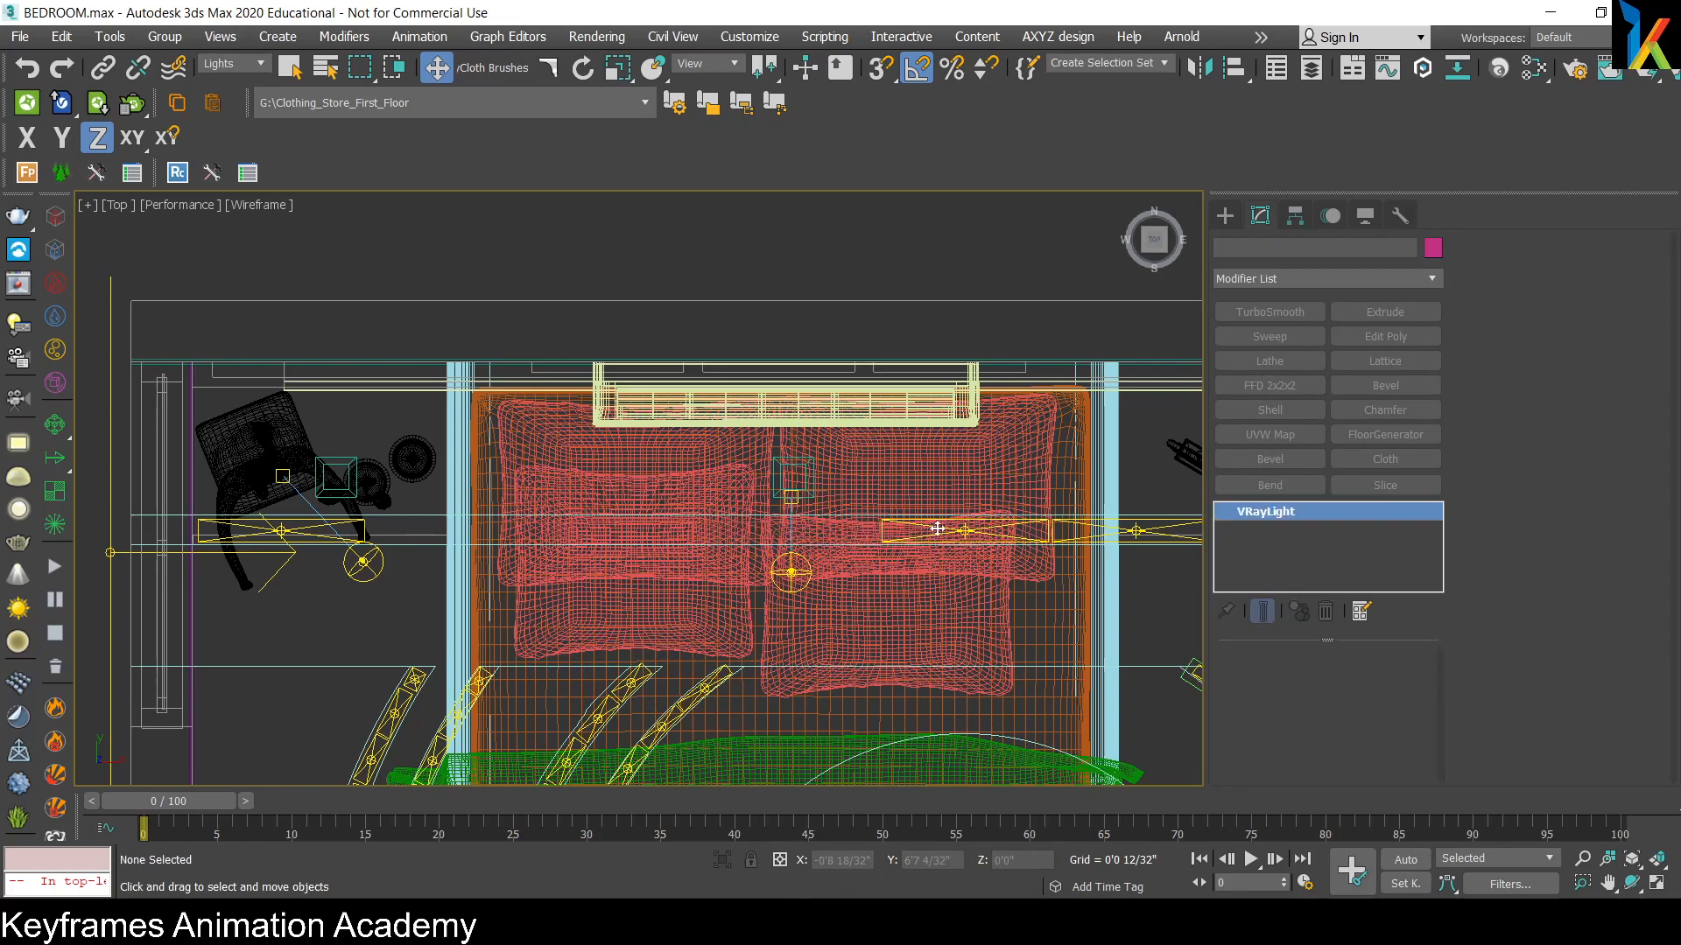
middle_drag(1013, 537, 706, 560)
click(830, 554)
key(Delete)
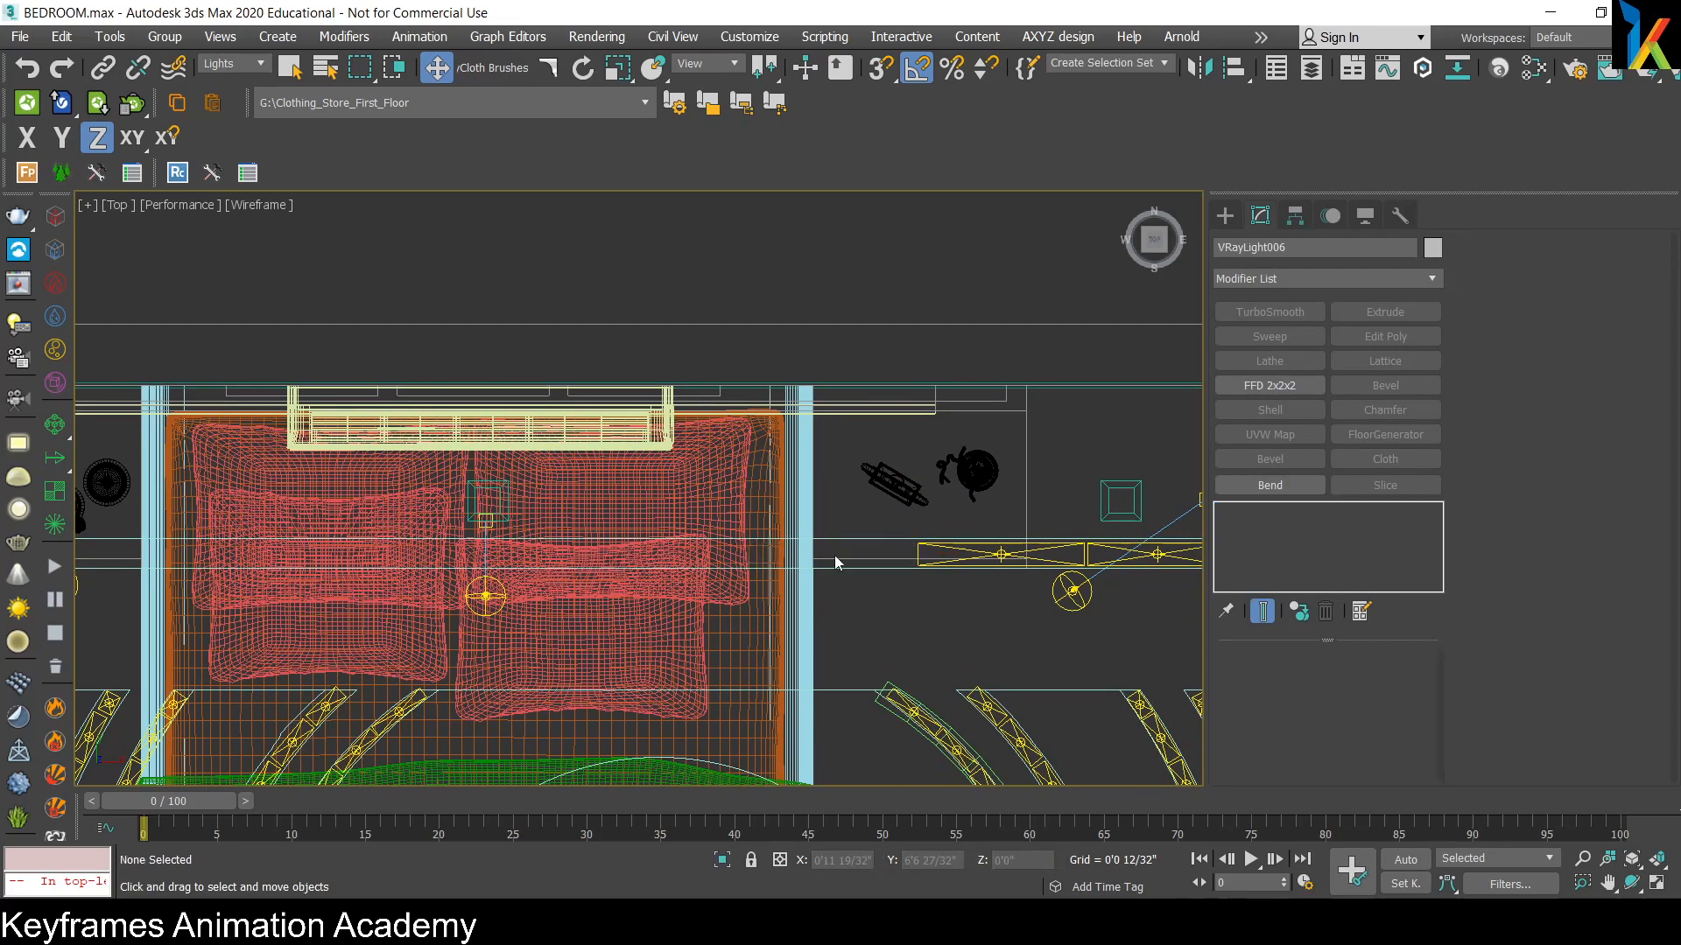
click(971, 554)
key(Delete)
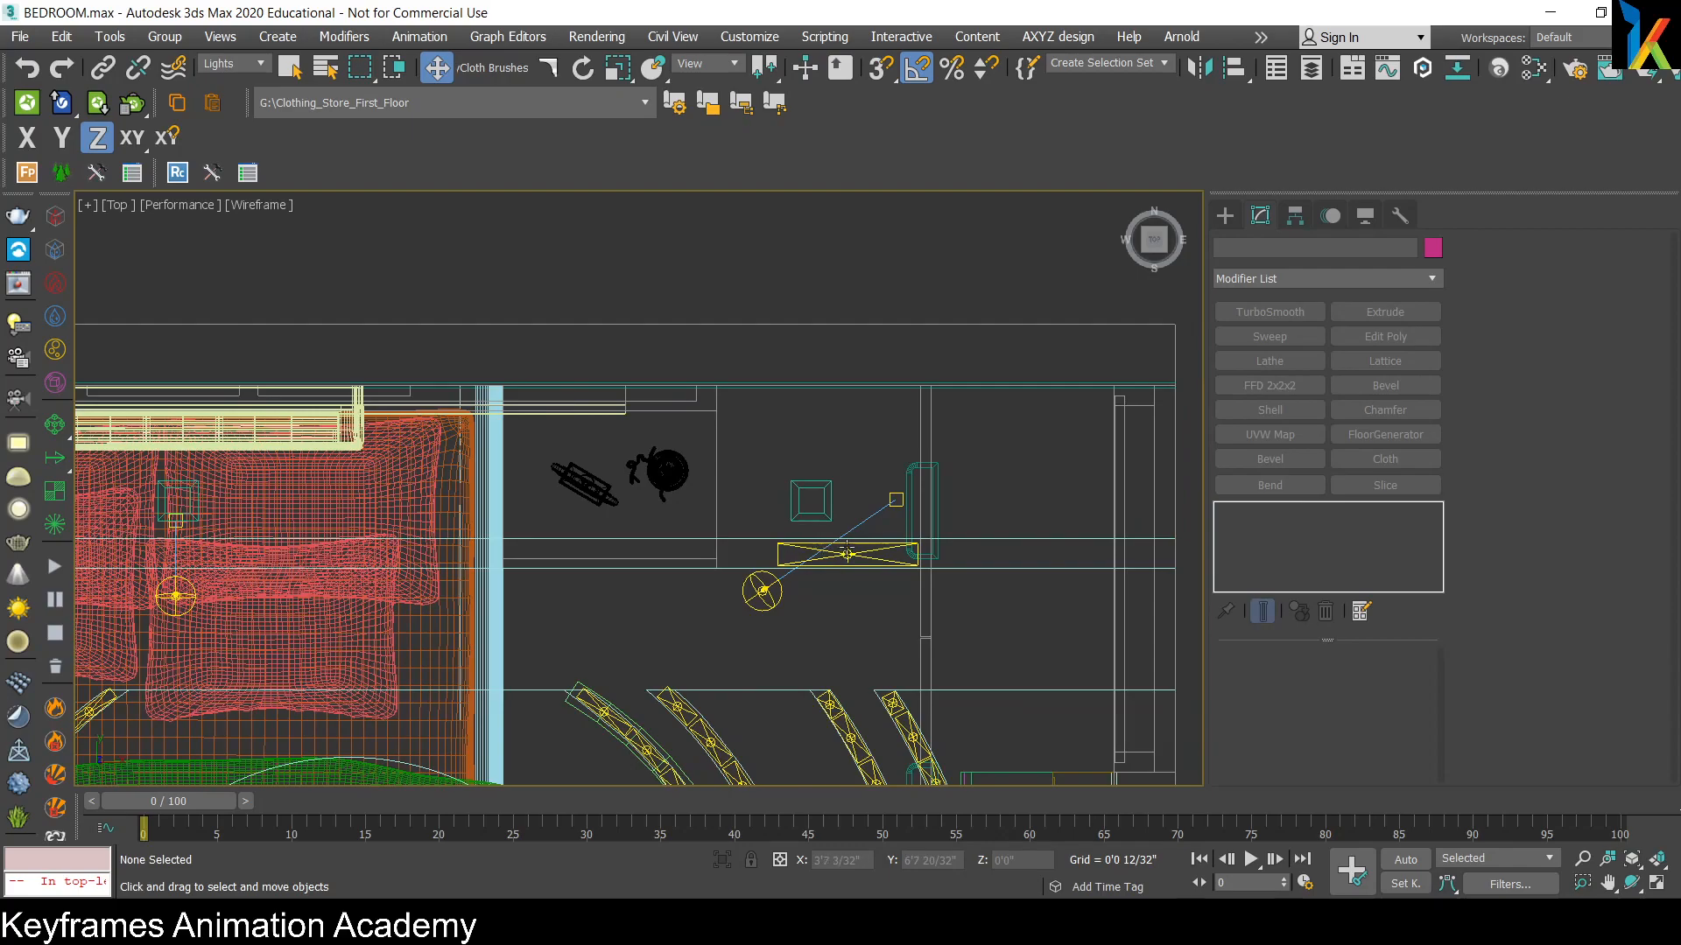
Step: Move the remaining cove light along X to about -1'9 5/32" over the pillows and stretch its length to about 10'4 13/32"
middle_drag(832, 555, 317, 507)
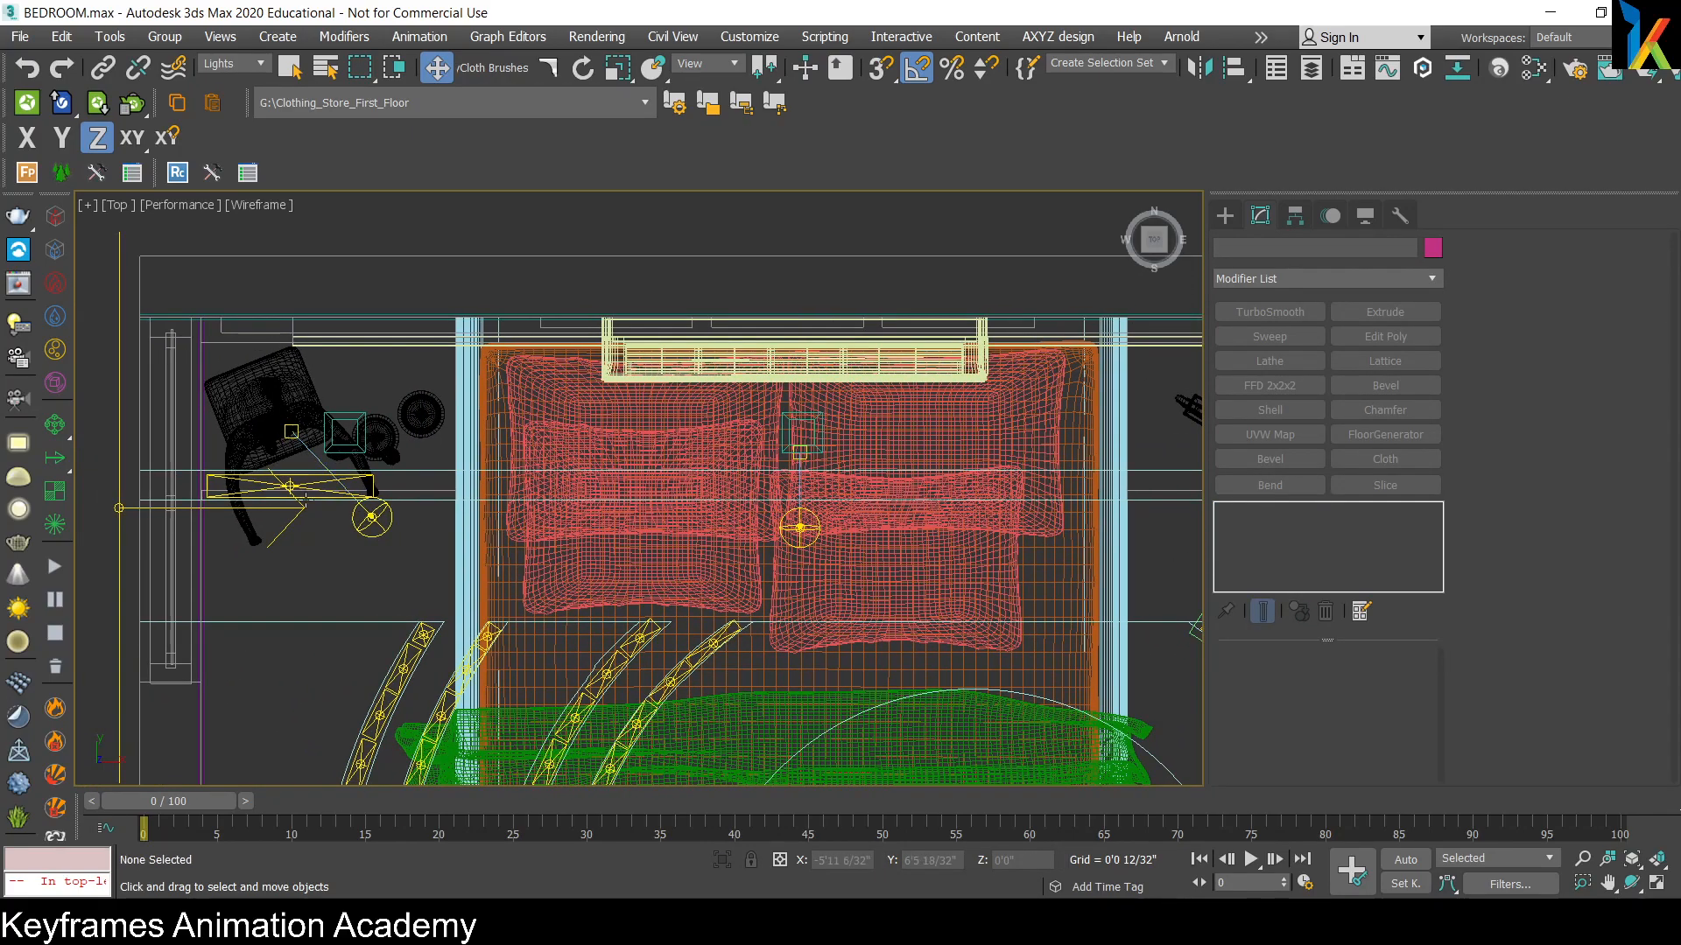
click(317, 507)
drag(375, 485, 900, 486)
drag(1276, 754, 1278, 726)
drag(1402, 722, 1316, 186)
right_click(1407, 656)
middle_drag(1042, 499, 831, 521)
scroll(876, 525, down, 2)
middle_drag(885, 582, 684, 599)
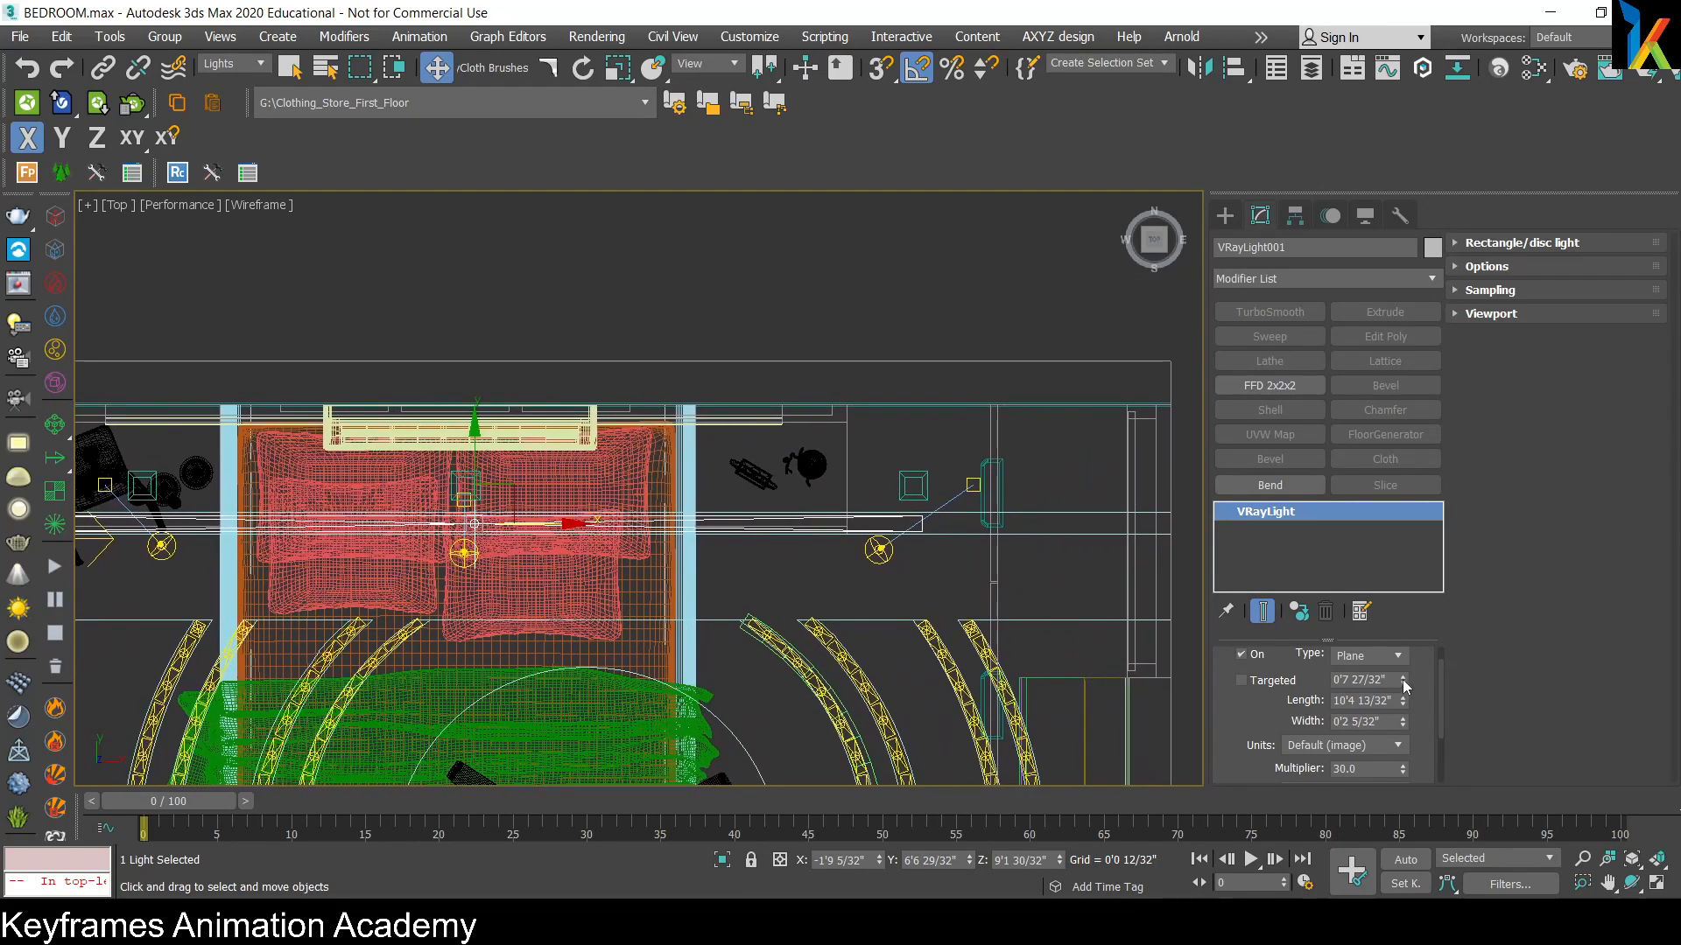
Step: Adjust the cove light's length to about 12'5 14/32" and centre it in the cove at X about -0'5 27/32"
drag(1404, 702, 1404, 543)
middle_drag(581, 593, 727, 566)
scroll(727, 565, down, 3)
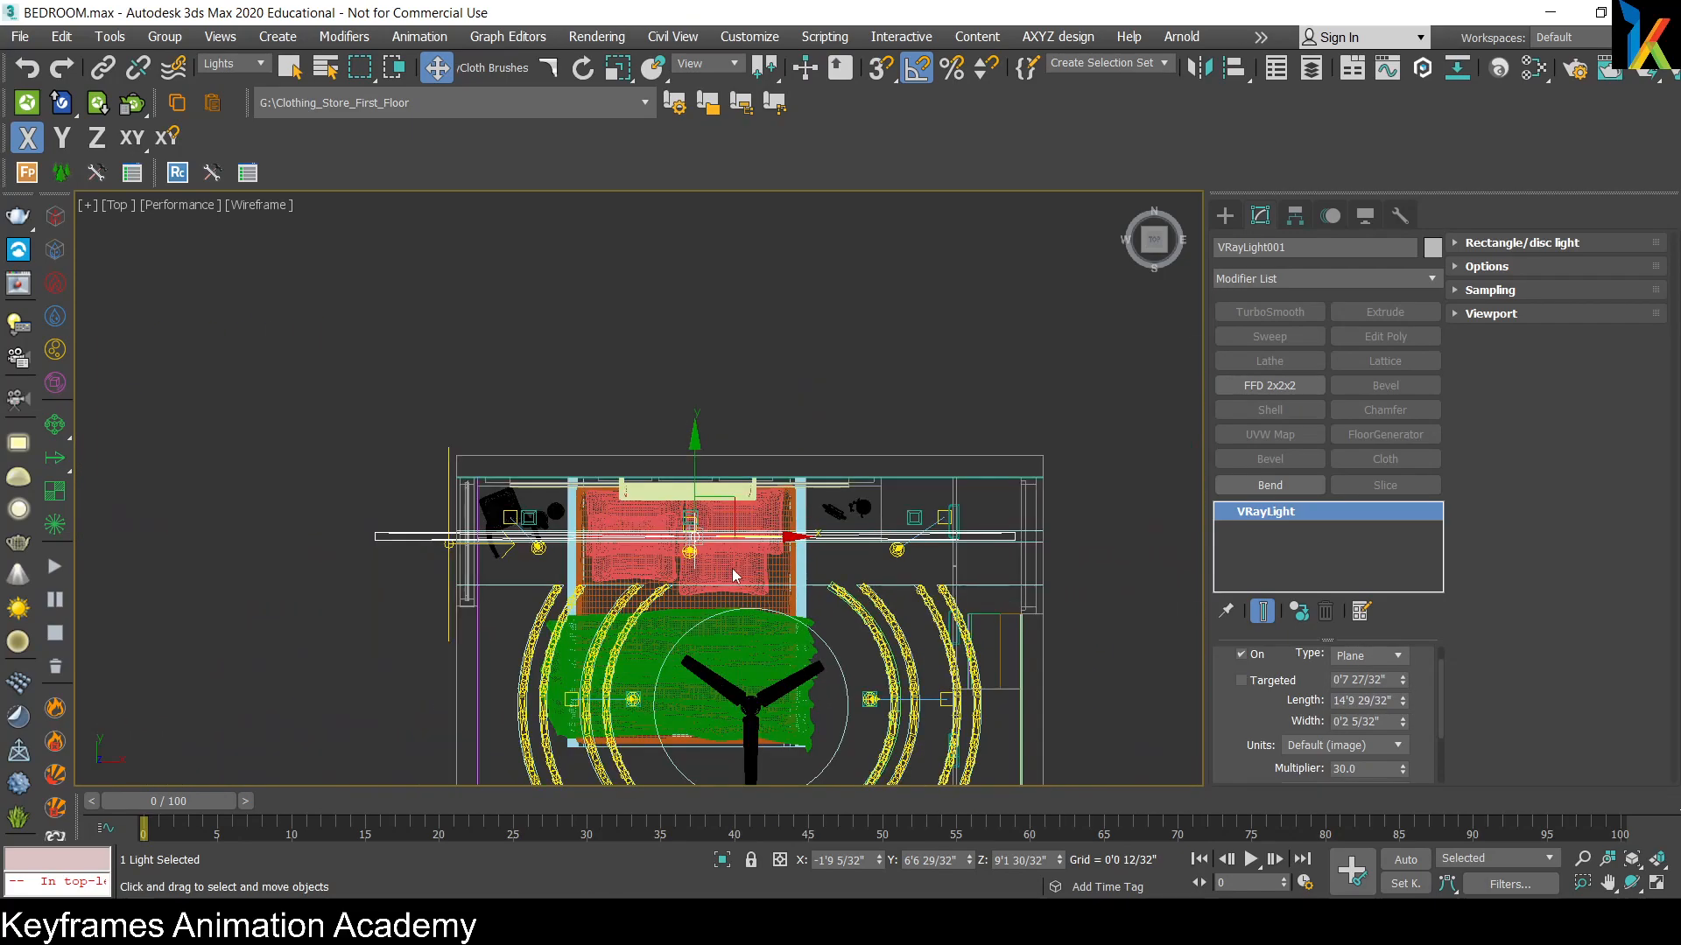
scroll(727, 565, up, 1)
drag(1404, 702, 1406, 723)
drag(733, 521, 811, 541)
Step: Examine how the long plane light sits in the ceiling cove in Perspective, and compare it in the wireframe Top view
key(p)
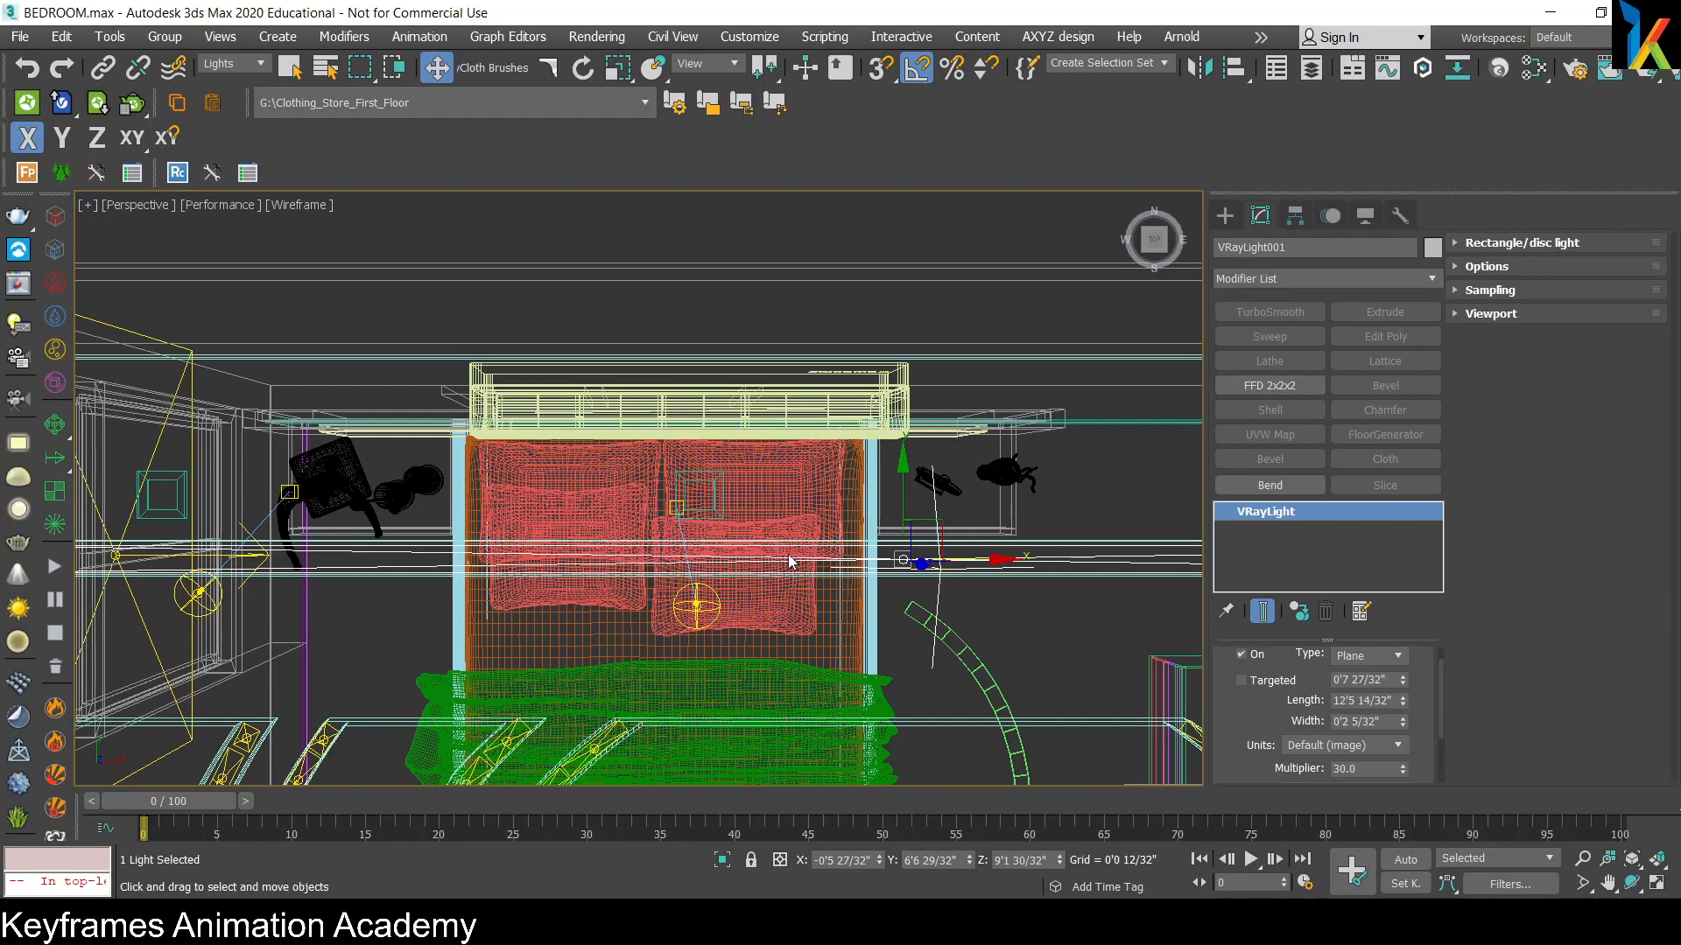
key(z)
alt+middle_drag(753, 618, 700, 546)
scroll(700, 546, up, 10)
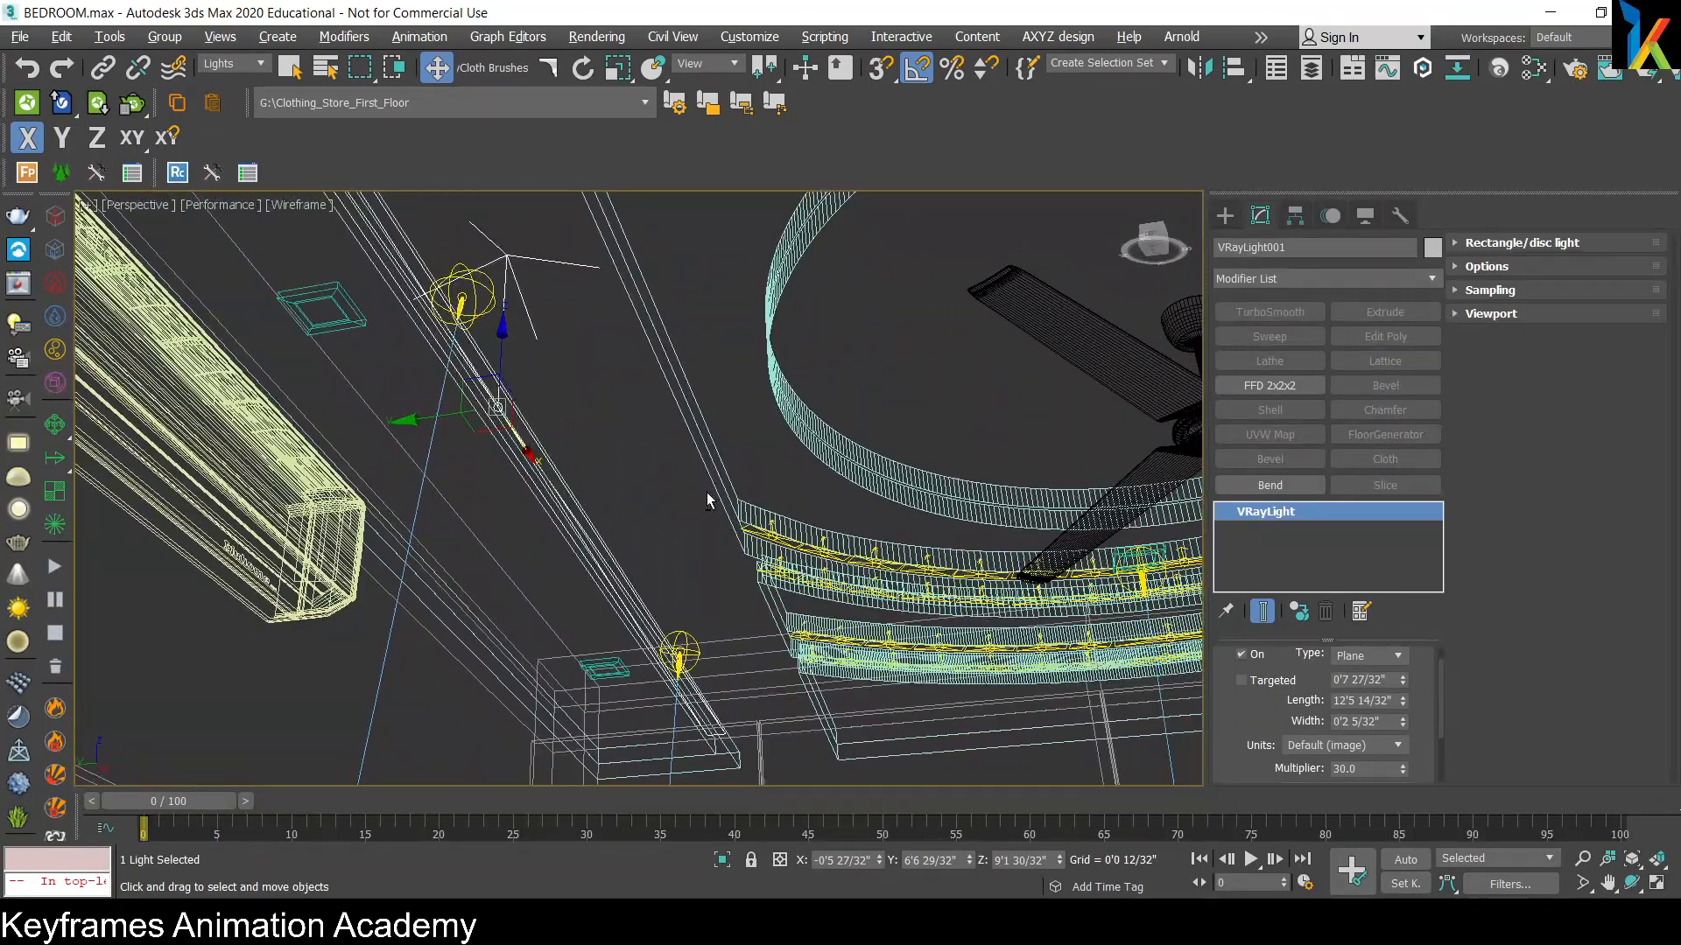
alt+middle_drag(707, 492, 627, 596)
mouse_move(836, 597)
alt+middle_down()
mouse_move(803, 563)
mouse_move(670, 529)
alt+middle_up()
key(F3)
key(t)
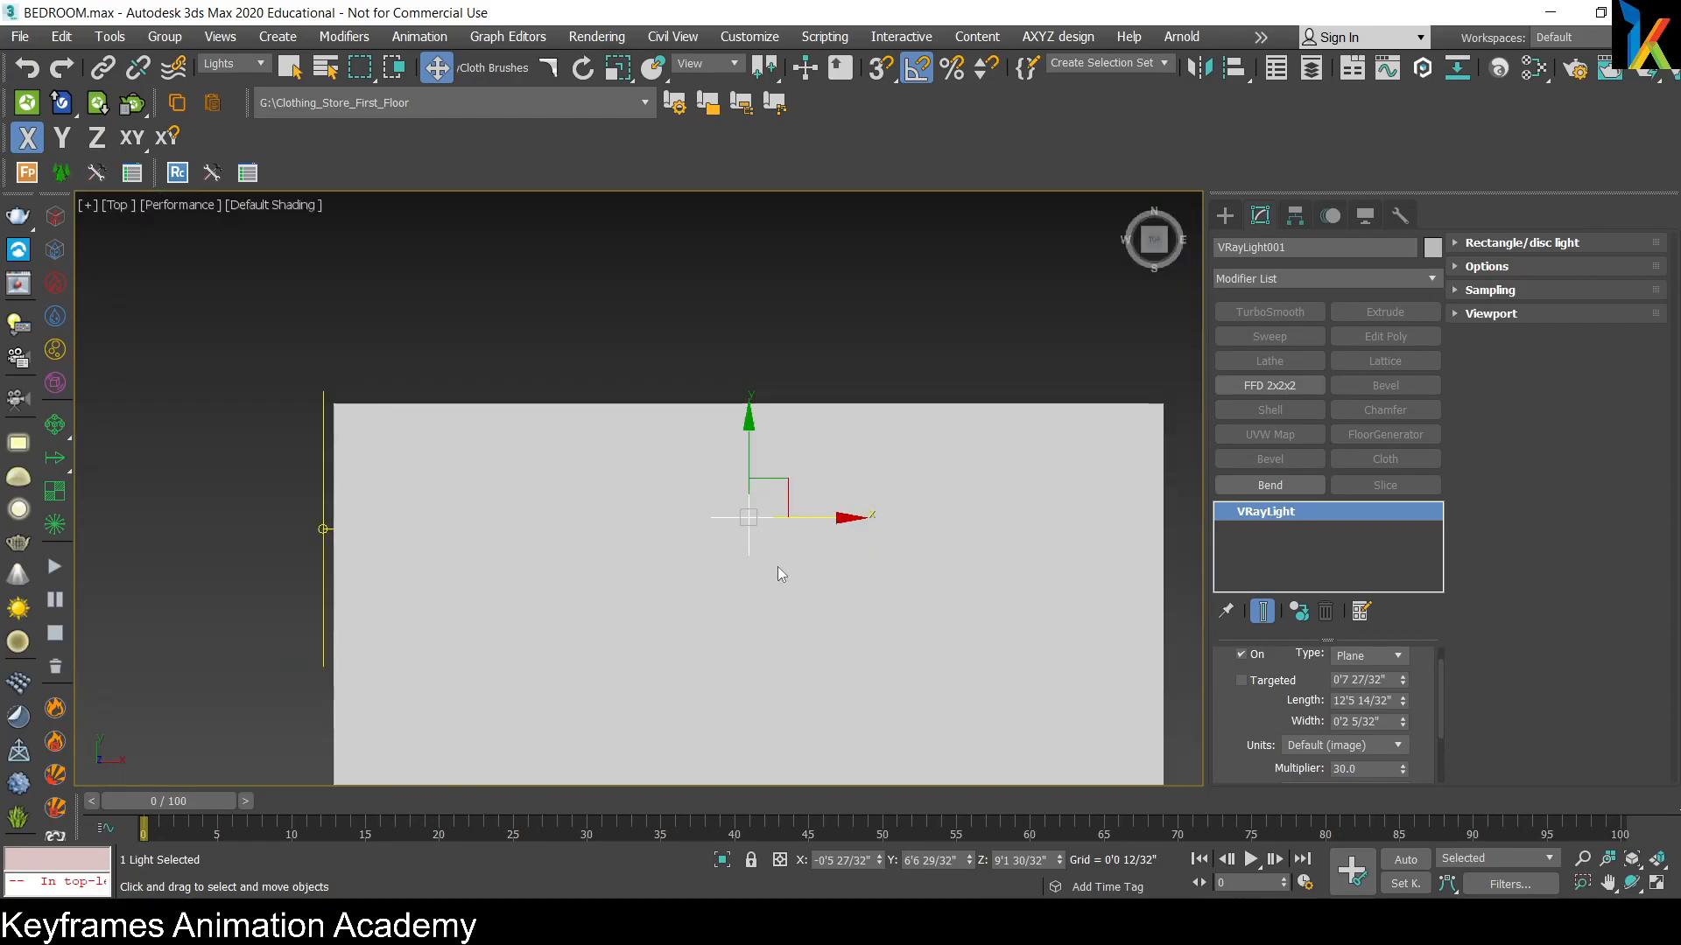
key(F3)
middle_drag(880, 560, 837, 503)
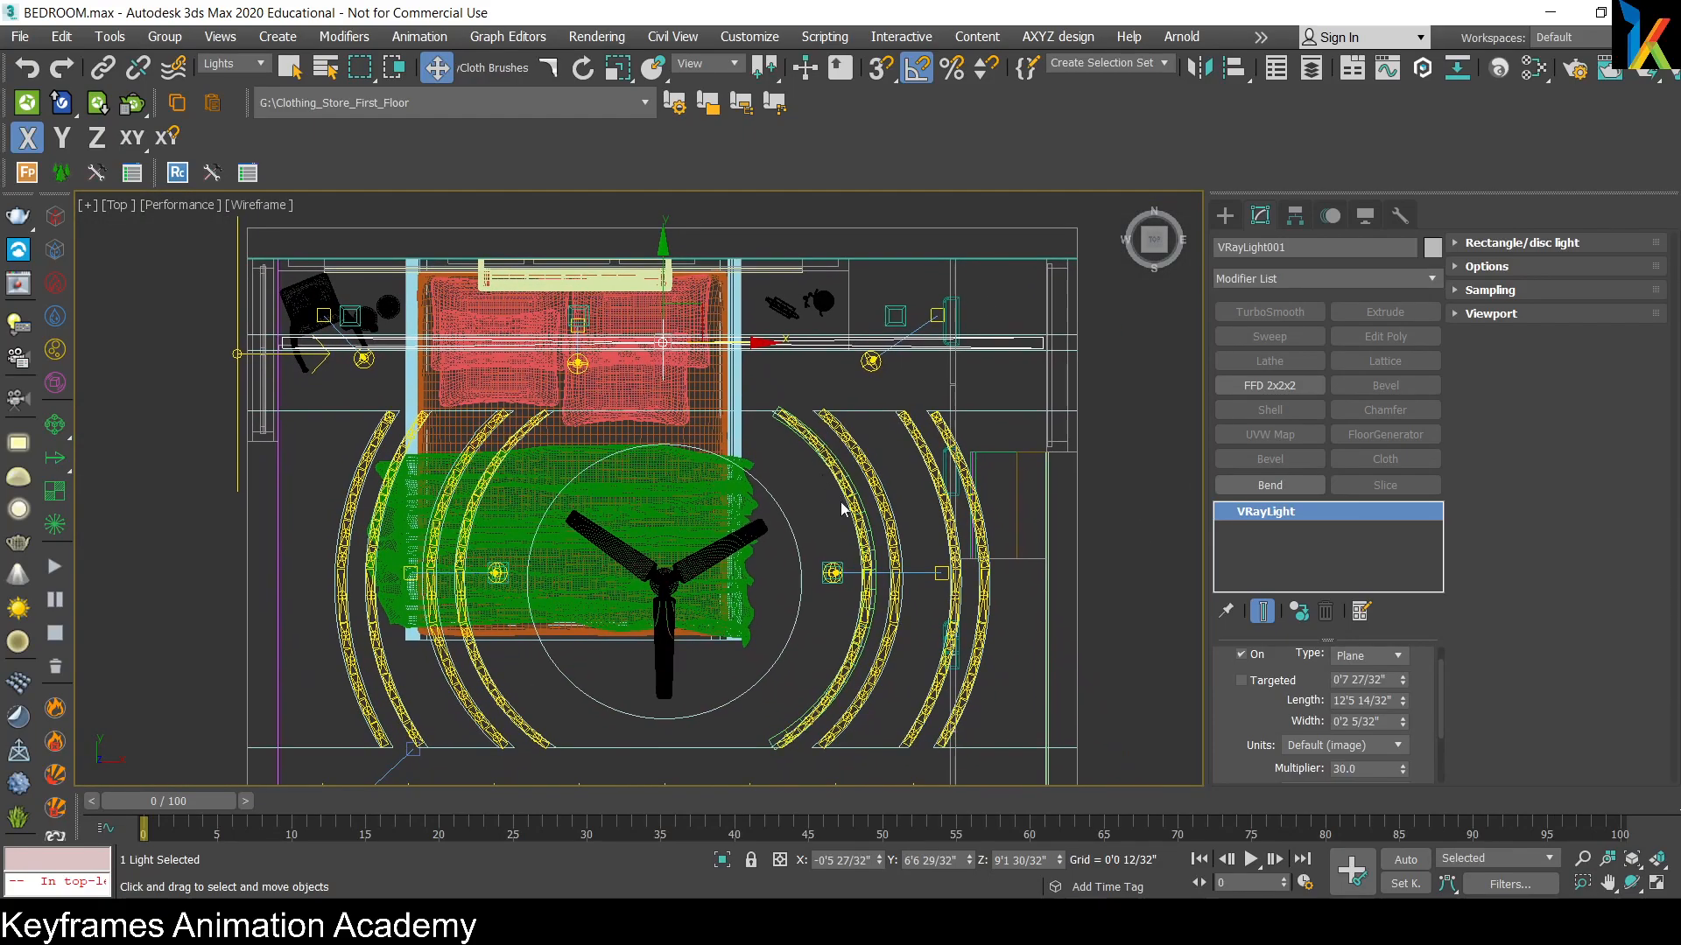
scroll(928, 583, up, 2)
middle_drag(264, 359, 477, 515)
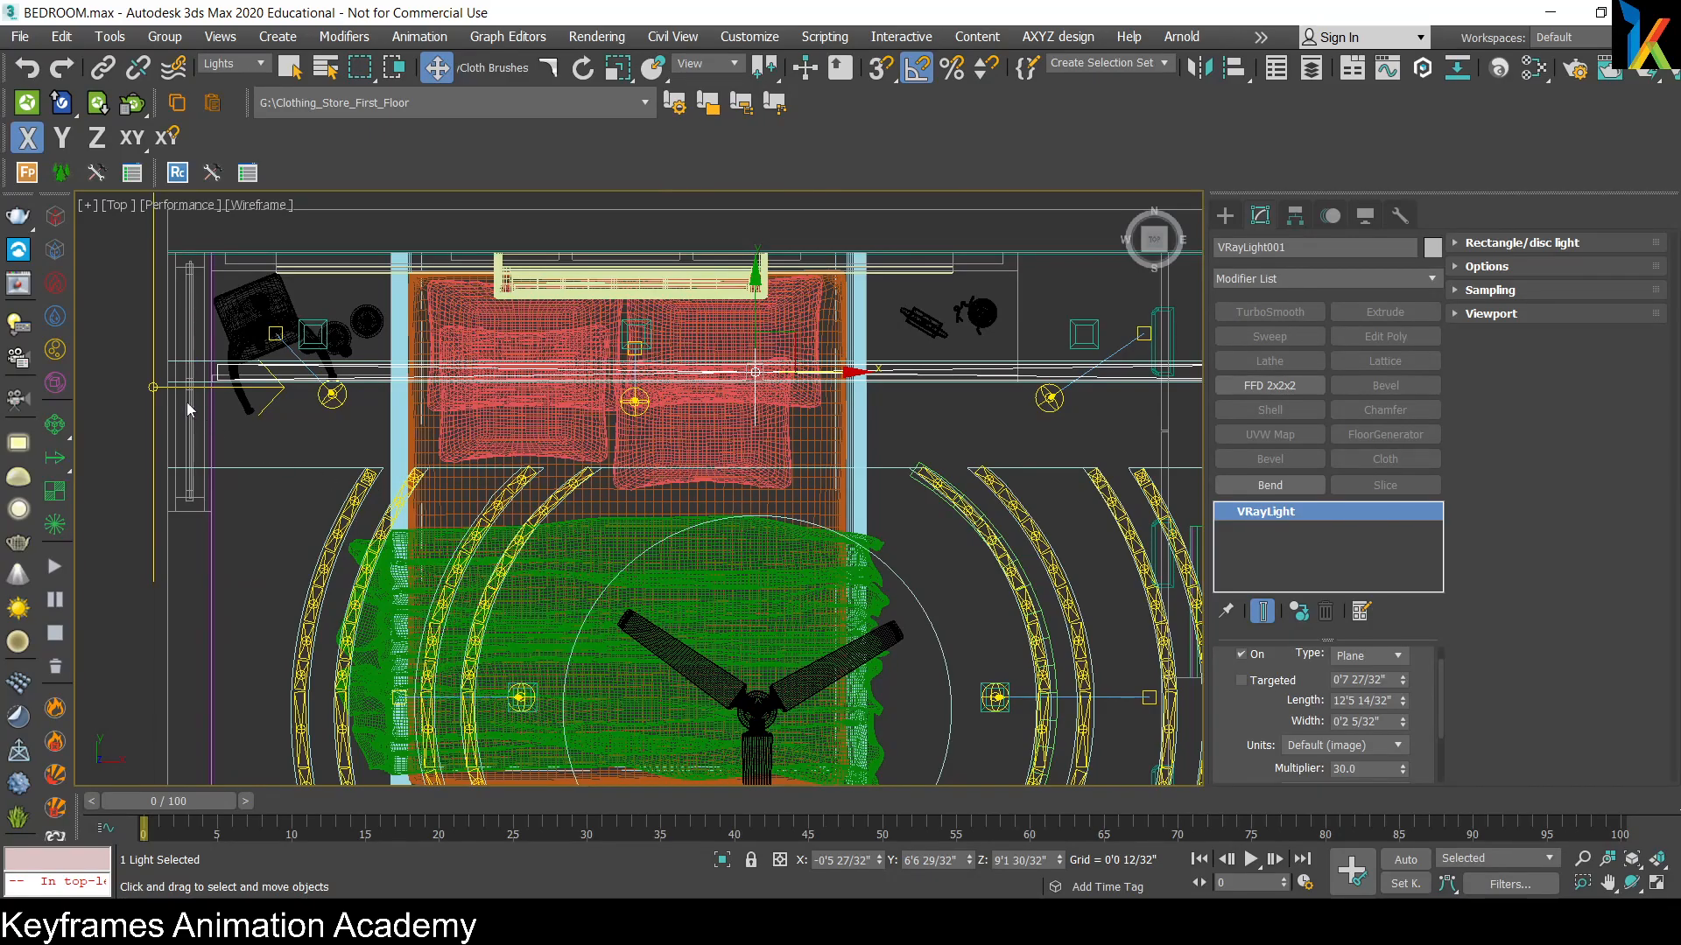
Step: Select the V-Ray plane light at the window beside the bed and examine its placement in Perspective
click(153, 385)
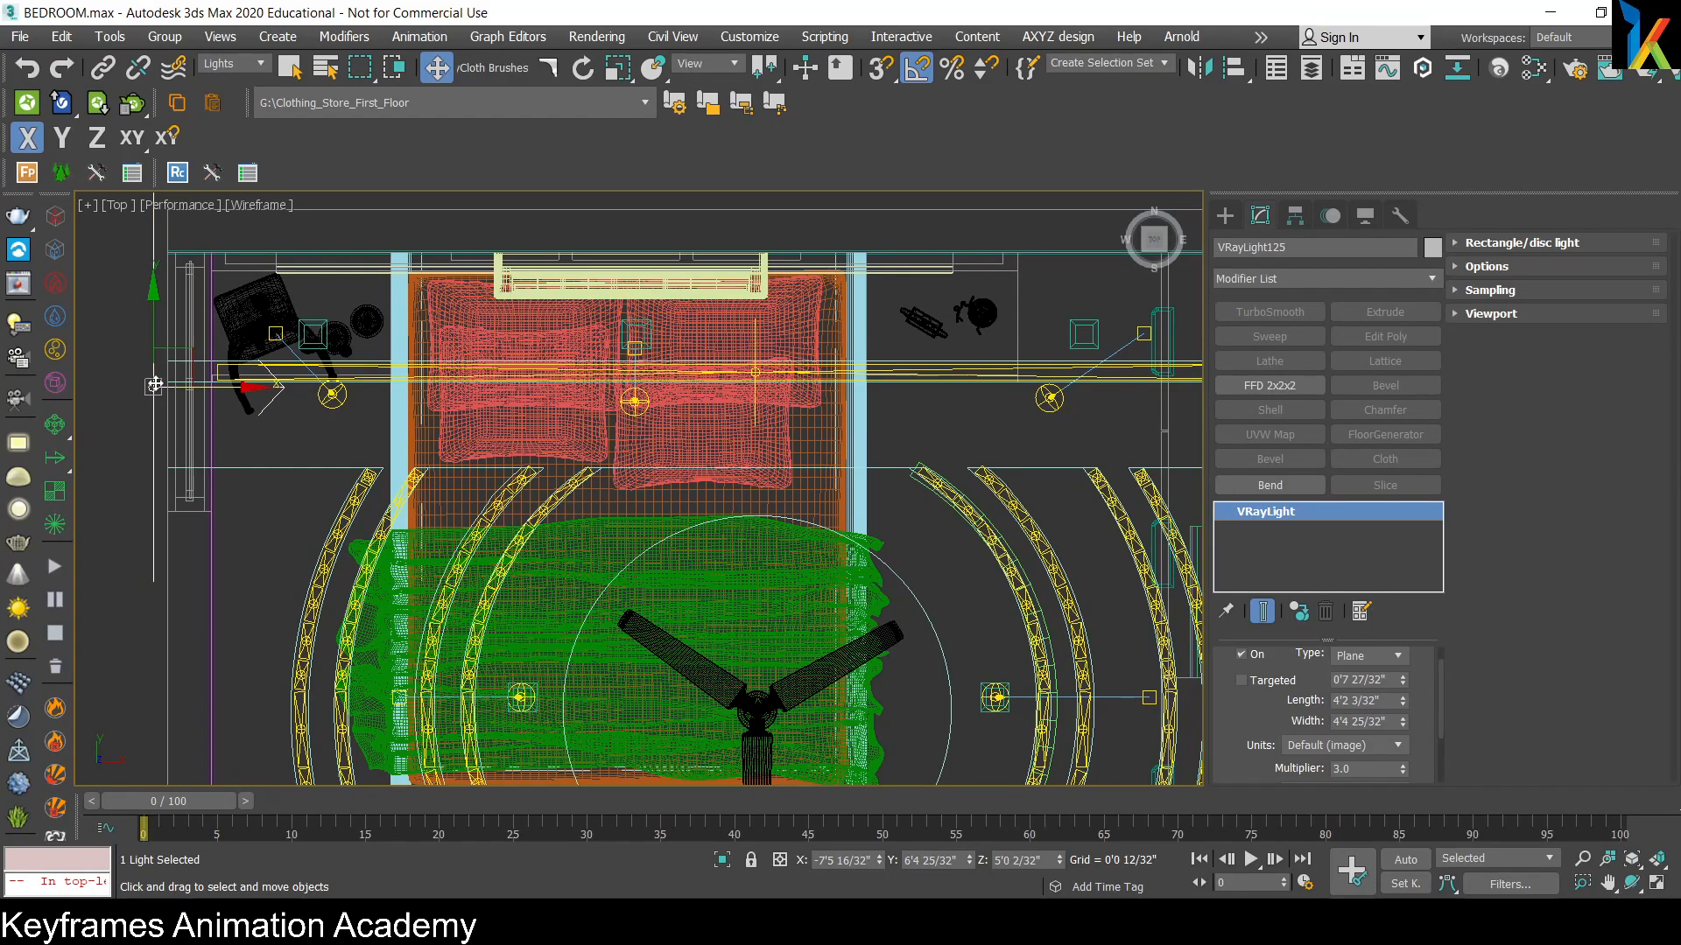
key(p)
mouse_move(531, 613)
alt+middle_down()
mouse_move(483, 544)
mouse_move(476, 492)
mouse_move(570, 476)
mouse_move(674, 555)
mouse_move(645, 540)
alt+middle_up()
key(F3)
alt+middle_drag(504, 549, 567, 449)
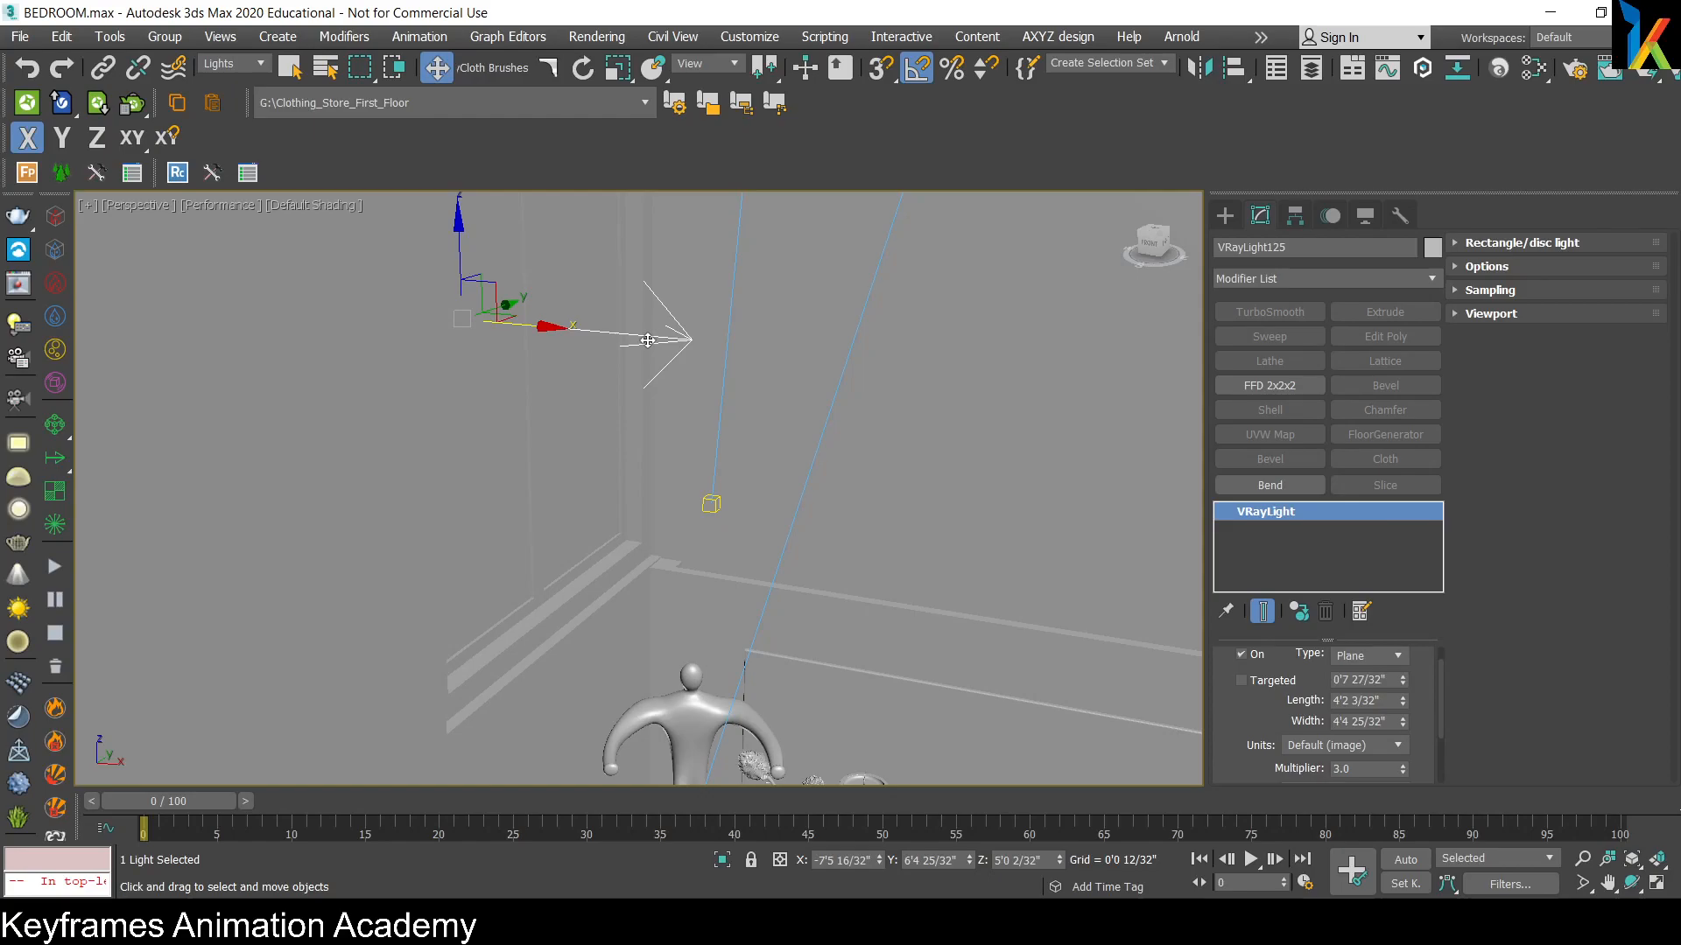
scroll(695, 579, down, 3)
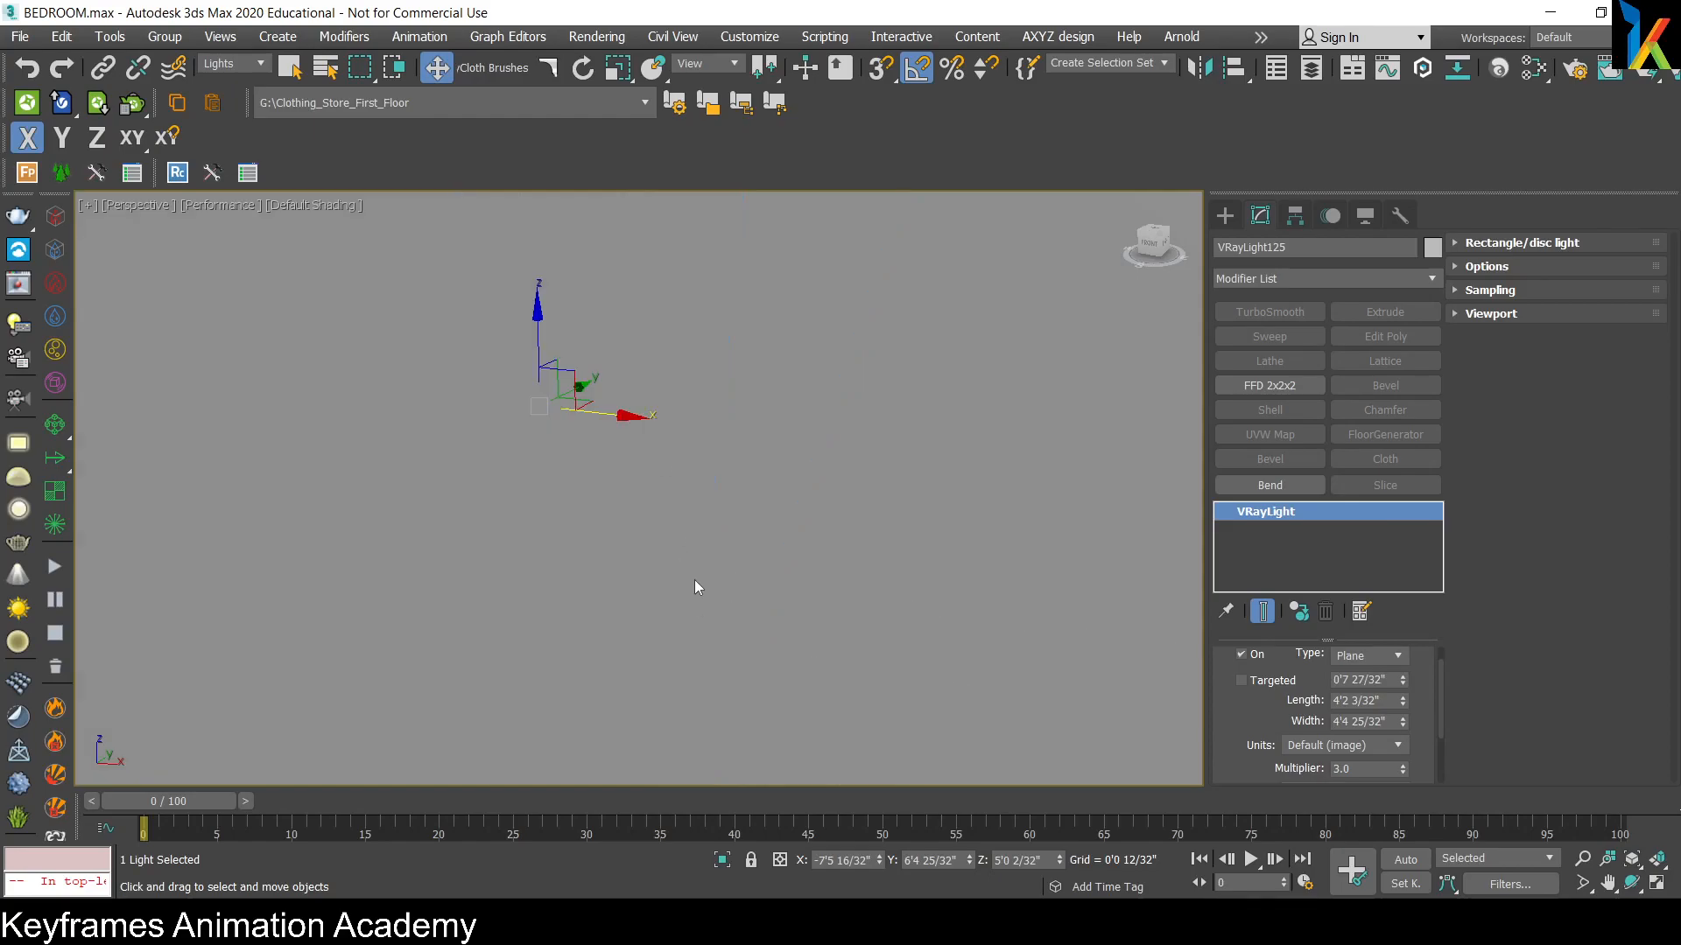
key(F3)
scroll(776, 638, down, 5)
alt+middle_drag(776, 639, 853, 683)
mouse_move(854, 683)
middle_down()
mouse_move(787, 628)
mouse_move(600, 551)
mouse_move(639, 549)
mouse_move(716, 502)
mouse_move(618, 520)
mouse_move(707, 474)
middle_up()
scroll(709, 480, up, 6)
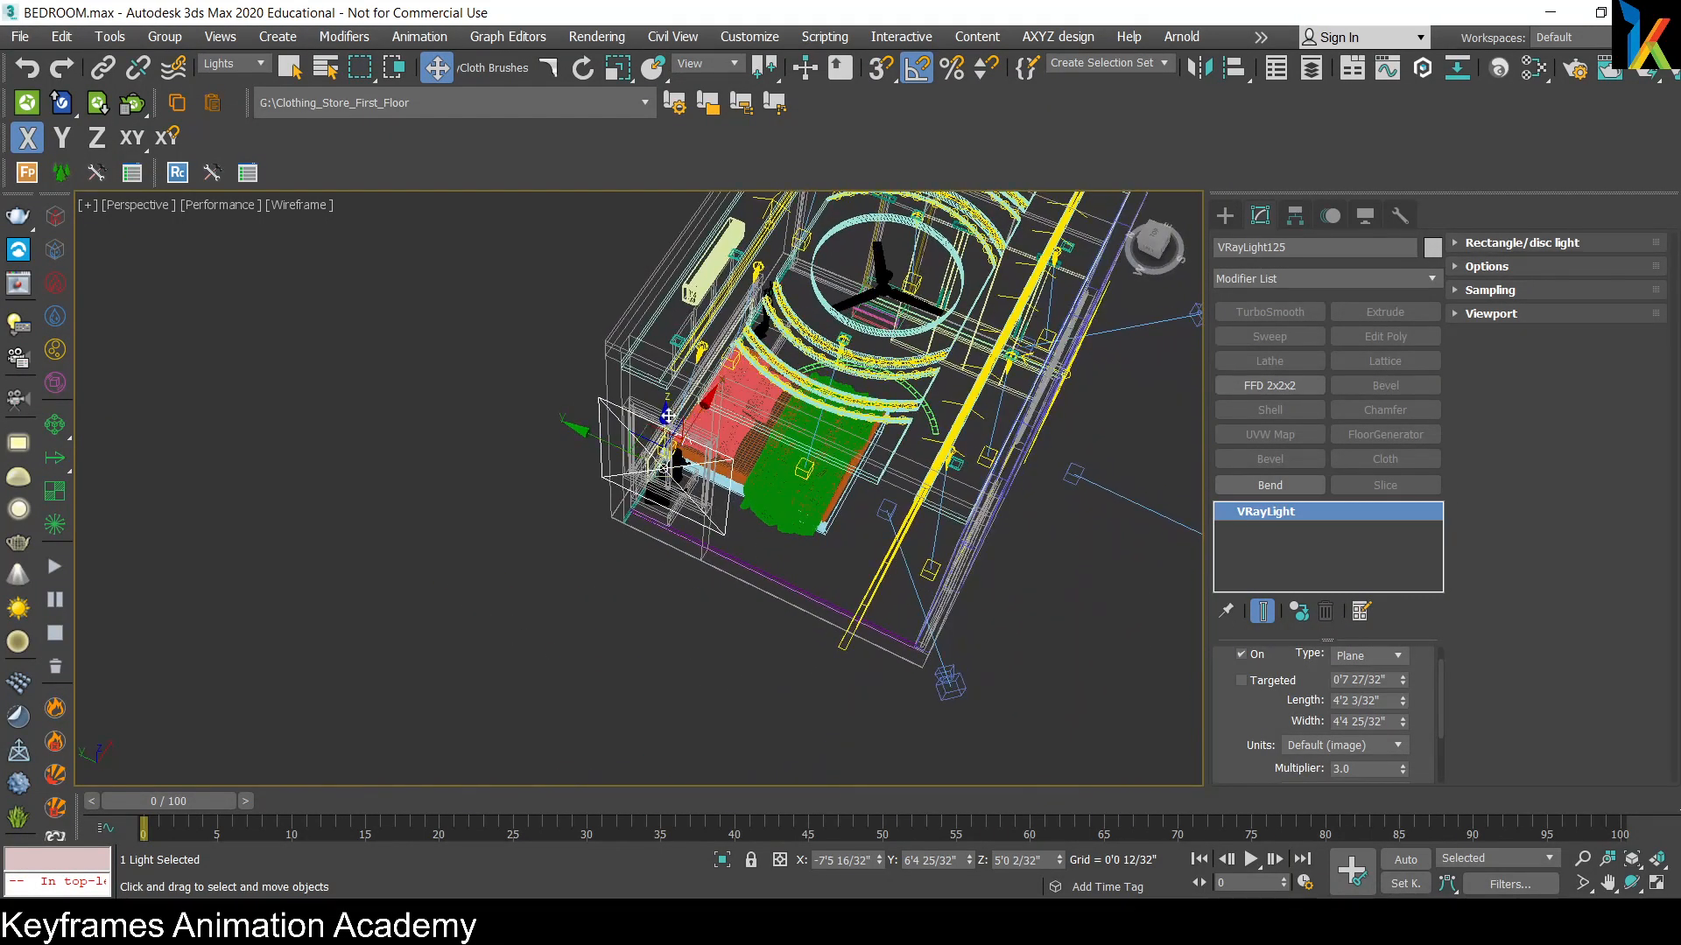
alt+middle_drag(727, 567, 772, 424)
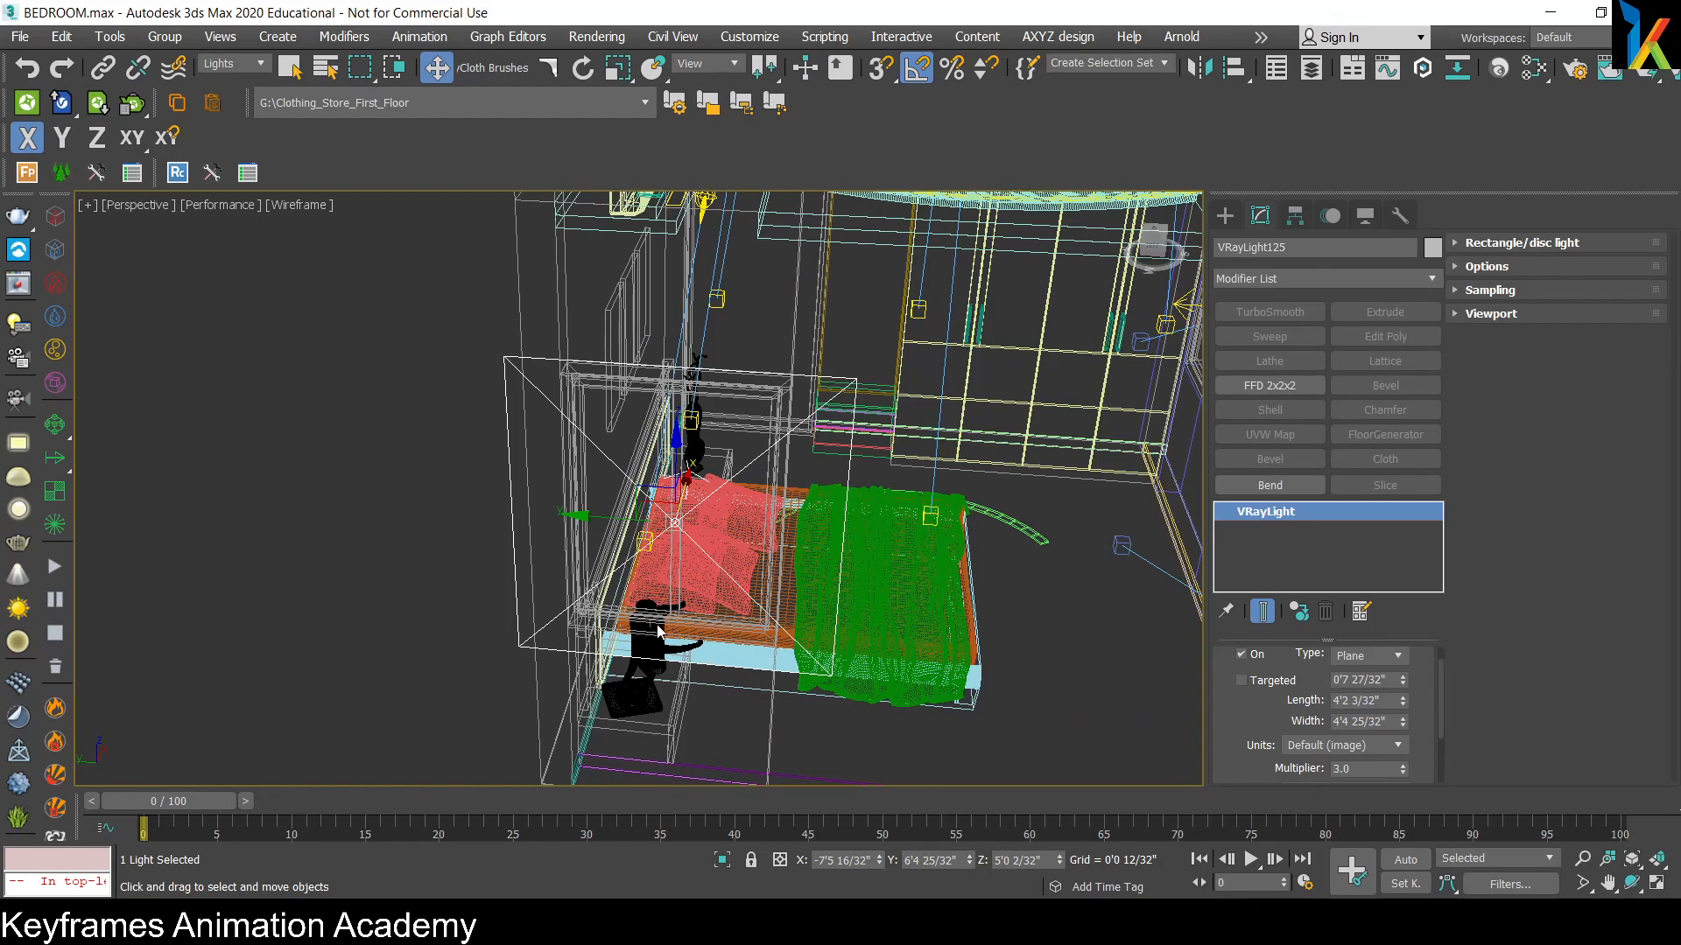
Step: Draw a standard plane beside the room in the Left view
click(1224, 216)
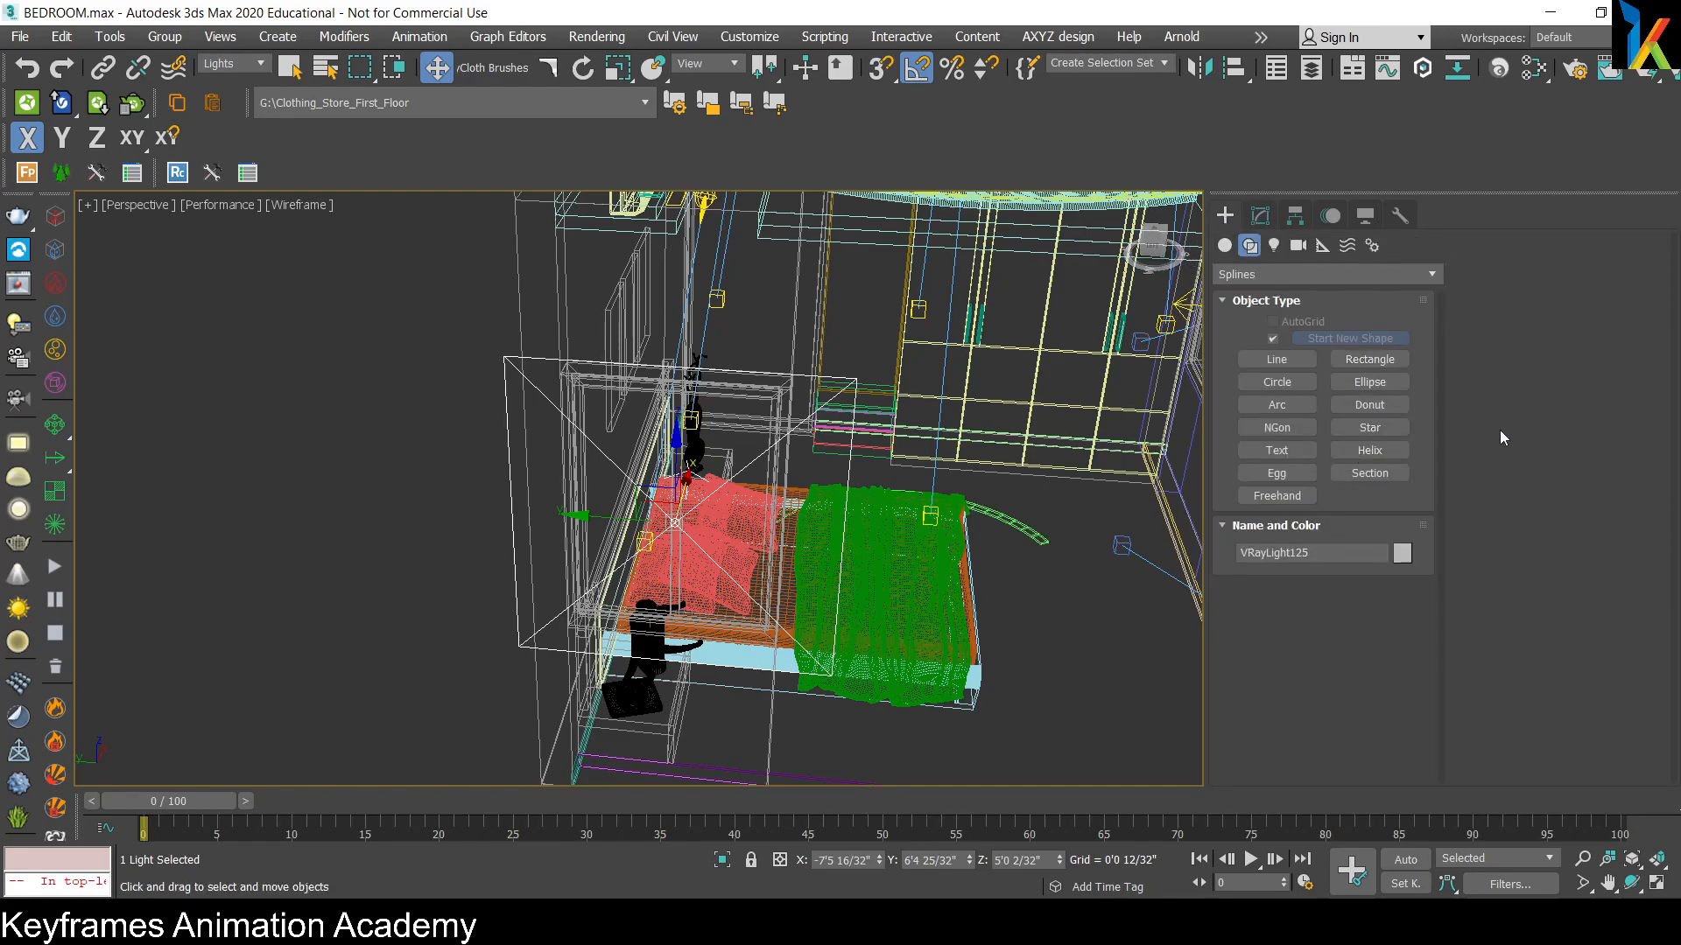
click(1223, 246)
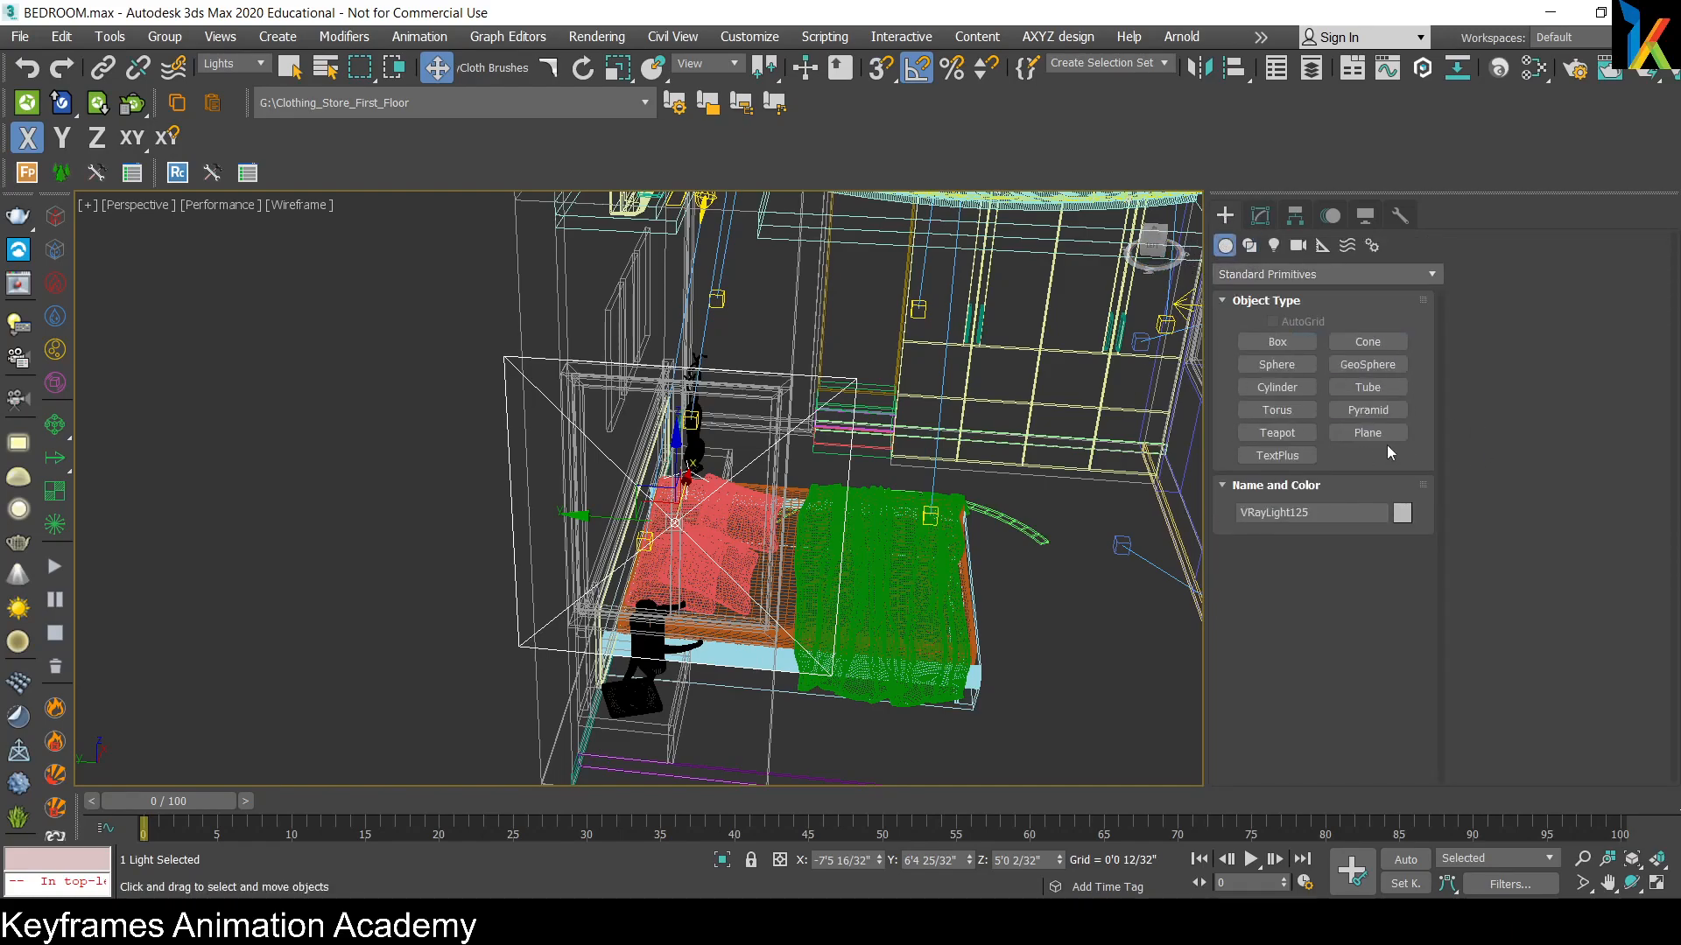
click(1374, 433)
key(l)
scroll(626, 571, down, 6)
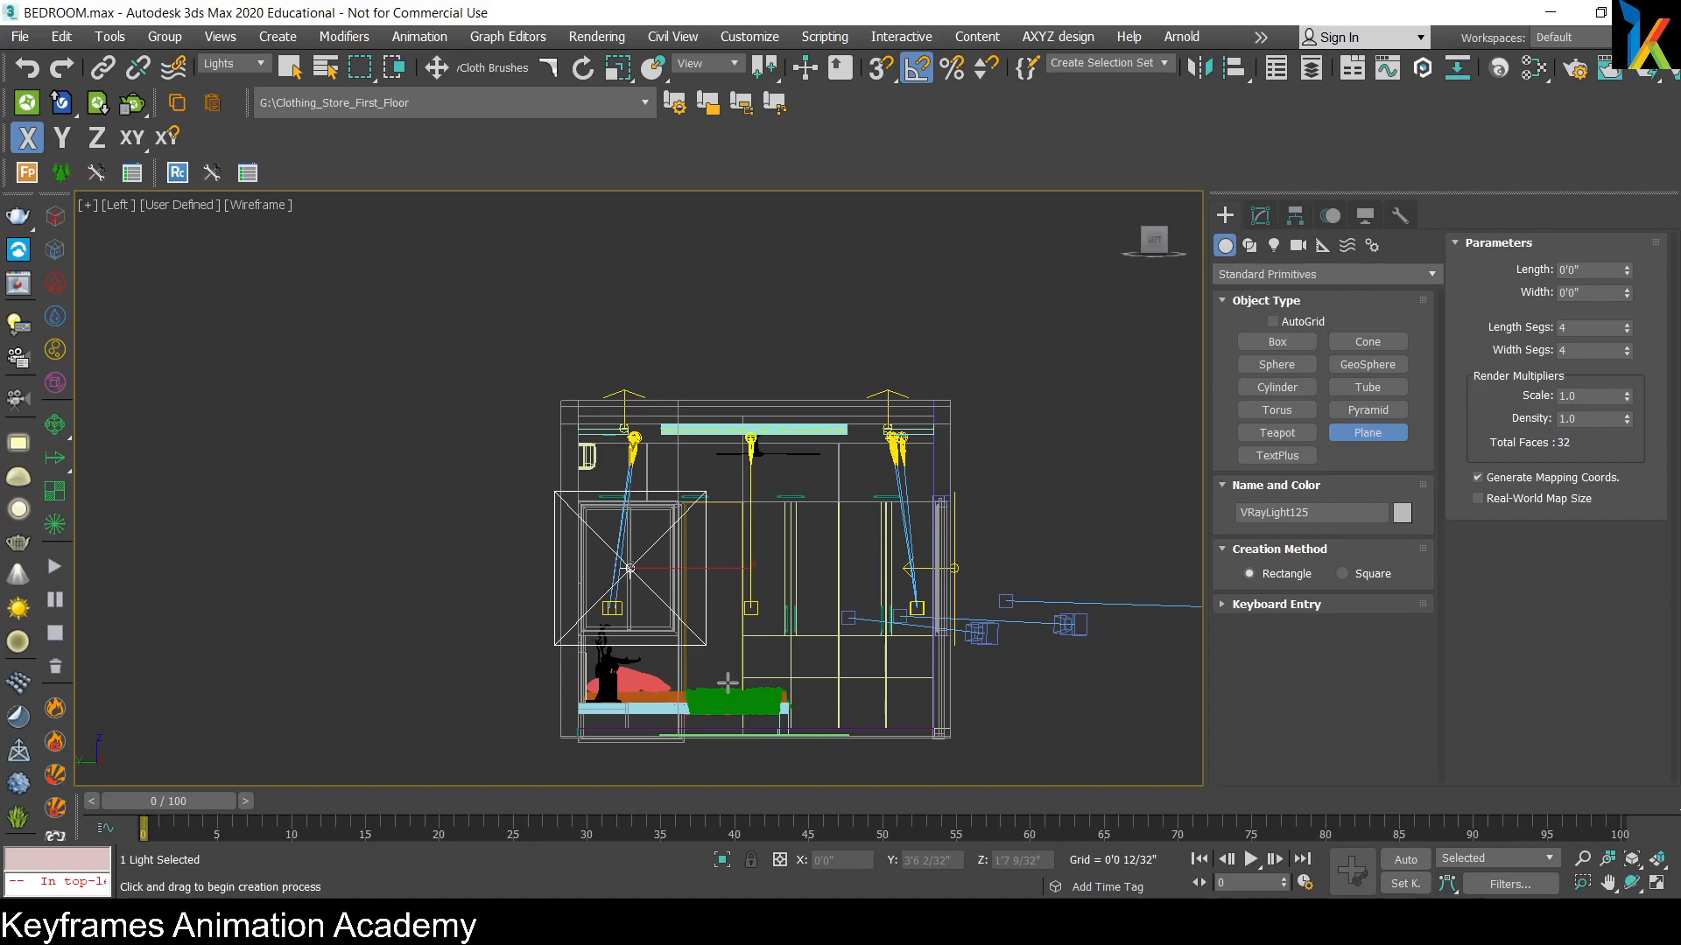
key(w)
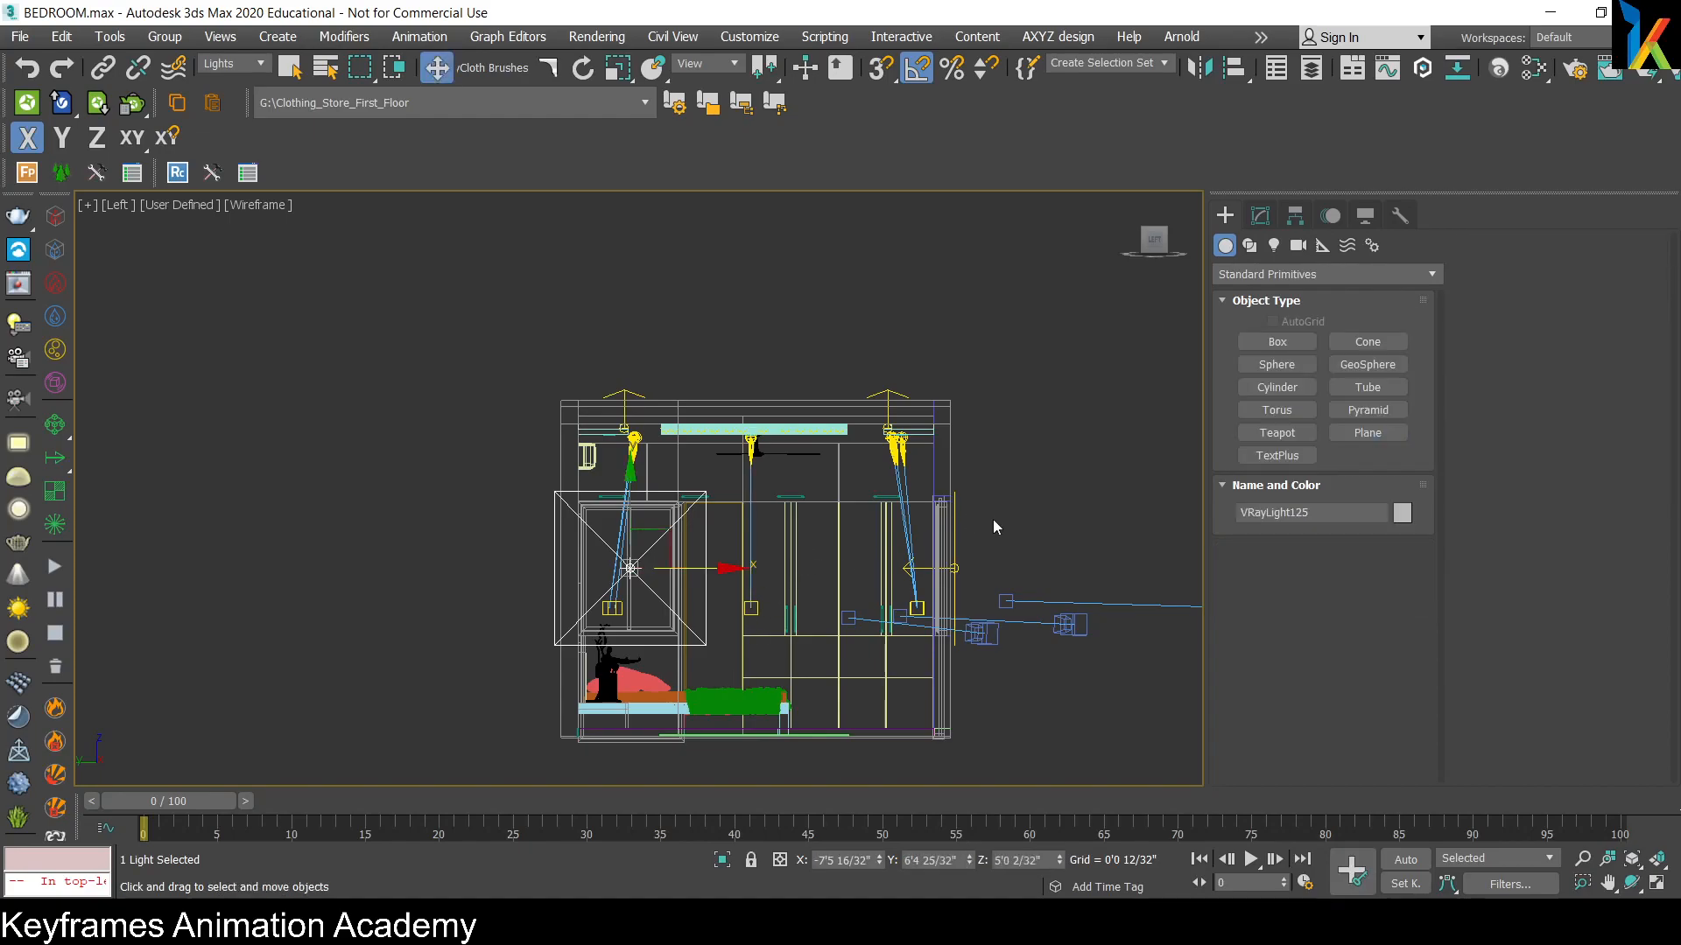
scroll(991, 519, down, 3)
click(1367, 432)
drag(928, 368, 1059, 545)
key(w)
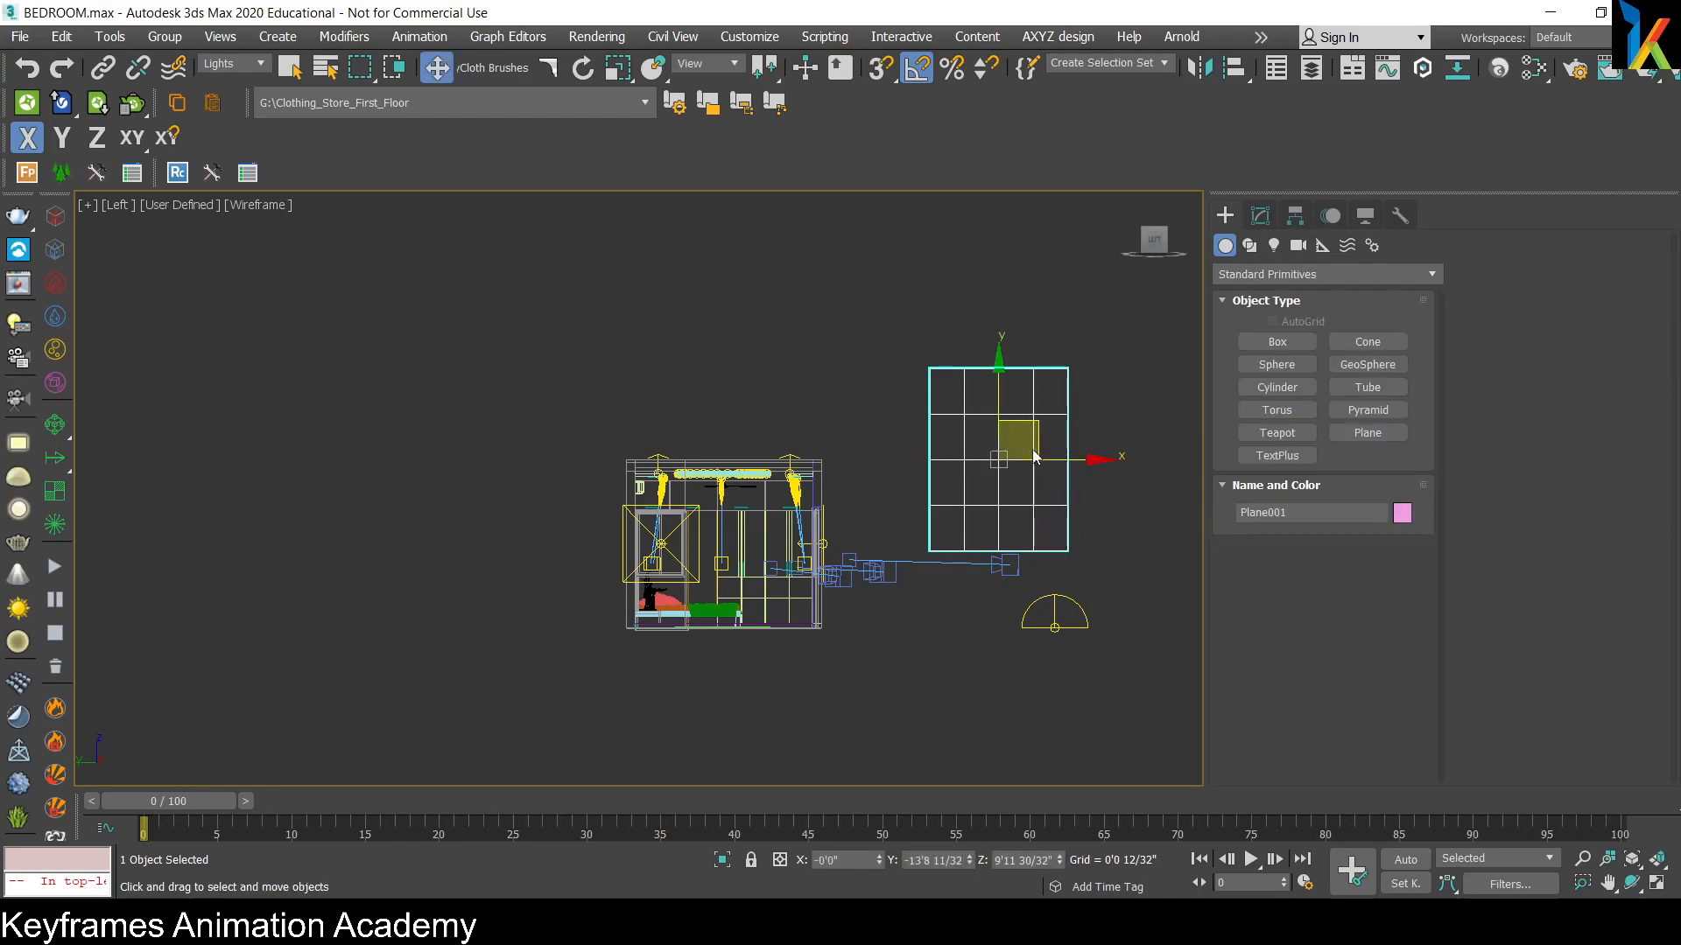
Step: Move the new plane over the window light in the Left view, to about Y 6'5 23/32" and Z 4'8 25/32"
drag(1038, 419, 648, 593)
scroll(711, 523, up, 4)
key(r)
Step: Move the plane along X in the shaded Perspective view to about -8'9 9/32", just outside the window
key(p)
key(z)
alt+middle_drag(712, 574, 645, 612)
key(F3)
scroll(700, 561, down, 4)
mouse_move(700, 561)
alt+middle_down()
mouse_move(363, 547)
mouse_move(775, 552)
mouse_move(709, 560)
alt+middle_up()
key(w)
drag(720, 488, 472, 679)
alt+middle_drag(599, 658, 564, 685)
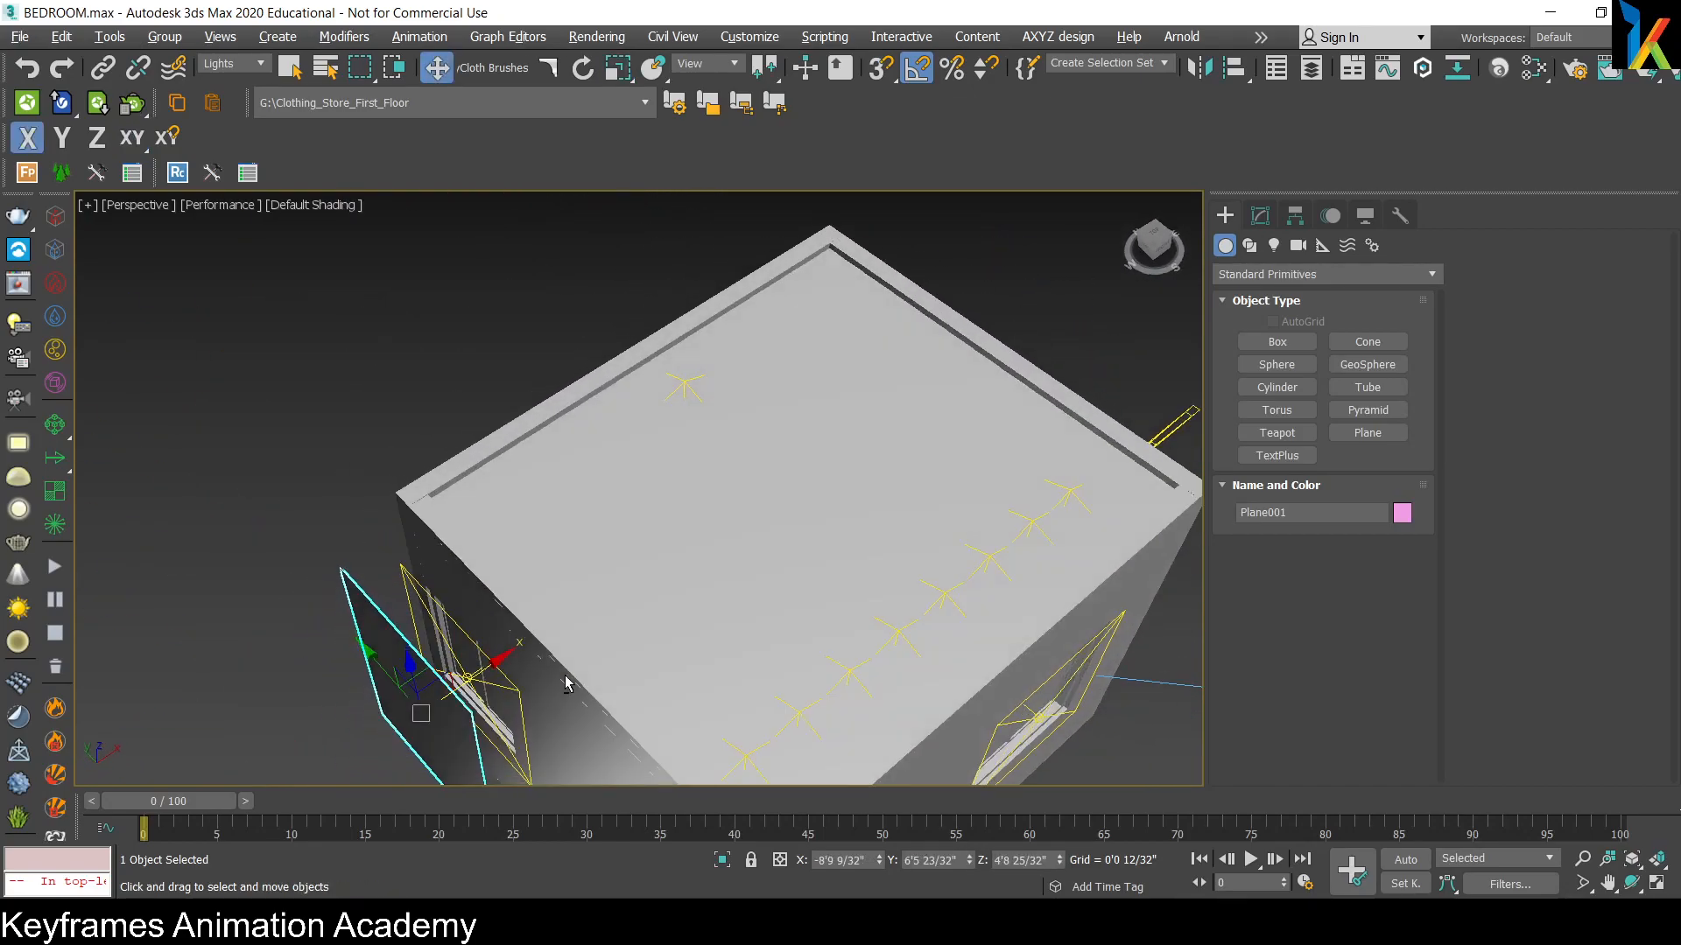
middle_drag(415, 596, 518, 449)
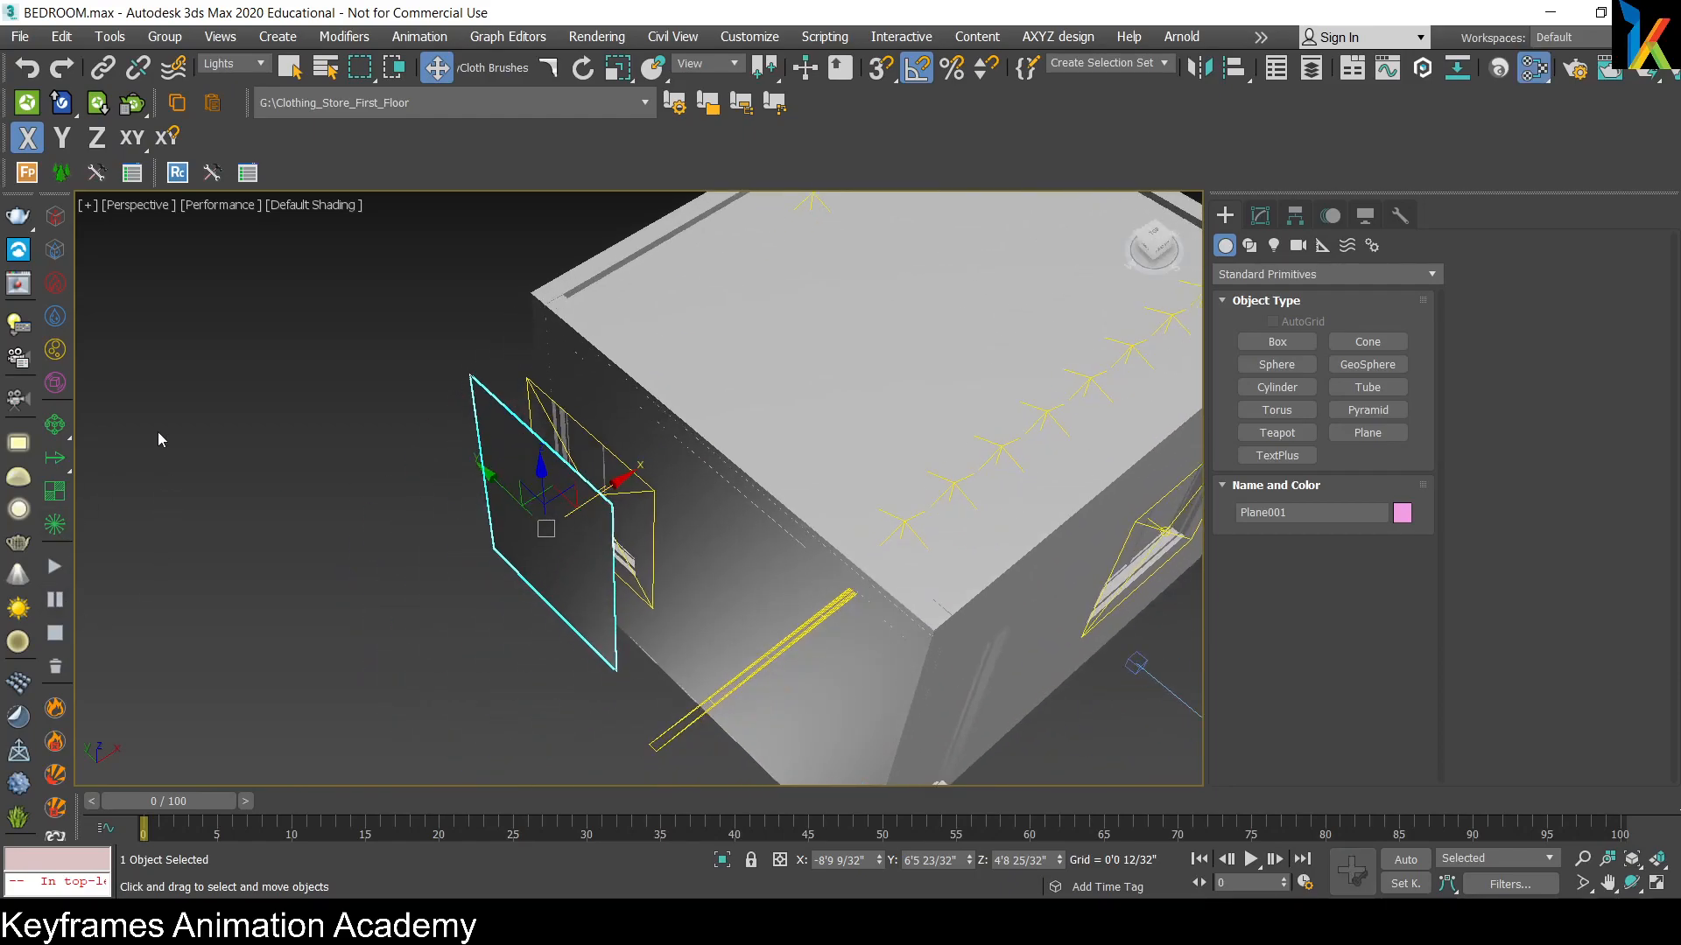
Step: Create a VRayLightMtl material with a color multiplier of 2.0 and assign it to the plane outside the window
key(m)
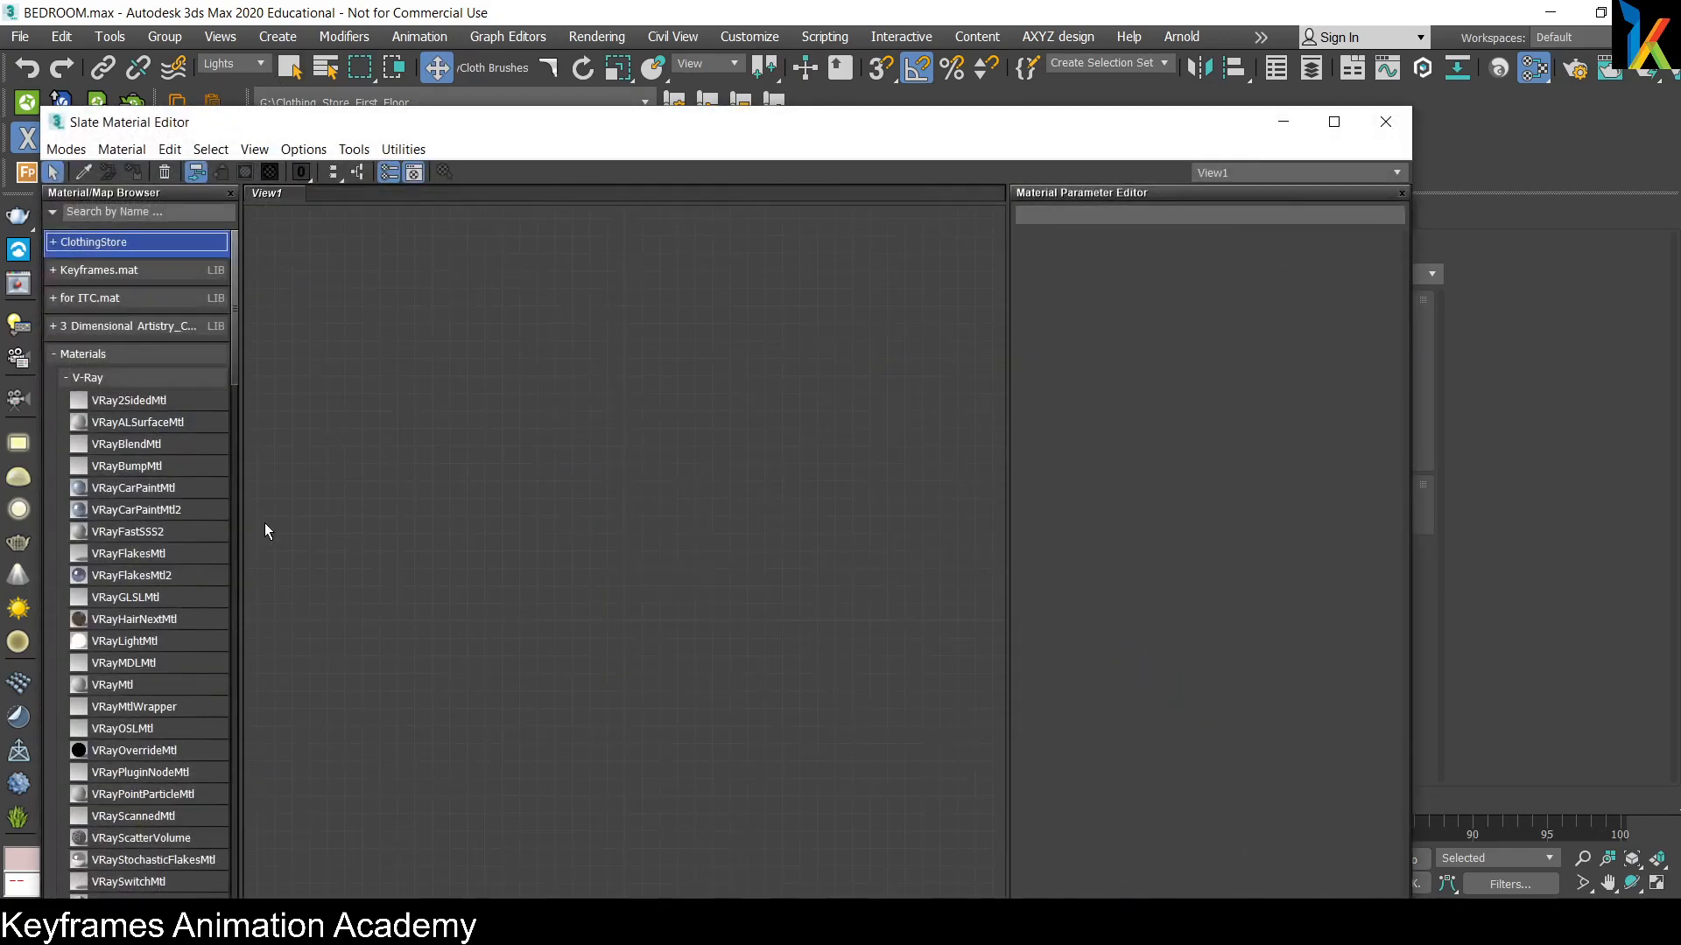
drag(131, 642, 470, 555)
double_click(483, 564)
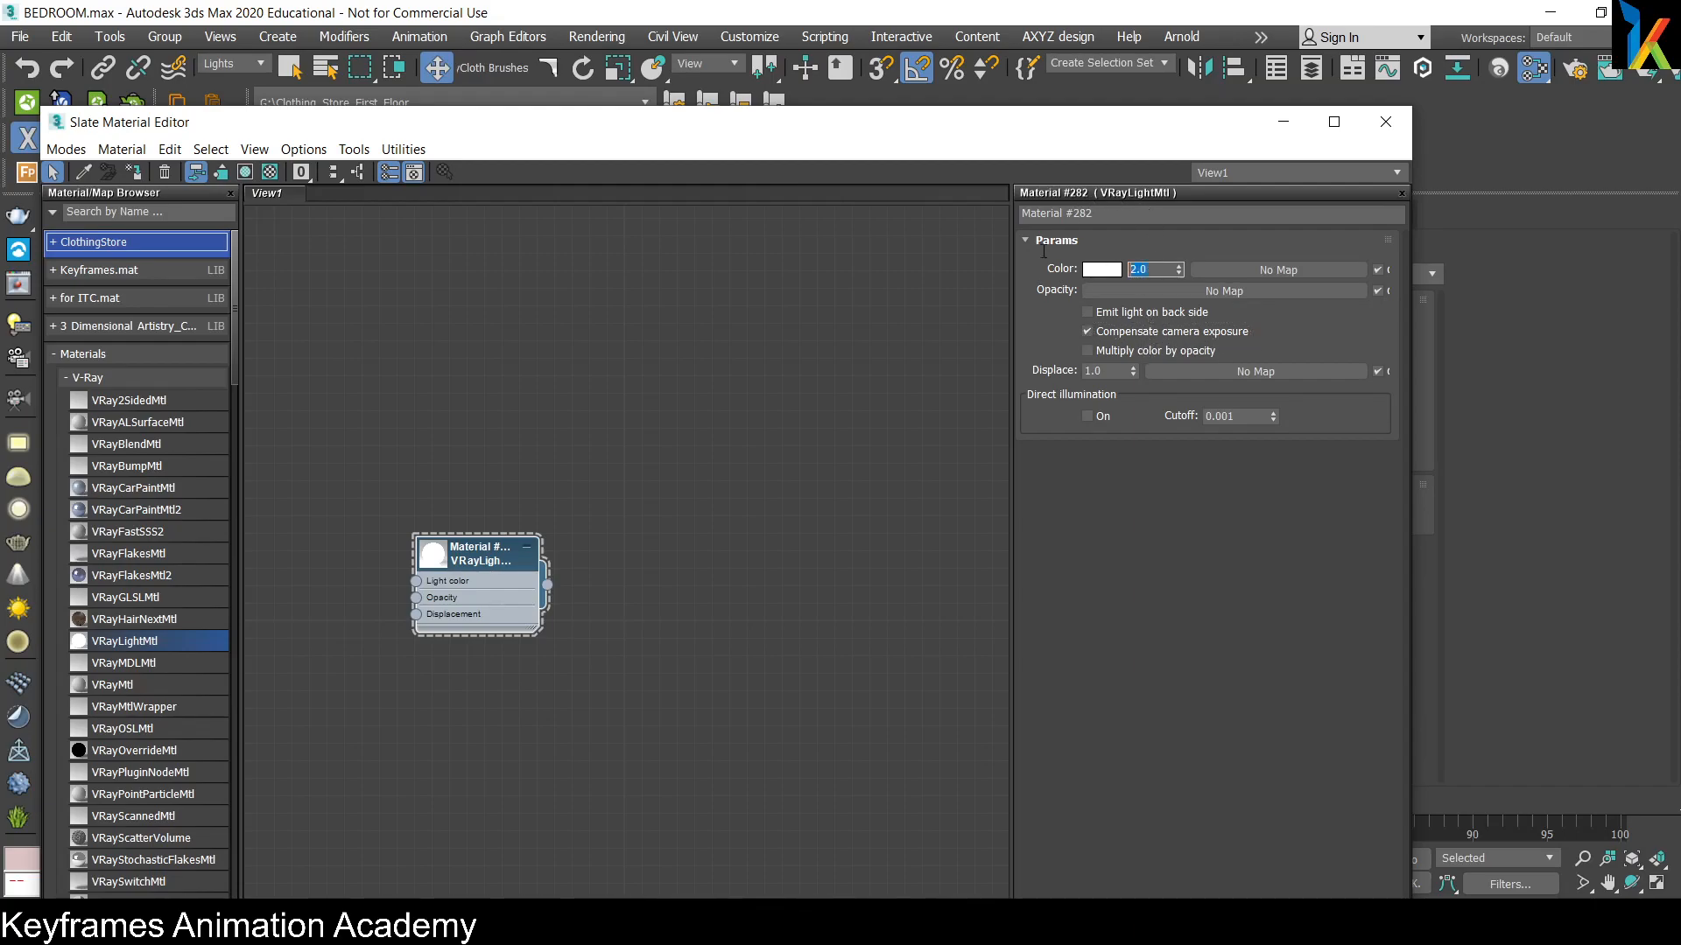
drag(810, 133, 1498, 42)
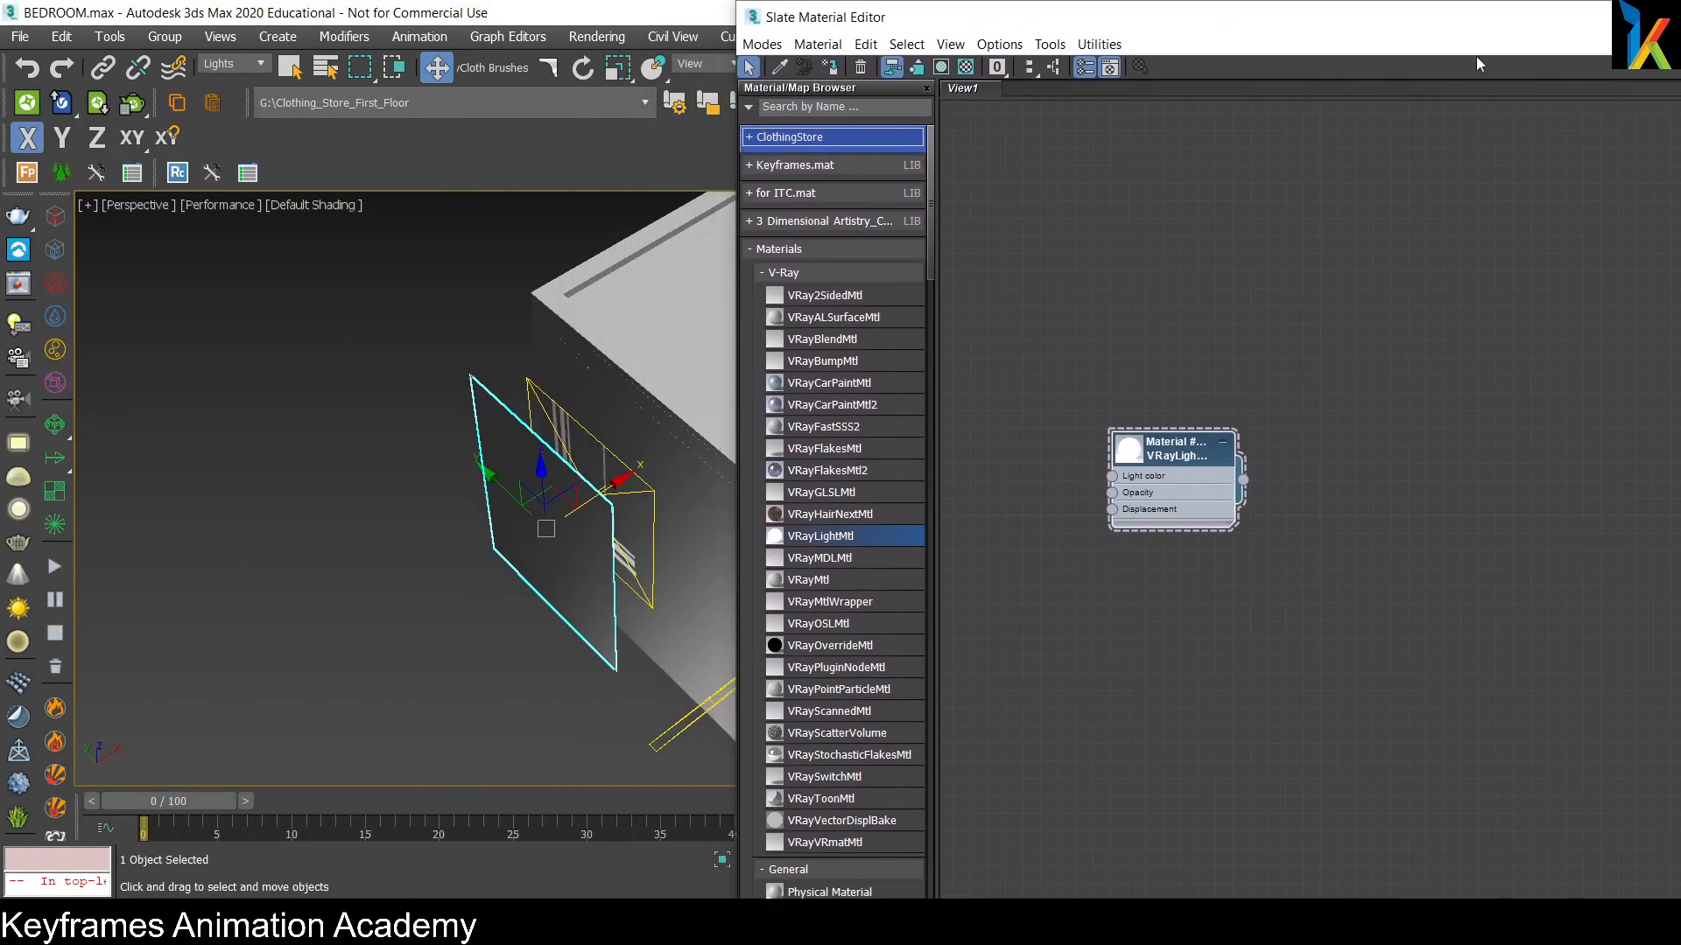
drag(1161, 475, 1197, 422)
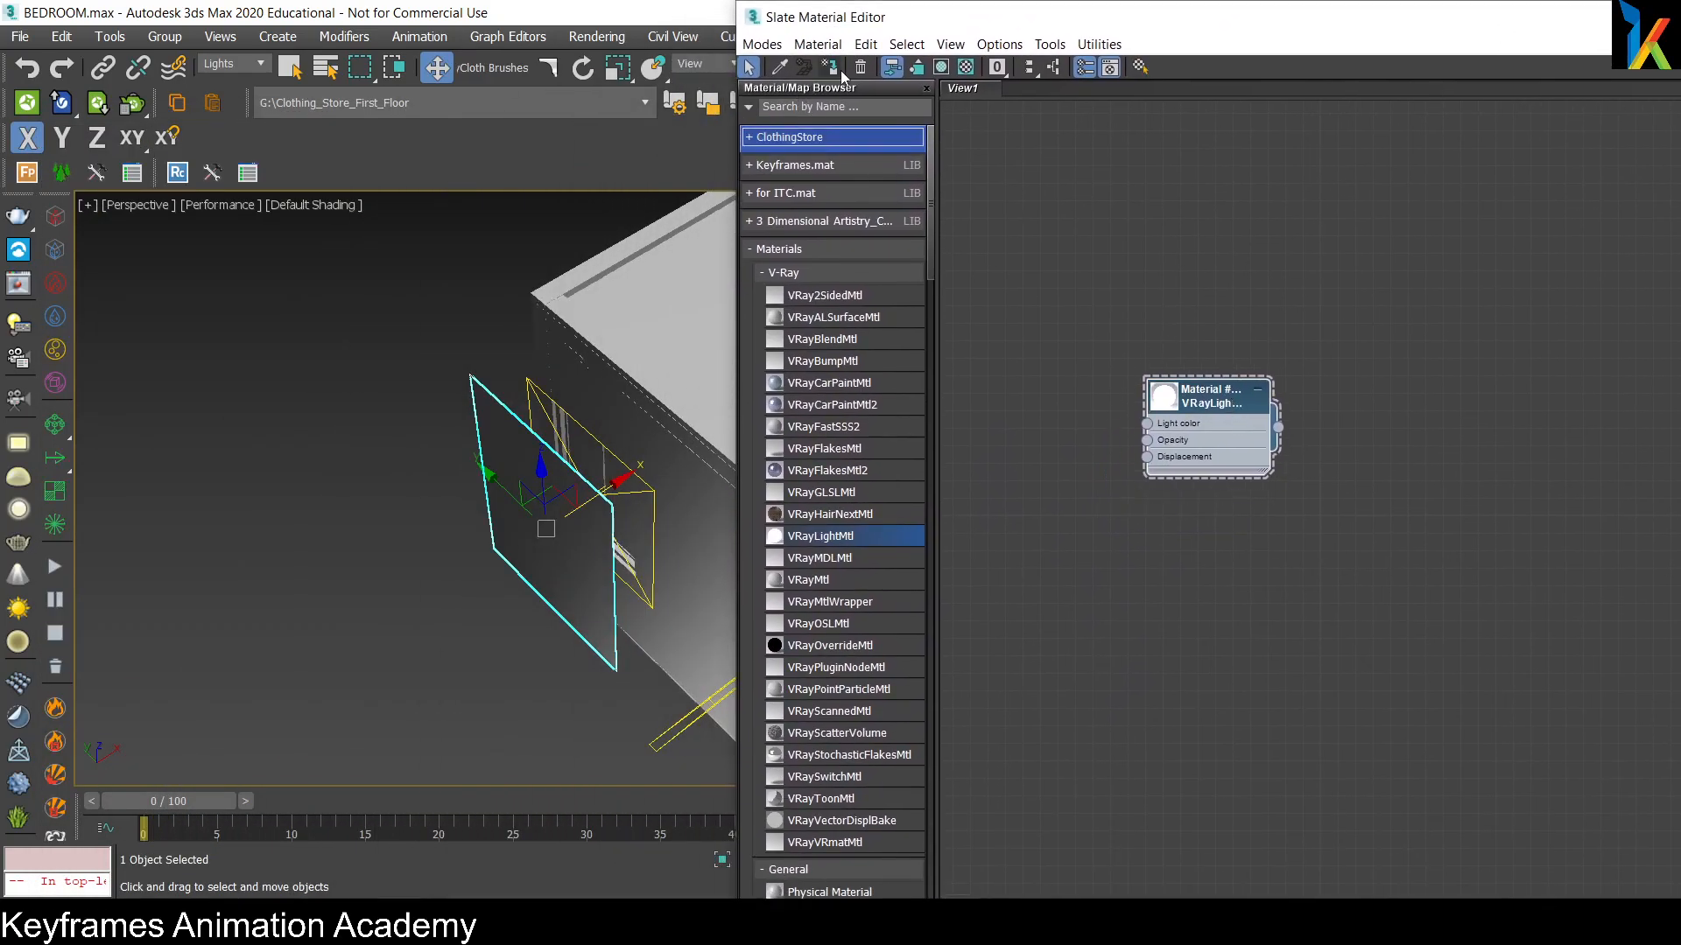
Step: Minimize the Slate Material Editor and remove the V-Ray plane light between the window and the new plane
click(653, 494)
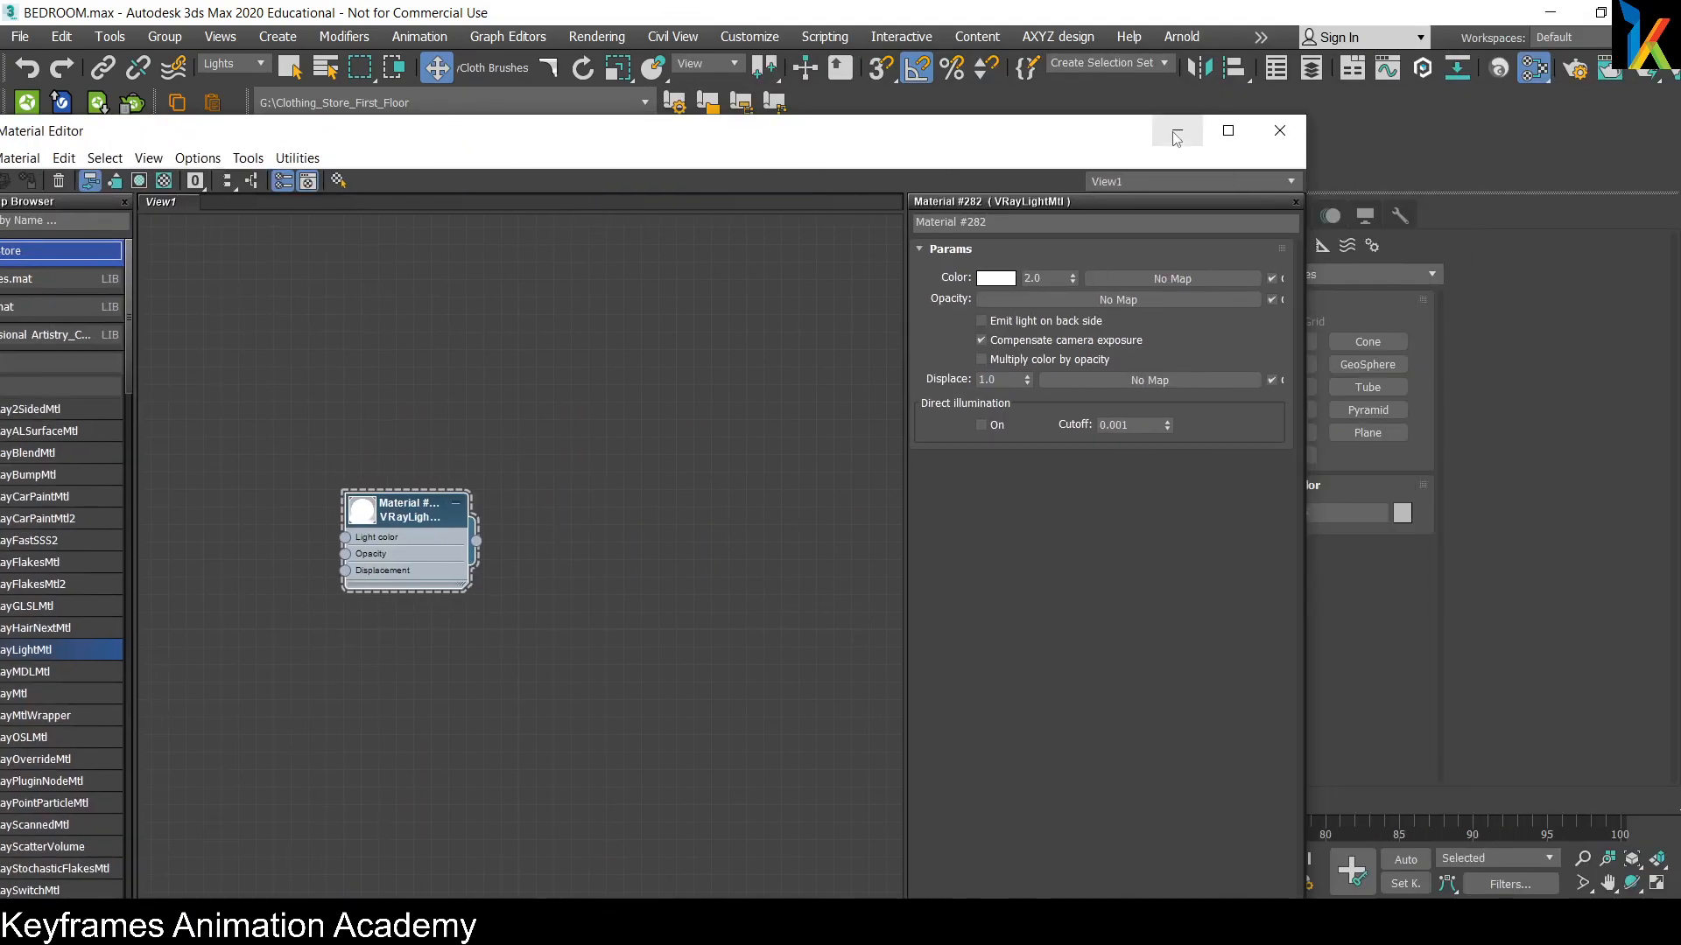
click(1176, 132)
click(1260, 217)
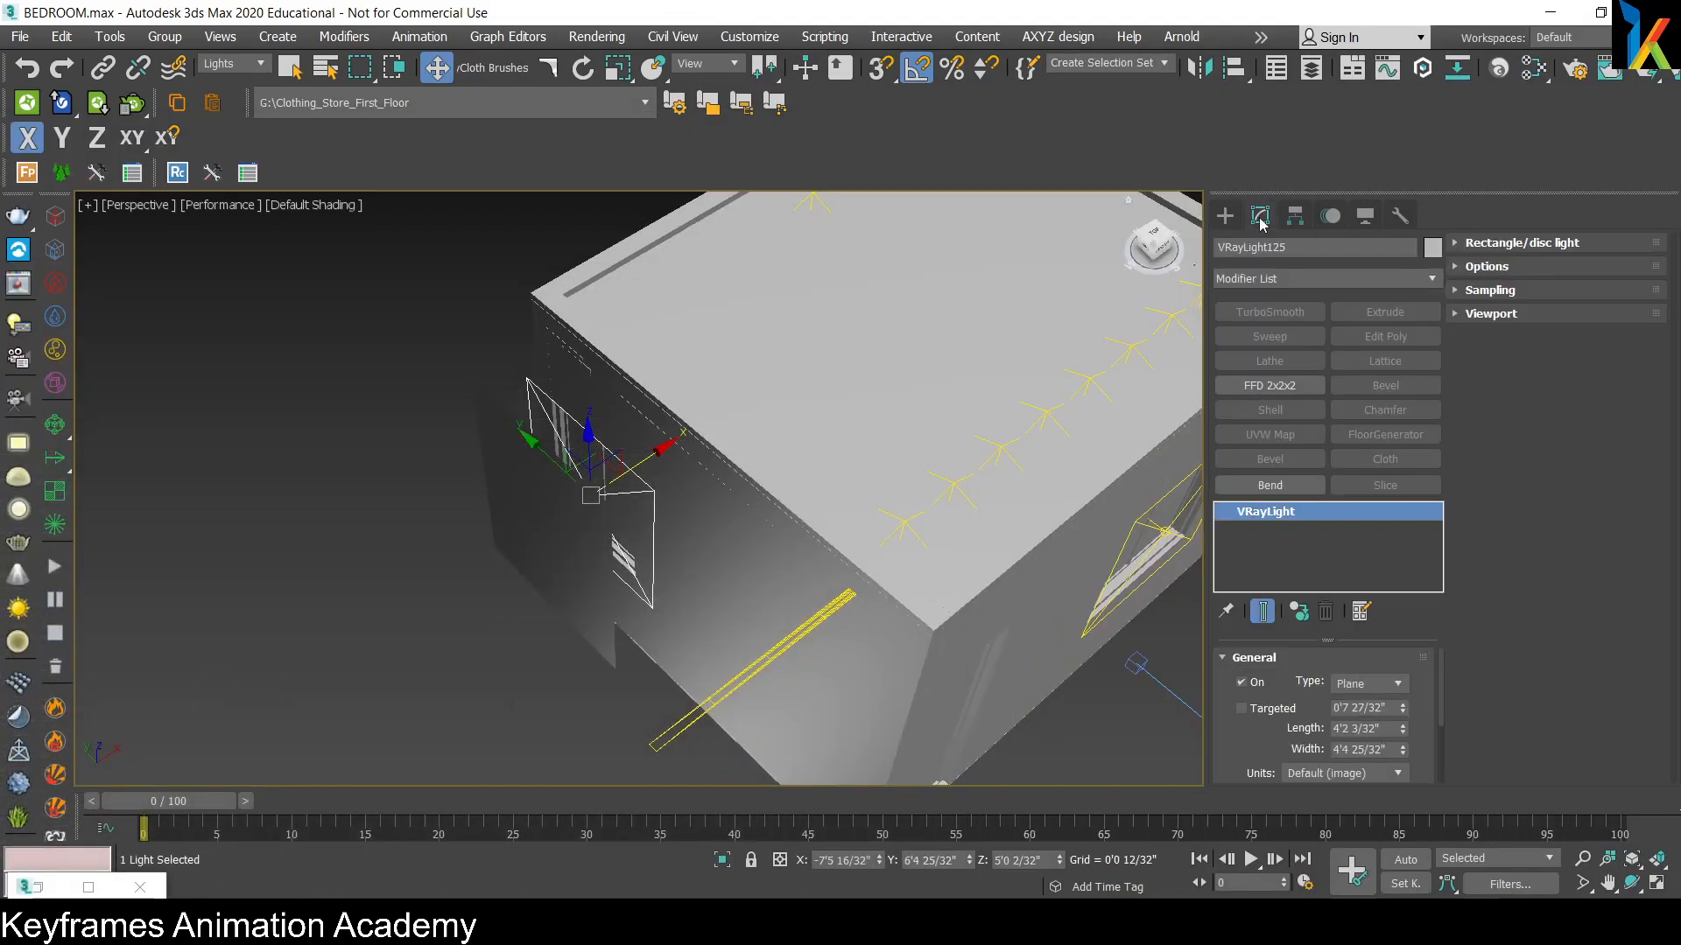
right_click(729, 546)
click(749, 573)
click(747, 652)
Step: Check the individual V-Ray plane lights in the straight cove near the bed's foot by selecting them in wireframe Perspective
alt+middle_drag(847, 613, 382, 518)
key(F3)
click(379, 518)
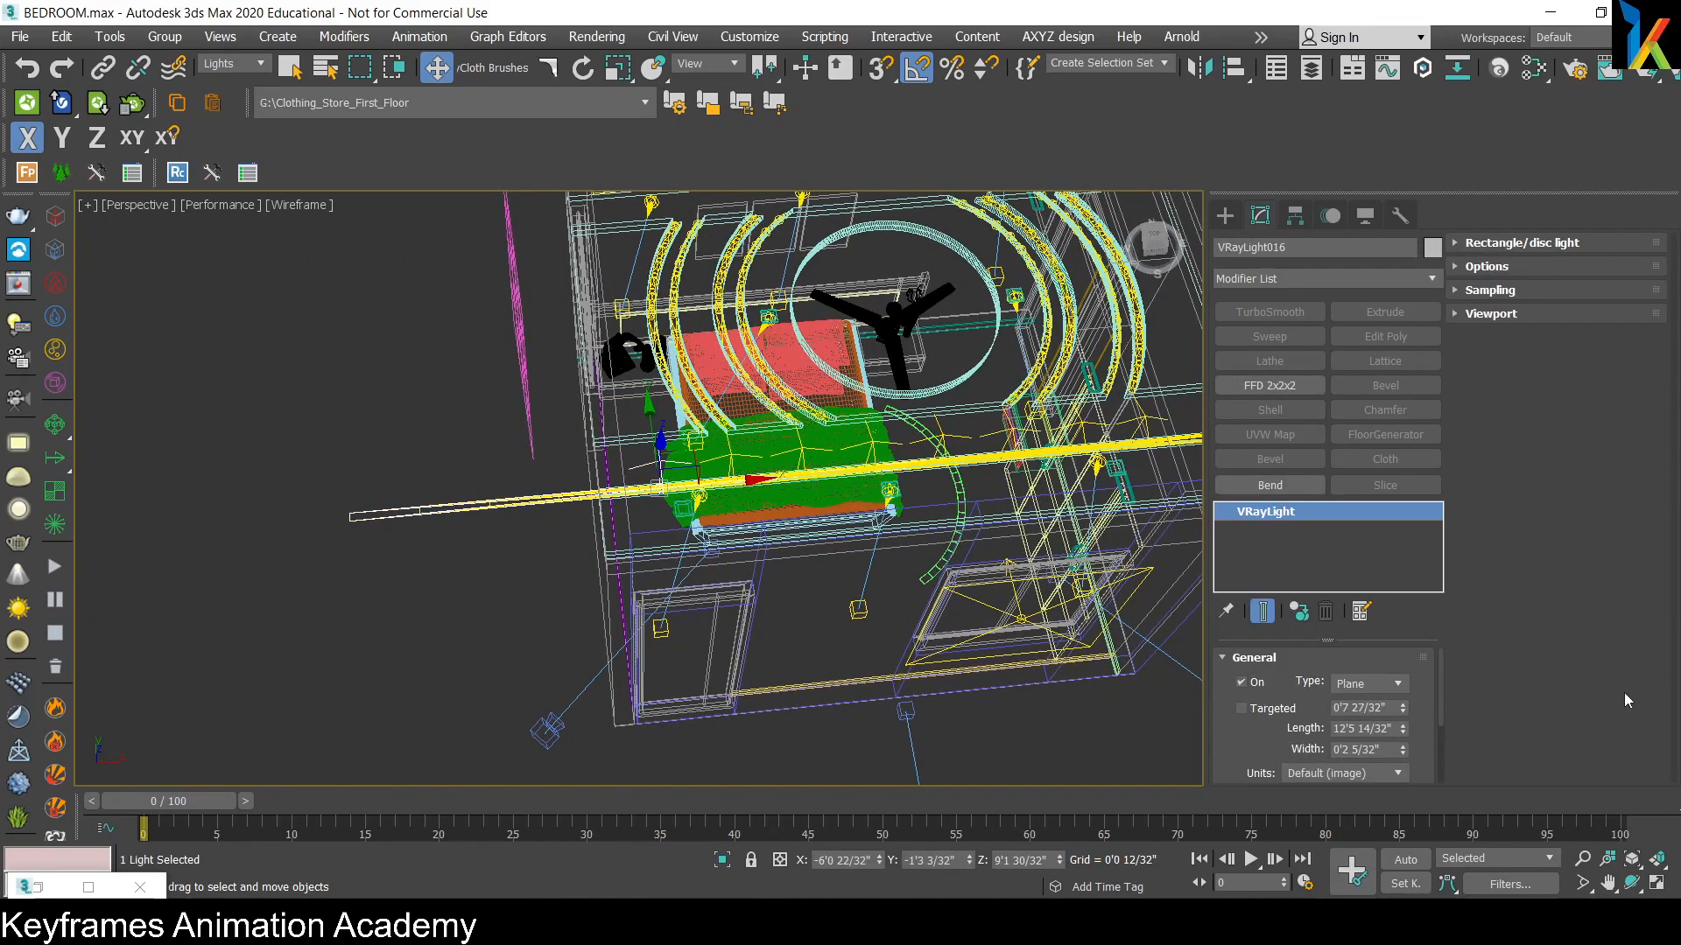
mouse_move(1272, 744)
mouse_down()
mouse_move(1282, 586)
mouse_move(1282, 730)
mouse_up()
middle_drag(918, 415, 732, 696)
middle_drag(724, 363, 876, 569)
click(827, 569)
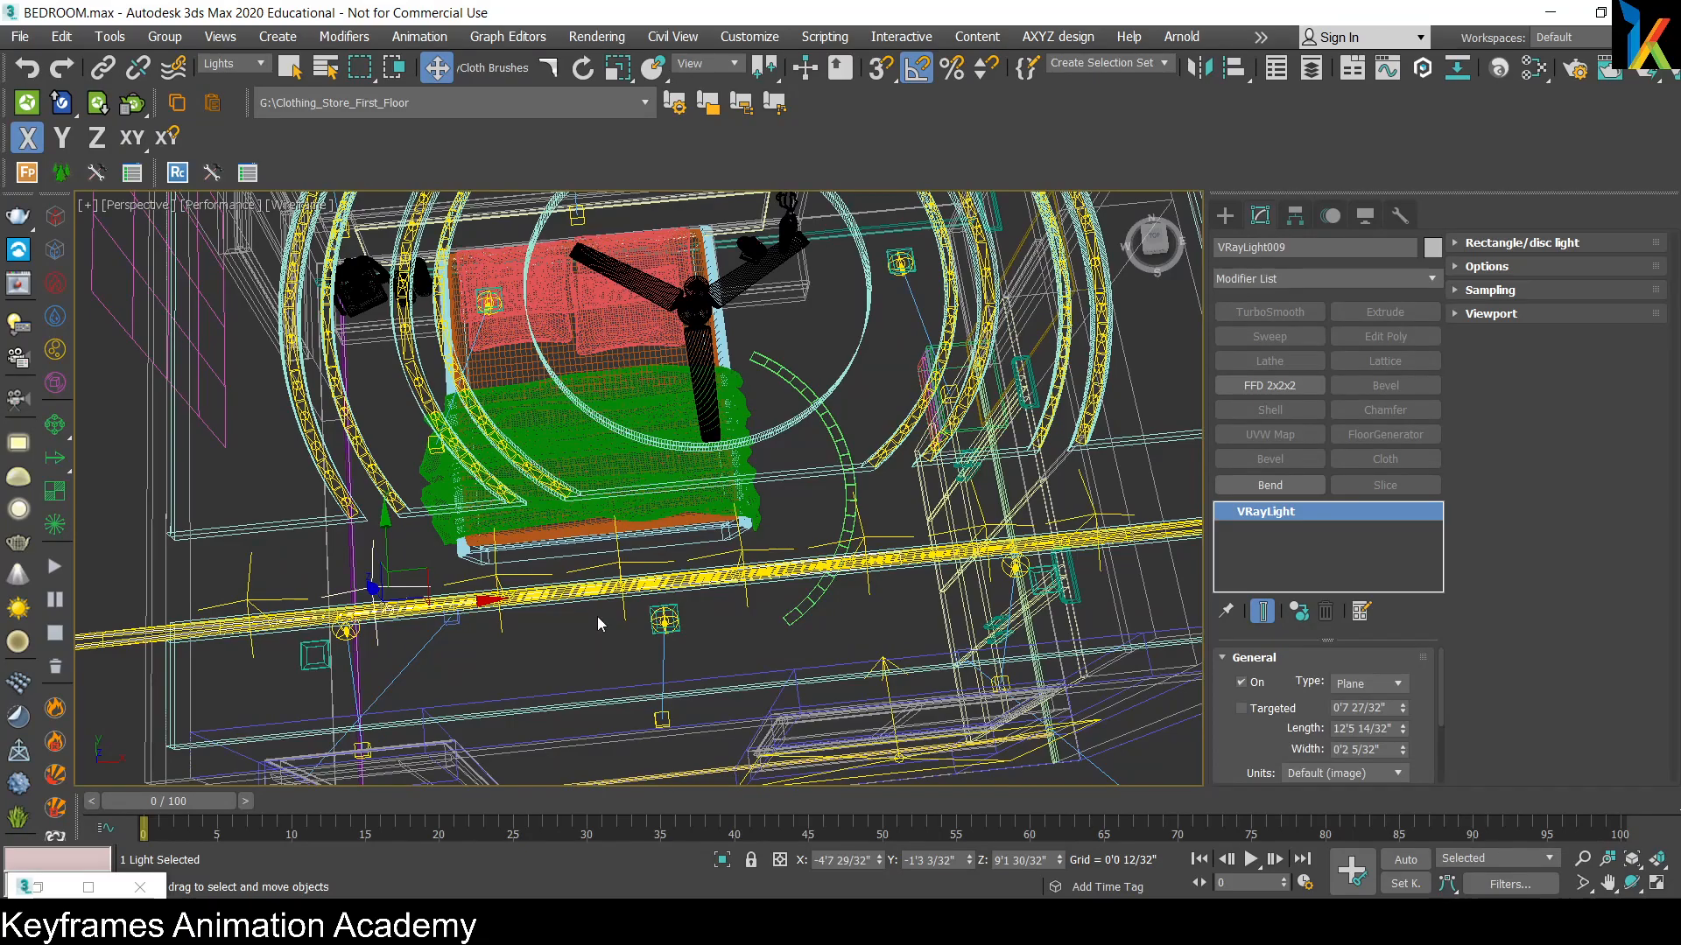
middle_drag(596, 620, 1144, 443)
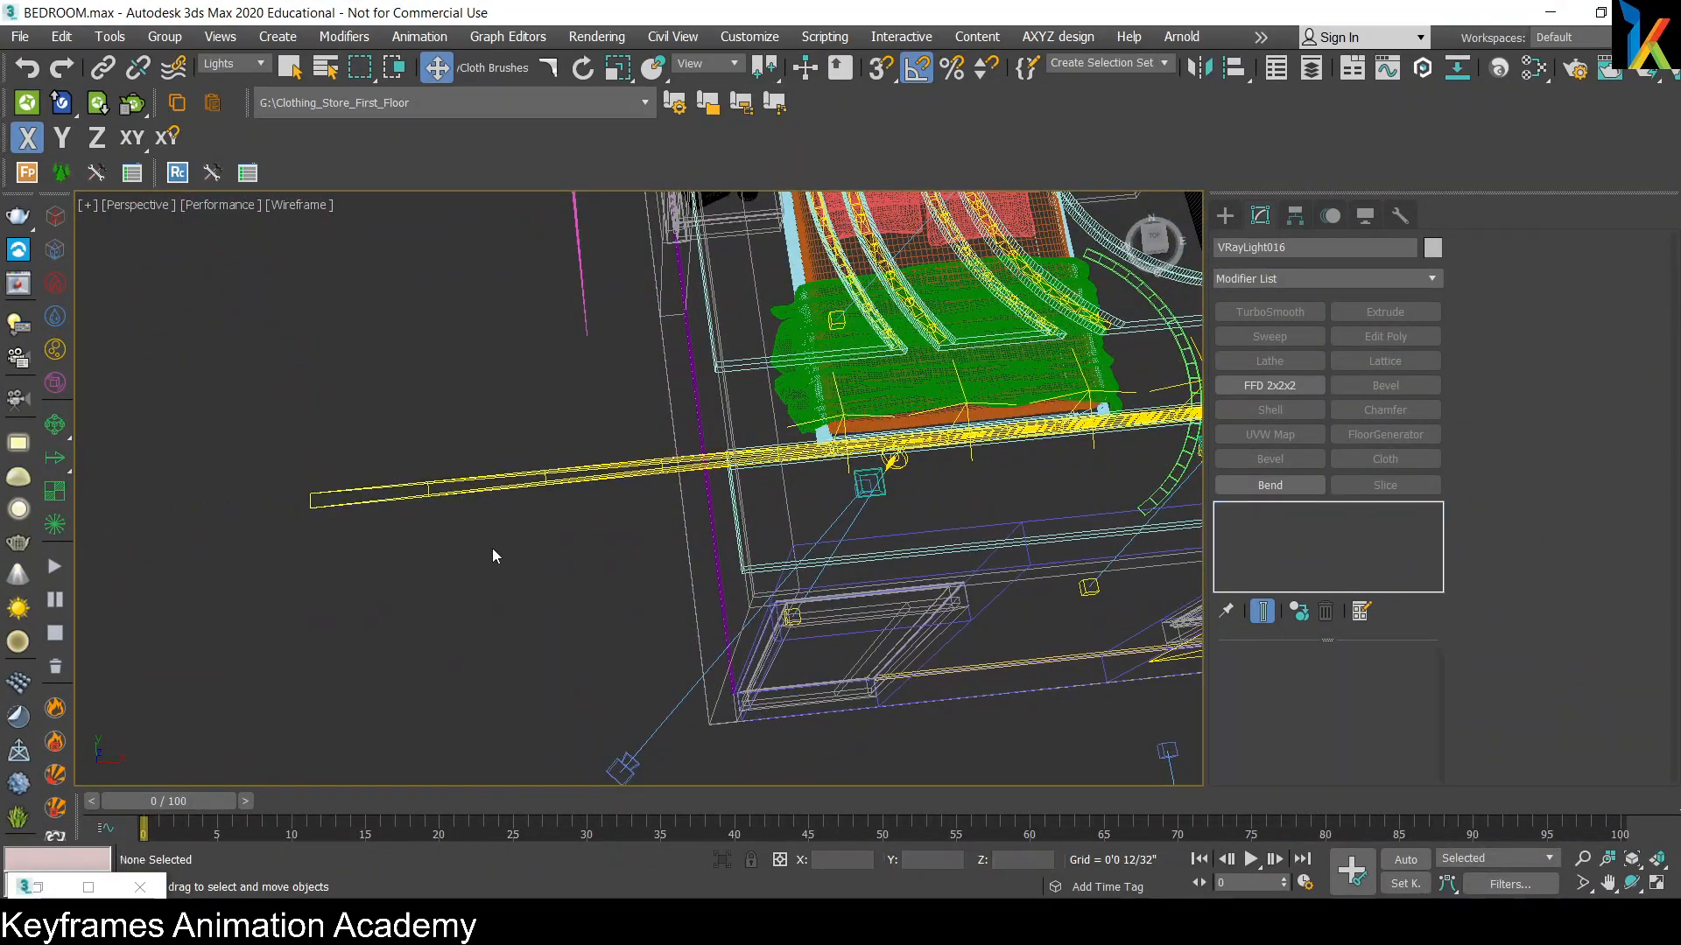
middle_drag(1105, 435, 858, 442)
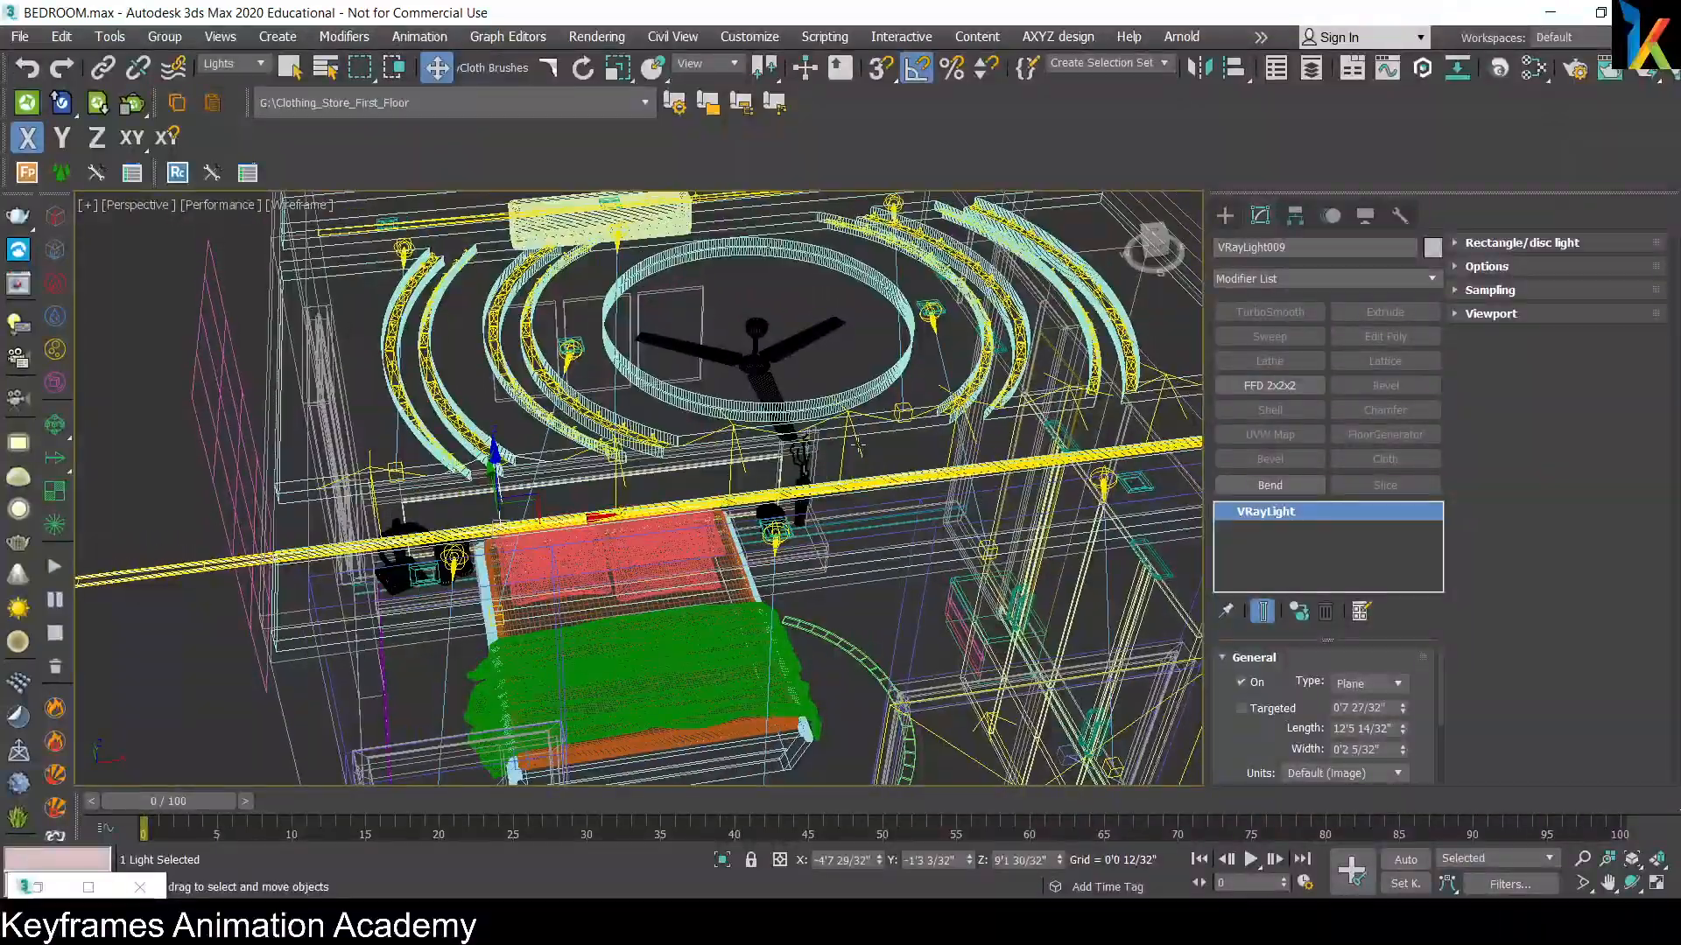
click(857, 450)
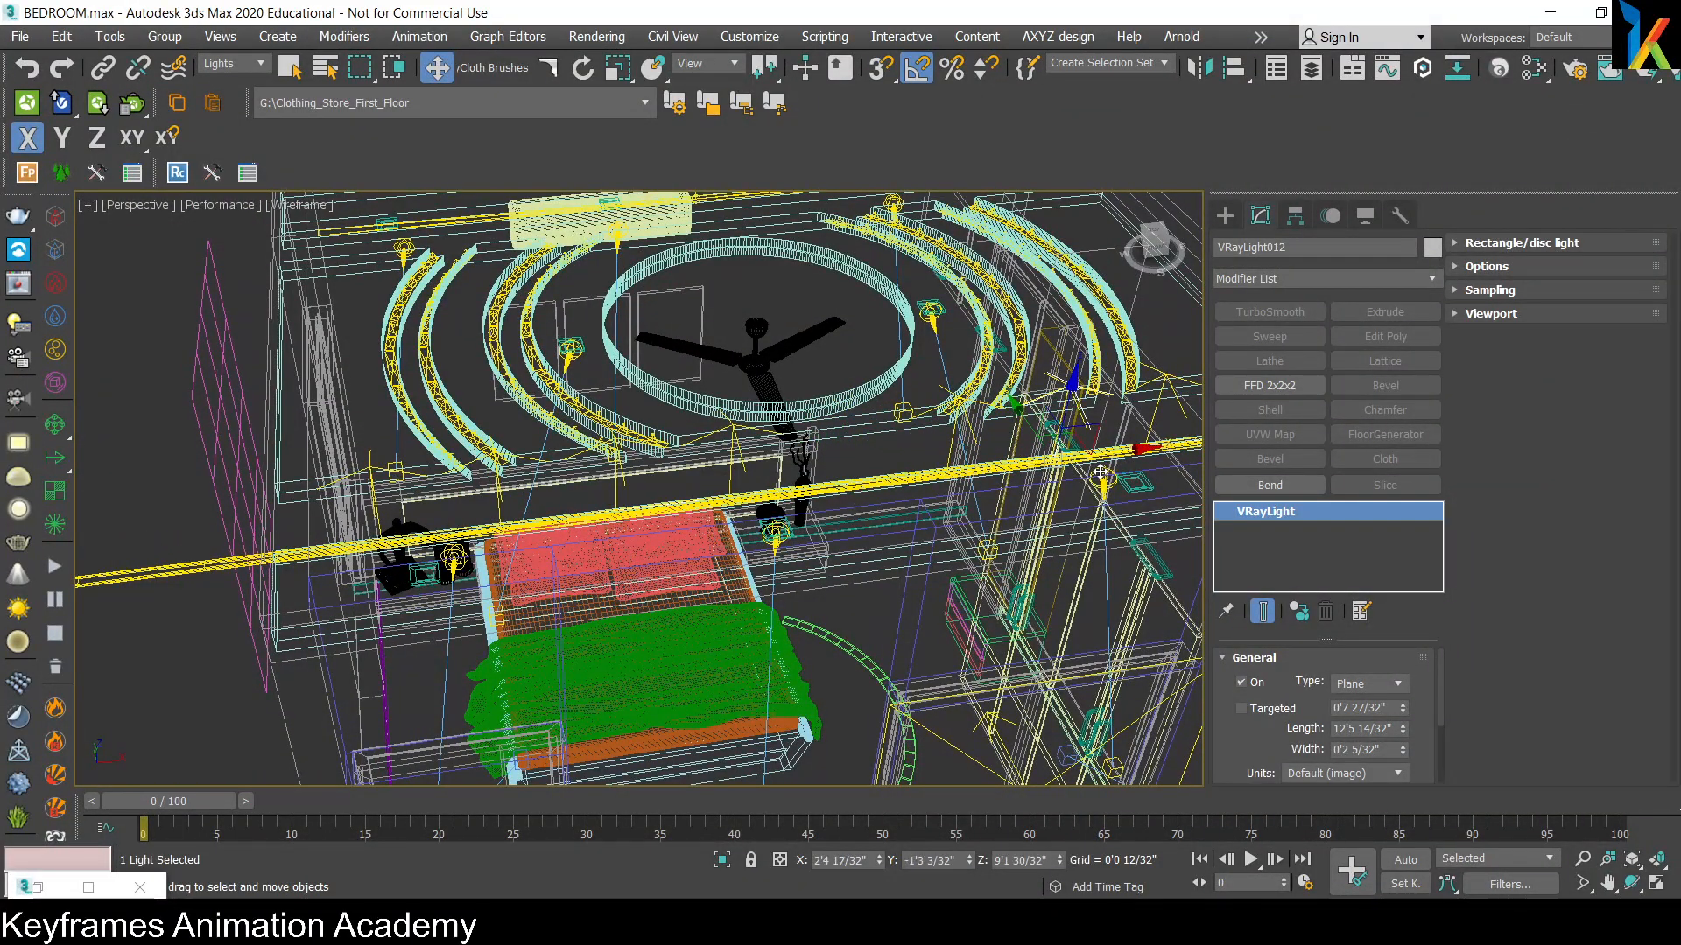
Step: Select the whole row of V-Ray plane lights in the straight cove near the bed's foot from a side angle
scroll(907, 586, down, 3)
alt+middle_drag(907, 586, 1117, 481)
drag(925, 383, 832, 465)
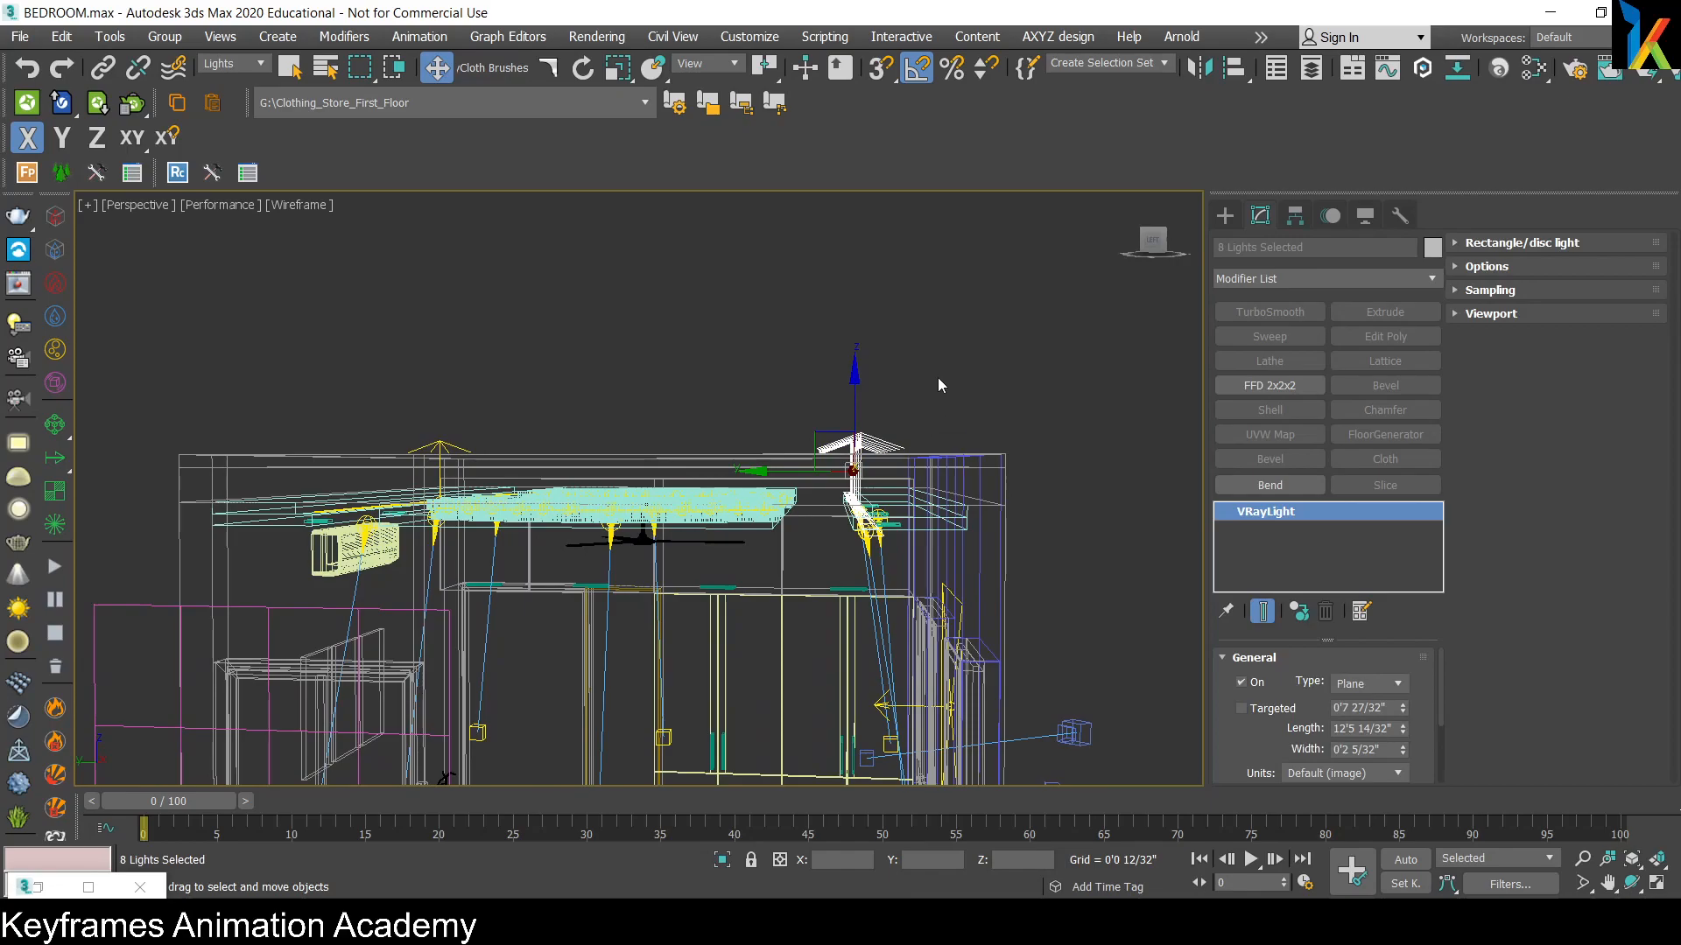
Step: Examine the ceiling lights from above in the wireframe Perspective view and select a plane light in the curved cove beside the fan
click(980, 343)
alt+middle_drag(980, 343, 938, 481)
alt+middle_drag(938, 482, 700, 530)
middle_drag(700, 529, 841, 439)
scroll(602, 453, up, 6)
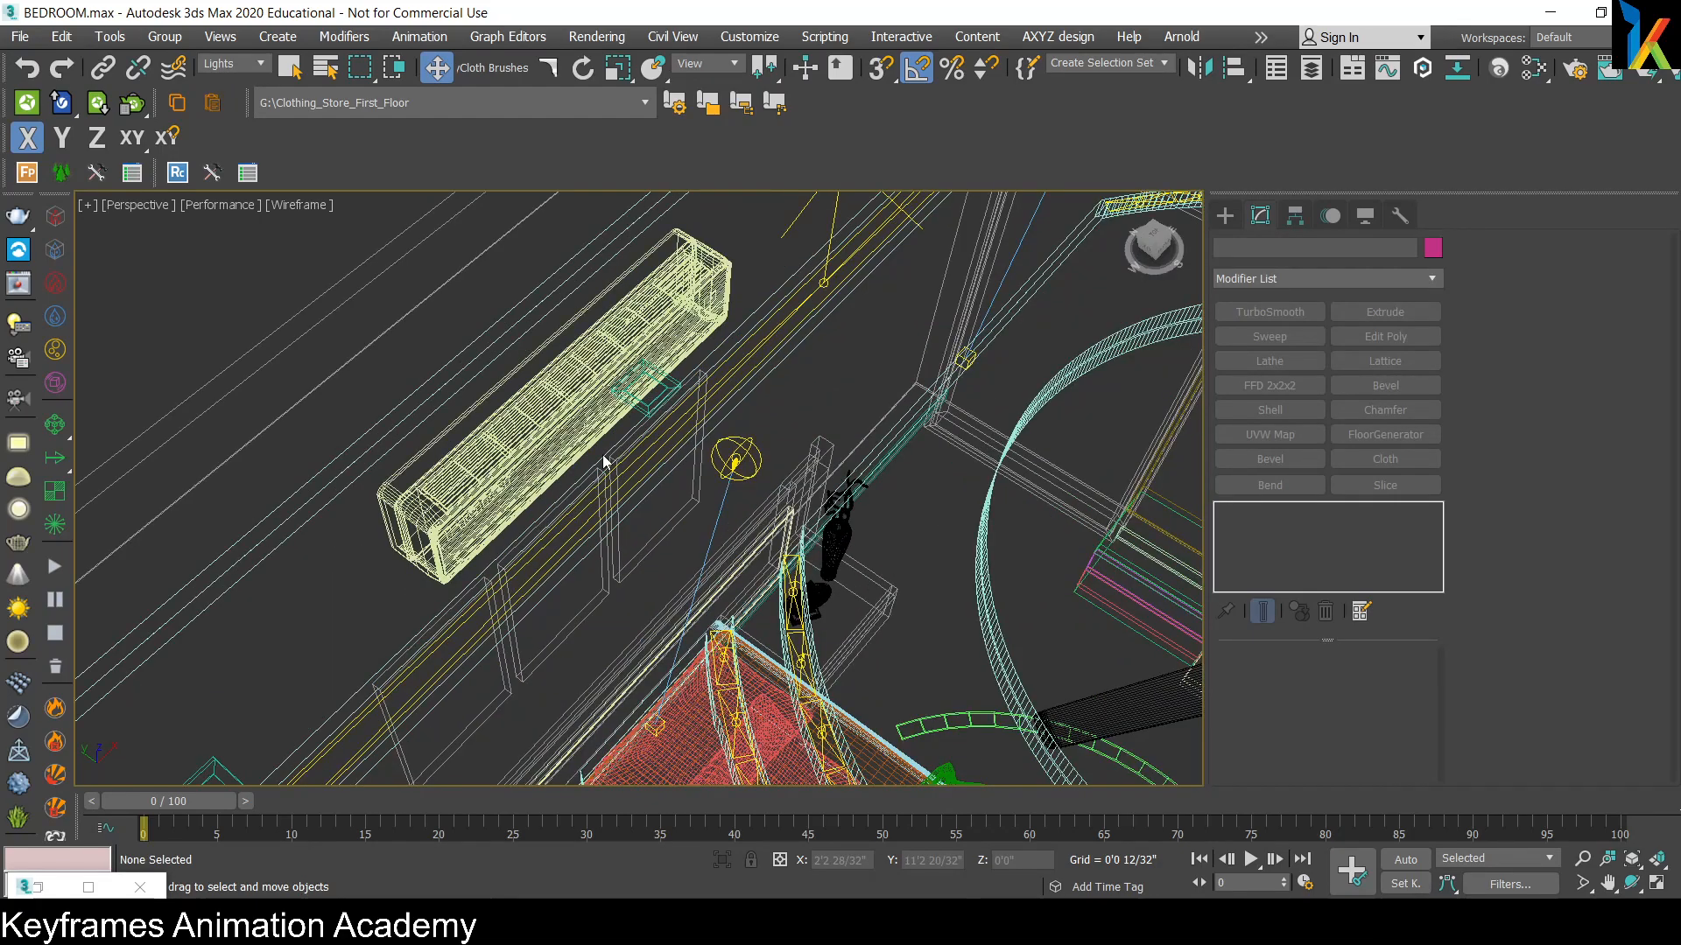
scroll(769, 571, down, 6)
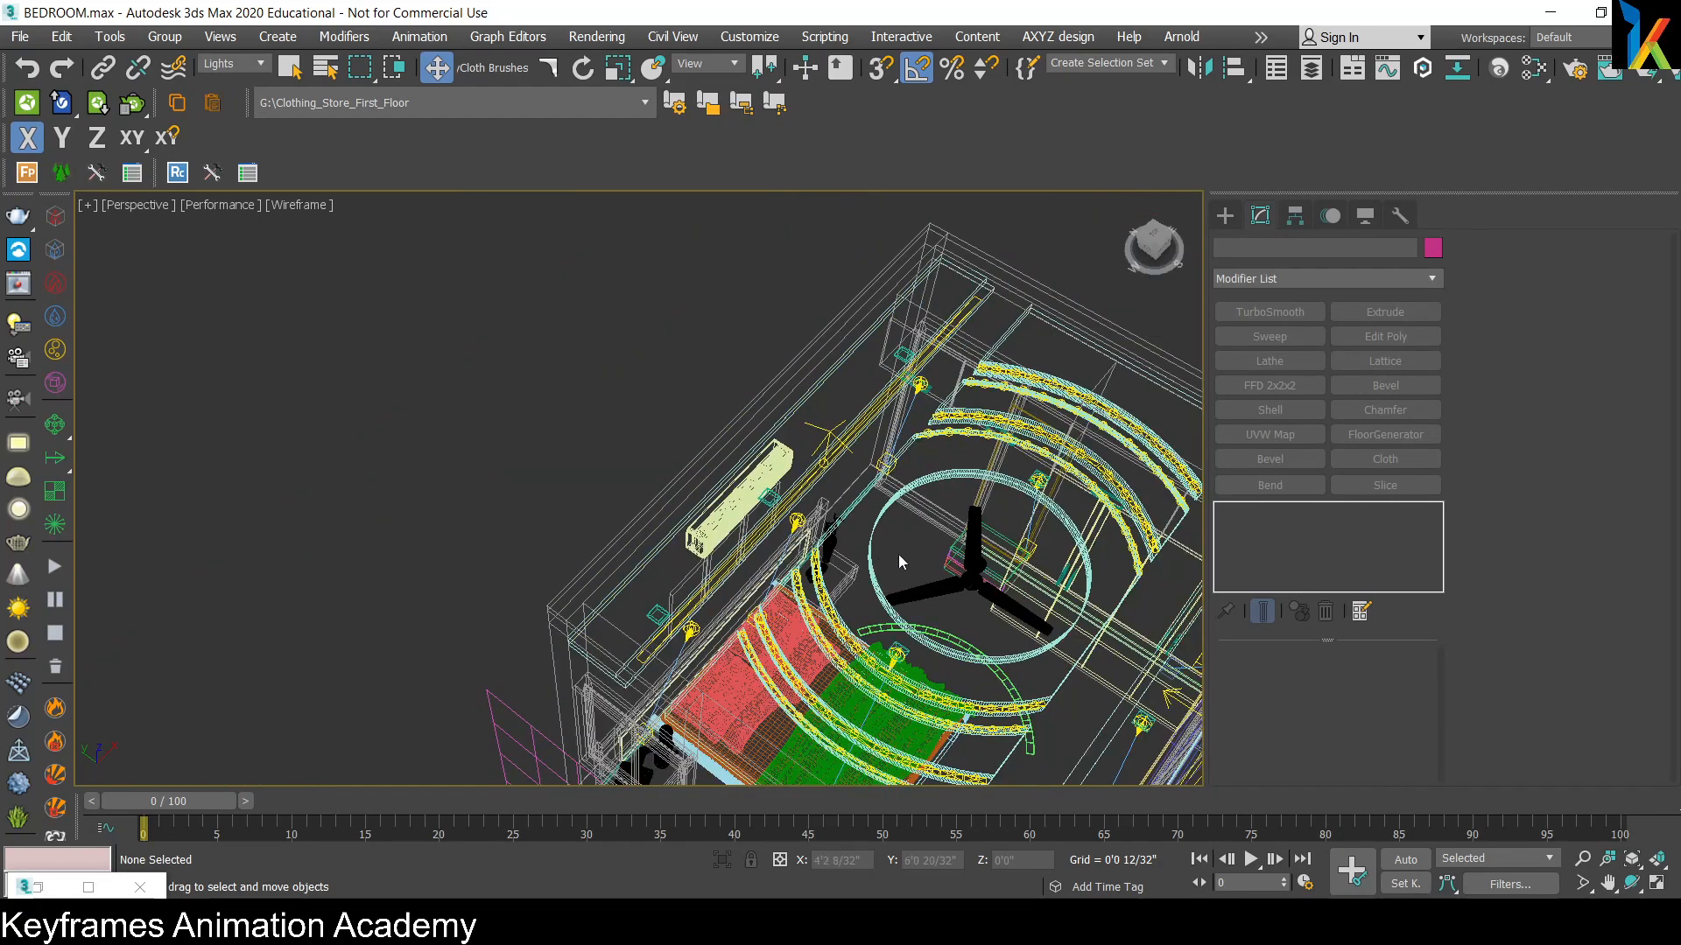
alt+middle_drag(895, 555, 770, 546)
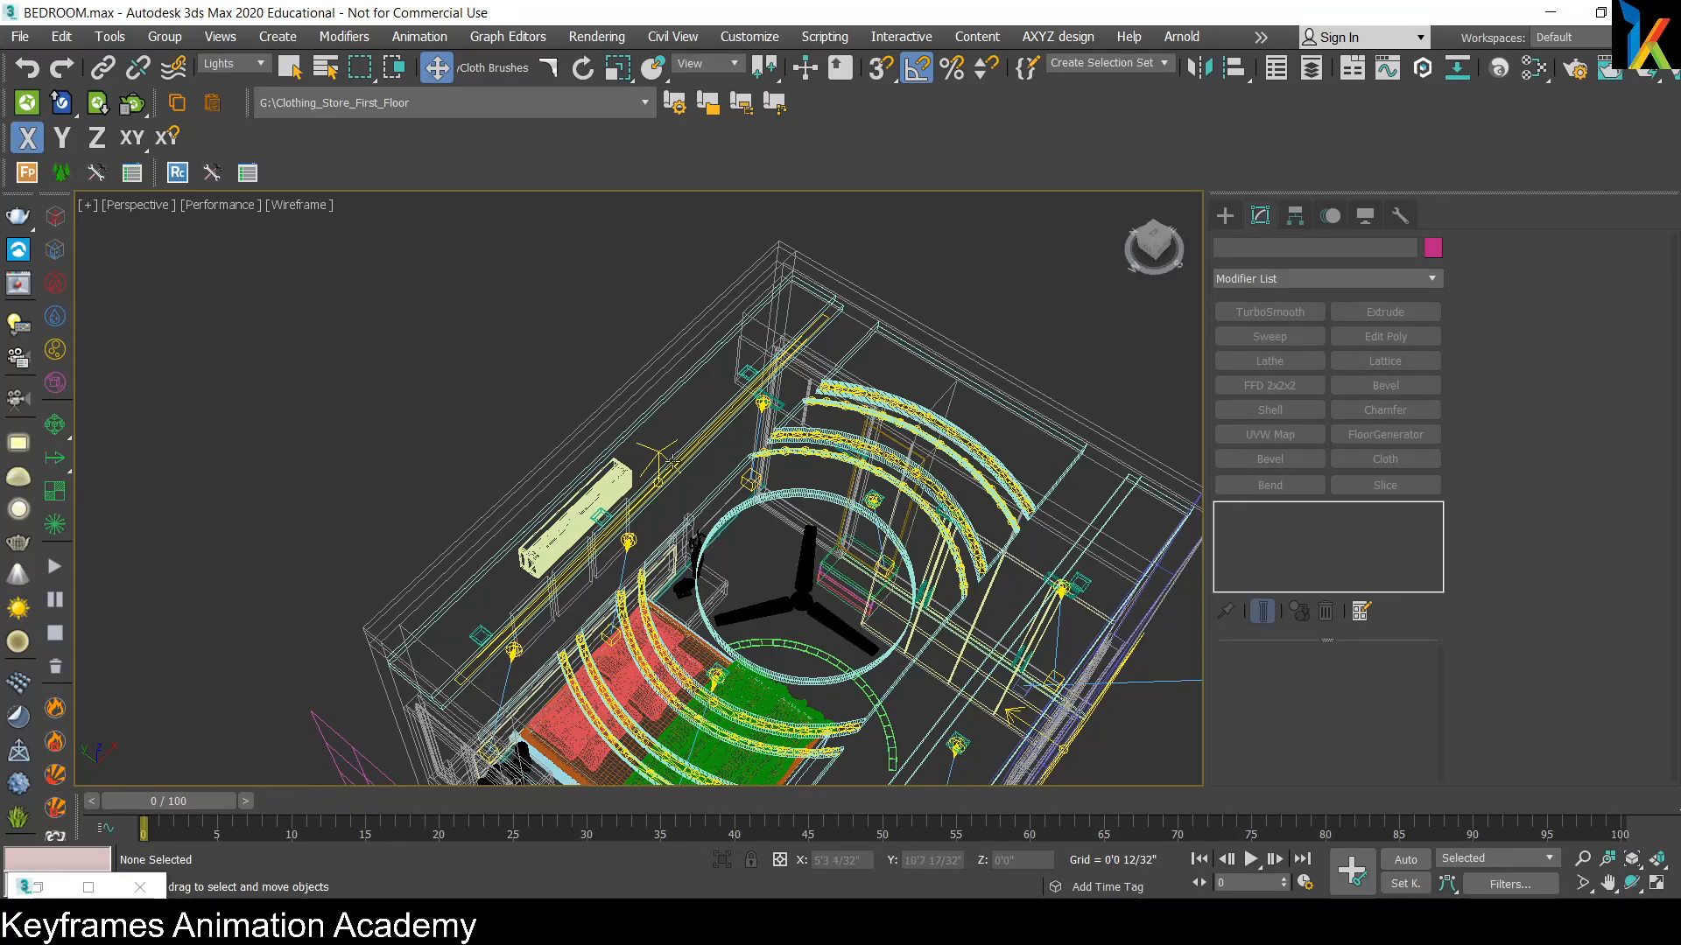
scroll(672, 461, up, 6)
click(628, 439)
scroll(867, 583, down, 3)
middle_drag(989, 582, 746, 346)
scroll(746, 346, down, 3)
middle_drag(693, 764, 710, 557)
click(884, 565)
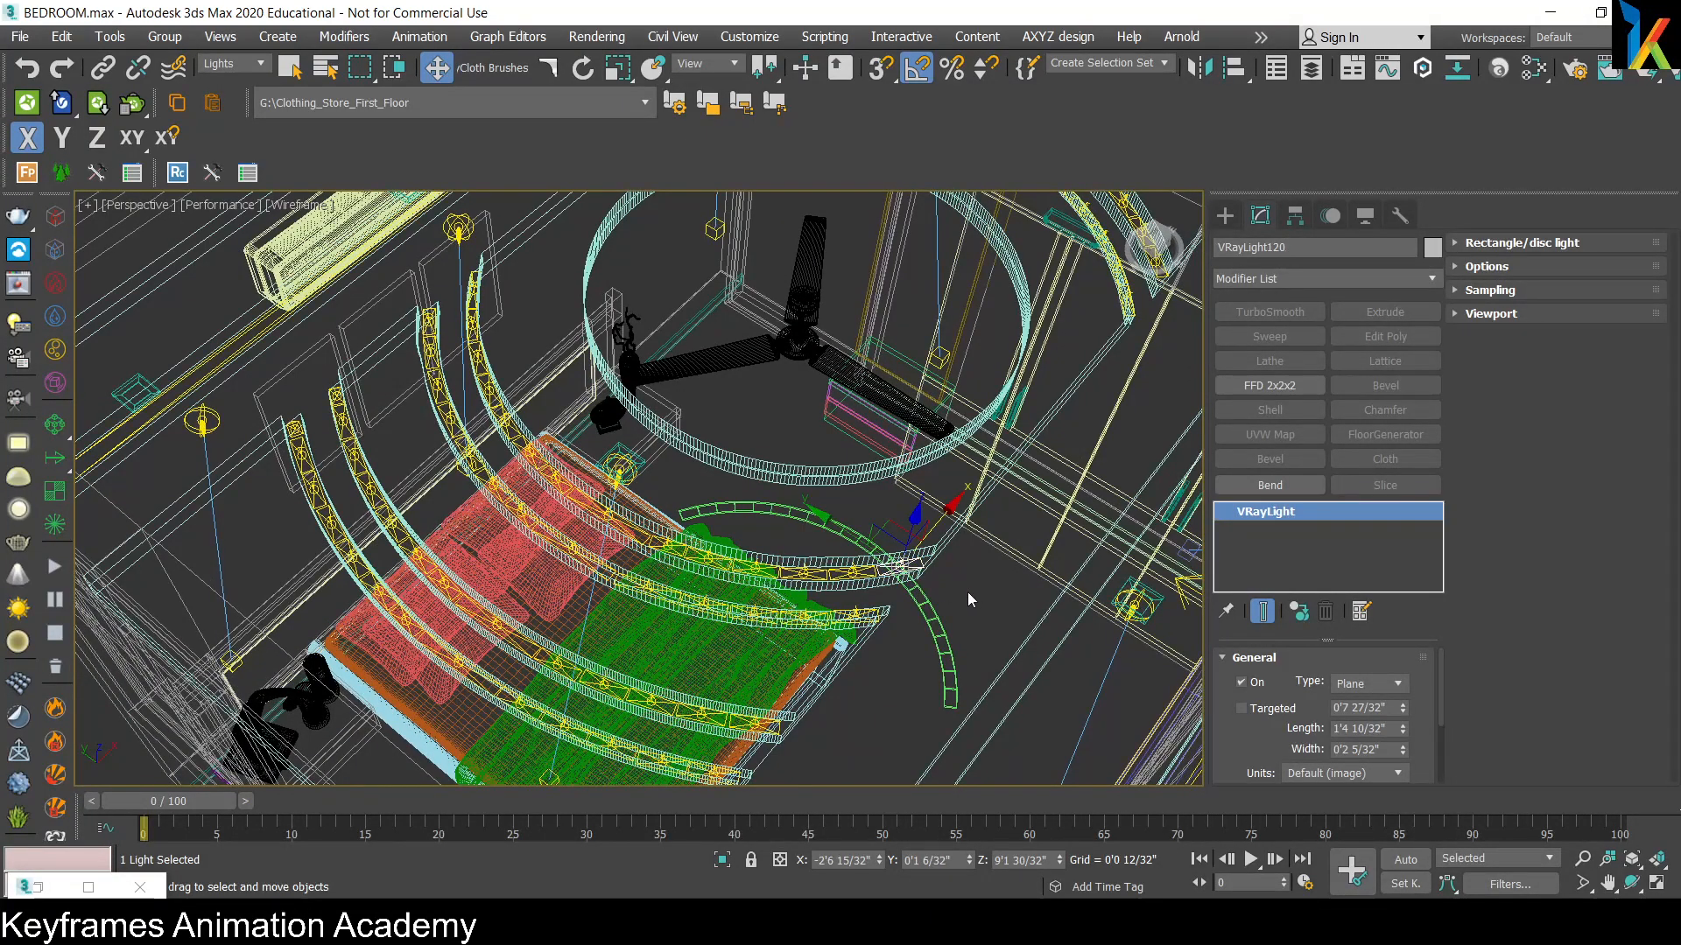
Step: Delete all the small V-Ray plane lights from the curved ceiling coves on both sides of the fan in the Top view
key(t)
middle_drag(570, 532, 717, 400)
scroll(675, 429, down, 3)
drag(717, 401, 723, 418)
key(Delete)
middle_drag(581, 485, 581, 436)
drag(639, 578, 721, 667)
key(Delete)
key(Delete)
drag(484, 376, 552, 585)
middle_drag(614, 585, 551, 586)
drag(1116, 642, 938, 527)
key(Delete)
middle_drag(939, 473, 877, 576)
drag(1046, 490, 884, 564)
key(Delete)
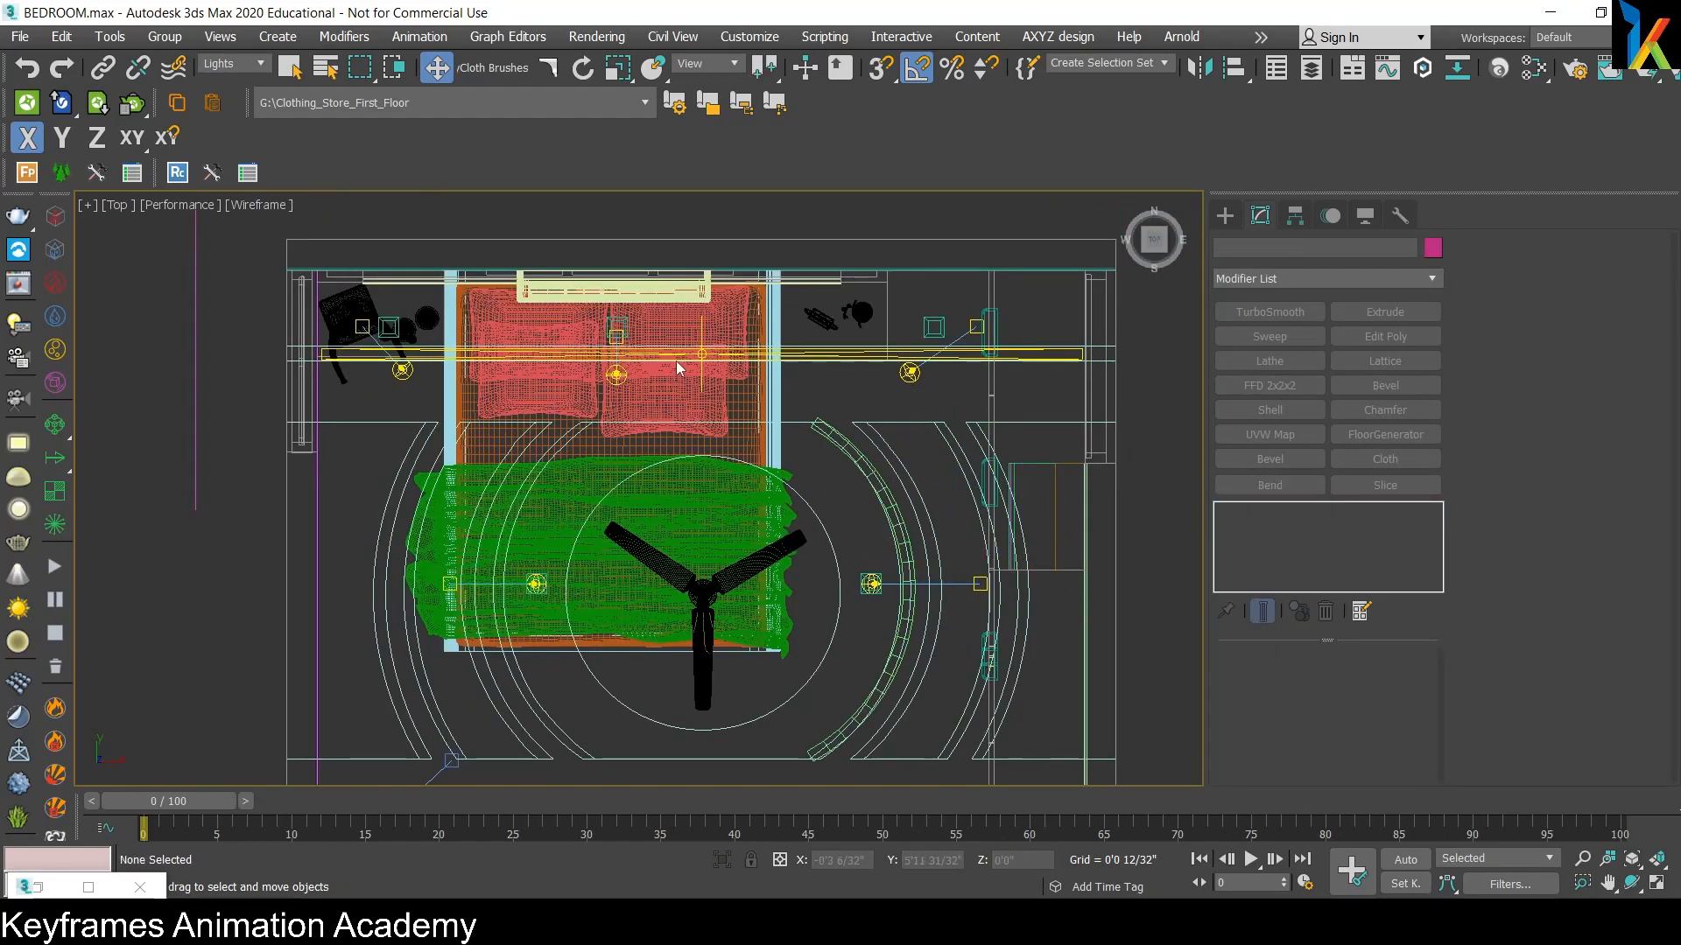
Step: Limit selection to shapes, isolate the false ceiling shape and start the Arc tool
click(235, 63)
click(842, 440)
scroll(844, 437, up, 8)
click(1225, 215)
scroll(1069, 663, down, 4)
middle_drag(1069, 663, 766, 350)
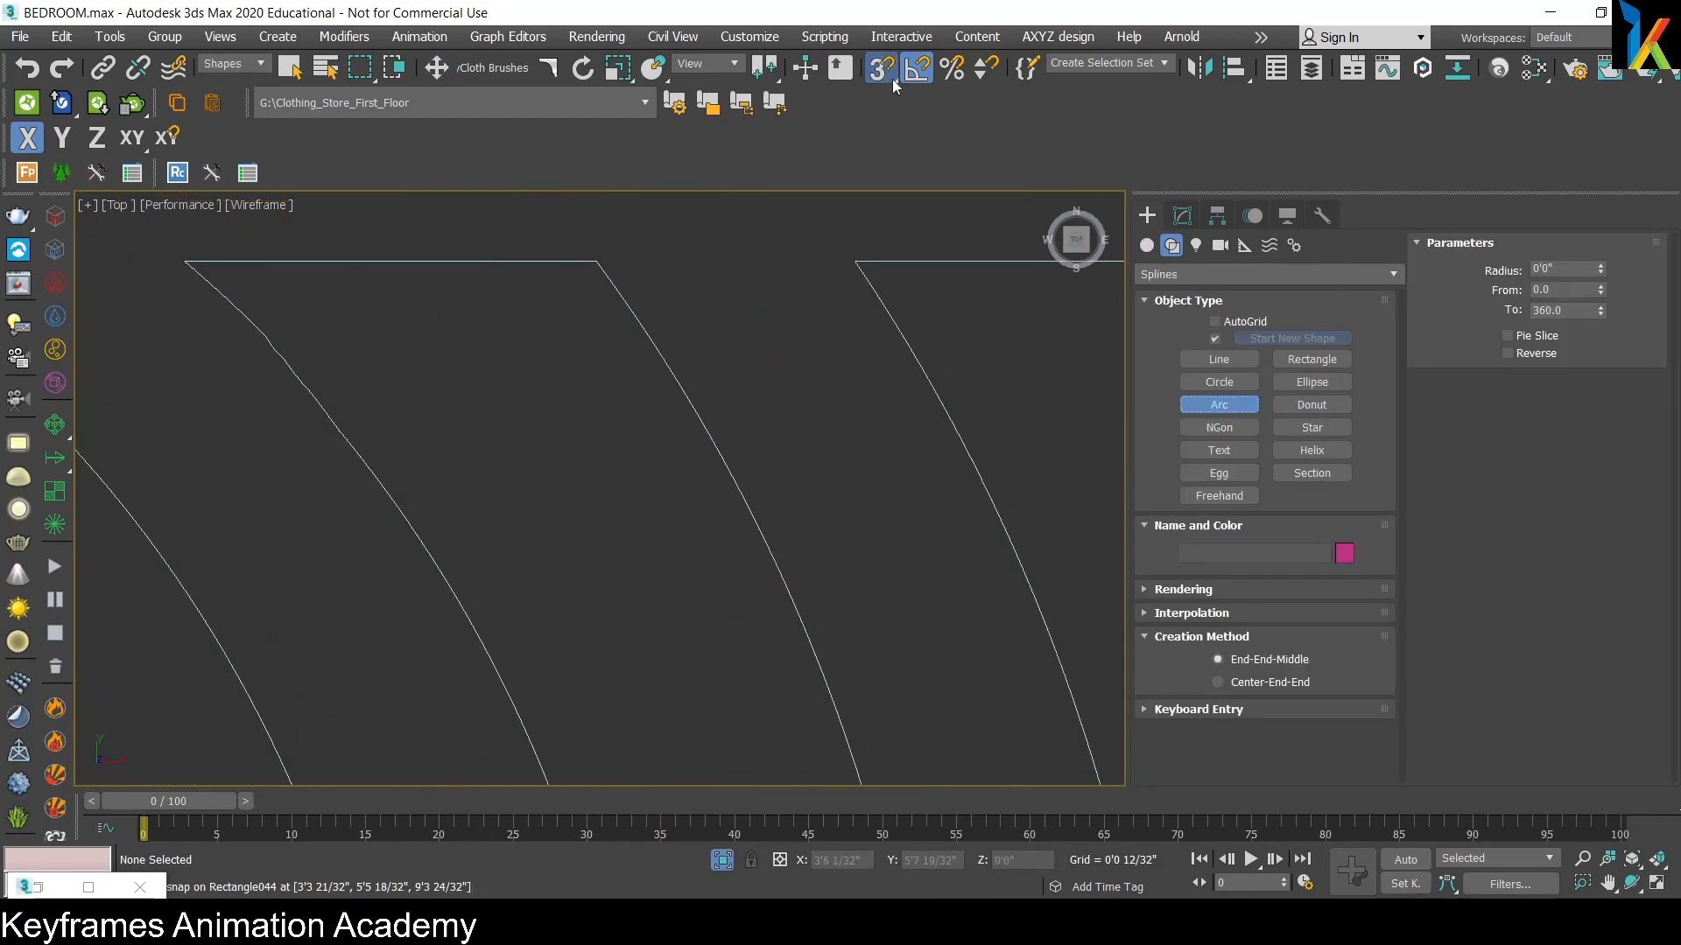
Step: Switch snapping to 2.5D and review the grid and snap settings for endpoint snapping
drag(886, 74, 892, 137)
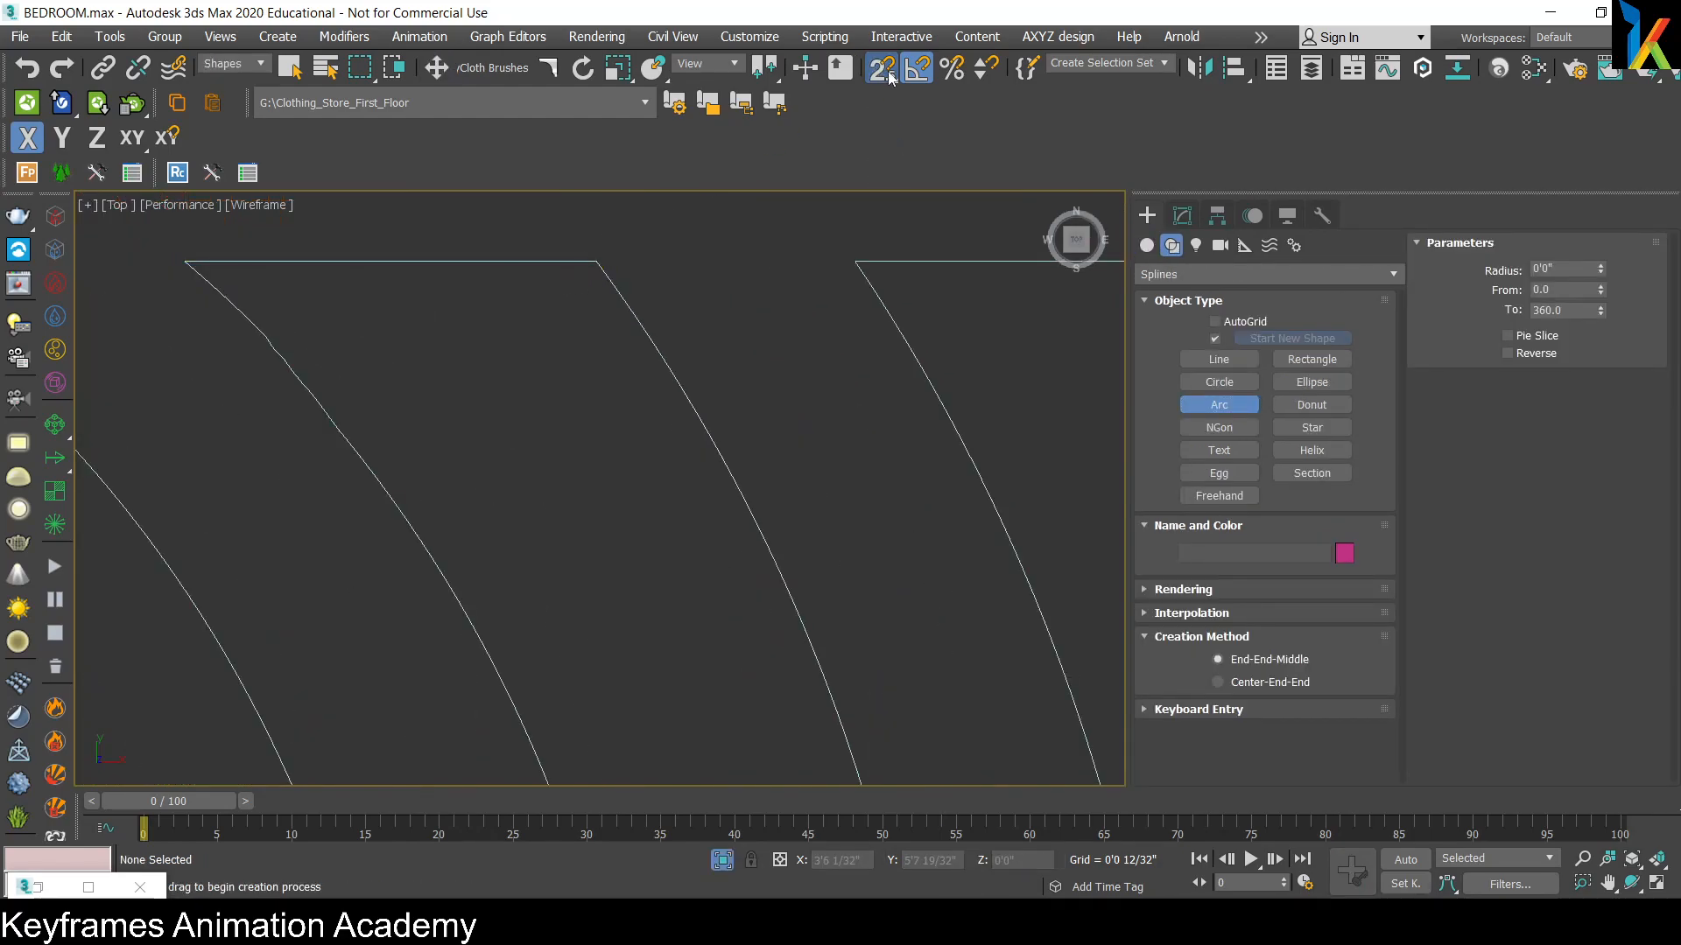
right_click(892, 78)
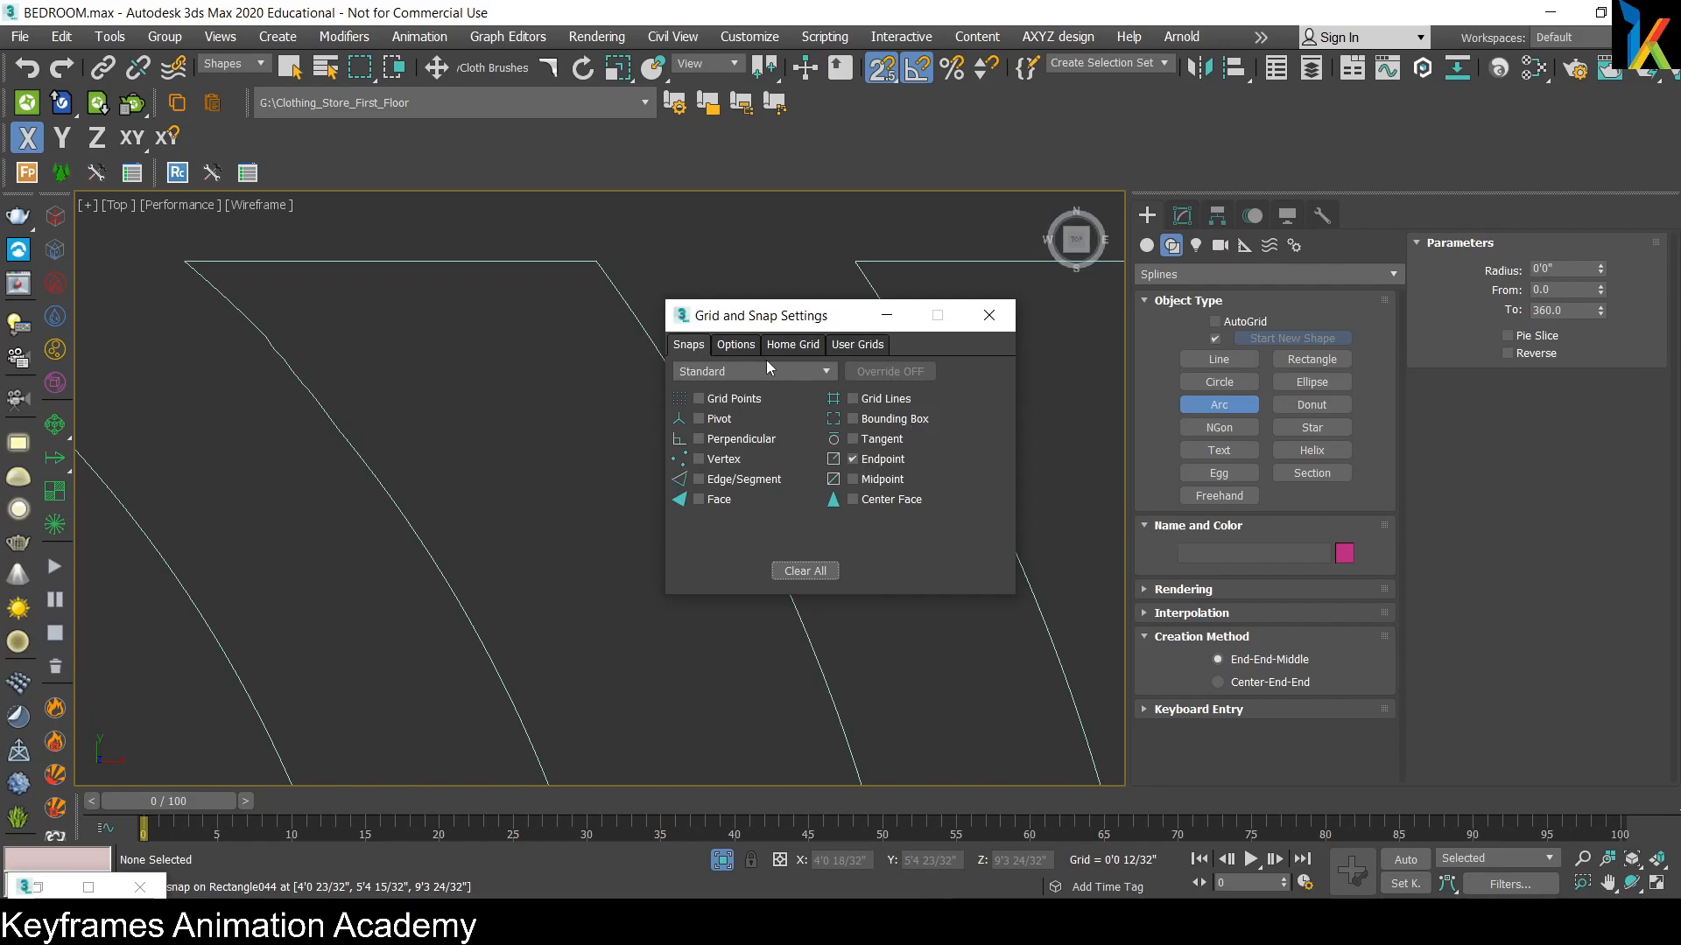
click(737, 344)
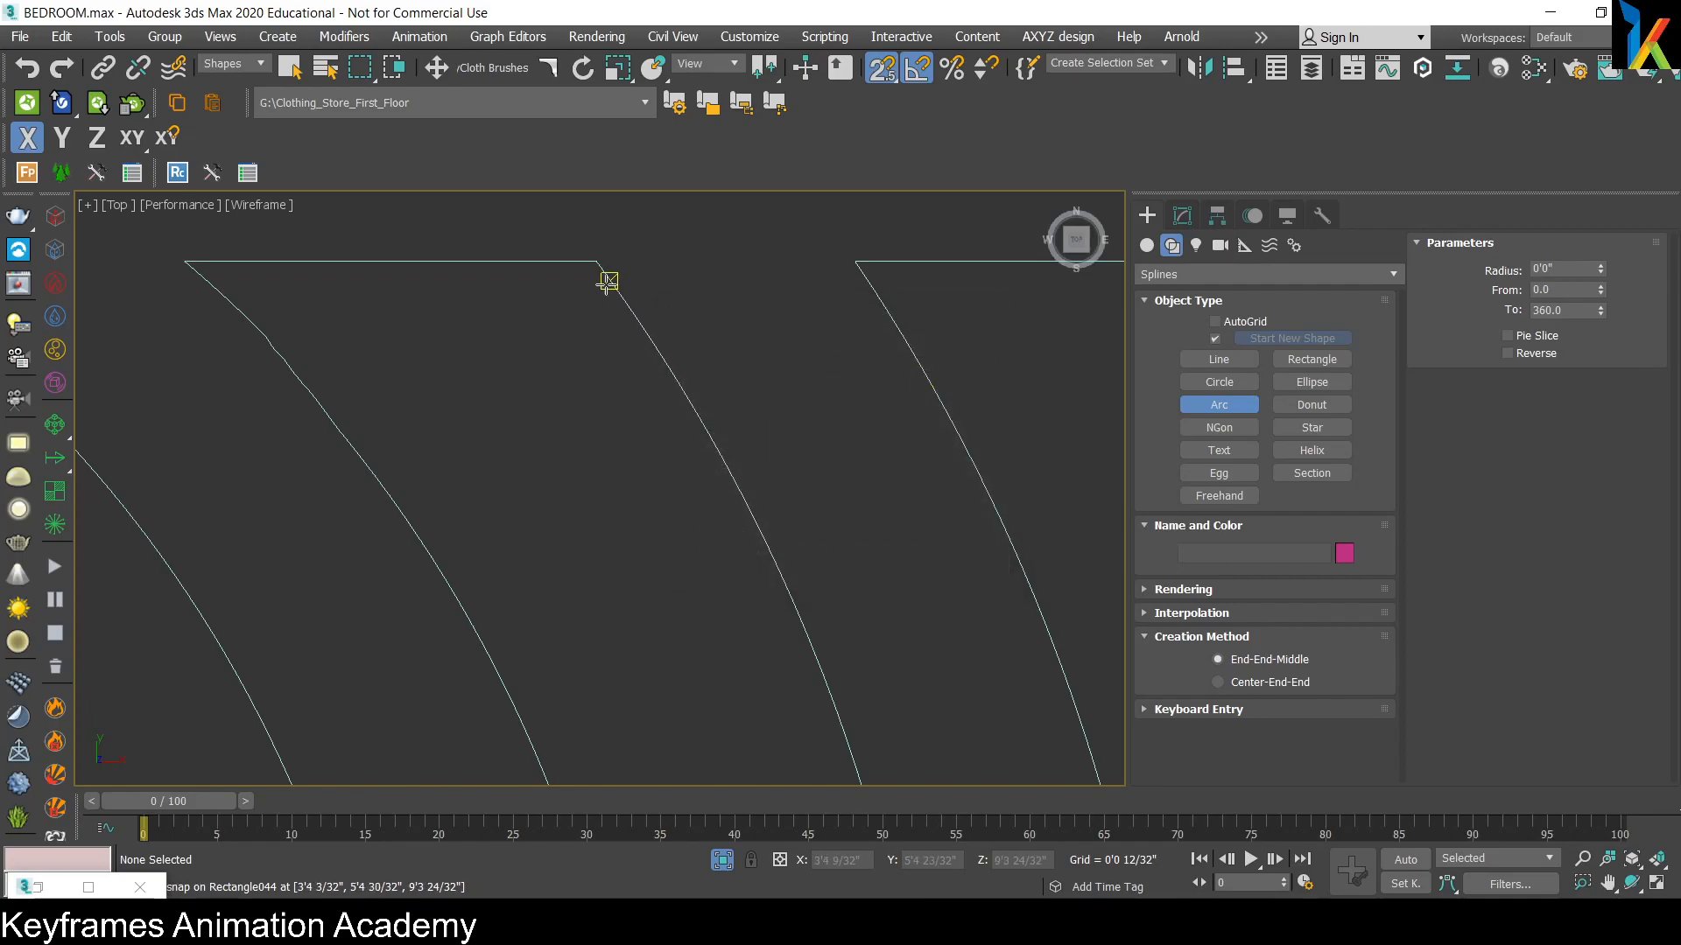
Step: Draw an arc of about 4'9" radius between the end corners of the ceiling's curved strip, following its outer curved edge
drag(596, 261, 679, 591)
right_click(723, 645)
scroll(780, 683, down, 6)
middle_drag(721, 537, 723, 483)
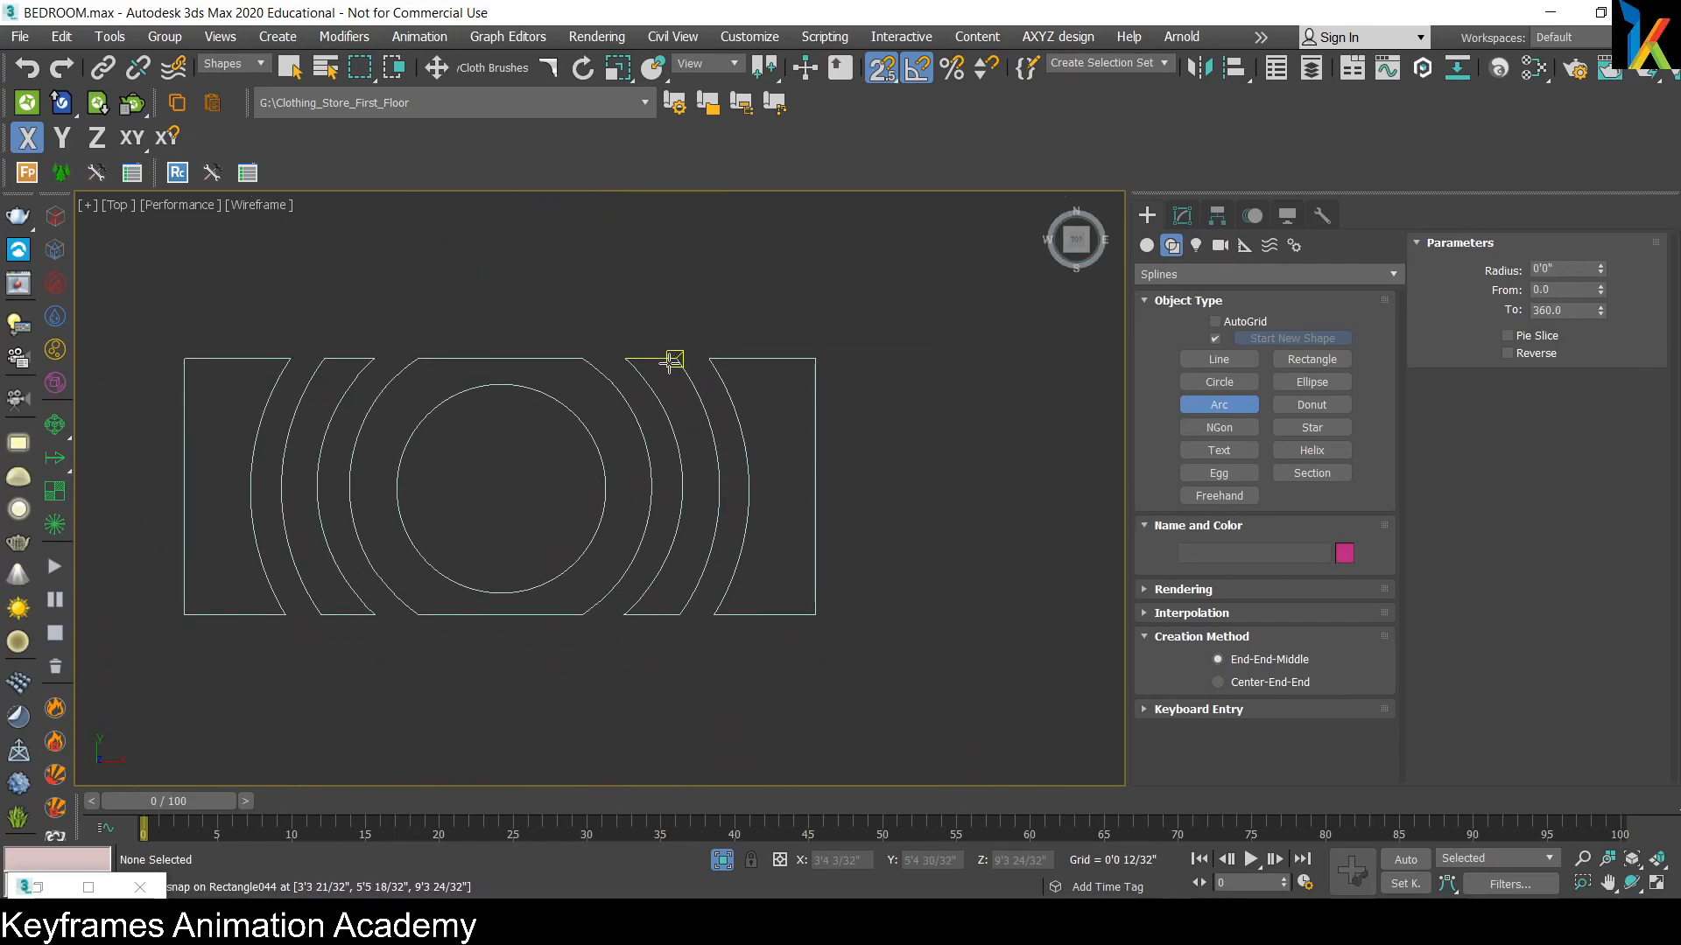
click(676, 359)
drag(676, 359, 679, 612)
click(714, 473)
drag(814, 359, 814, 615)
right_click(826, 527)
key(w)
key(s)
scroll(539, 494, up, 2)
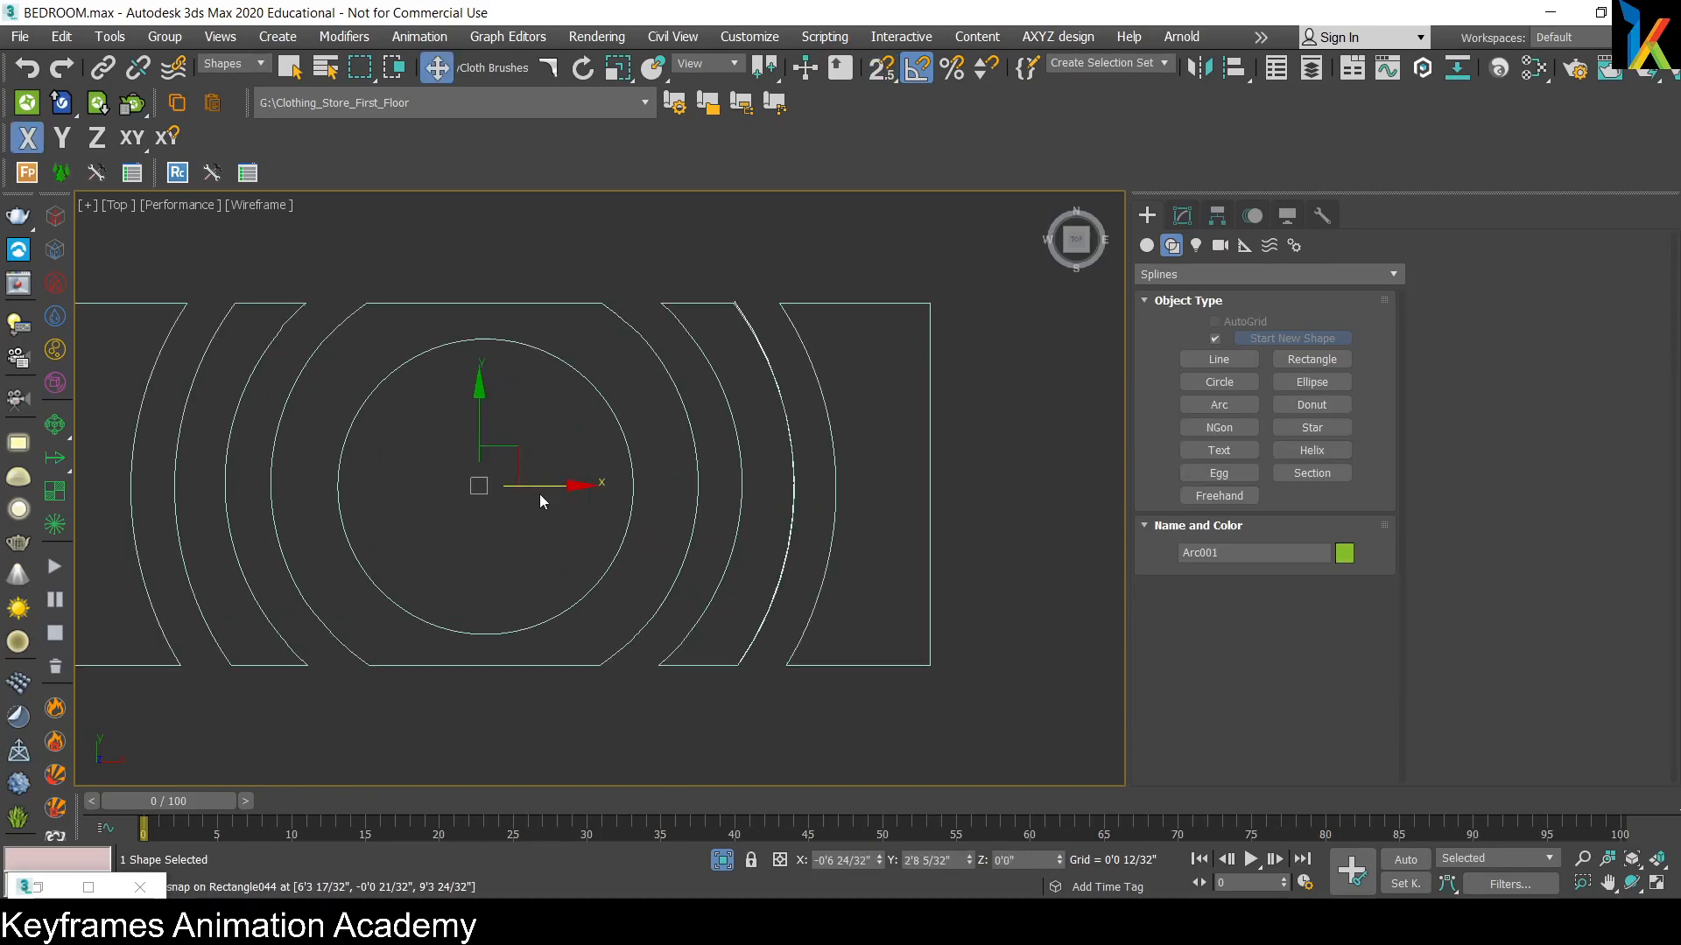
Step: Display the modifier button set and apply a Sweep modifier to the arc
click(1181, 215)
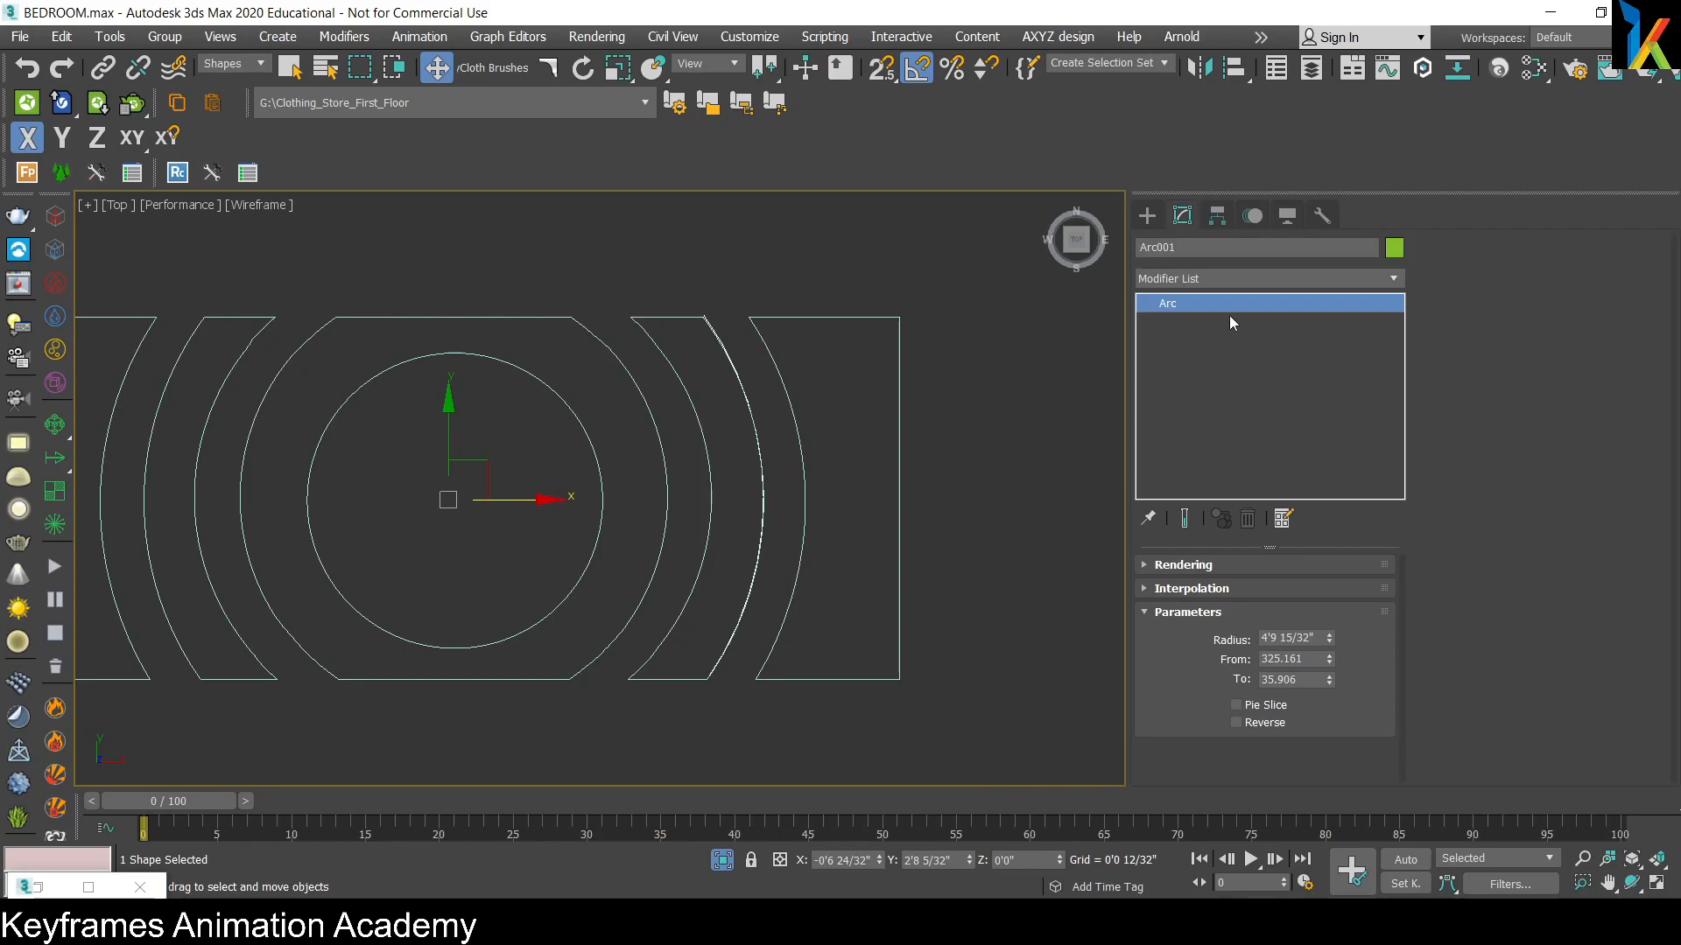
click(1206, 277)
click(1206, 277)
click(1285, 519)
click(1308, 564)
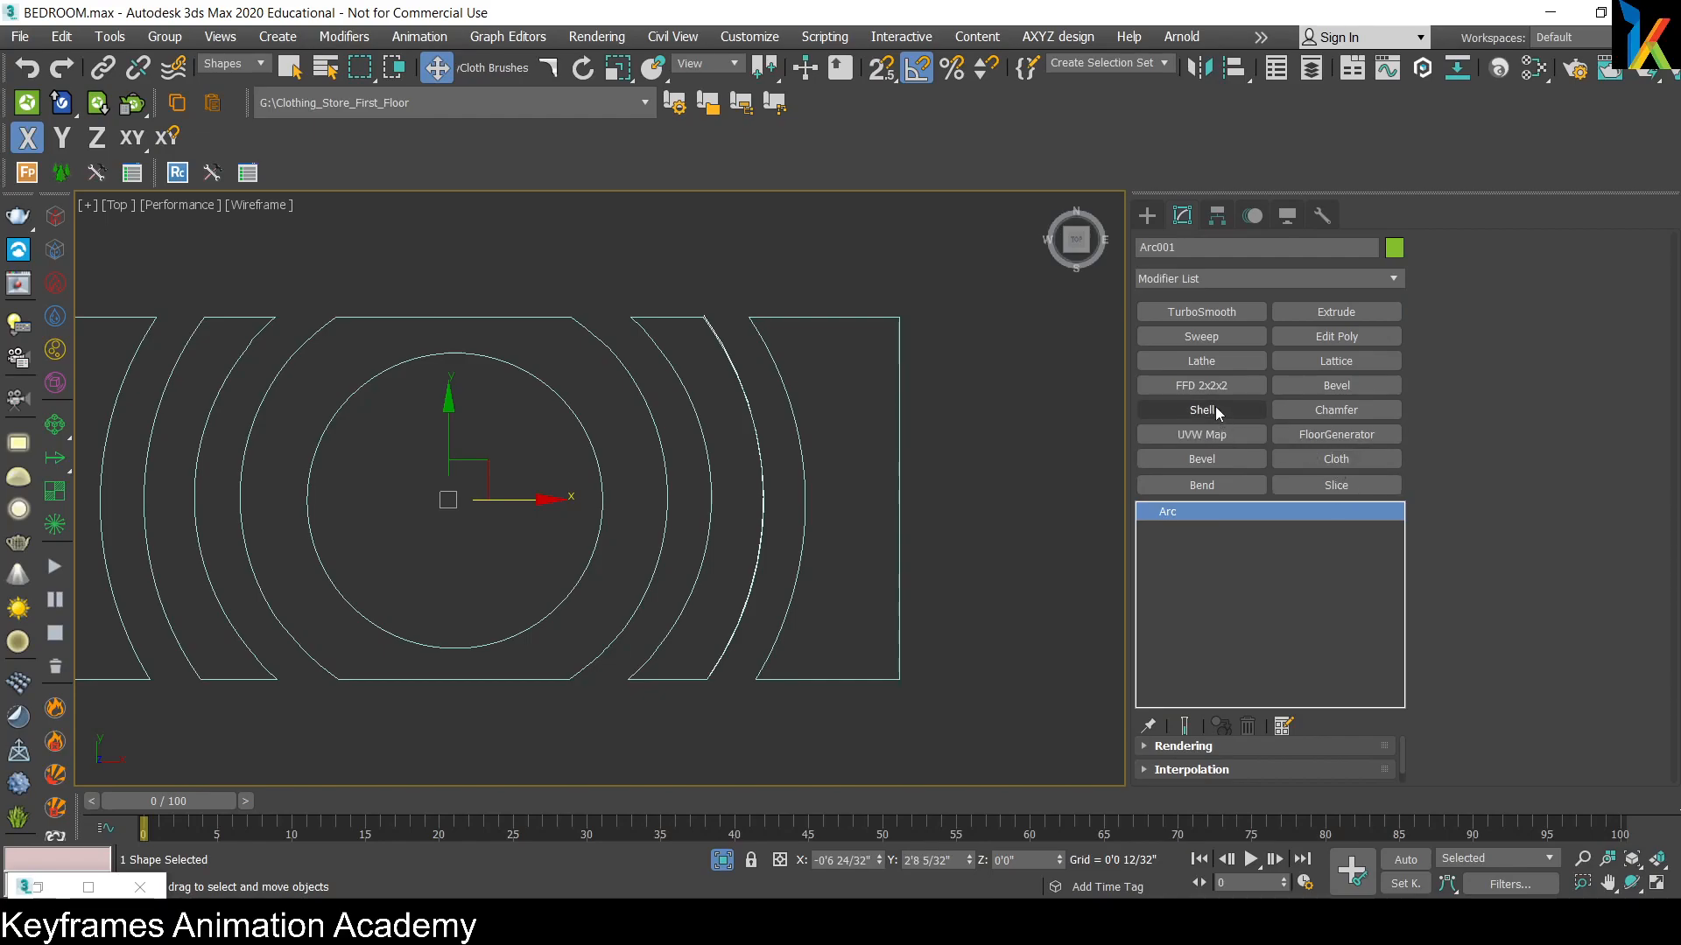
click(1204, 338)
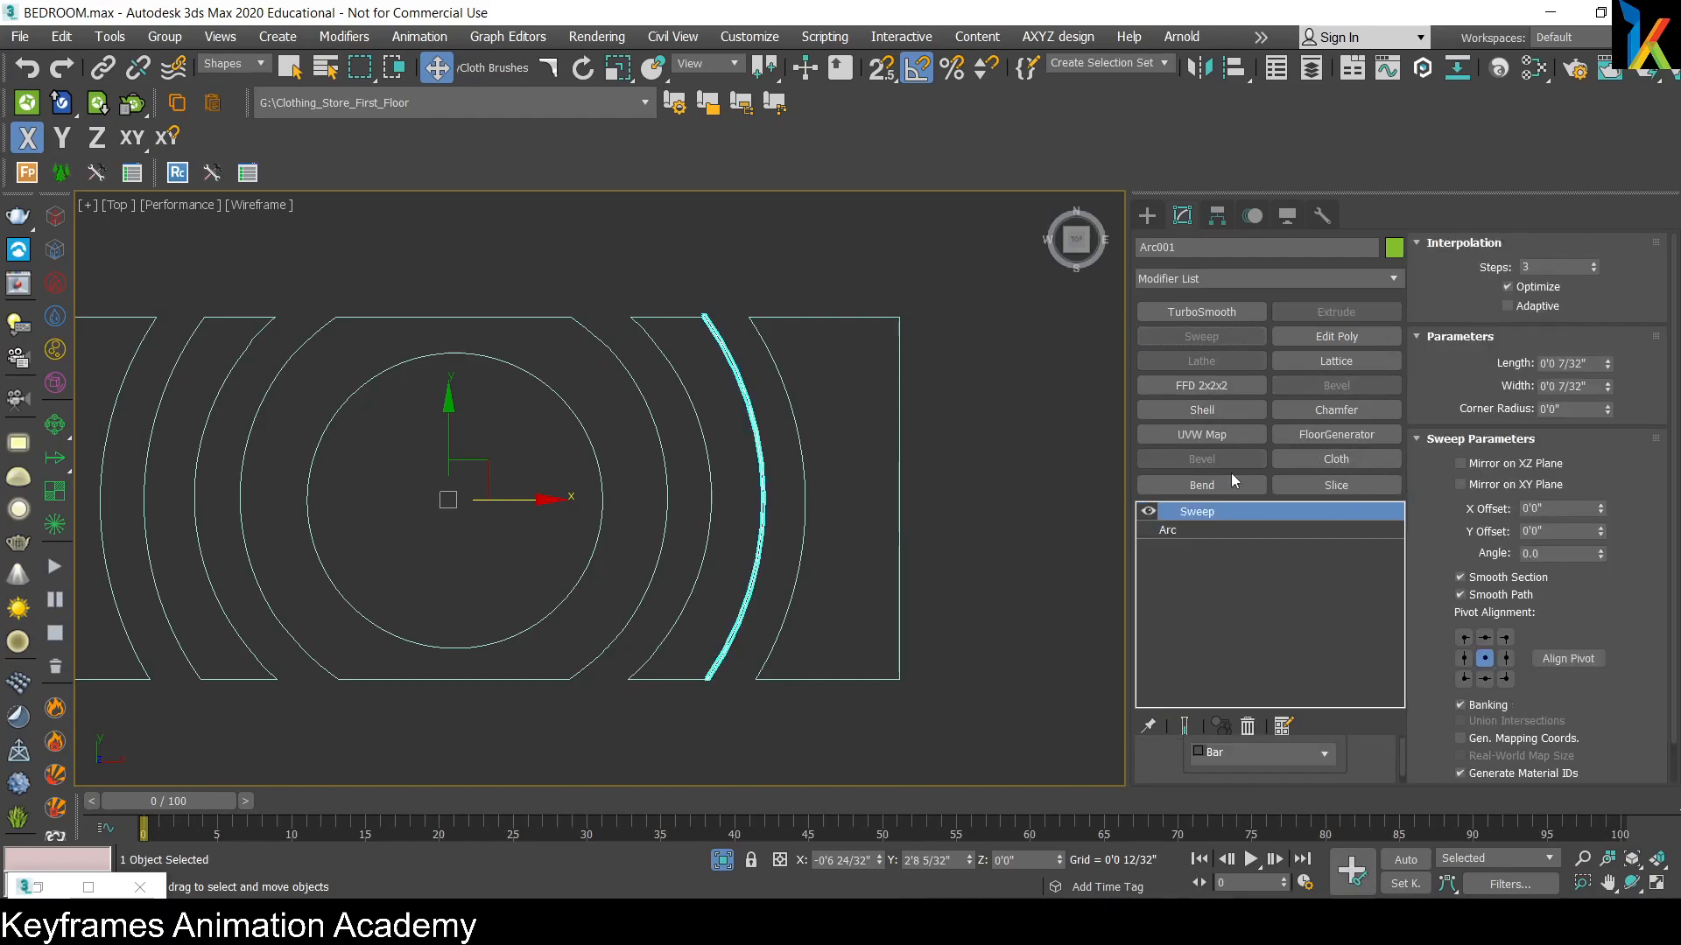
Step: Set the Bar sweep's width to 0'2 17/32" and compare pivot alignments, finishing with the bottom-left one
click(1464, 679)
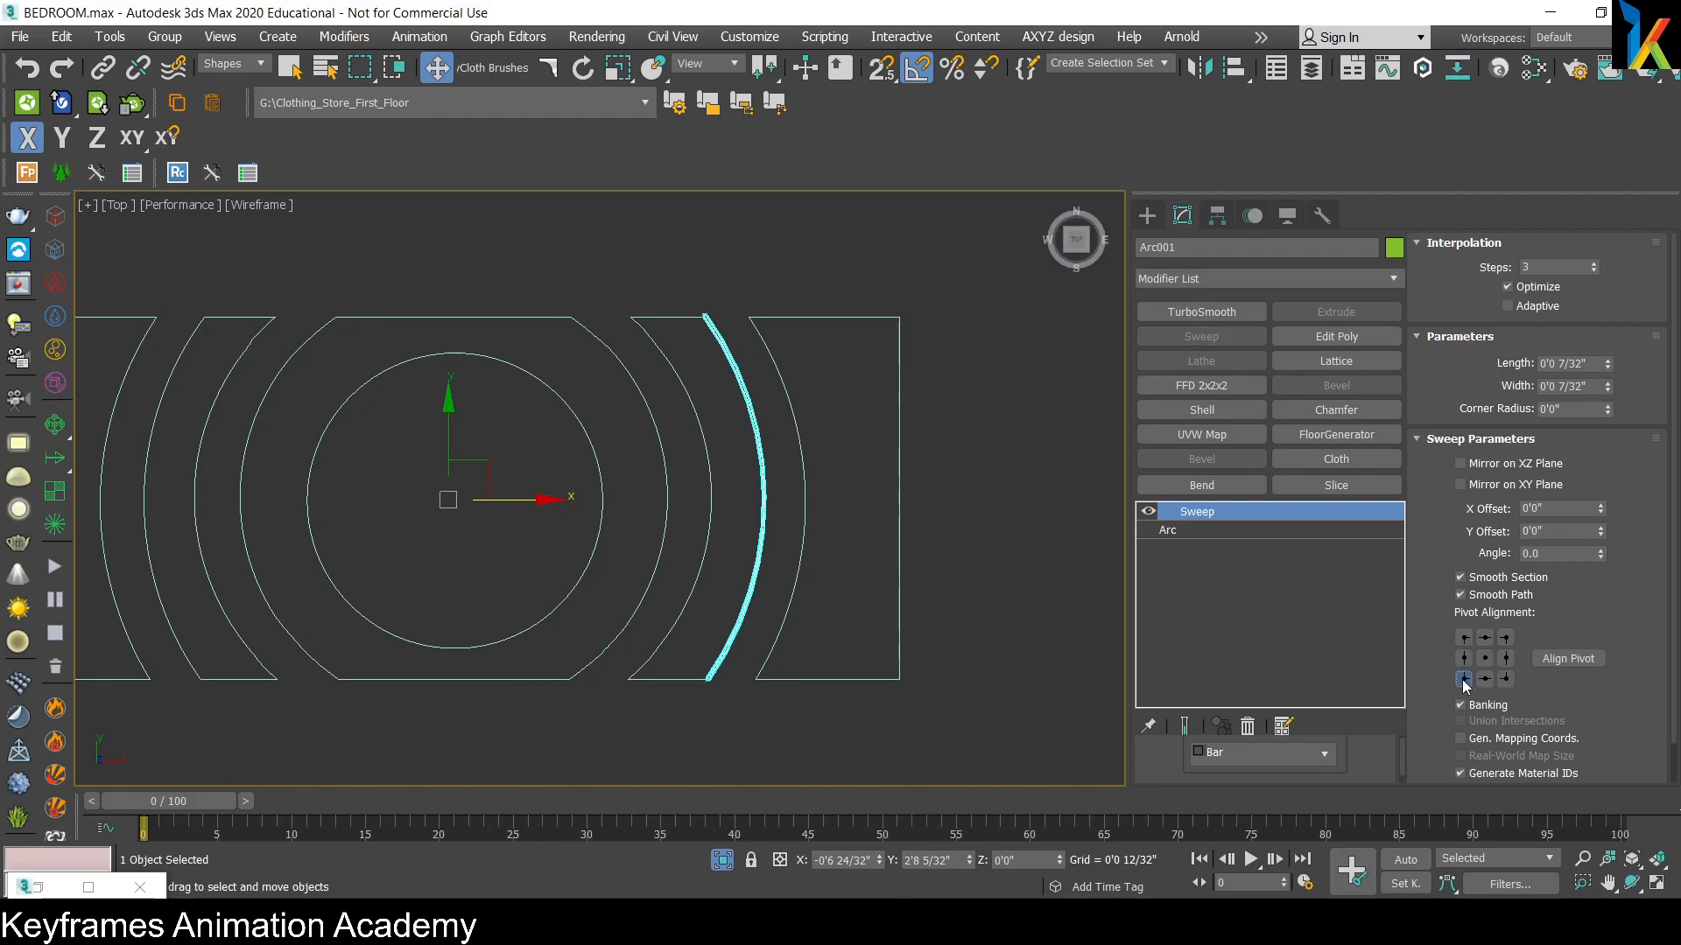
drag(1606, 390, 1606, 351)
scroll(852, 442, up, 5)
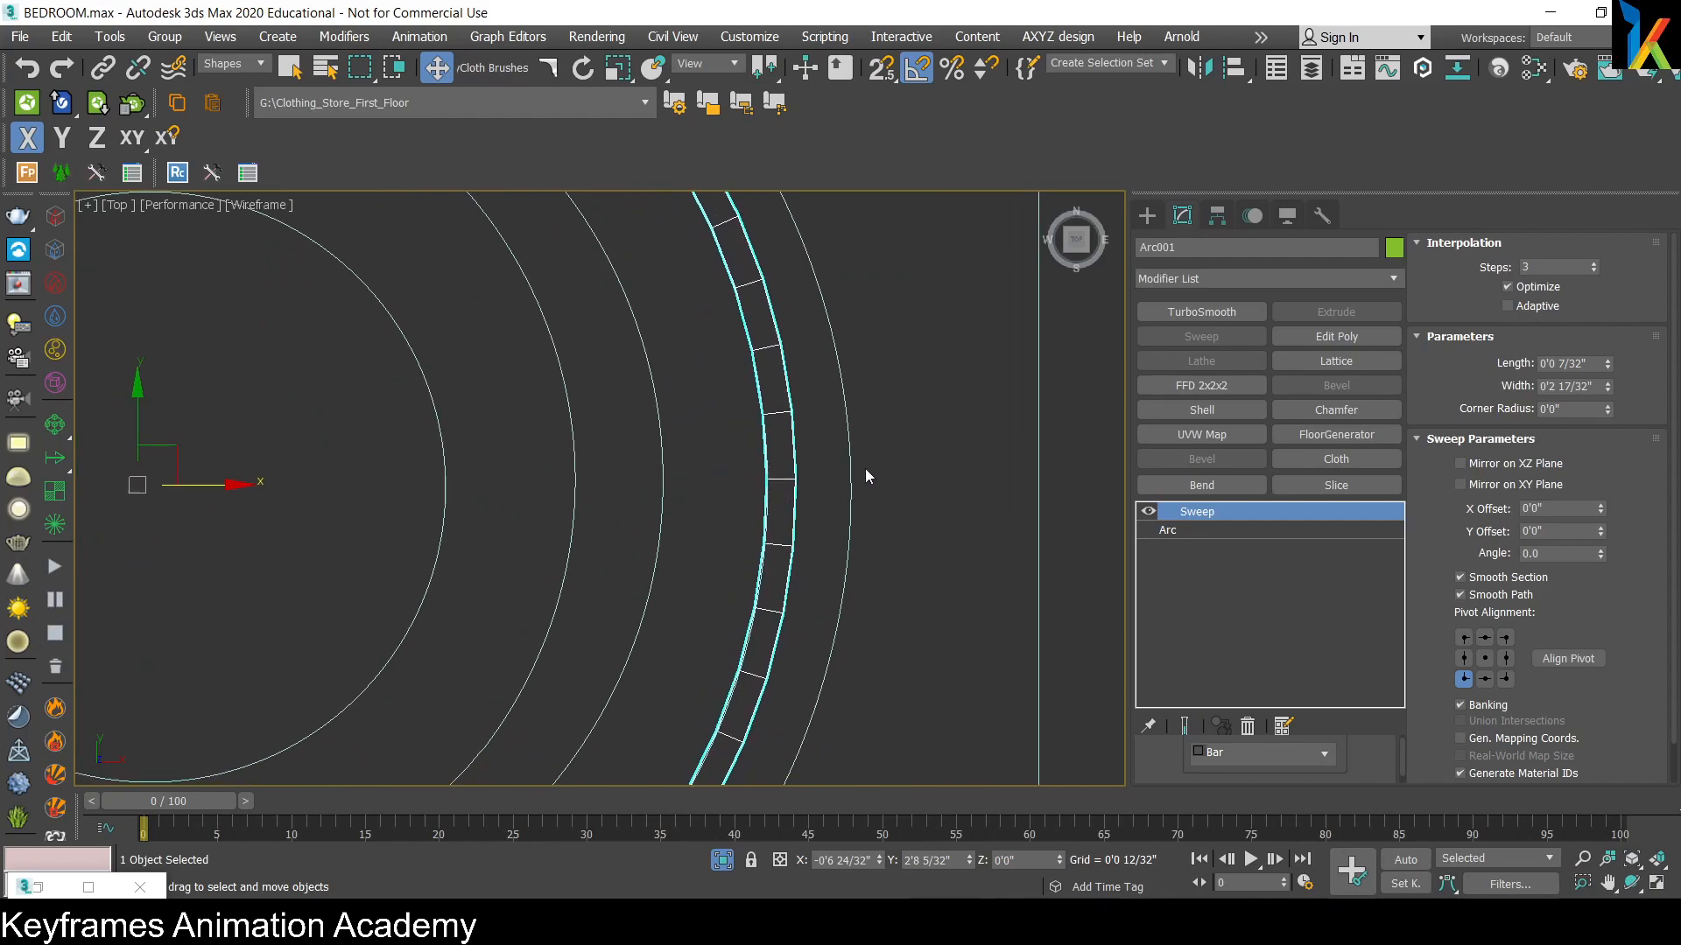
click(1484, 658)
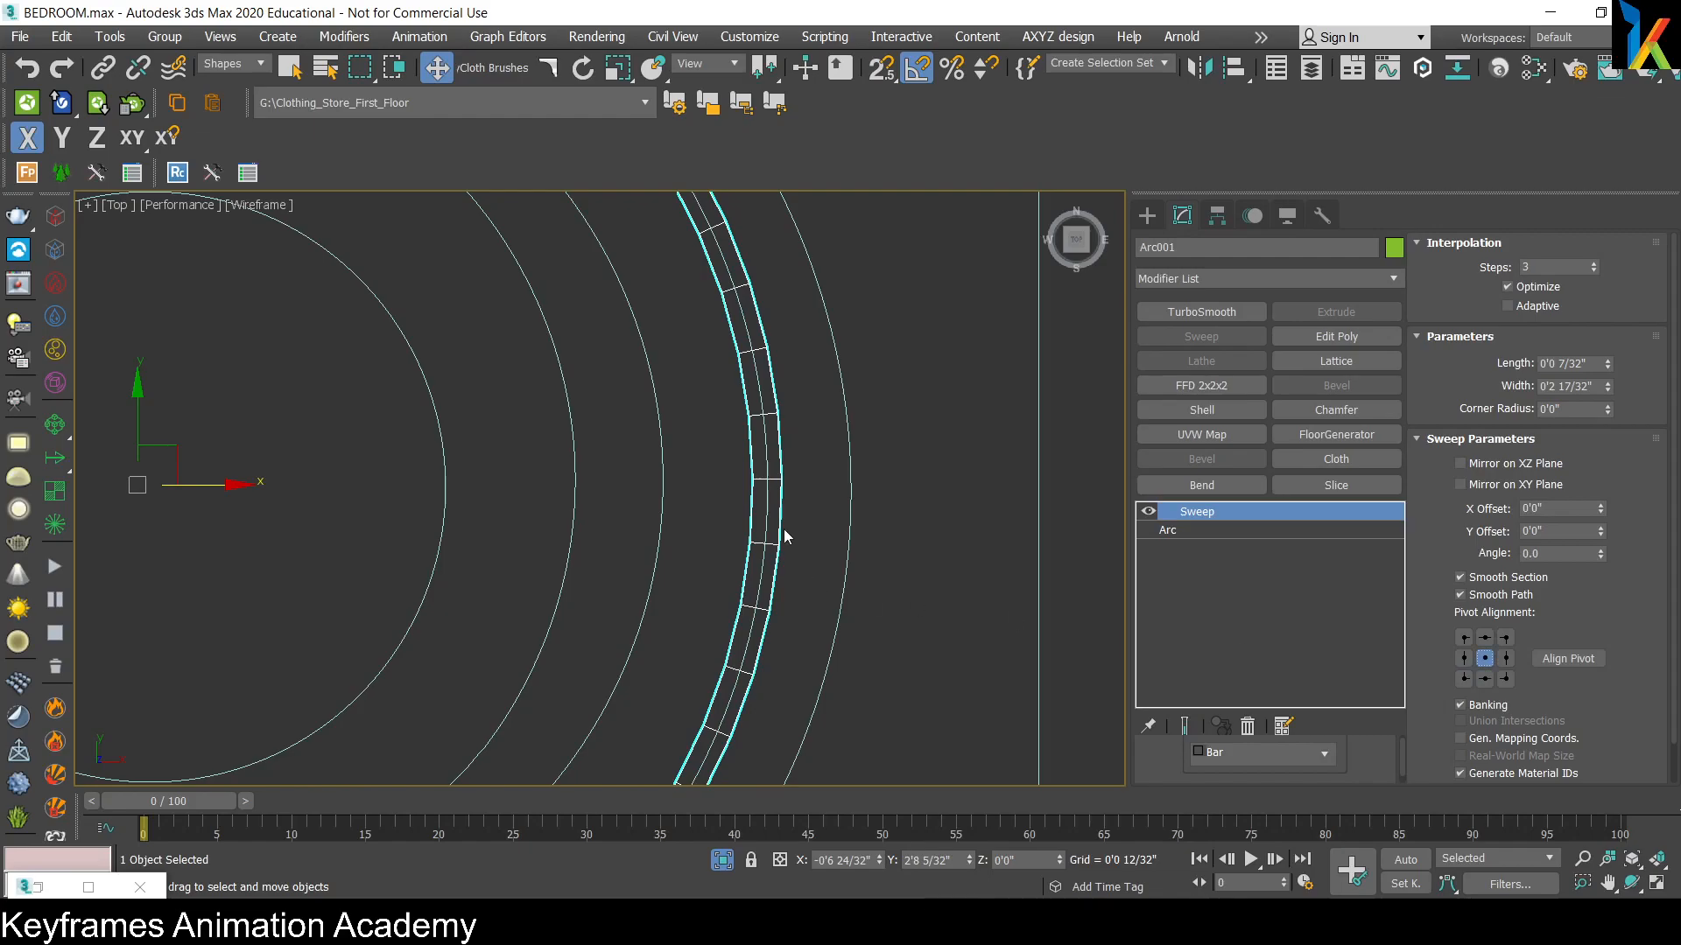
click(1505, 638)
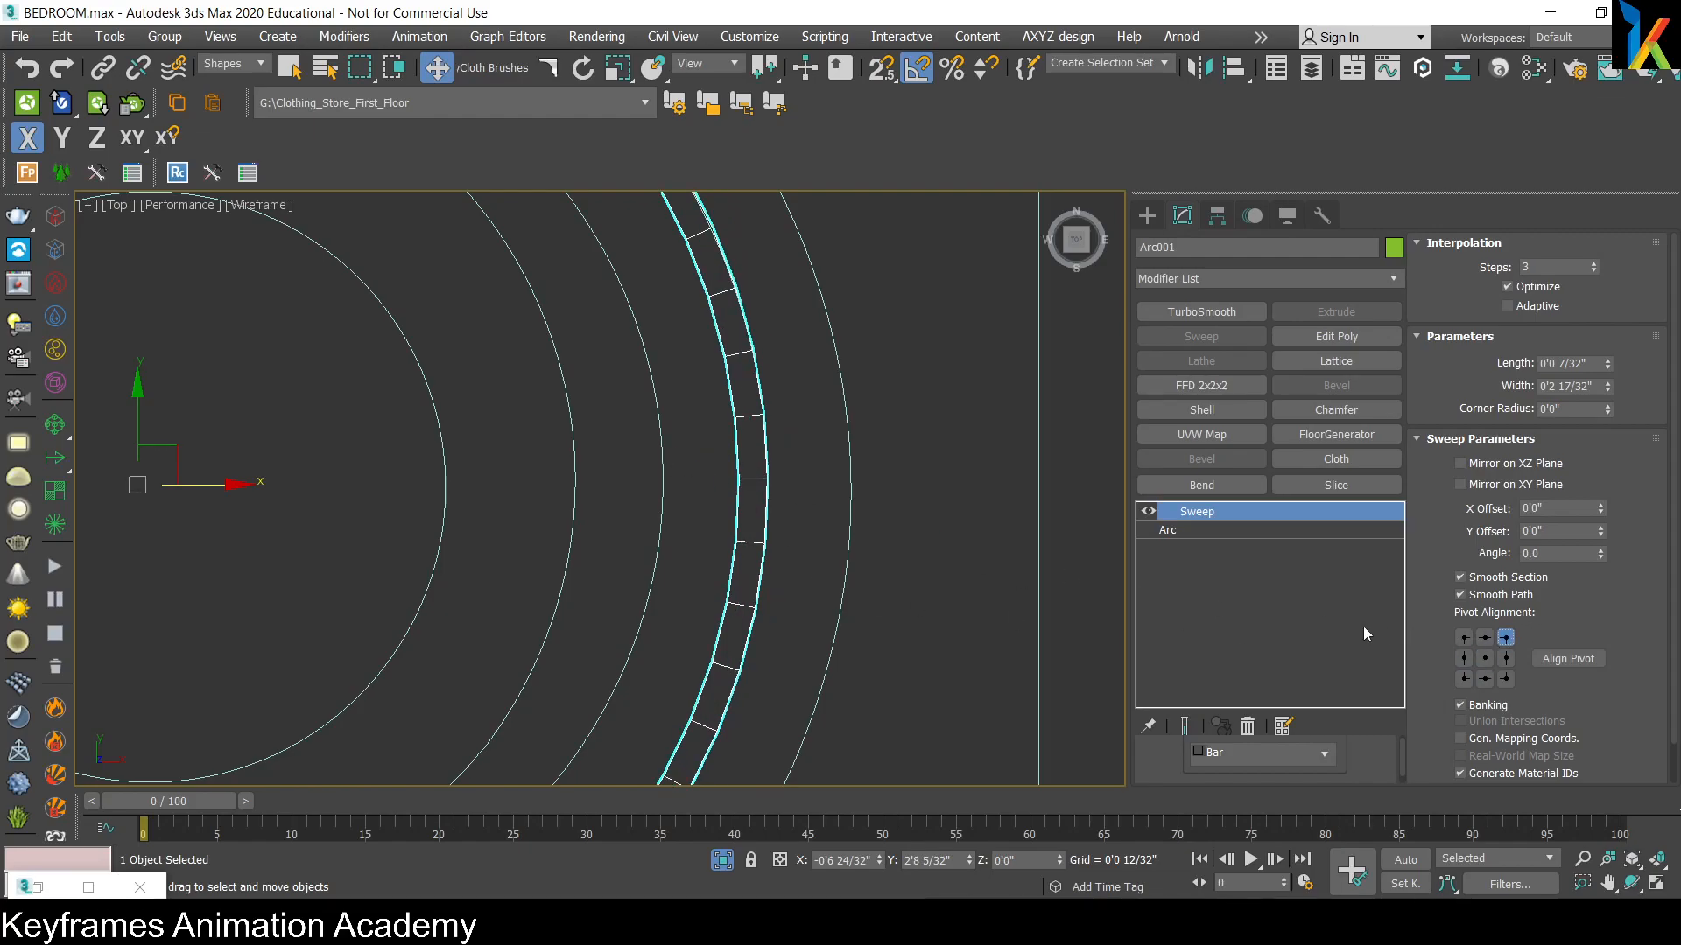
click(1462, 679)
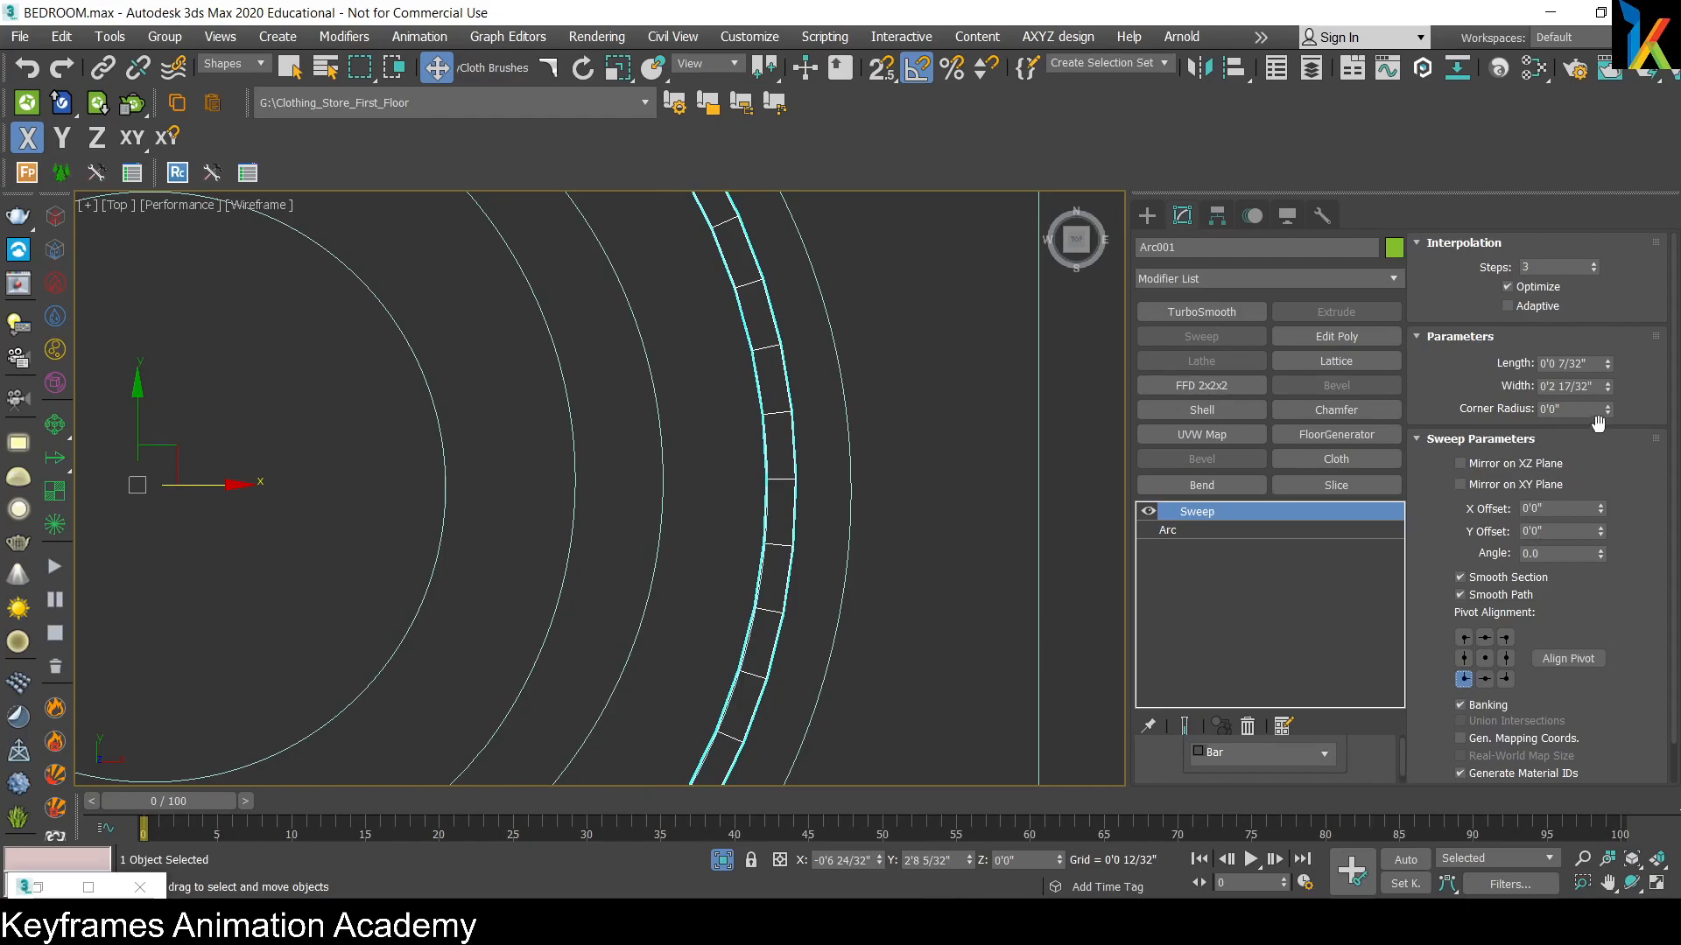
Step: Widen the sweep to 0'6 1/32" so the strip nearly spans the curved cove opening
drag(1608, 386, 1673, 184)
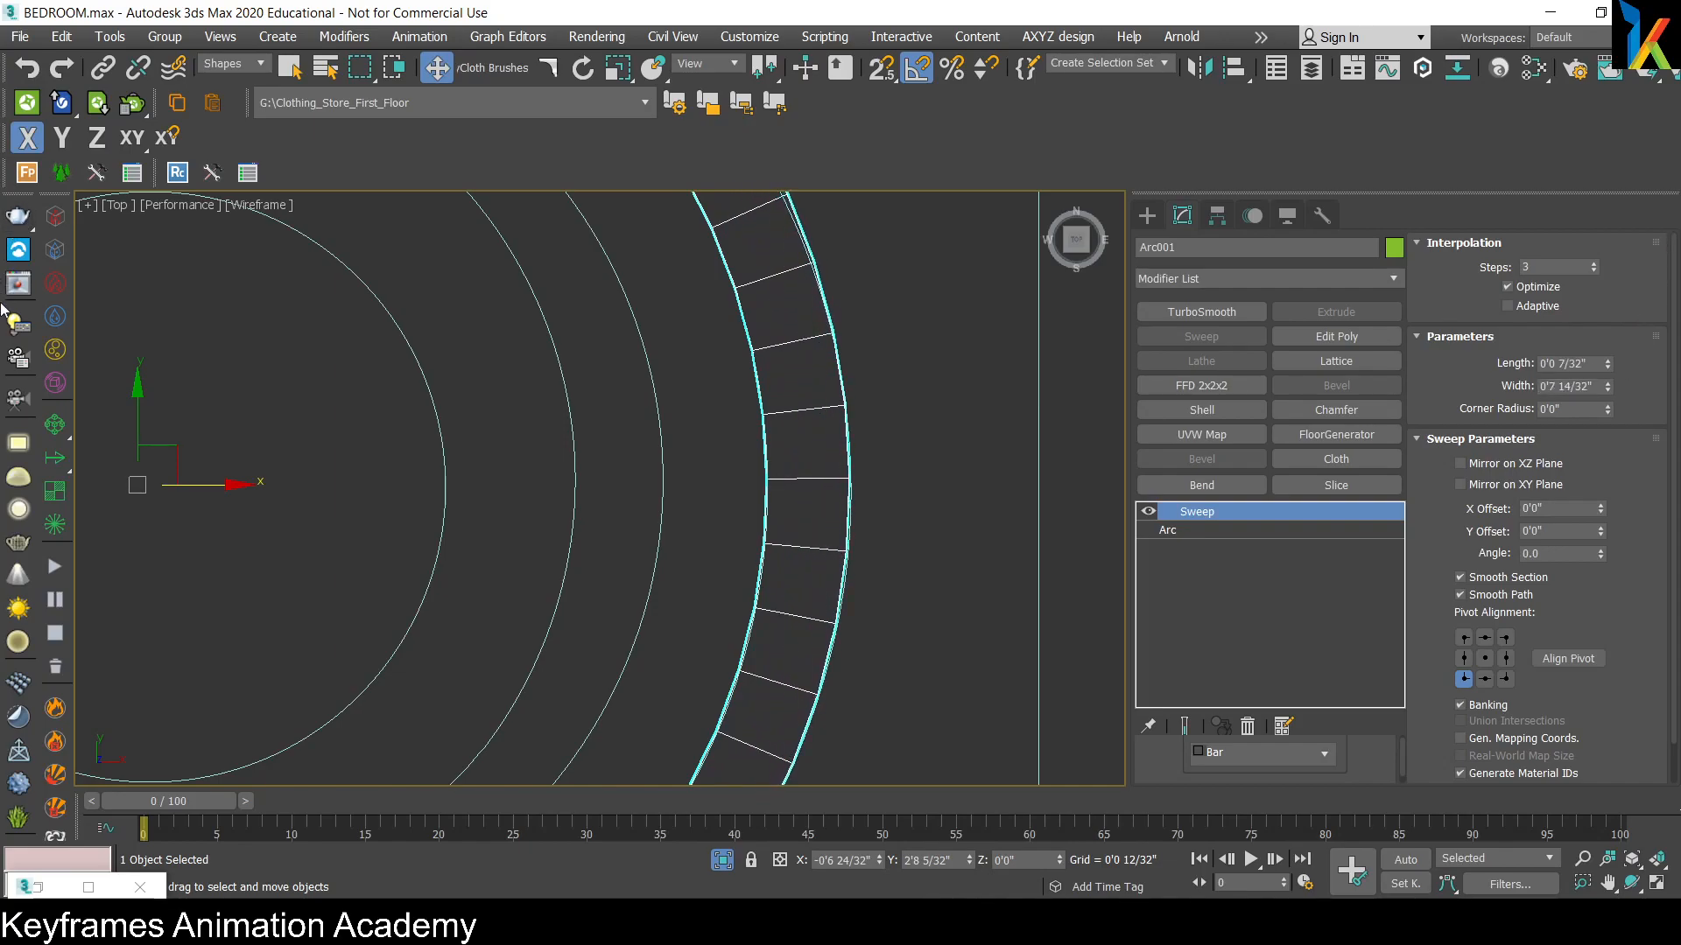
scroll(774, 413, down, 6)
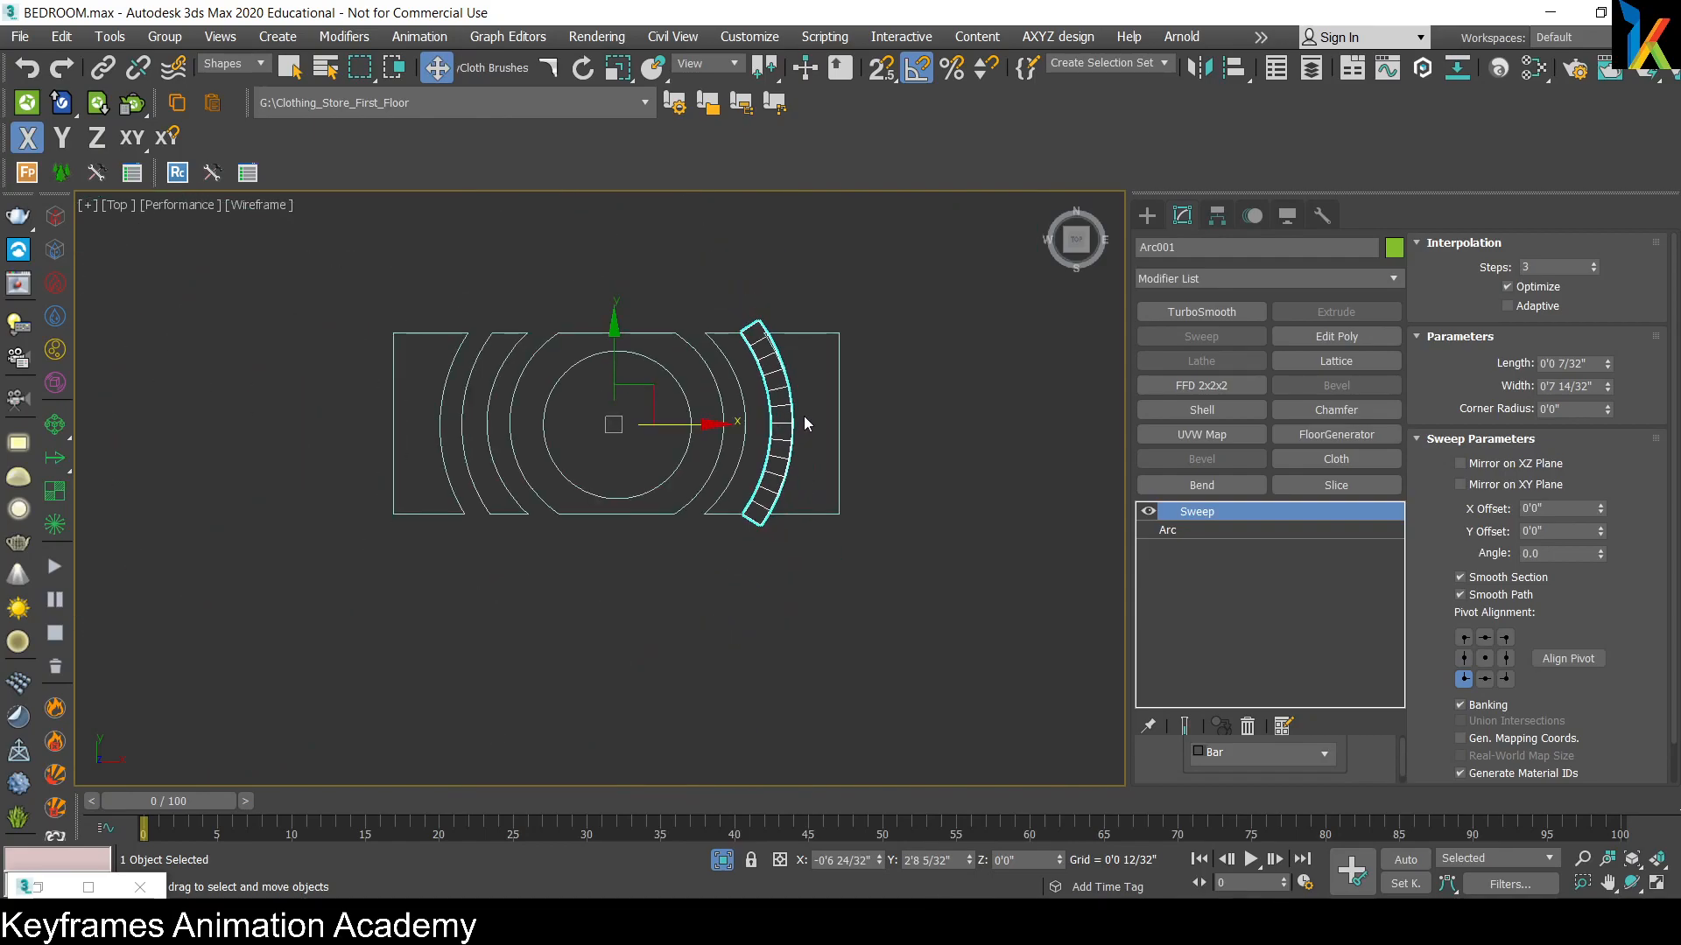
scroll(804, 416, up, 4)
drag(1608, 389, 1609, 399)
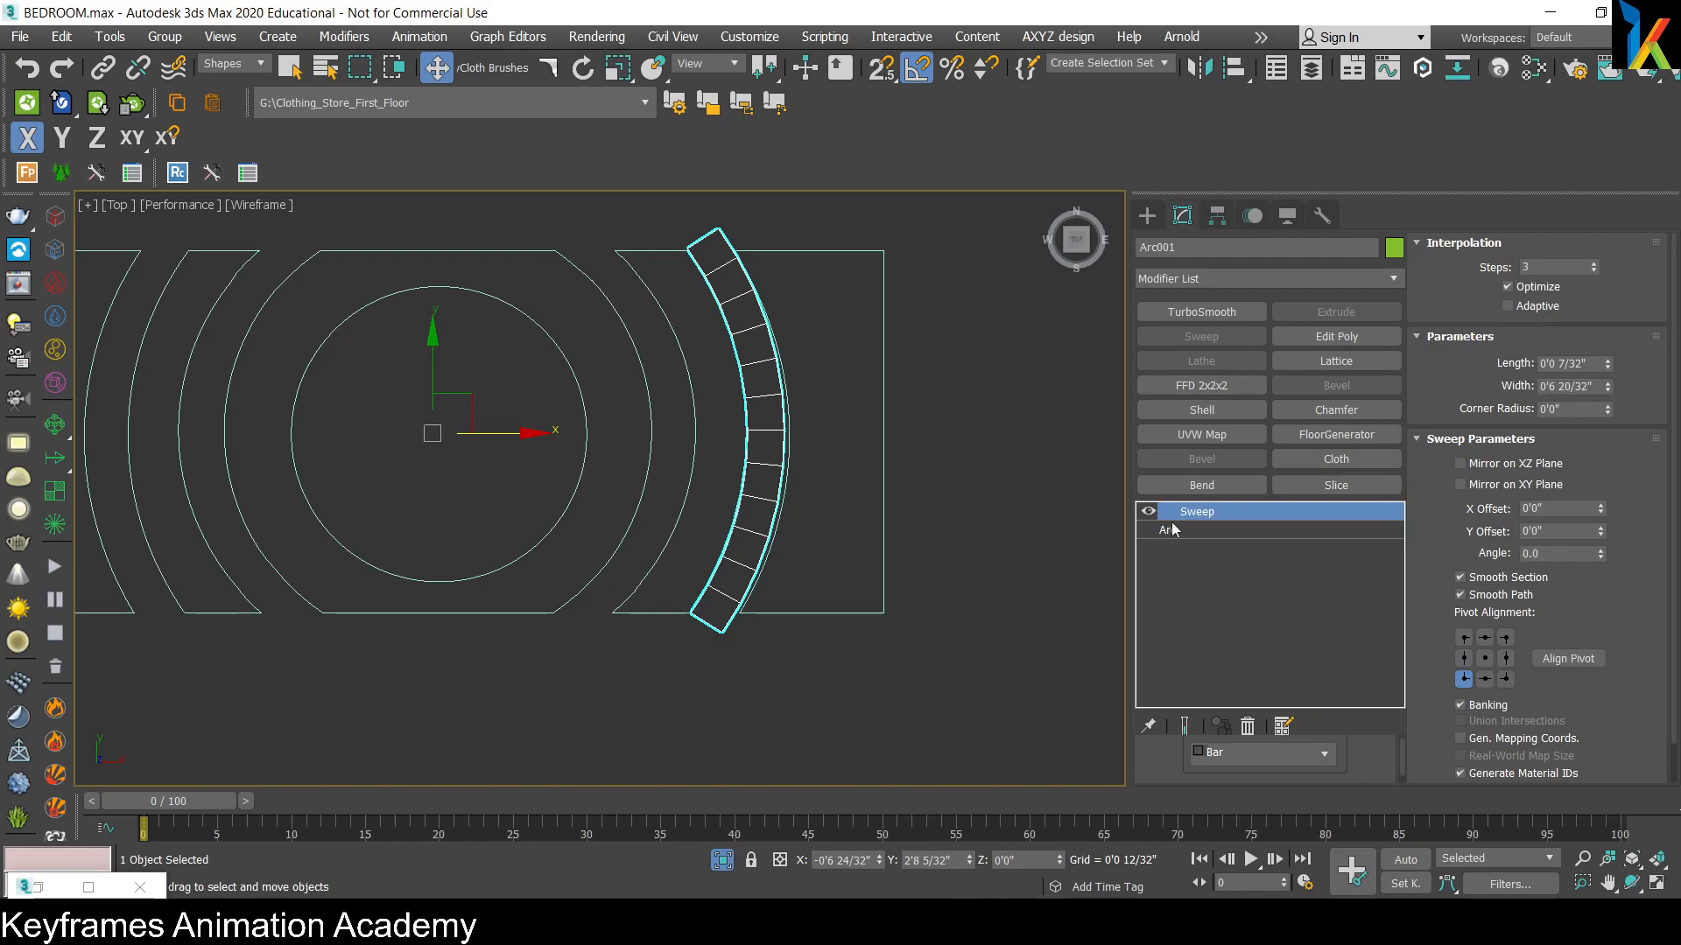
scroll(812, 313, up, 4)
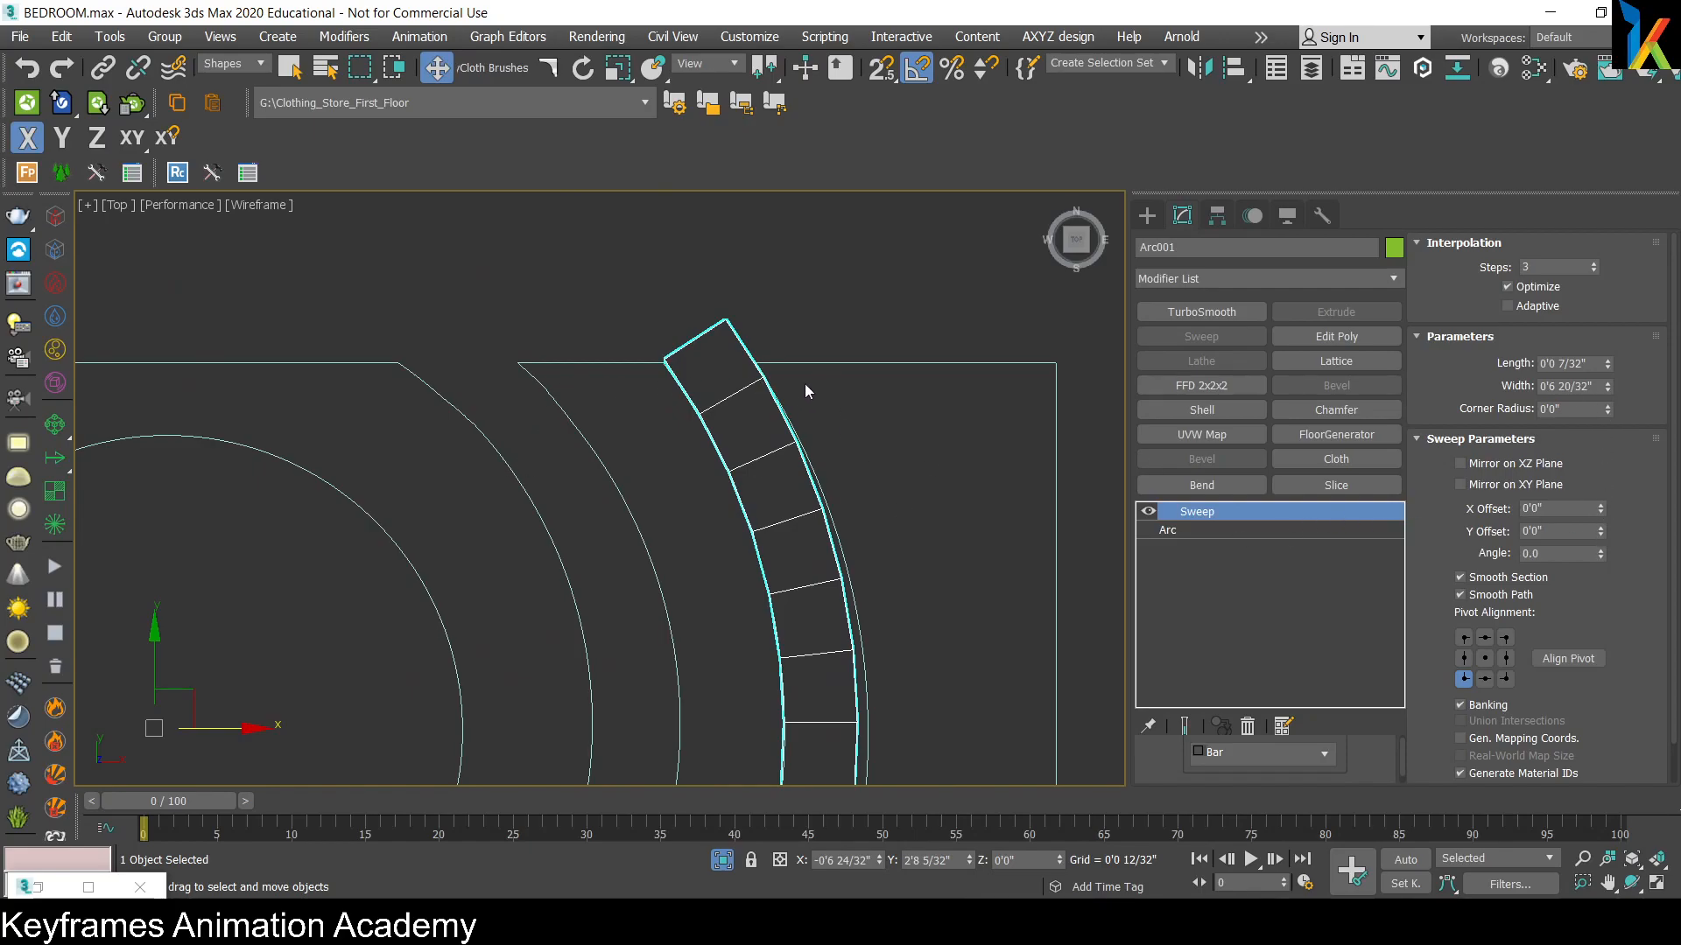
drag(1607, 388, 1607, 394)
scroll(647, 614, down, 2)
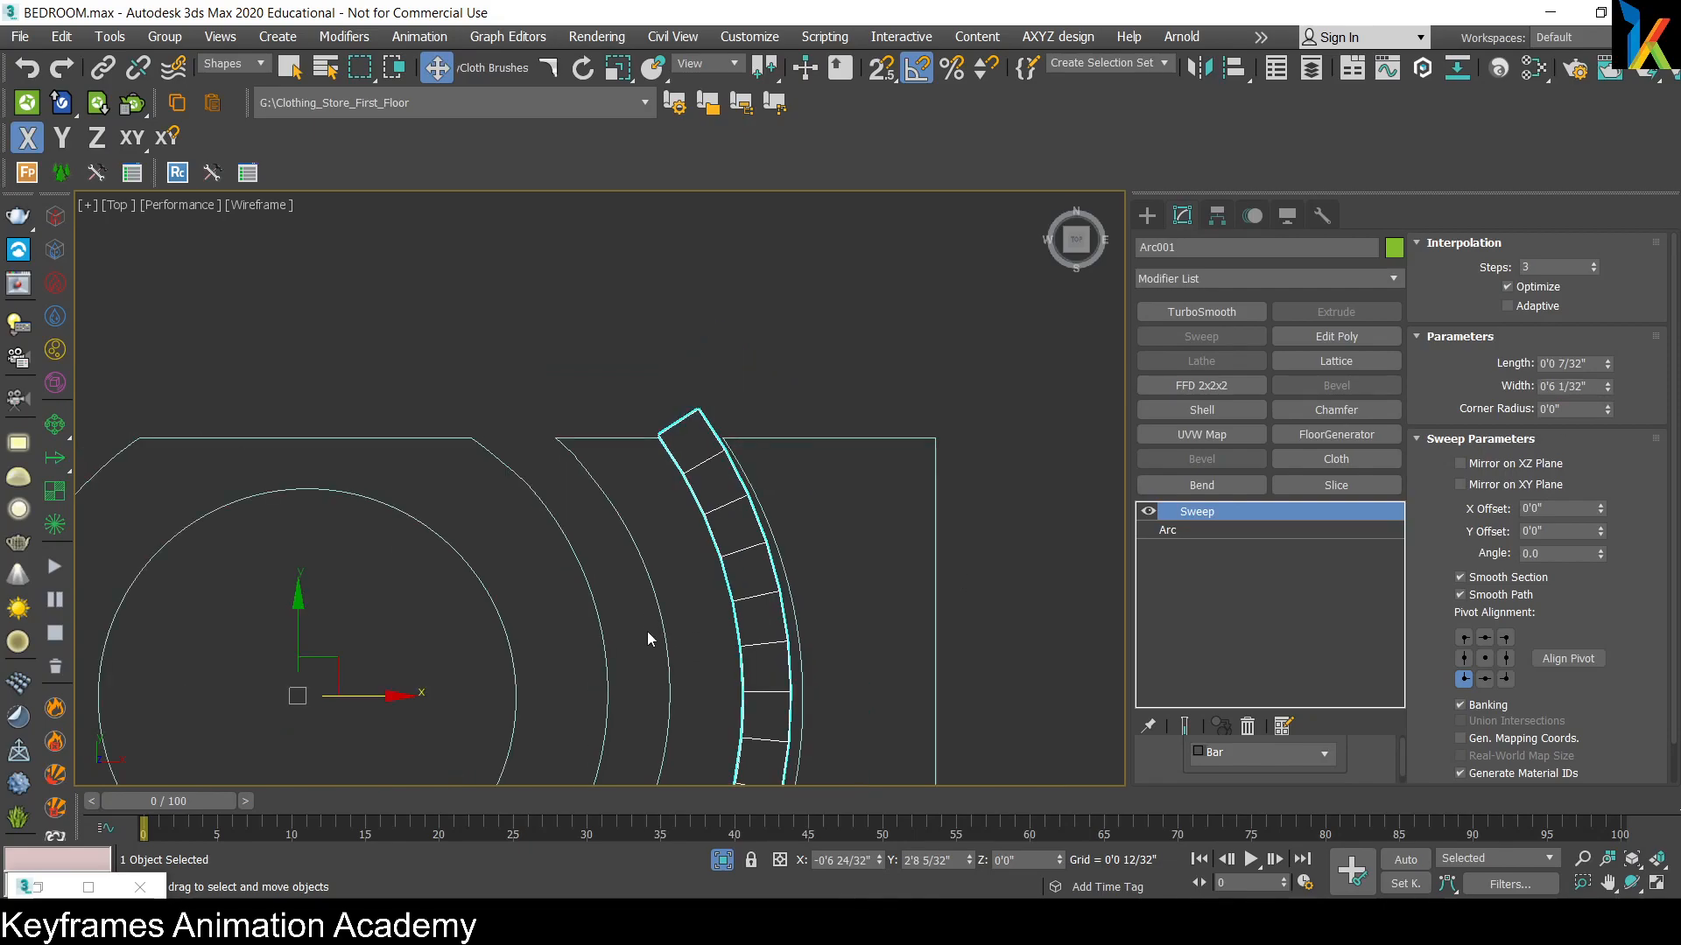
Step: Shift the swept strip to X -0'6 9/32" and raise it to Z 9'1 13/32", checking it in Perspective
middle_drag(648, 632, 701, 530)
drag(425, 594, 429, 594)
middle_drag(639, 641, 631, 495)
key(p)
key(z)
mouse_move(578, 641)
alt+middle_down()
mouse_move(571, 481)
mouse_move(569, 630)
alt+middle_up()
scroll(570, 481, down, 5)
alt+middle_drag(569, 630, 562, 584)
drag(508, 595, 542, 380)
scroll(542, 381, up, 3)
alt+middle_drag(554, 606, 548, 583)
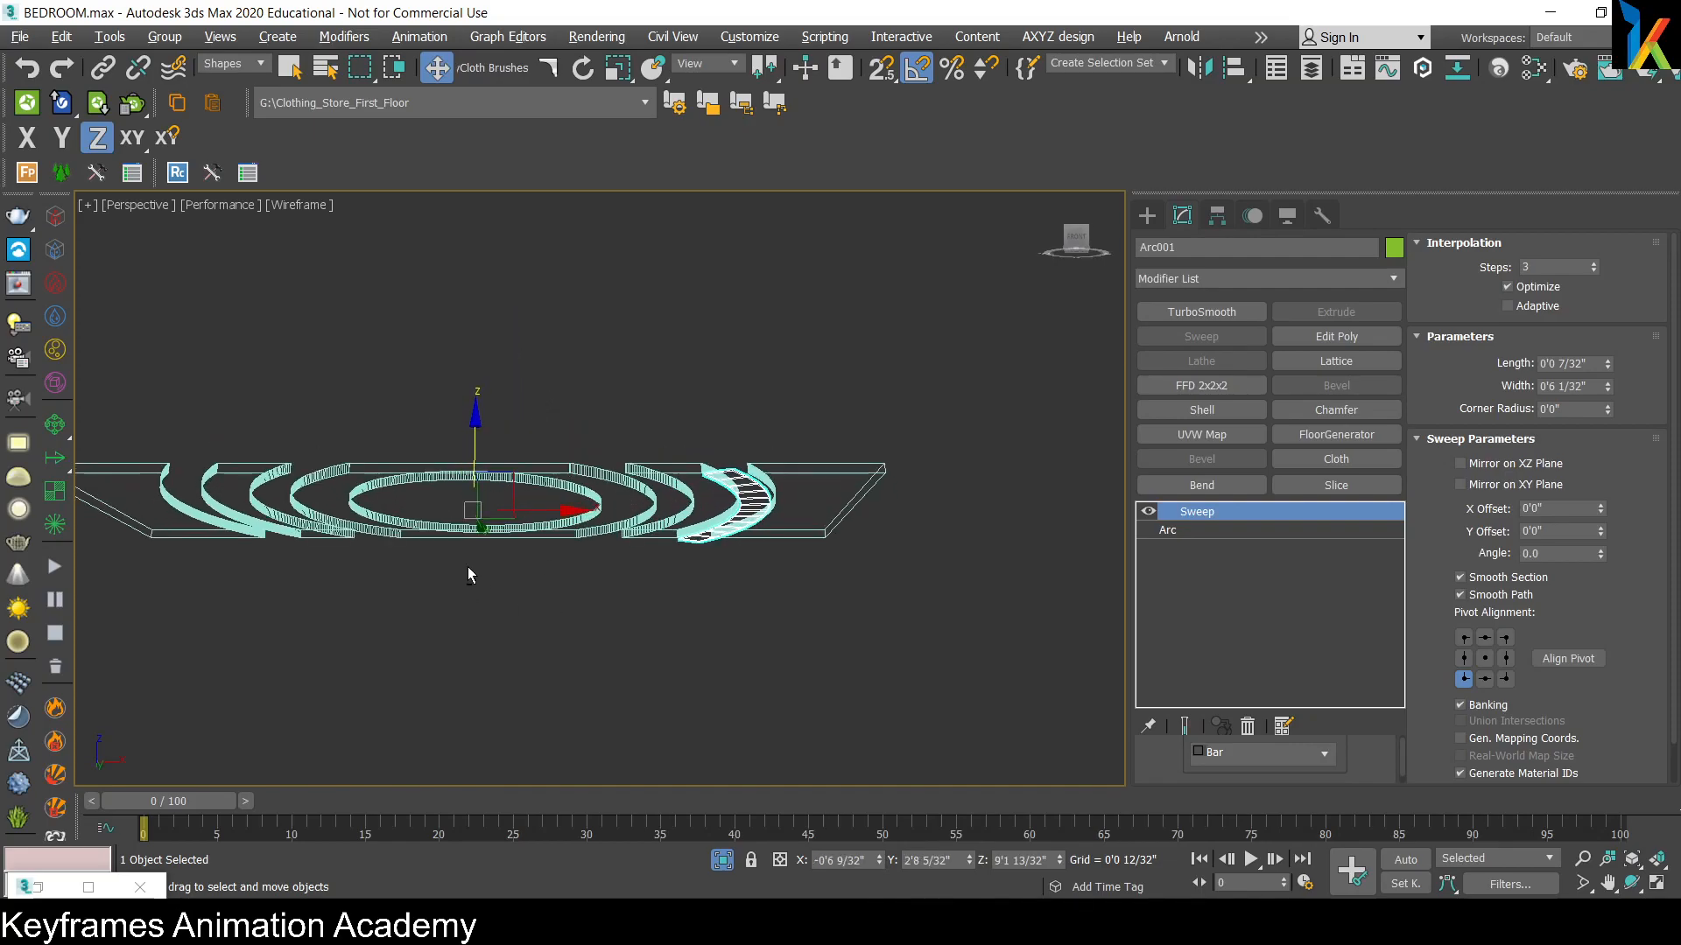
Step: Shade the Perspective view with edged faces and fine-tune the strip's height in the cove to Z 9'2 15/32"
key(F3)
scroll(526, 468, up, 3)
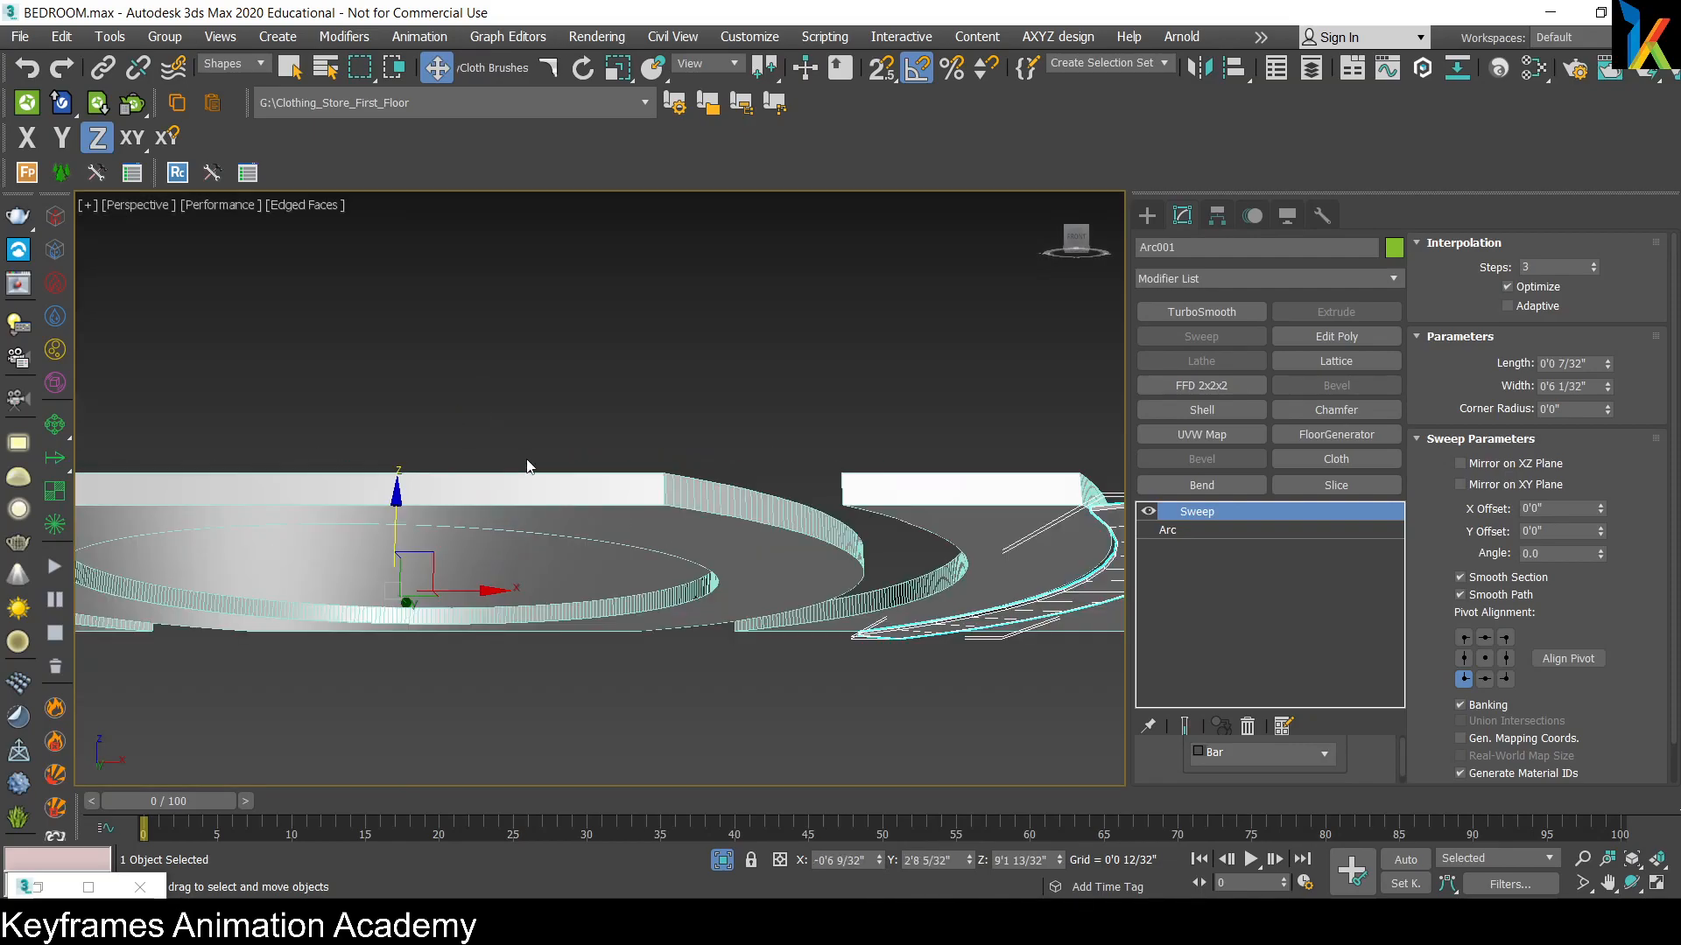
drag(395, 509, 403, 516)
middle_drag(402, 517, 465, 536)
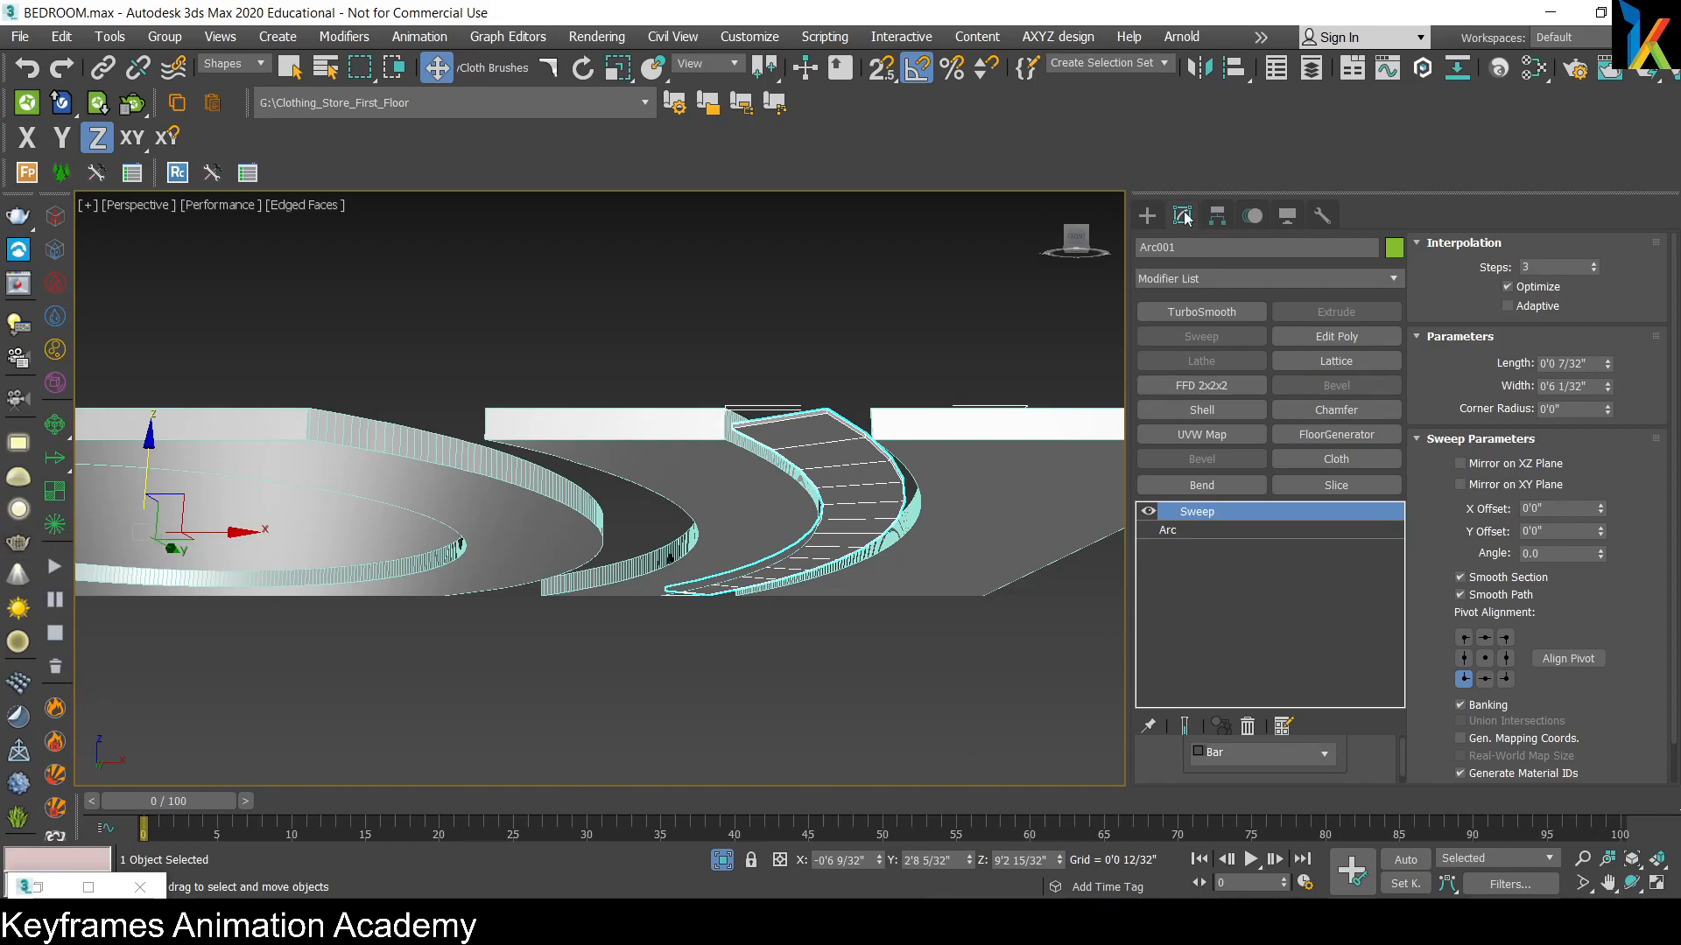
click(1147, 215)
click(1182, 215)
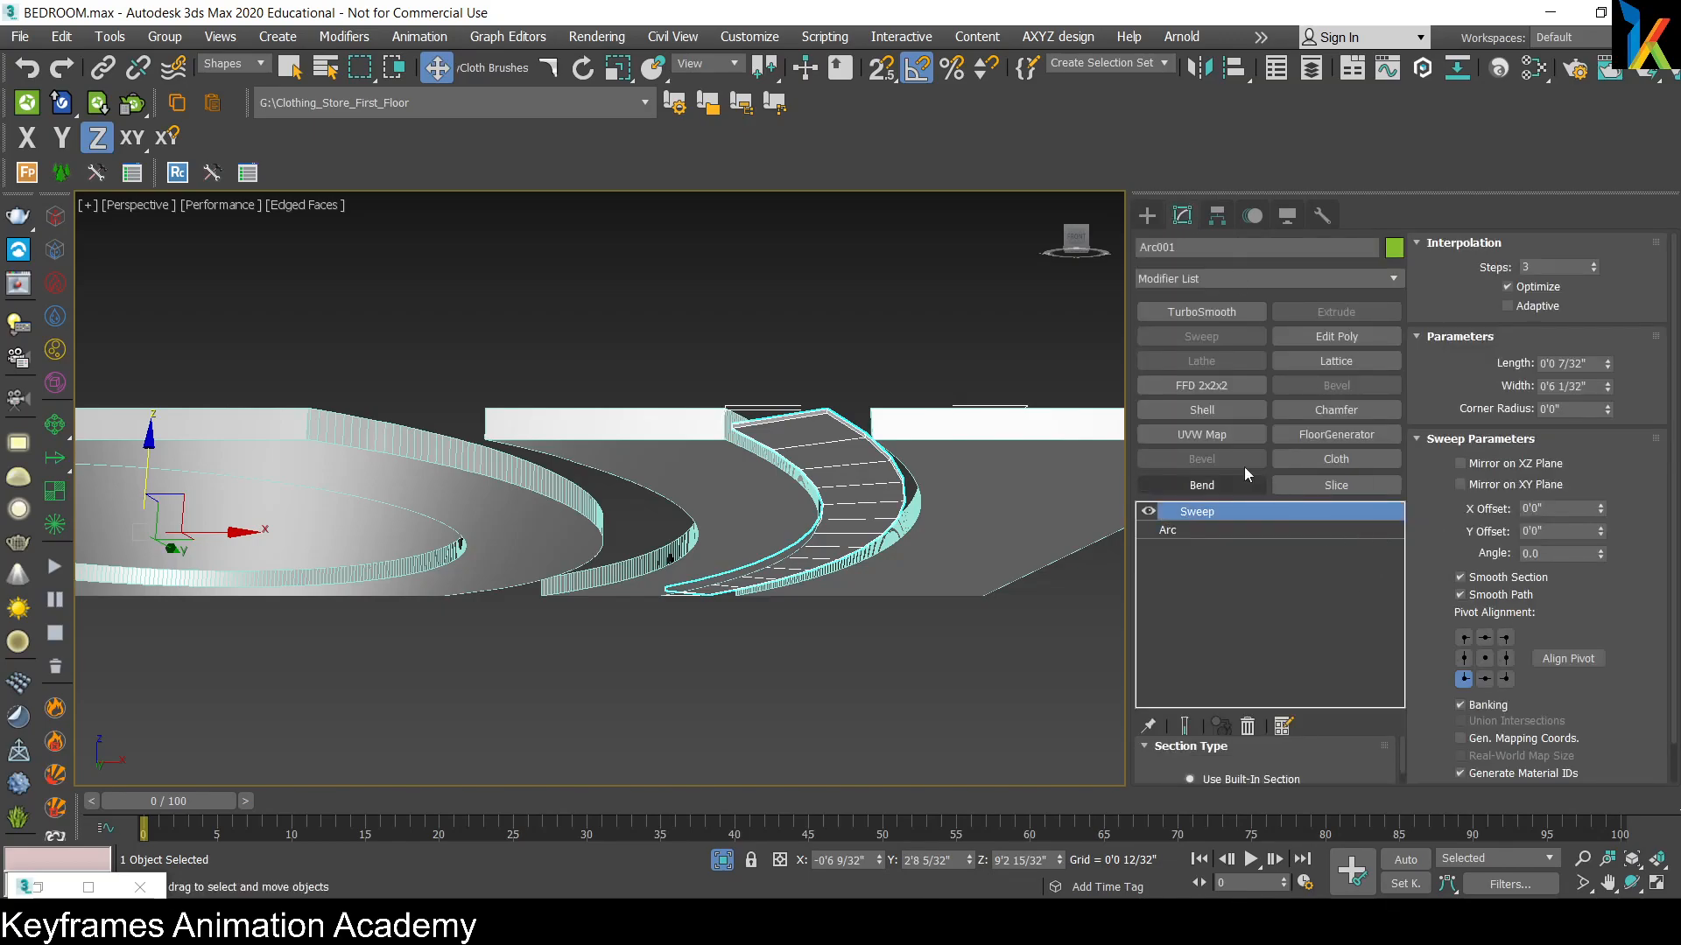
click(1333, 337)
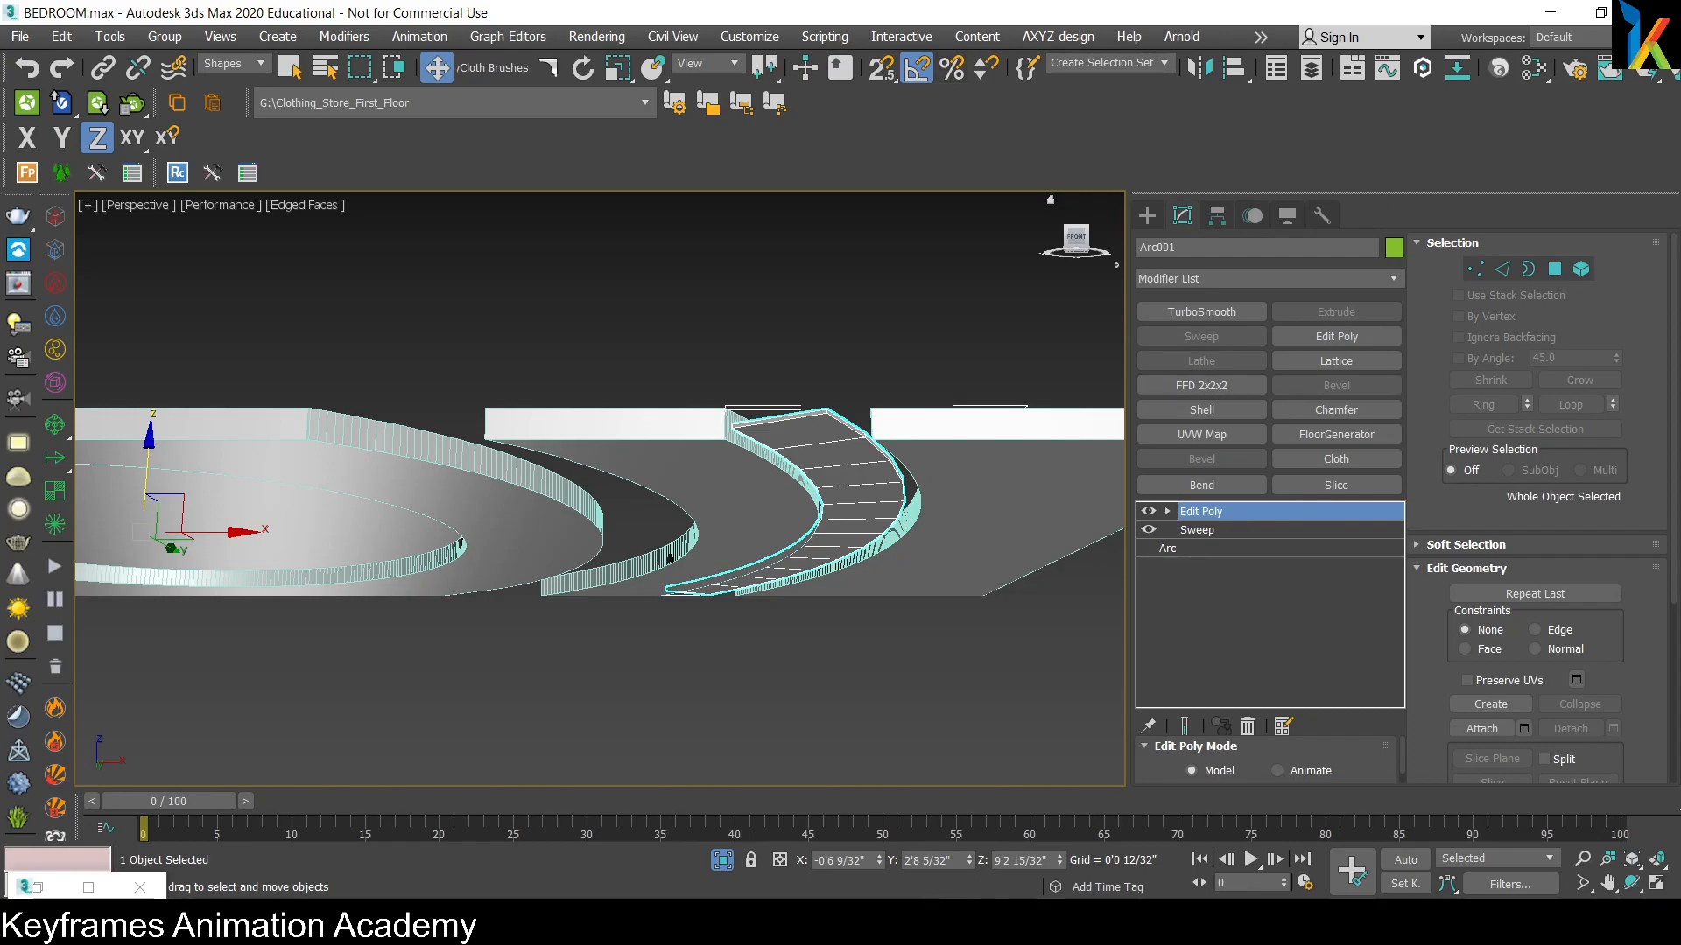
click(1246, 726)
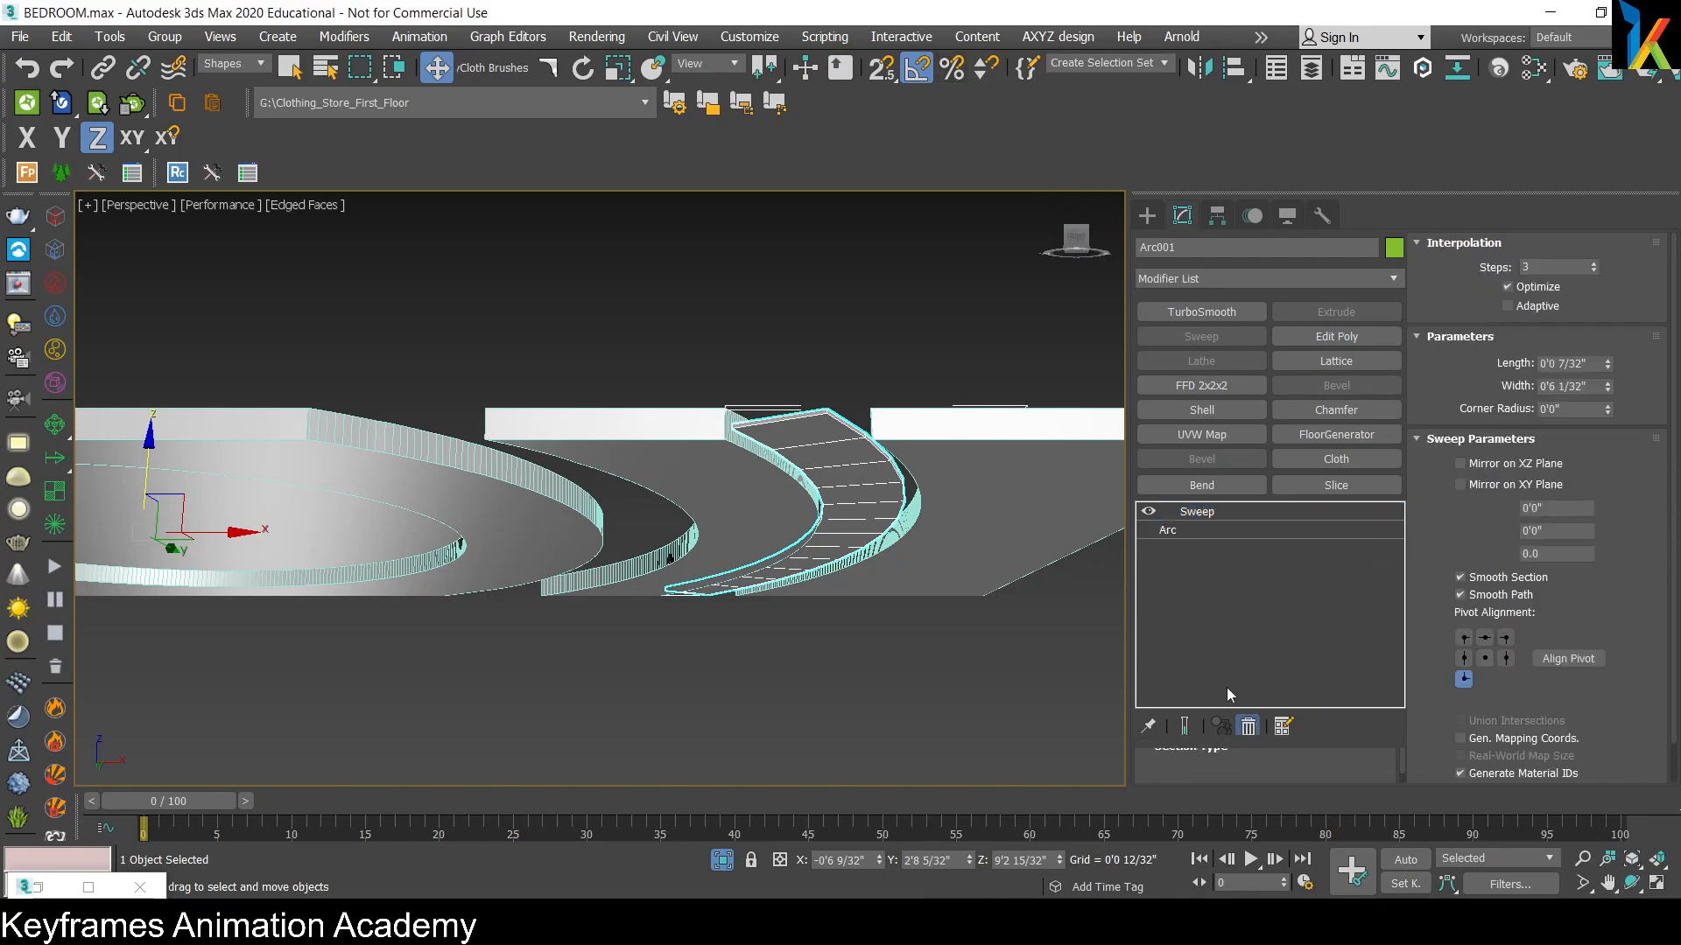
Step: Convert the swept strip to an Editable Poly
right_click(1082, 450)
mouse_move(1007, 692)
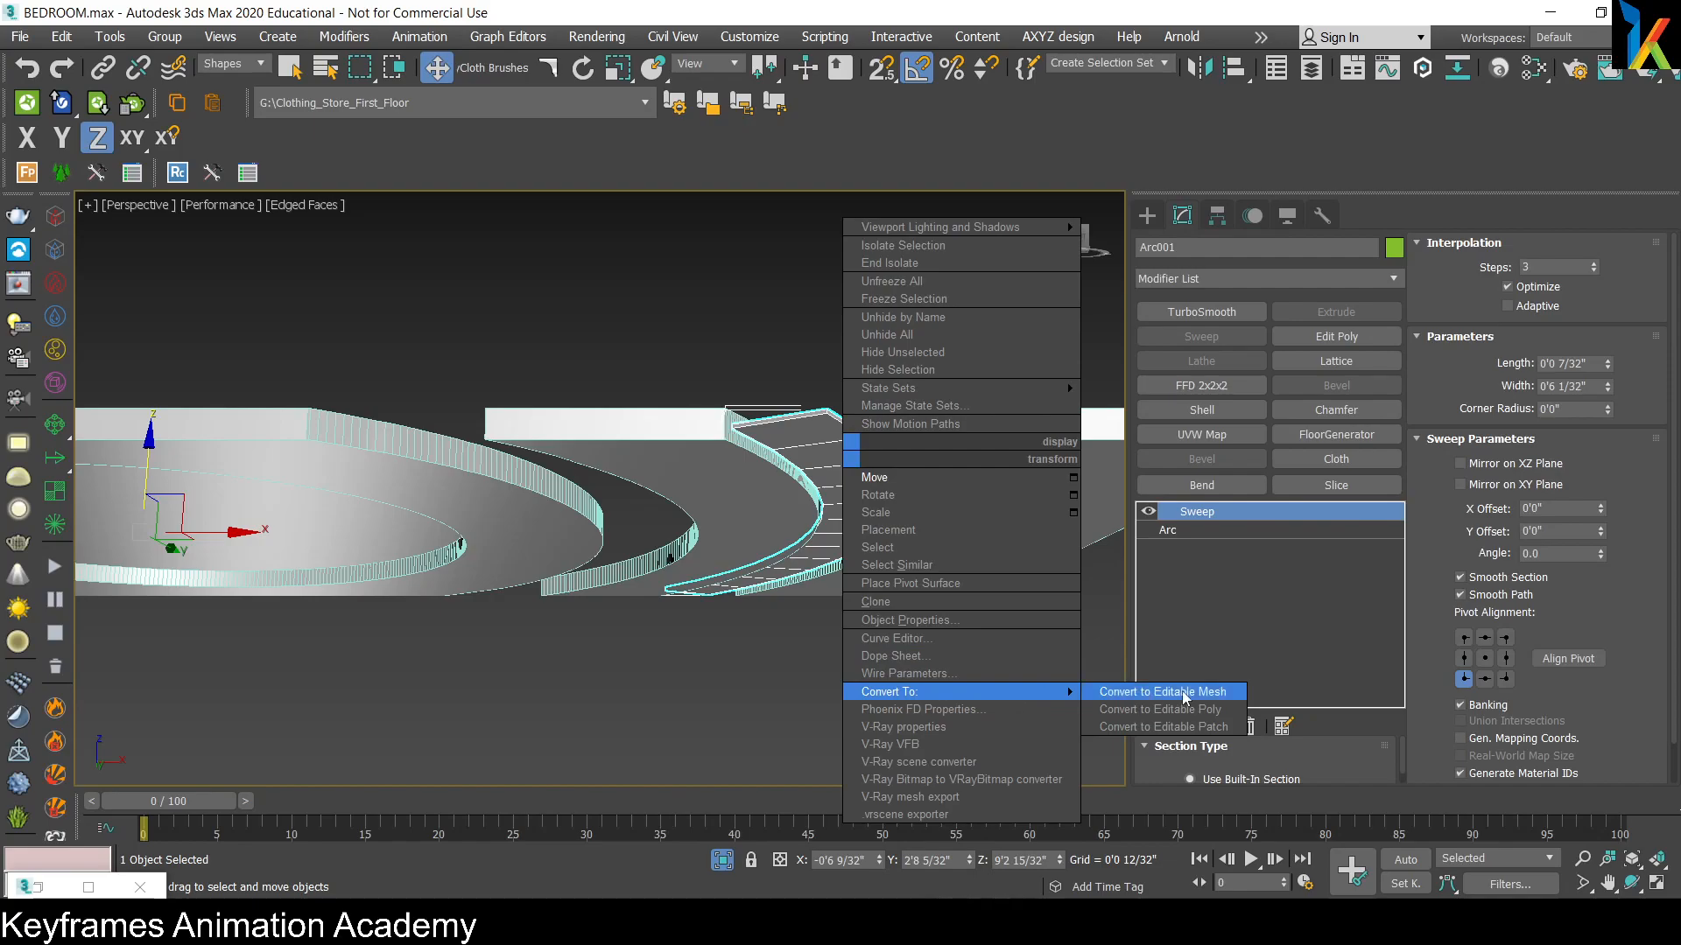
click(1155, 694)
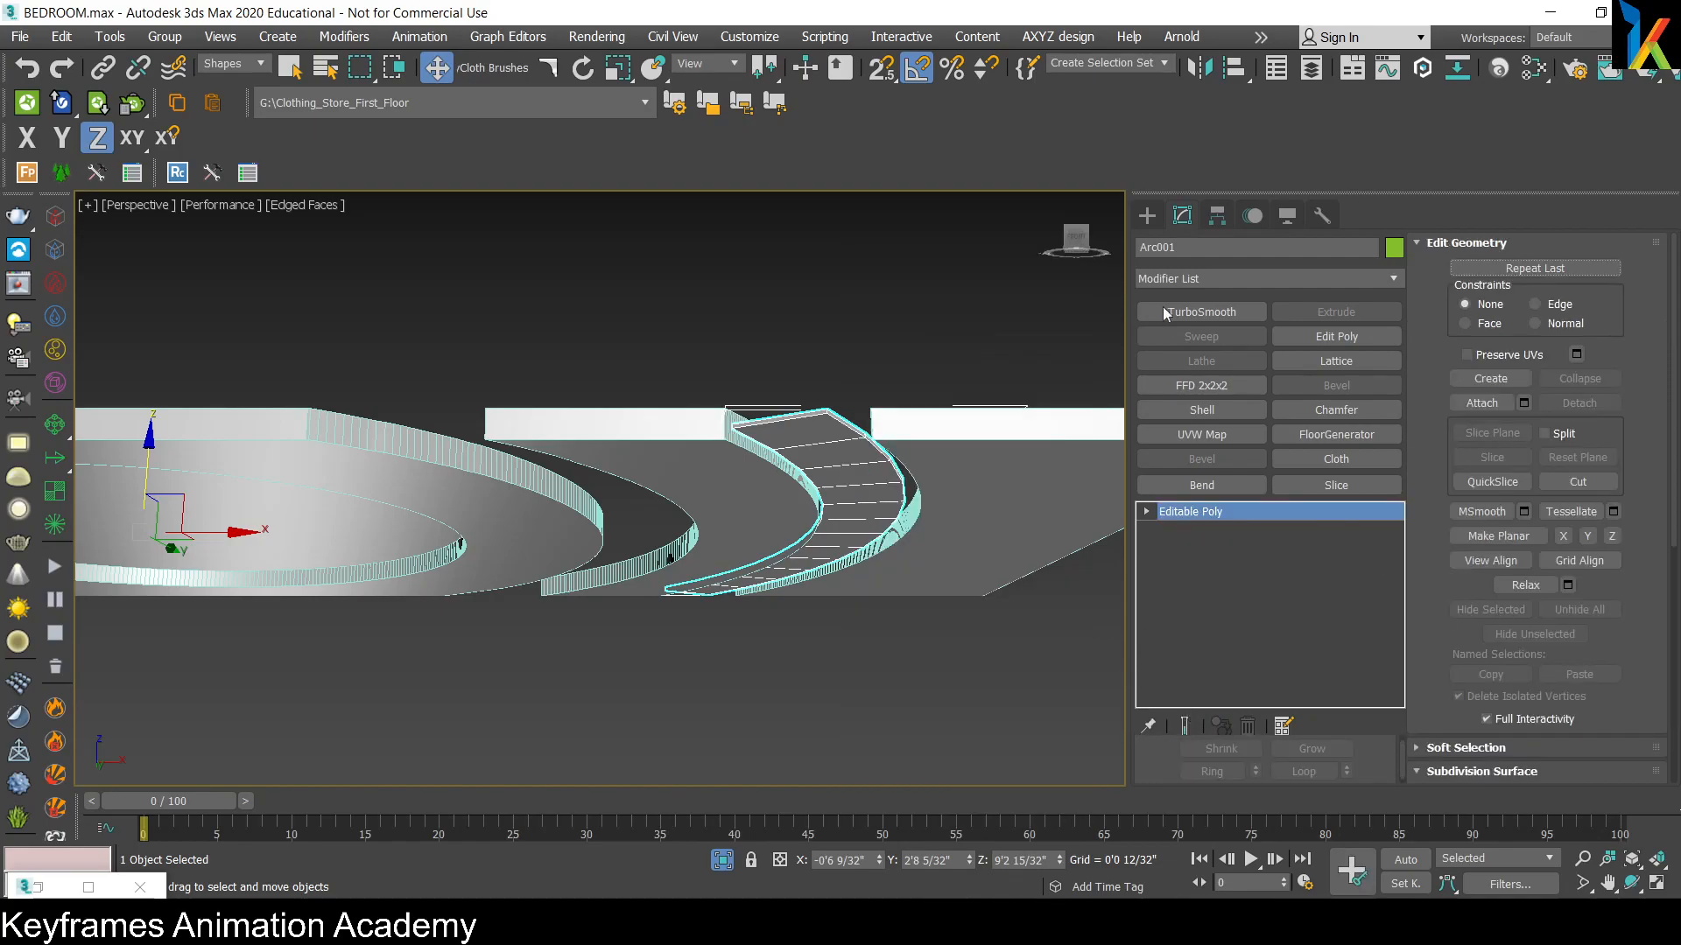
Step: Turn the curved Editable Poly strip into a V-Ray mesh light
click(1147, 216)
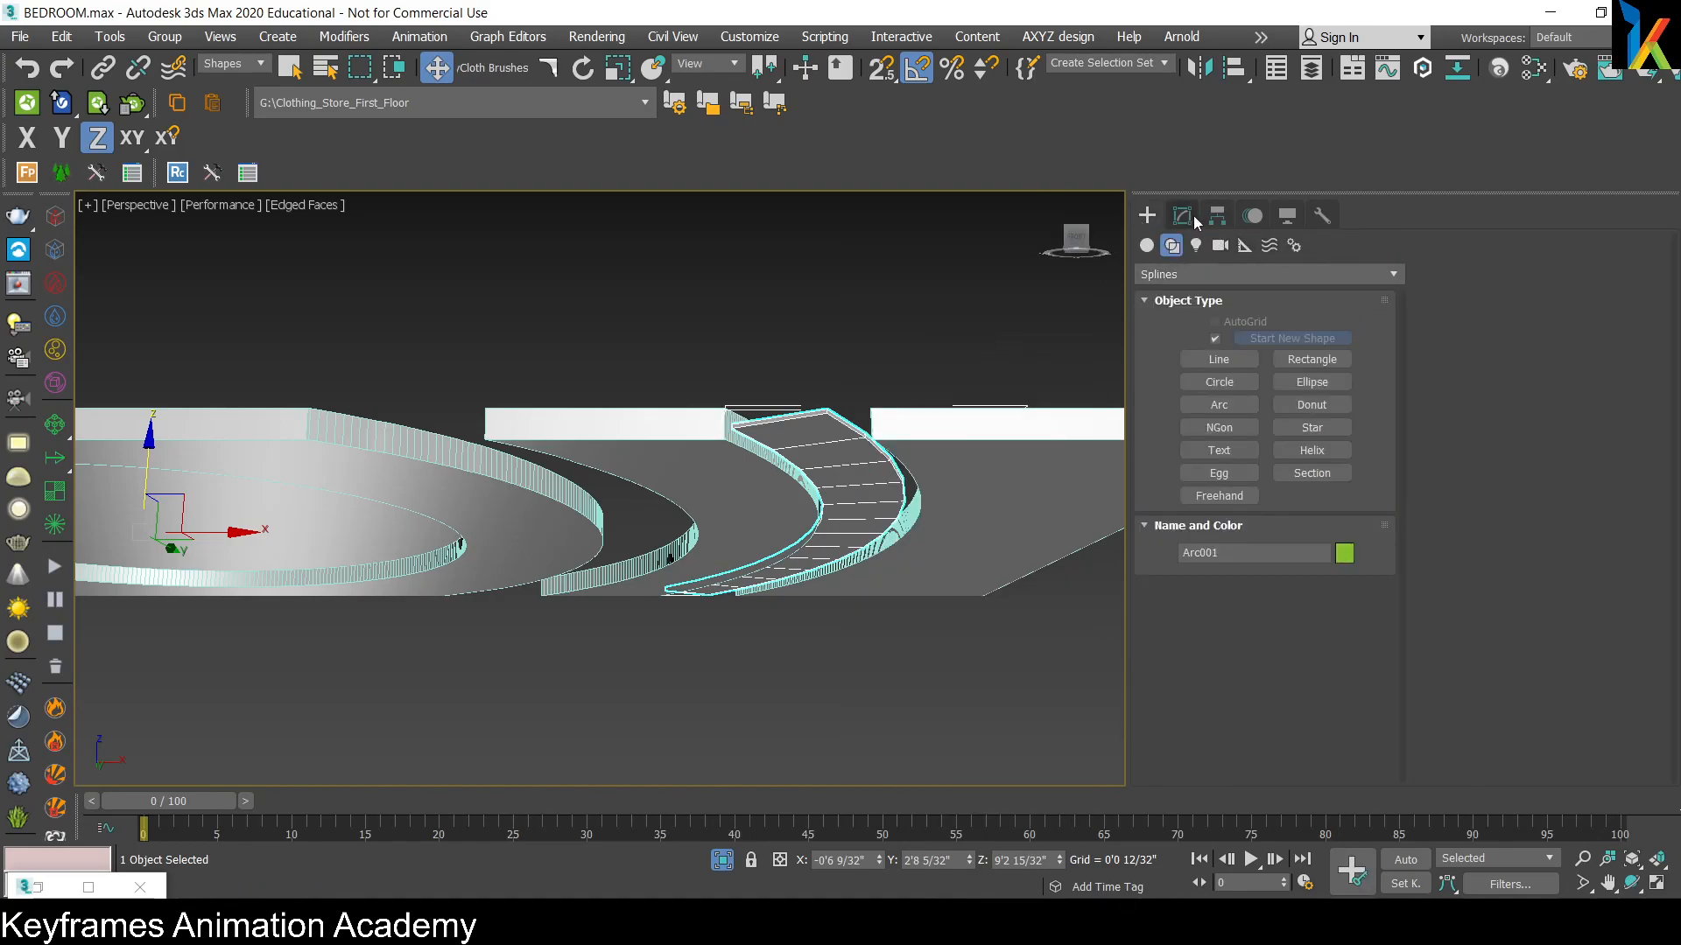
click(1189, 213)
click(16, 544)
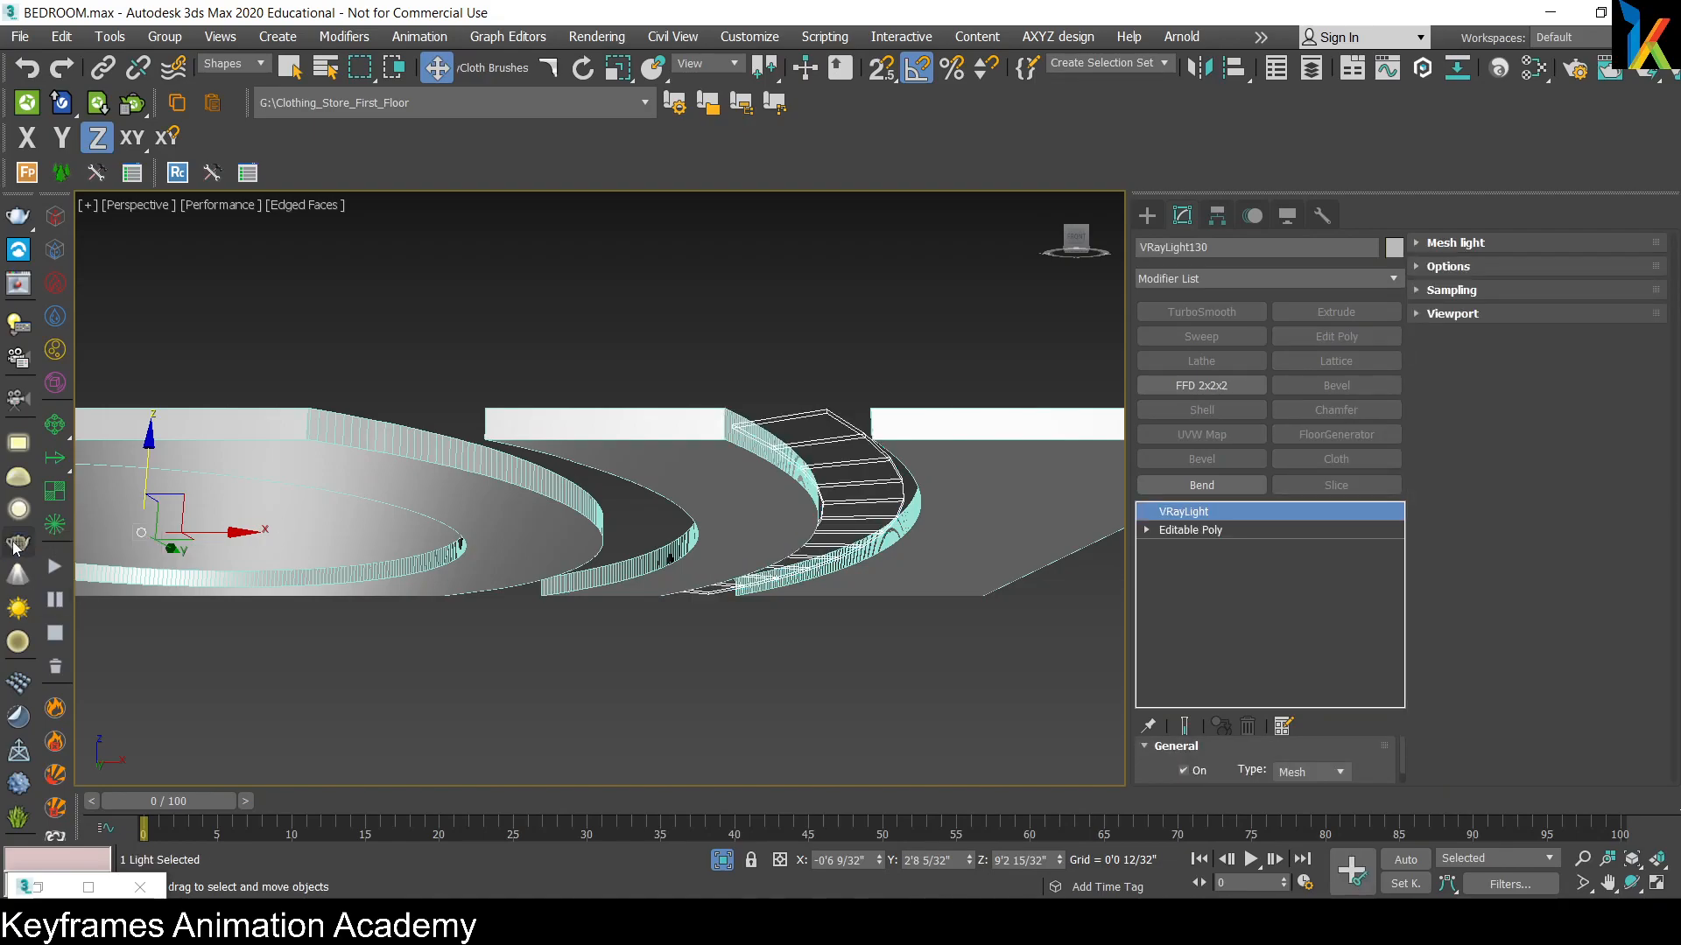
mouse_move(841, 539)
alt+middle_down()
mouse_move(826, 466)
mouse_move(794, 477)
mouse_move(866, 523)
alt+middle_up()
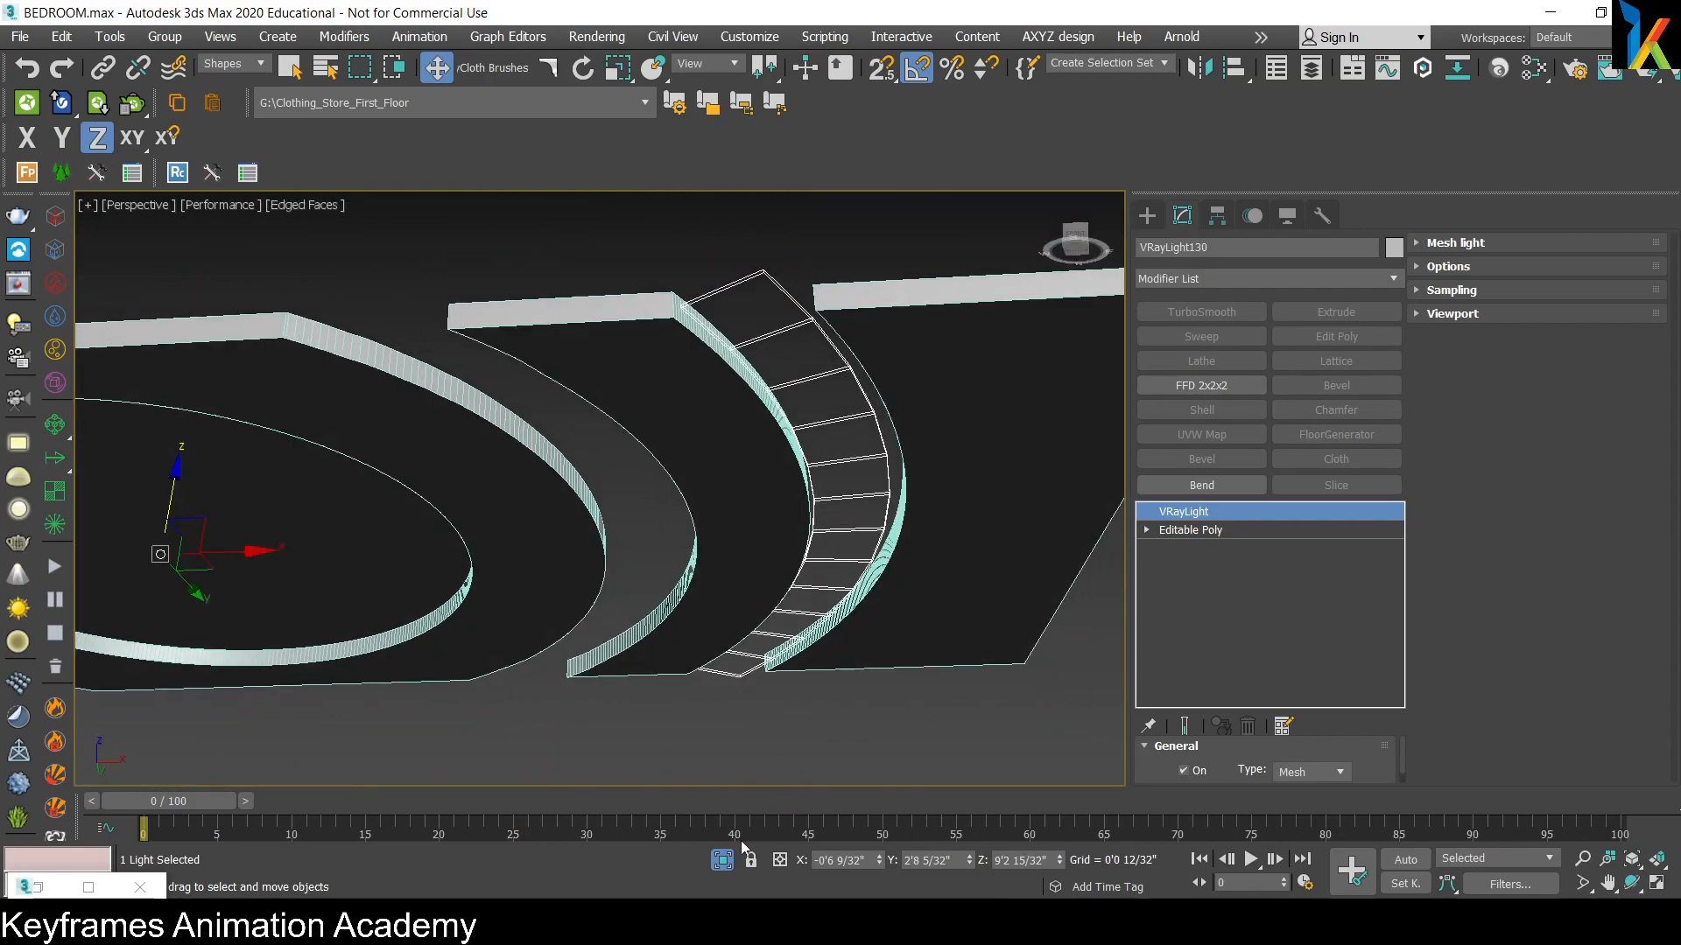
Step: Exit isolation and show the whole bedroom in the Top view as wireframe
click(723, 866)
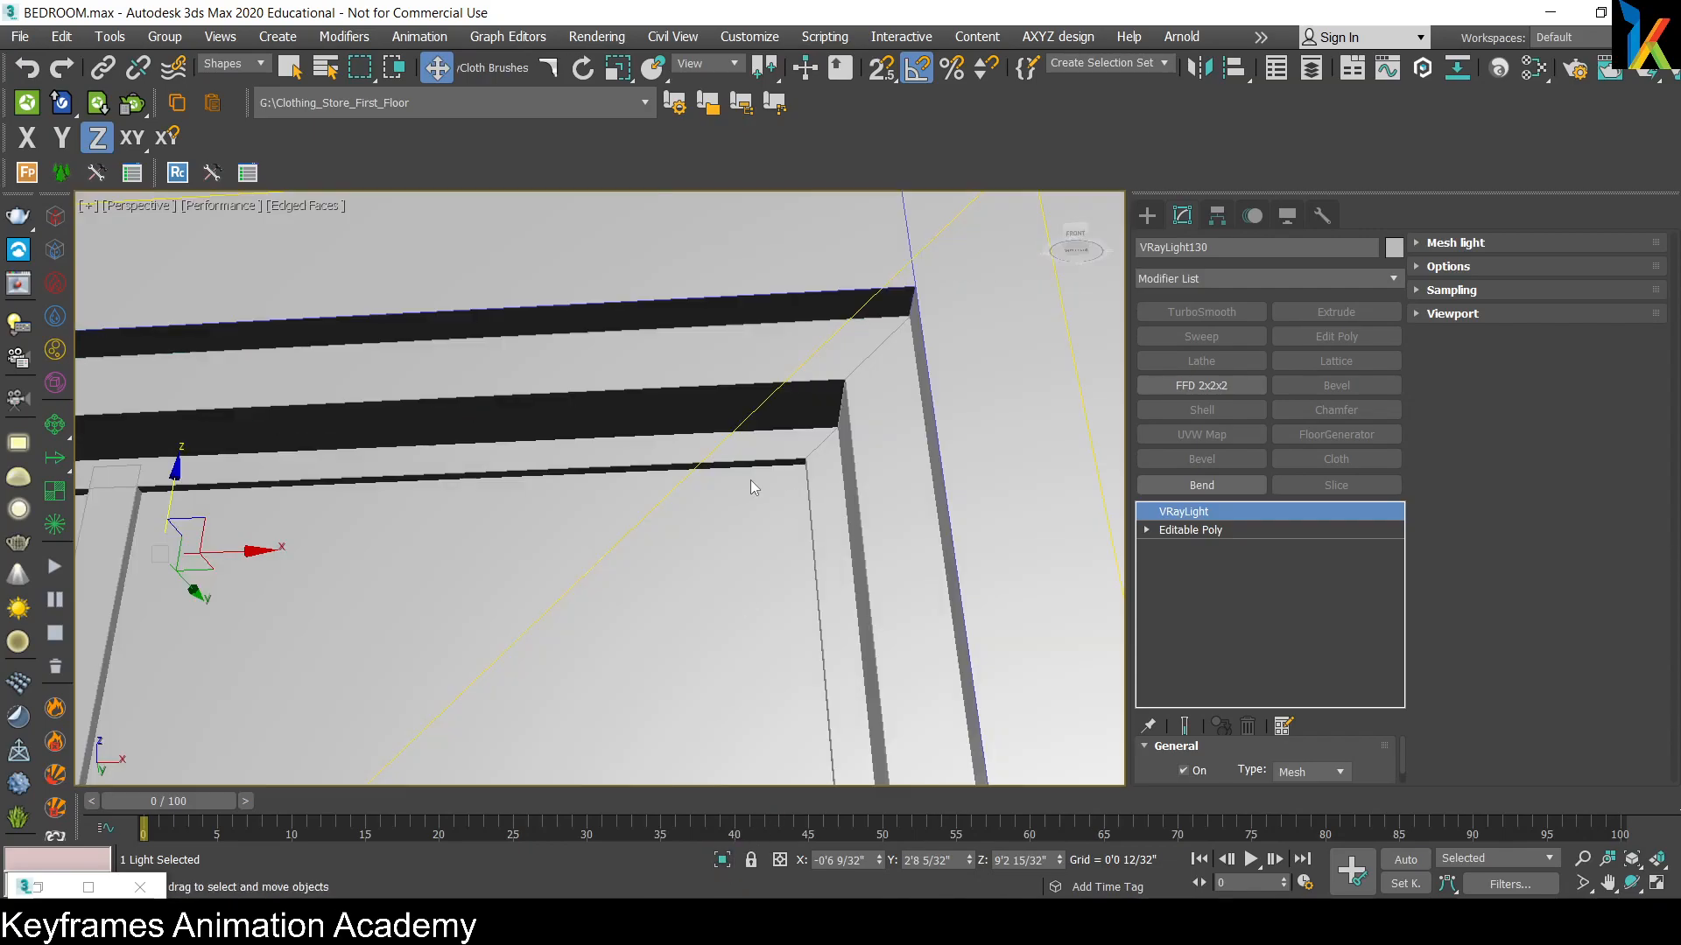
key(t)
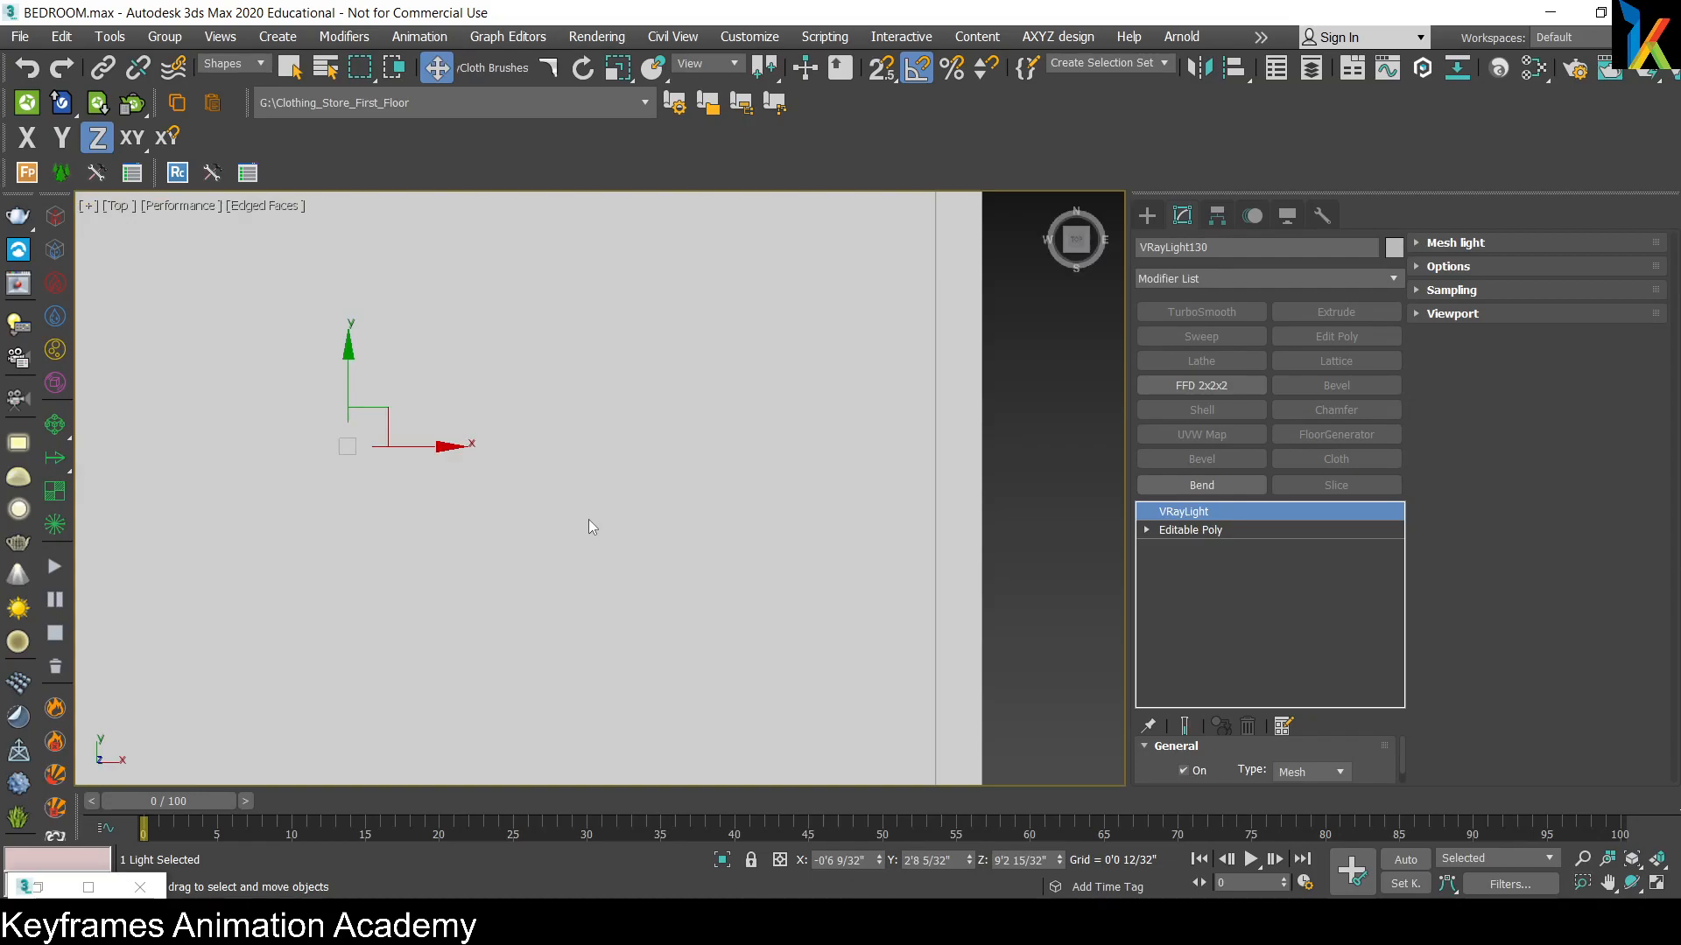
key(F3)
scroll(588, 517, down, 3)
scroll(614, 480, up, 3)
middle_drag(634, 463, 830, 508)
scroll(831, 507, down, 2)
middle_drag(690, 369, 714, 455)
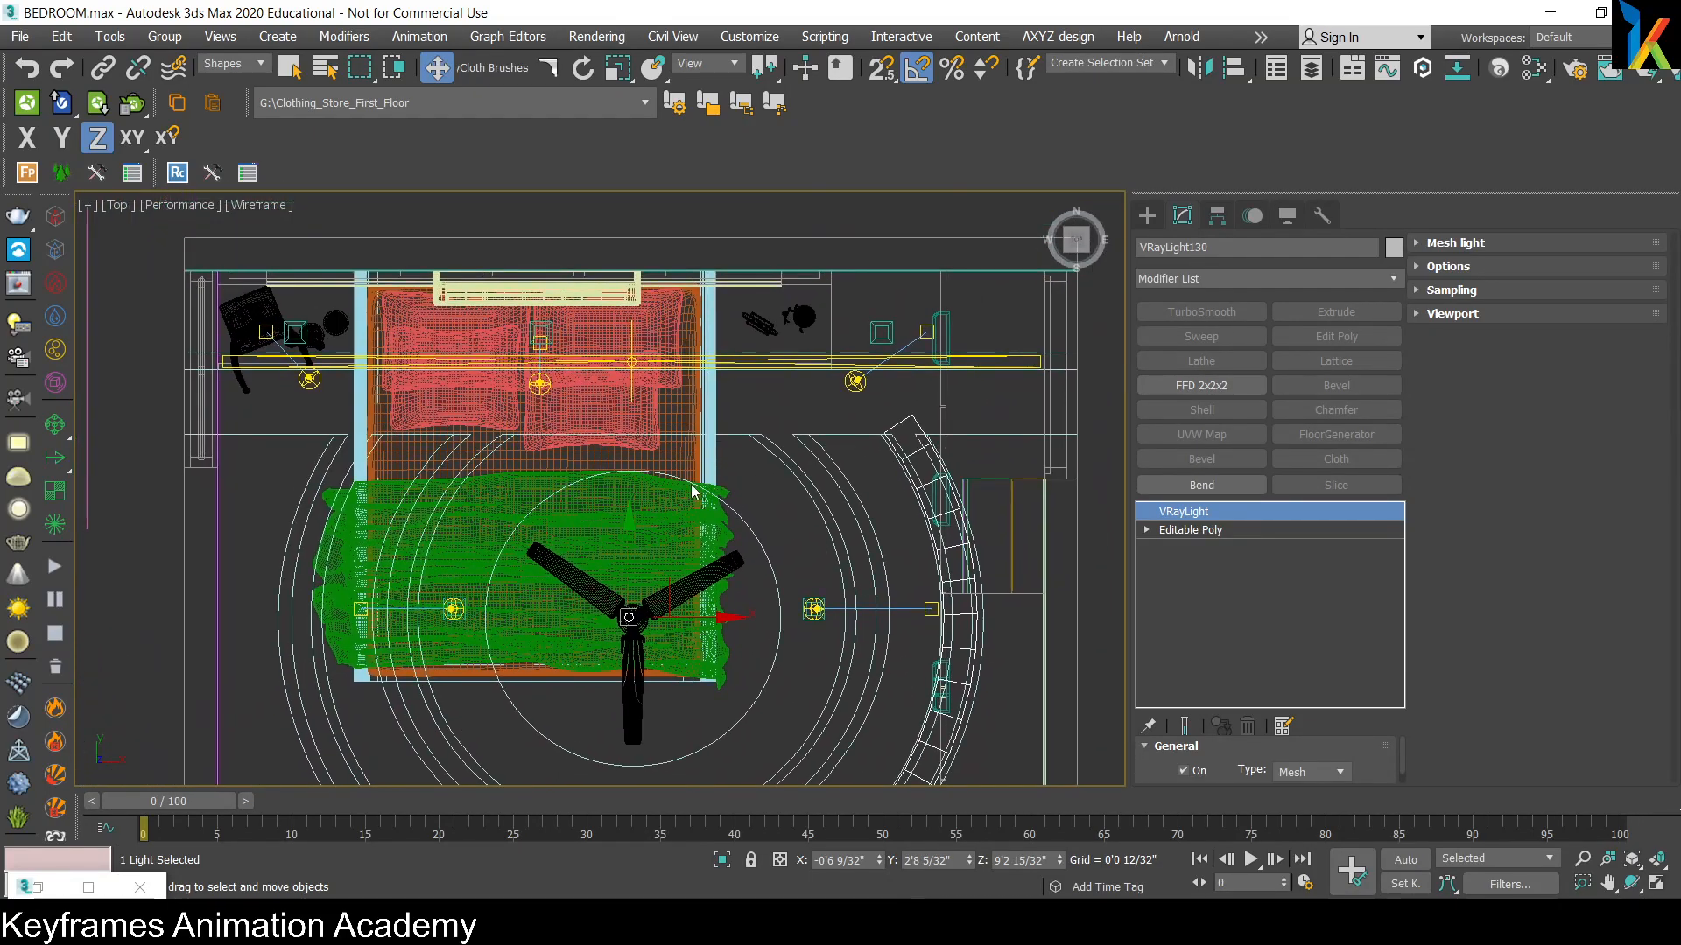
scroll(310, 385, up, 6)
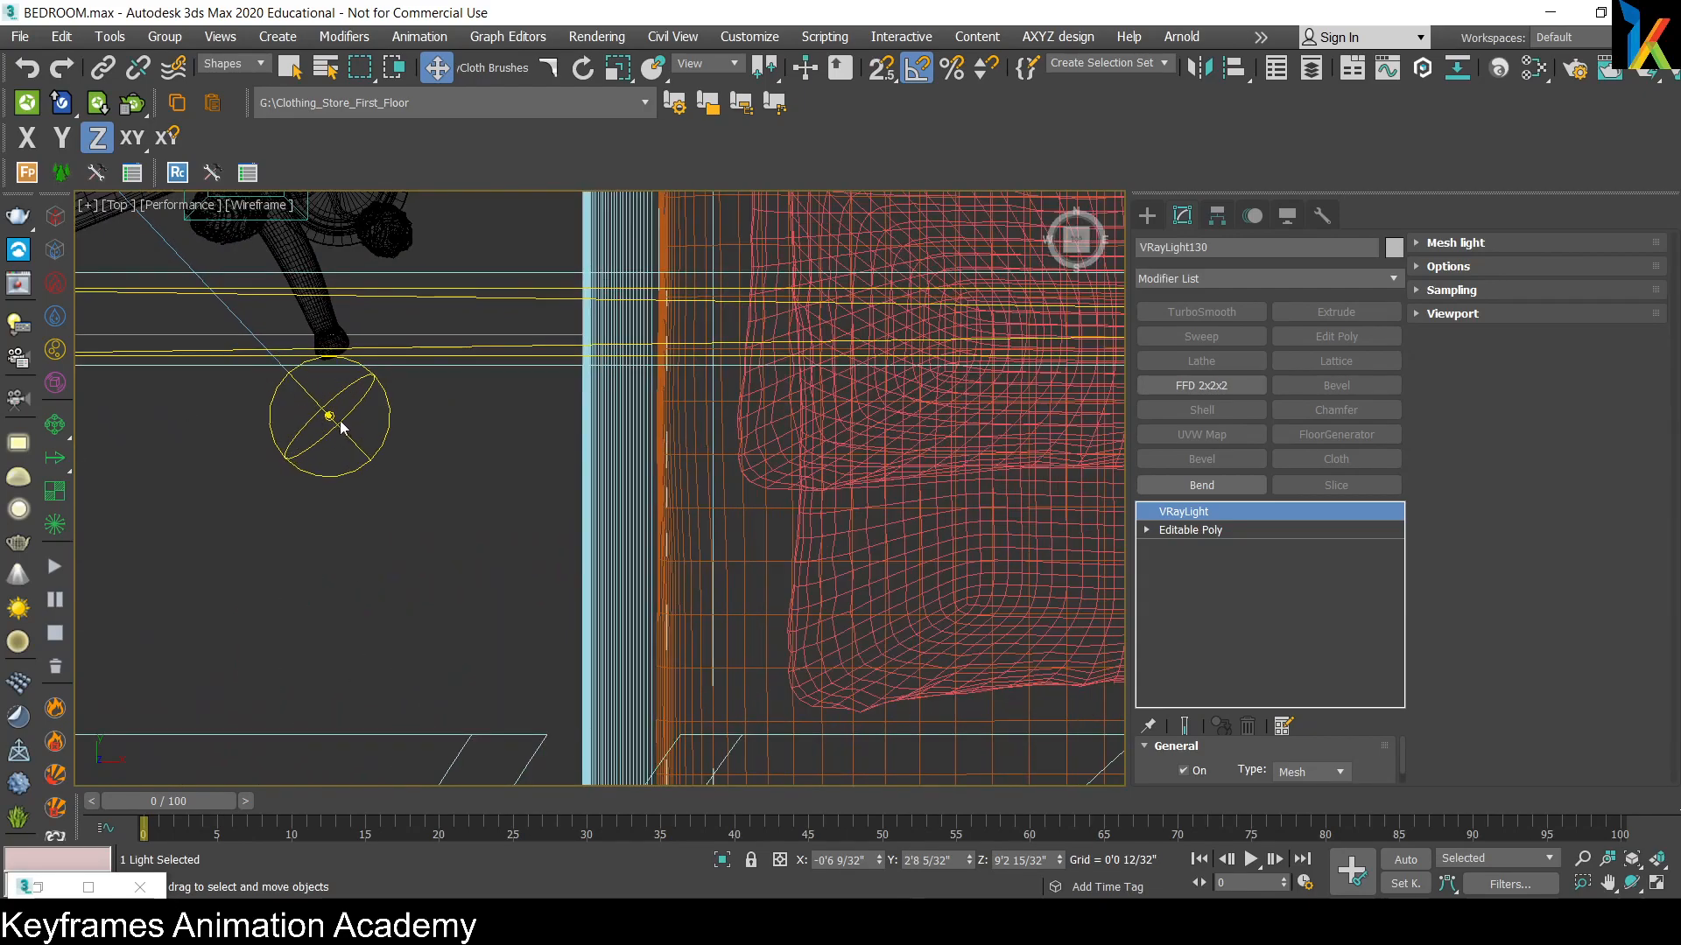
Step: Restrict selection to lights and reselect the curved mesh light in the ceiling cove
click(239, 70)
click(221, 121)
click(329, 416)
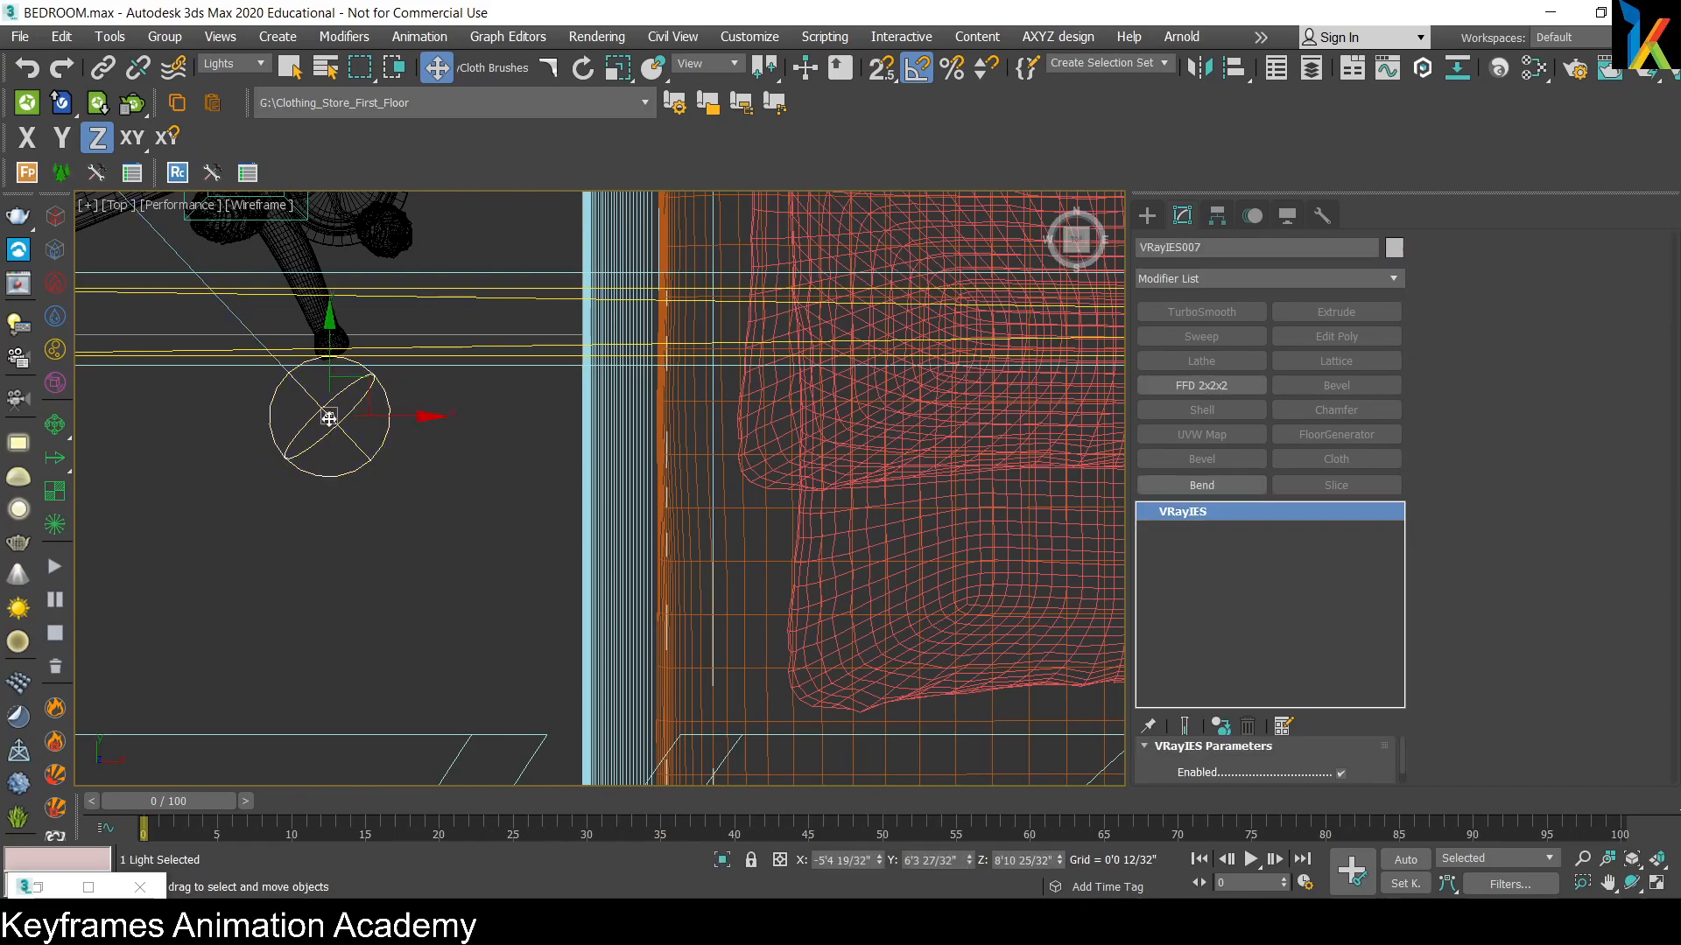
scroll(441, 476, down, 6)
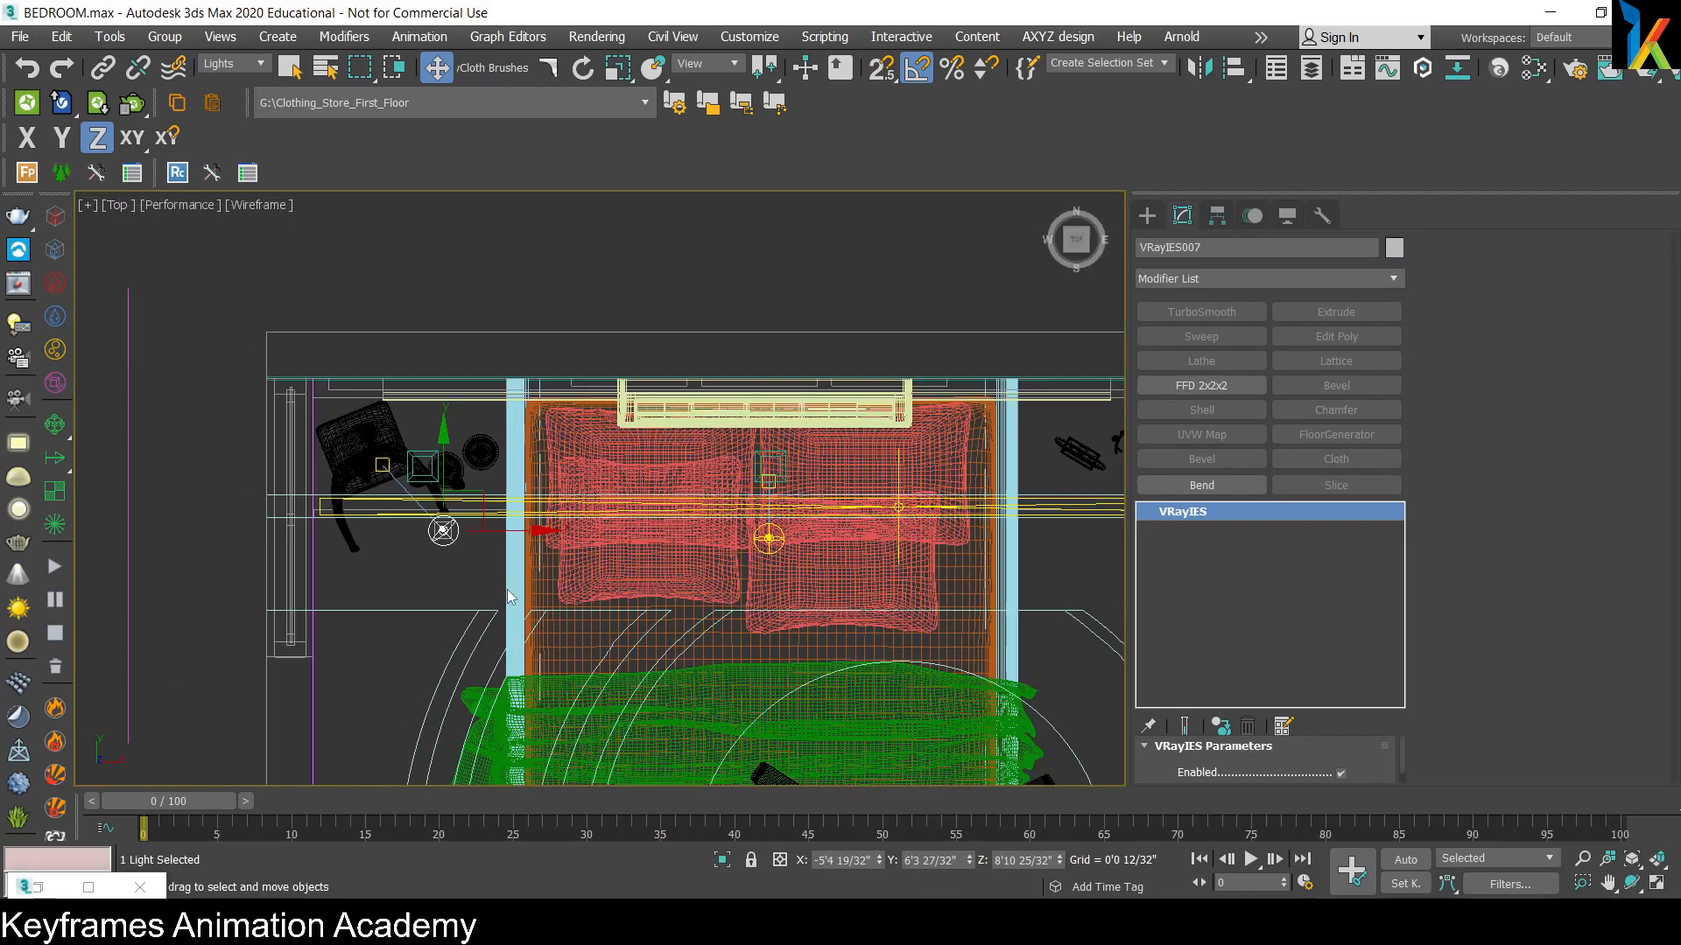
middle_drag(698, 478, 574, 339)
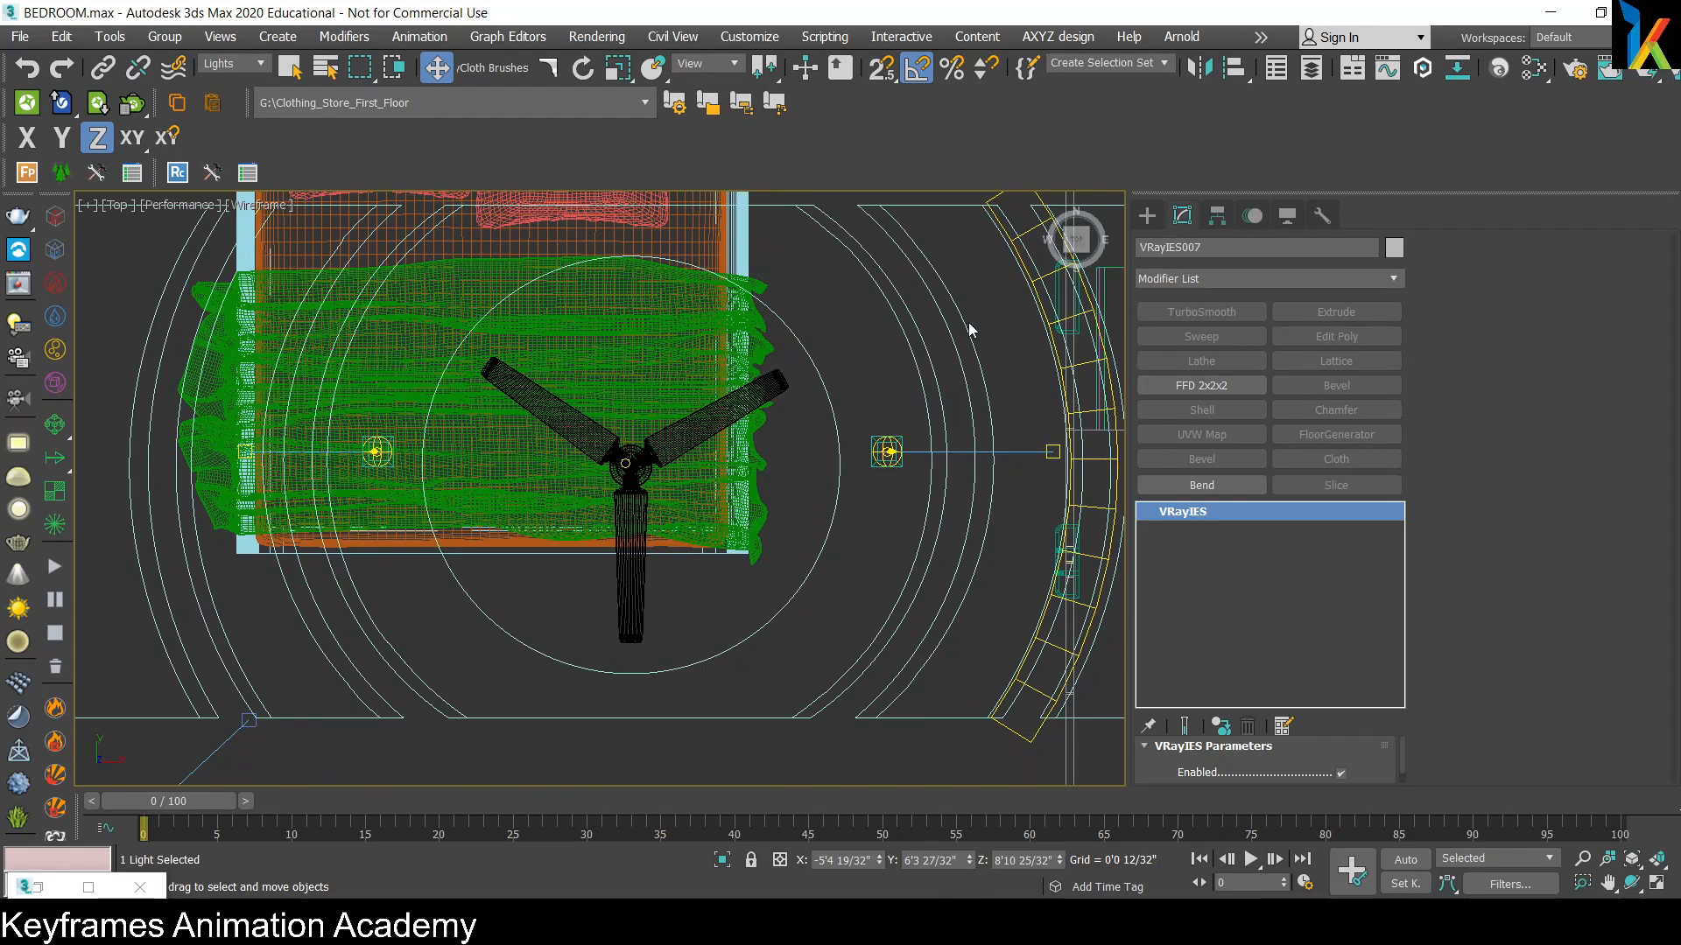
middle_drag(1021, 543, 852, 588)
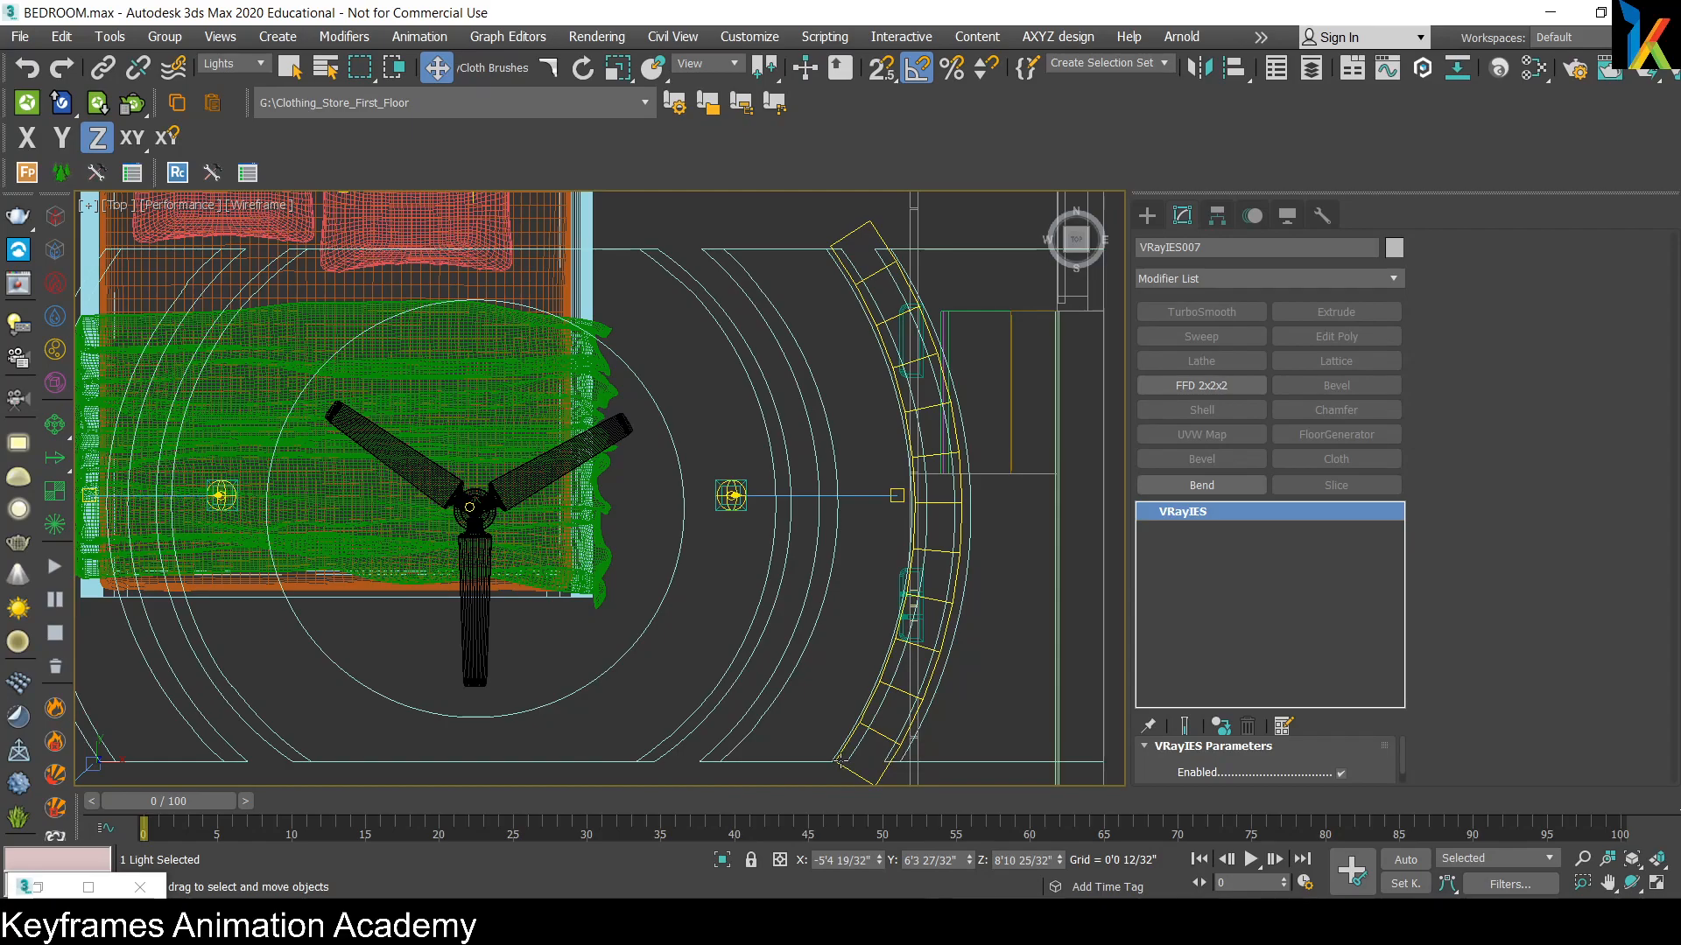
middle_drag(908, 757, 880, 700)
click(880, 701)
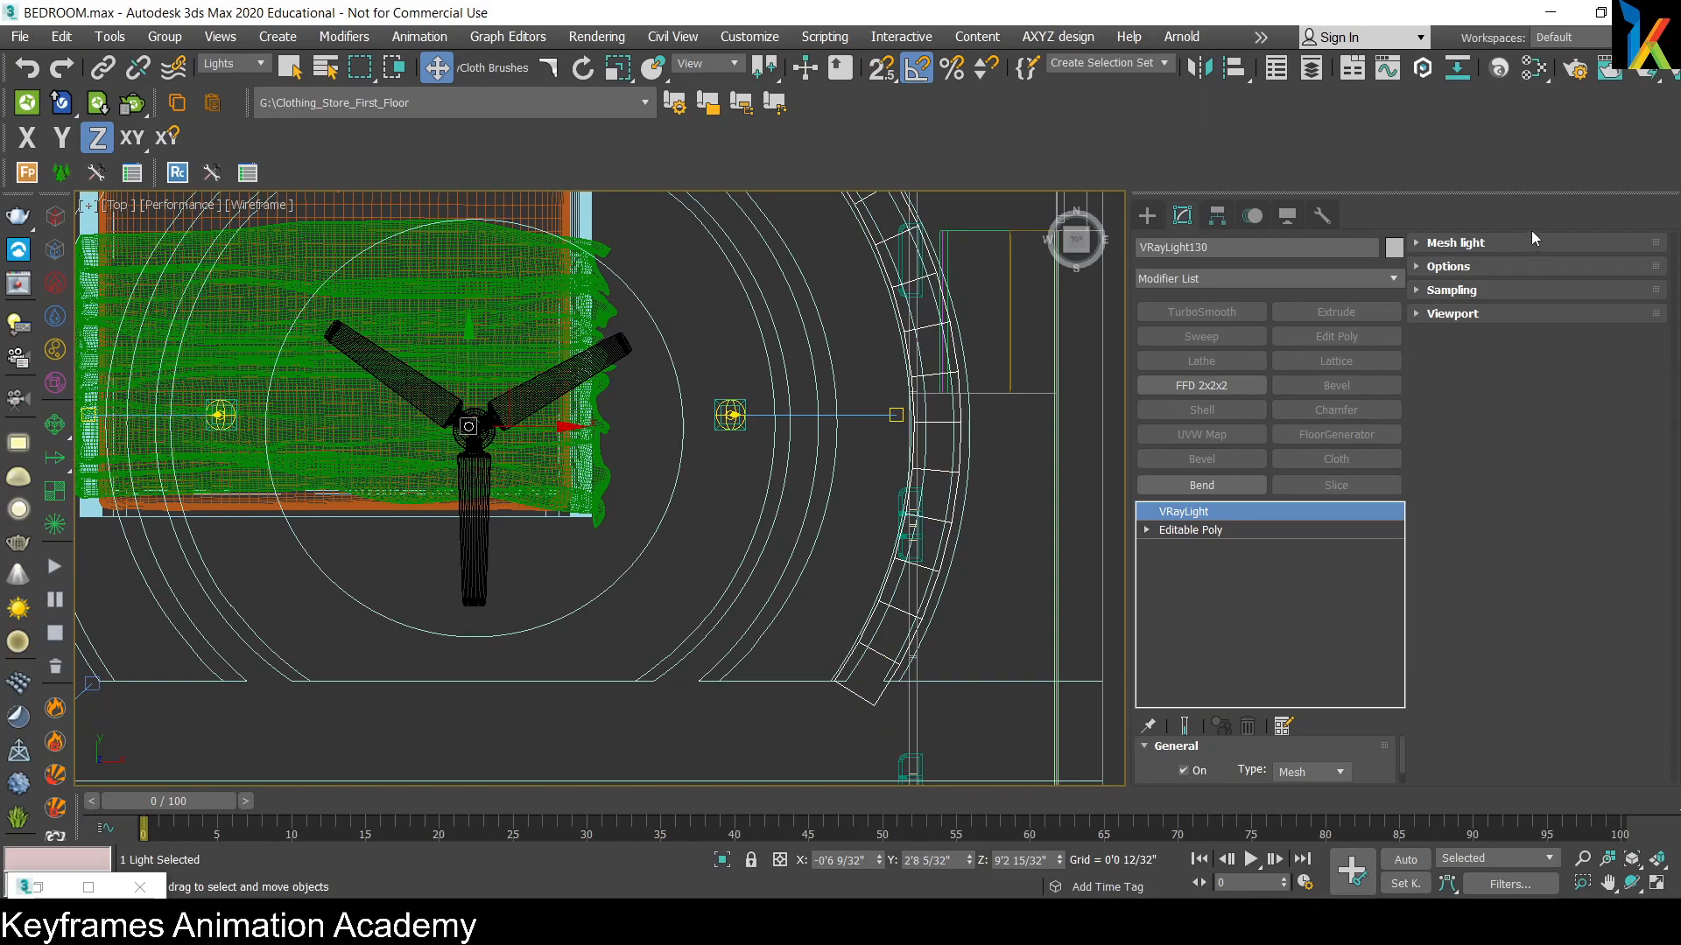
Step: Set the curved mesh light's units to Radiant power (W) and its multiplier to 20
click(1283, 726)
click(1296, 426)
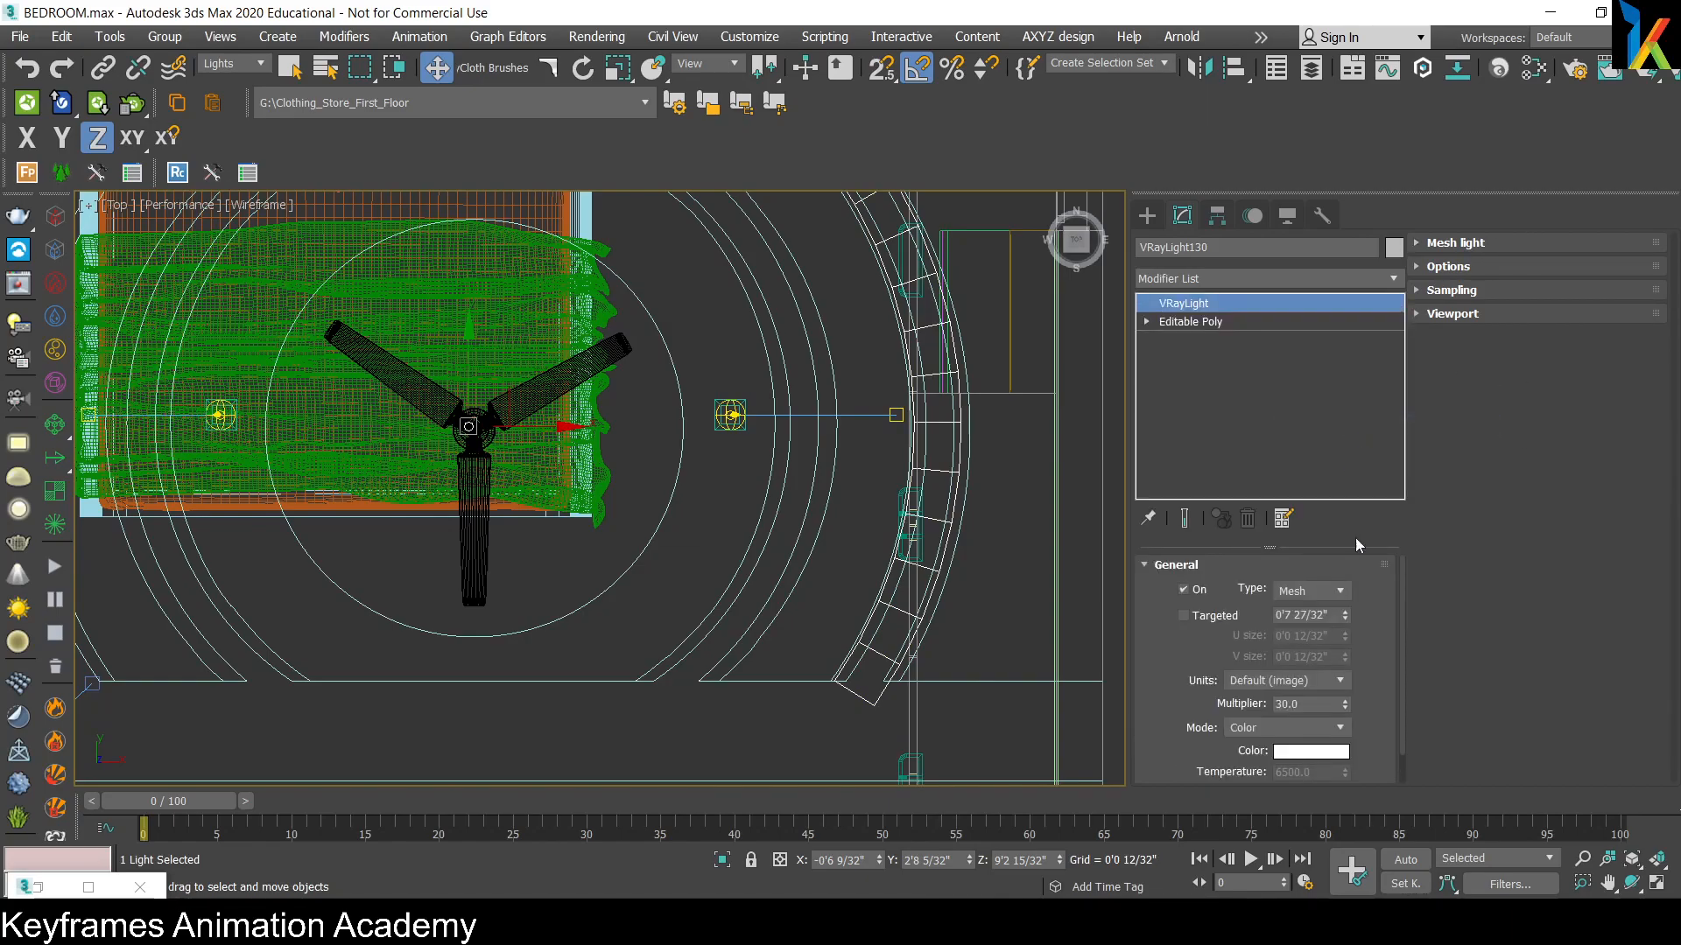
click(1315, 682)
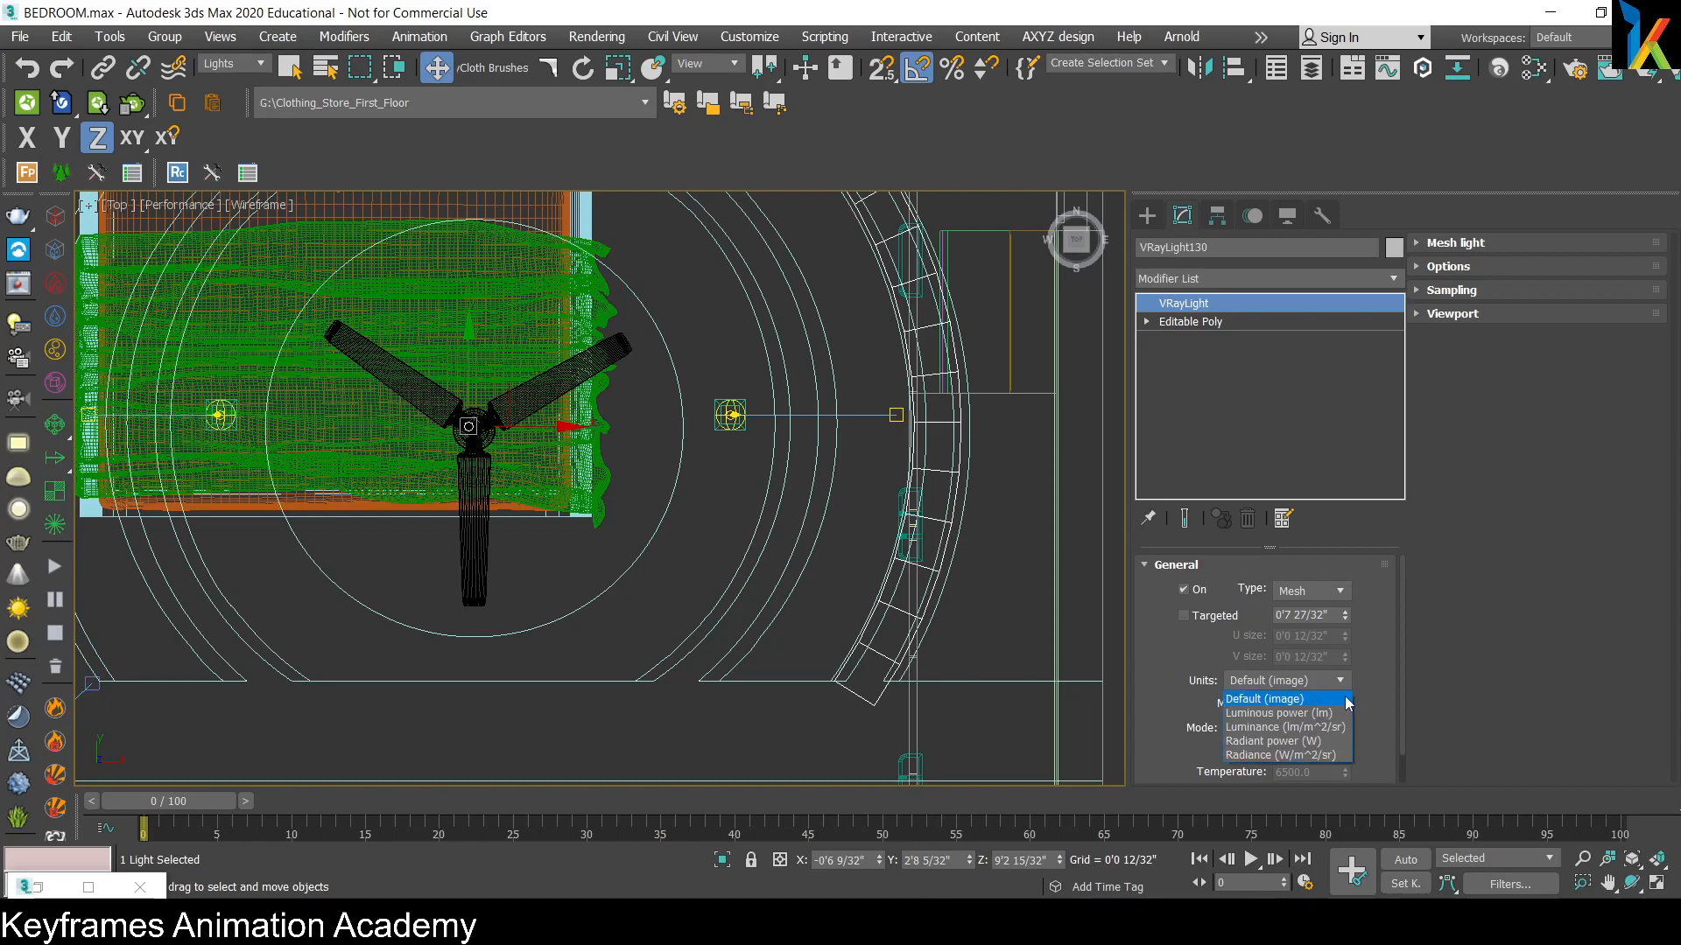
click(1297, 743)
click(1308, 705)
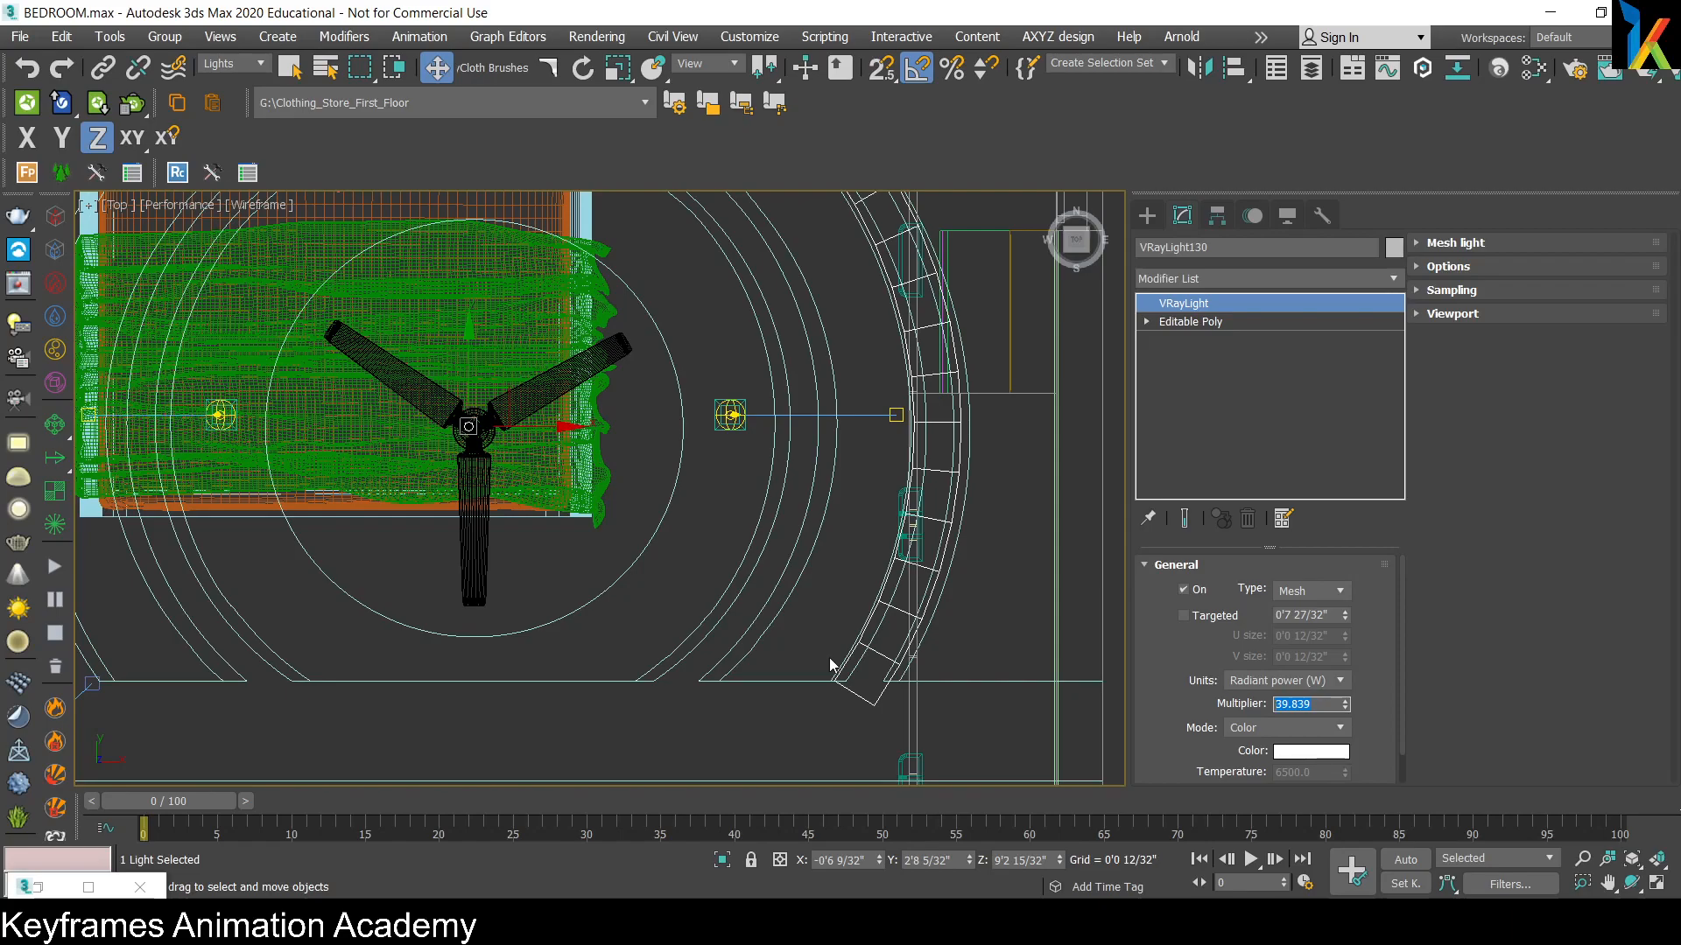
text(10)
key(Return)
text(20)
key(Return)
Step: Lower the curved mesh light to Z 9'0 12/32" in the Perspective view shaded with edged faces
scroll(946, 521, down, 5)
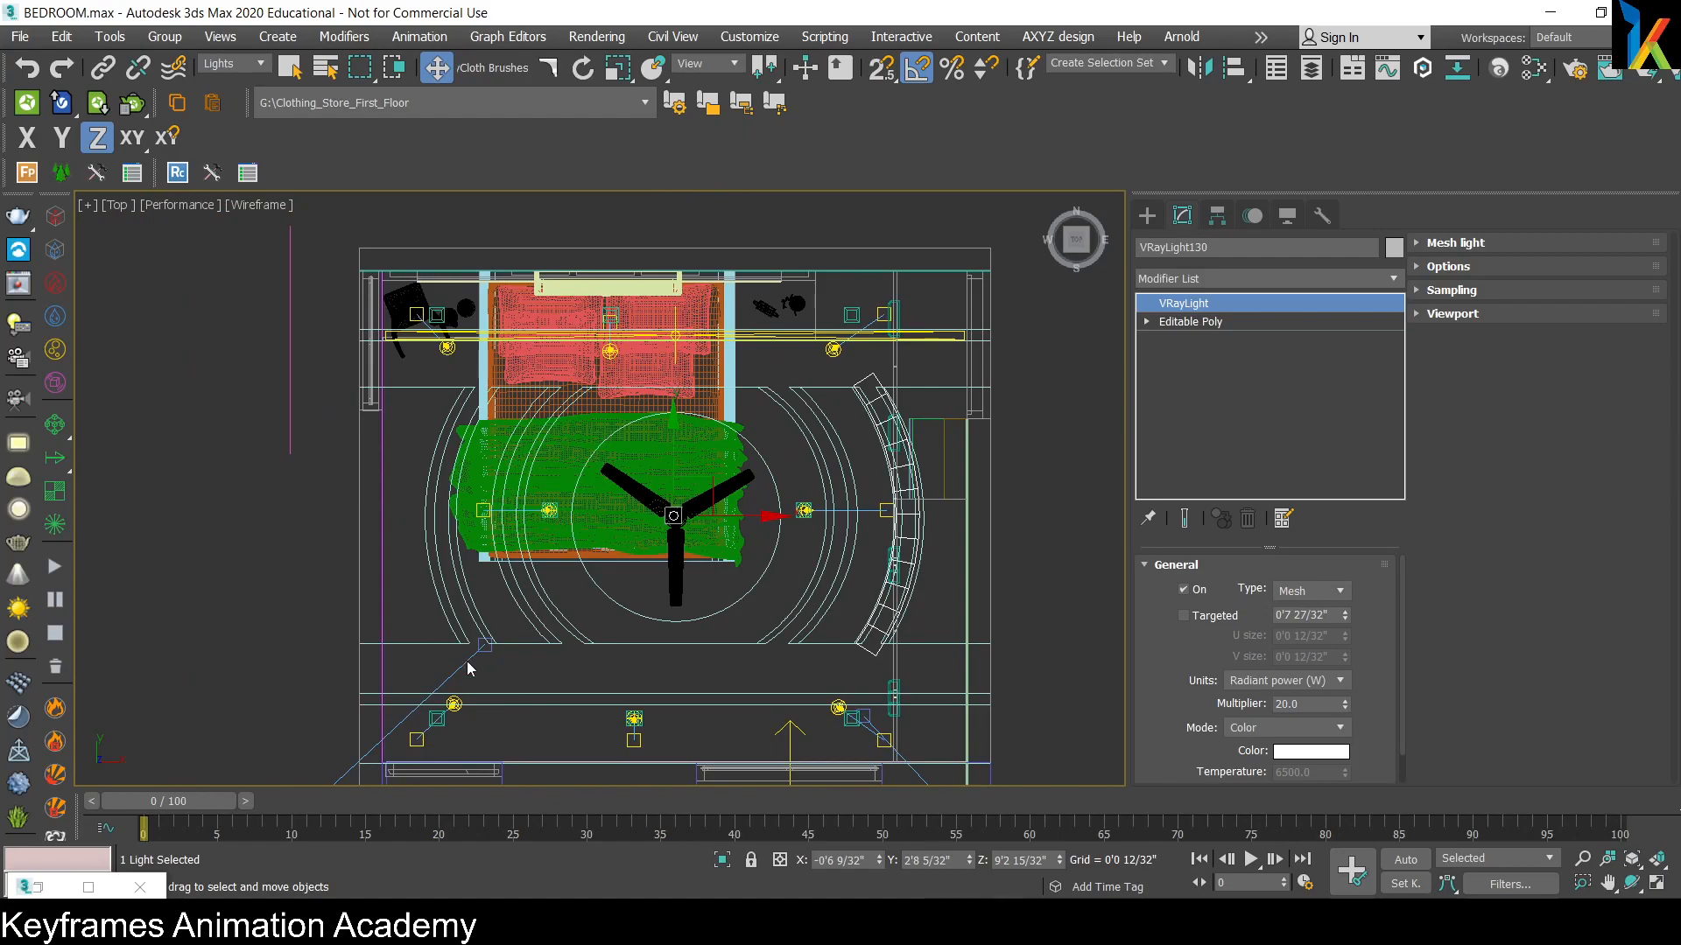
scroll(837, 469, up, 4)
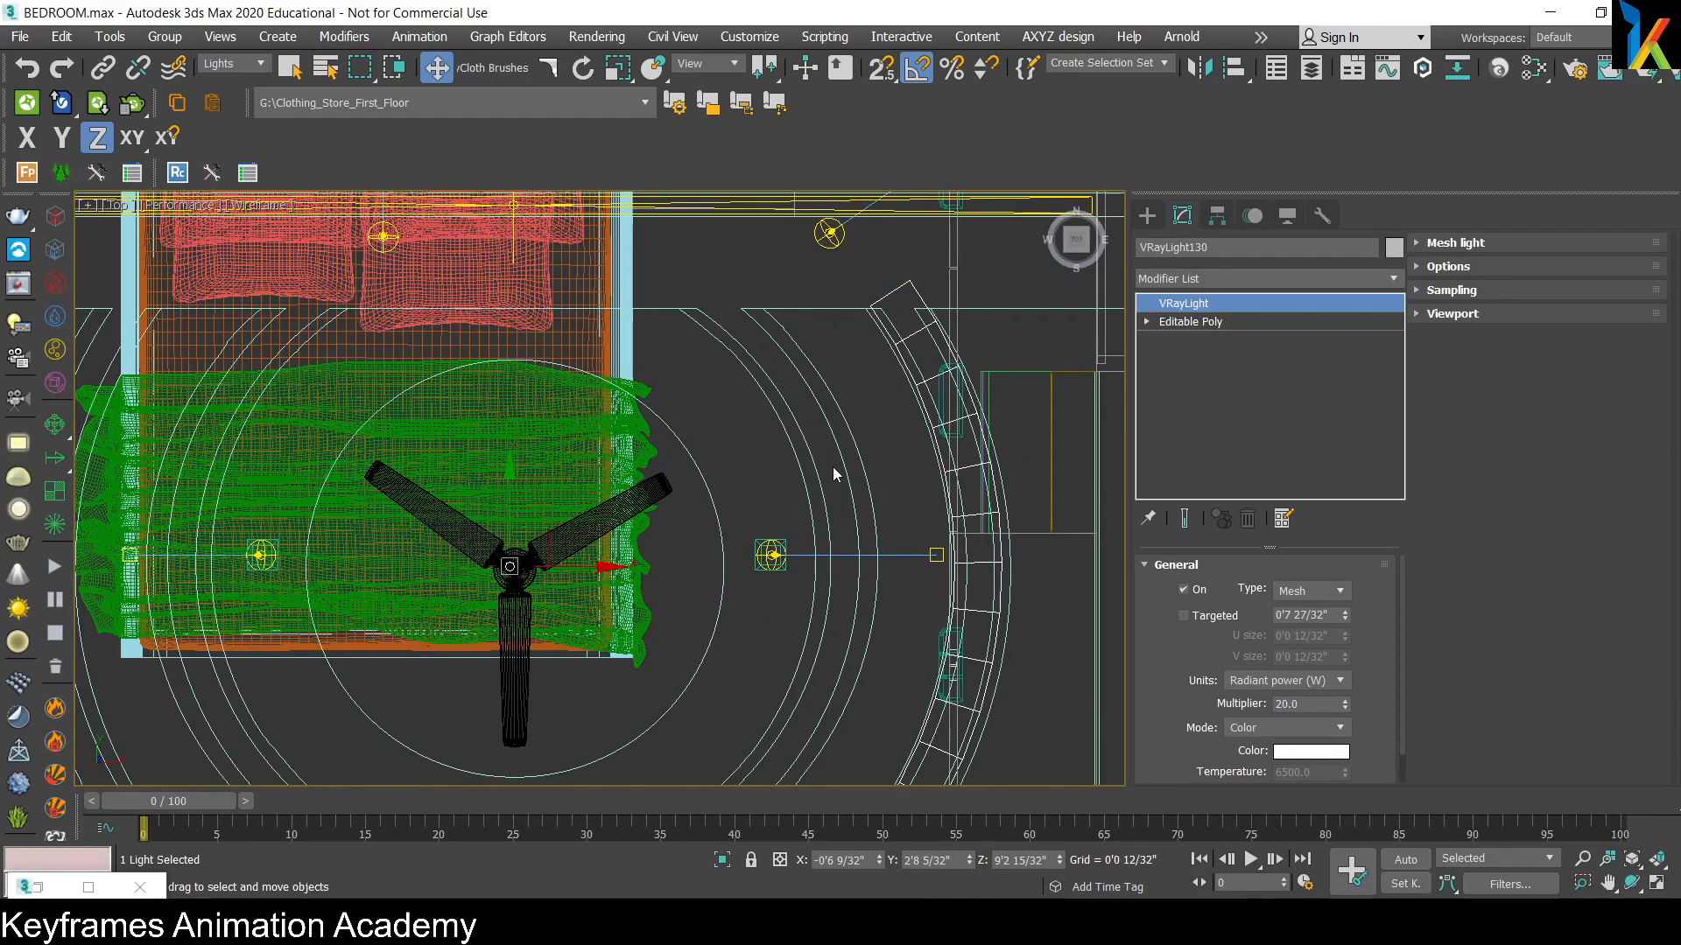
scroll(795, 378, down, 3)
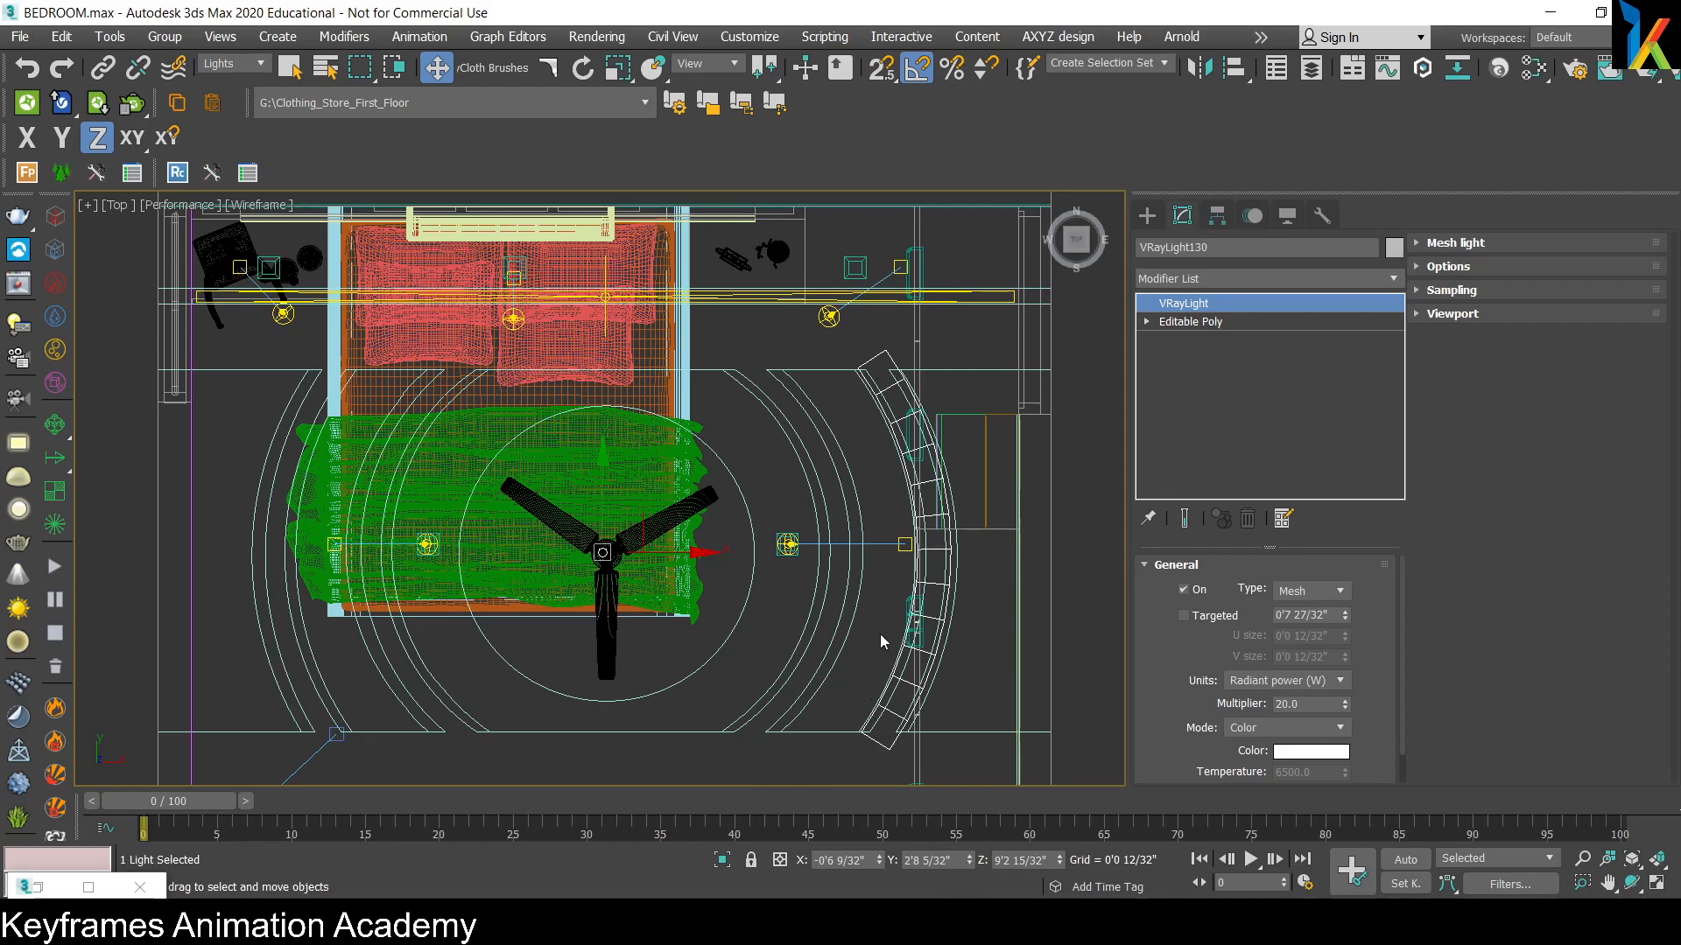
scroll(880, 634, up, 4)
scroll(706, 624, down, 3)
key(p)
mouse_move(610, 542)
alt+middle_down()
mouse_move(646, 576)
mouse_move(722, 548)
alt+middle_up()
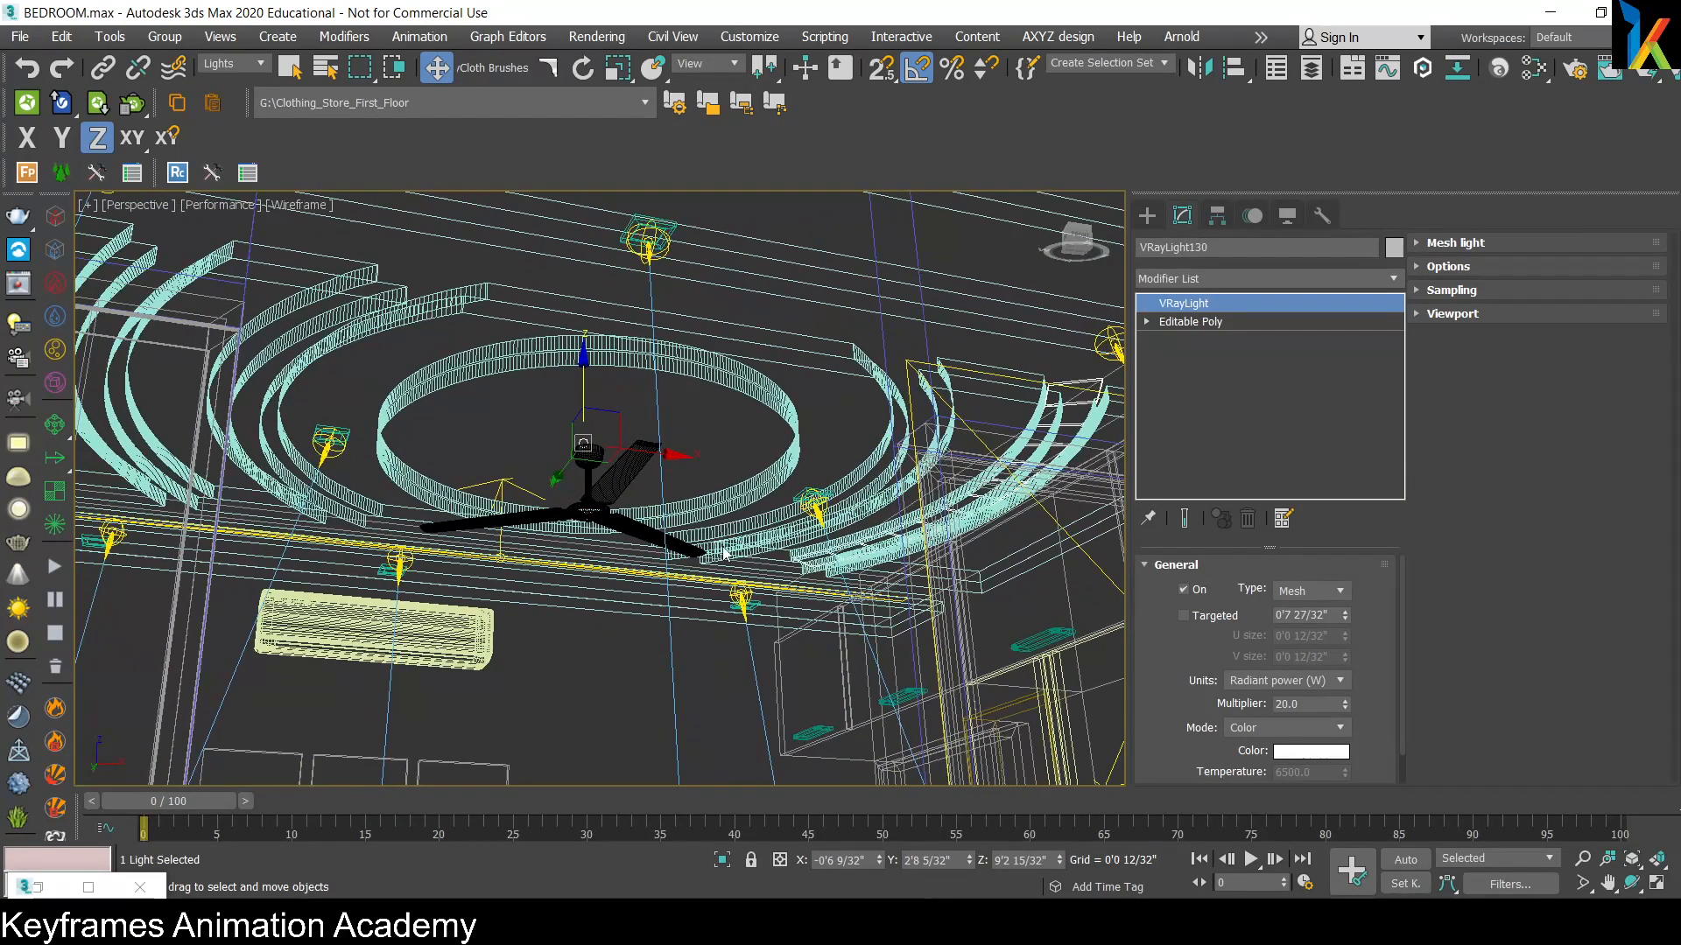
key(F3)
mouse_move(822, 523)
alt+middle_down()
mouse_move(793, 555)
mouse_move(847, 550)
mouse_move(848, 513)
mouse_move(784, 492)
alt+middle_up()
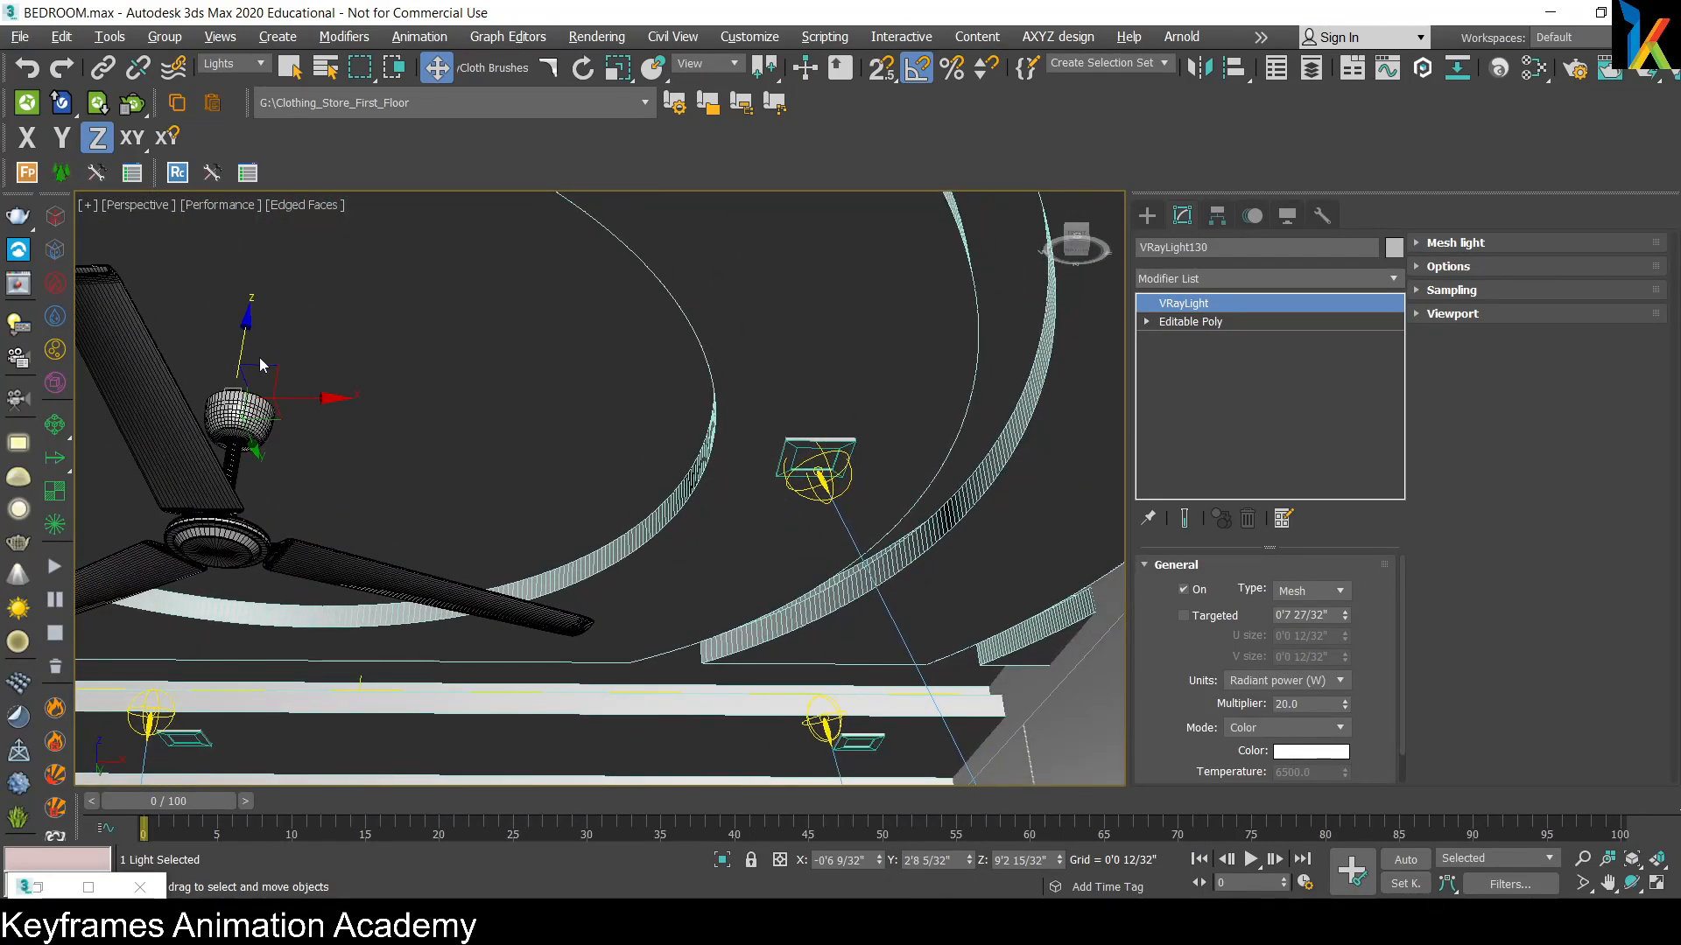
drag(243, 350, 243, 377)
Step: Examine how the lowered mesh light sits in the ceiling cove from several angles, shaded and in wireframe
middle_drag(572, 490, 165, 467)
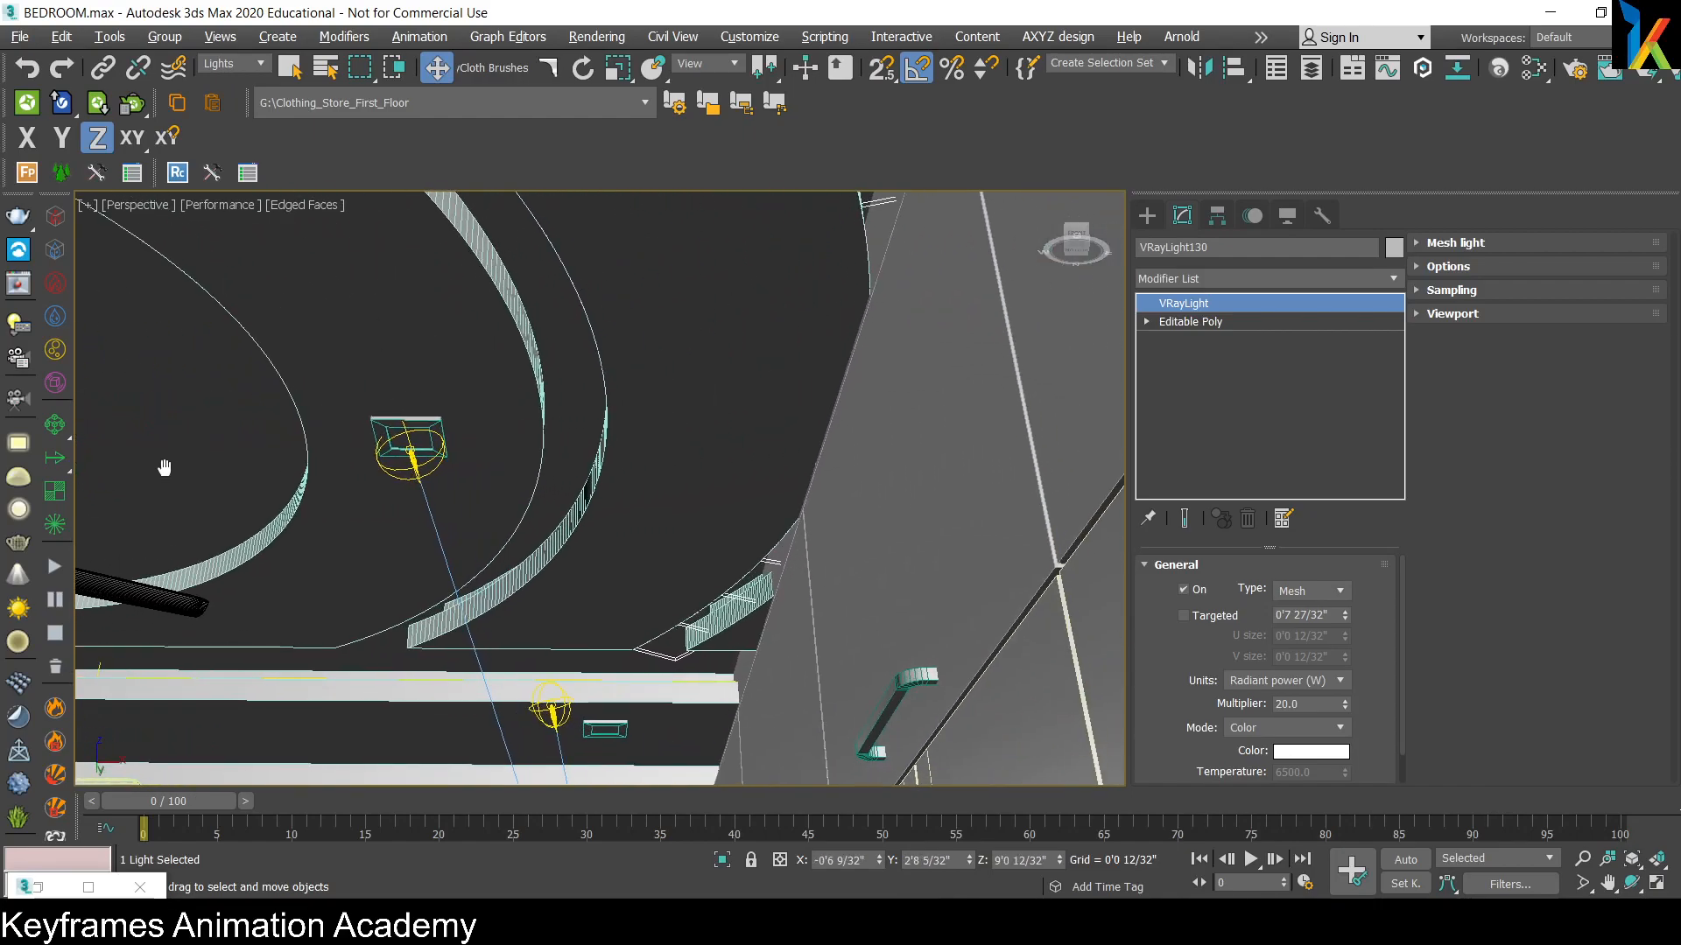
scroll(716, 508, down, 3)
alt+middle_drag(755, 540, 803, 506)
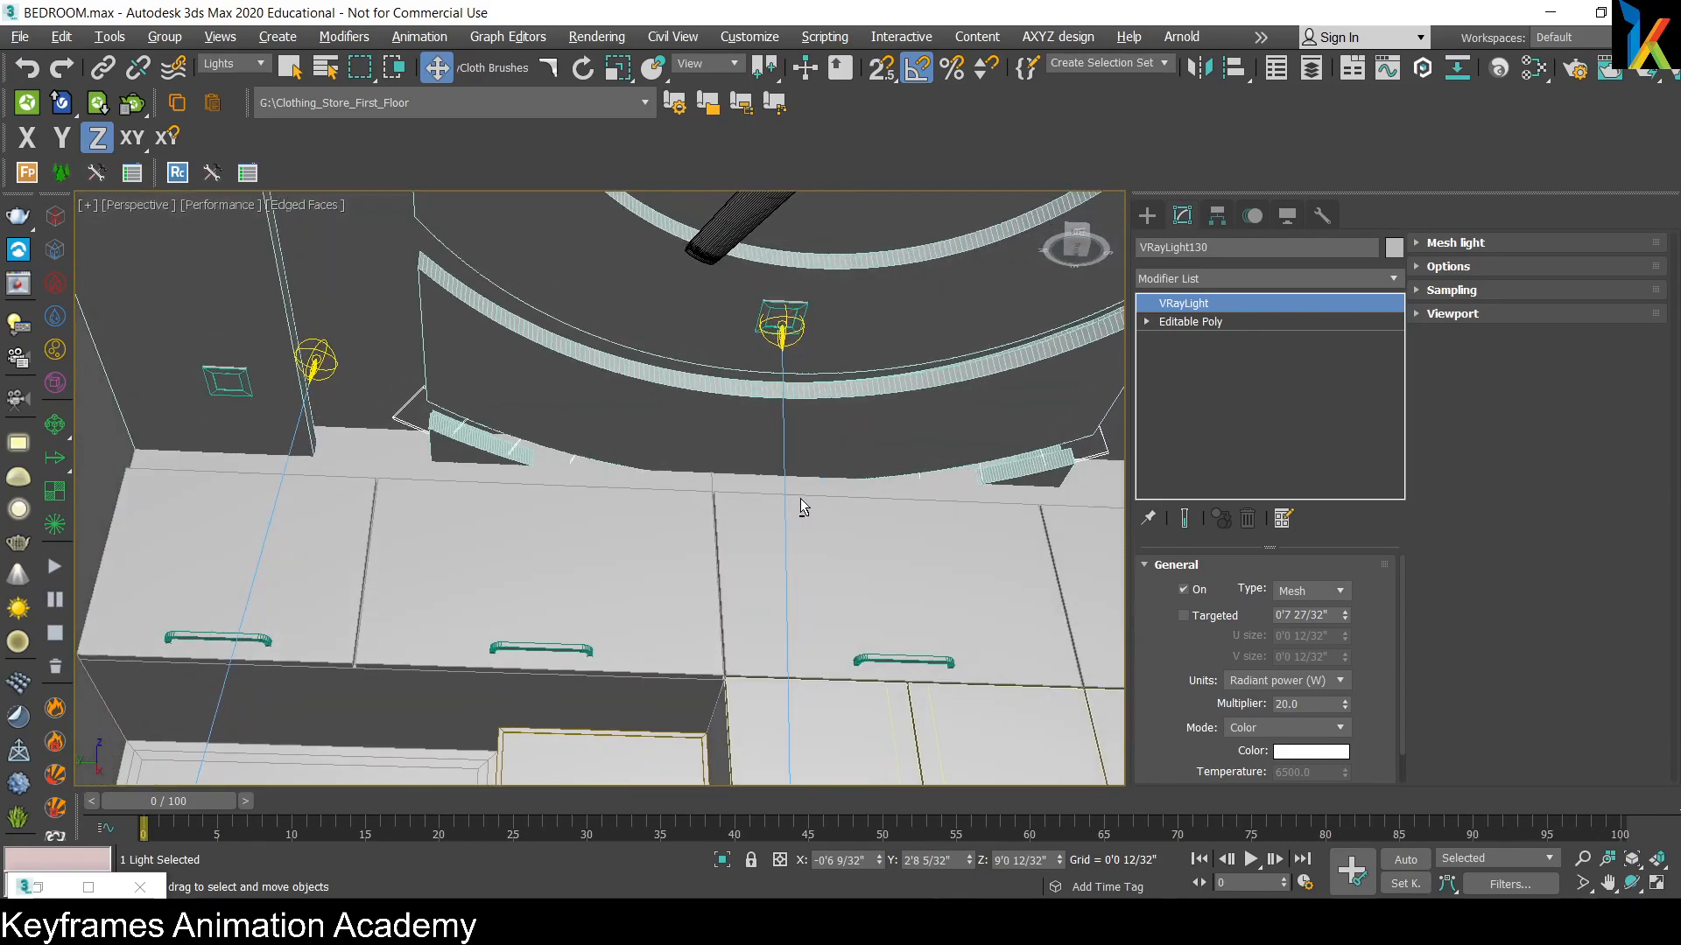
alt+middle_drag(814, 422, 702, 469)
middle_drag(851, 335, 754, 462)
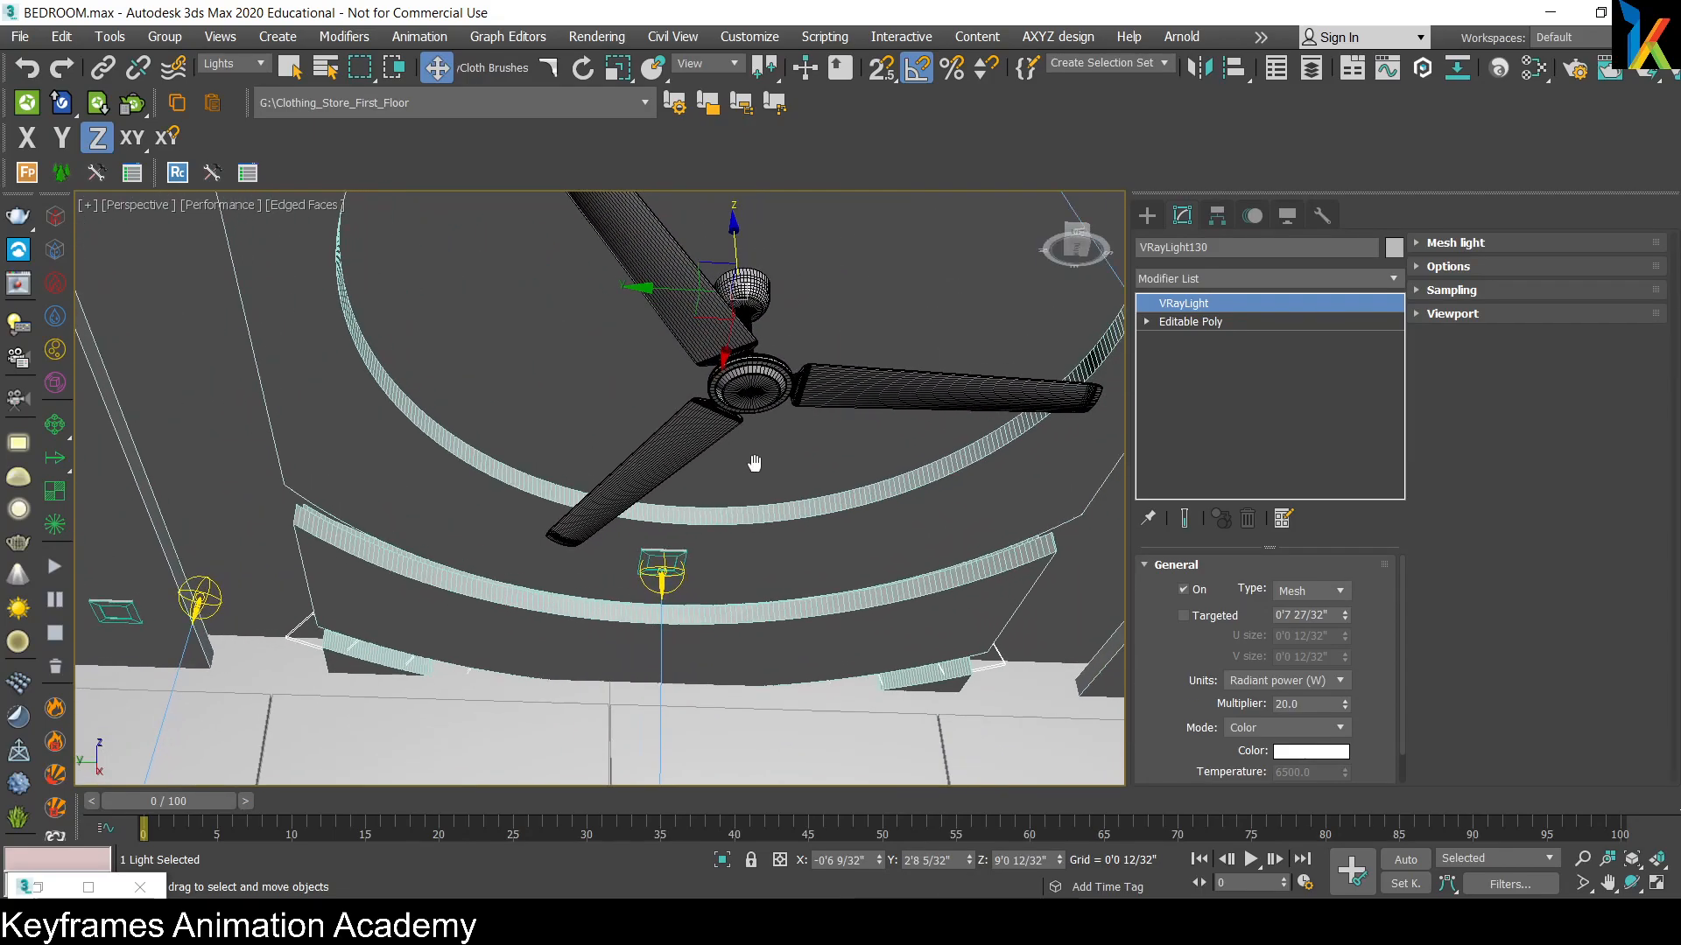
alt+middle_drag(845, 628, 783, 600)
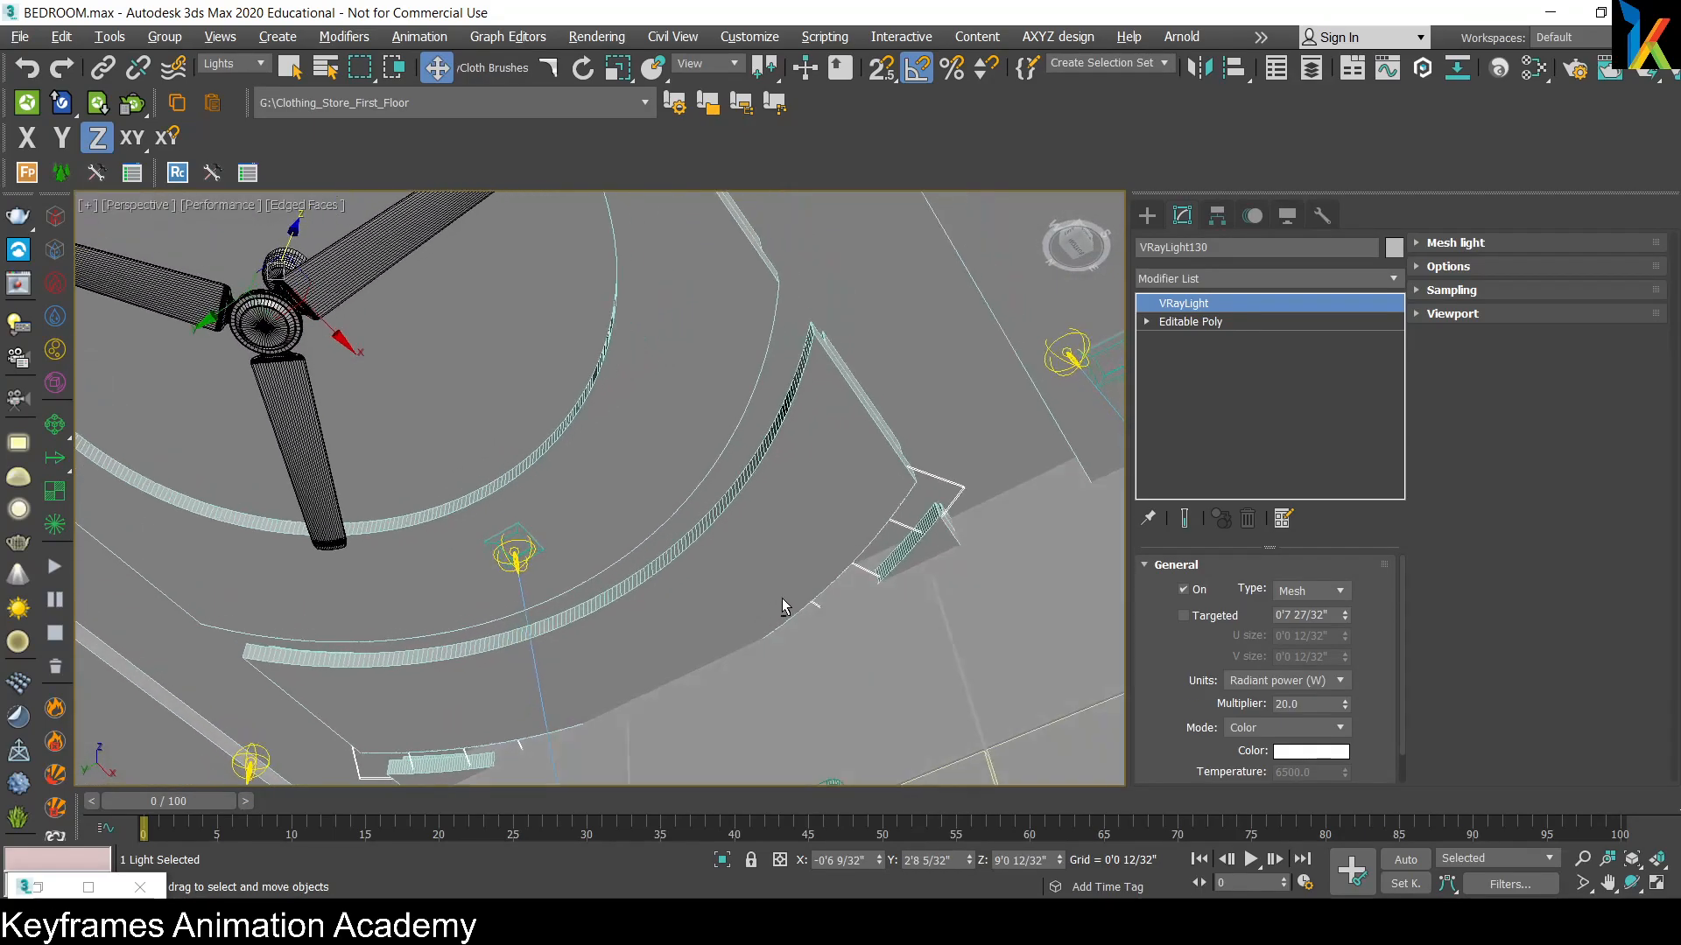
alt+middle_drag(639, 647, 767, 637)
key(F3)
alt+middle_drag(688, 680, 759, 638)
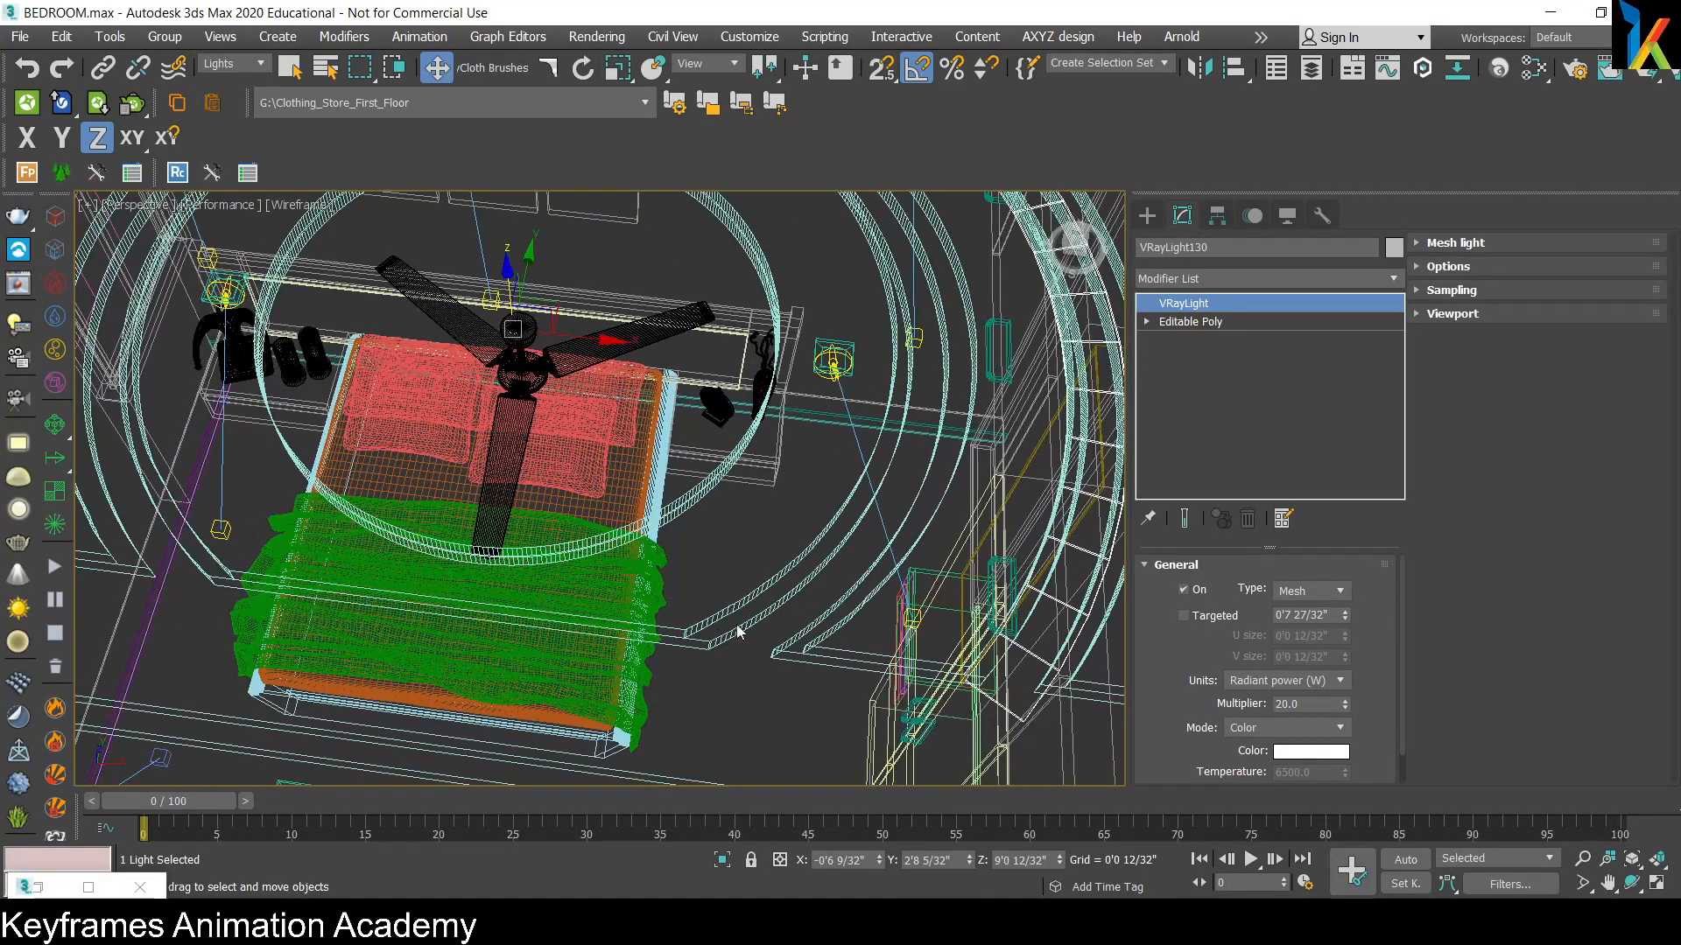
Step: Set the selection filter to All and isolate the false ceiling panels in the shaded Perspective view
click(1147, 215)
alt+middle_drag(826, 465, 810, 657)
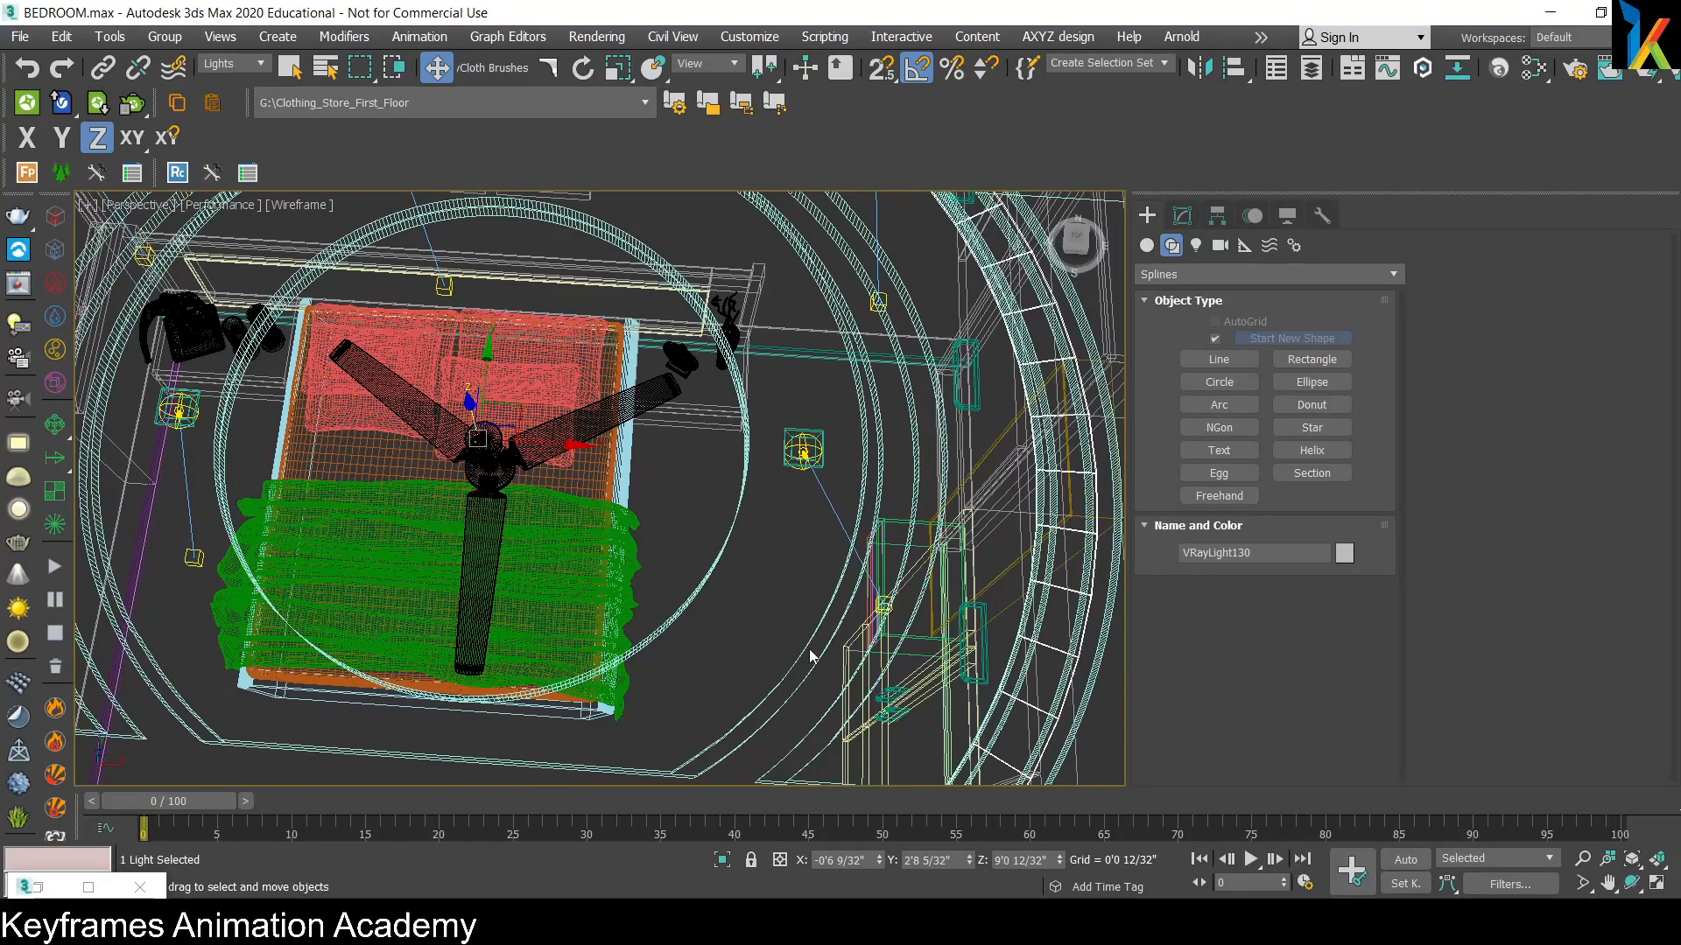
click(232, 64)
click(224, 83)
click(784, 675)
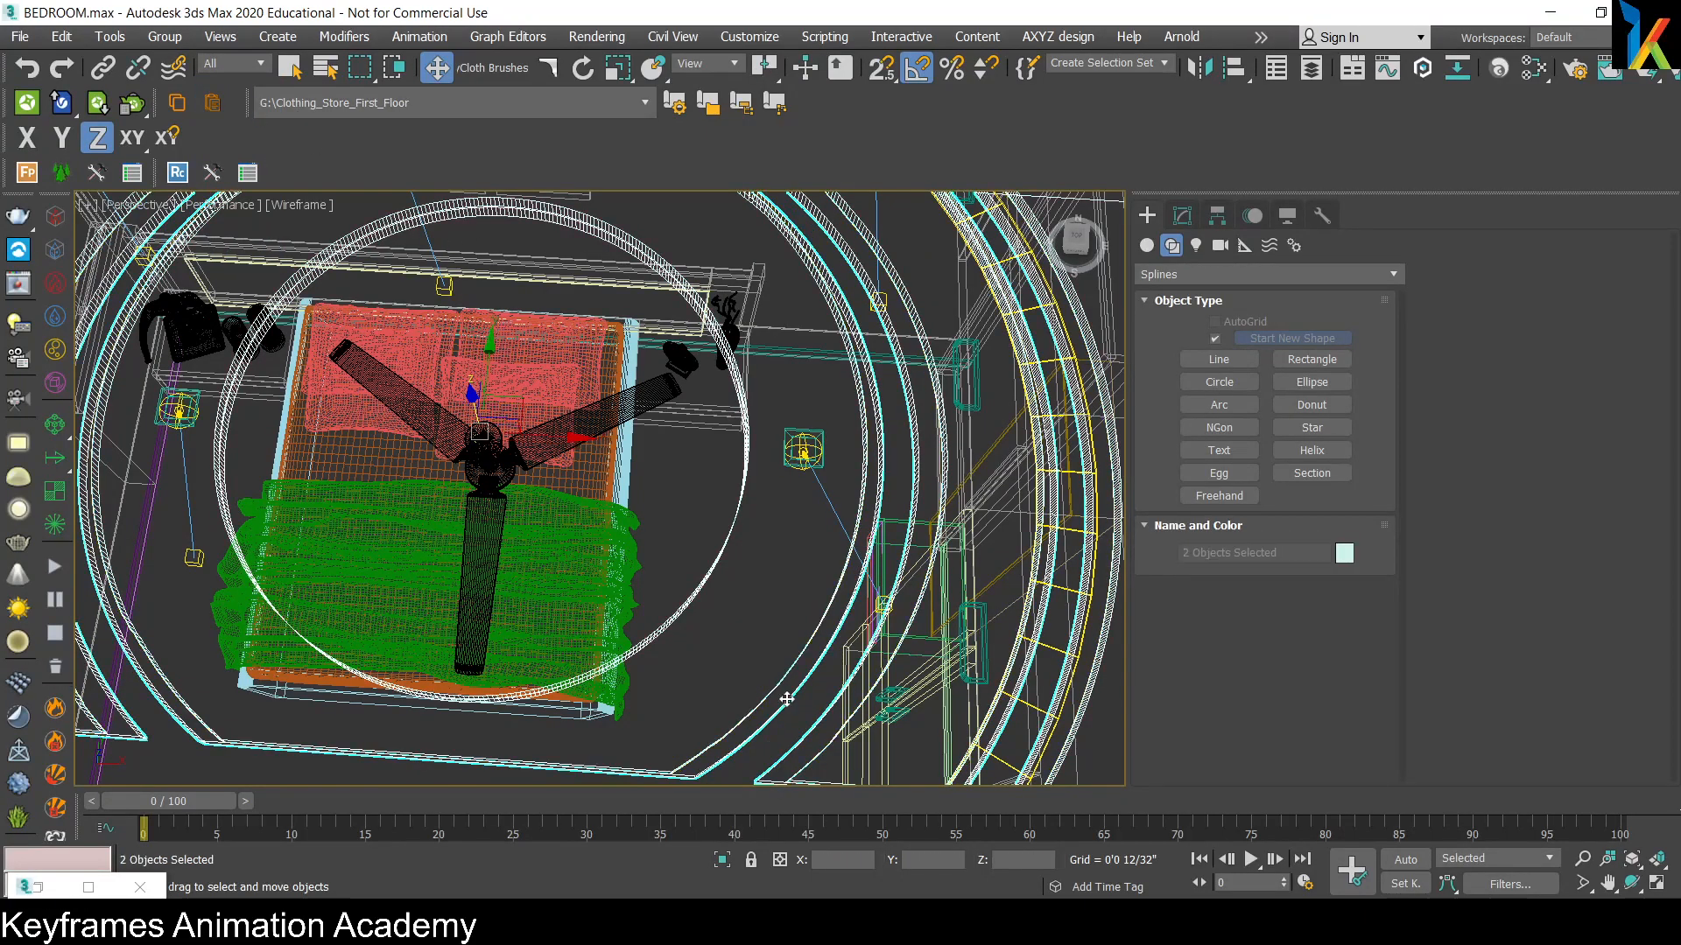
key(alt+q)
key(F3)
alt+middle_drag(788, 705, 723, 509)
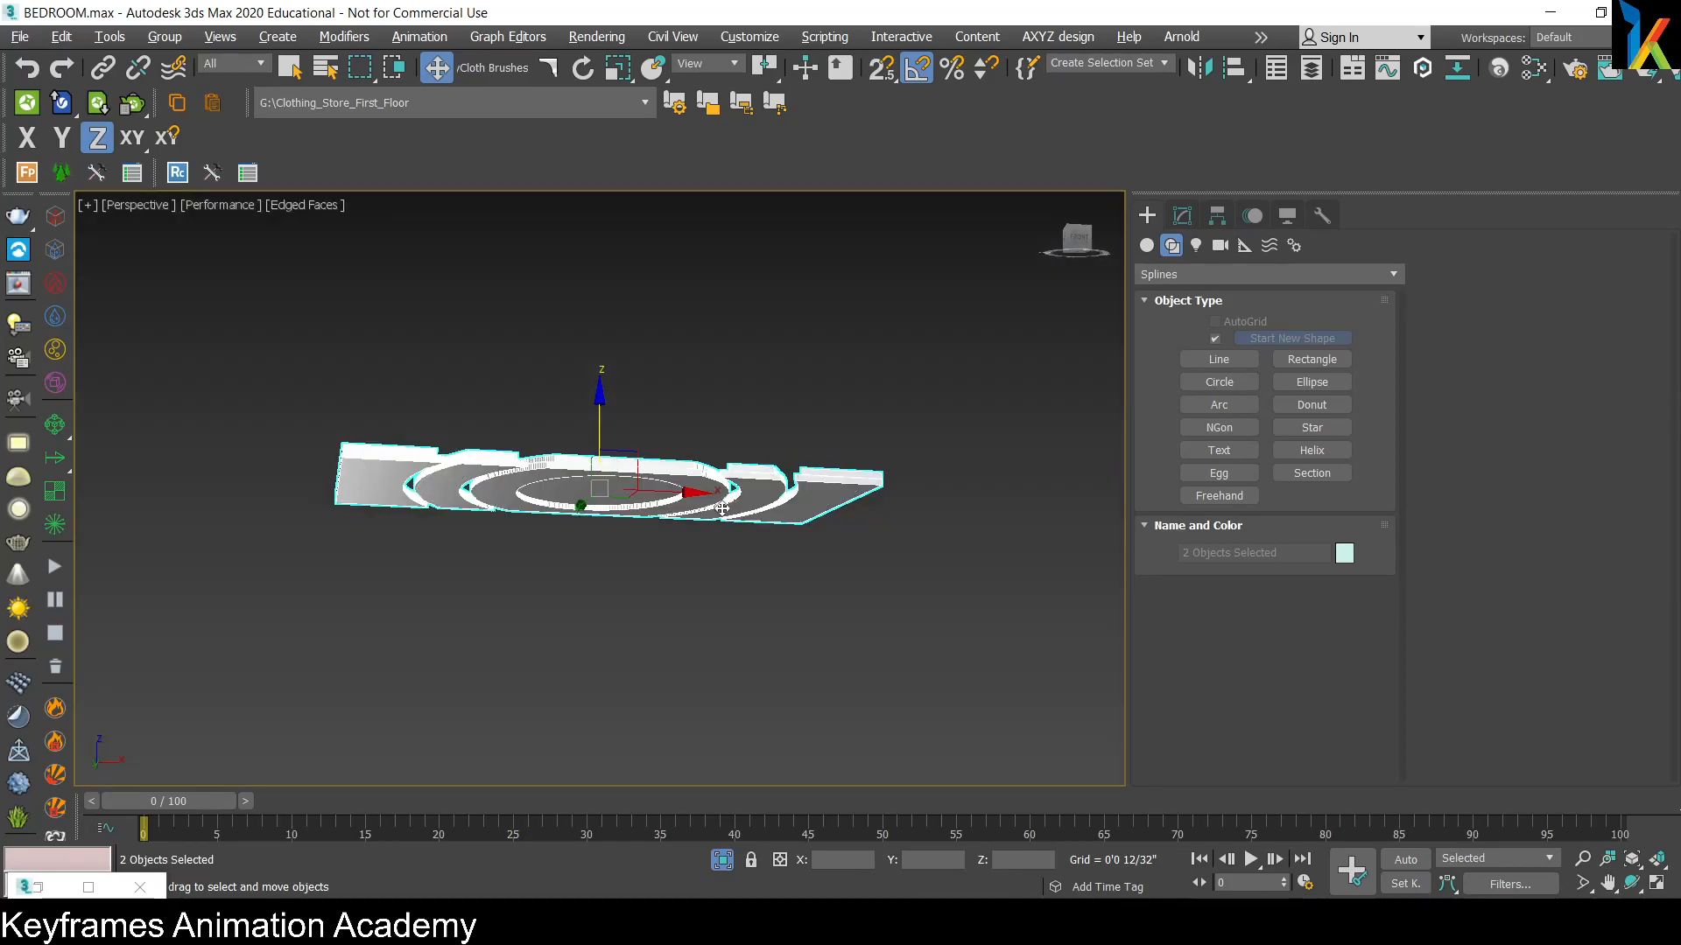
Step: Select the ceiling panel with the curved gaps and show it in the Top view as wireframe
scroll(723, 509, up, 10)
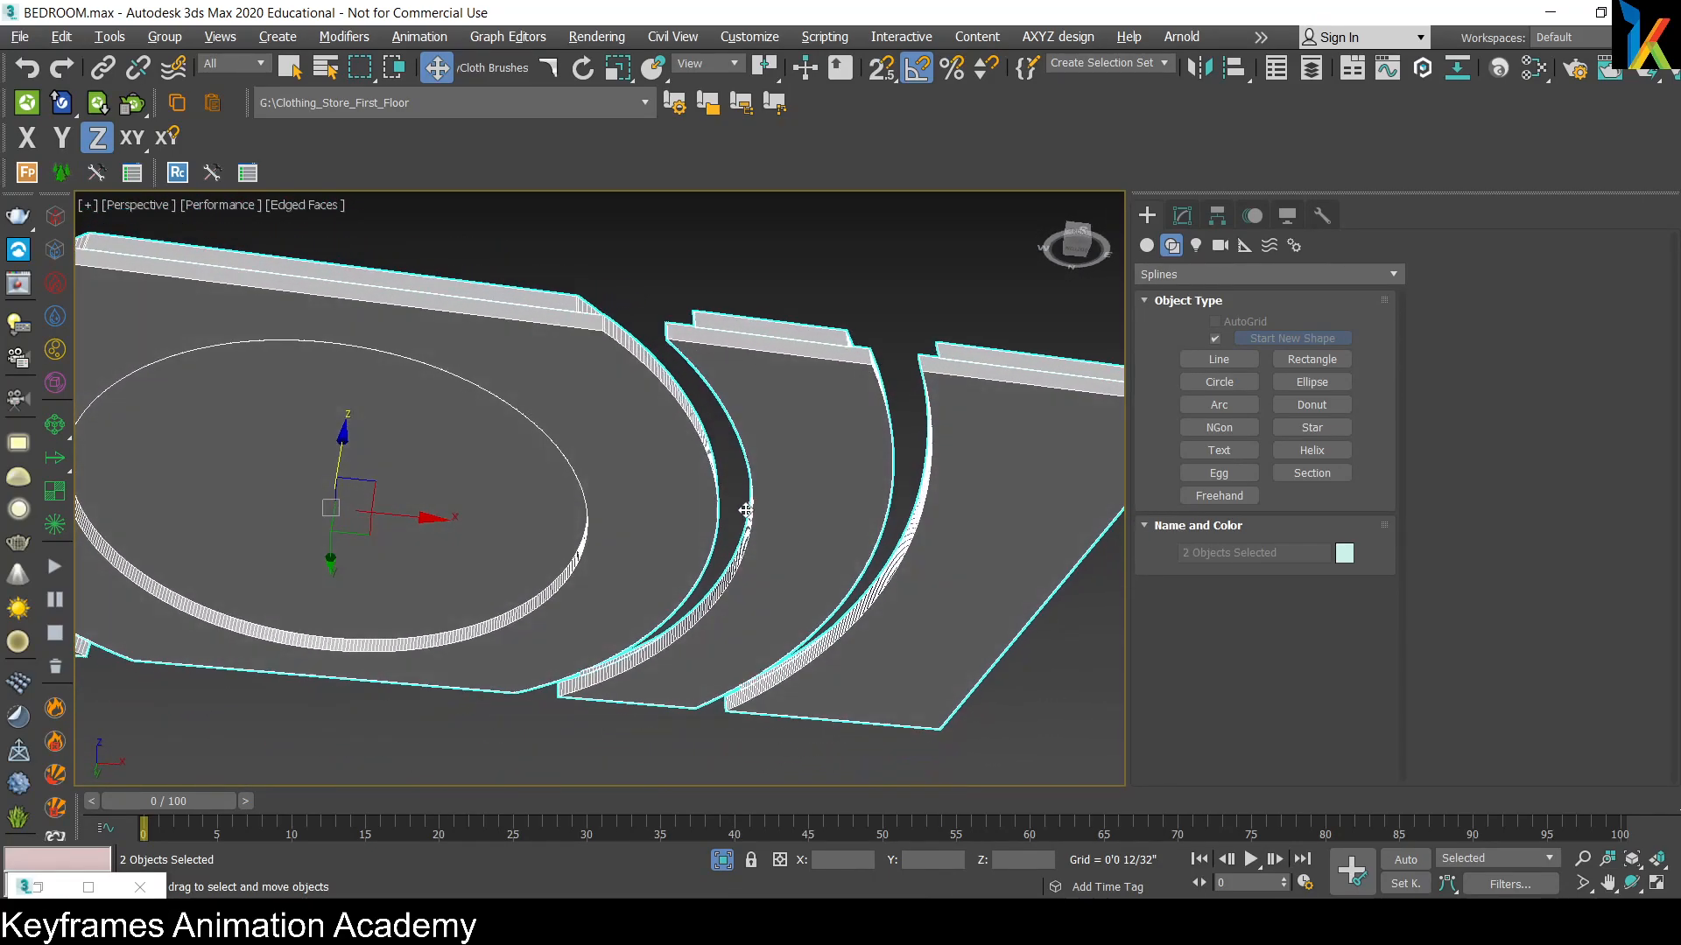
alt+middle_drag(745, 509, 739, 591)
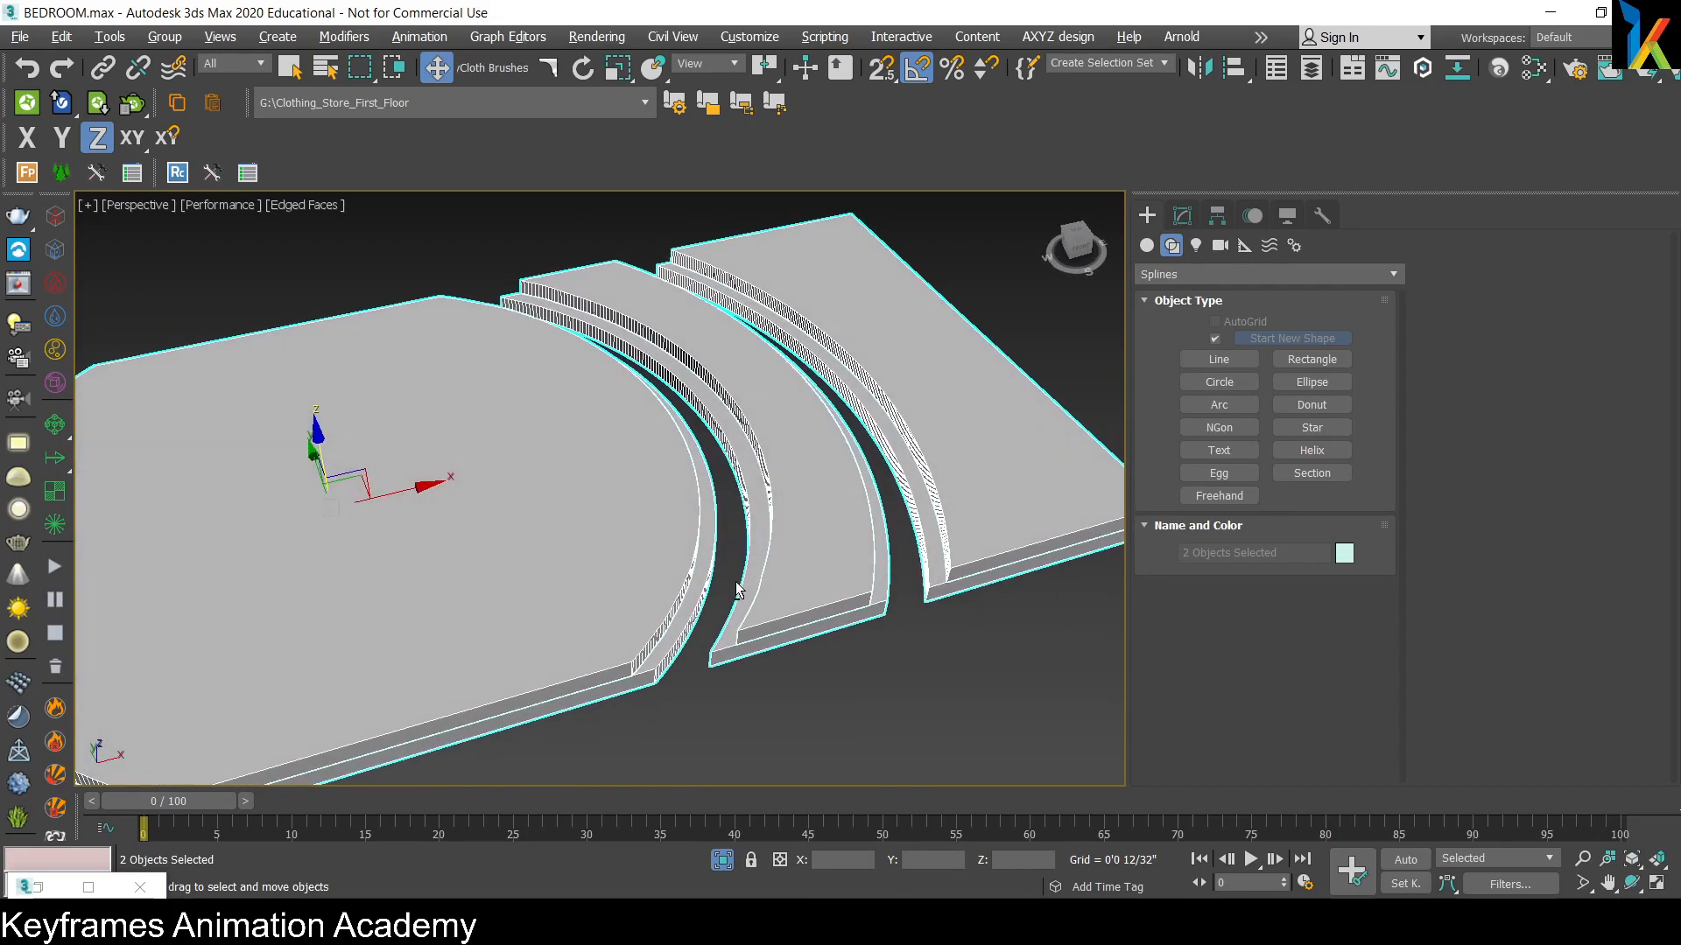
click(675, 658)
key(t)
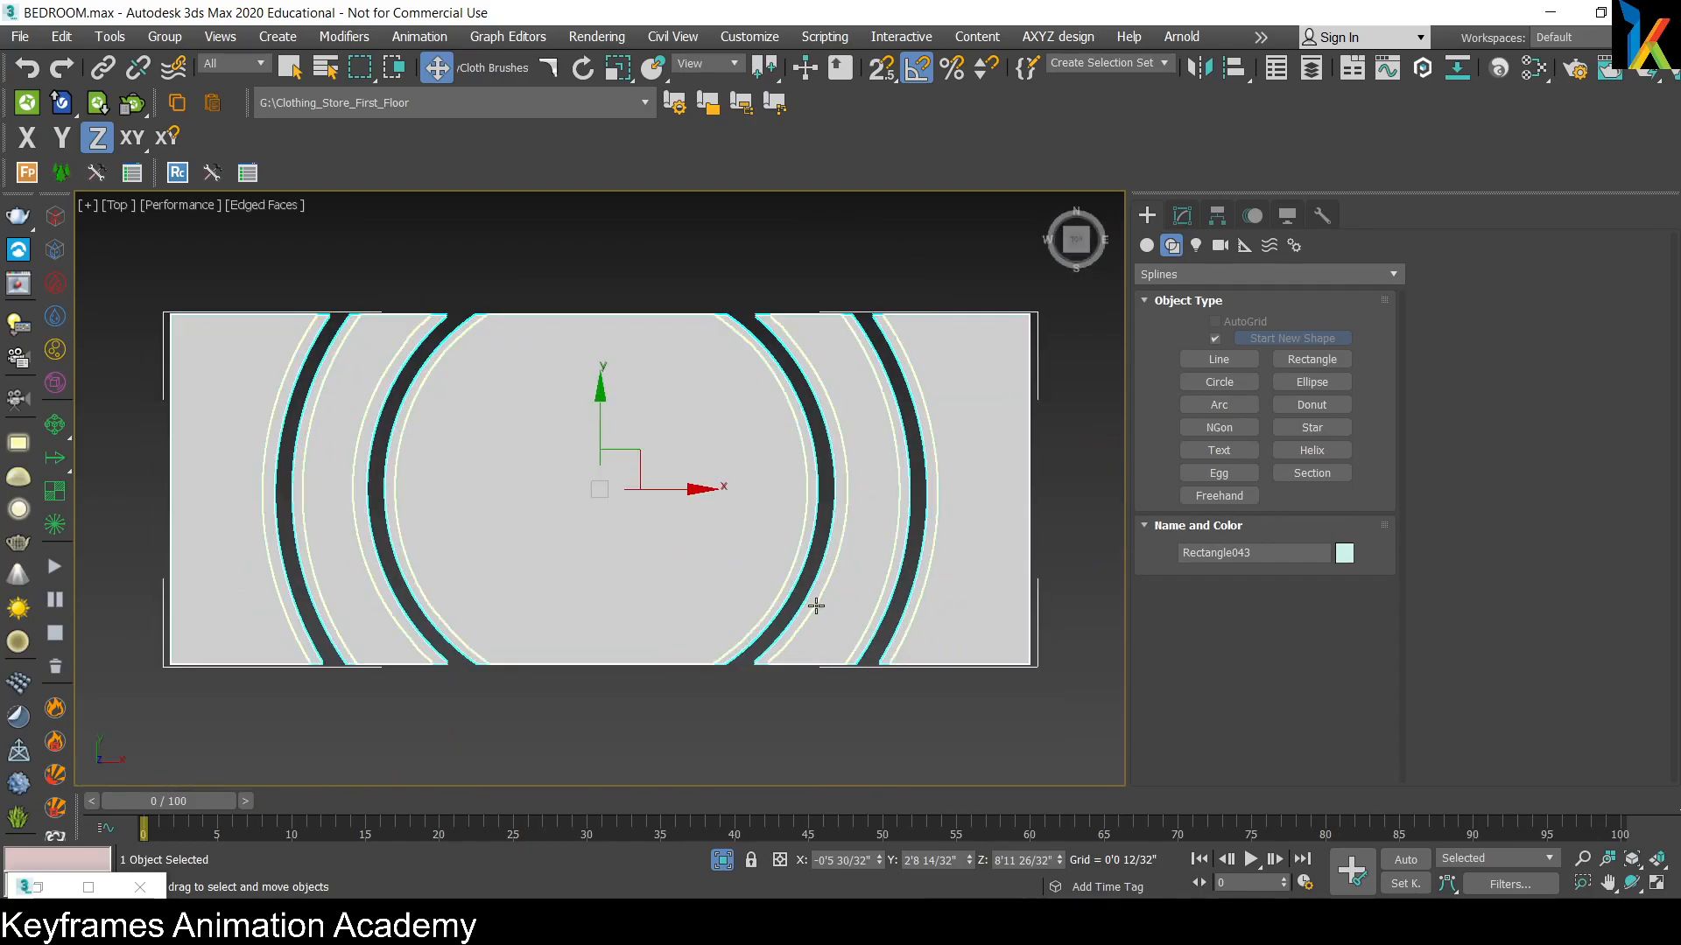
key(F3)
scroll(823, 508, up, 4)
middle_drag(825, 508, 854, 551)
scroll(857, 546, down, 2)
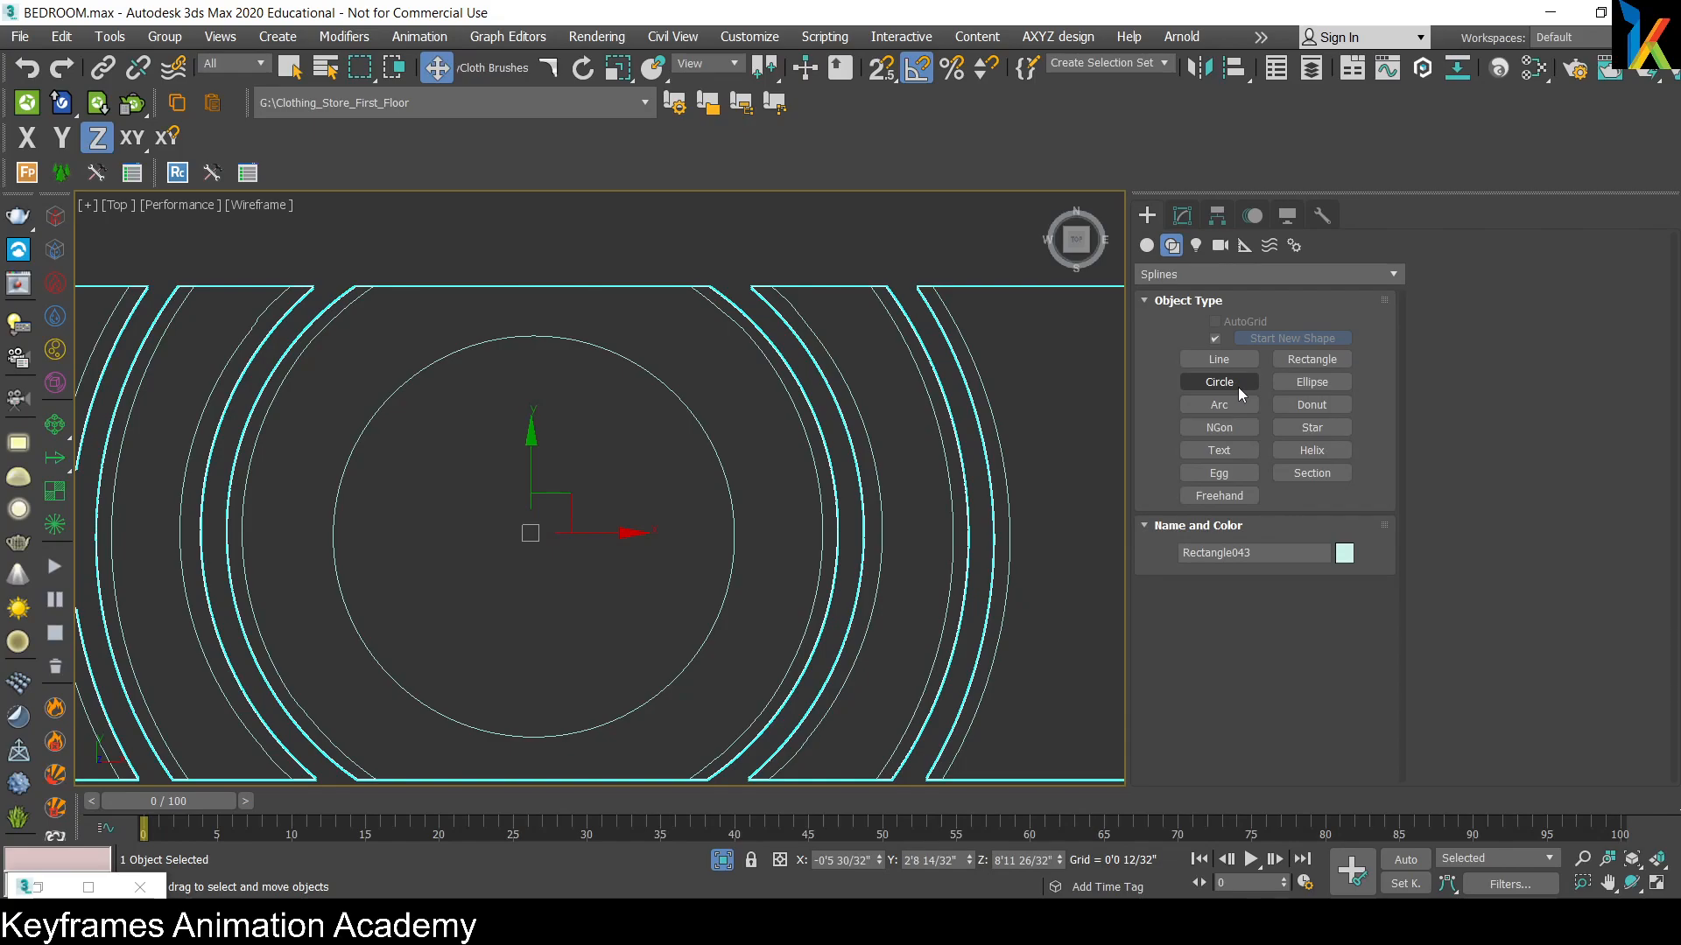
Step: Draw a snapped arc along the curved edge beside the central circle, spanning between the ceiling's two long edges
click(1221, 407)
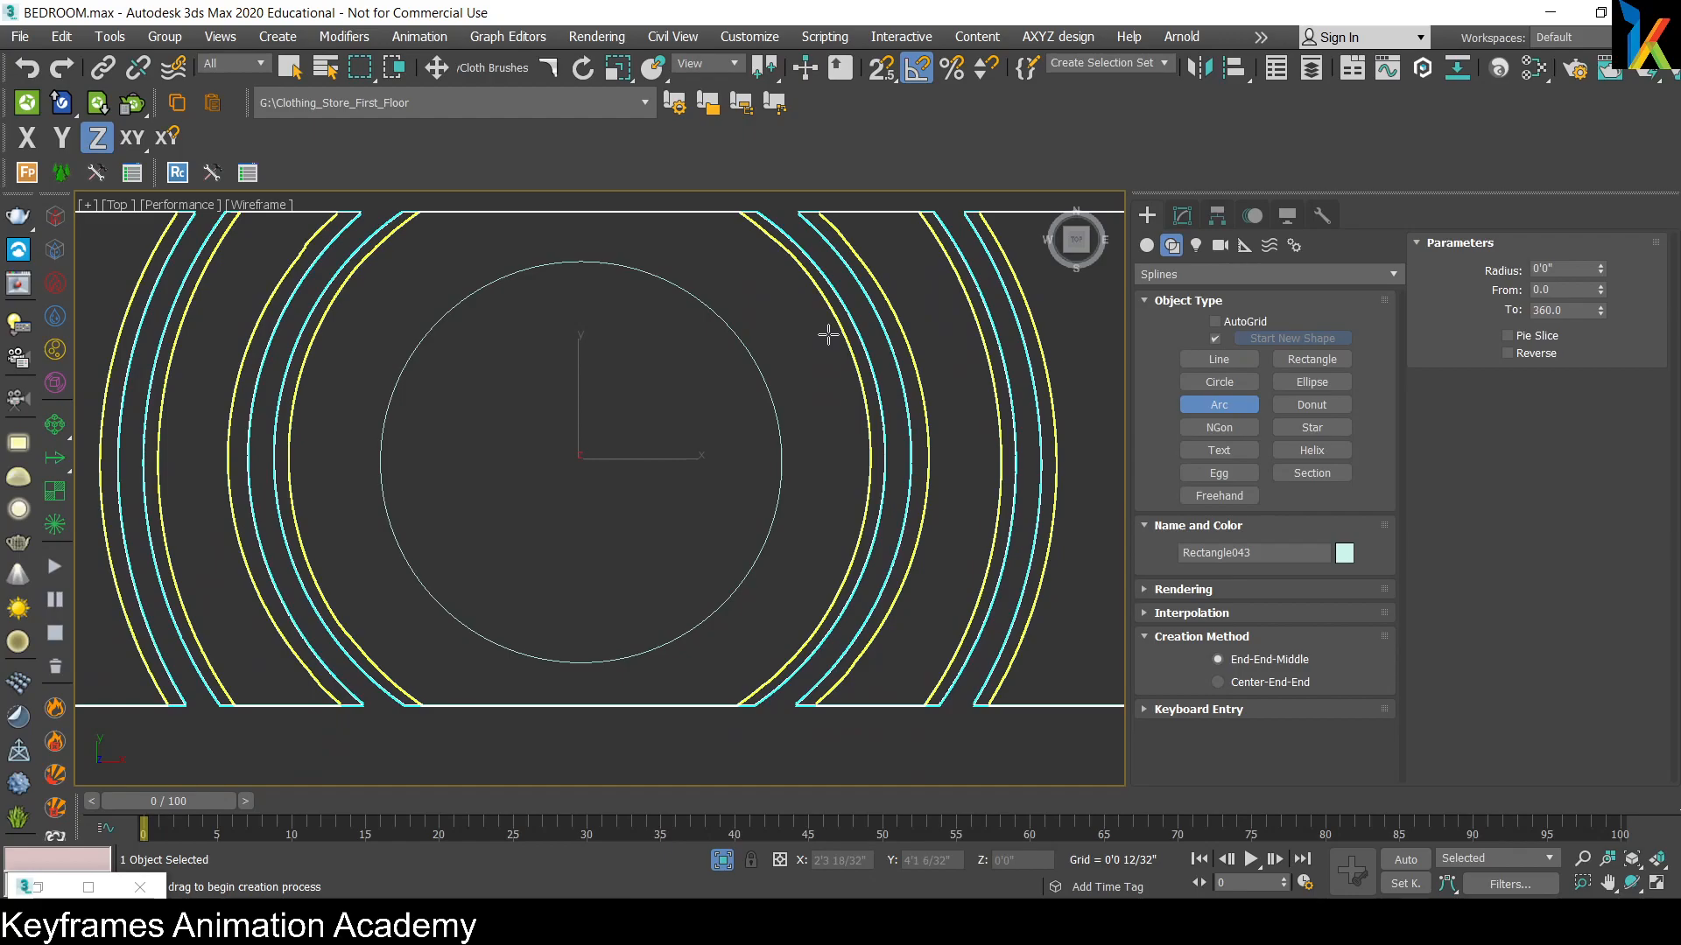
scroll(828, 334, down, 2)
key(s)
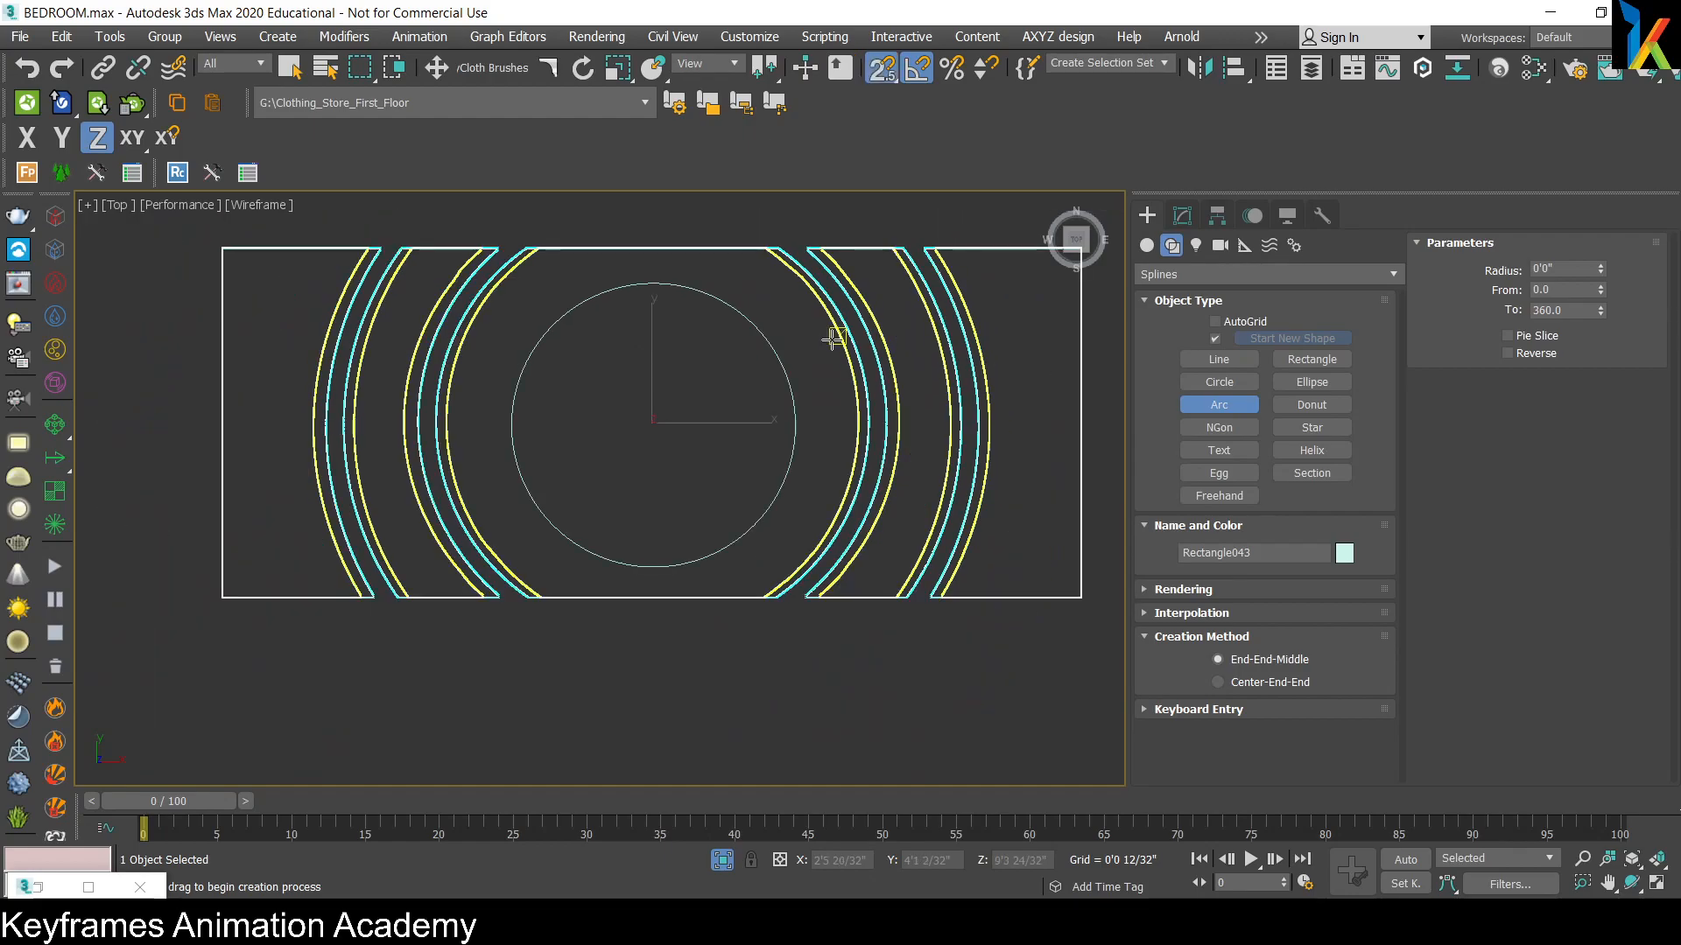
drag(778, 251, 773, 597)
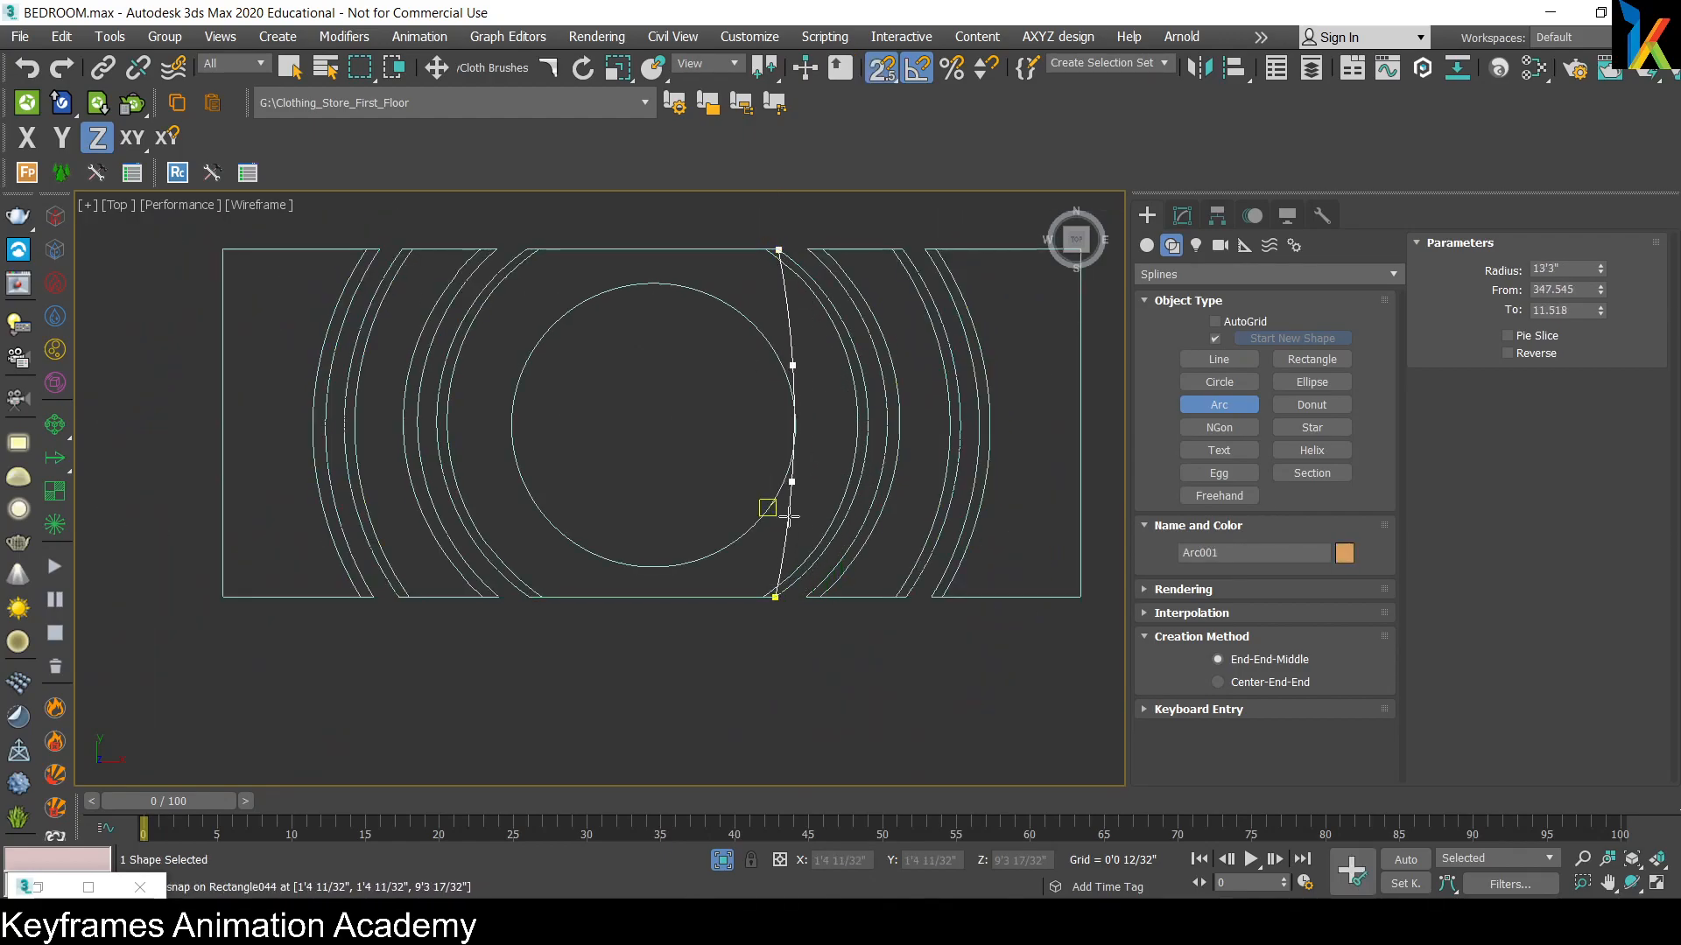
click(872, 466)
key(w)
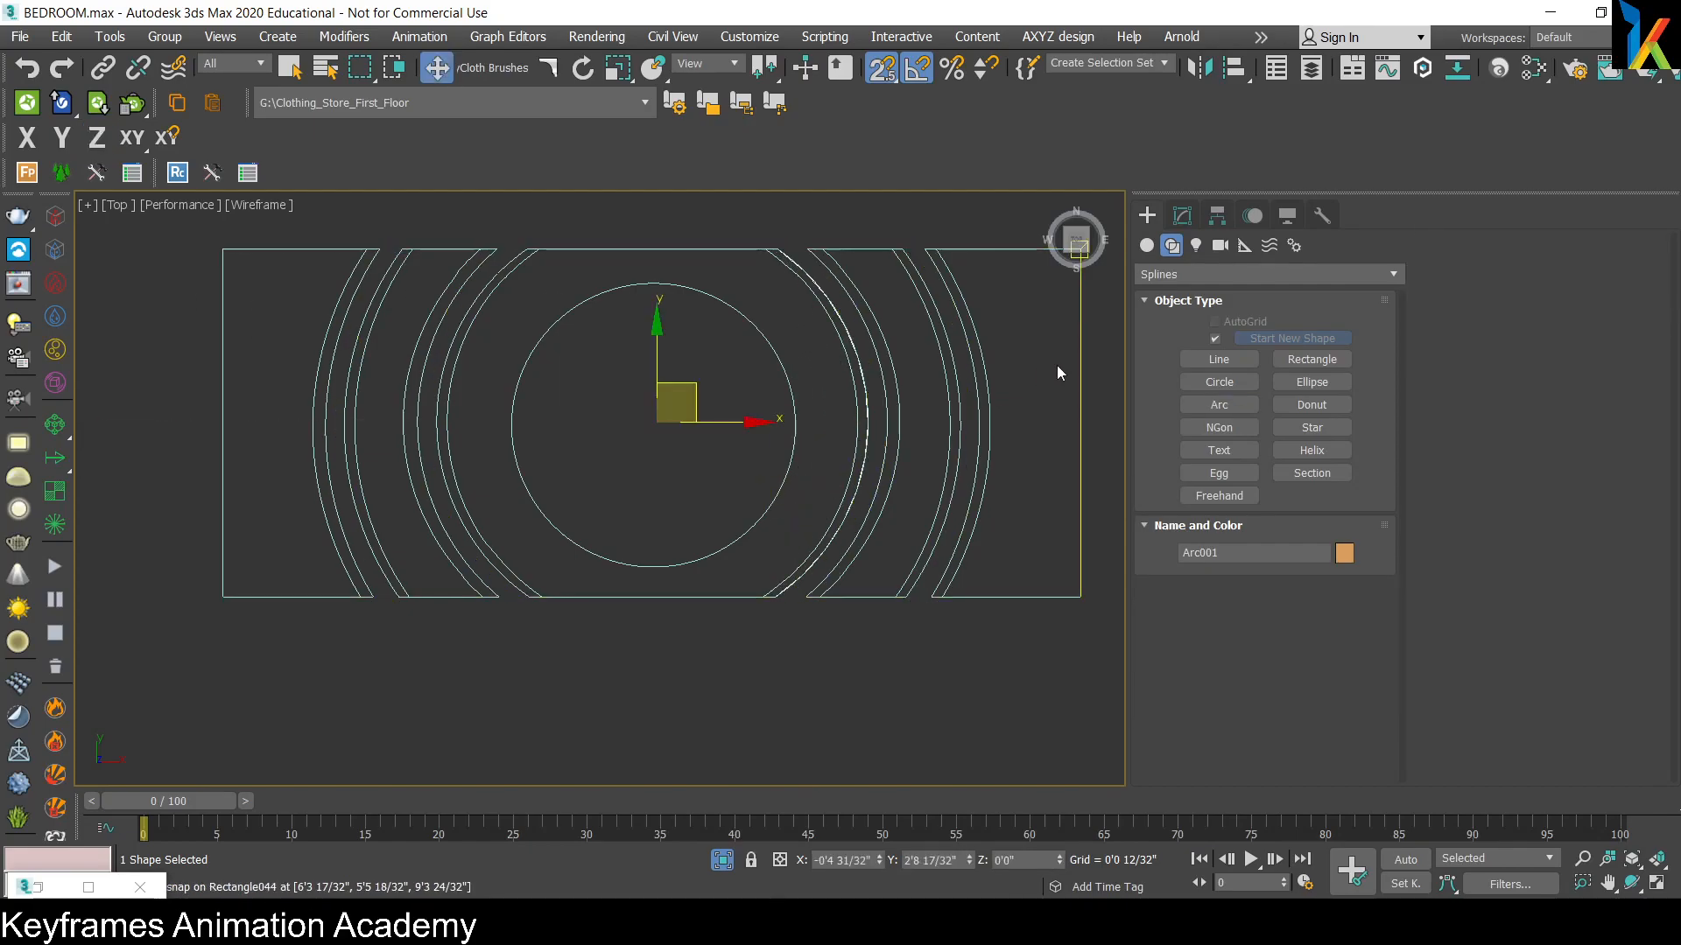
Step: Show the modifier shortcut buttons and apply a Sweep modifier to the new arc
click(1182, 215)
click(1182, 284)
click(1182, 285)
click(1283, 519)
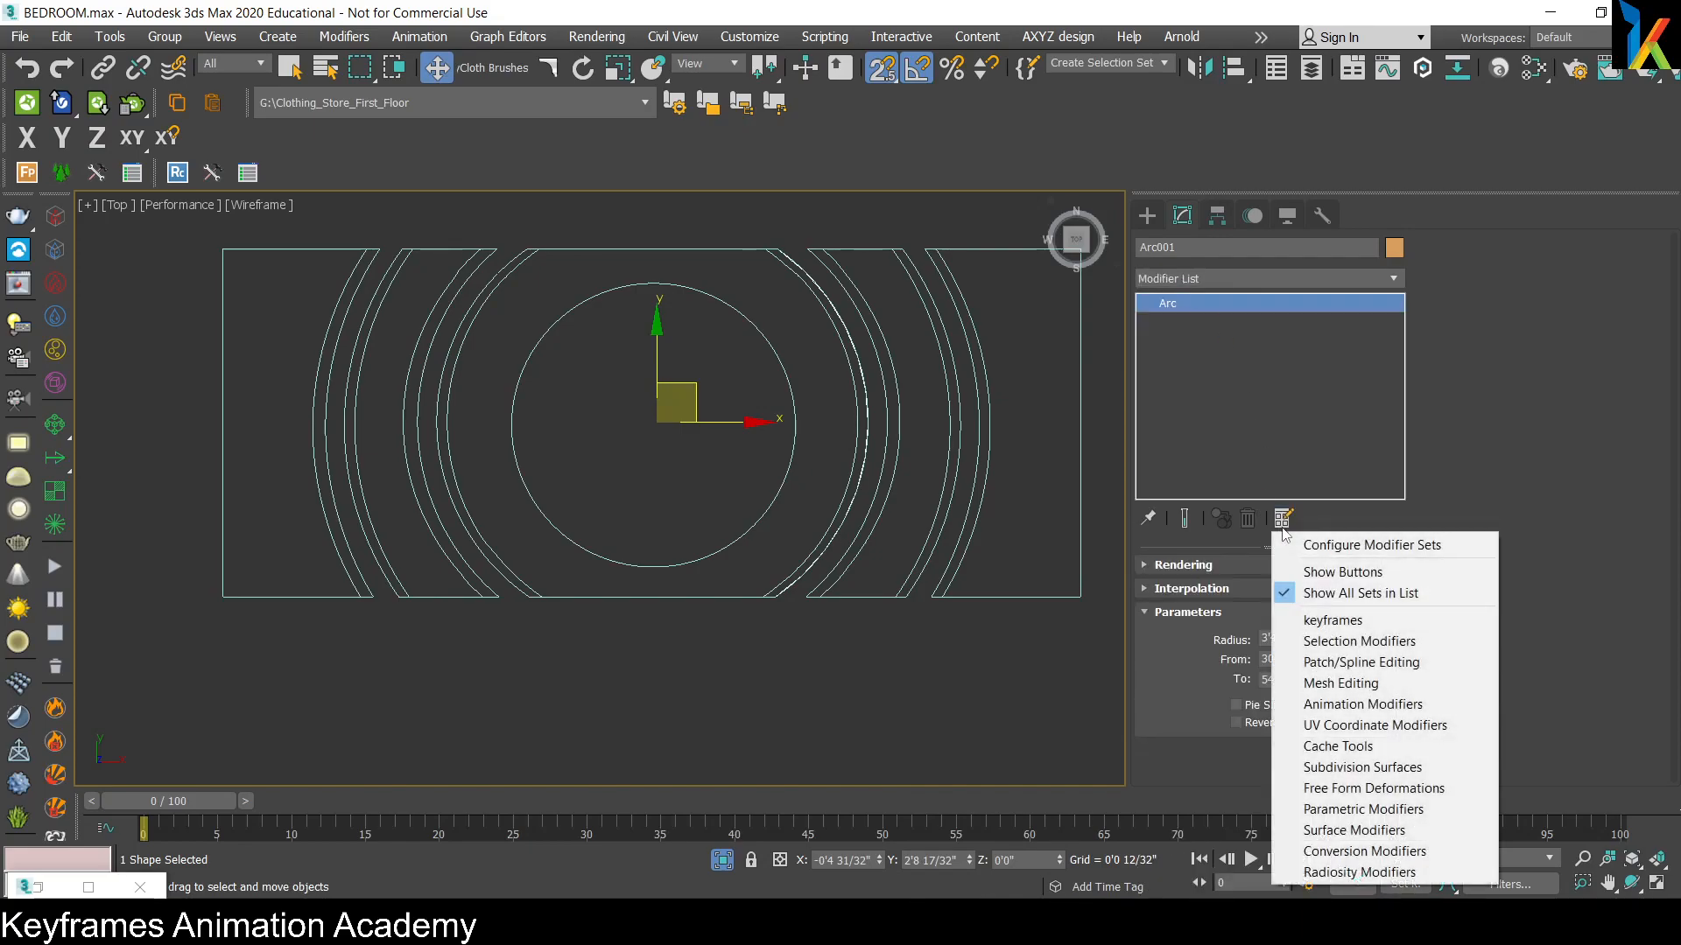
click(1346, 571)
click(1201, 336)
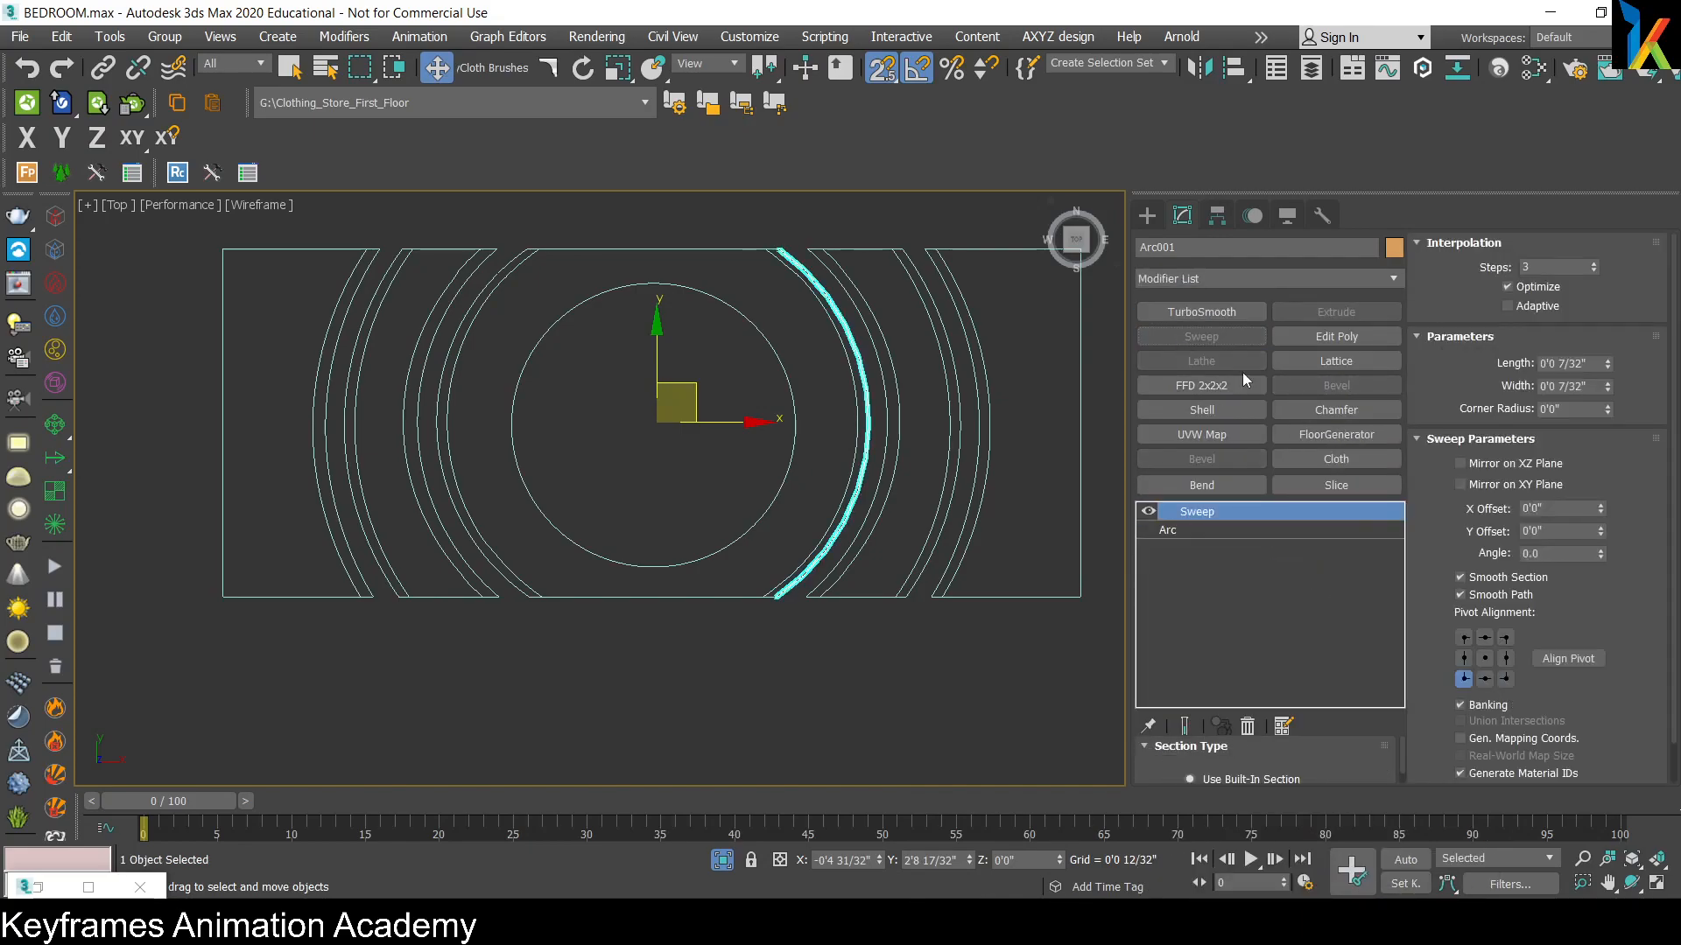
Step: Widen the arc's sweep section to about 0'2 18/32" and convert the swept strip to an editable poly
drag(1608, 387, 1632, 414)
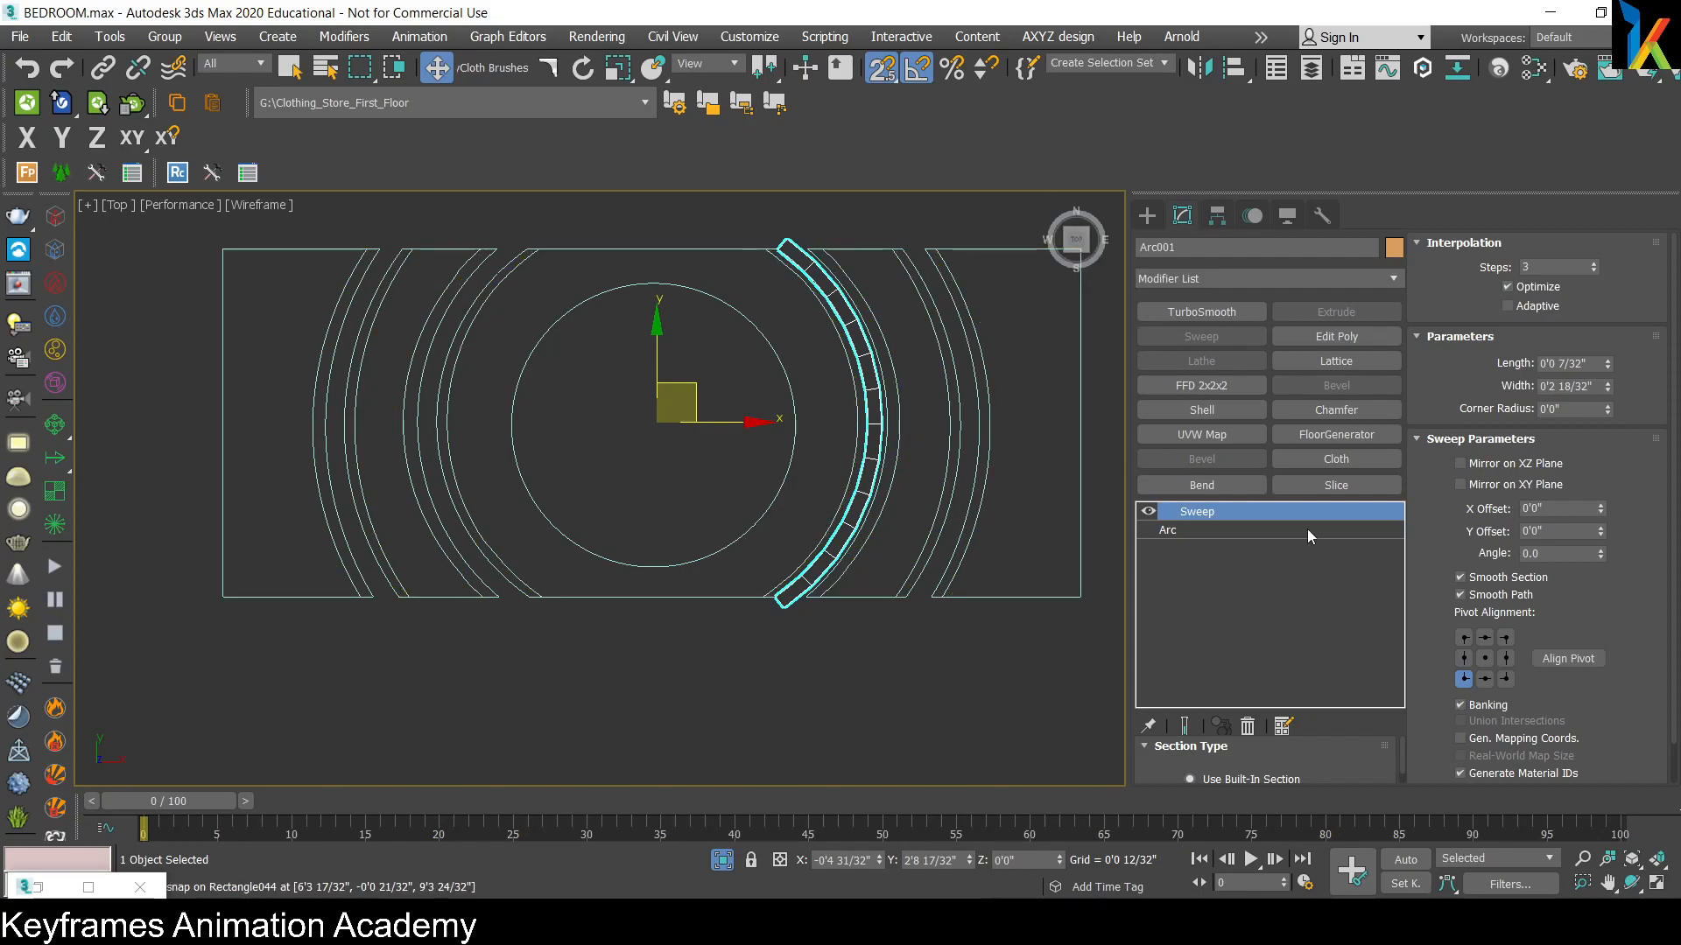
key(F7)
right_click(869, 491)
mouse_move(1085, 706)
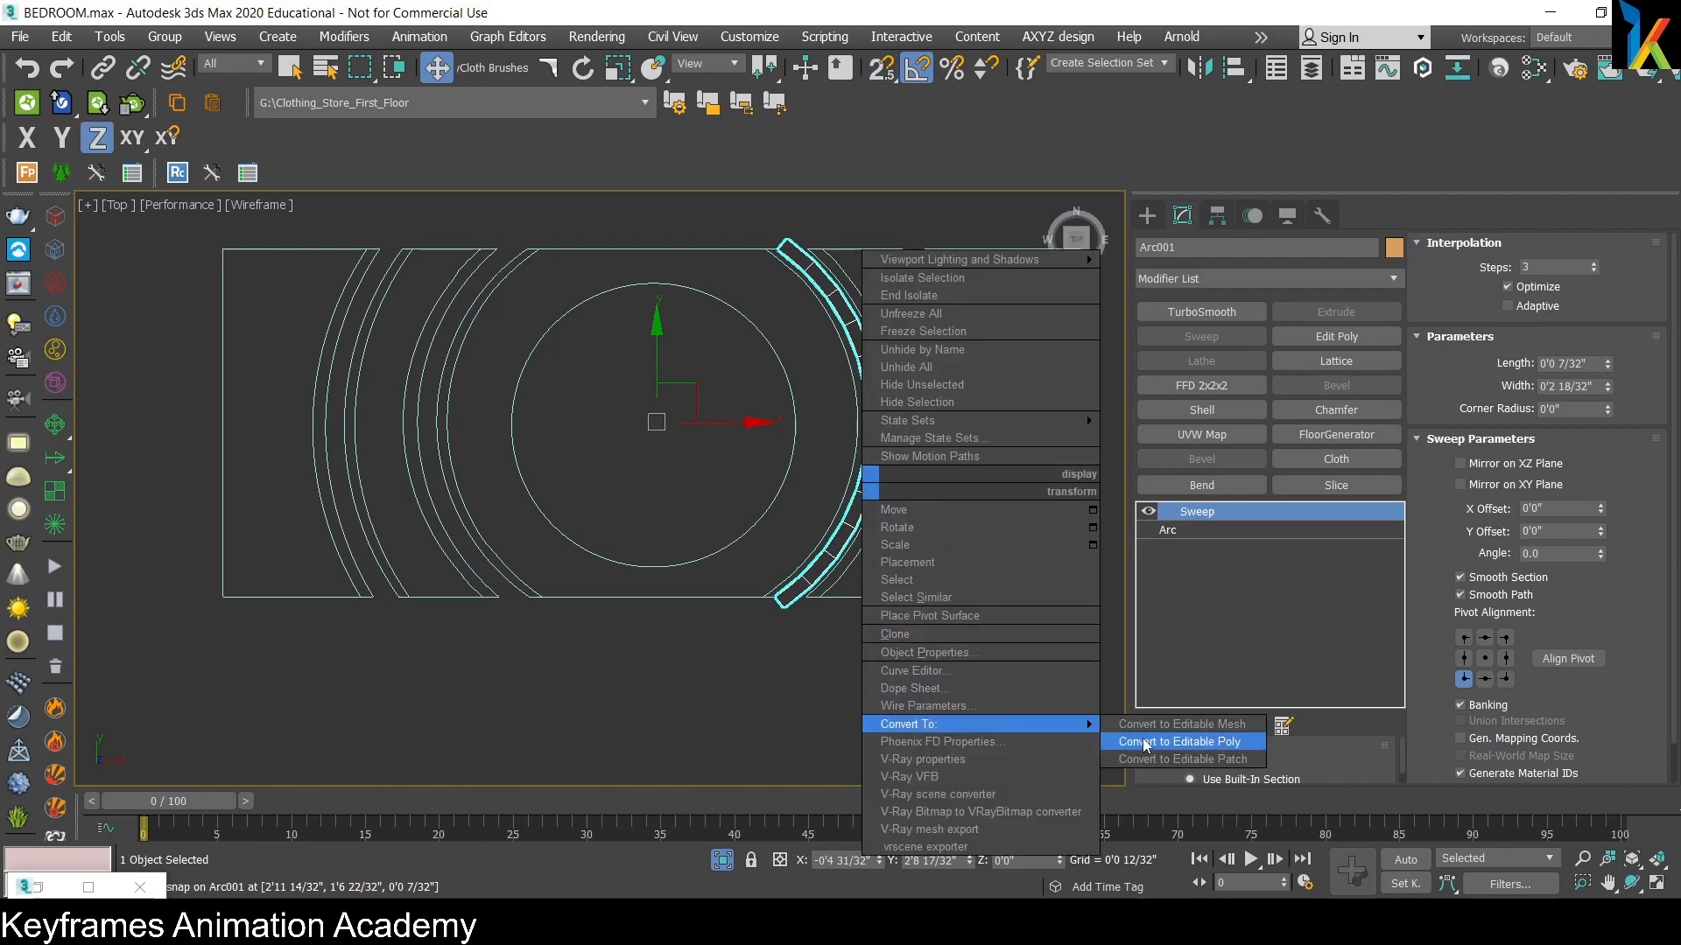
click(1160, 744)
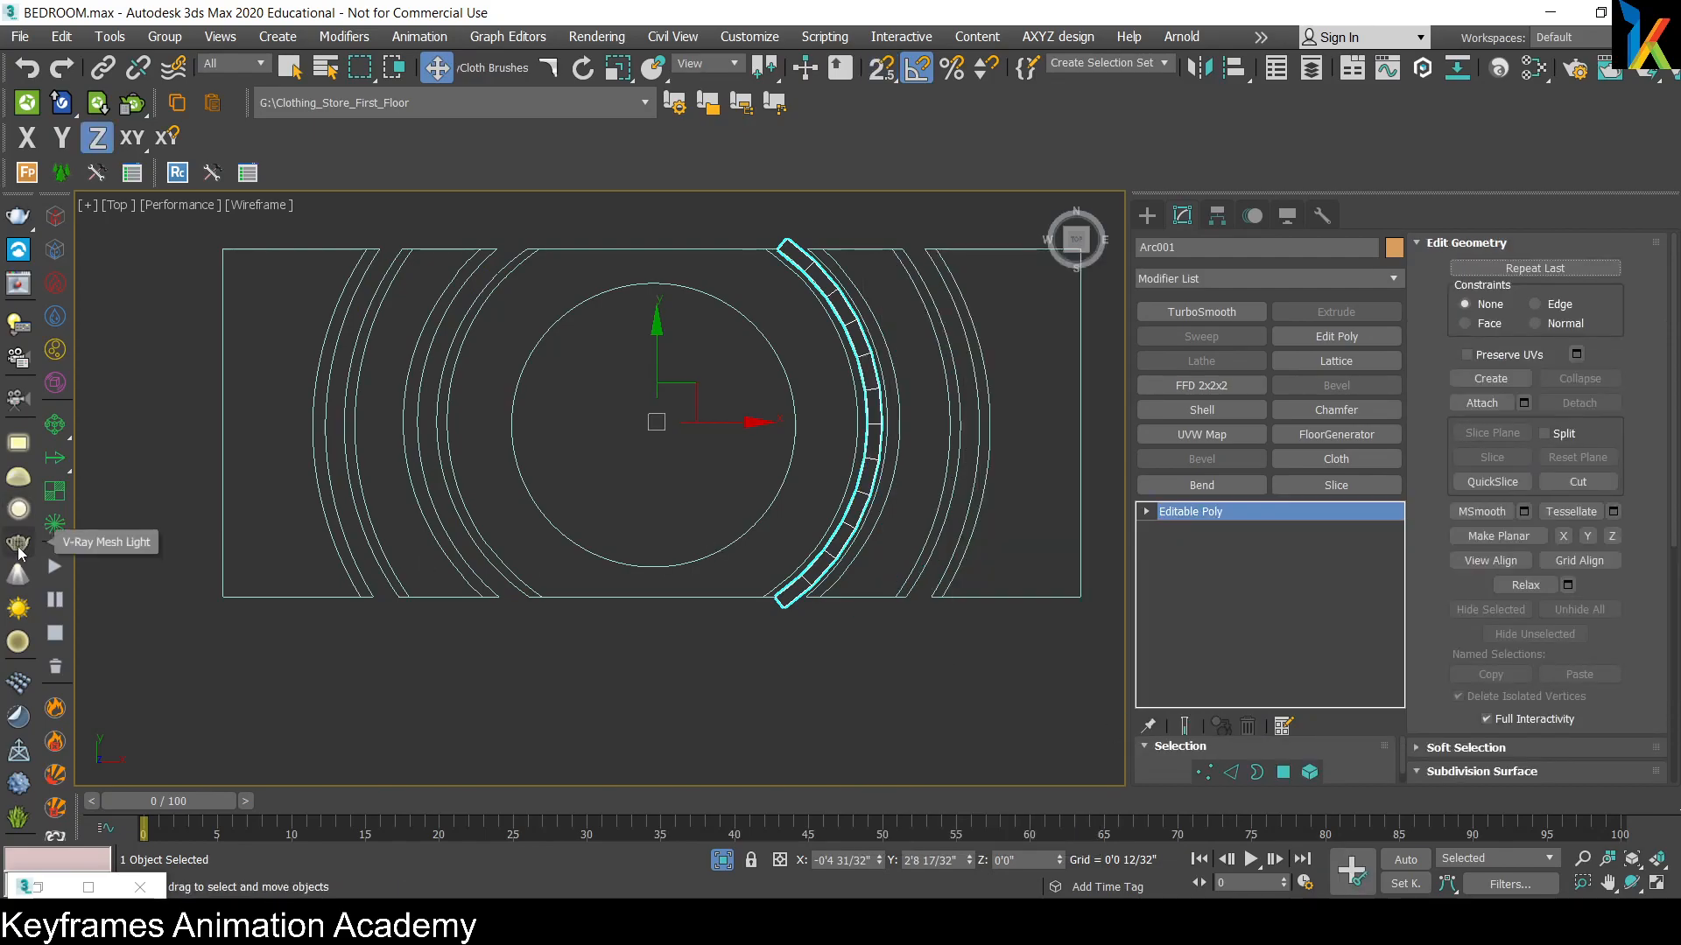
Step: Turn the curved strip into a V-Ray mesh light and raise it along Z to about 9'2 8/32", inside the ceiling cove
click(17, 547)
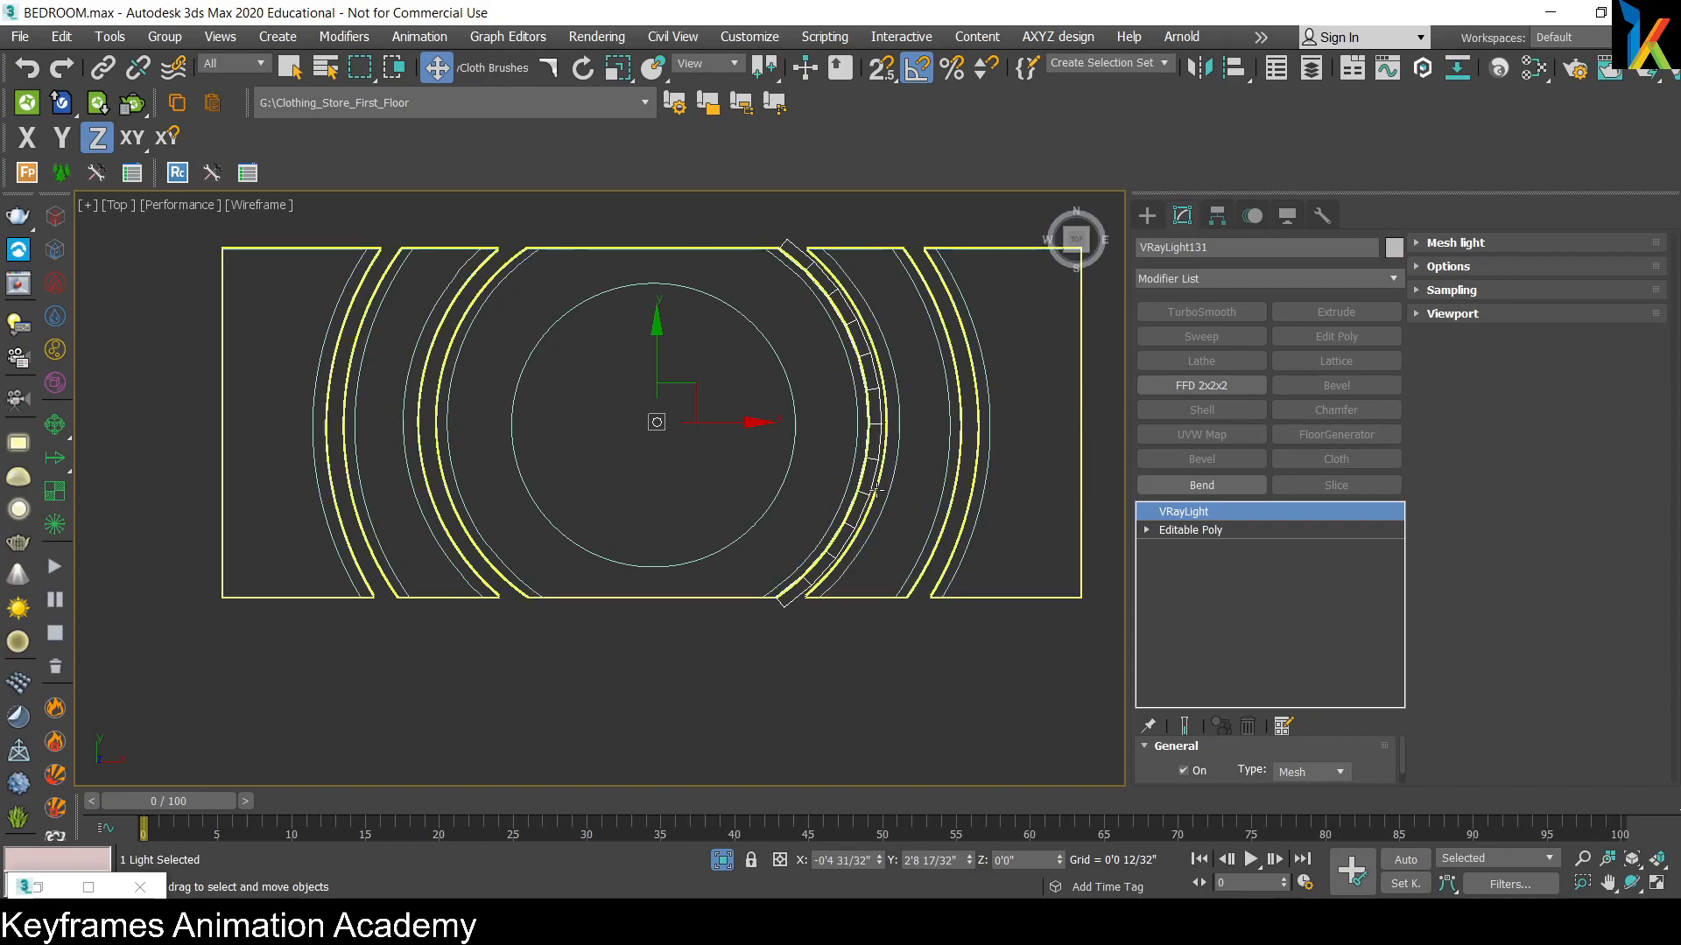
key(p)
alt+middle_drag(734, 628, 795, 541)
scroll(719, 472, down, 7)
key(F3)
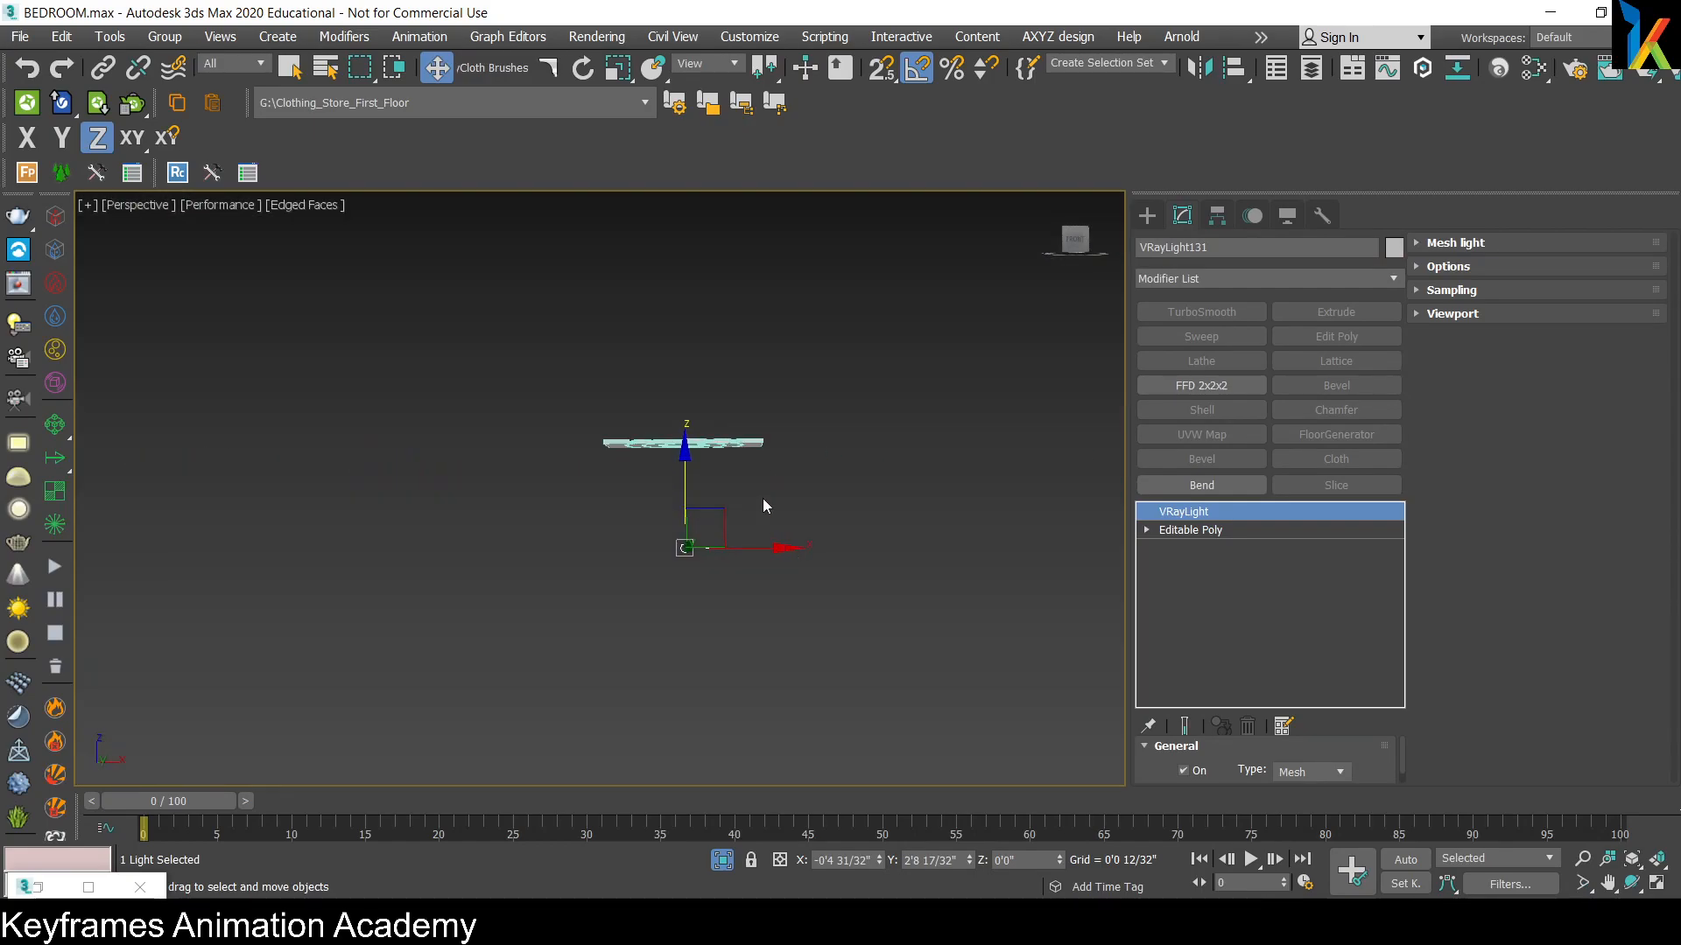
scroll(760, 492, up, 5)
drag(587, 535, 588, 301)
scroll(667, 435, up, 5)
alt+middle_drag(667, 435, 532, 413)
drag(519, 400, 518, 383)
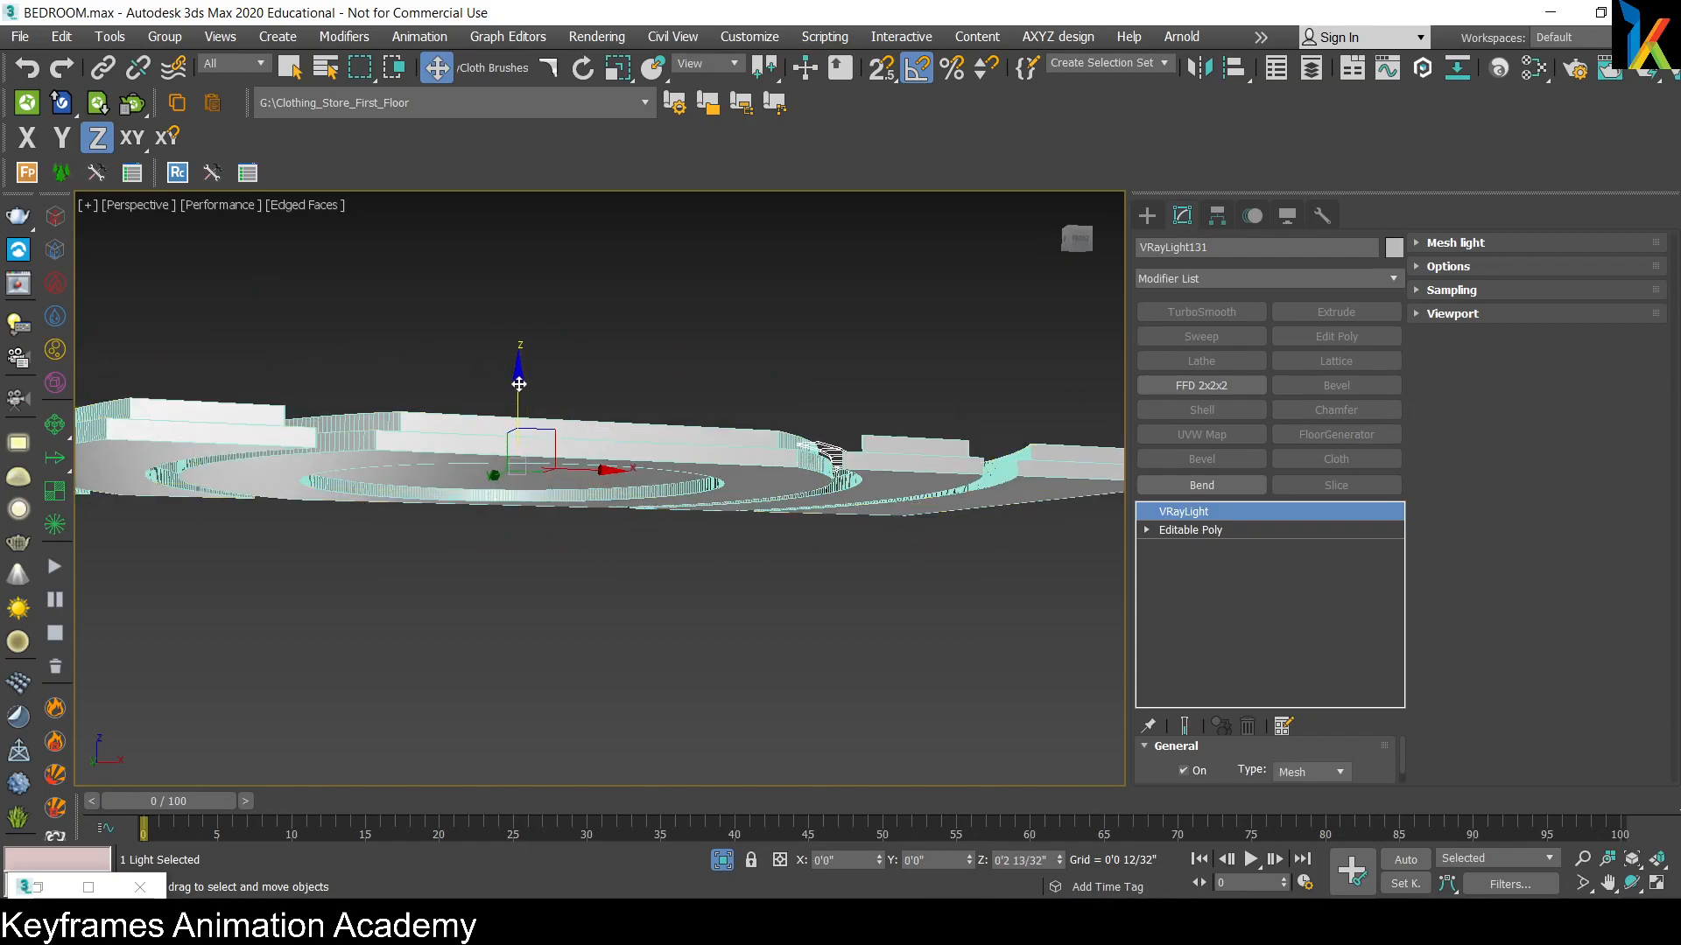
Step: Hide the modifier shortcut buttons and set the mesh light's units to Radiant power (W) with a multiplier of 25
click(1284, 728)
click(1342, 427)
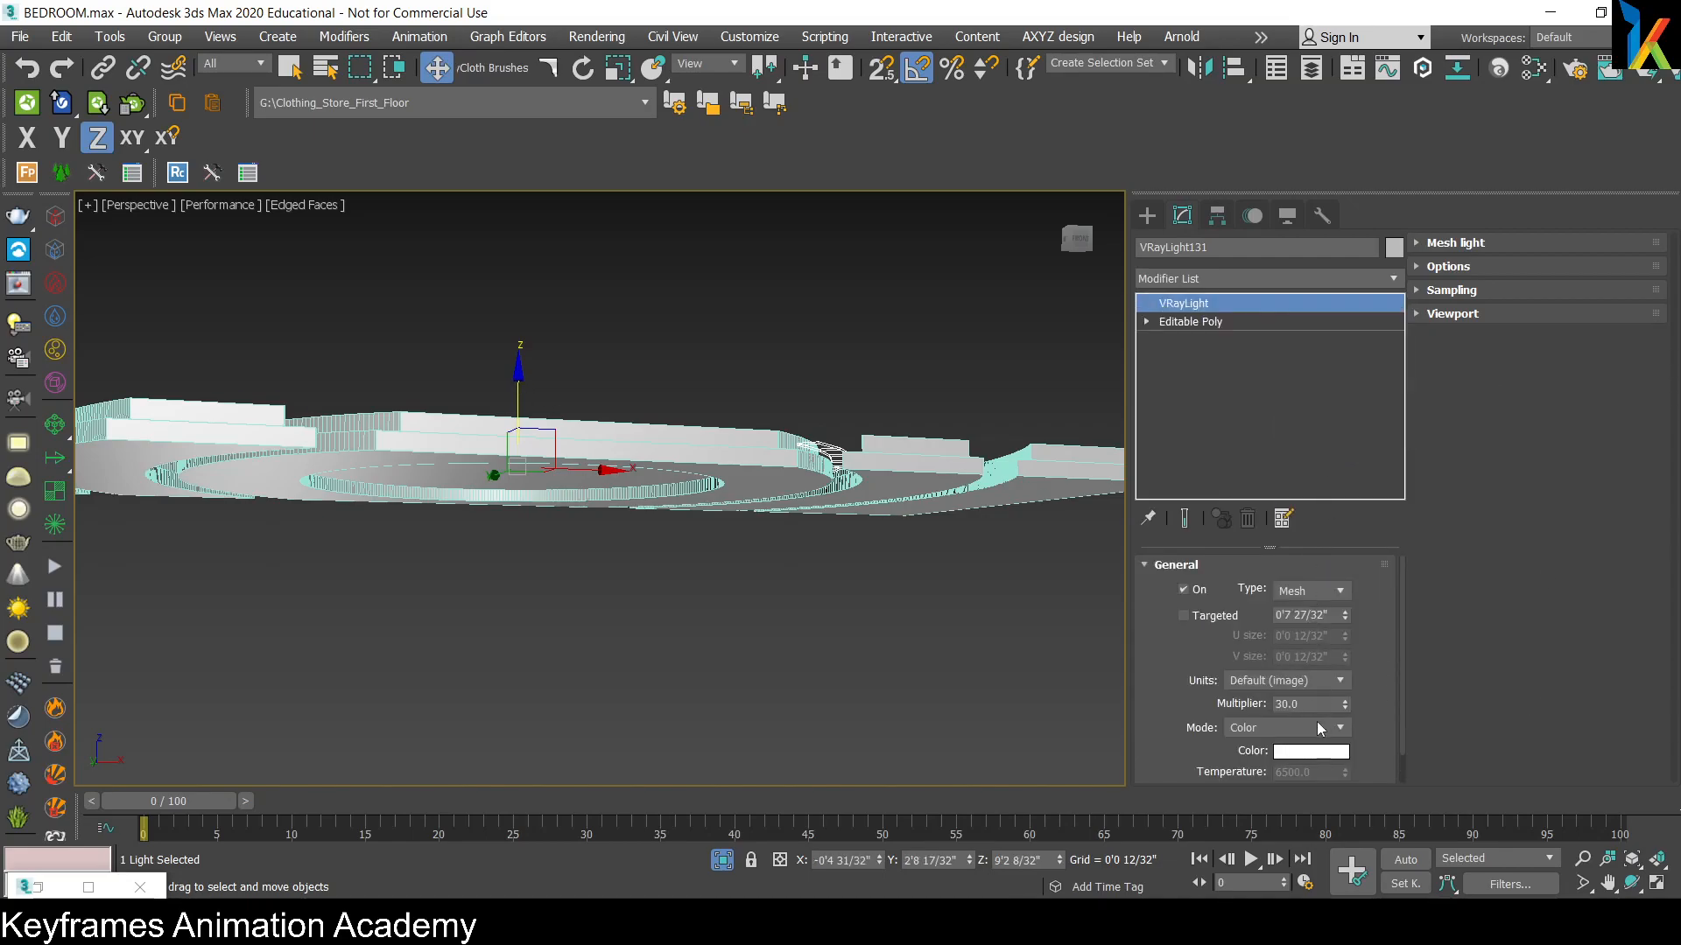
click(1301, 681)
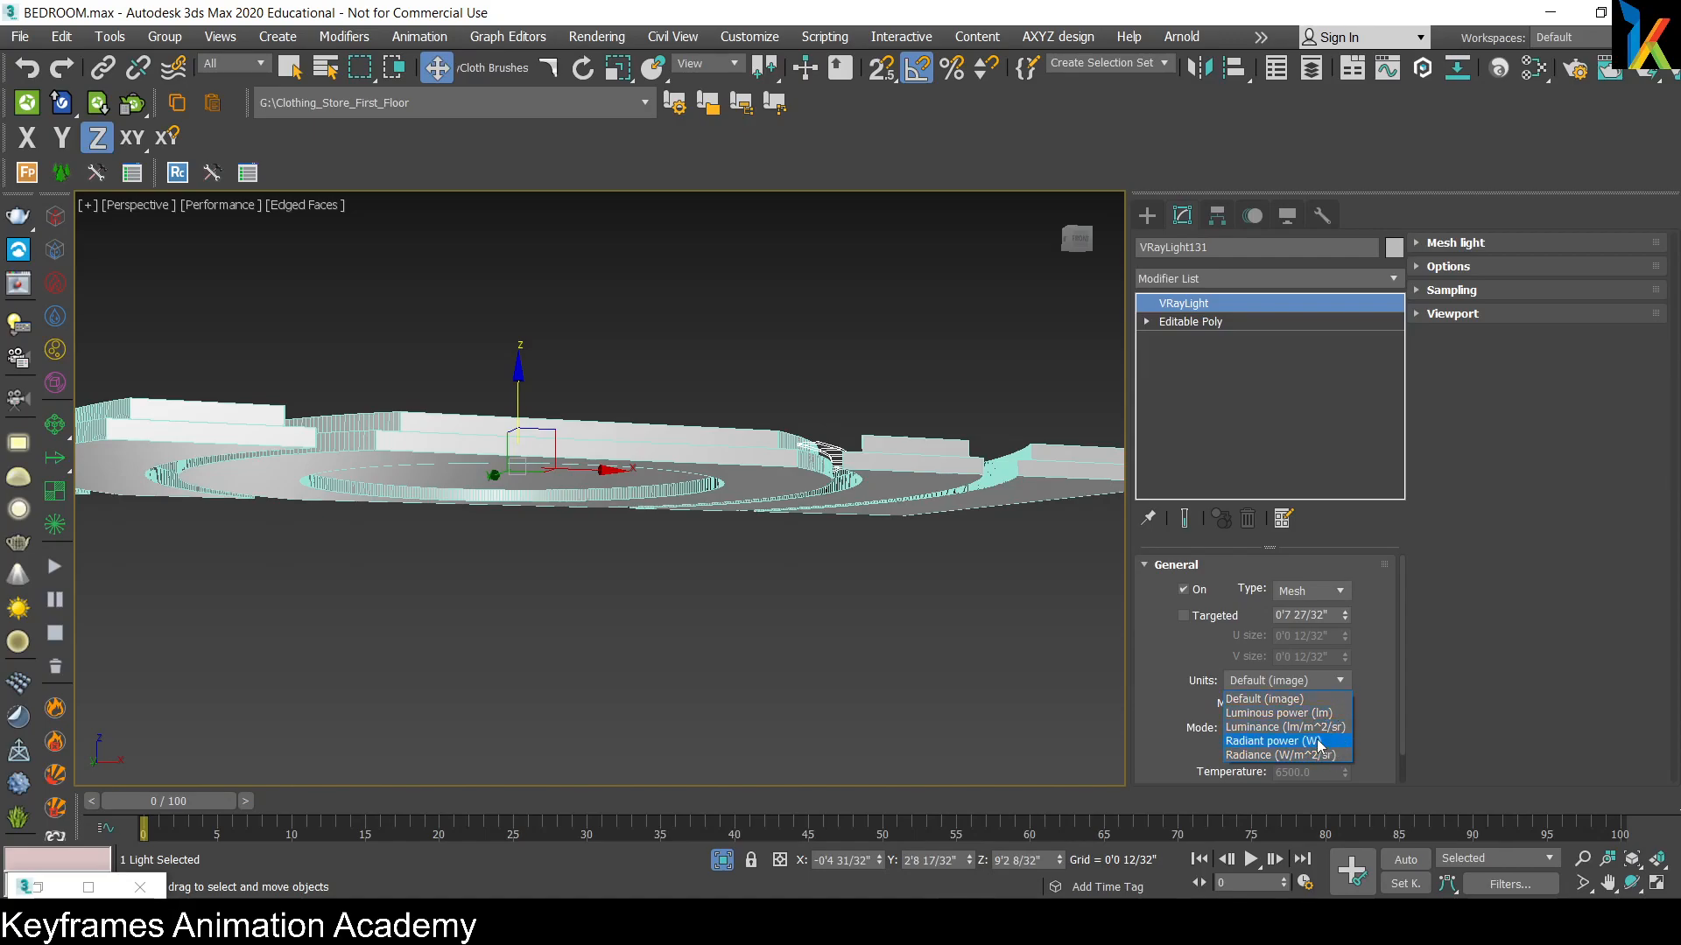
click(1320, 742)
click(1319, 704)
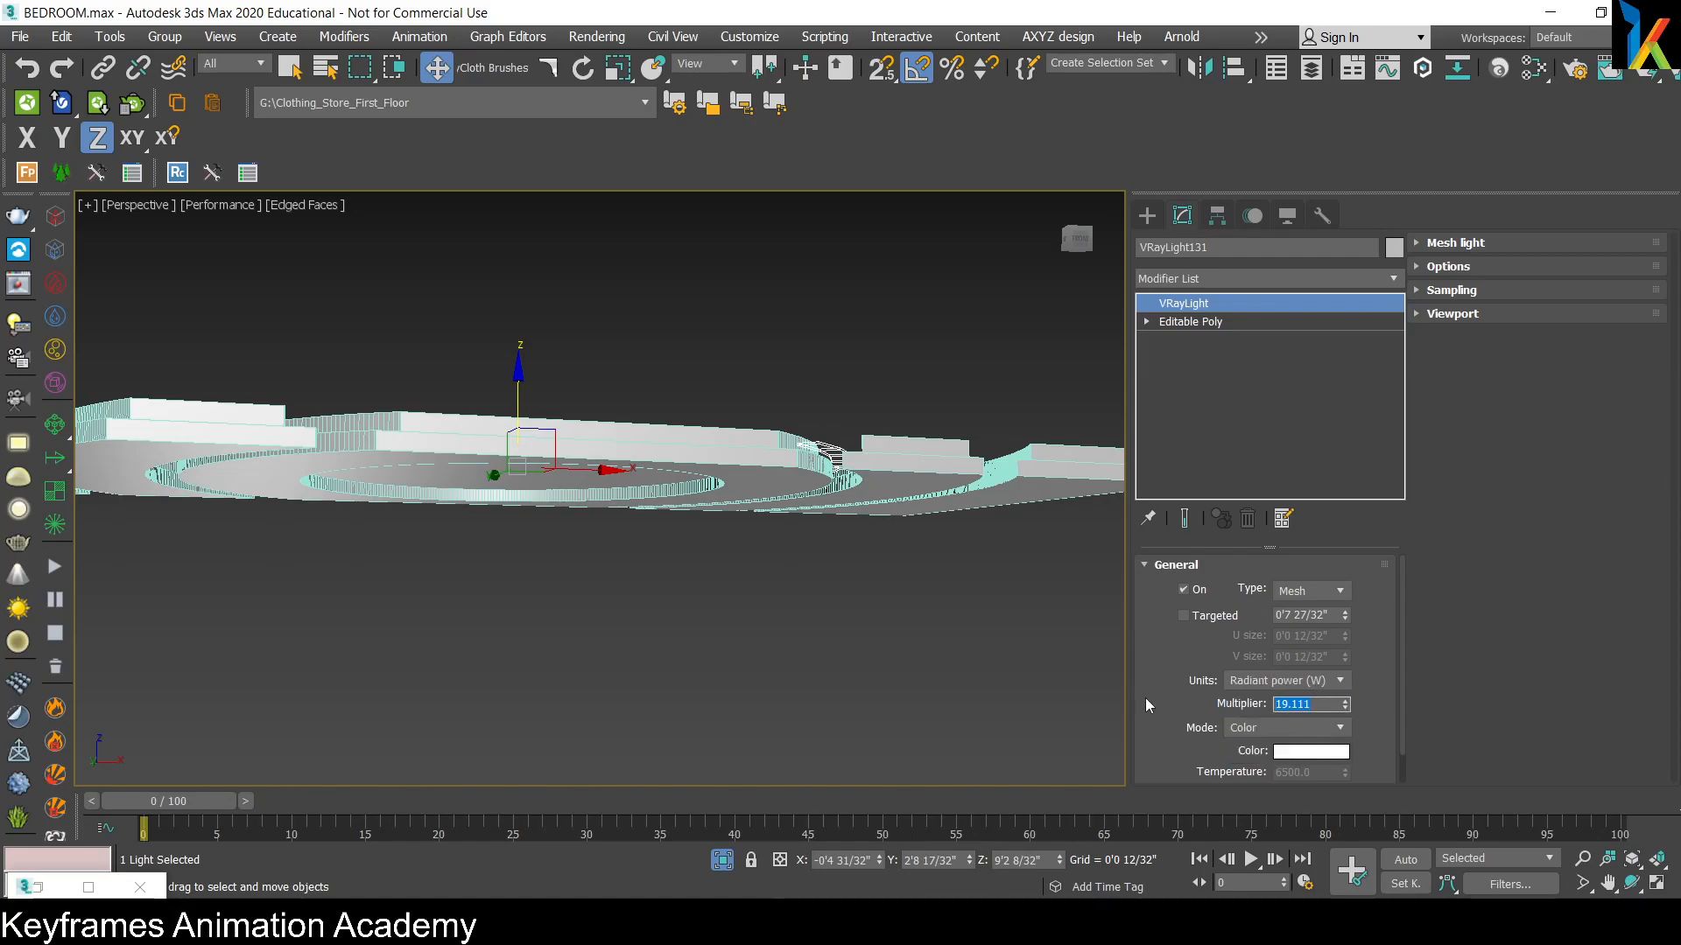
text(25)
key(Return)
click(1147, 216)
click(1181, 215)
alt+middle_drag(821, 602, 805, 584)
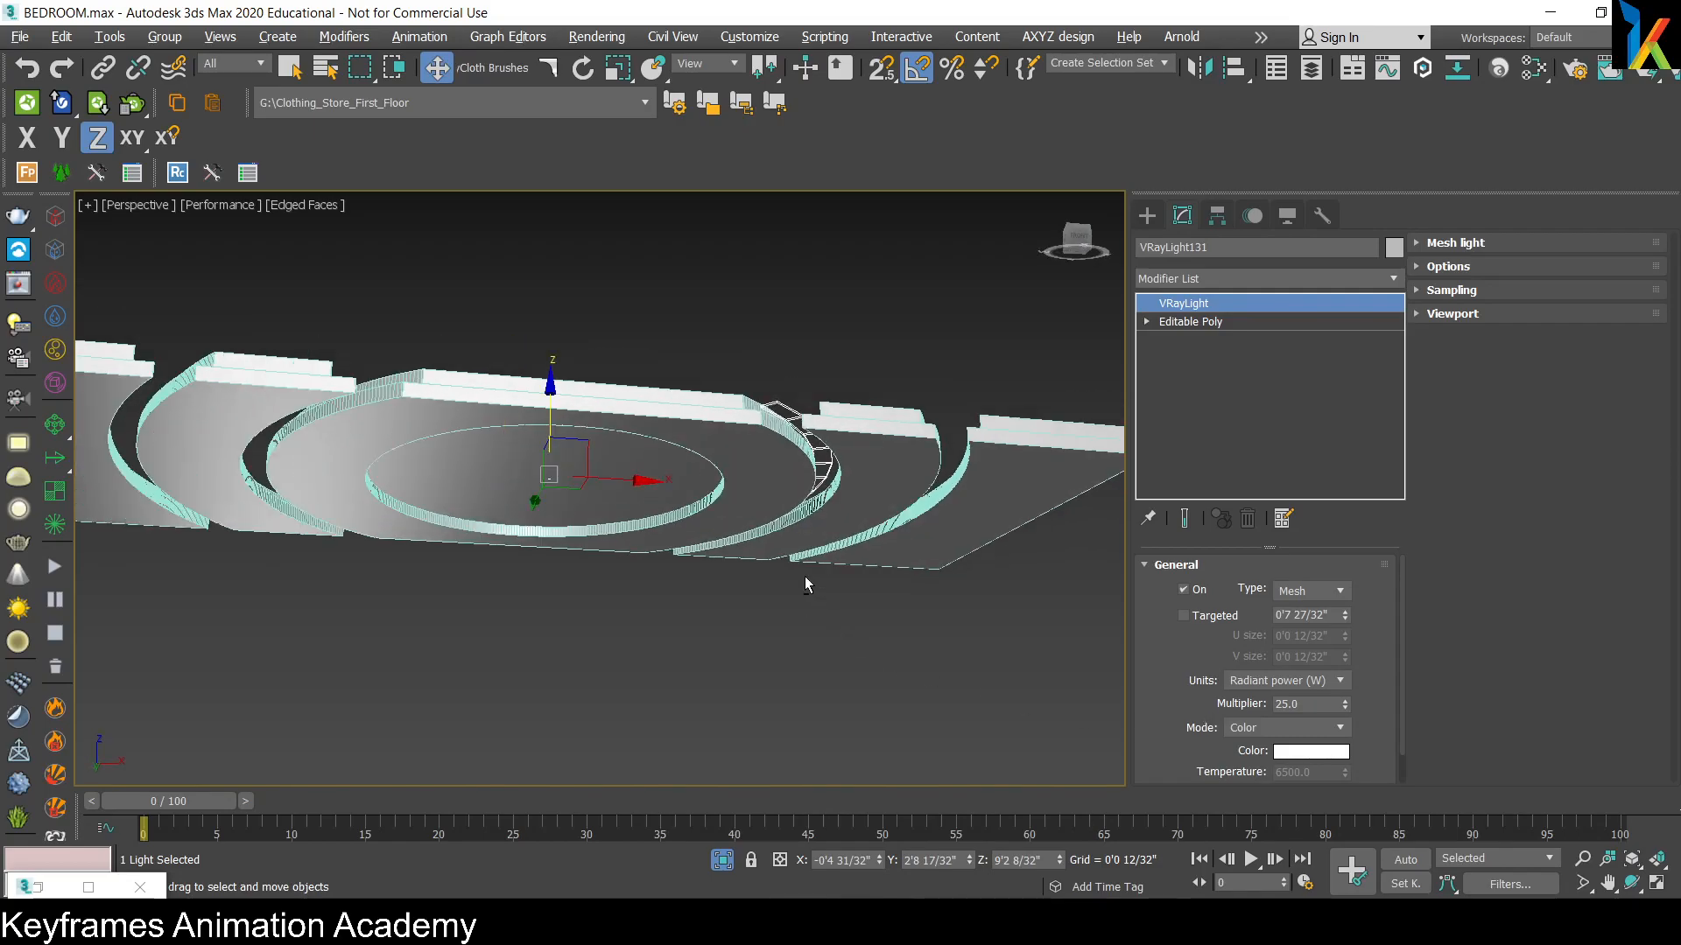
Step: End the isolation and, in the wireframe Top view, move the lower-left camera with its target about 2'10" in X and 2'3" in Y into the room
click(723, 860)
key(t)
key(t)
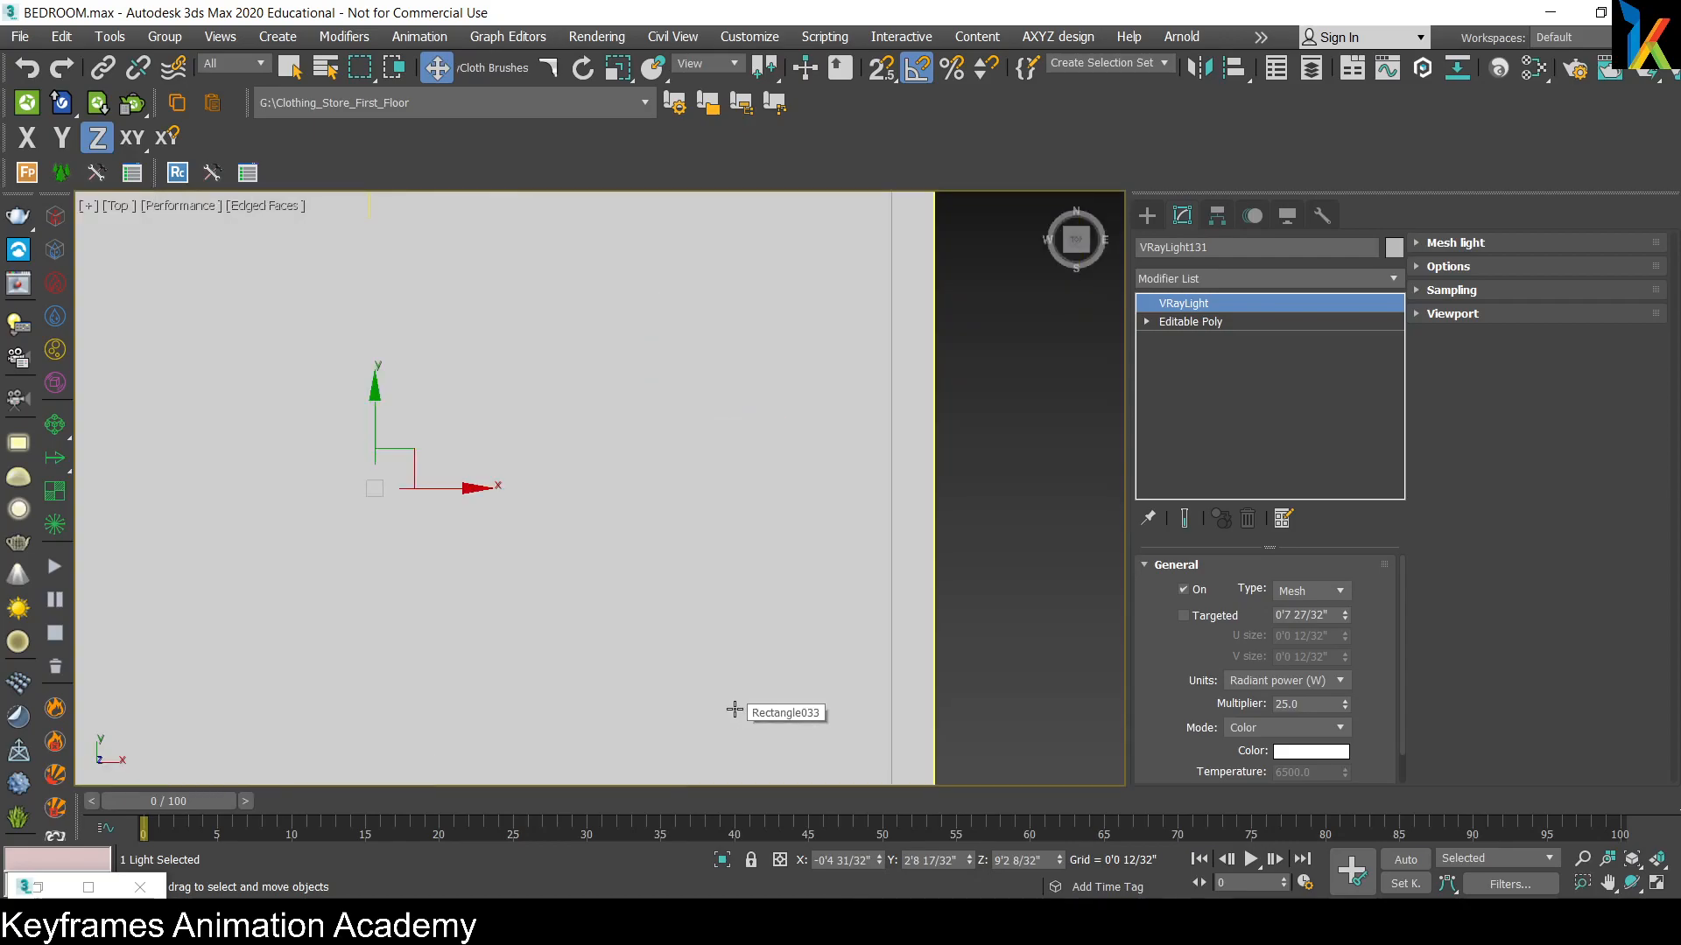
scroll(735, 710, down, 3)
key(F3)
middle_drag(717, 630, 917, 307)
click(392, 600)
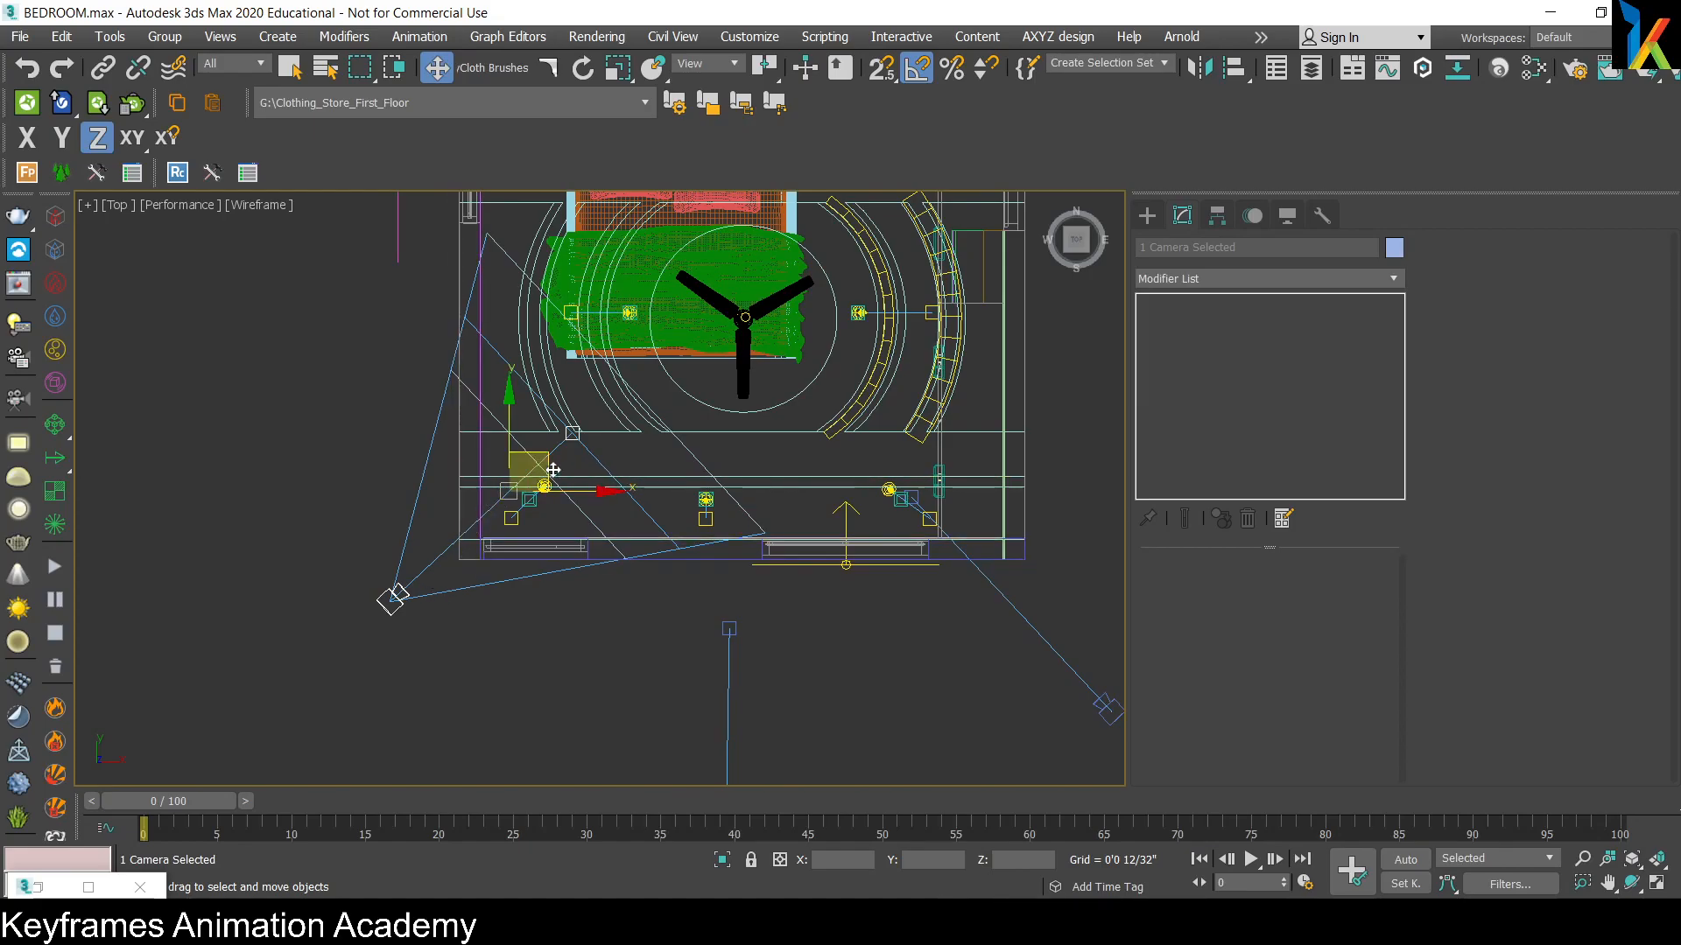
drag(548, 460, 664, 367)
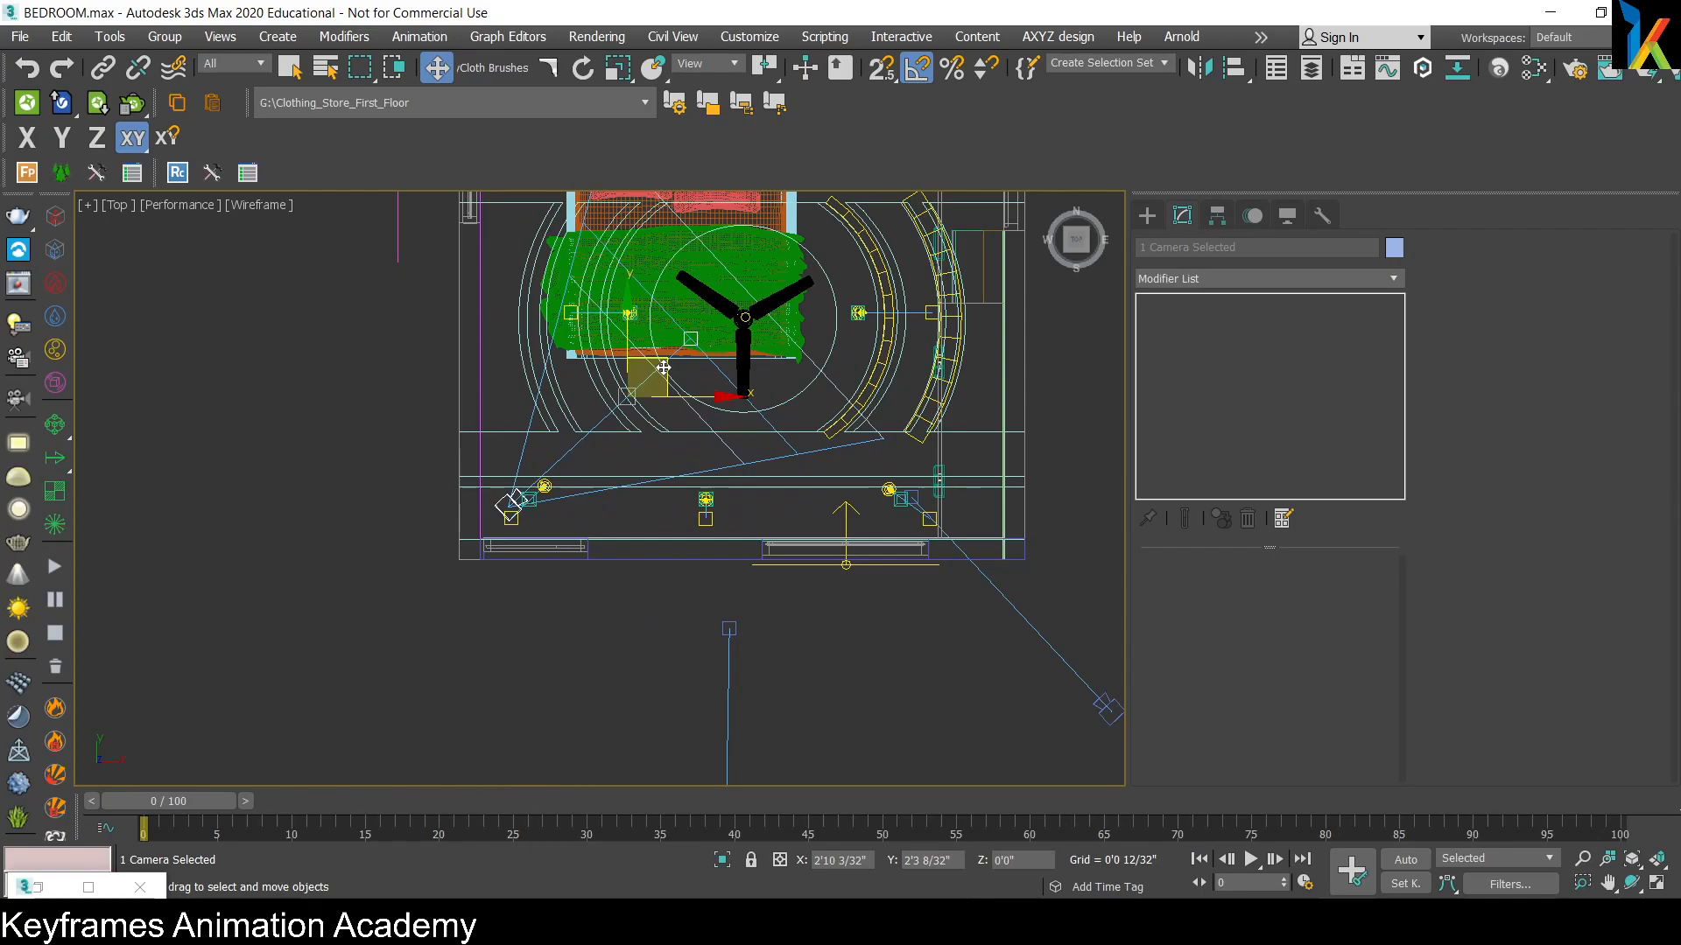
Step: Select only the moved V-Ray physical camera and show the scene through it
click(553, 523)
click(505, 501)
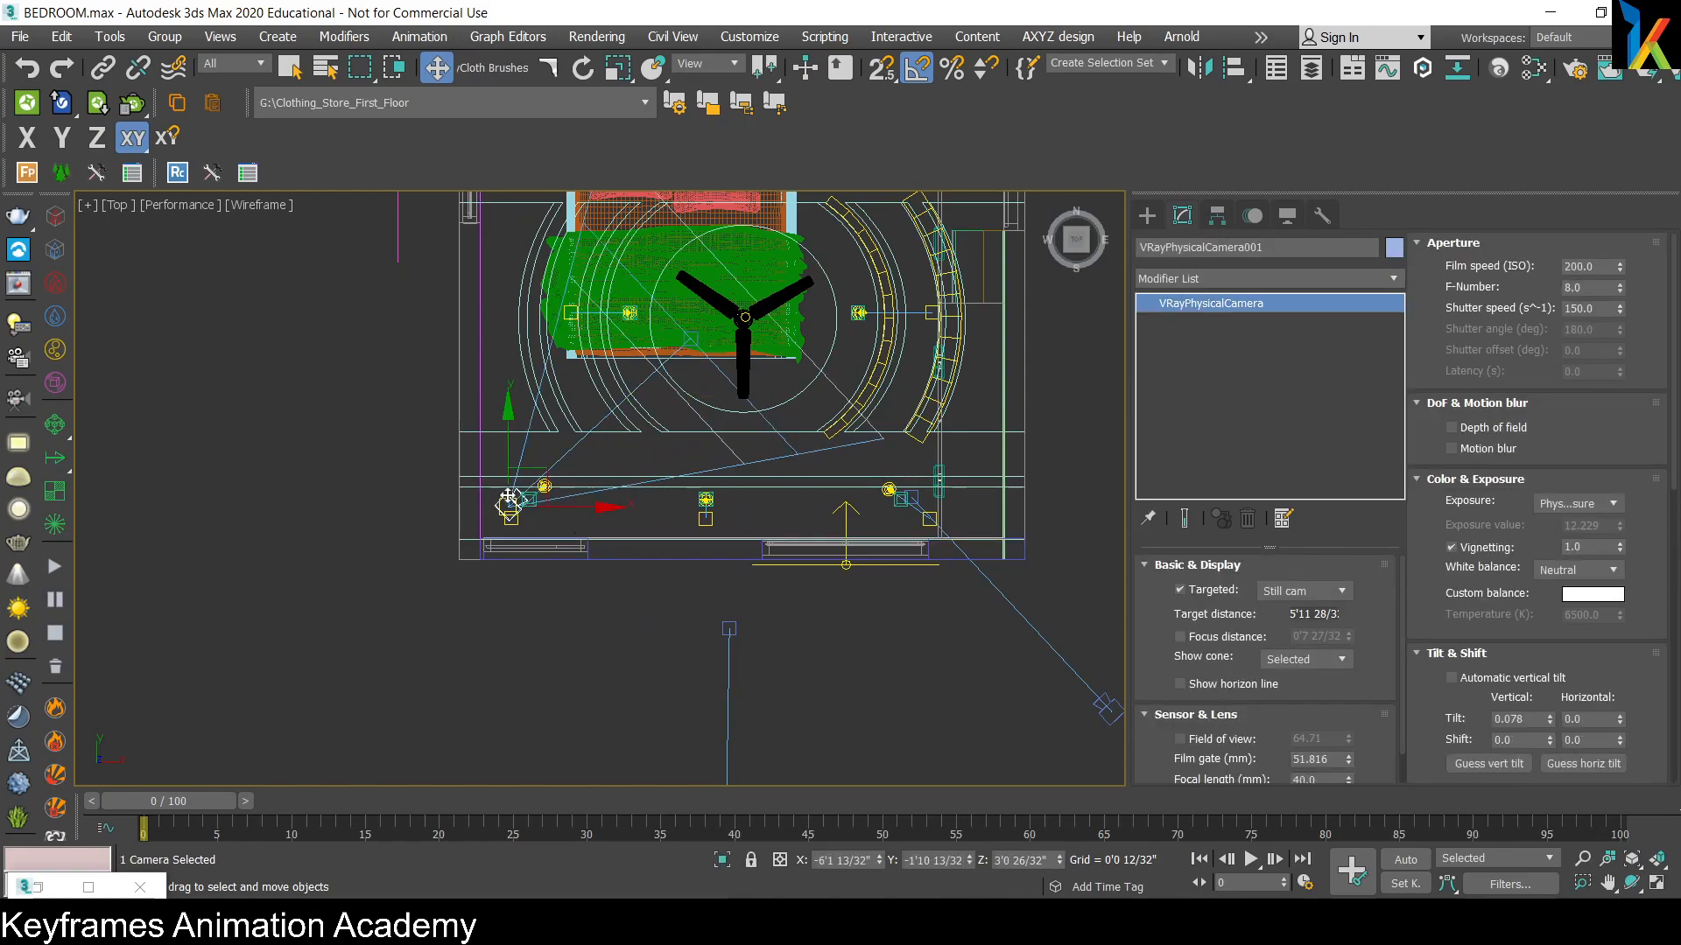
key(c)
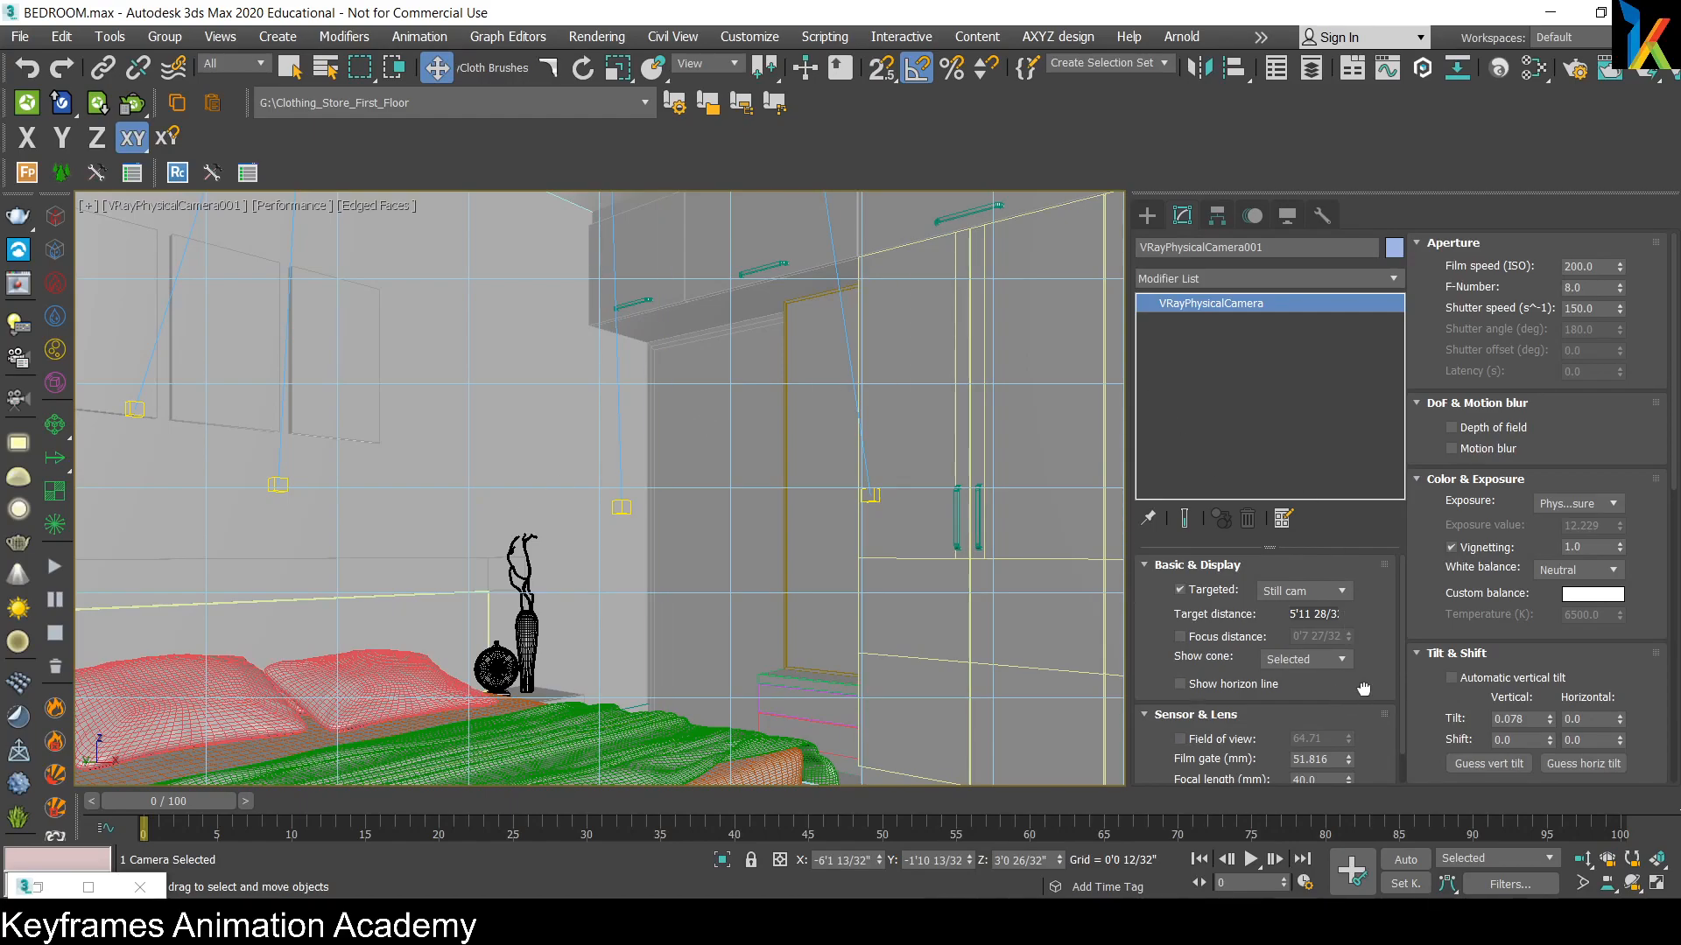
Step: Set the camera's film gate to 60 mm
scroll(1368, 696, down, 1)
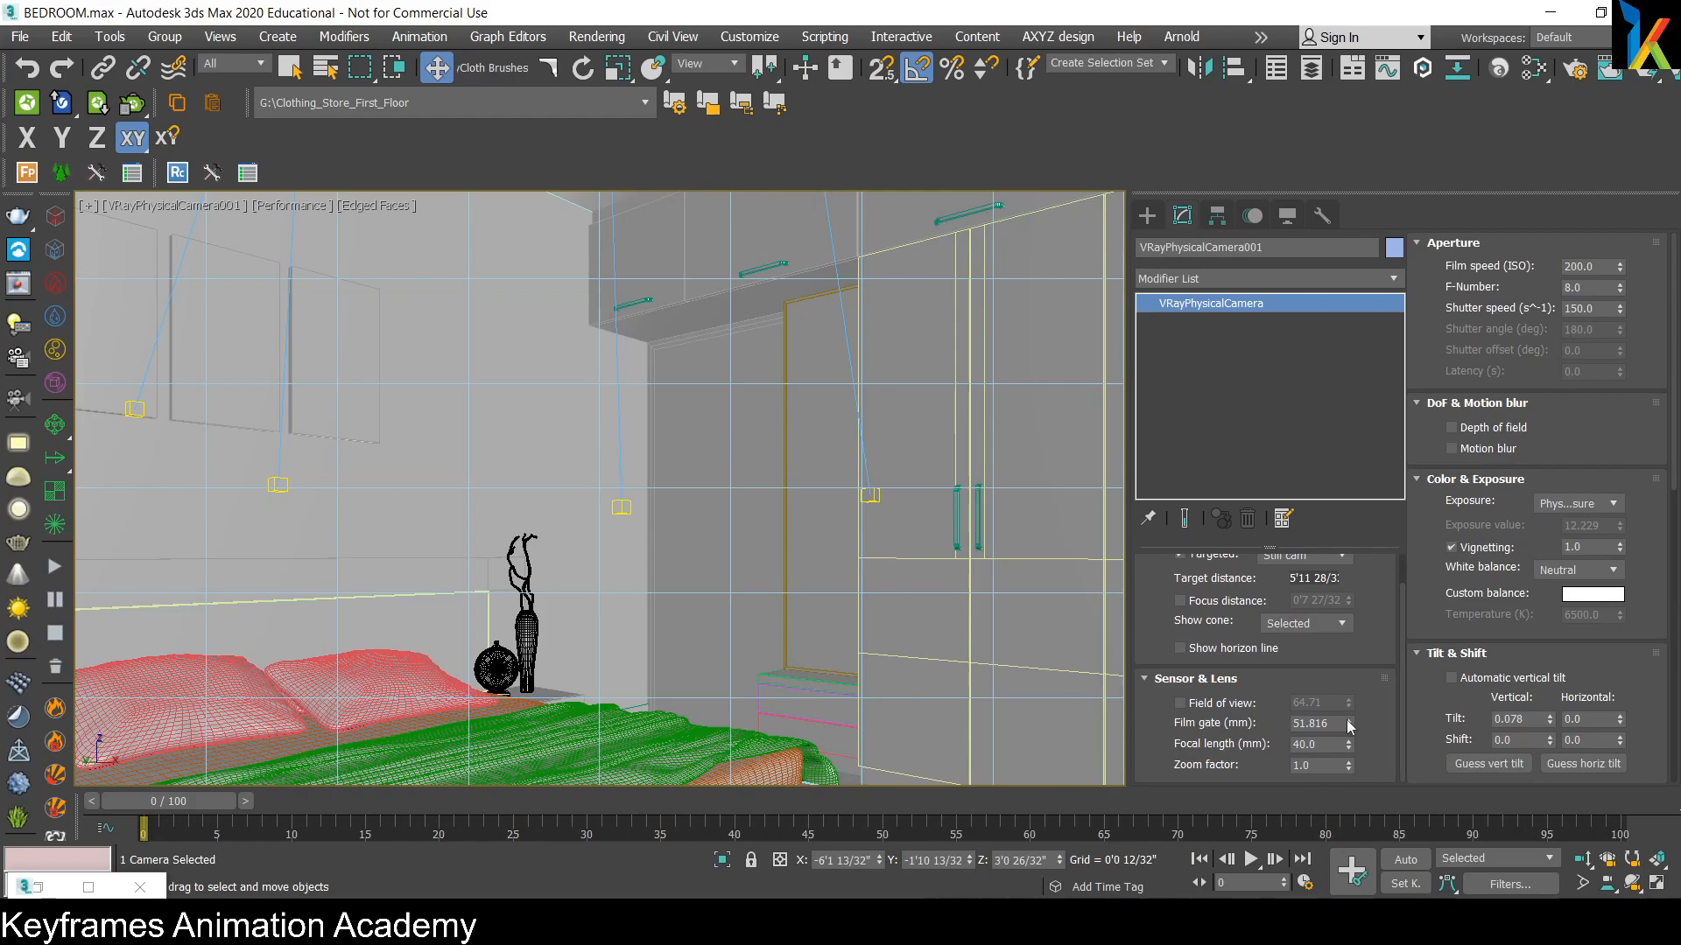
double_click(1317, 723)
text(60)
key(Return)
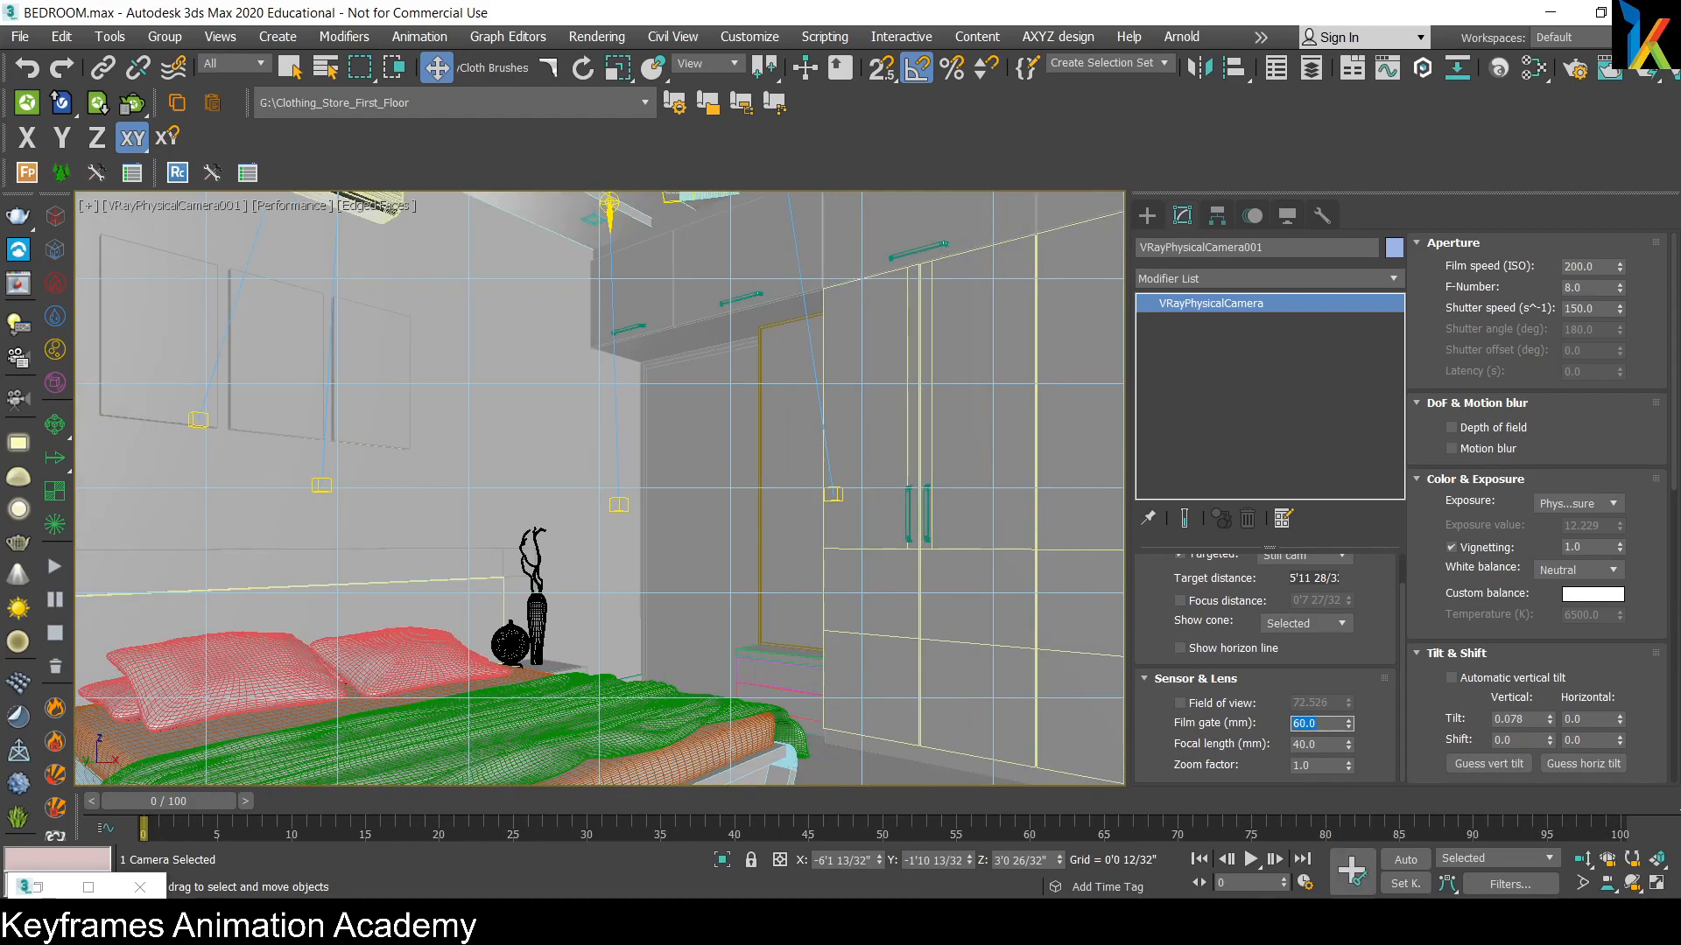
right_click(691, 474)
click(713, 506)
right_click(712, 505)
click(788, 523)
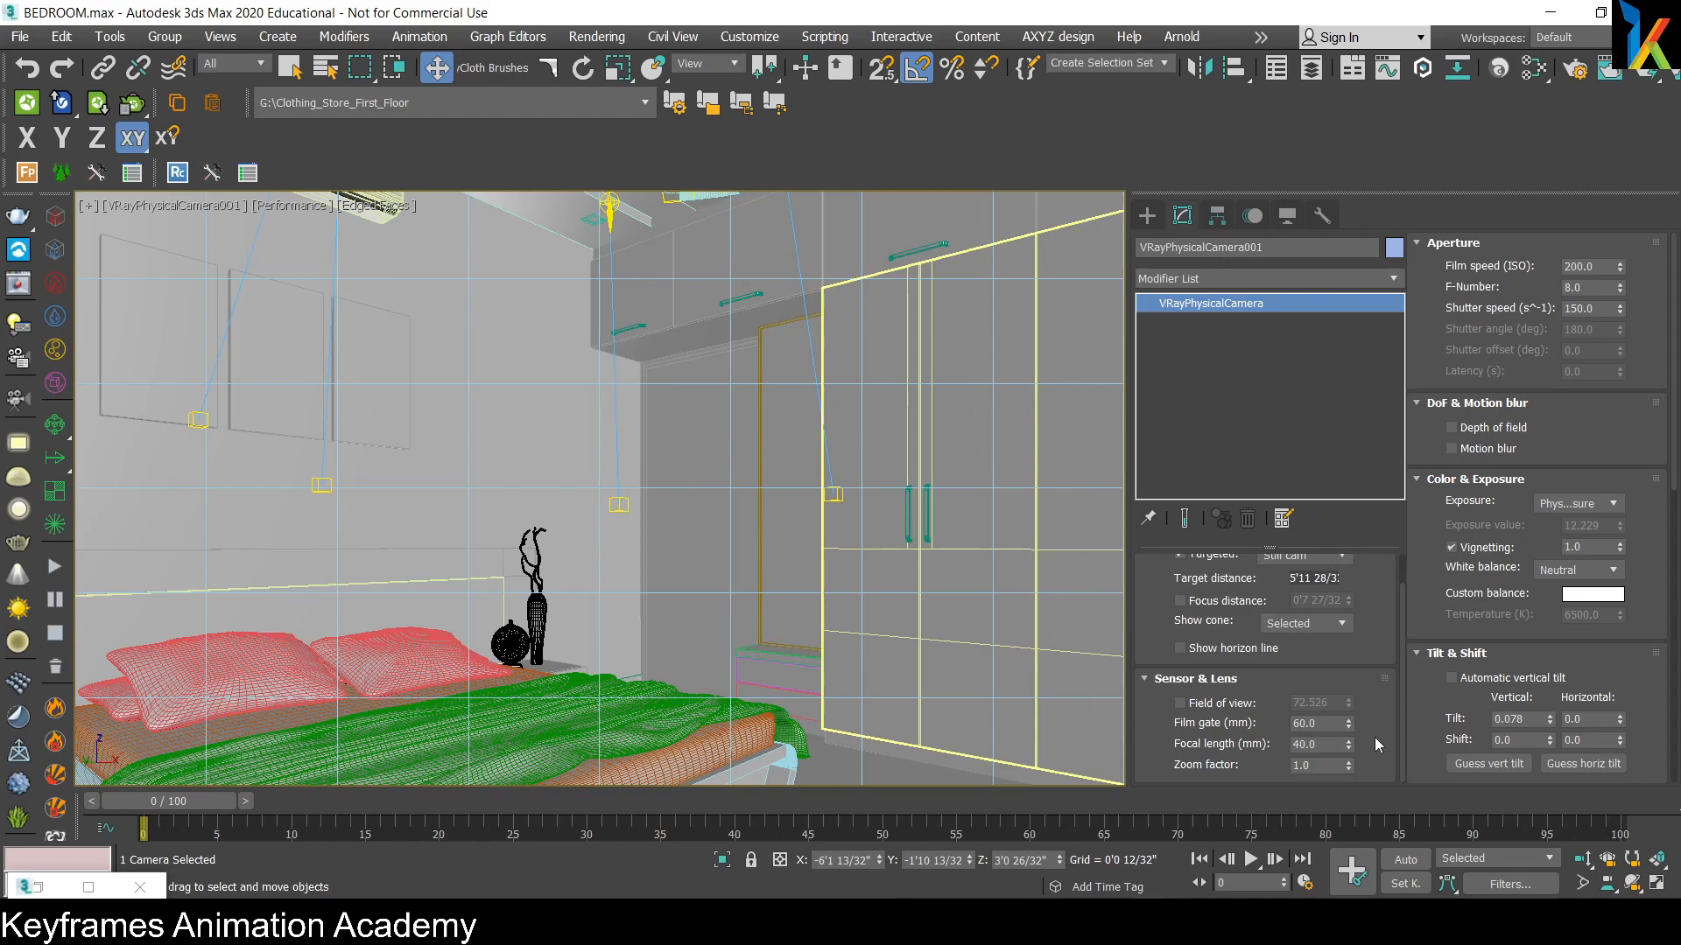
Step: Widen the camera's view by setting its film gate to 75 mm
drag(1352, 722, 1343, 702)
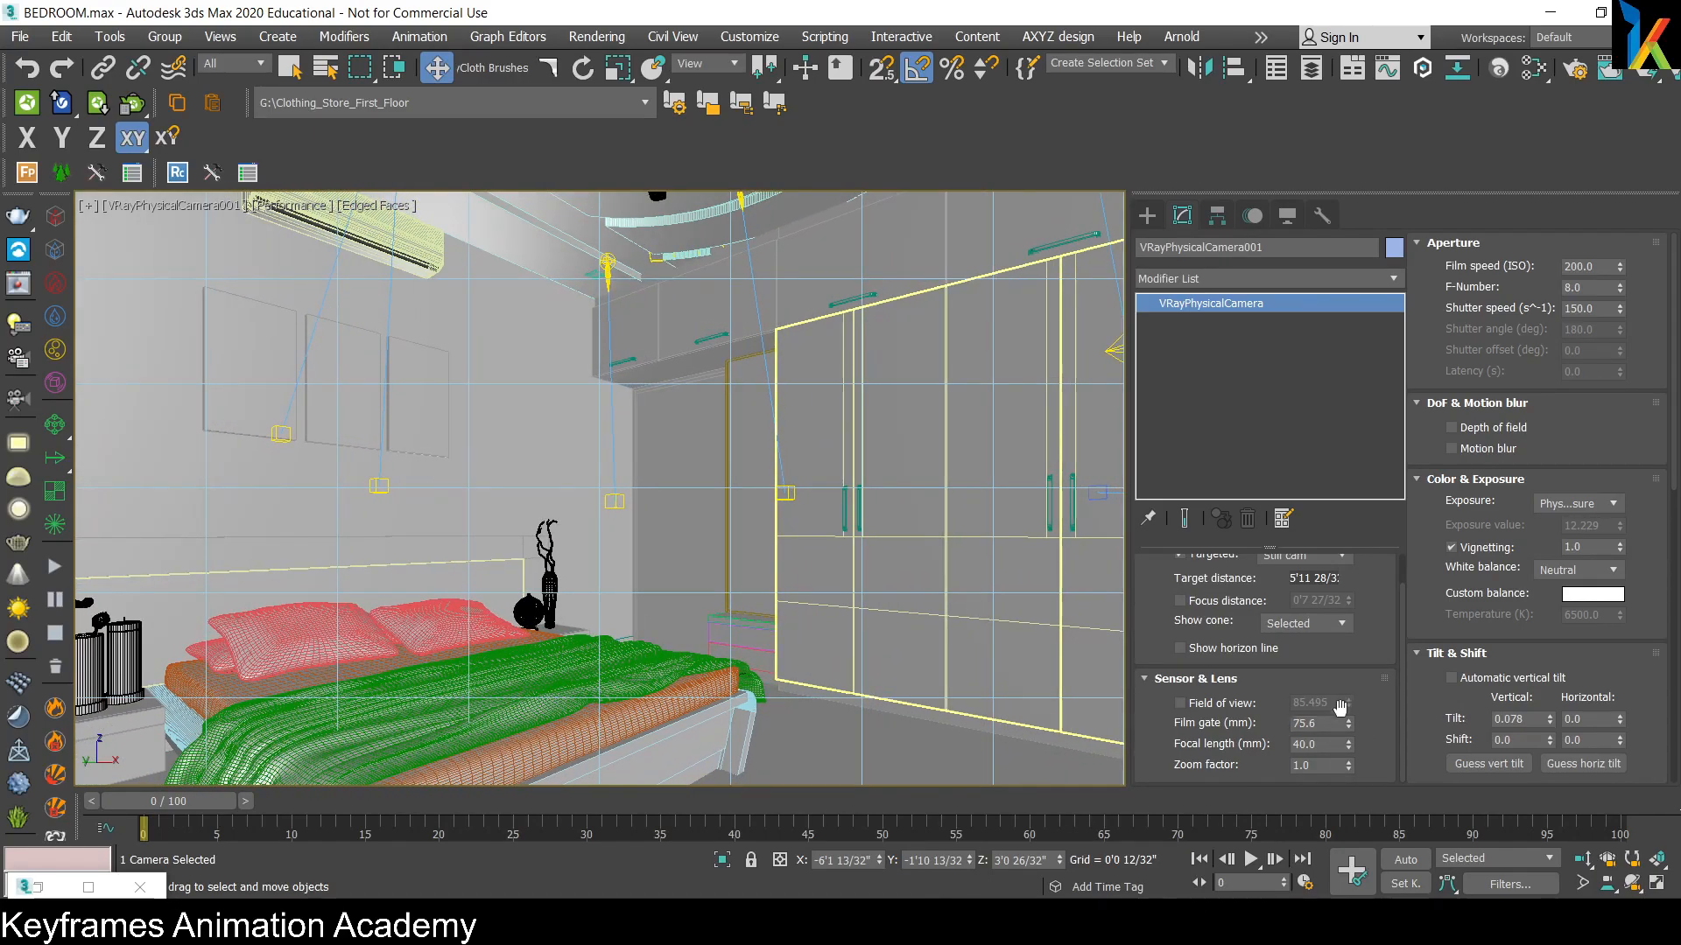
double_click(1330, 724)
text(75.0)
key(Return)
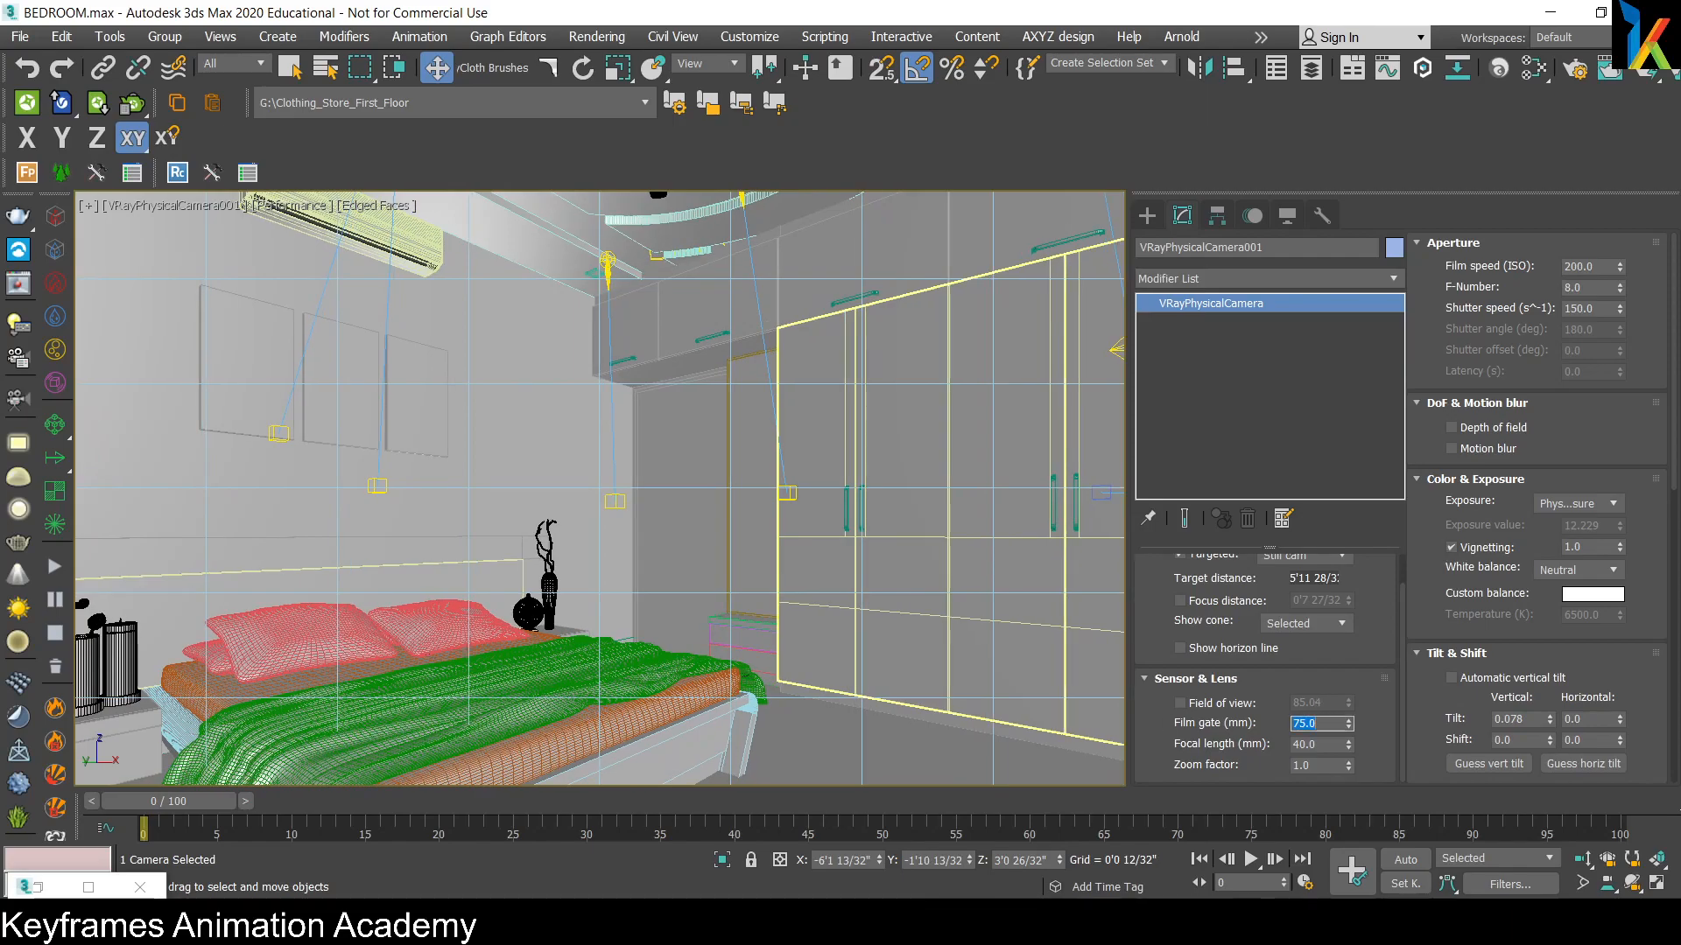
Step: Enable the camera's automatic vertical tilt and set its shutter speed to 50
click(1490, 683)
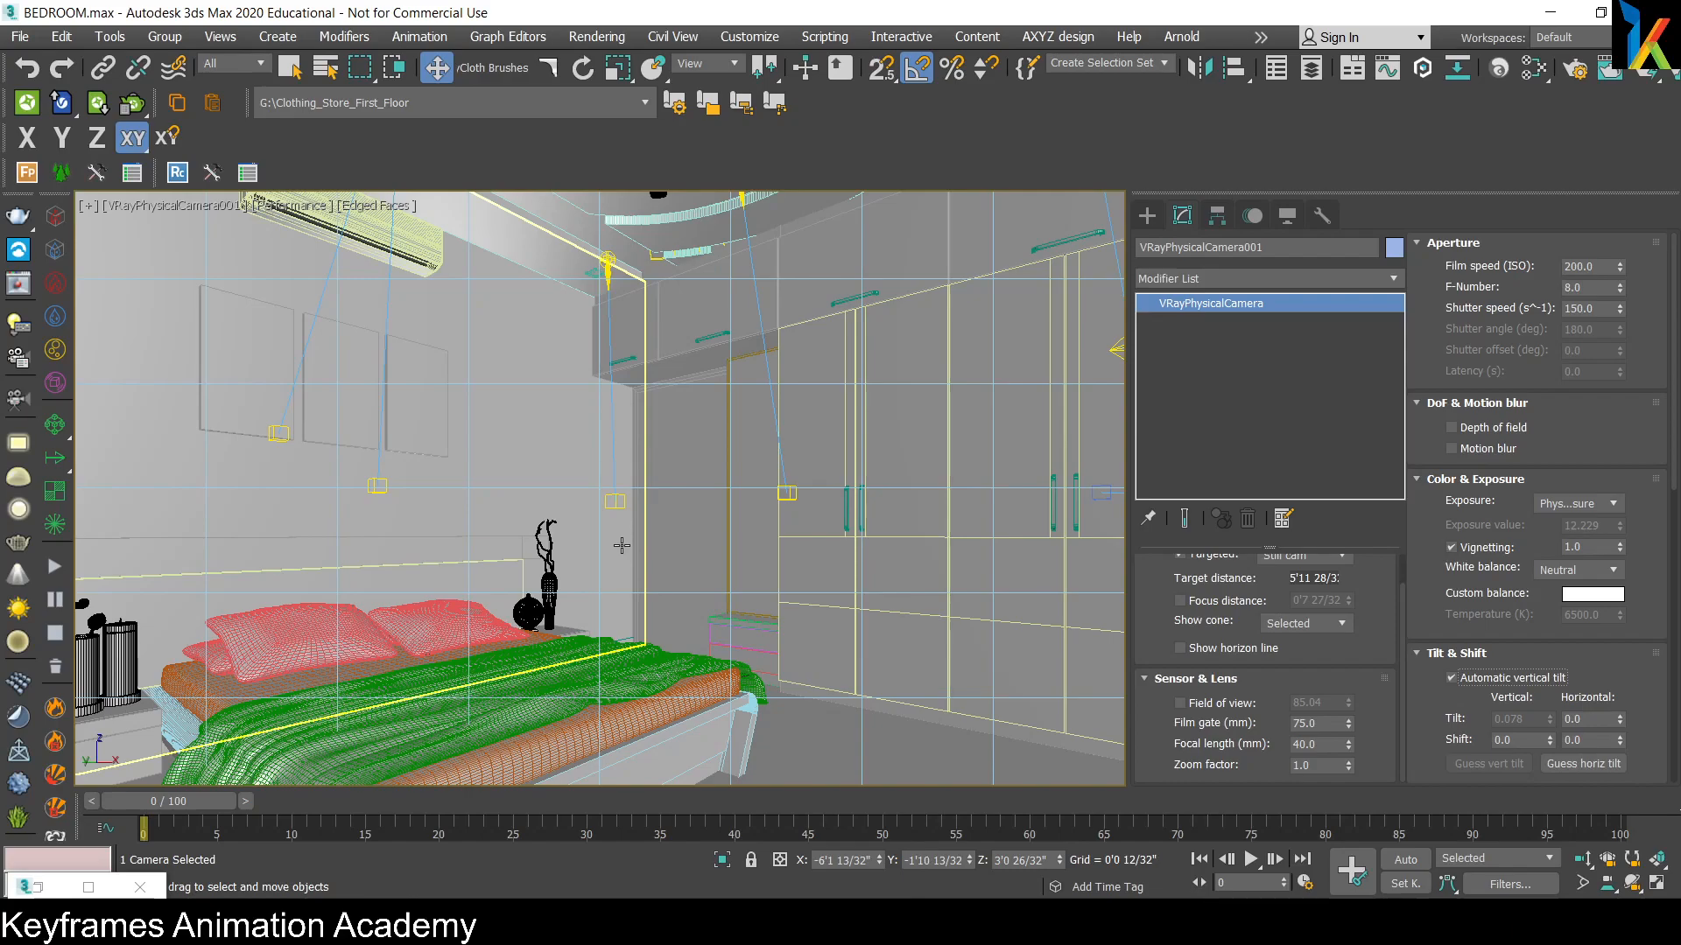
click(1584, 569)
click(1586, 573)
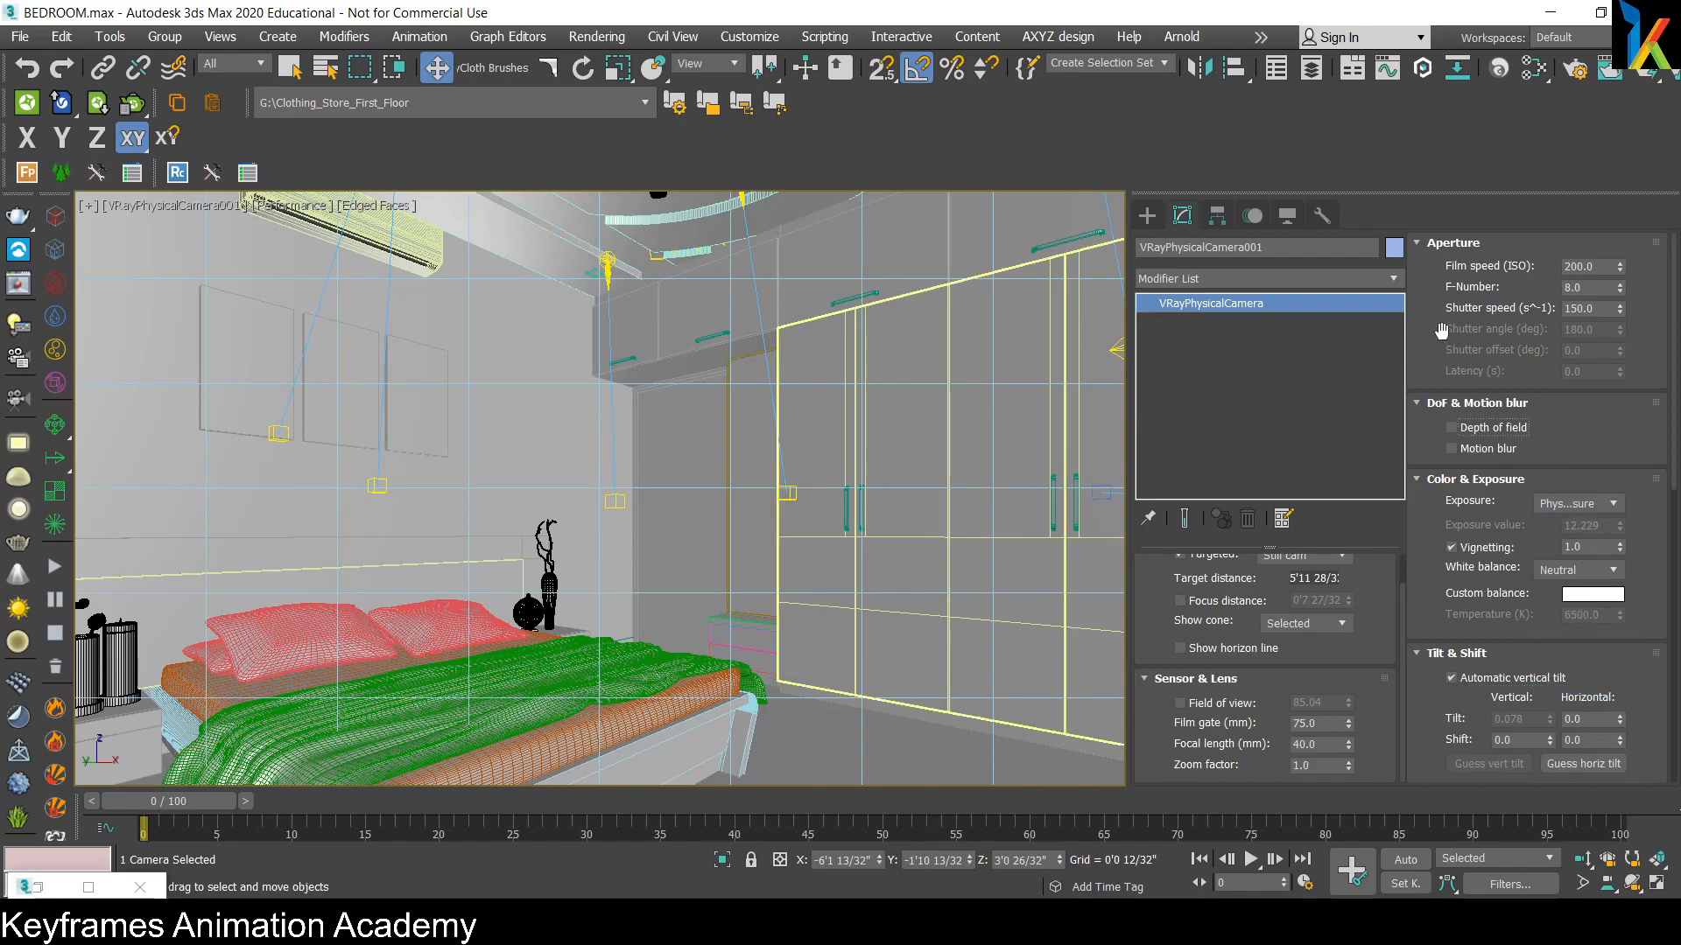
double_click(1589, 309)
text(50)
key(Return)
right_click(831, 510)
click(855, 532)
Step: Open the V-Ray Frame Buffer and the Render Setup, and arrange both windows side by side with the scene
click(19, 286)
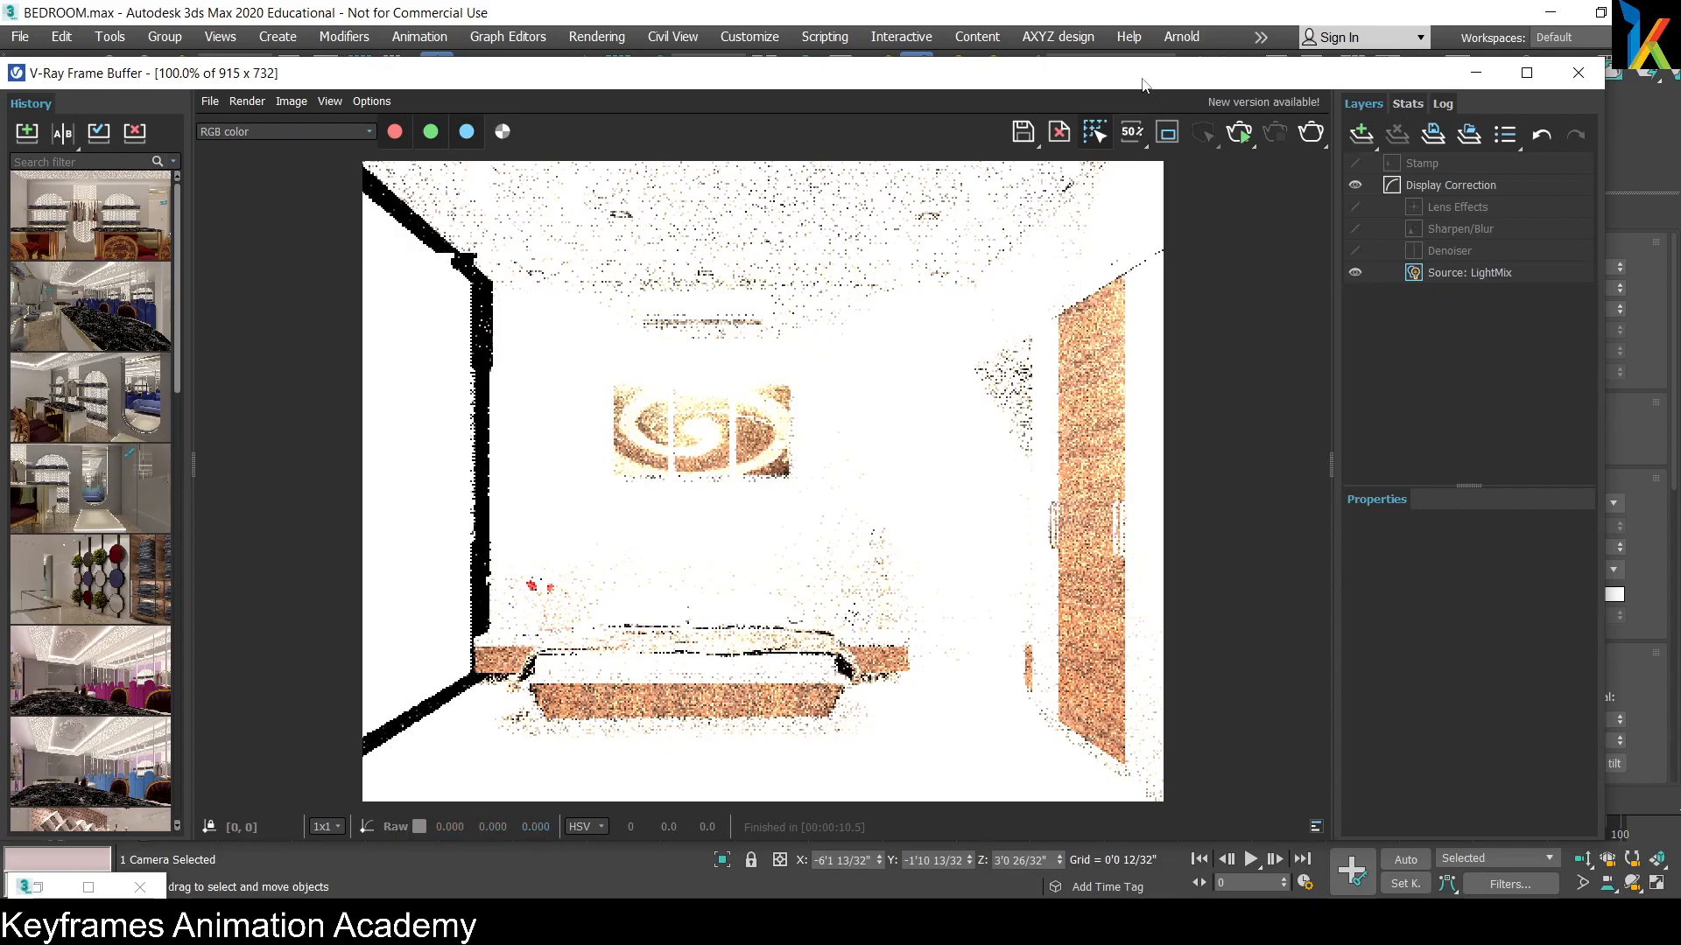
drag(1143, 76, 1065, 236)
click(1586, 68)
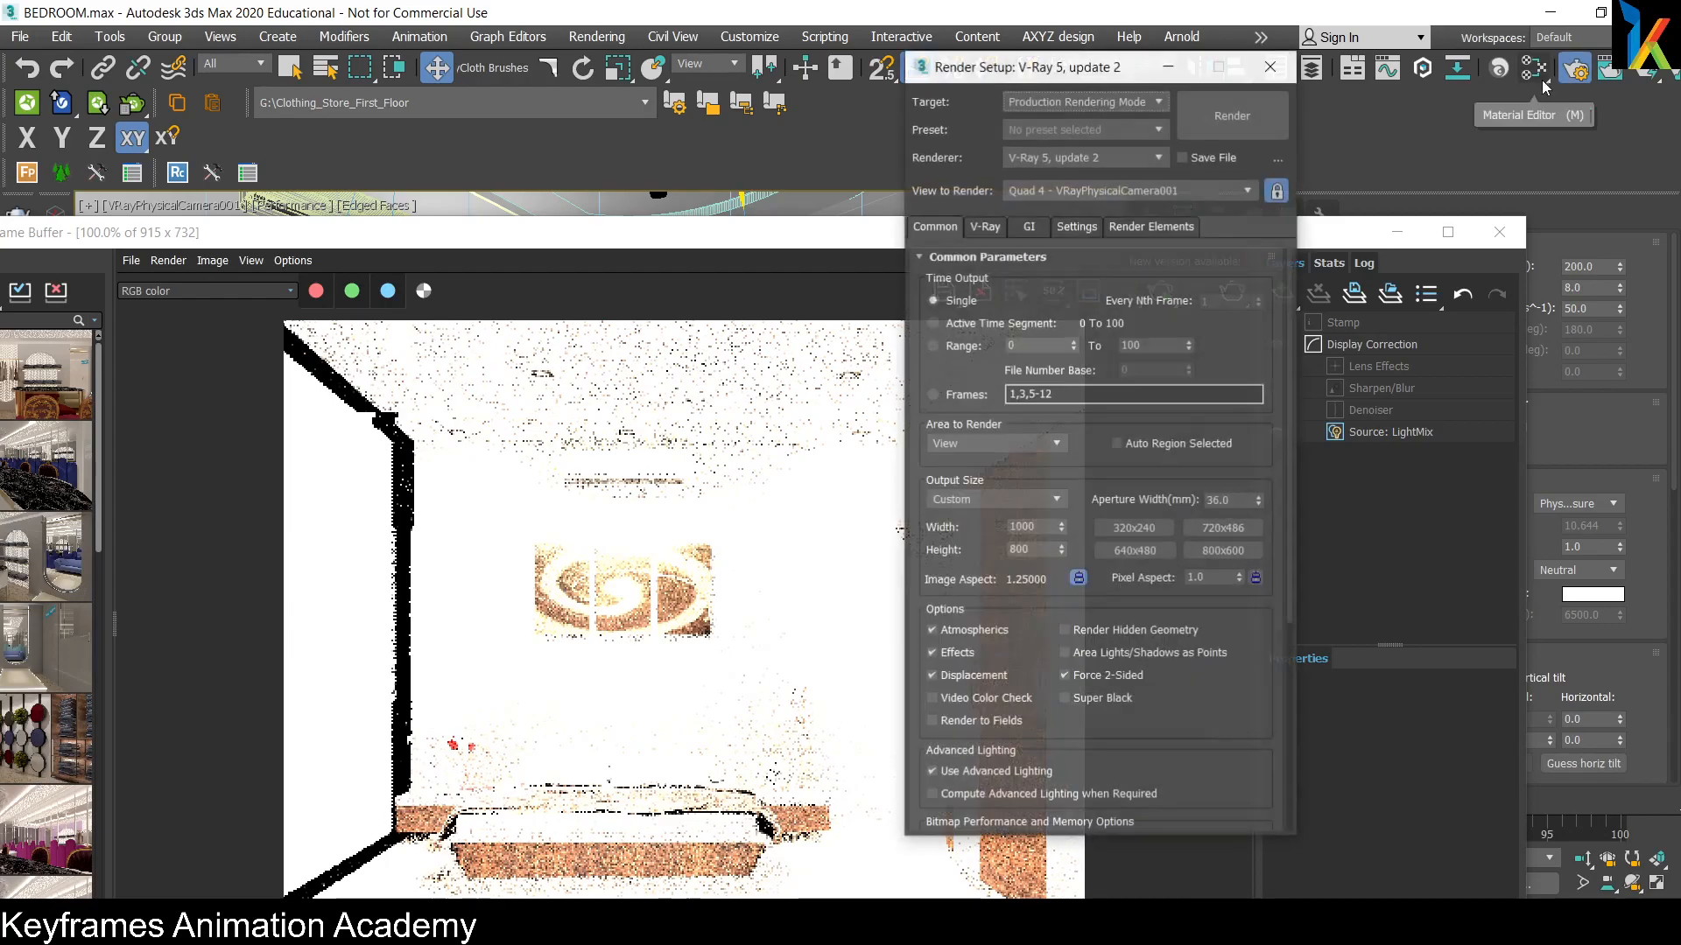
drag(1022, 81, 970, 113)
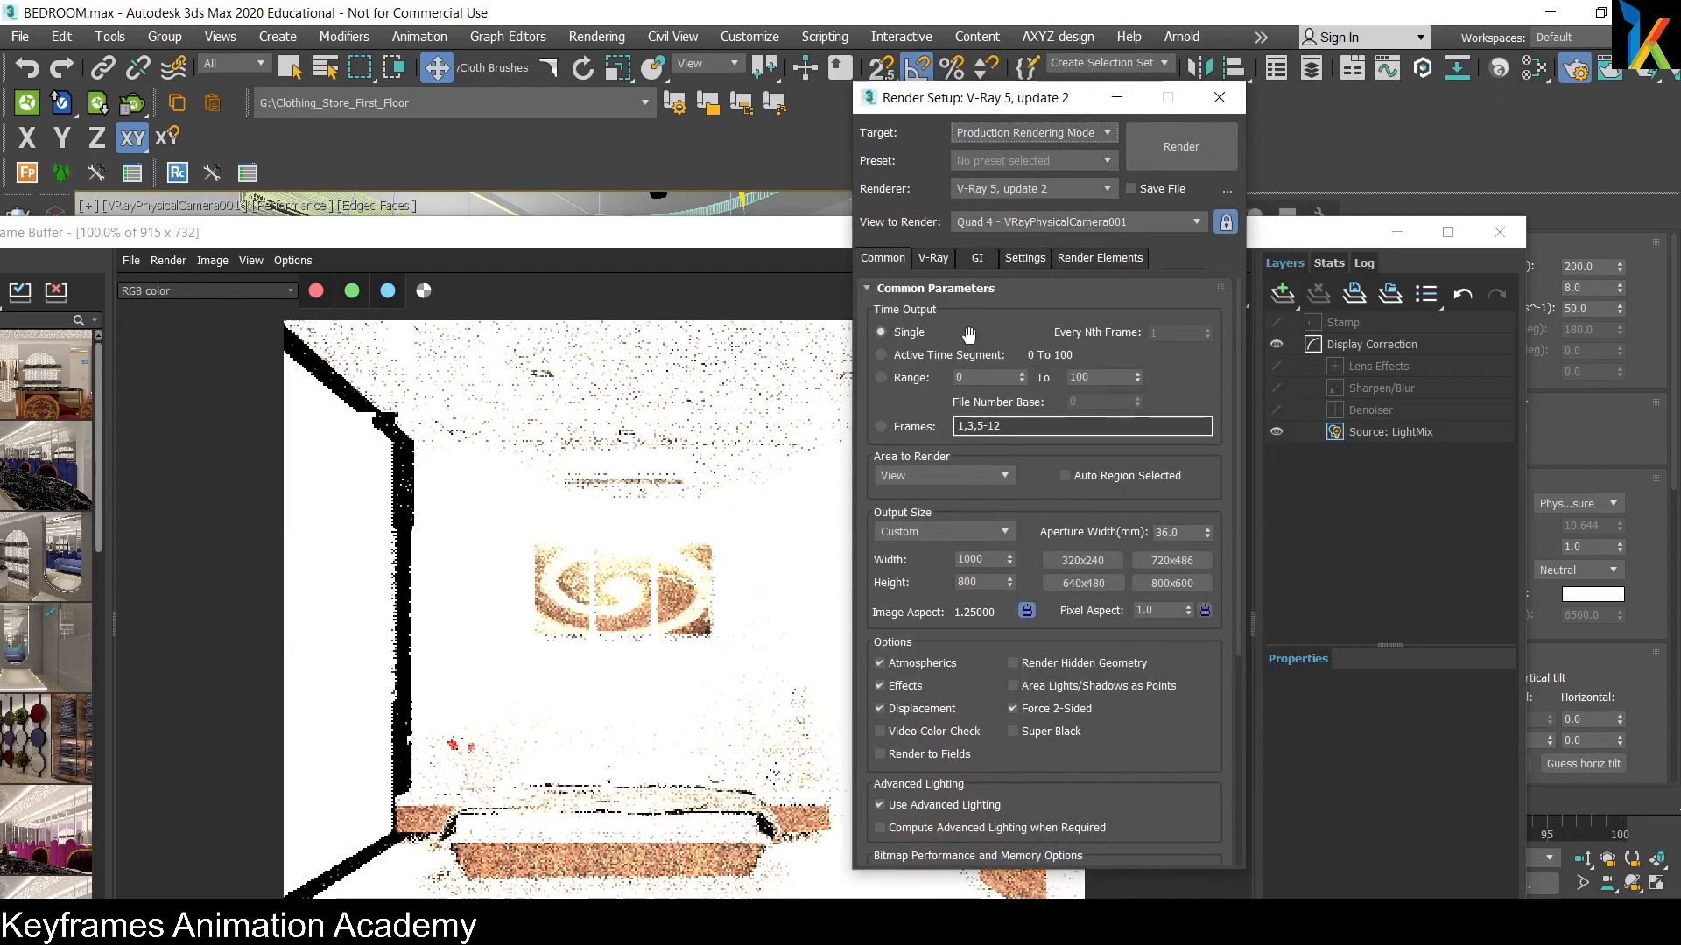
Step: Change the V-Ray image sampler from Bucket to Progressive and set its noise threshold to 0.05
click(935, 257)
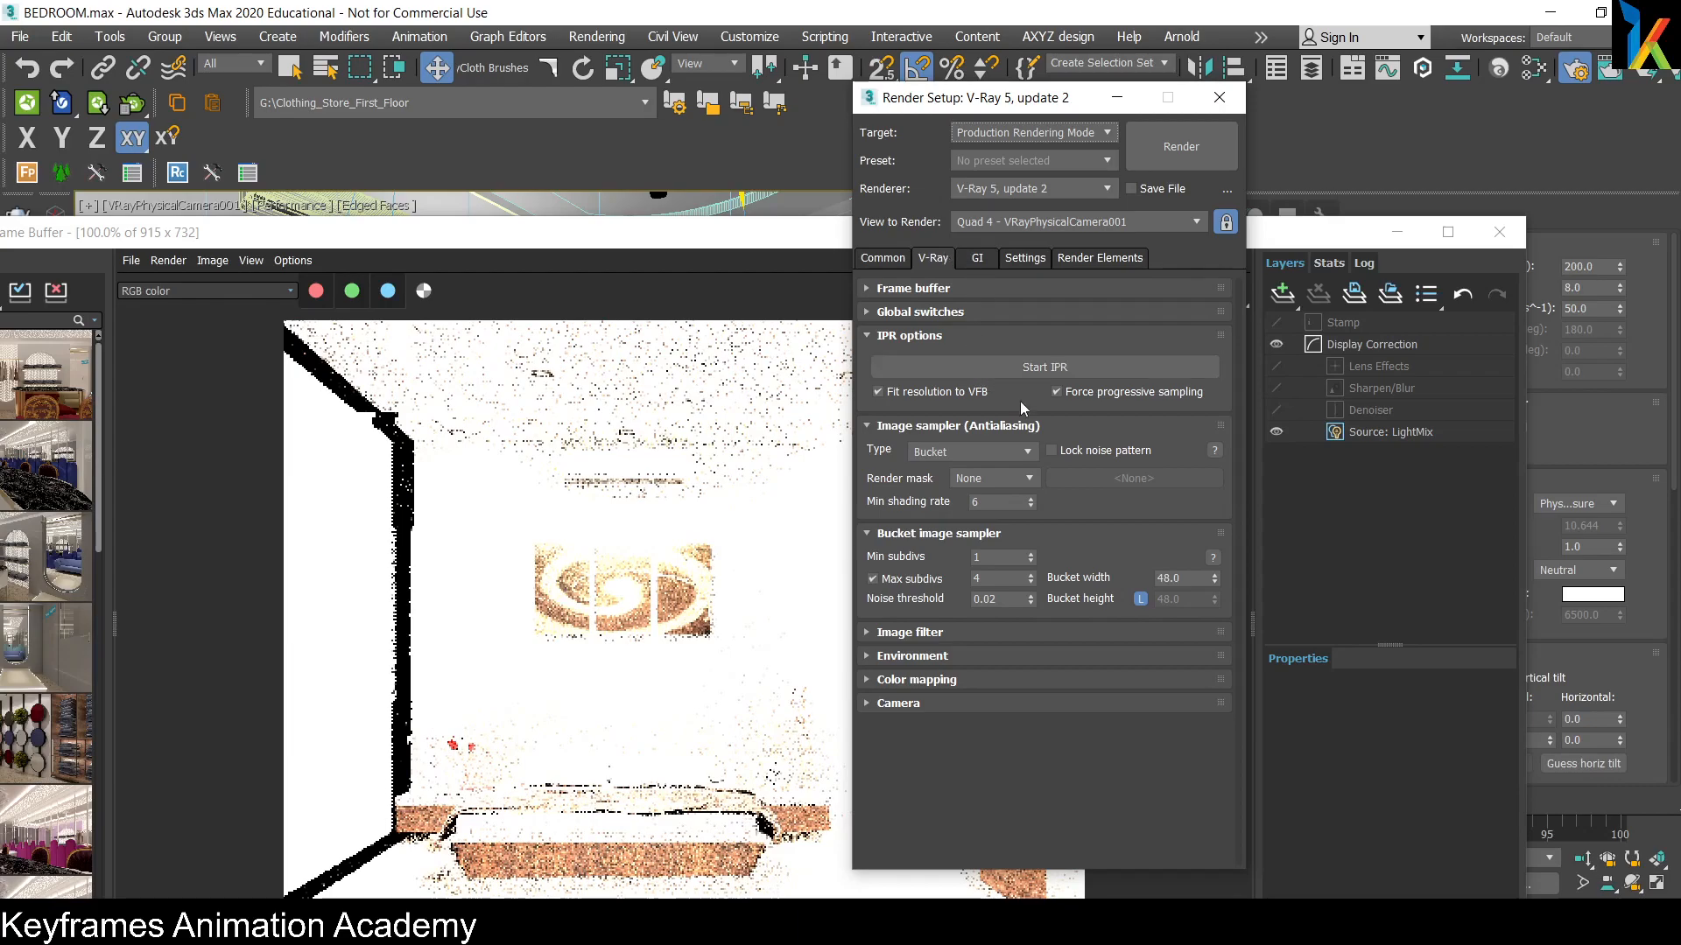
click(919, 313)
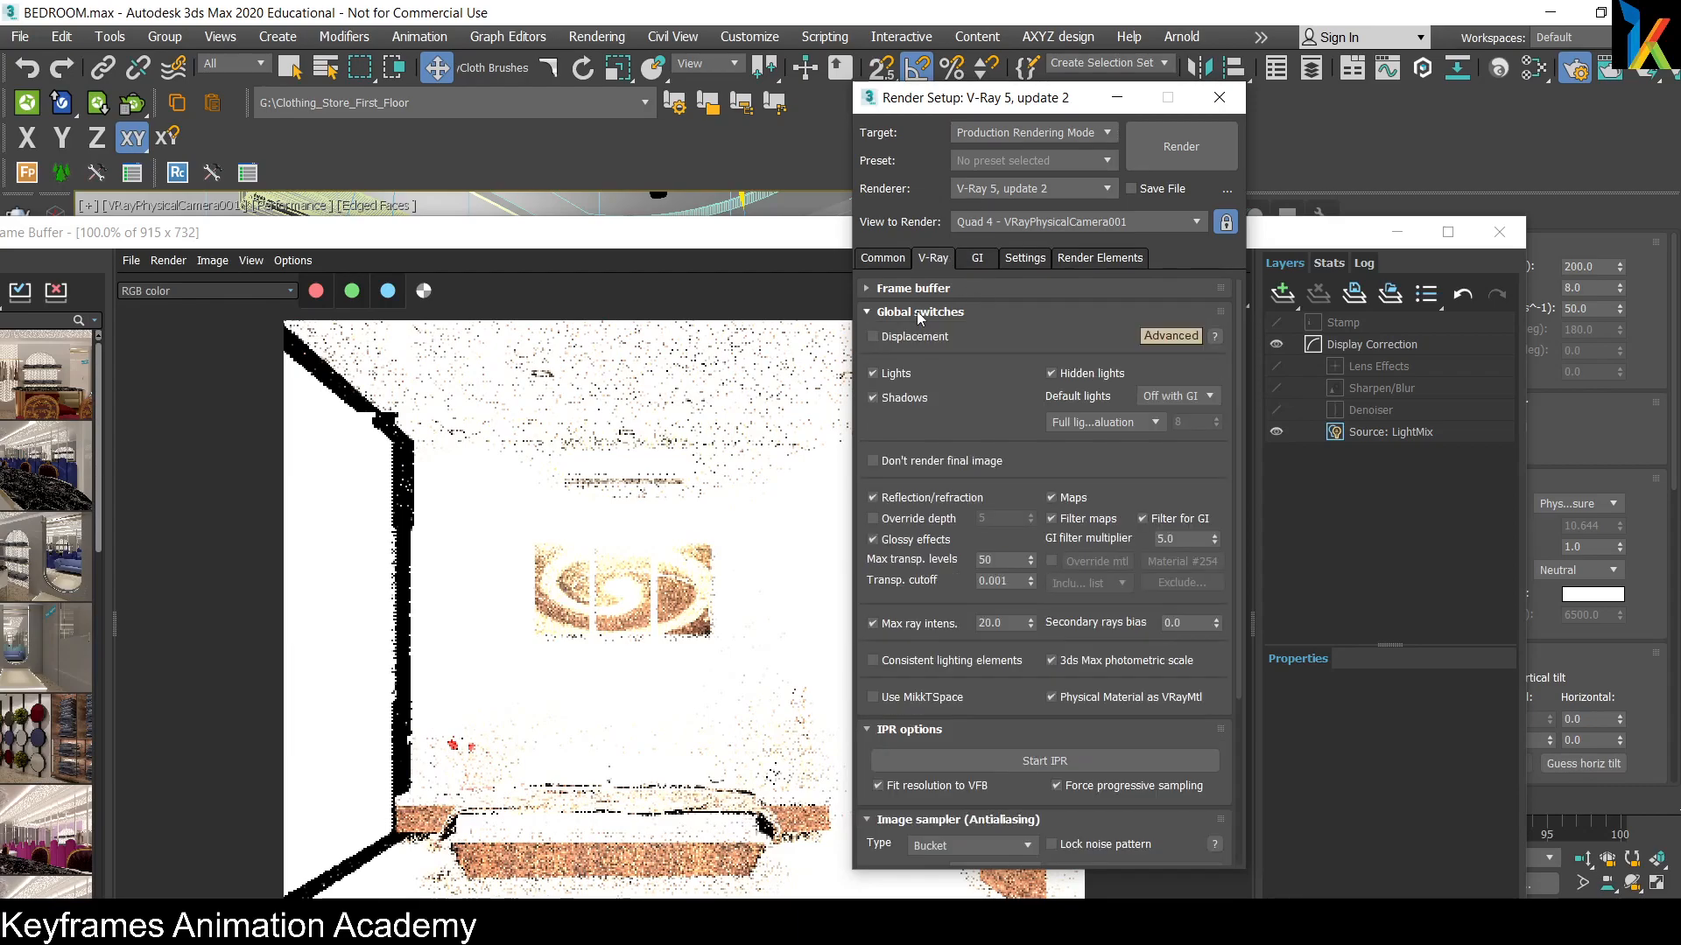
click(919, 313)
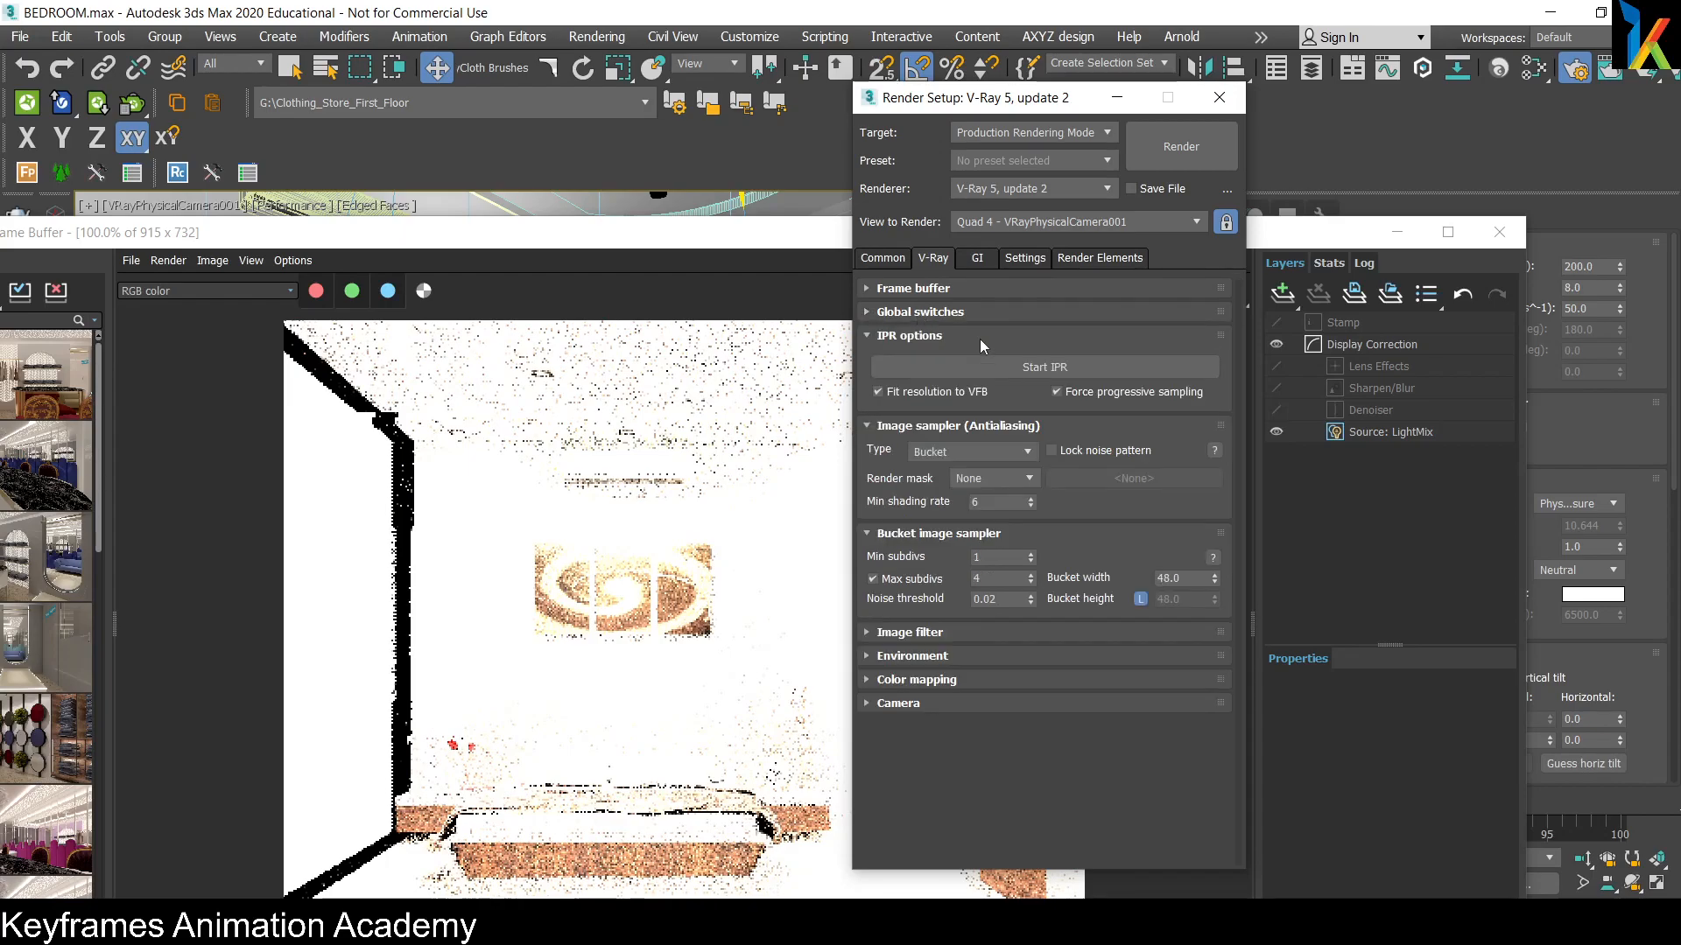
click(1024, 452)
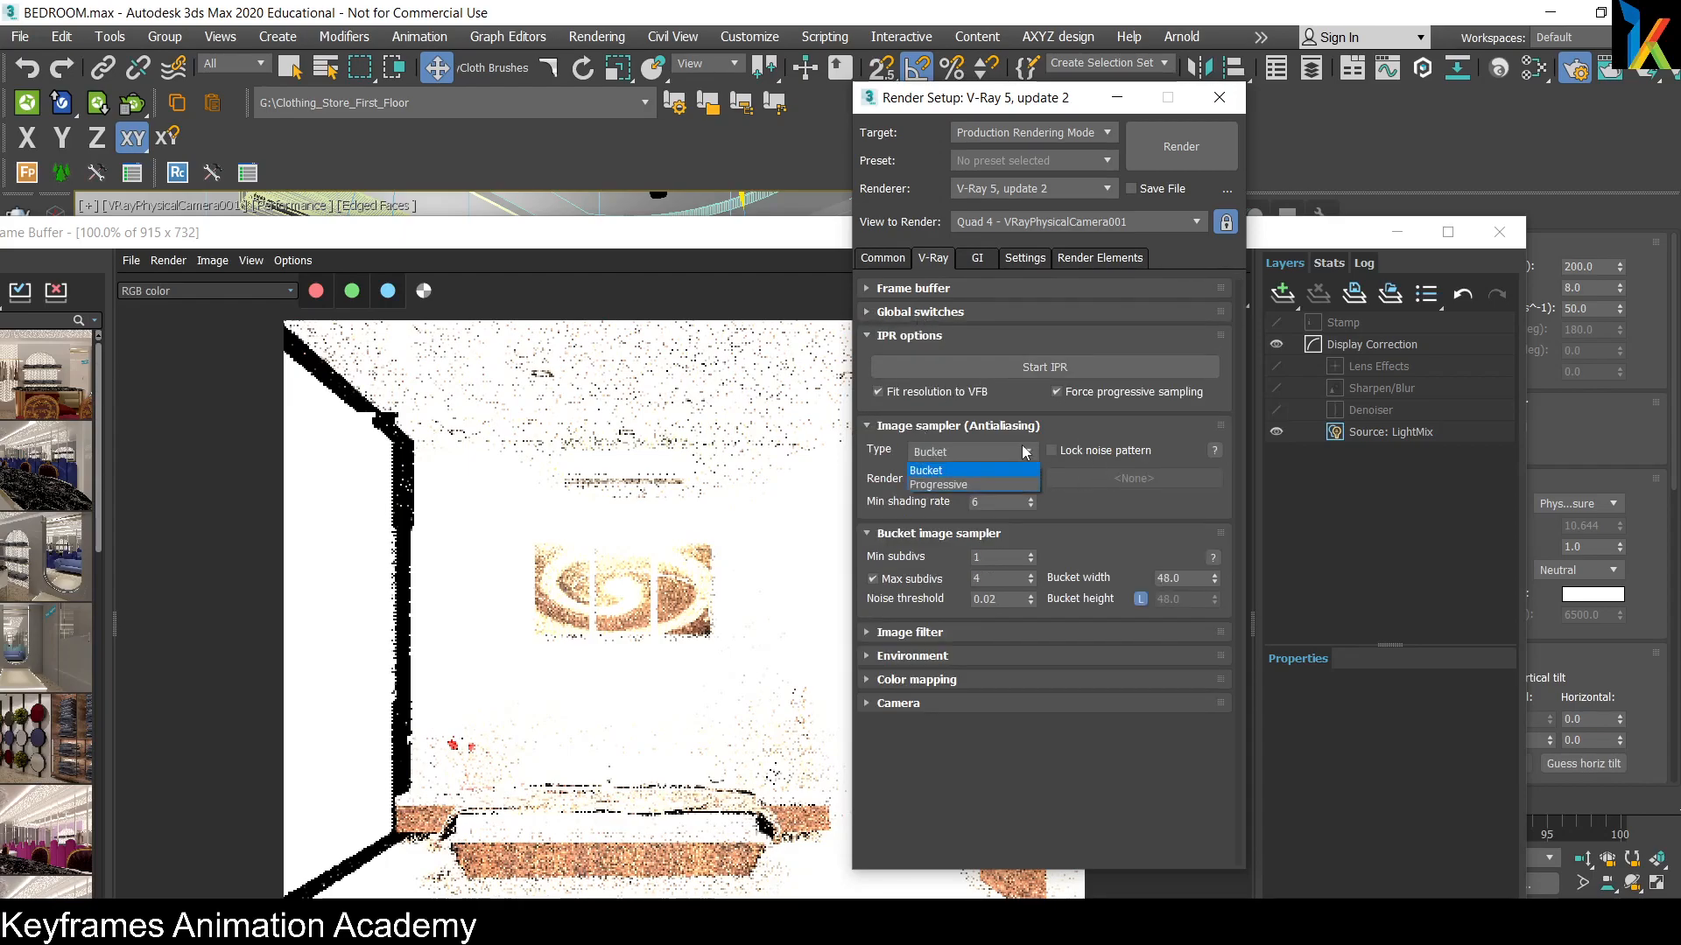
click(966, 485)
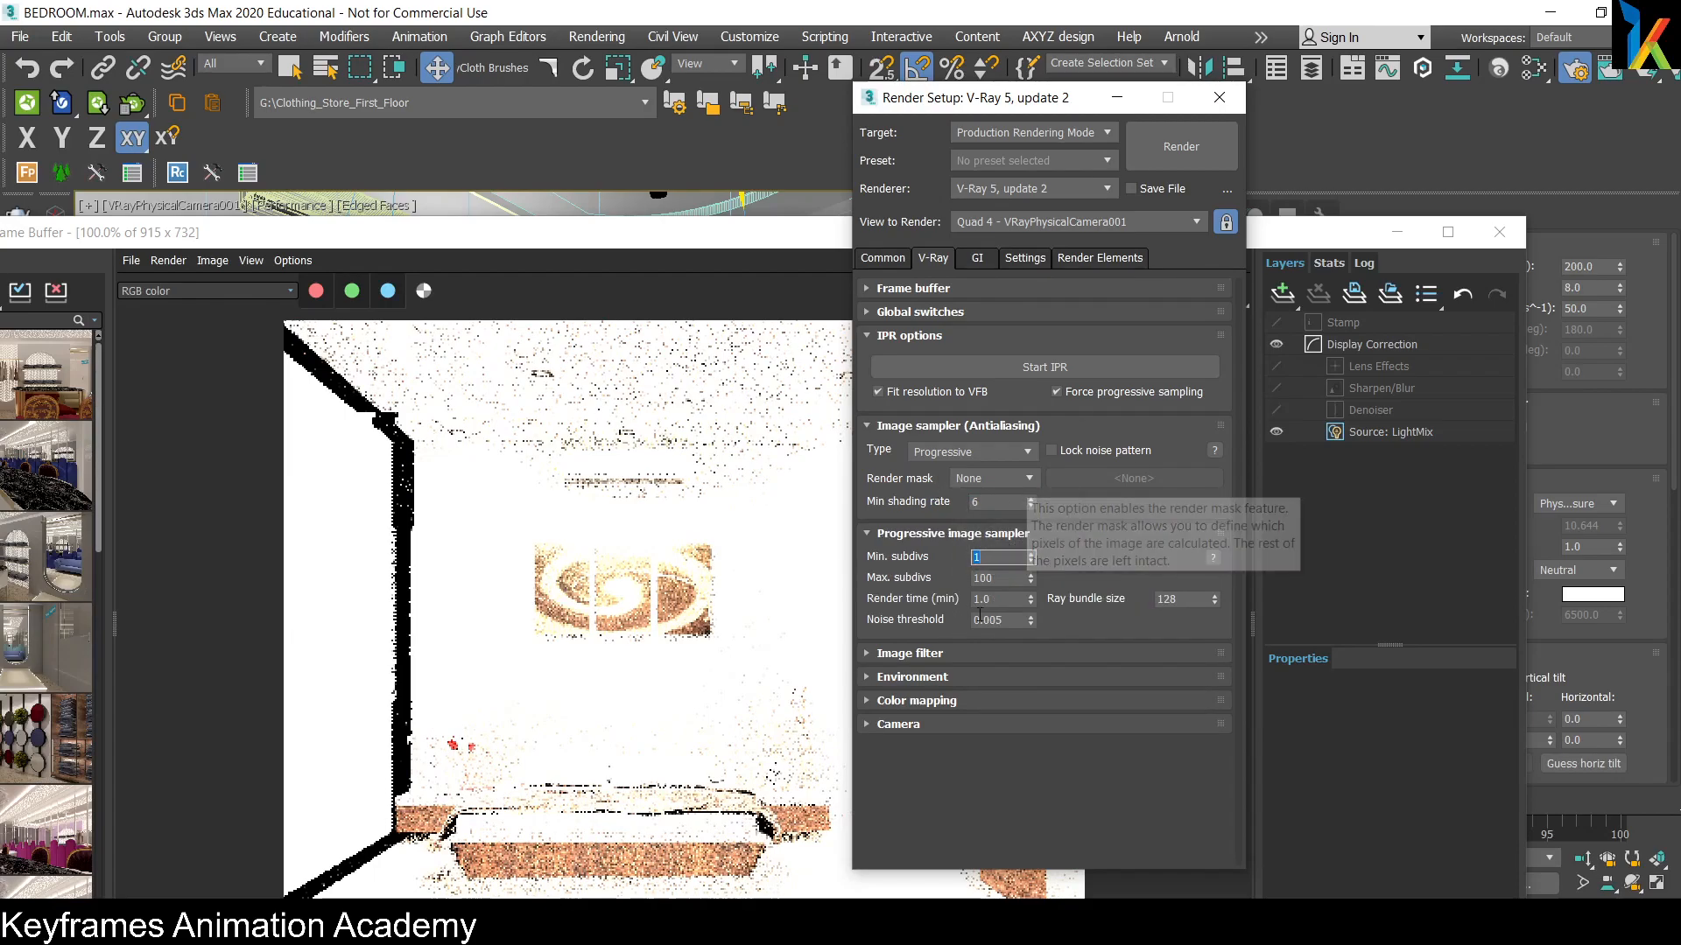
double_click(993, 620)
text(0.05)
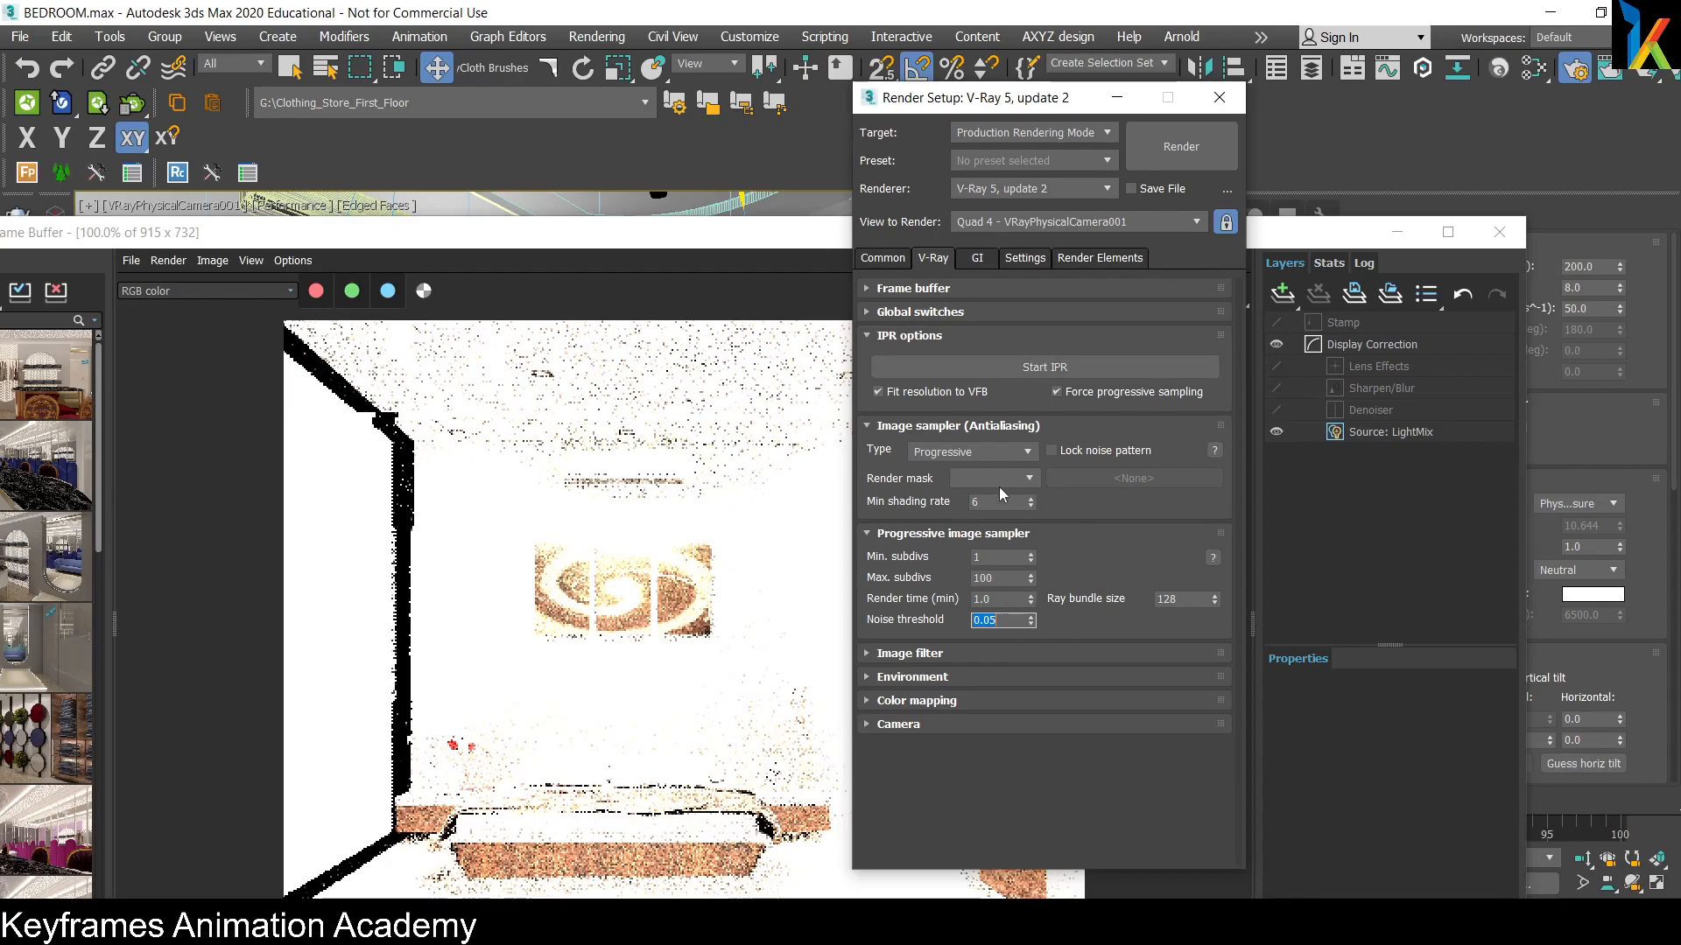
Step: Review the image filter, environment and global illumination settings in the Render Setup
click(893, 654)
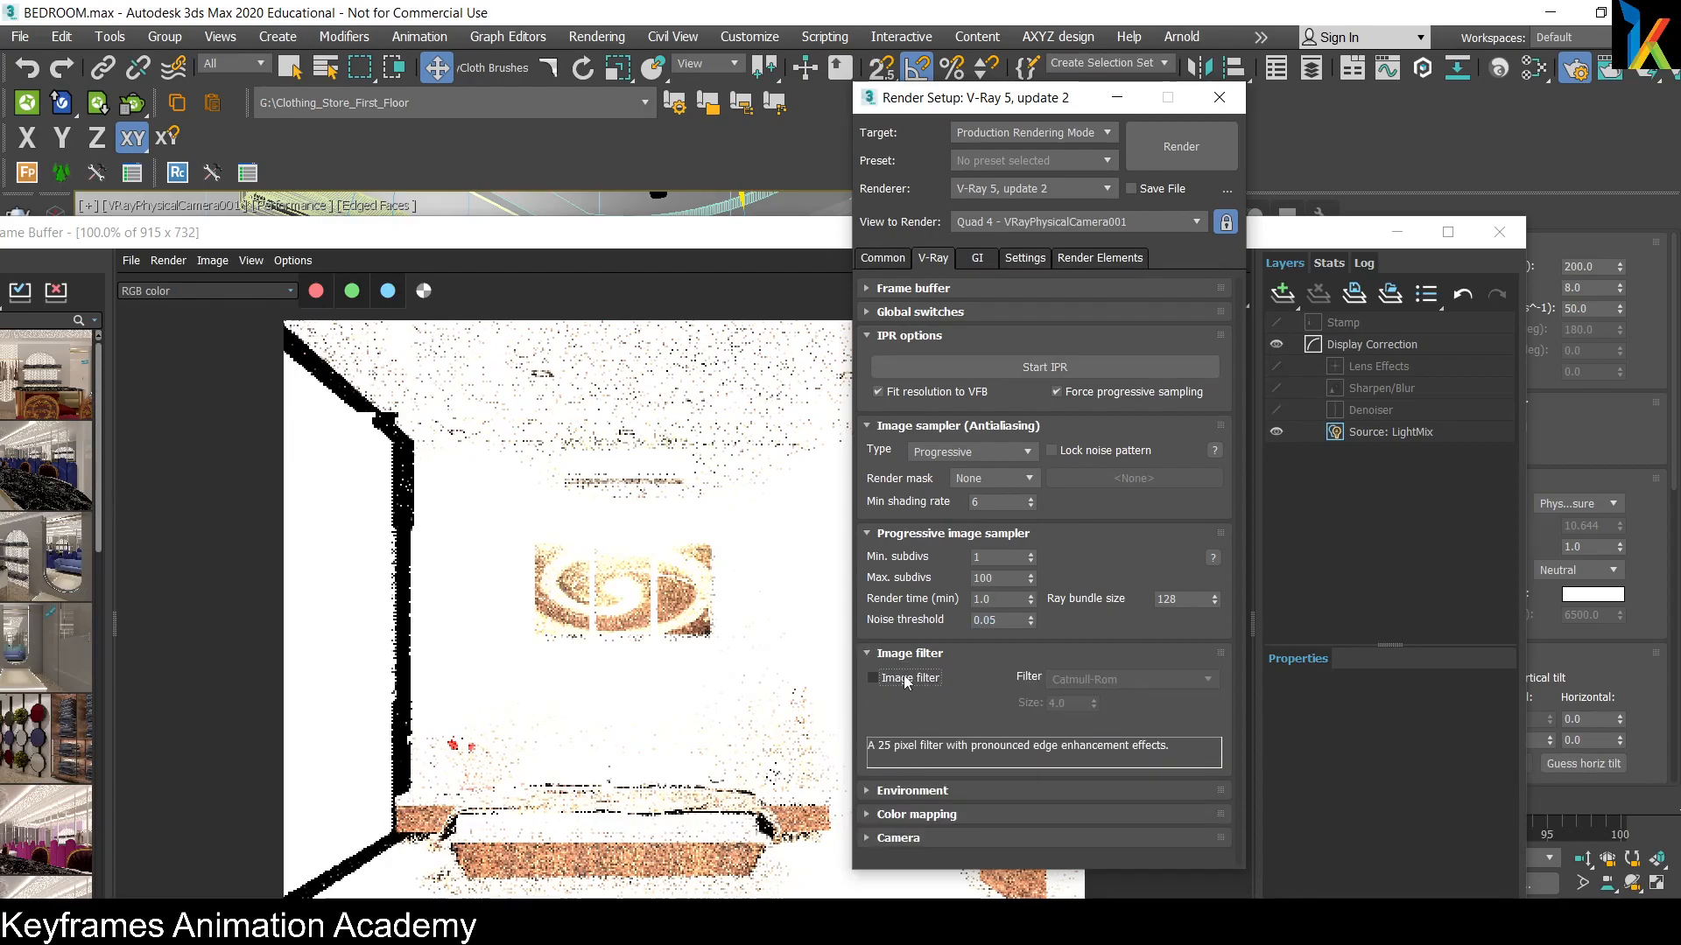
click(874, 651)
click(914, 675)
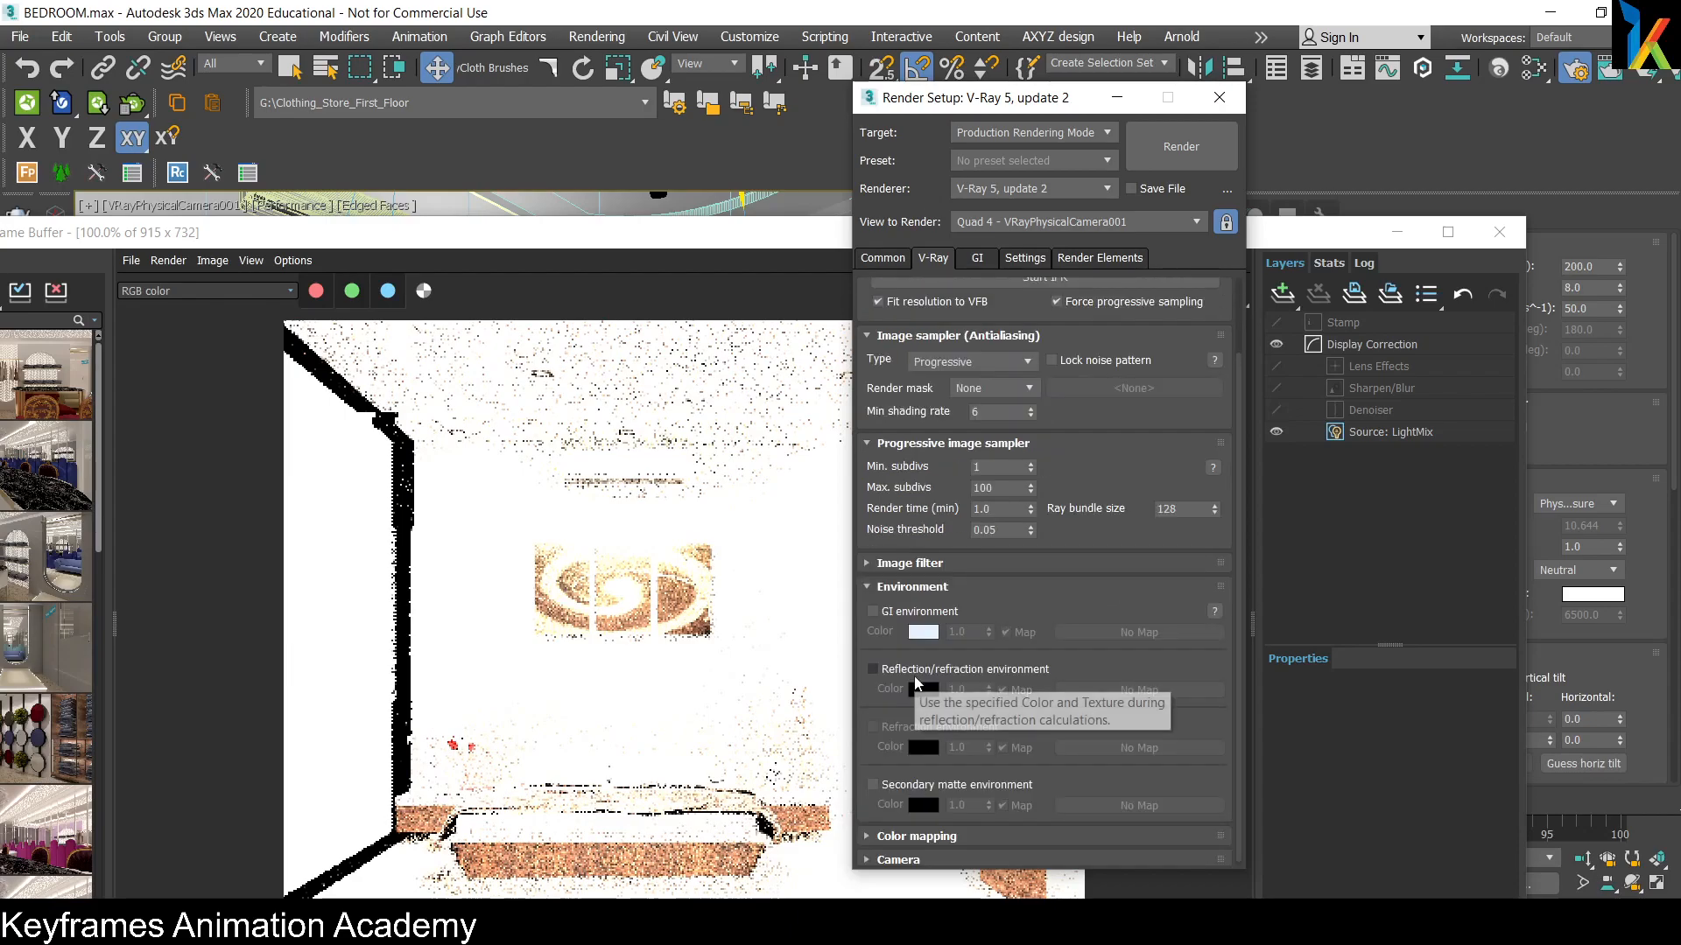
click(904, 587)
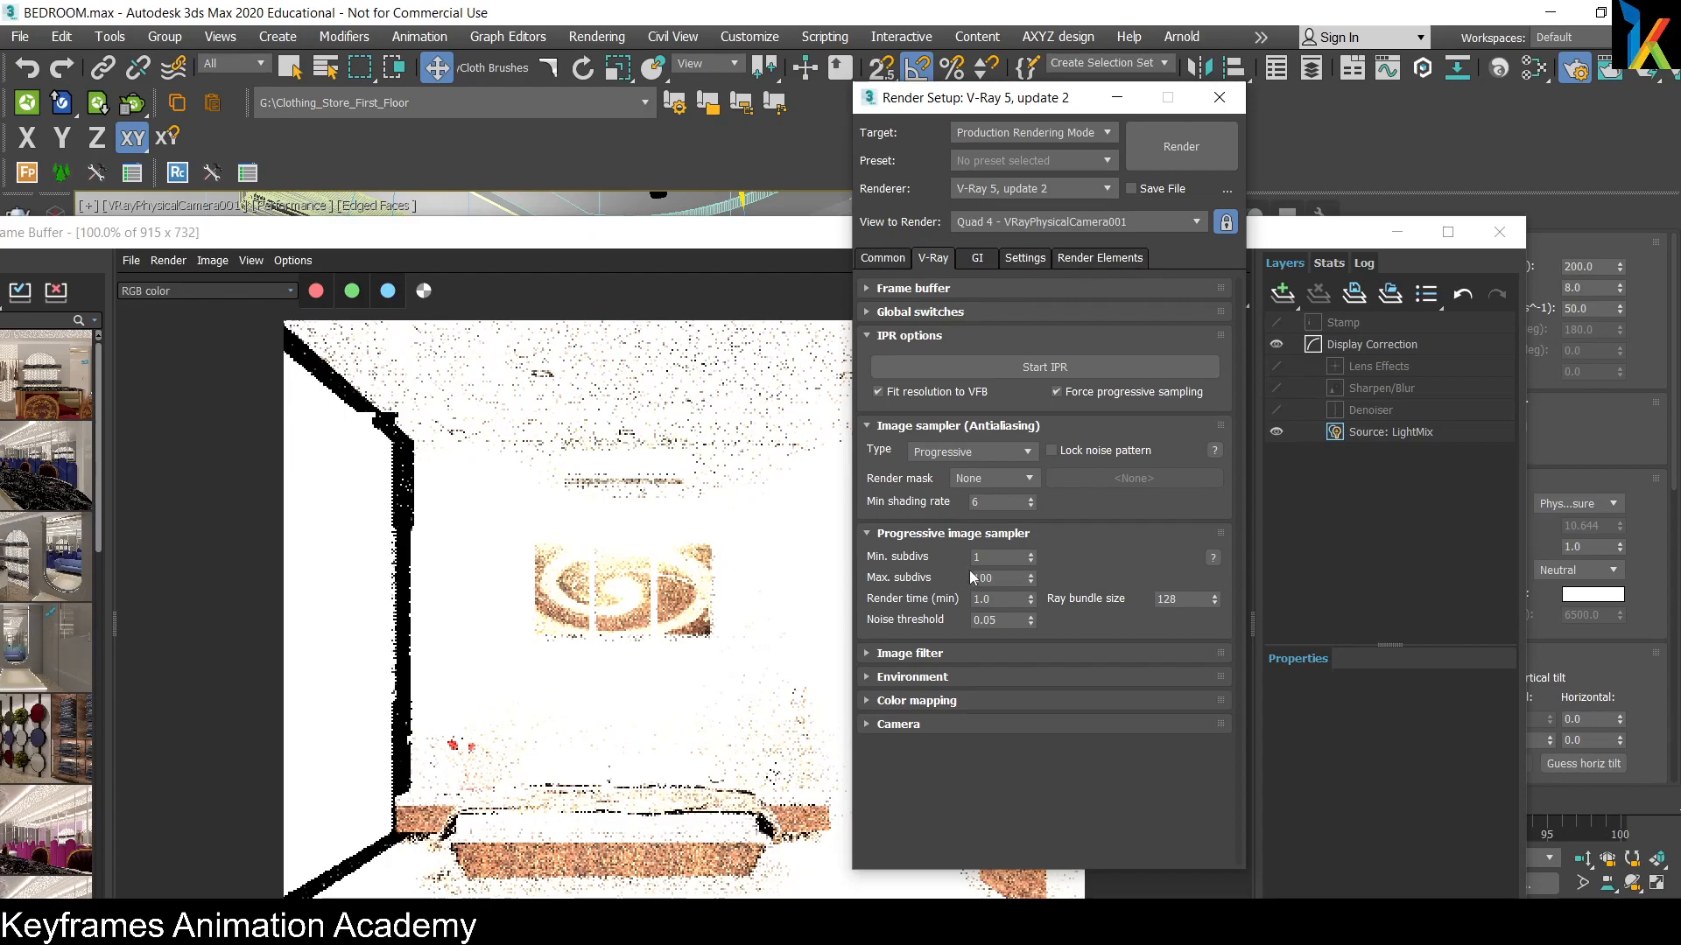
click(977, 262)
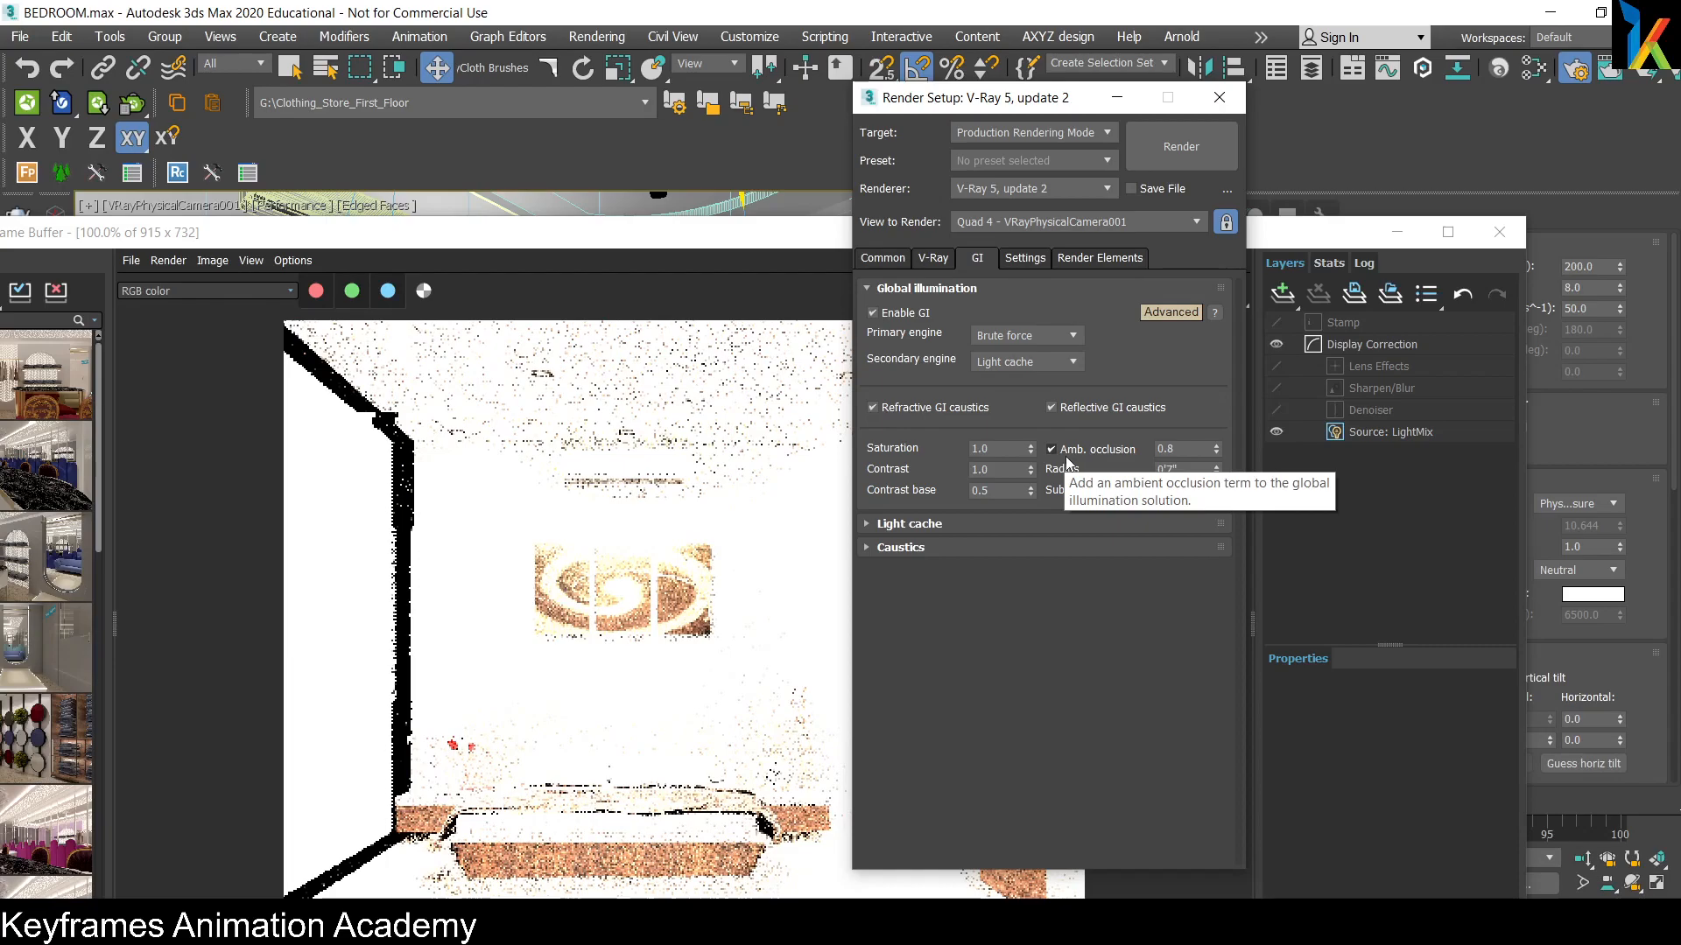
Step: Set the light cache subdivs to 500 in the Render Setup's global illumination settings
click(954, 525)
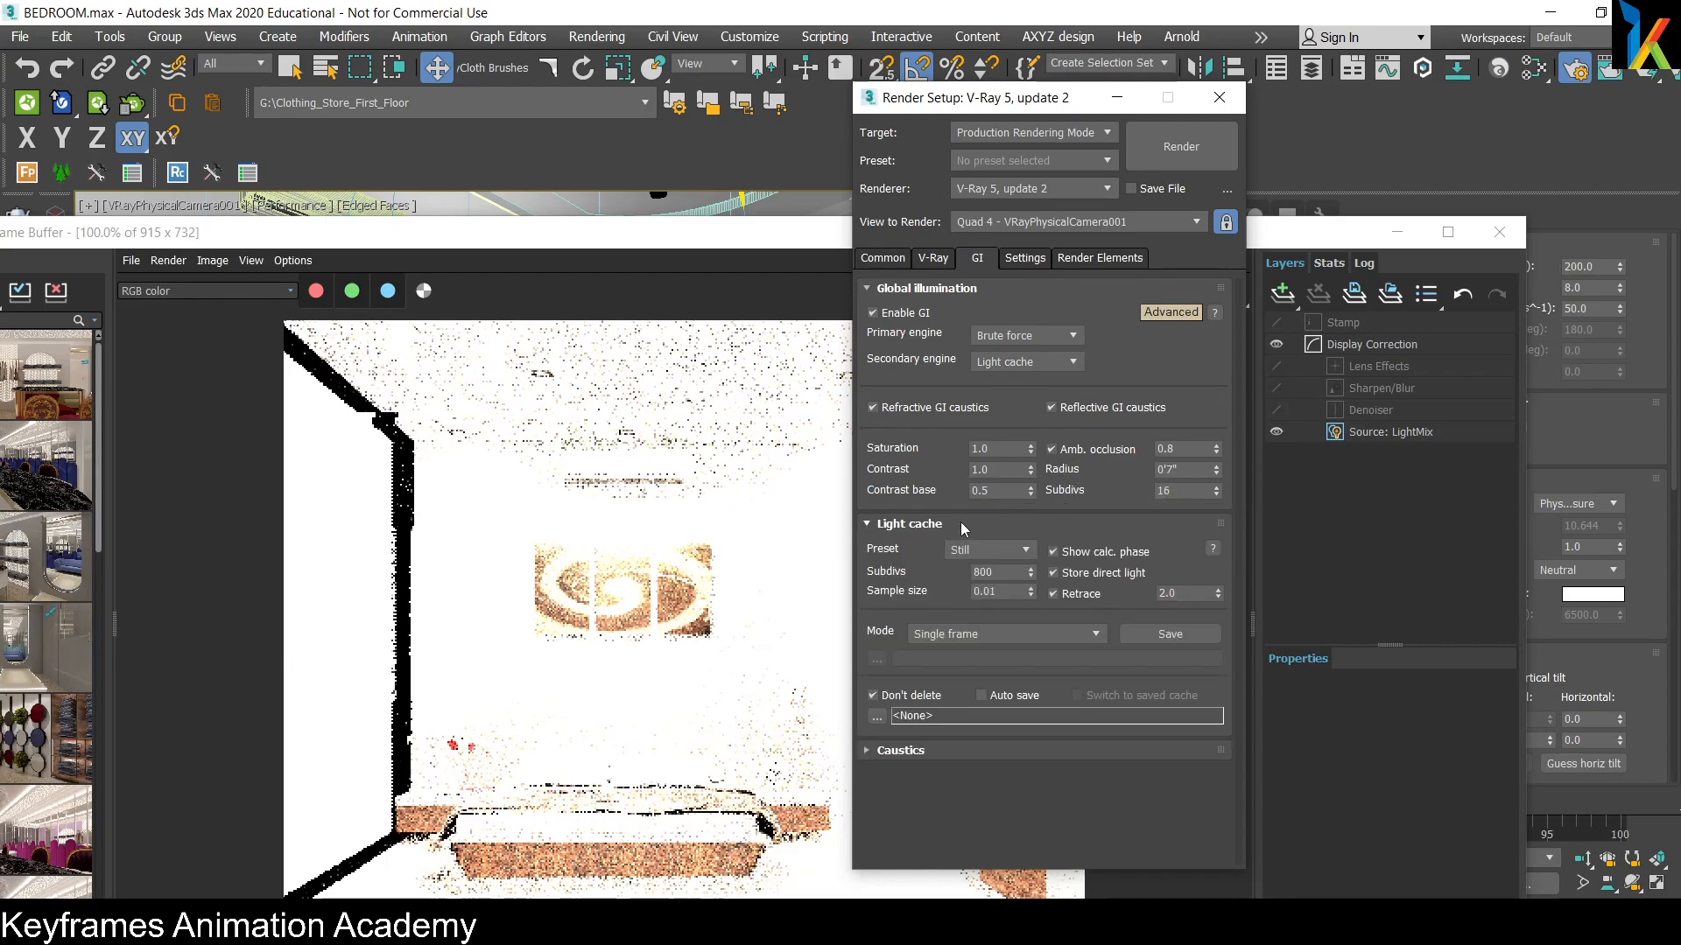
click(960, 518)
click(935, 525)
double_click(993, 571)
text(500)
key(Return)
Step: Set V-Ray's dynamic memory limit to 0 in the System settings
click(1024, 258)
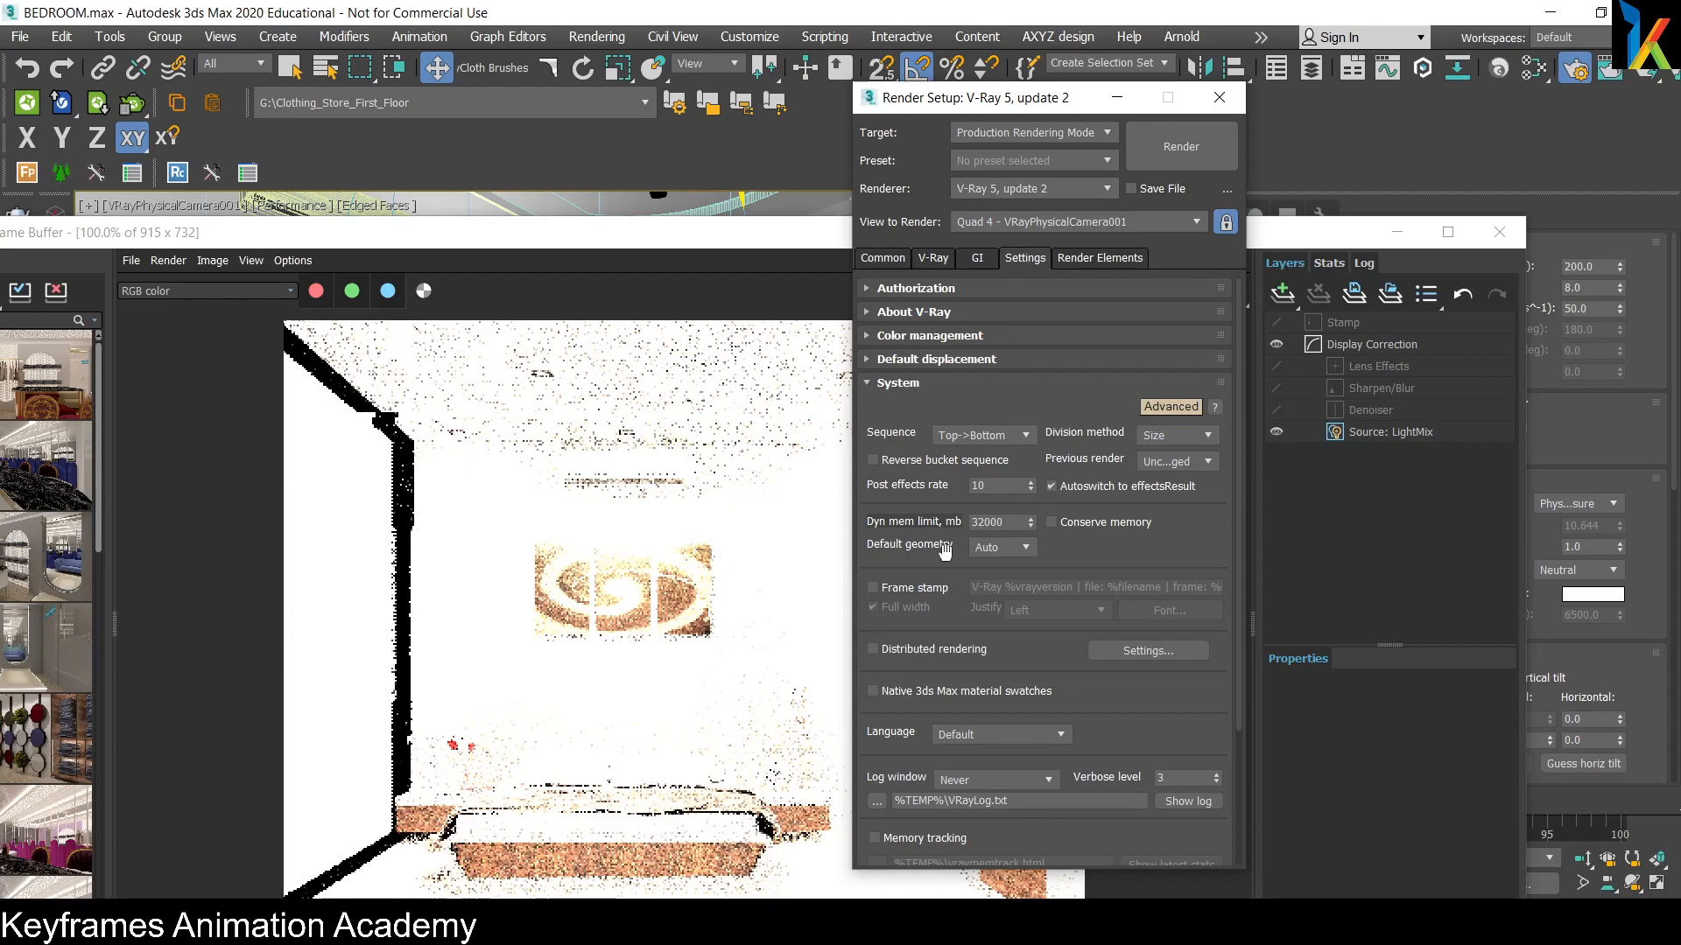
double_click(1011, 523)
mouse_move(1005, 522)
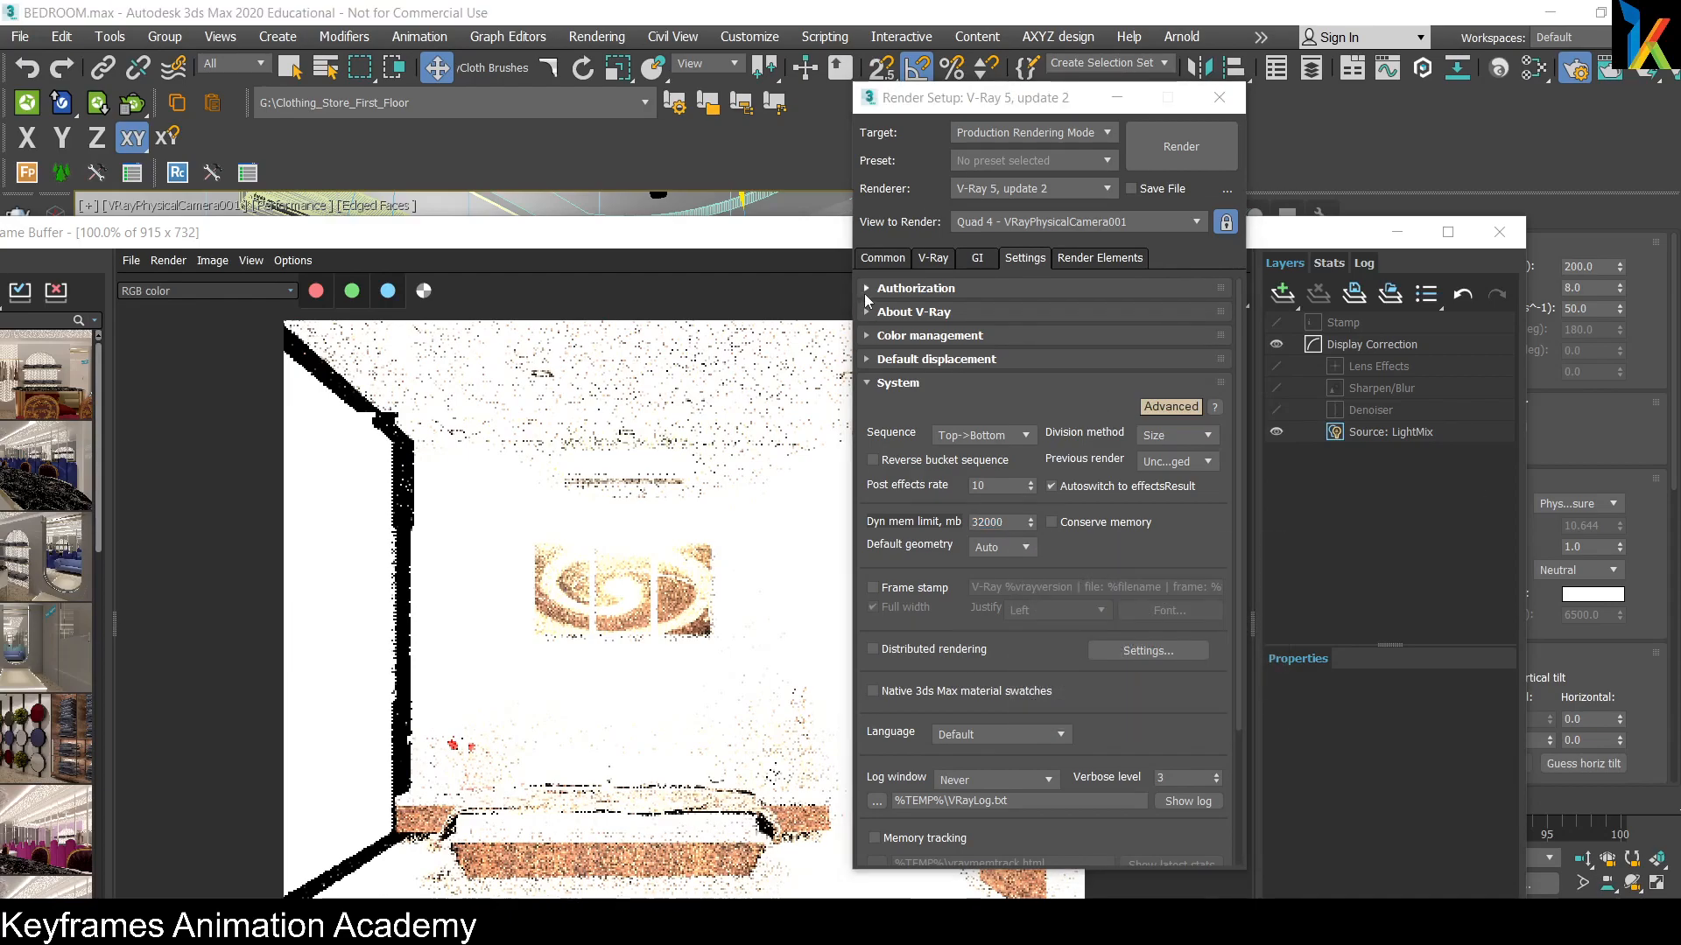
drag(959, 106, 895, 90)
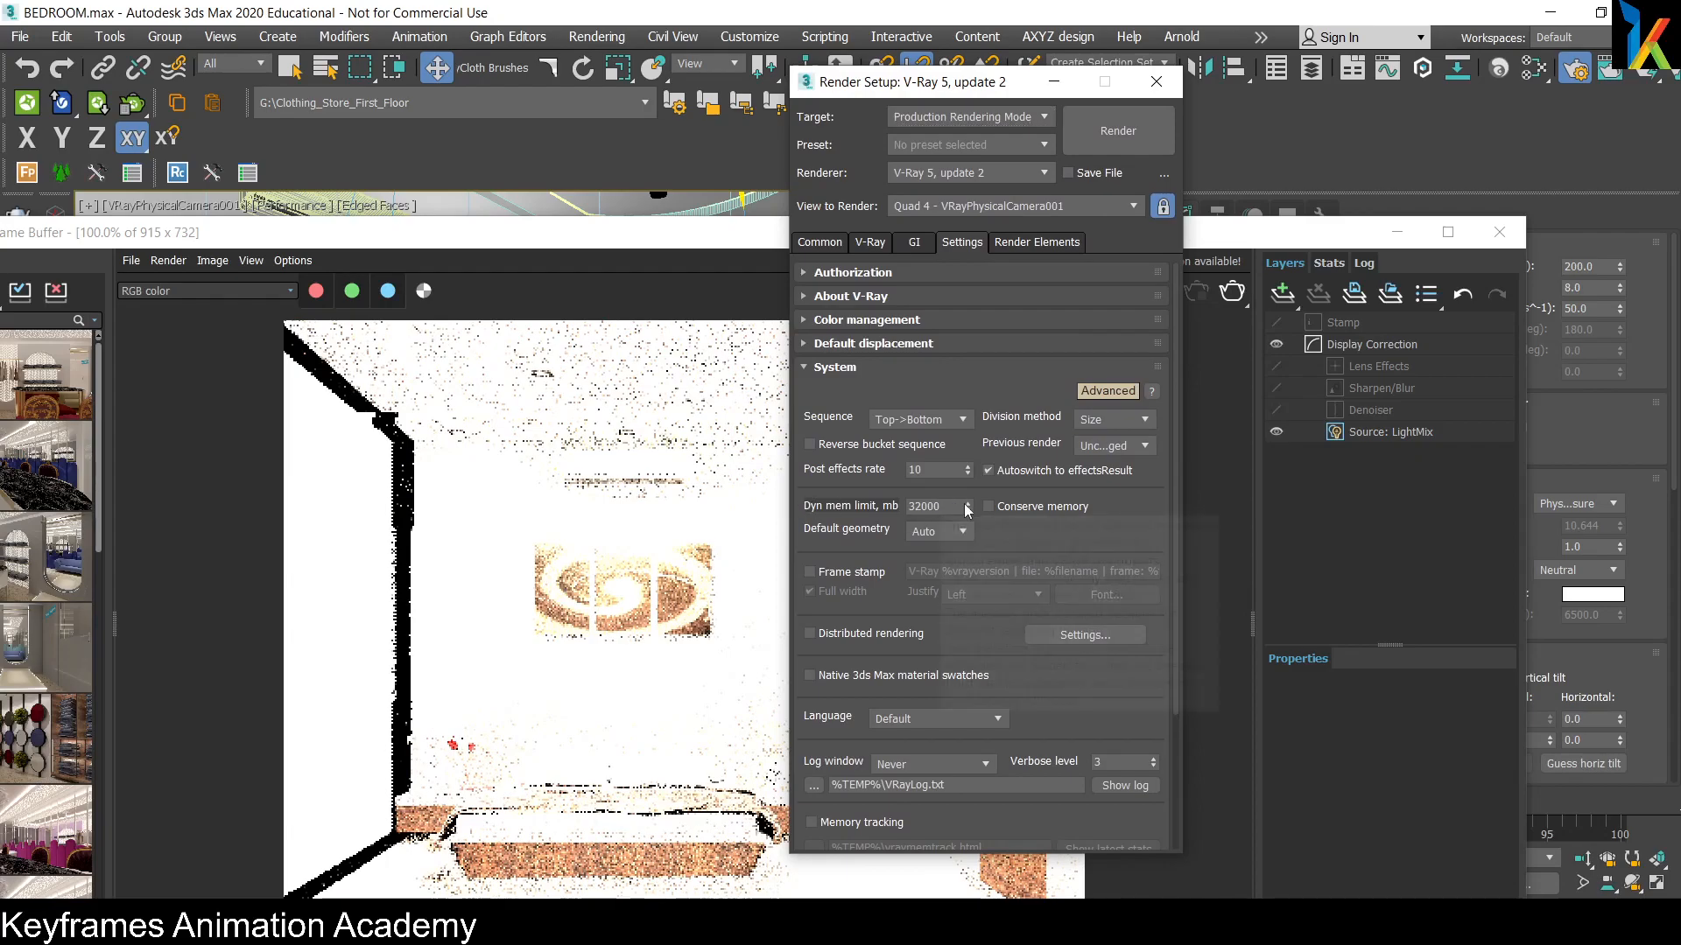
drag(949, 507, 874, 506)
text(0)
mouse_move(1042, 578)
mouse_down()
mouse_move(1053, 406)
mouse_move(1064, 561)
mouse_up()
Step: Review the render sequence and previous render options, plus the VRayDenoiser and VRayLightMix render elements
click(963, 415)
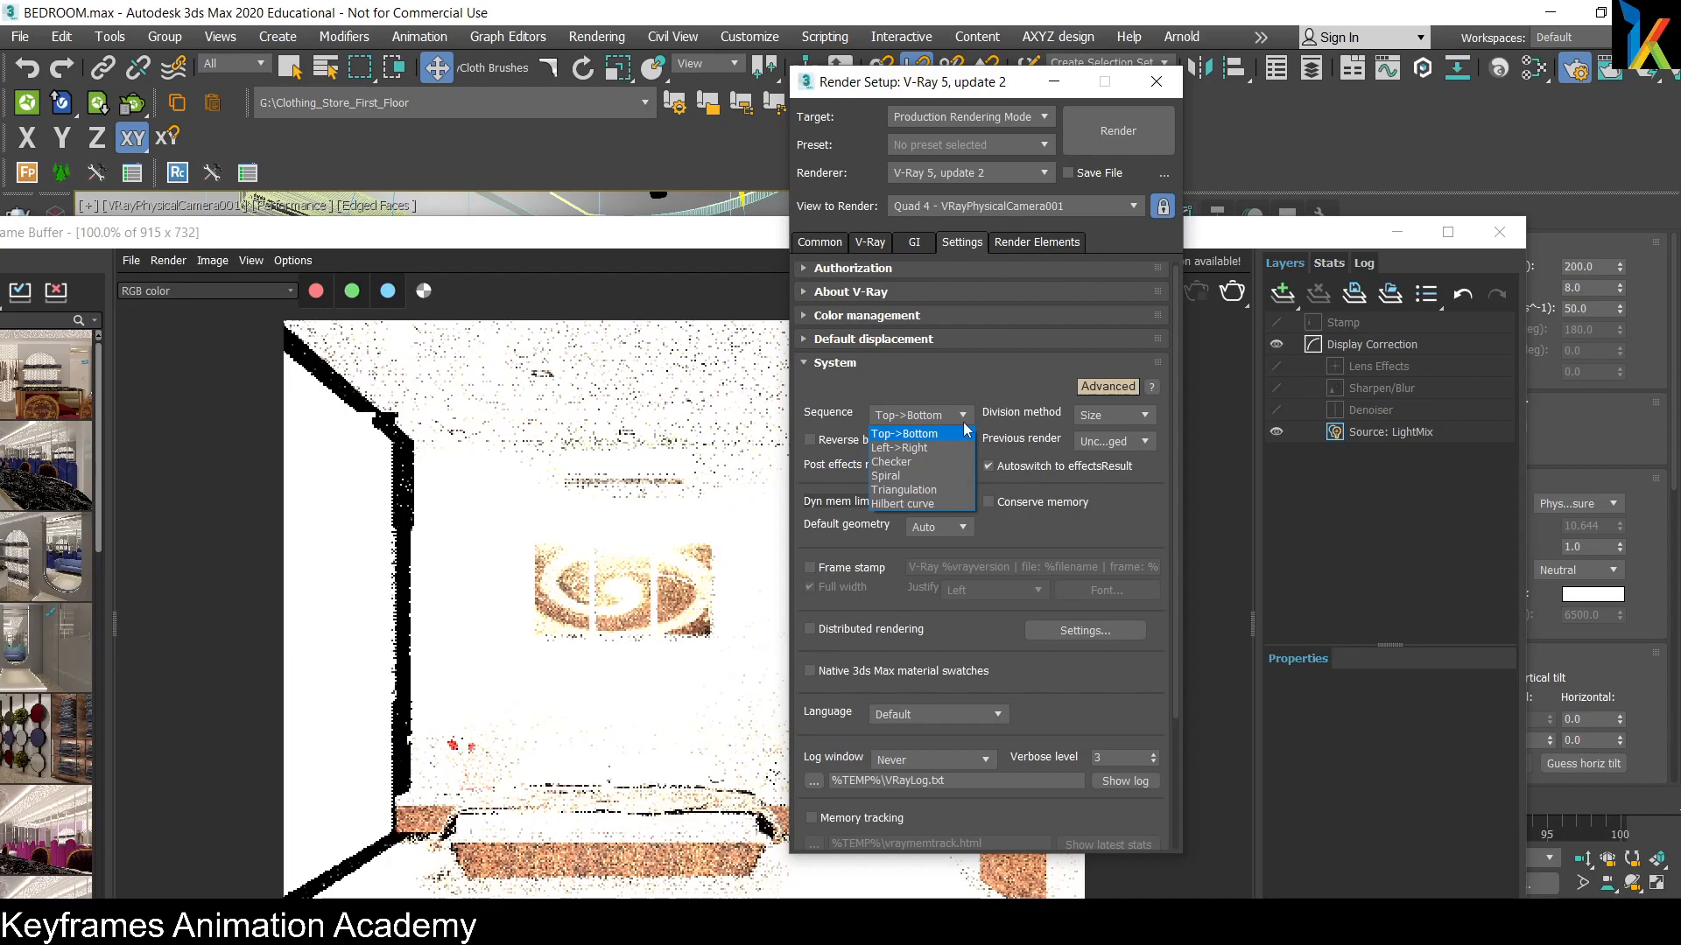
click(964, 425)
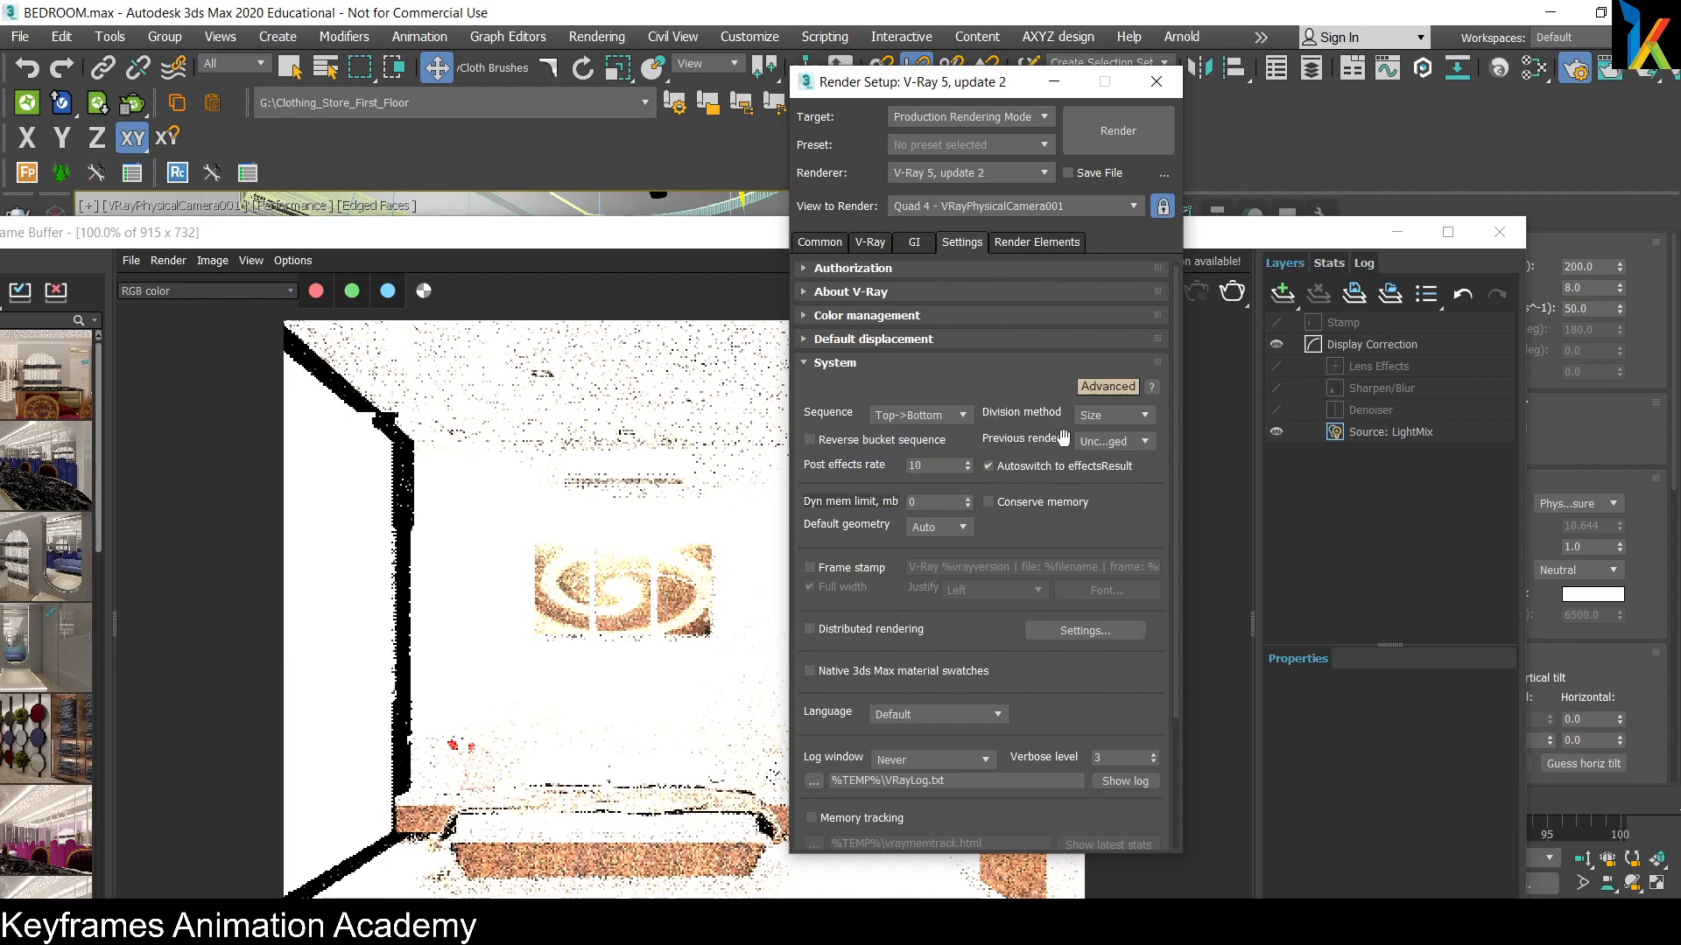
click(1145, 442)
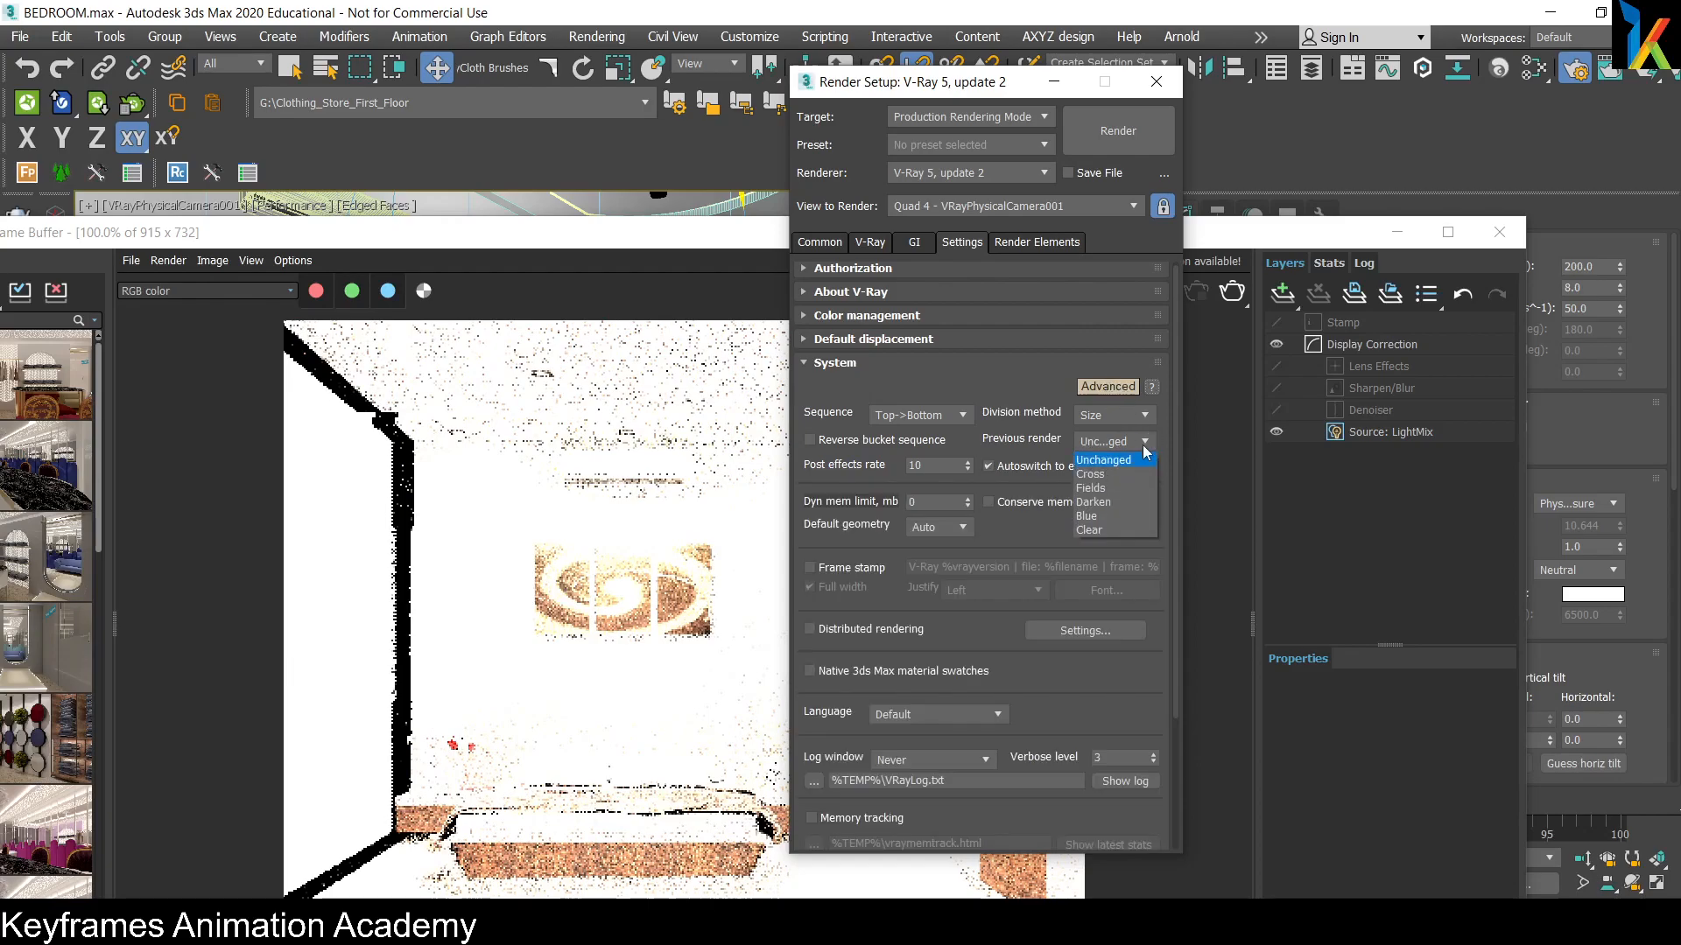
click(1142, 445)
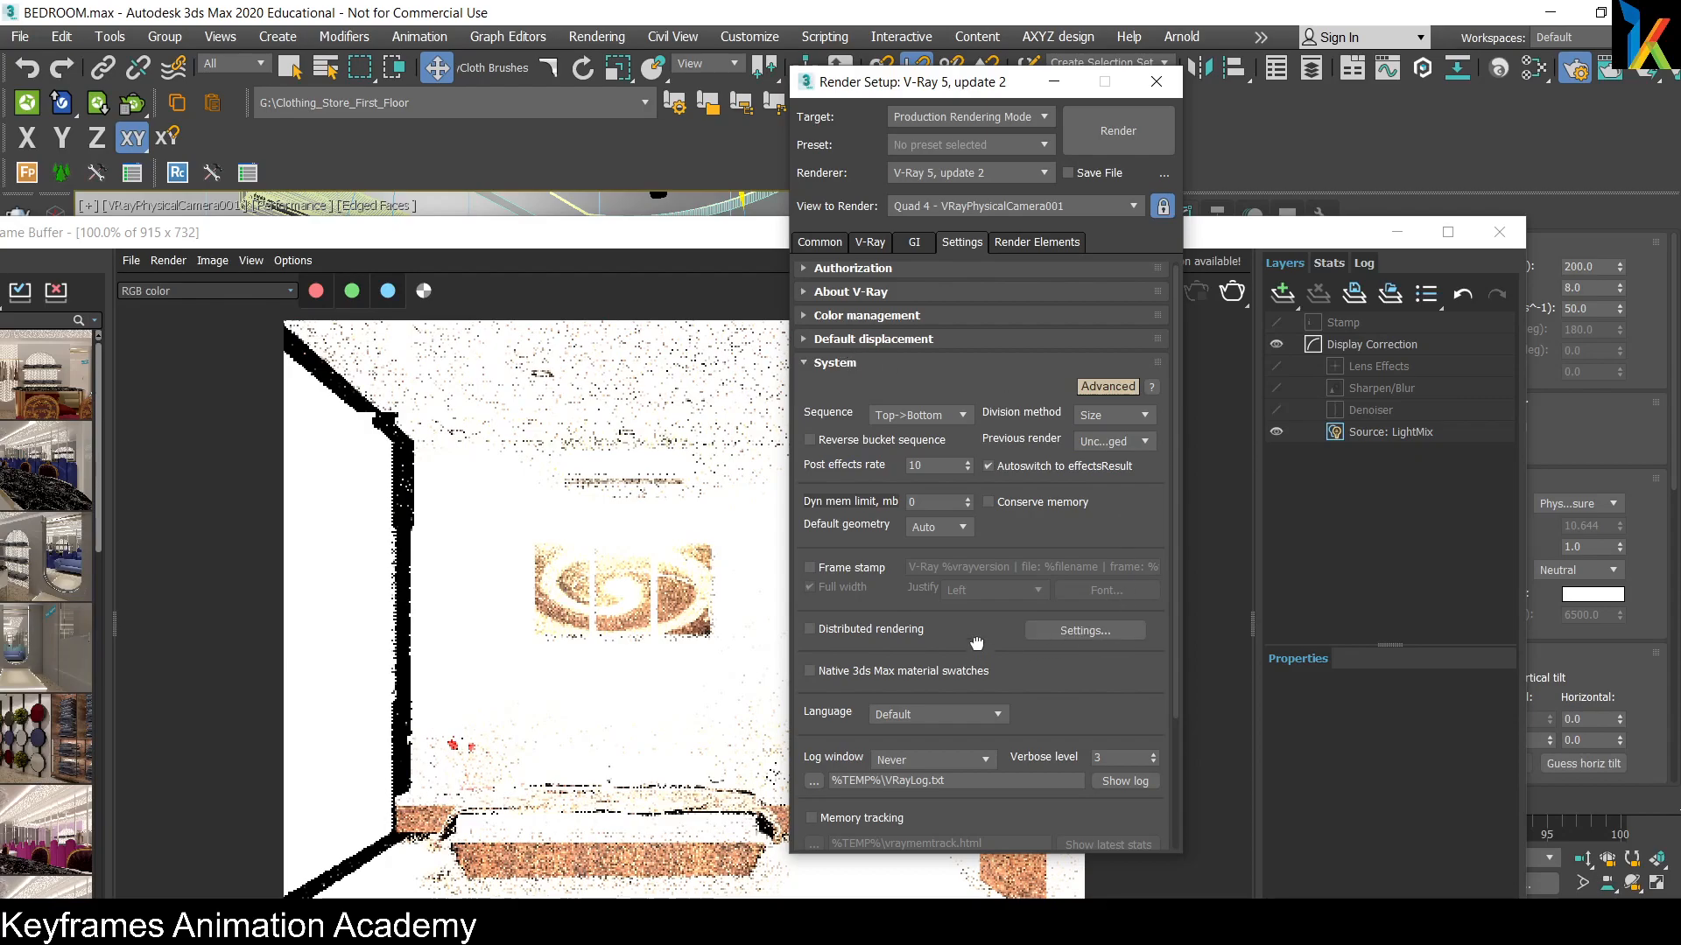
drag(976, 654, 978, 338)
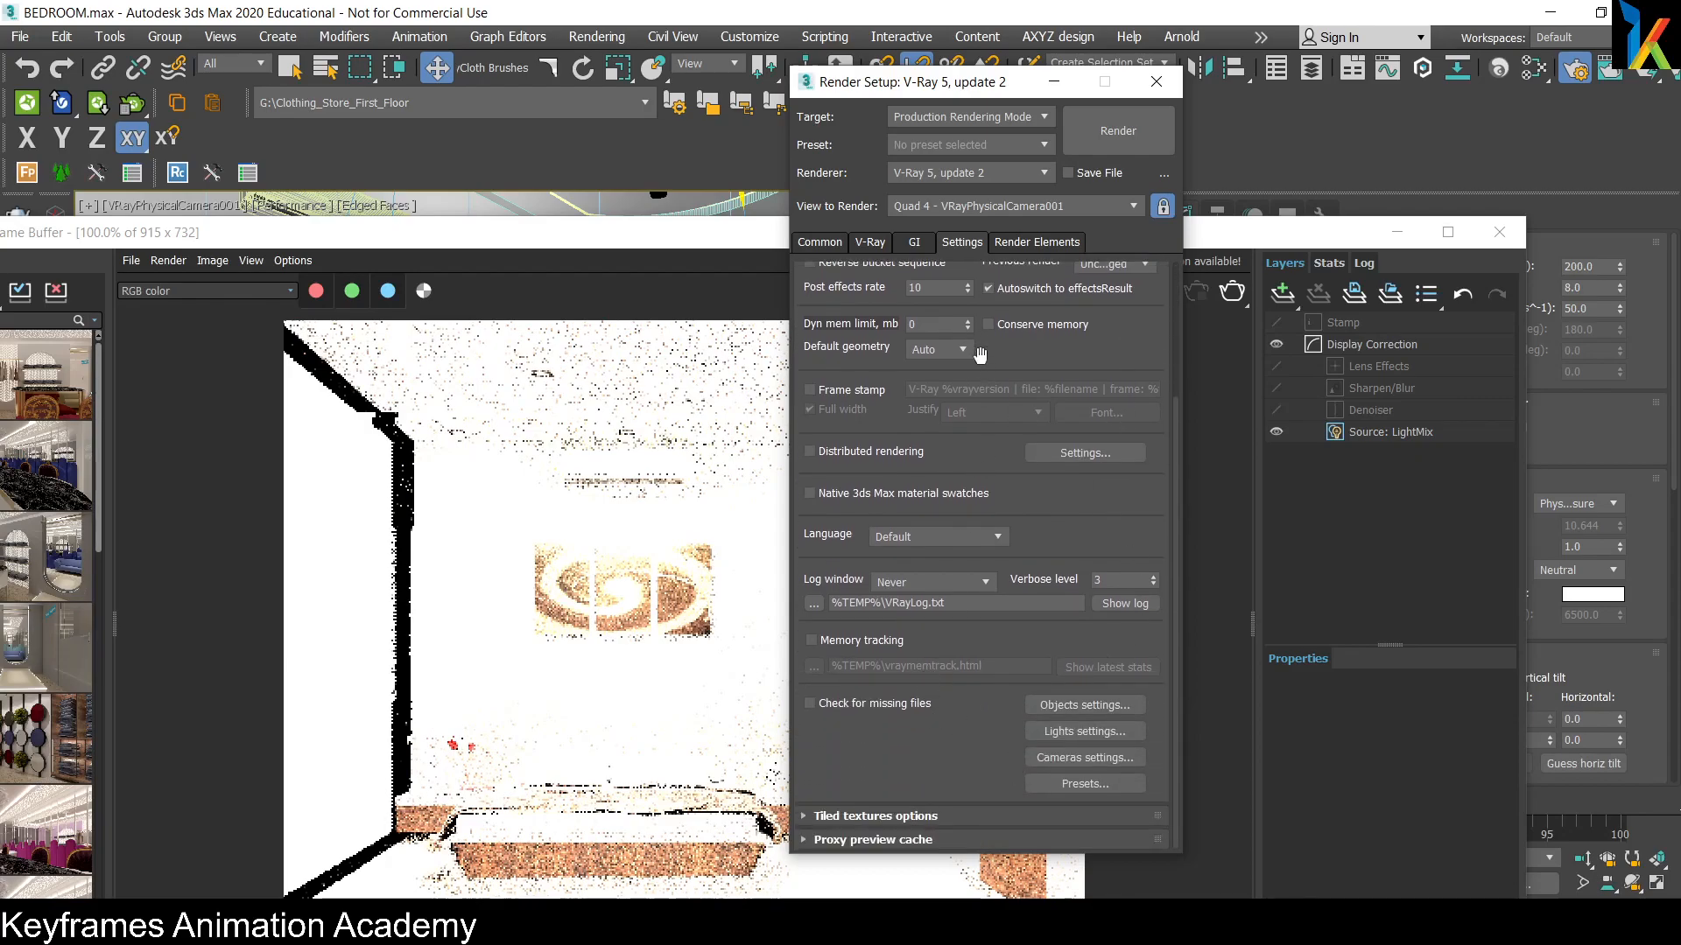
click(1027, 243)
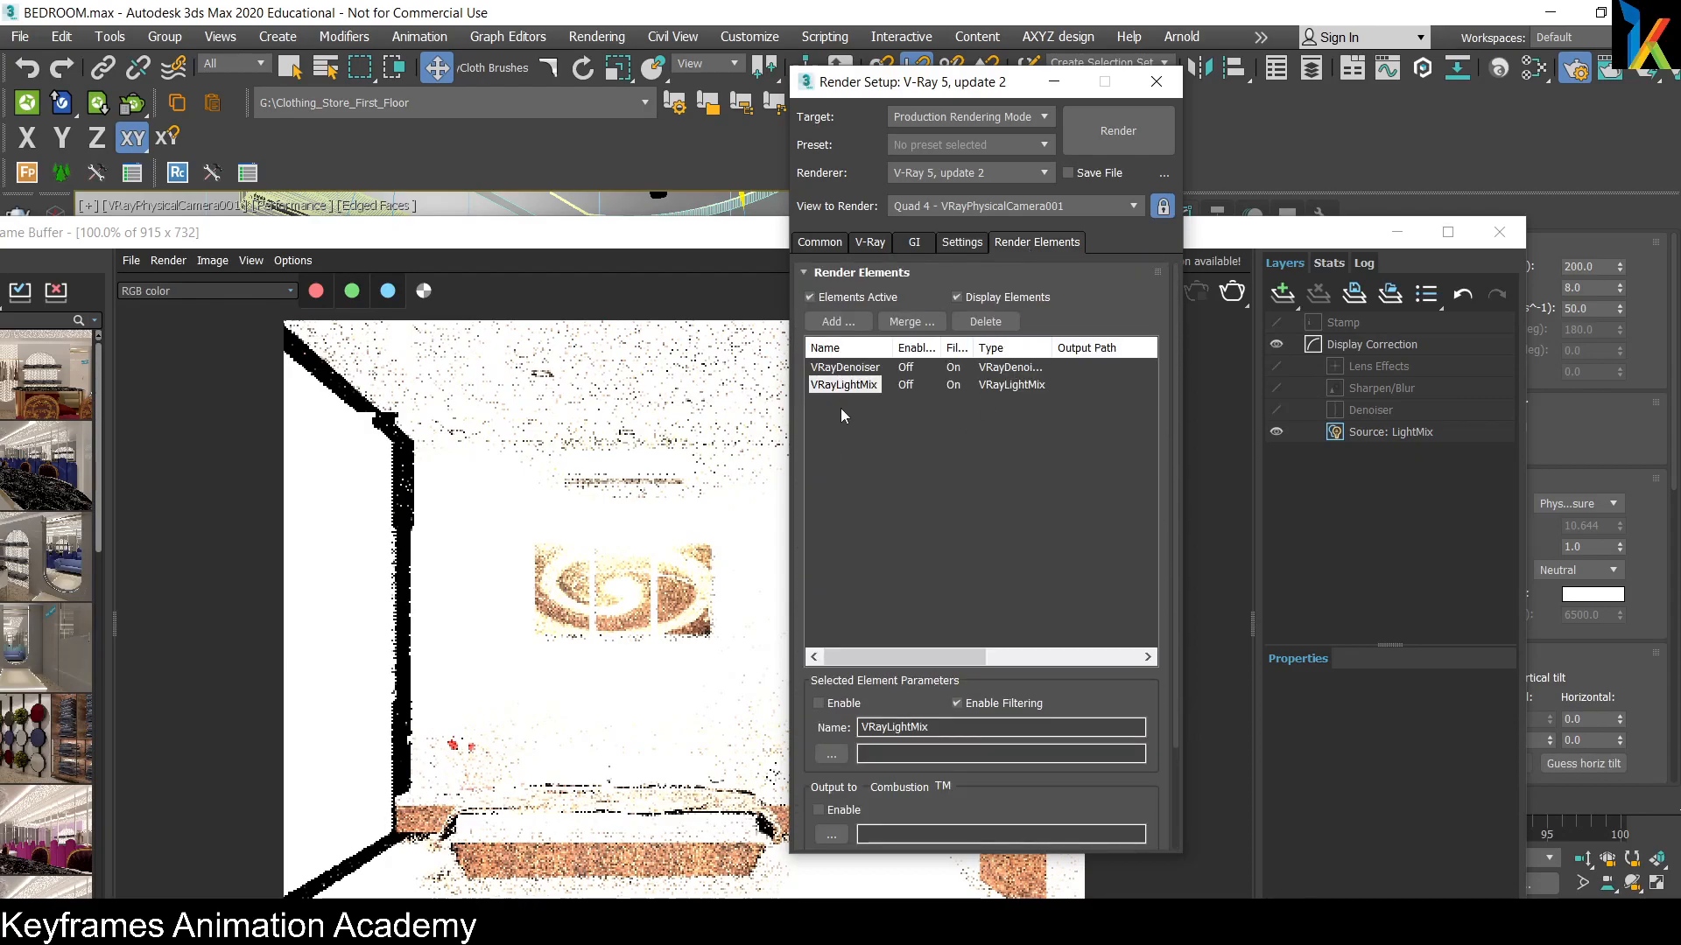
click(860, 371)
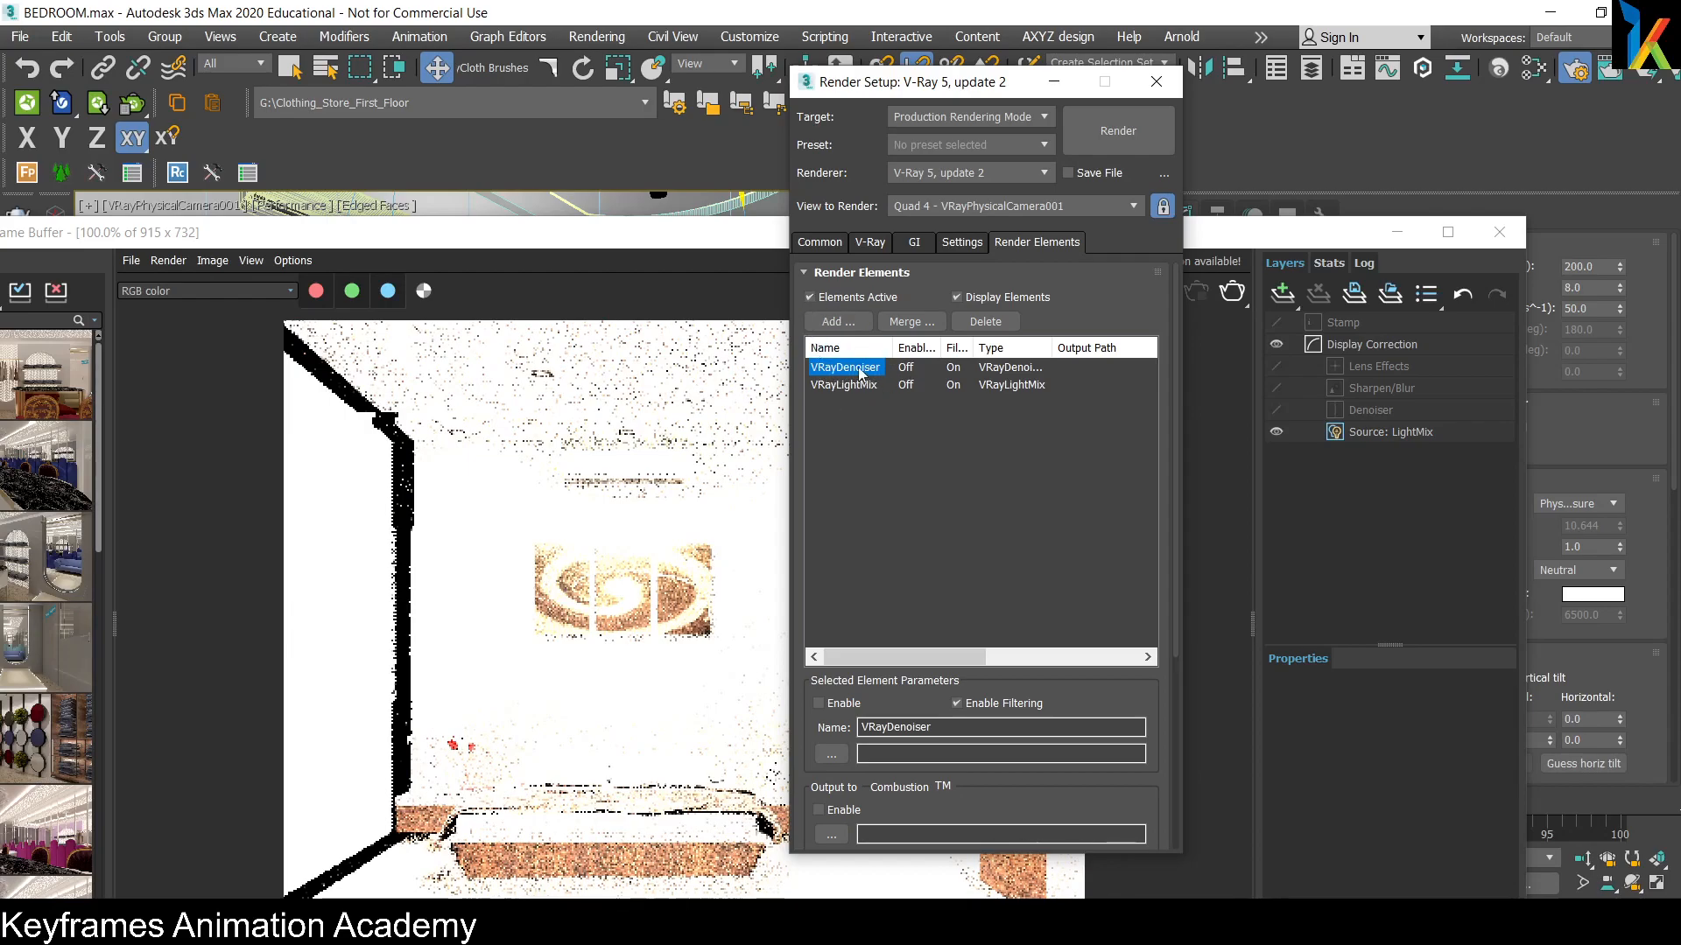
Step: Try a noise threshold of 0.005 for the progressive image sampler and set it back to 0.05
click(866, 243)
double_click(932, 604)
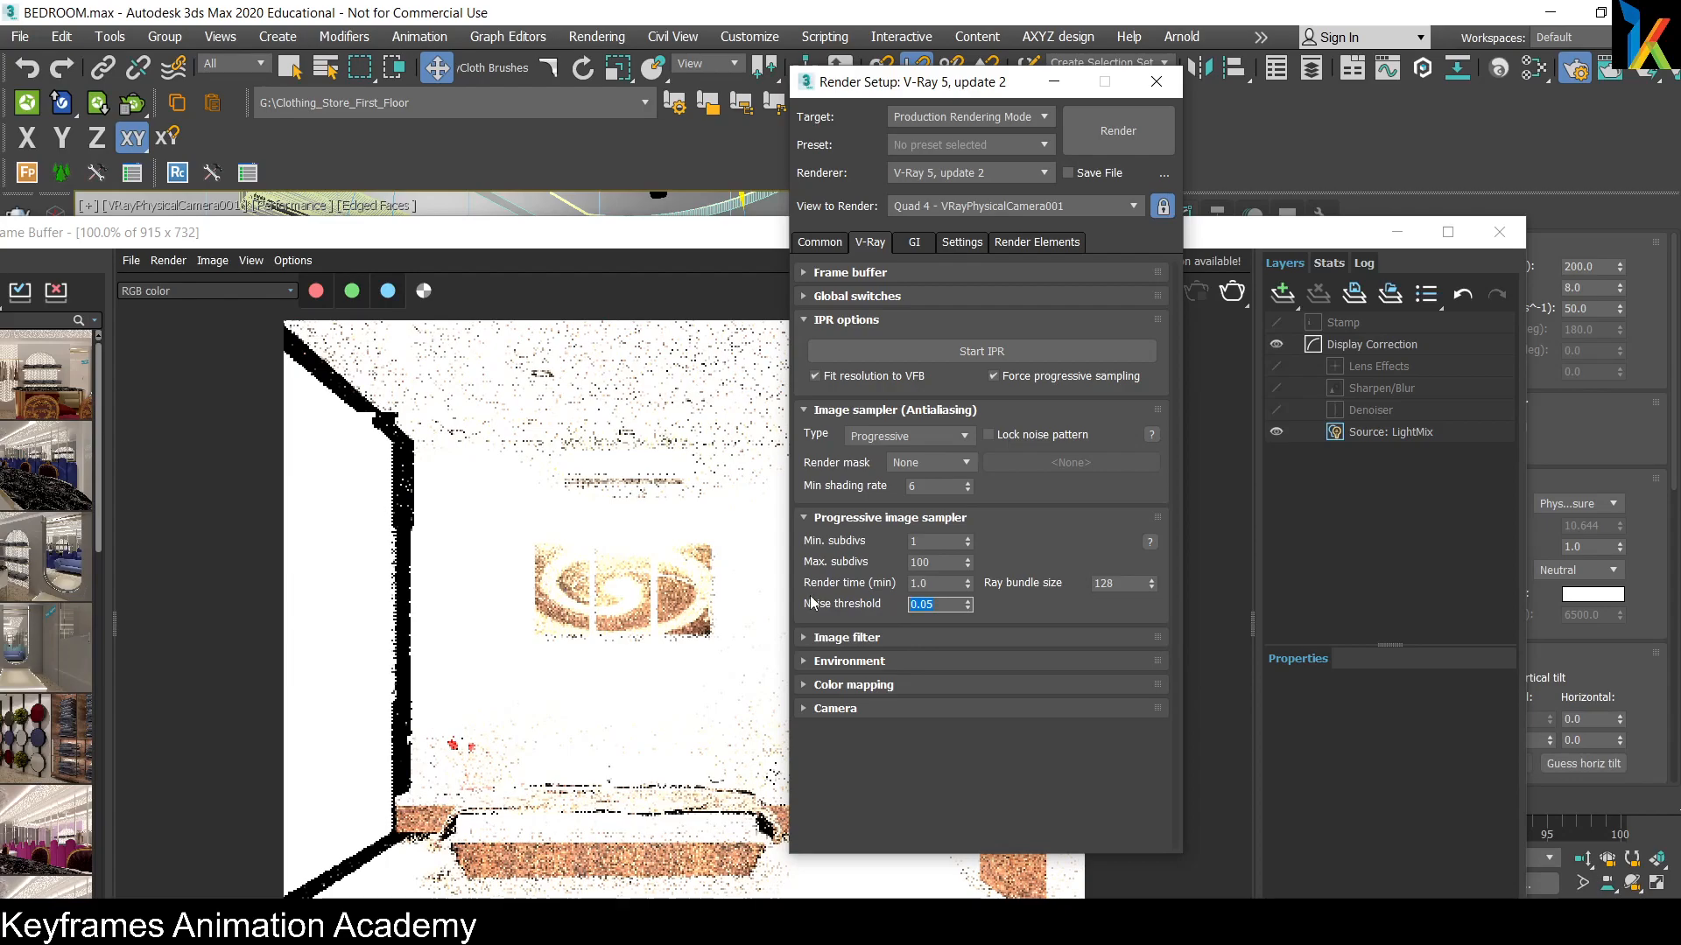
text(0.0)
click(1036, 246)
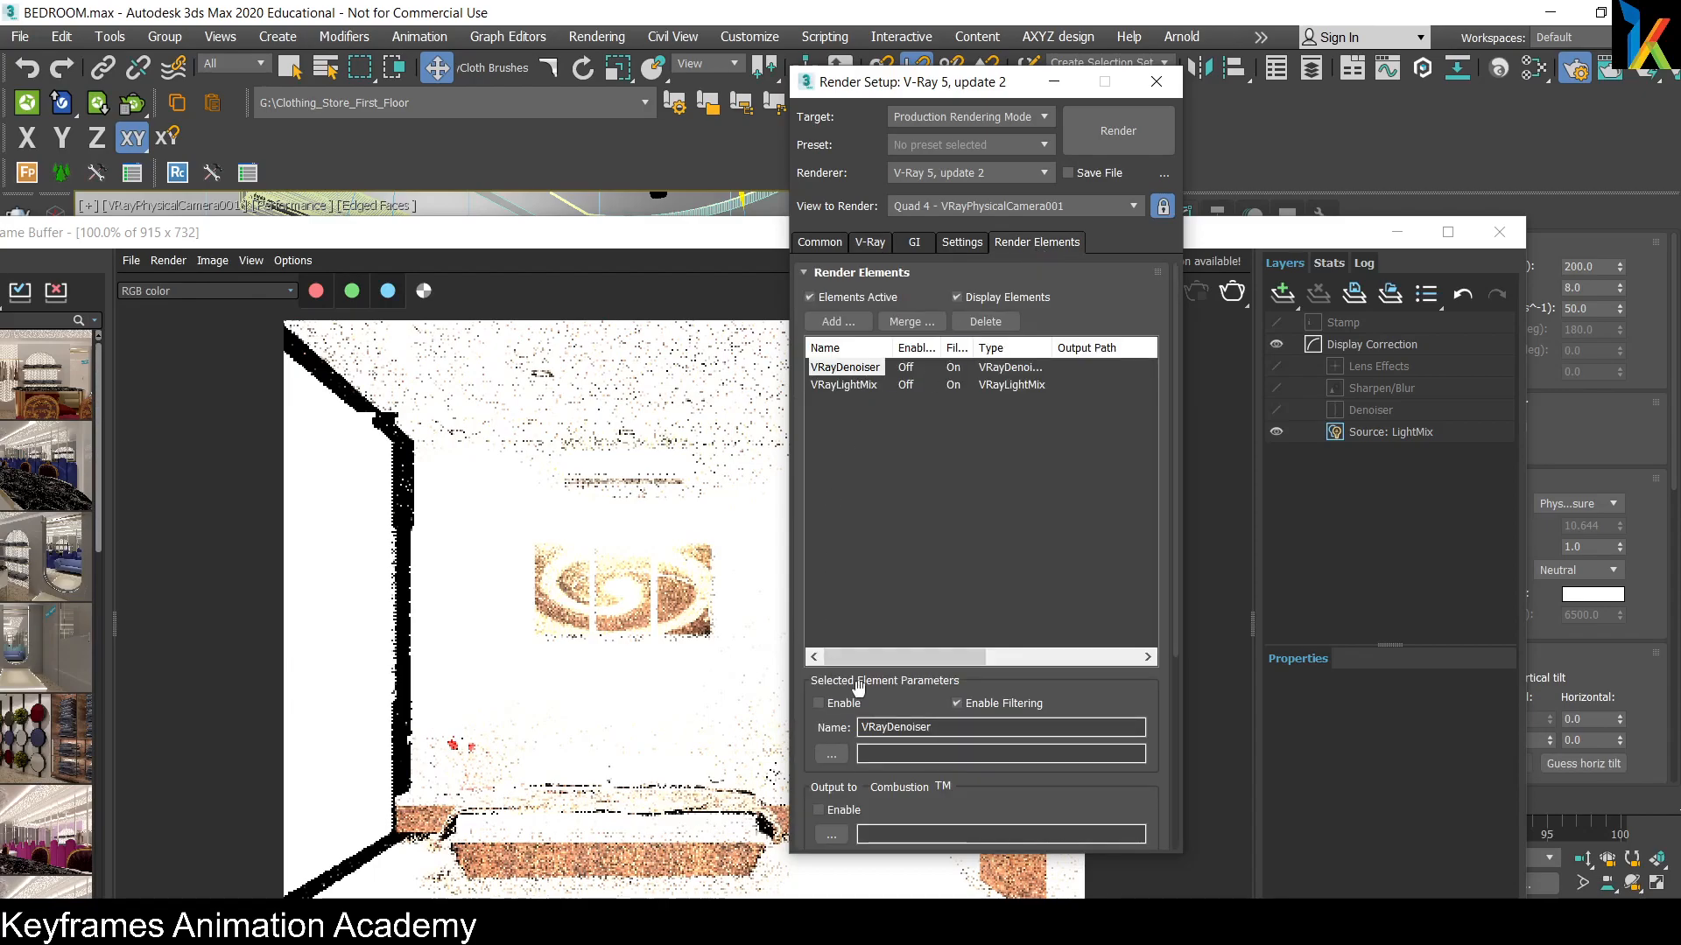
click(872, 243)
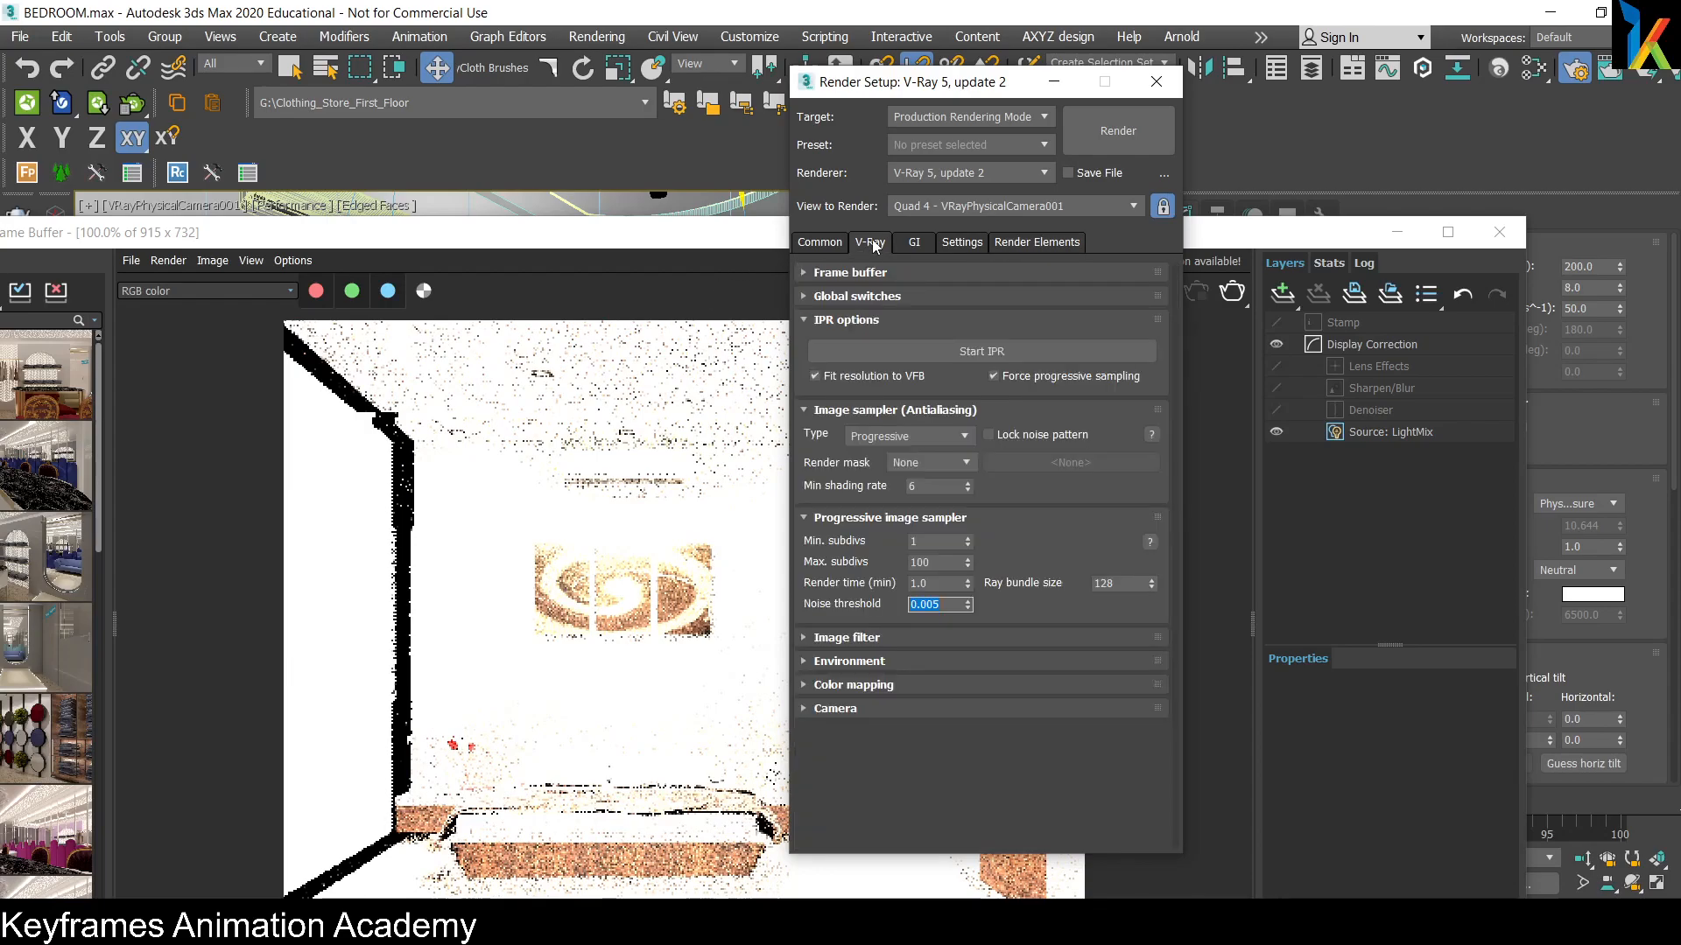
text(0.0)
Step: Set the burn value of the Reinhard color mapping to 1.0
click(847, 685)
click(928, 710)
click(935, 713)
scroll(893, 761, down, 1)
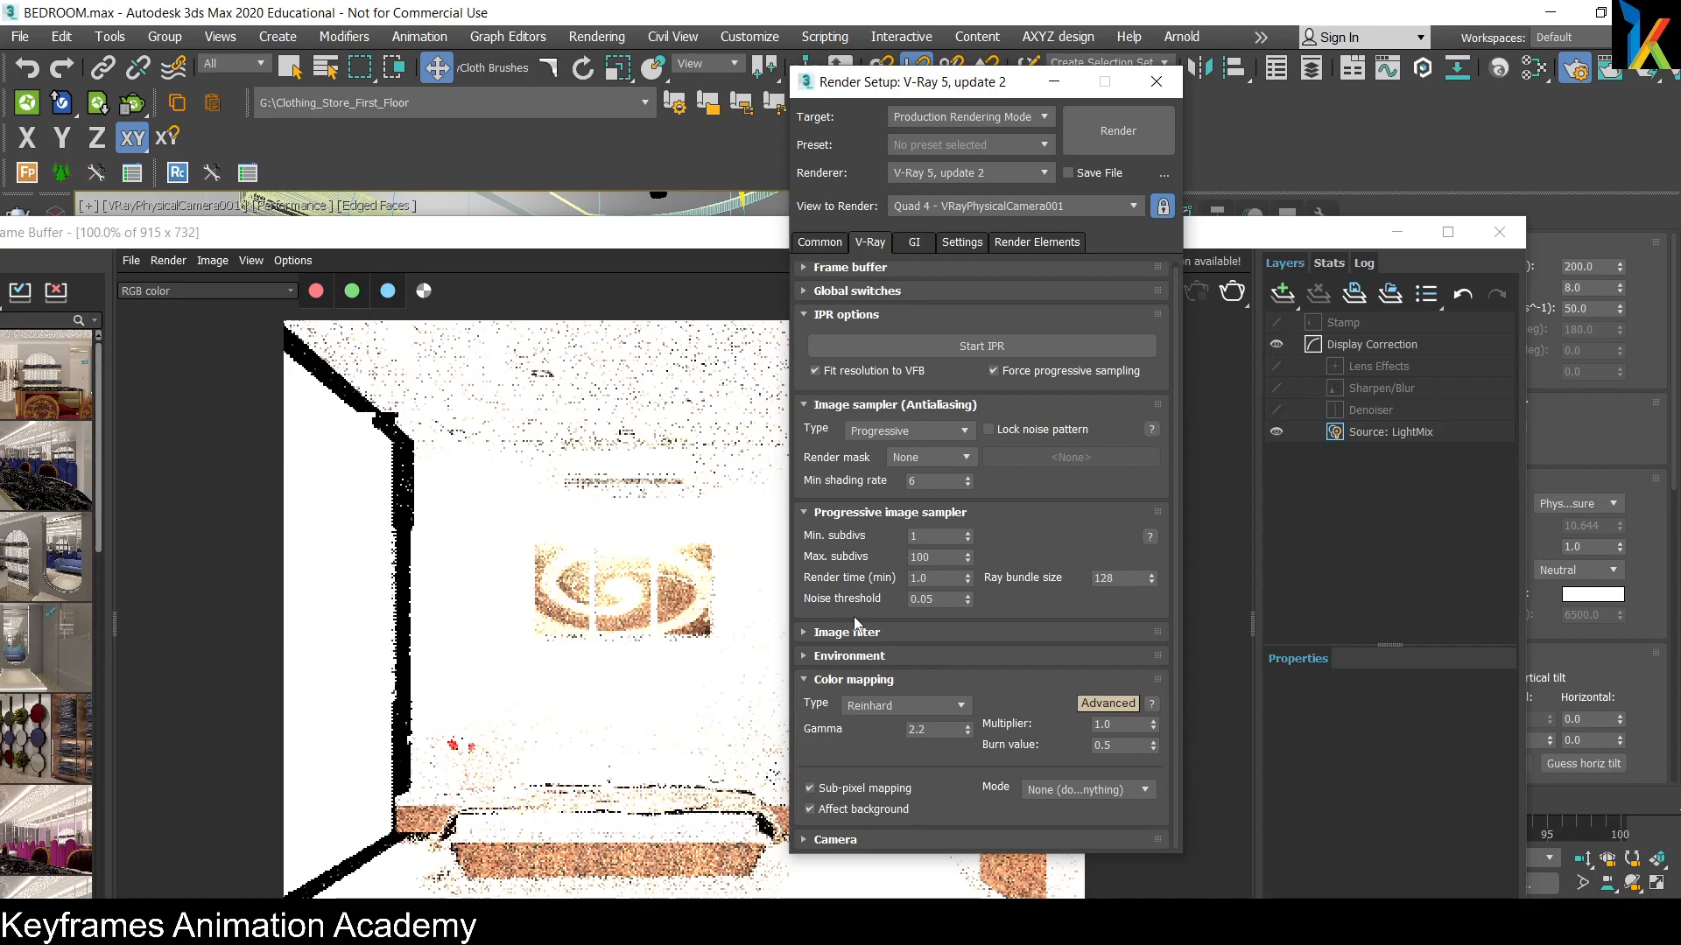
click(1108, 746)
text(1.0)
key(Return)
Step: Review the remaining Render Setup options, including camera, global switches, frame buffer, color management and common settings
click(843, 837)
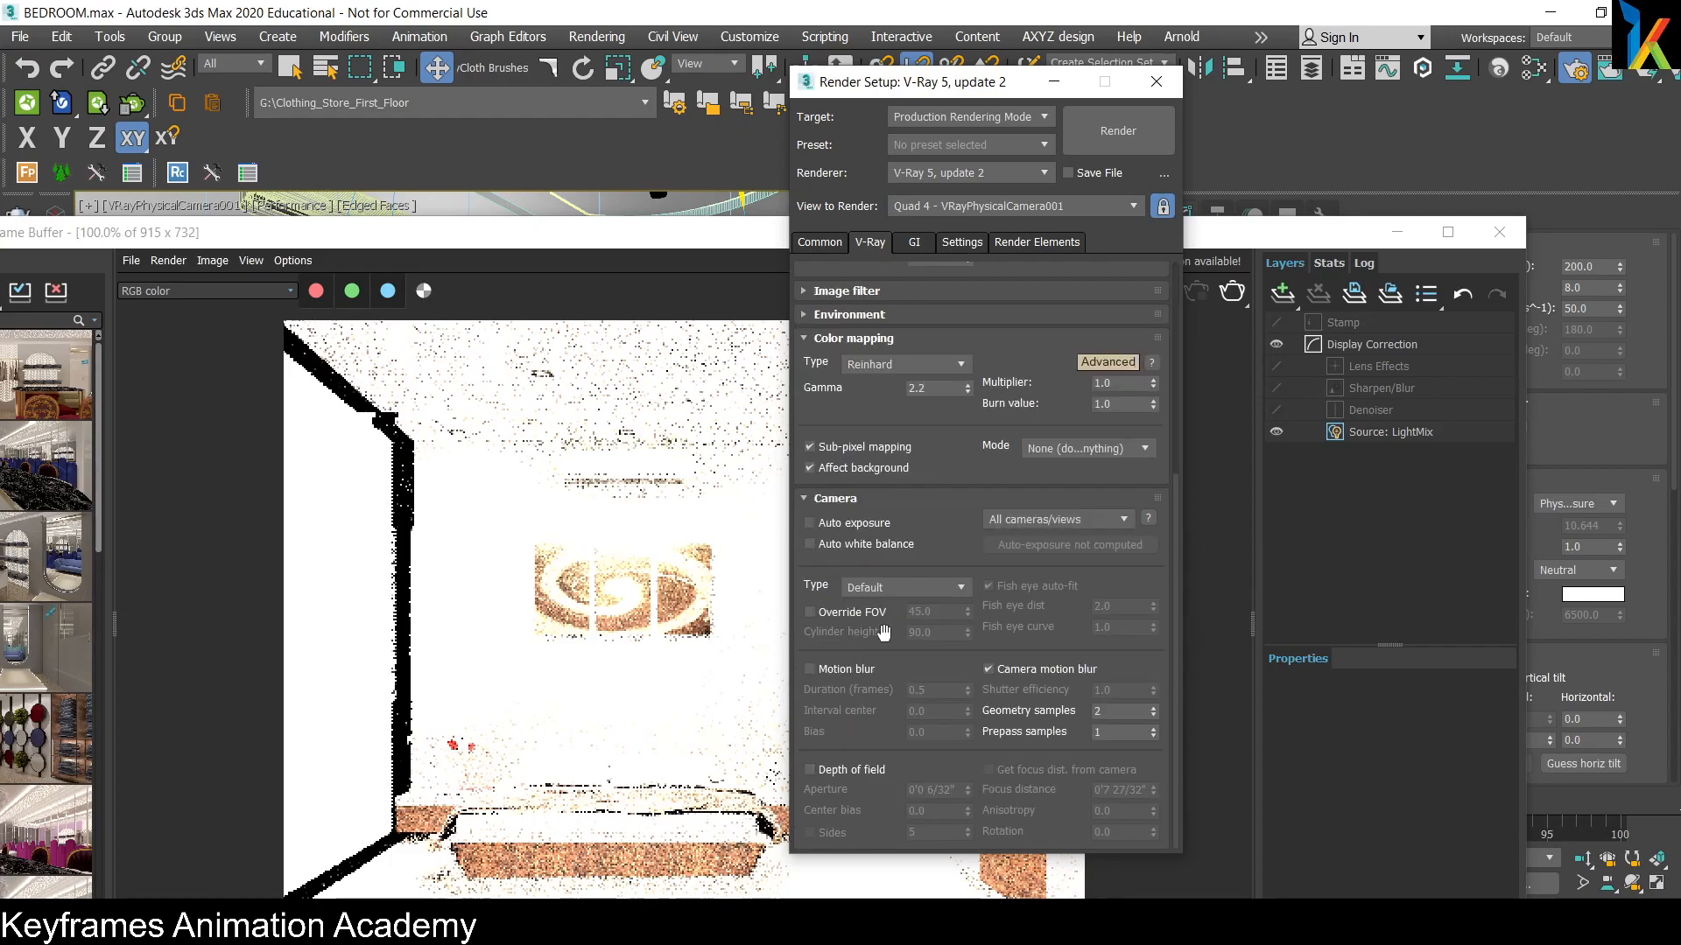
click(836, 499)
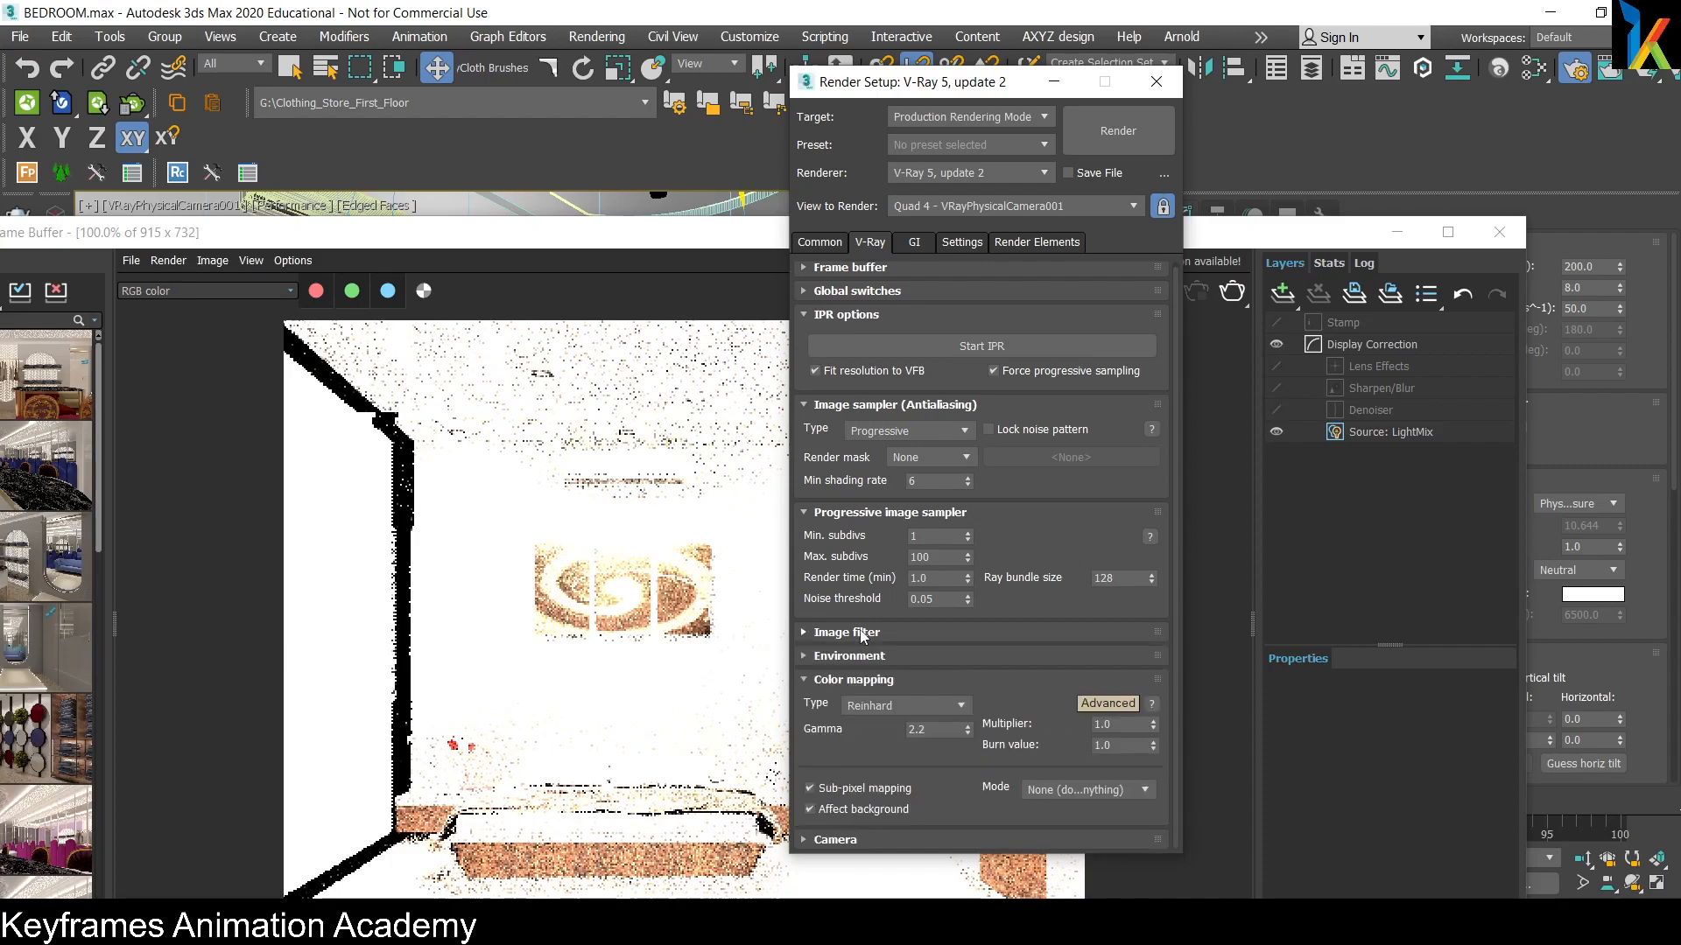
click(845, 291)
click(846, 291)
click(852, 266)
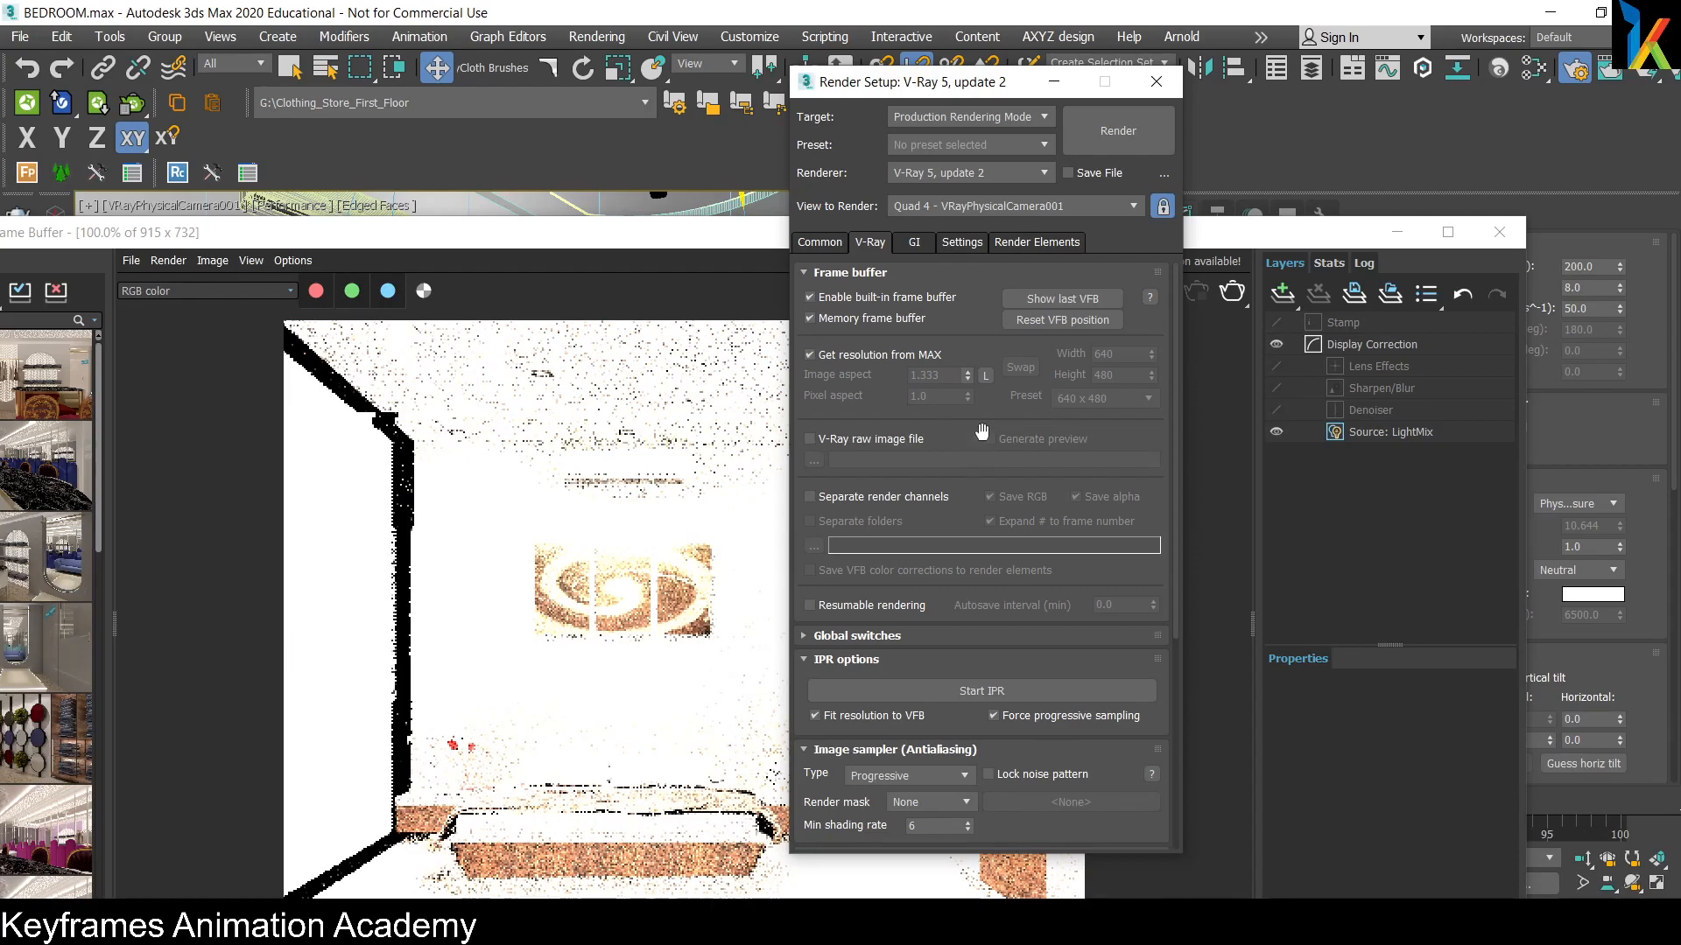
click(1026, 244)
click(962, 243)
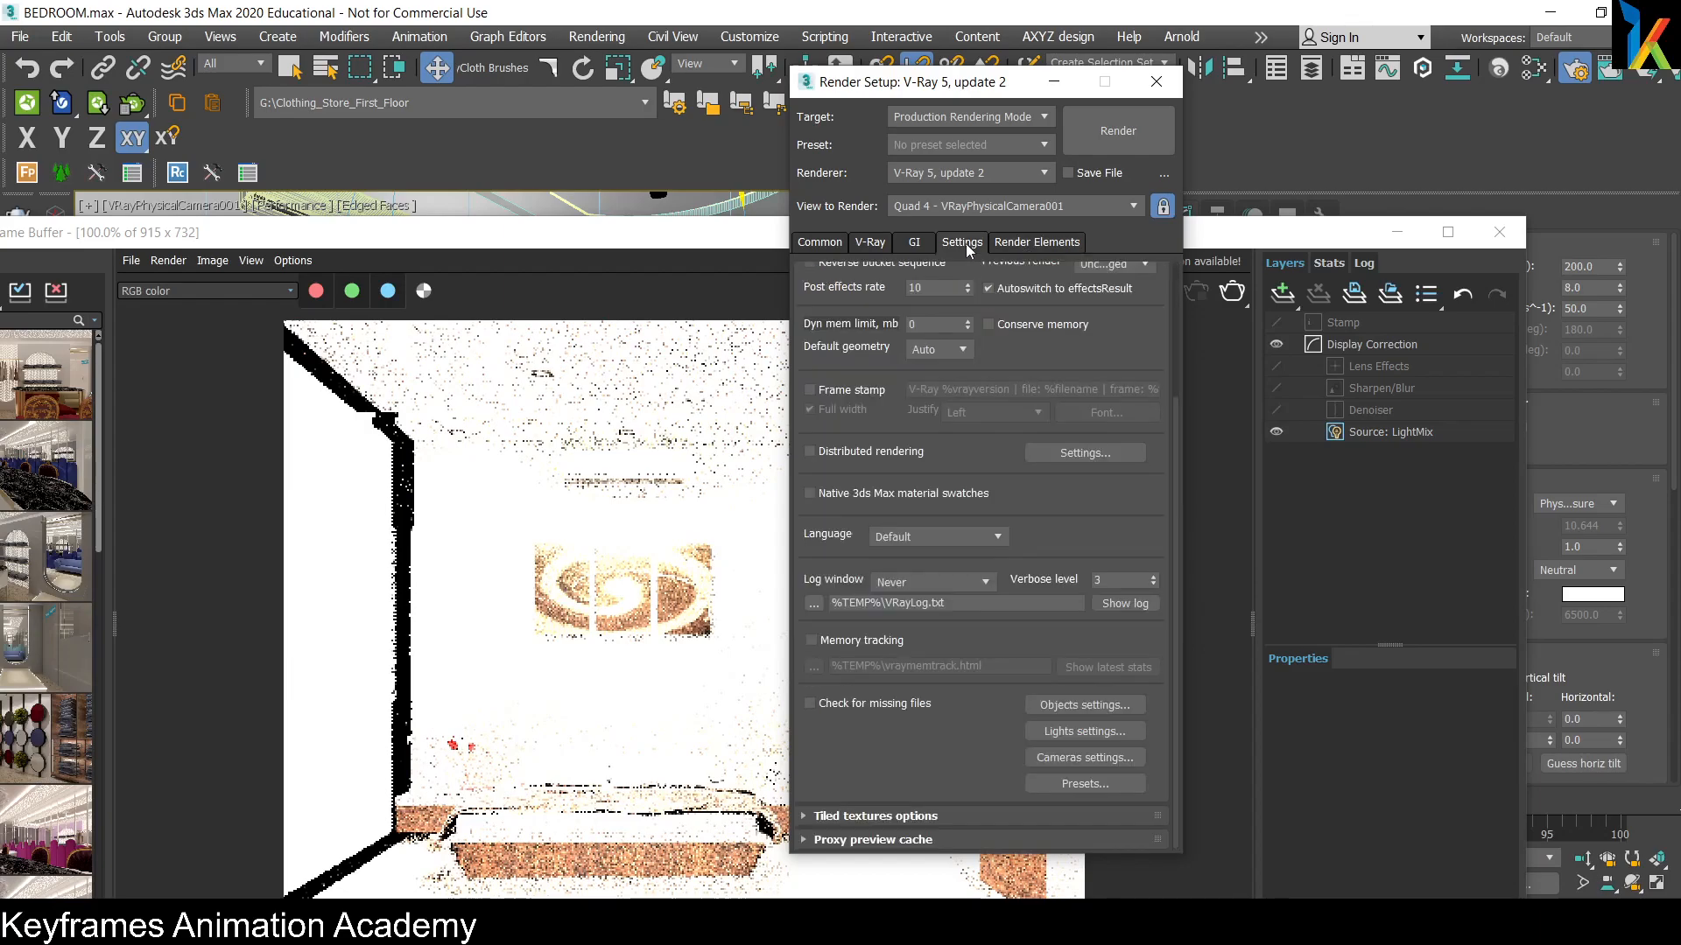
scroll(972, 571, up, 2)
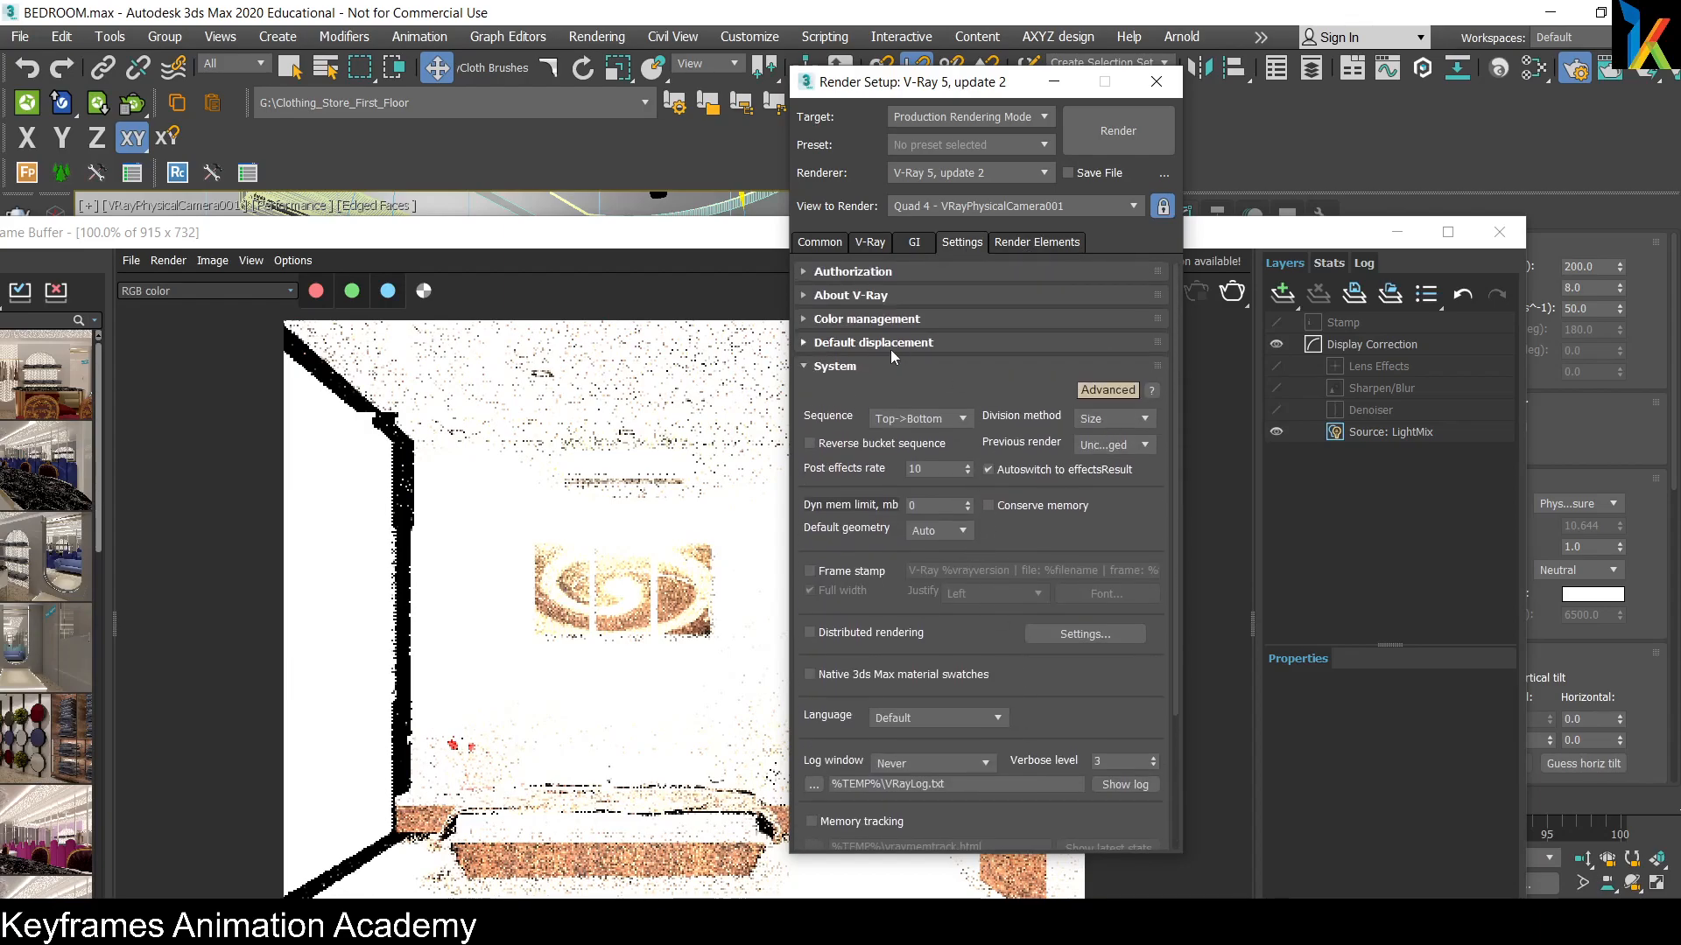
click(854, 322)
click(854, 323)
click(848, 295)
click(849, 295)
click(861, 245)
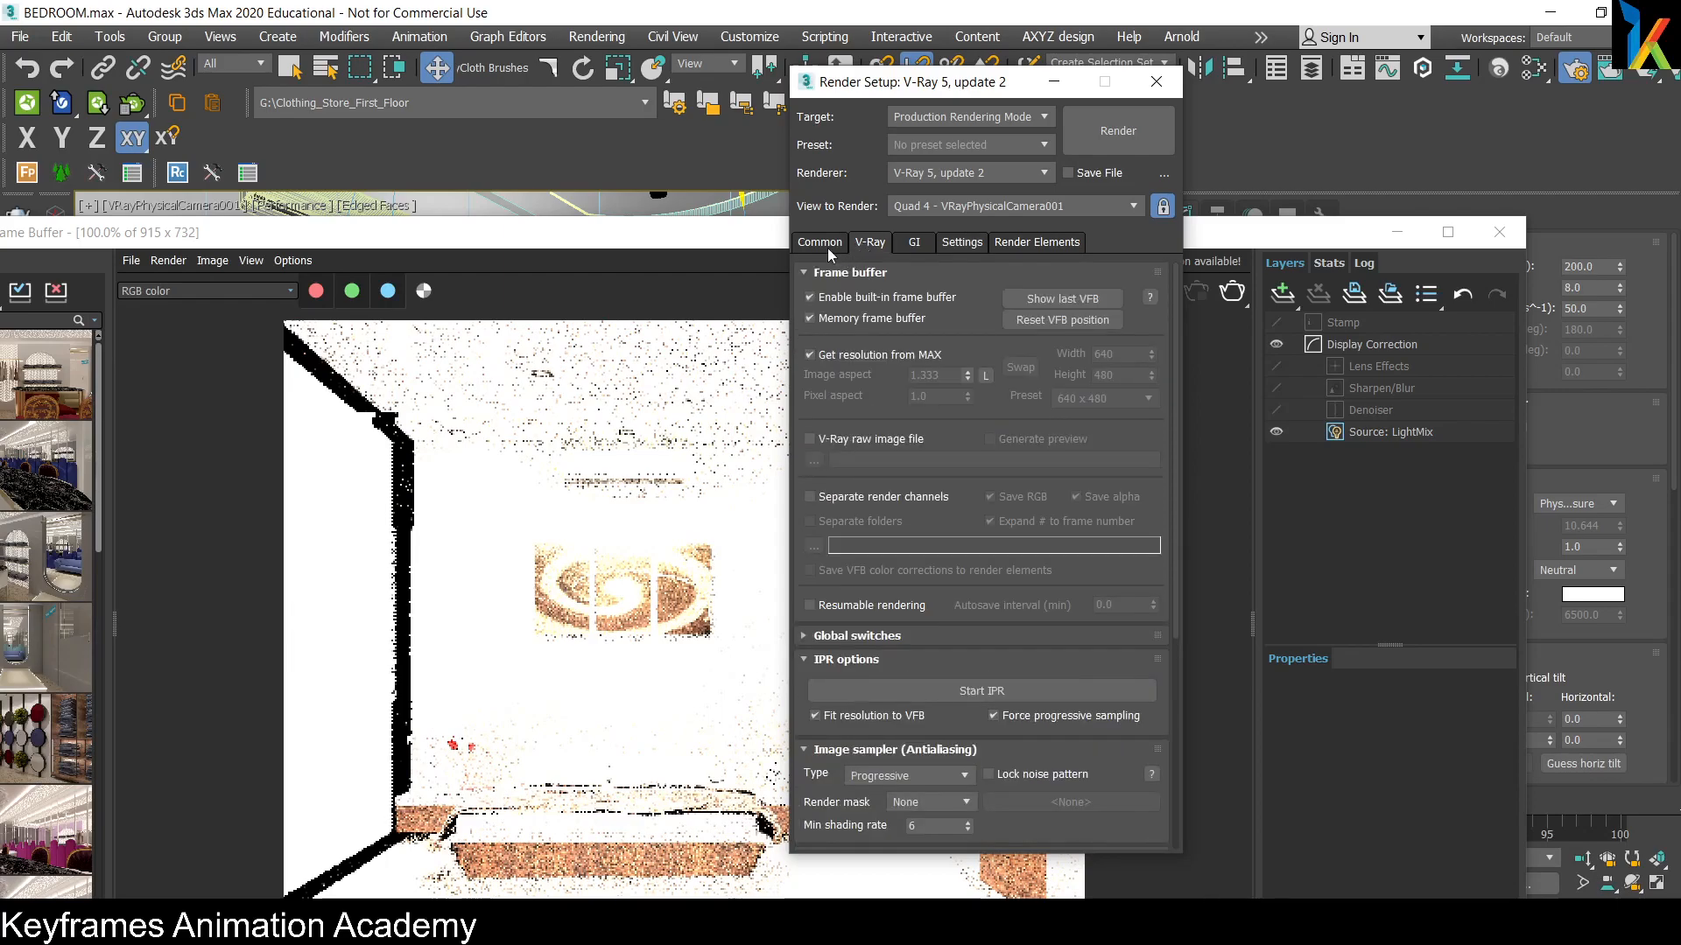
click(828, 249)
Step: Minimize the Render Setup, reposition the V-Ray Frame Buffer and start a test render of the bedroom
drag(907, 89, 916, 83)
click(1165, 76)
drag(973, 232, 1002, 98)
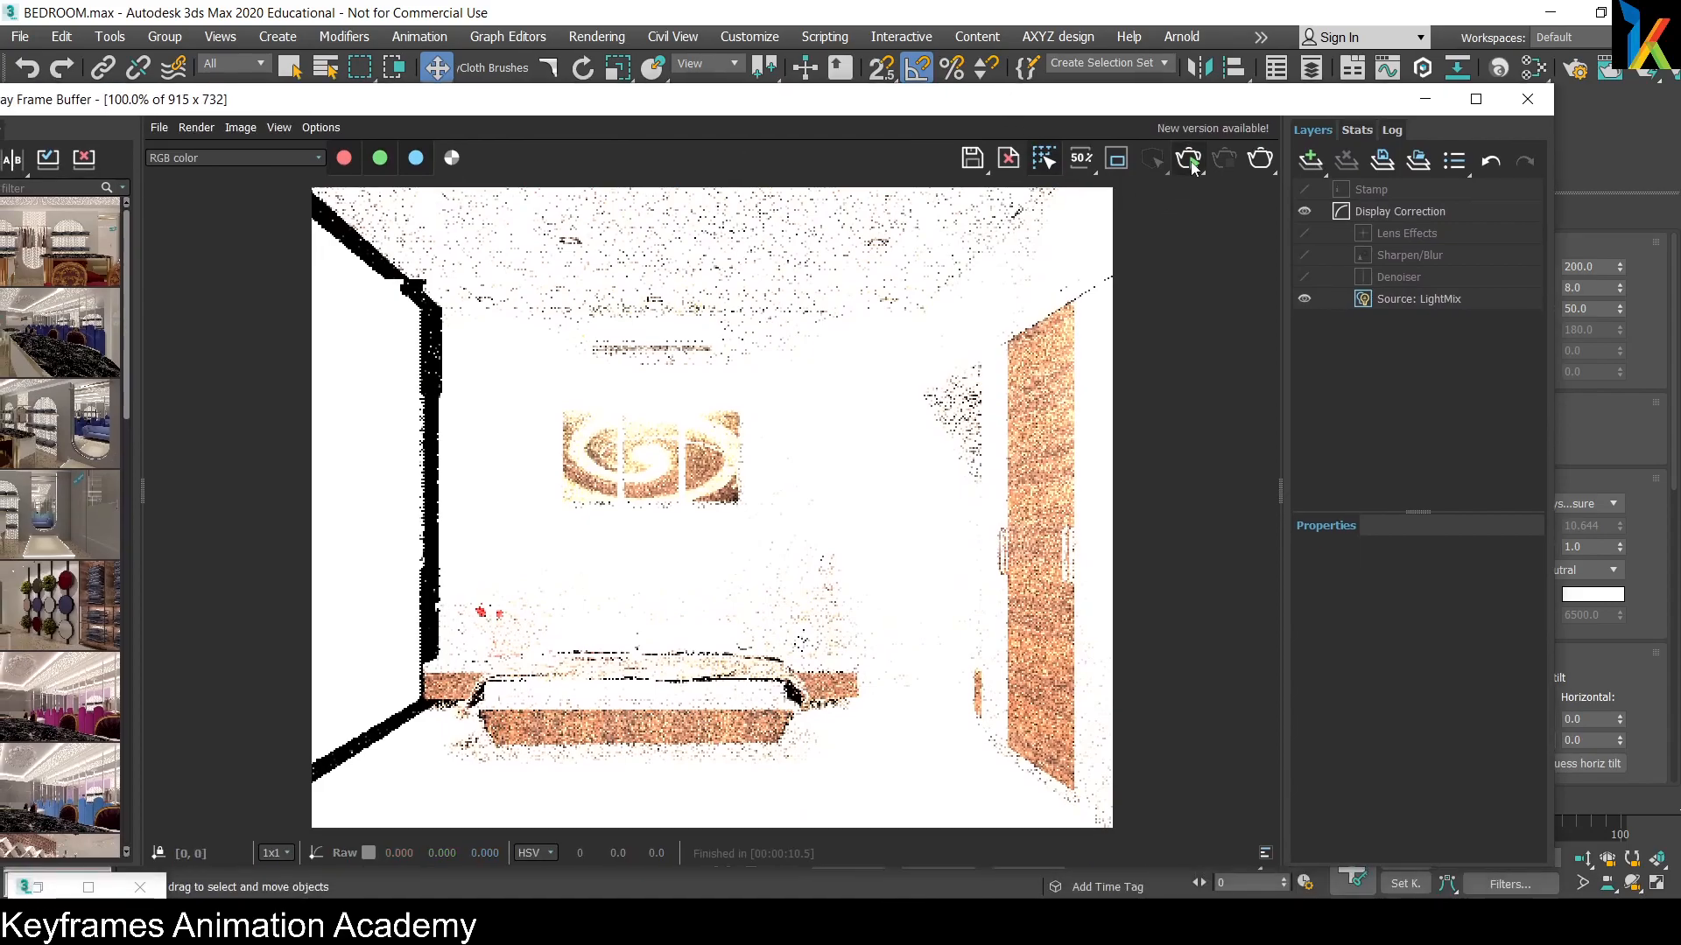
key(shift+q)
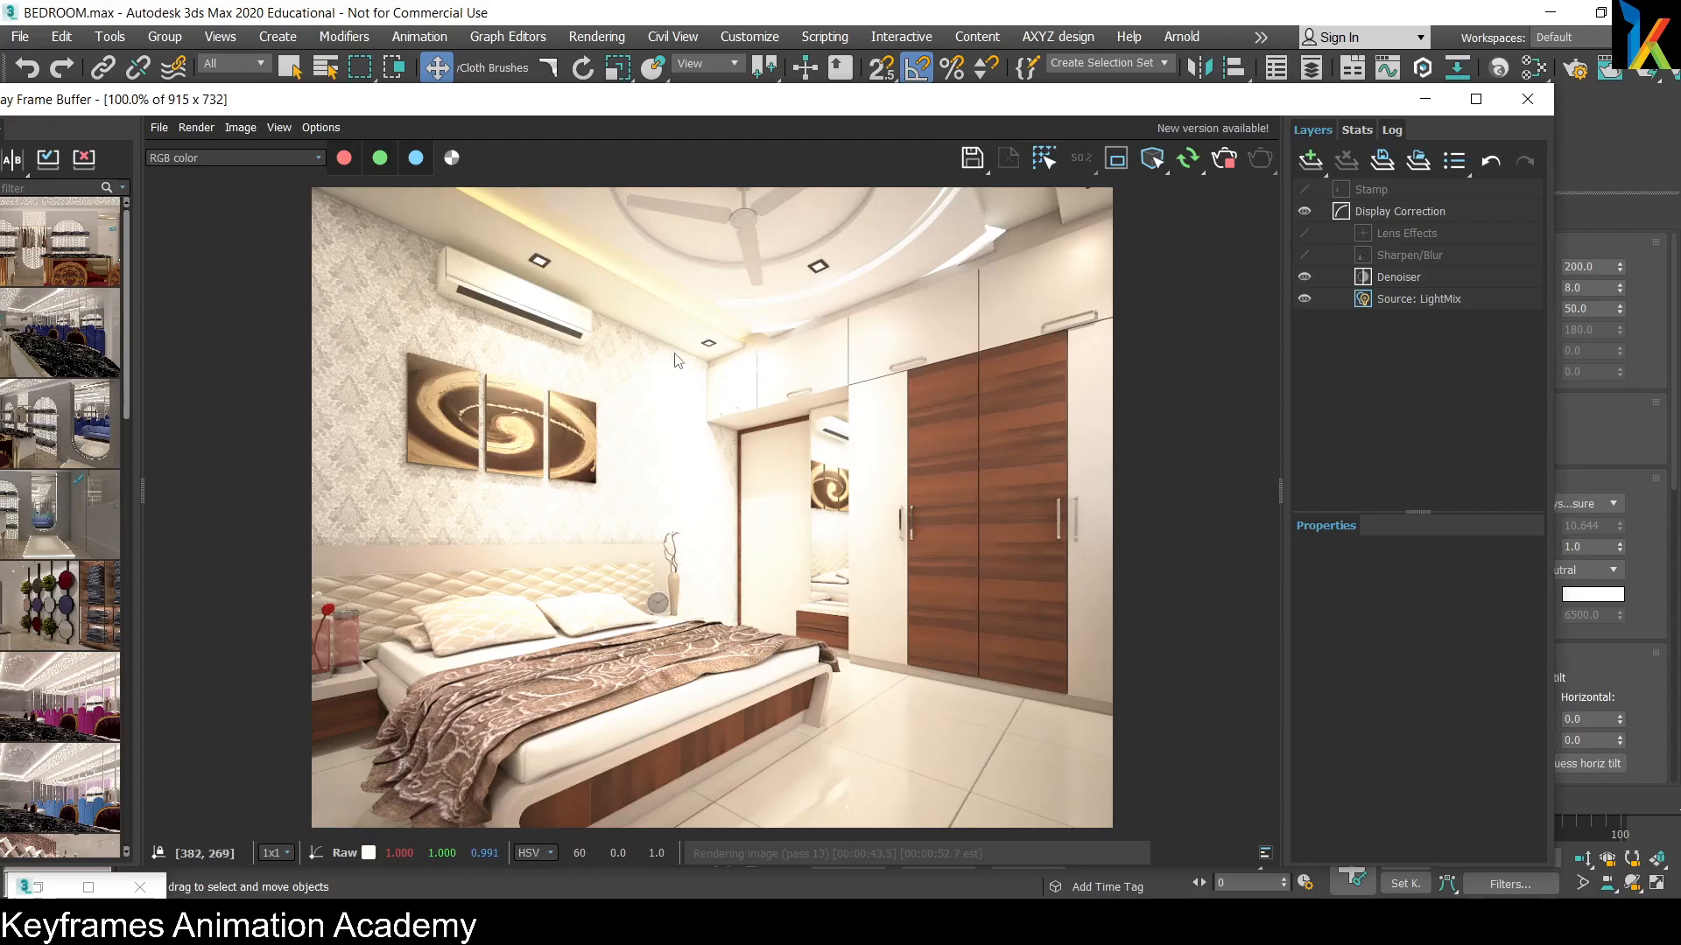
Step: Stop the test render, save it to the frame buffer history and move the window off the viewport
click(1228, 169)
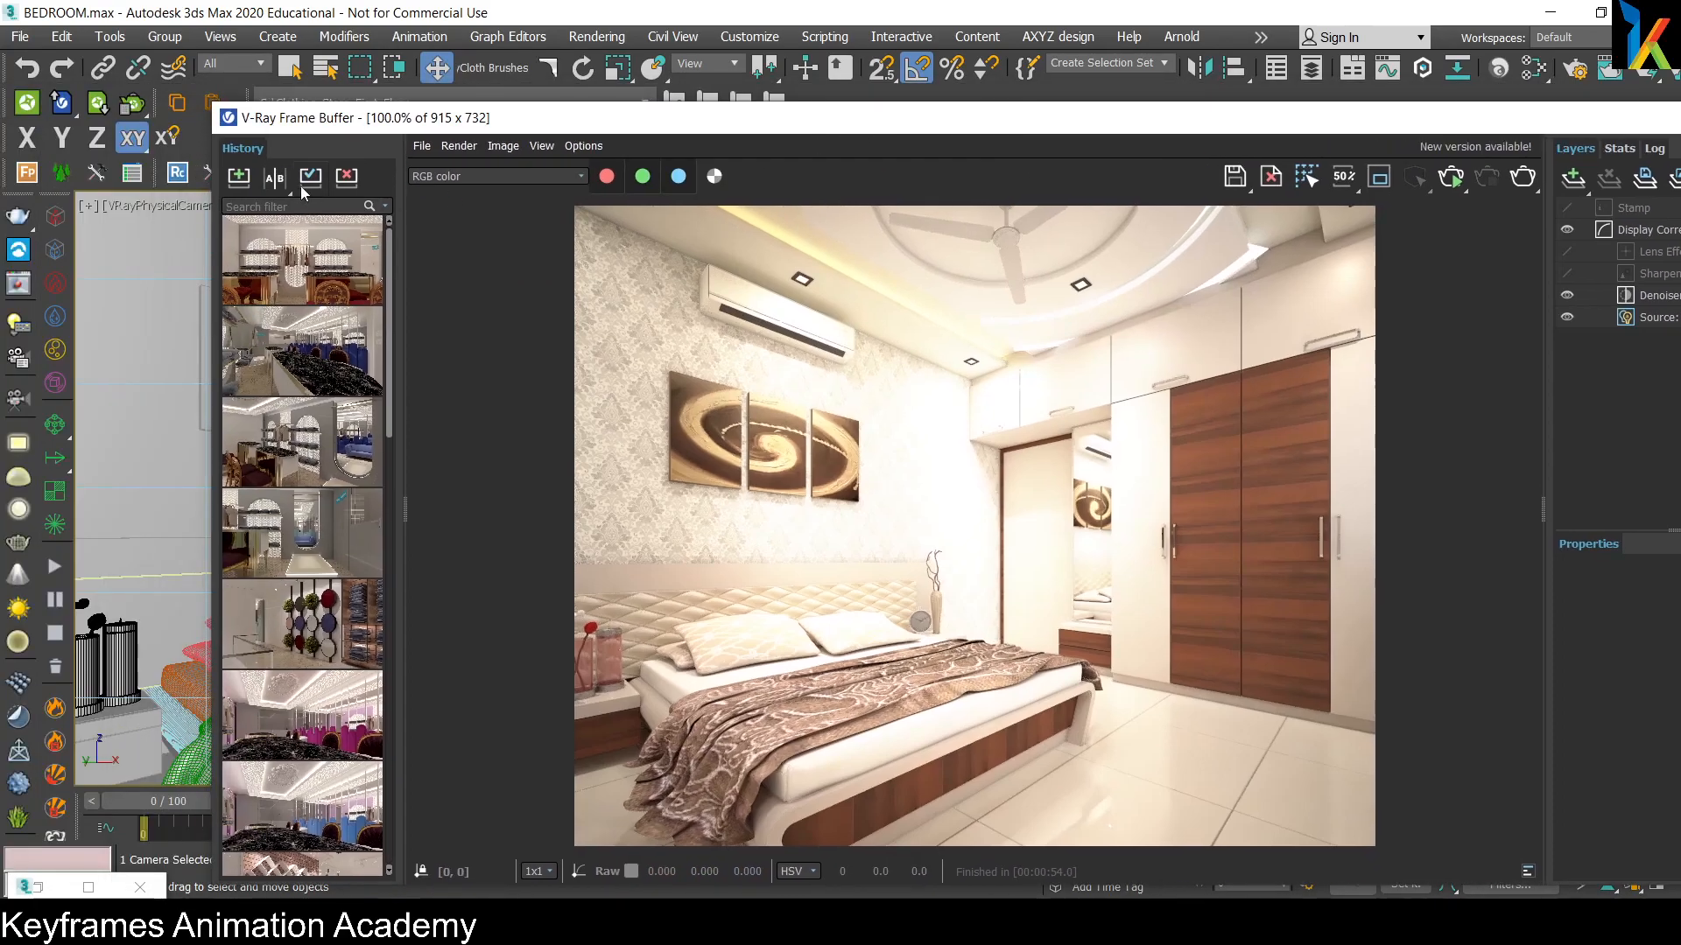
click(239, 178)
drag(1026, 118, 908, 708)
Step: Select the ceiling VRayIES light in front of the wardrobe corner and set its intensity value to 25000
right_click(681, 378)
click(705, 410)
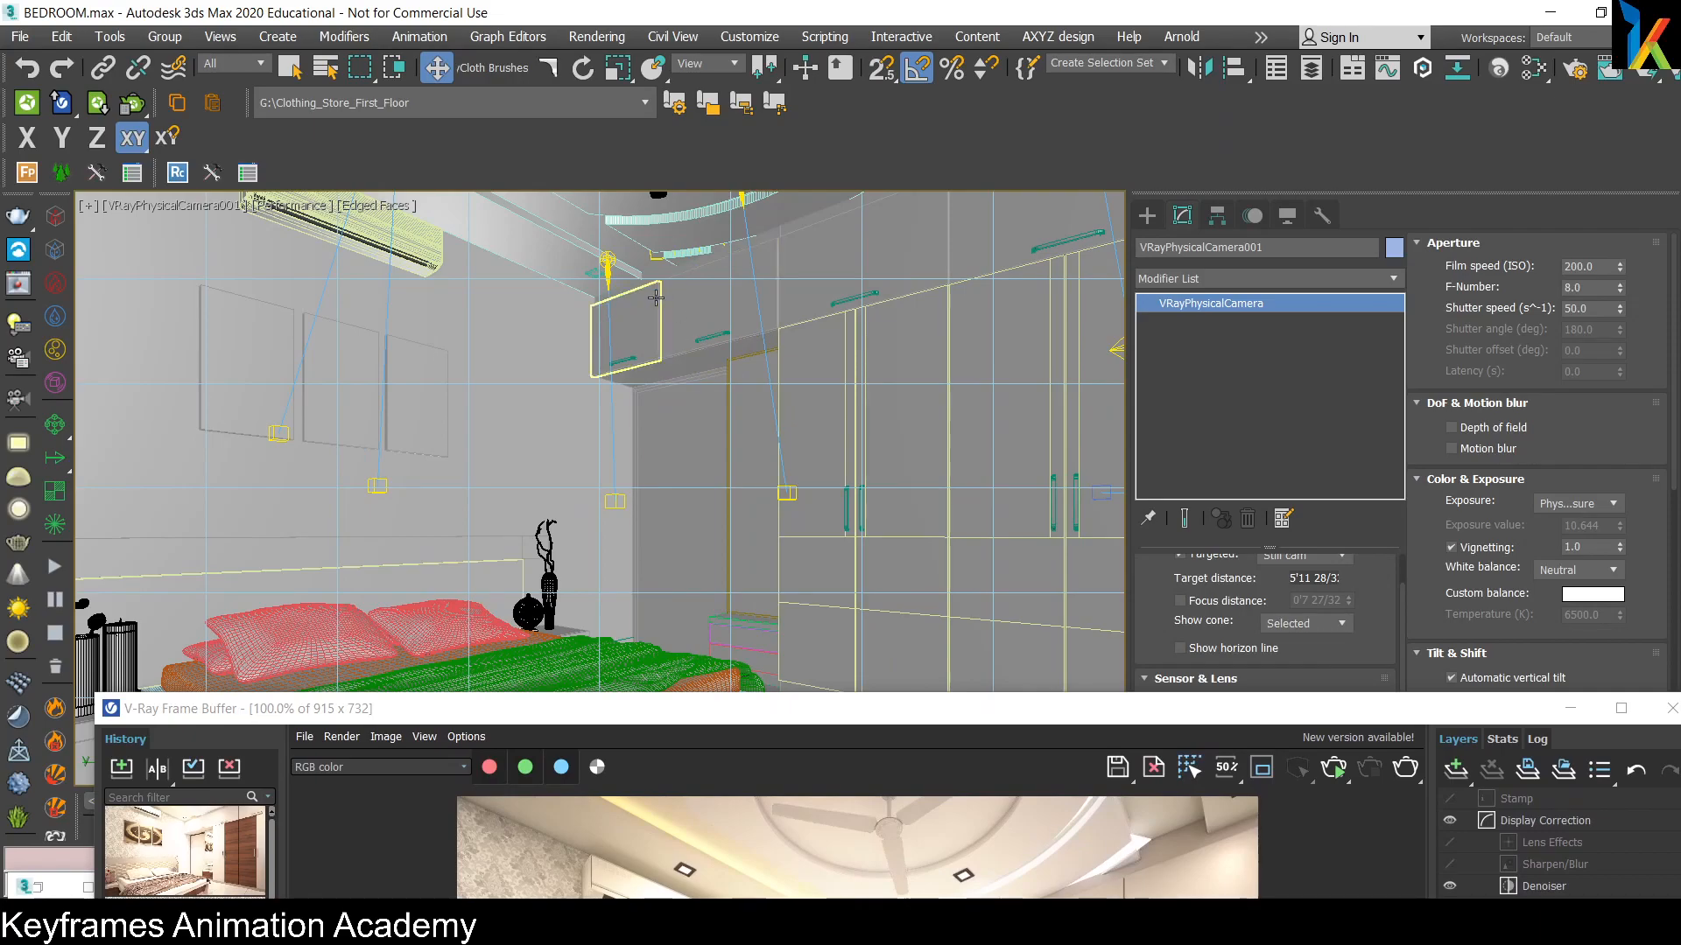
click(608, 261)
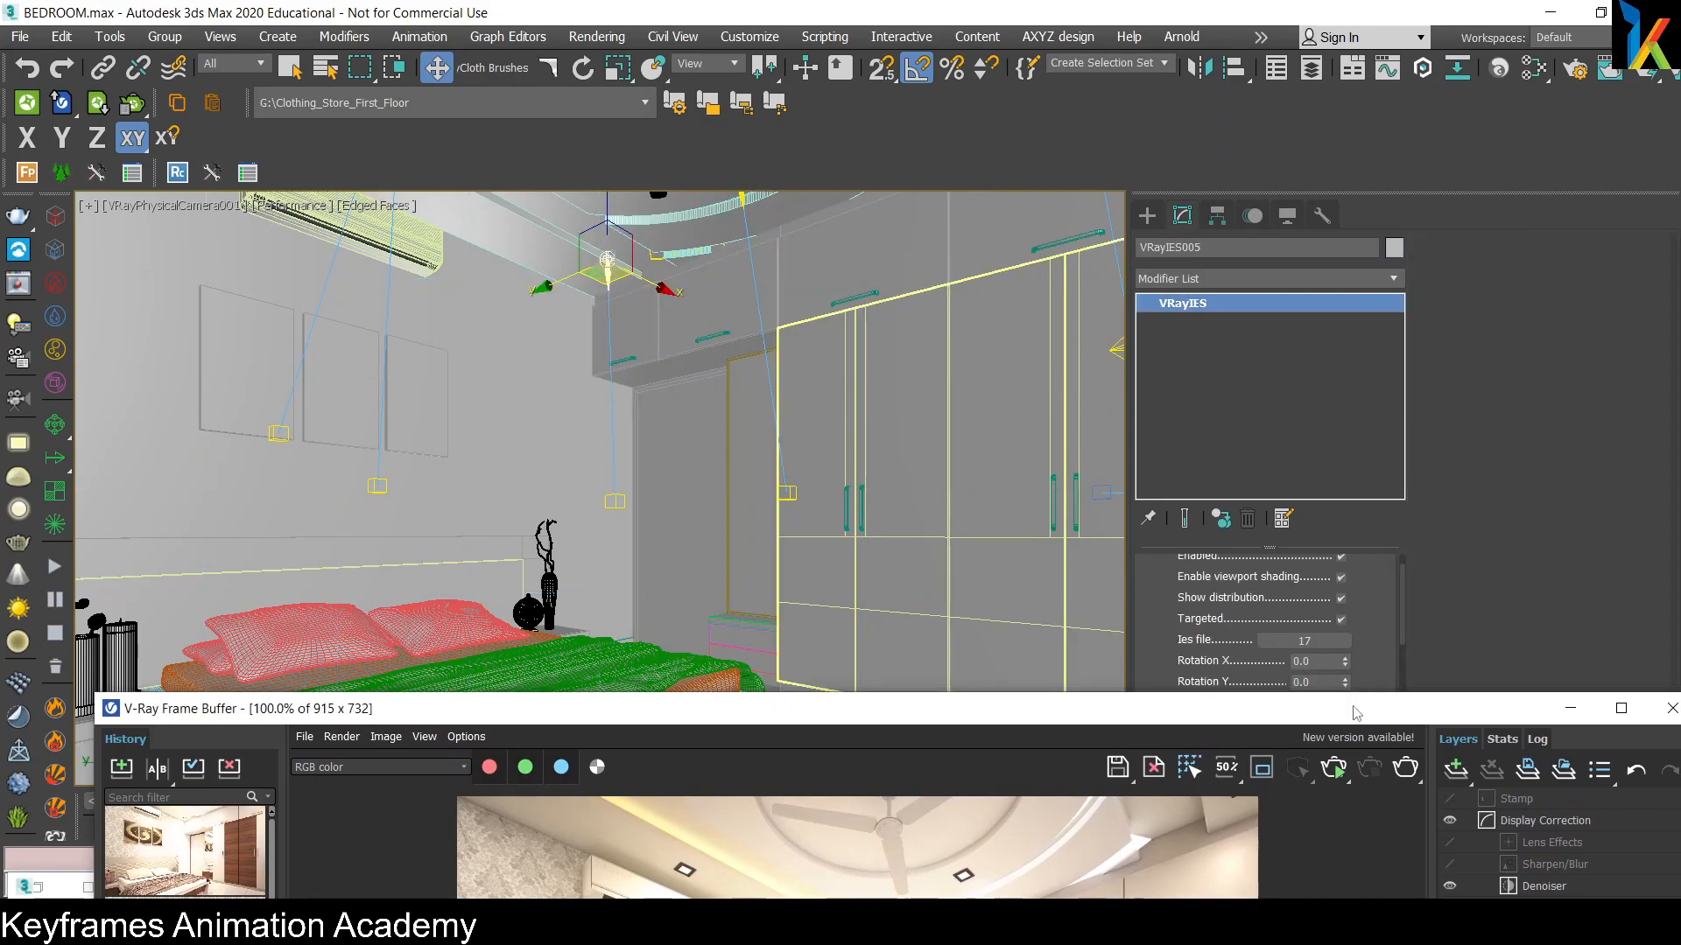
drag(1561, 707, 1245, 613)
drag(1170, 723, 1148, 438)
scroll(1138, 670, down, 5)
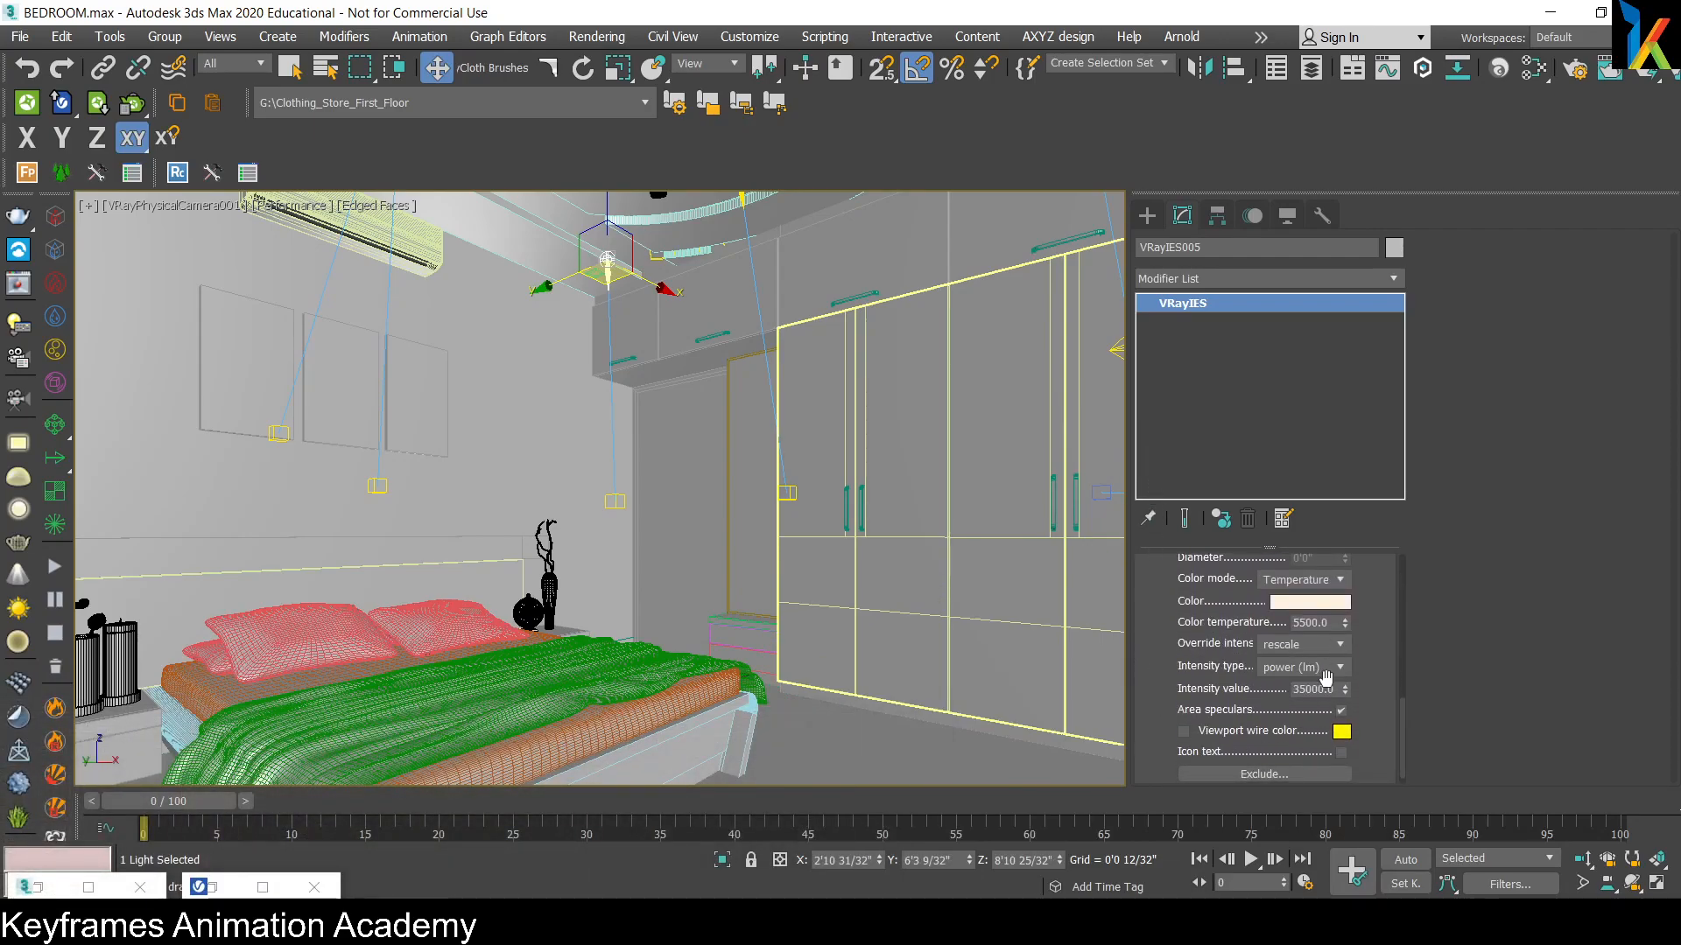
drag(1337, 689, 1187, 688)
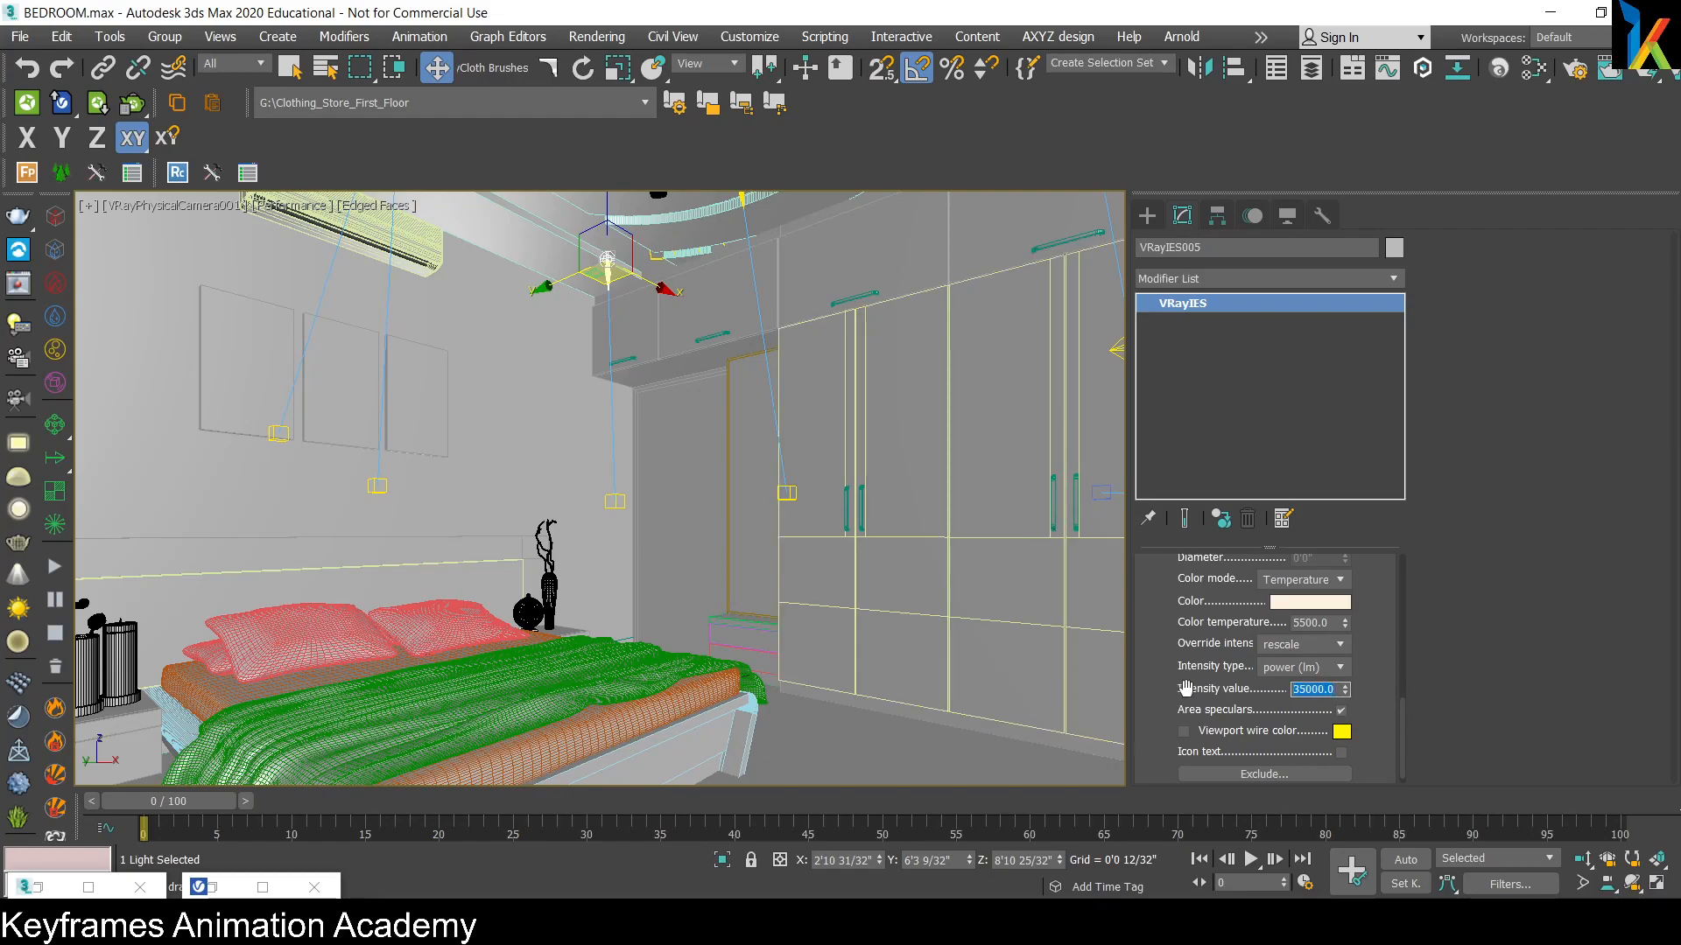
click(1331, 669)
click(1332, 672)
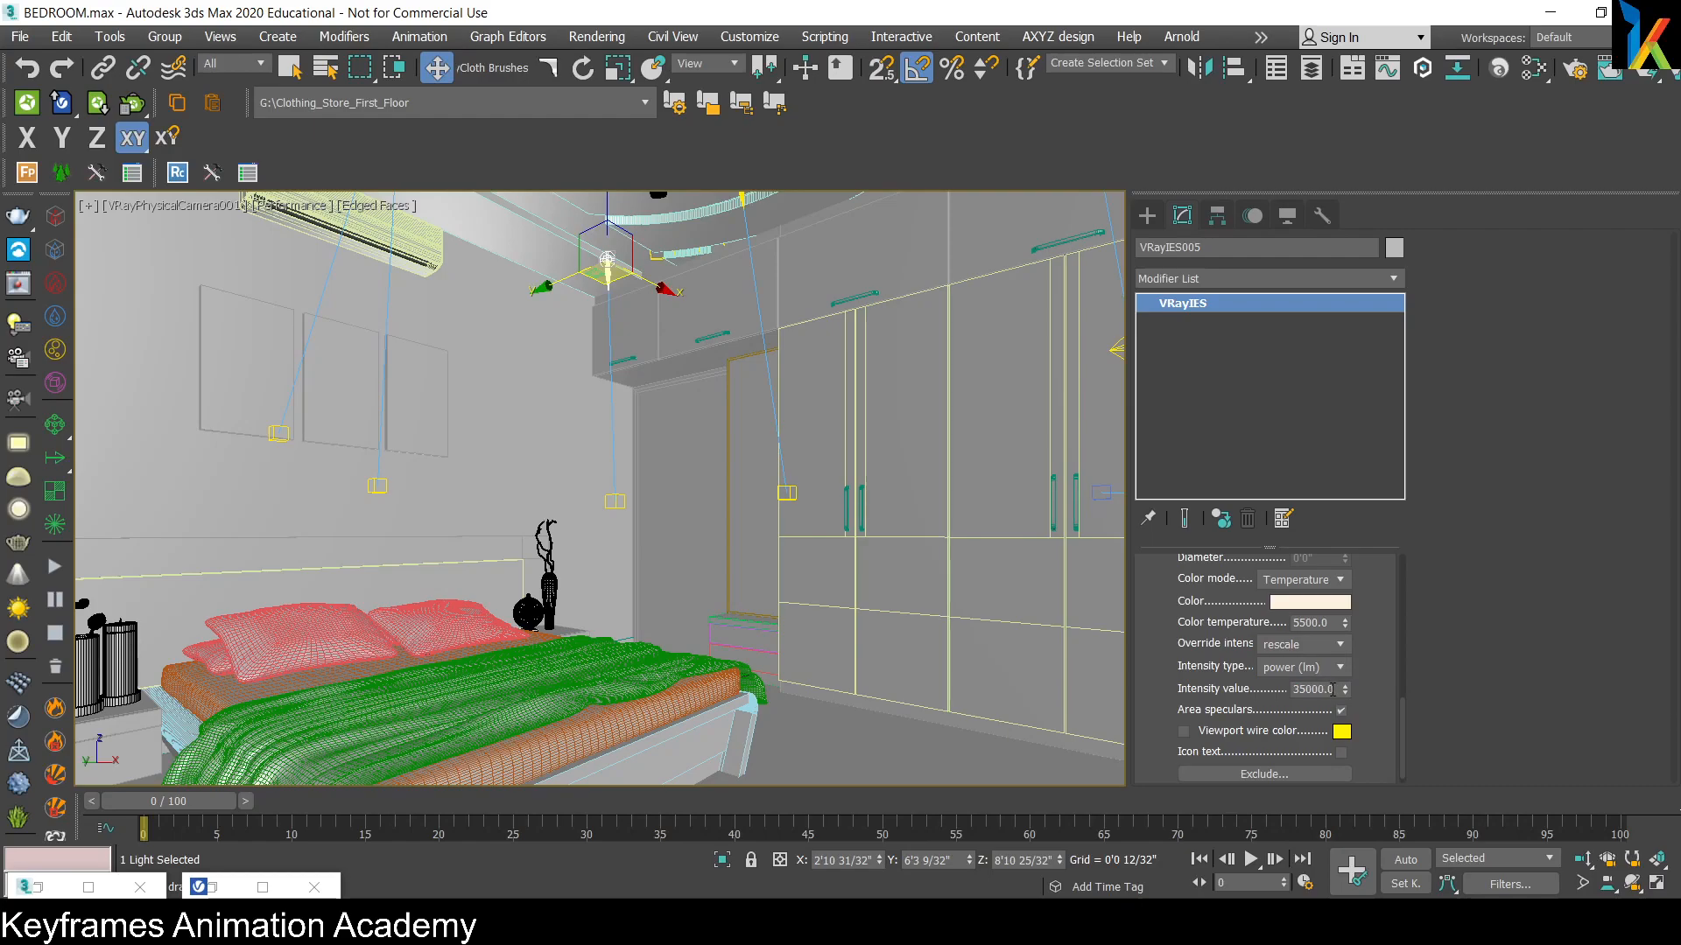
drag(1336, 689, 1259, 691)
click(1304, 690)
text(2)
key(Return)
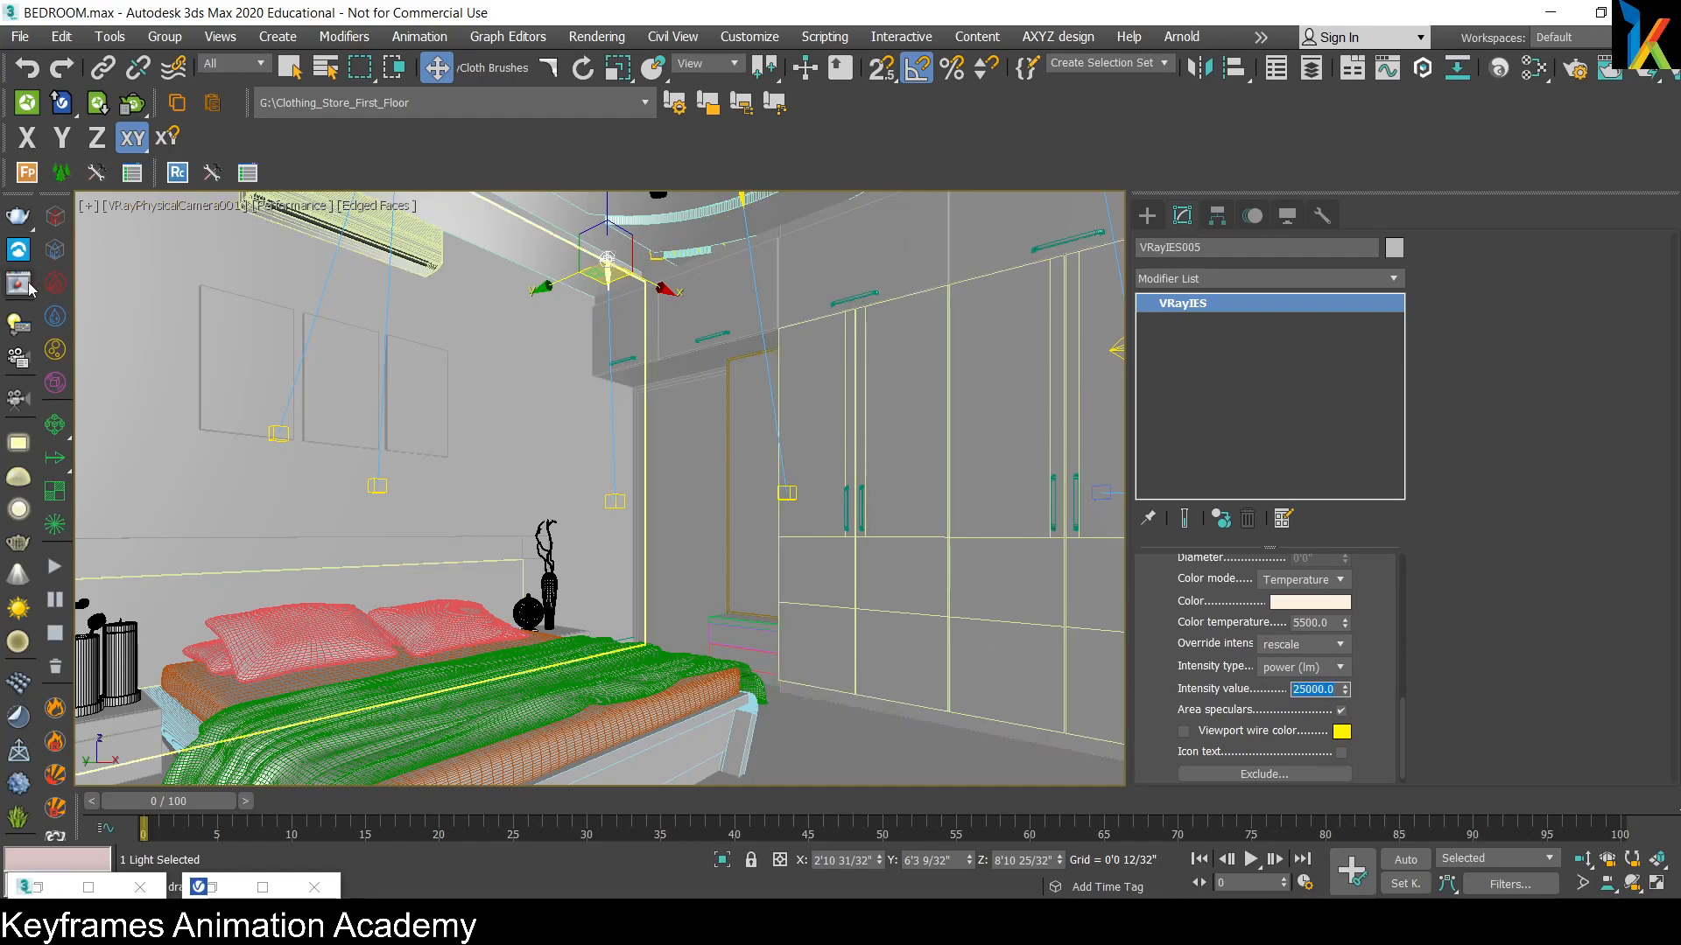
Step: Reopen the V-Ray Frame Buffer, render the bedroom again with the dimmed IES light and minimize the window
click(26, 282)
drag(746, 191, 753, 100)
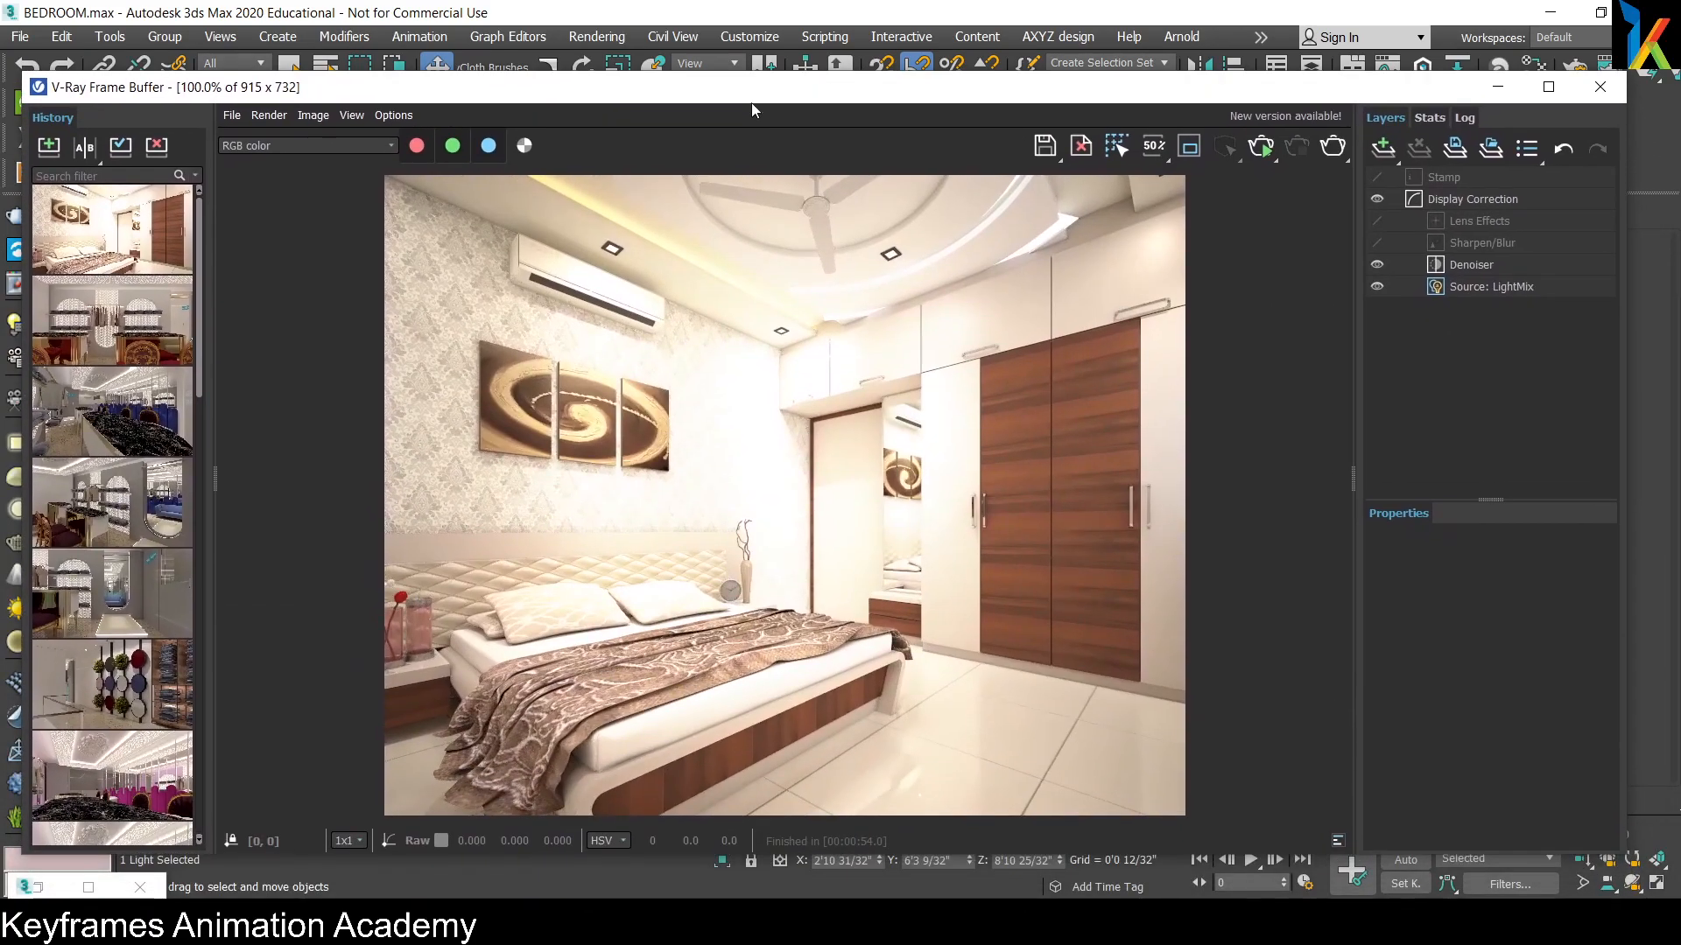
click(1266, 151)
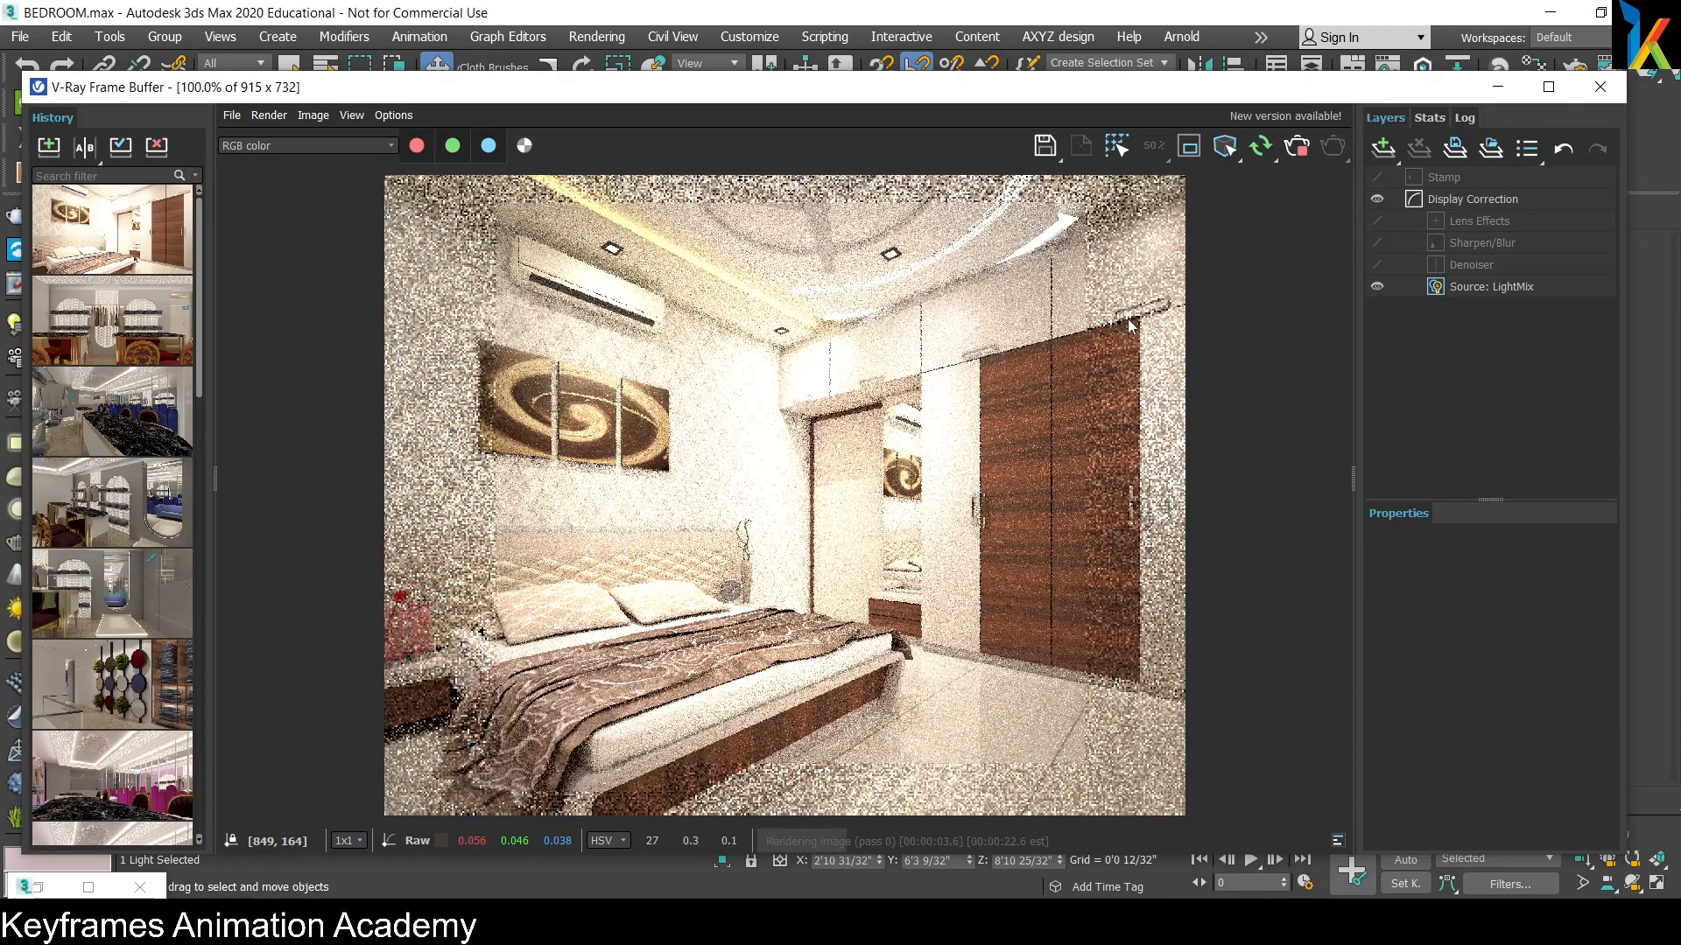
drag(1268, 90, 1171, 205)
click(1273, 204)
click(1404, 197)
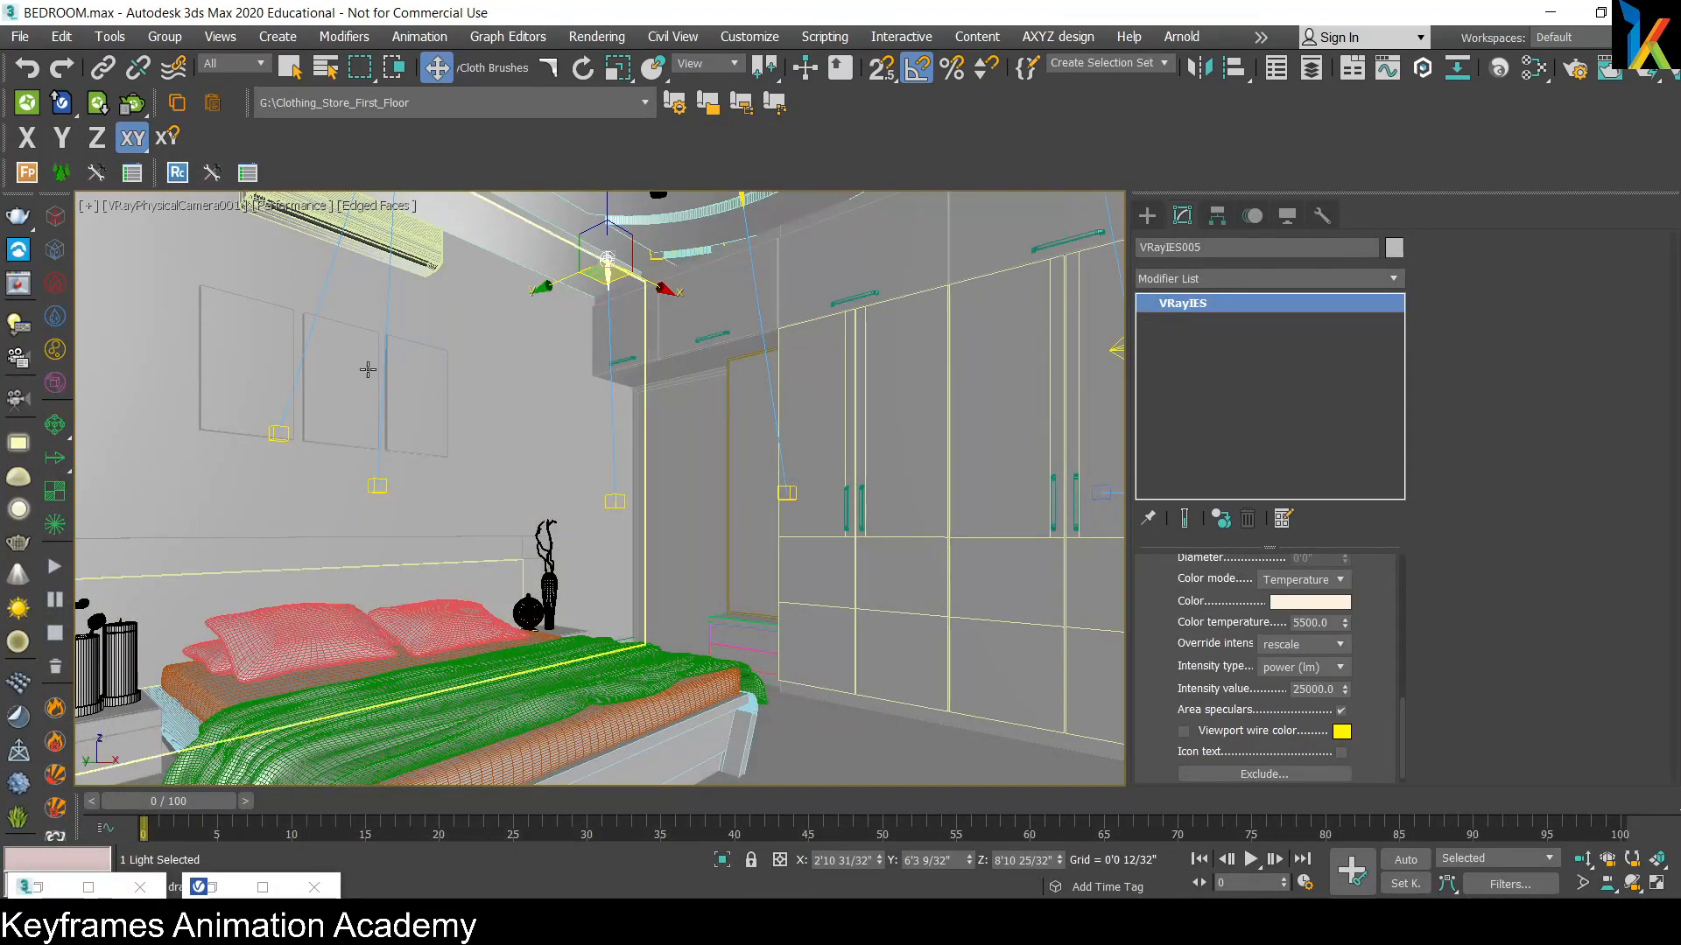
Step: Select the inner curved ceiling mesh light in the top wireframe view, enable Invisible and disable Affect reflections
key(t)
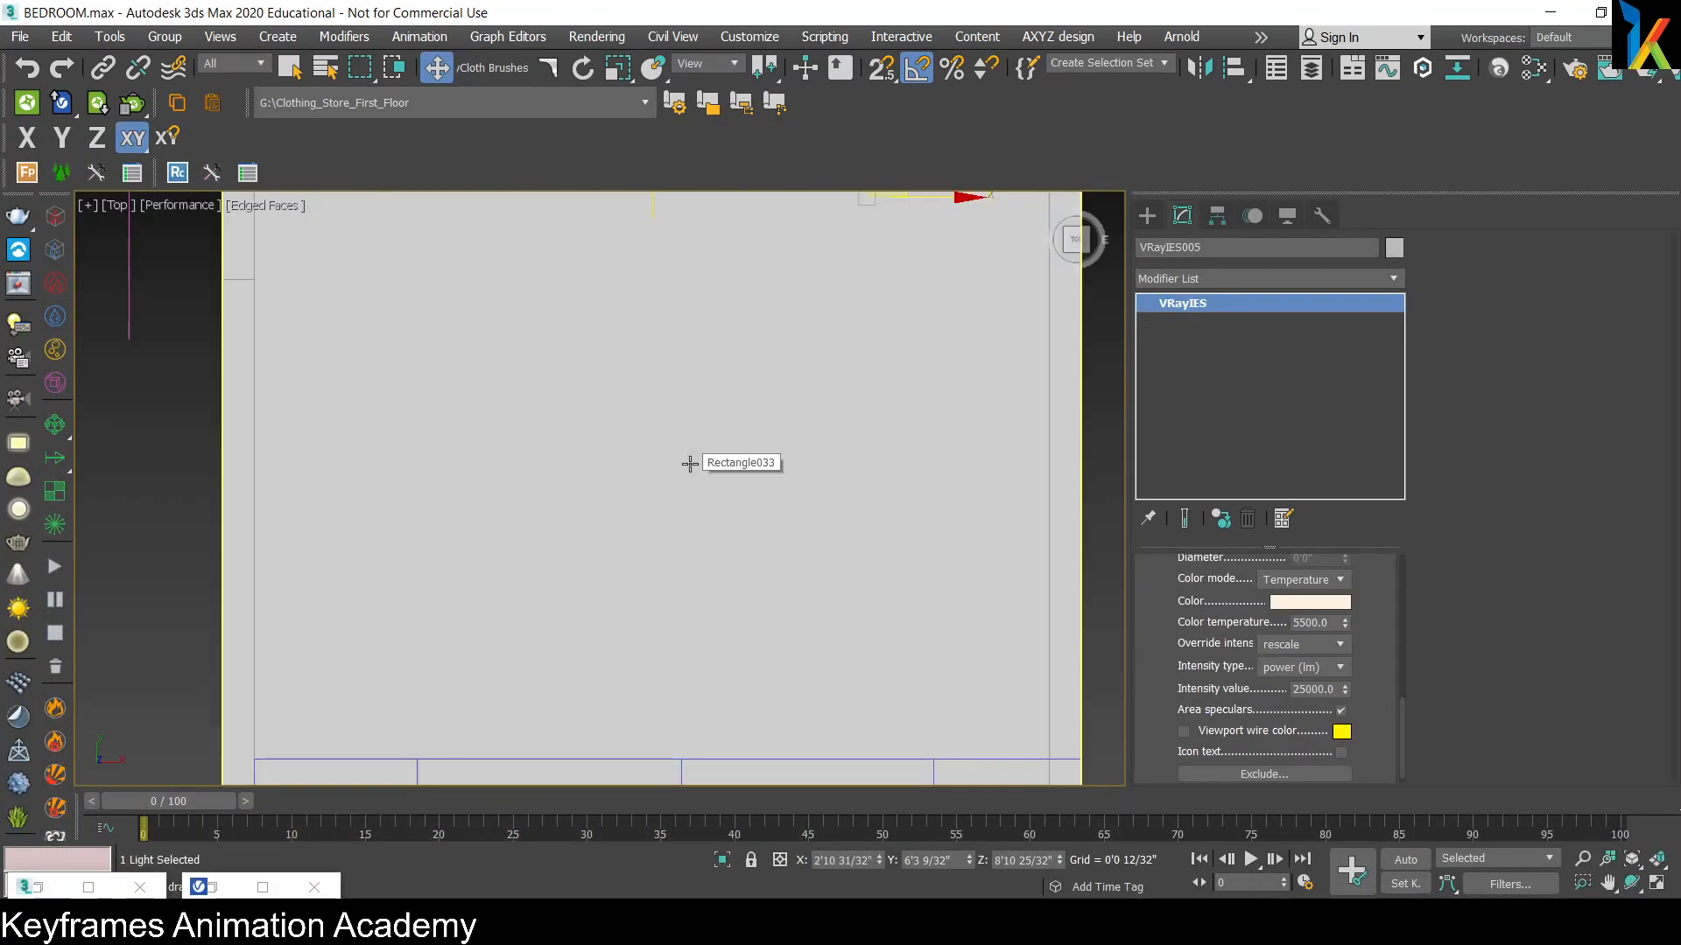
key(F3)
scroll(836, 462, up, 3)
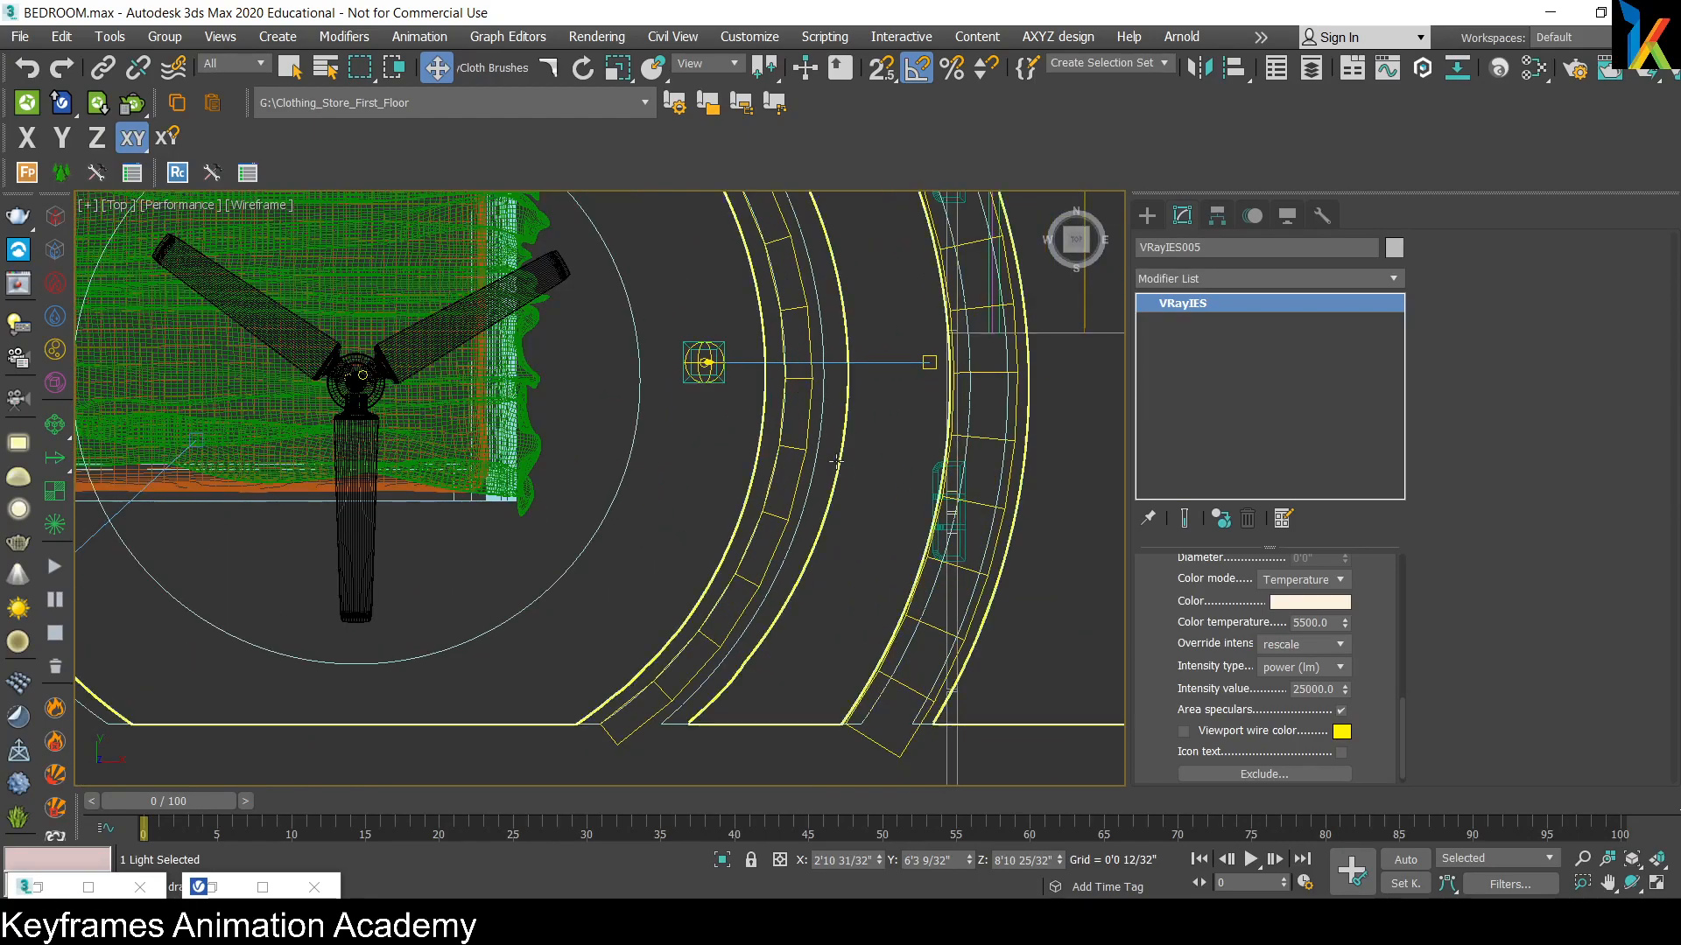
click(793, 450)
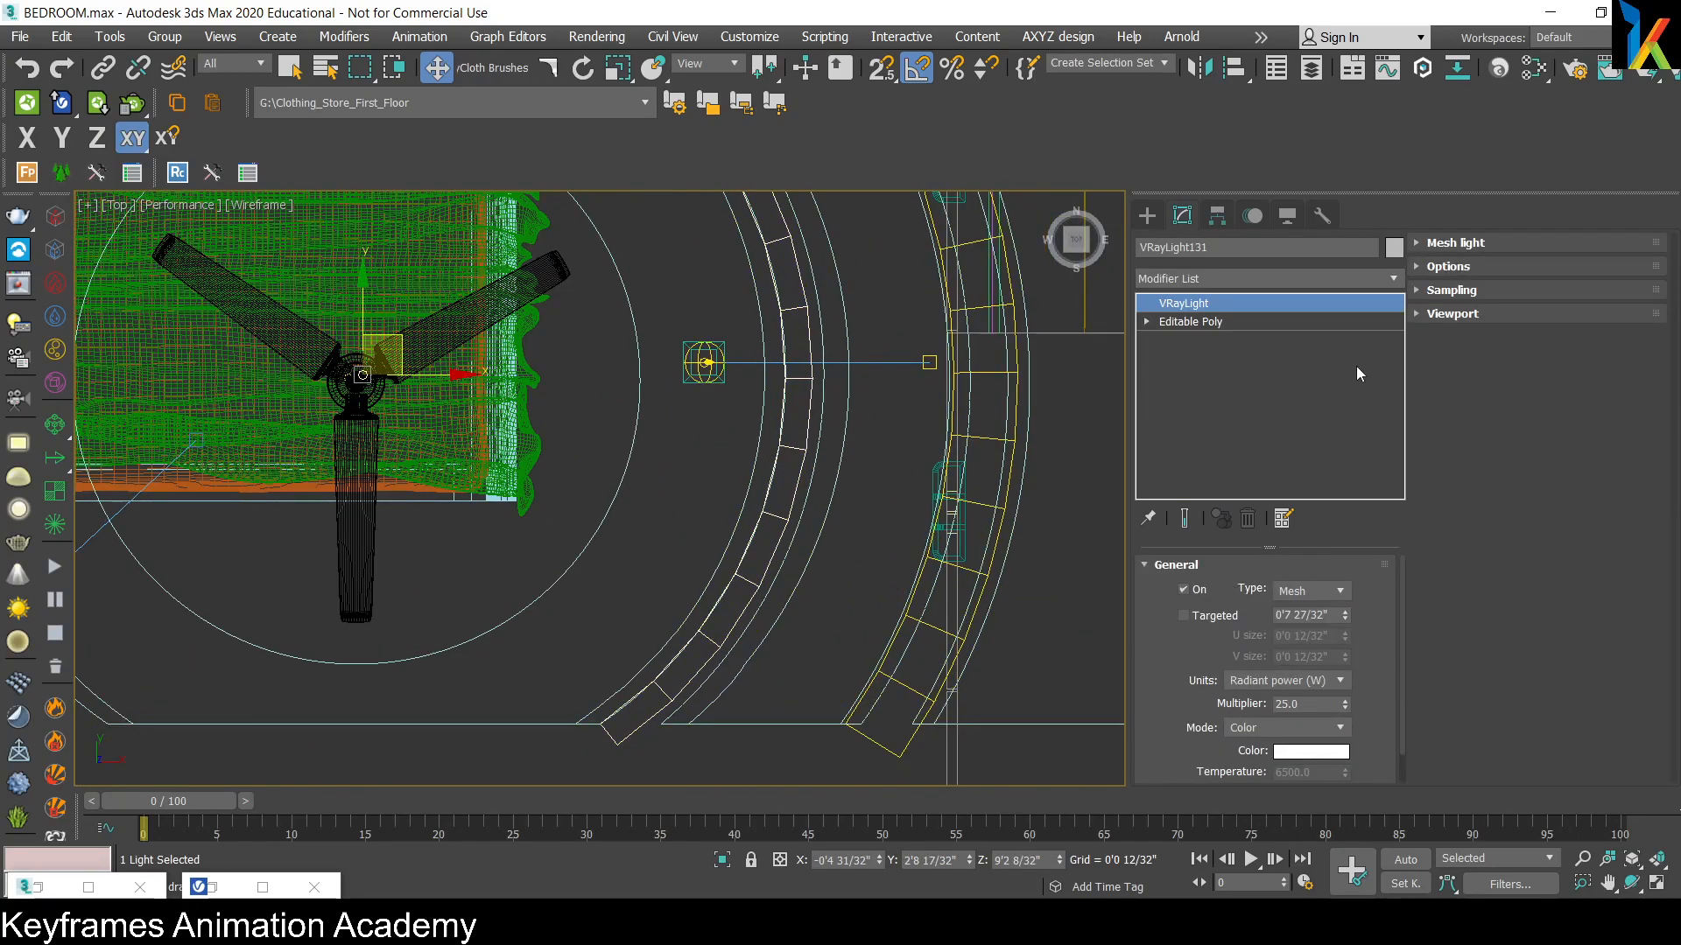
click(1440, 269)
click(1471, 362)
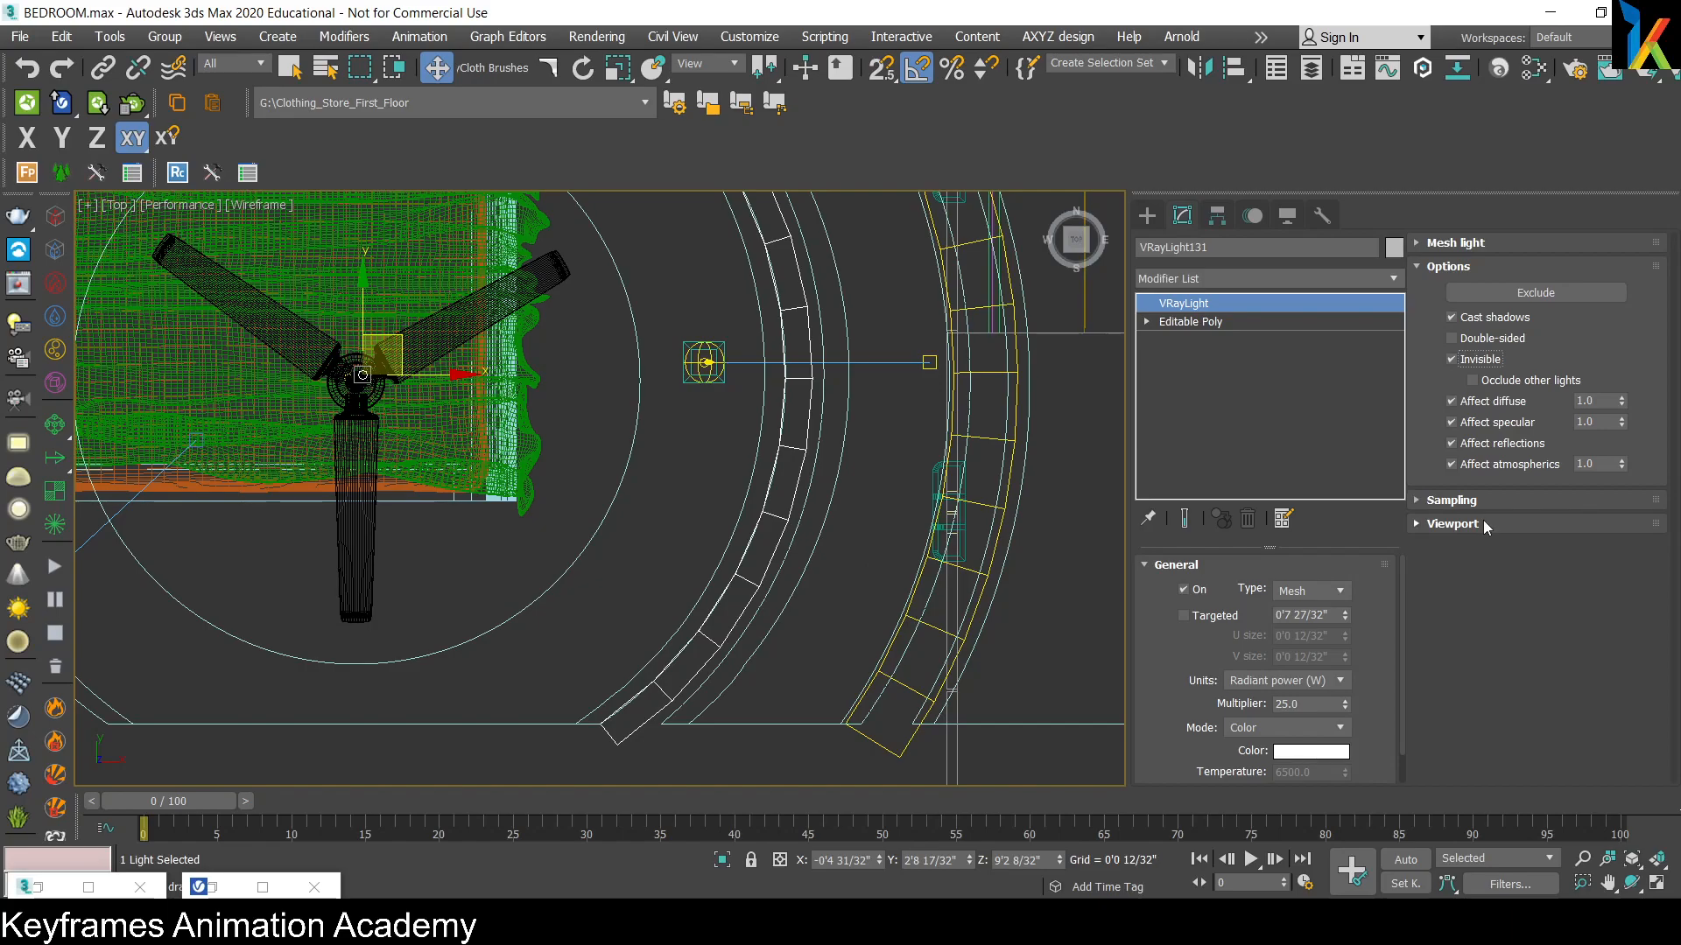
click(1485, 444)
Step: Examine the curved mesh light's Sampling, Viewport, Mesh light and General settings
click(1451, 500)
click(1453, 501)
click(1466, 525)
click(1465, 526)
click(1469, 246)
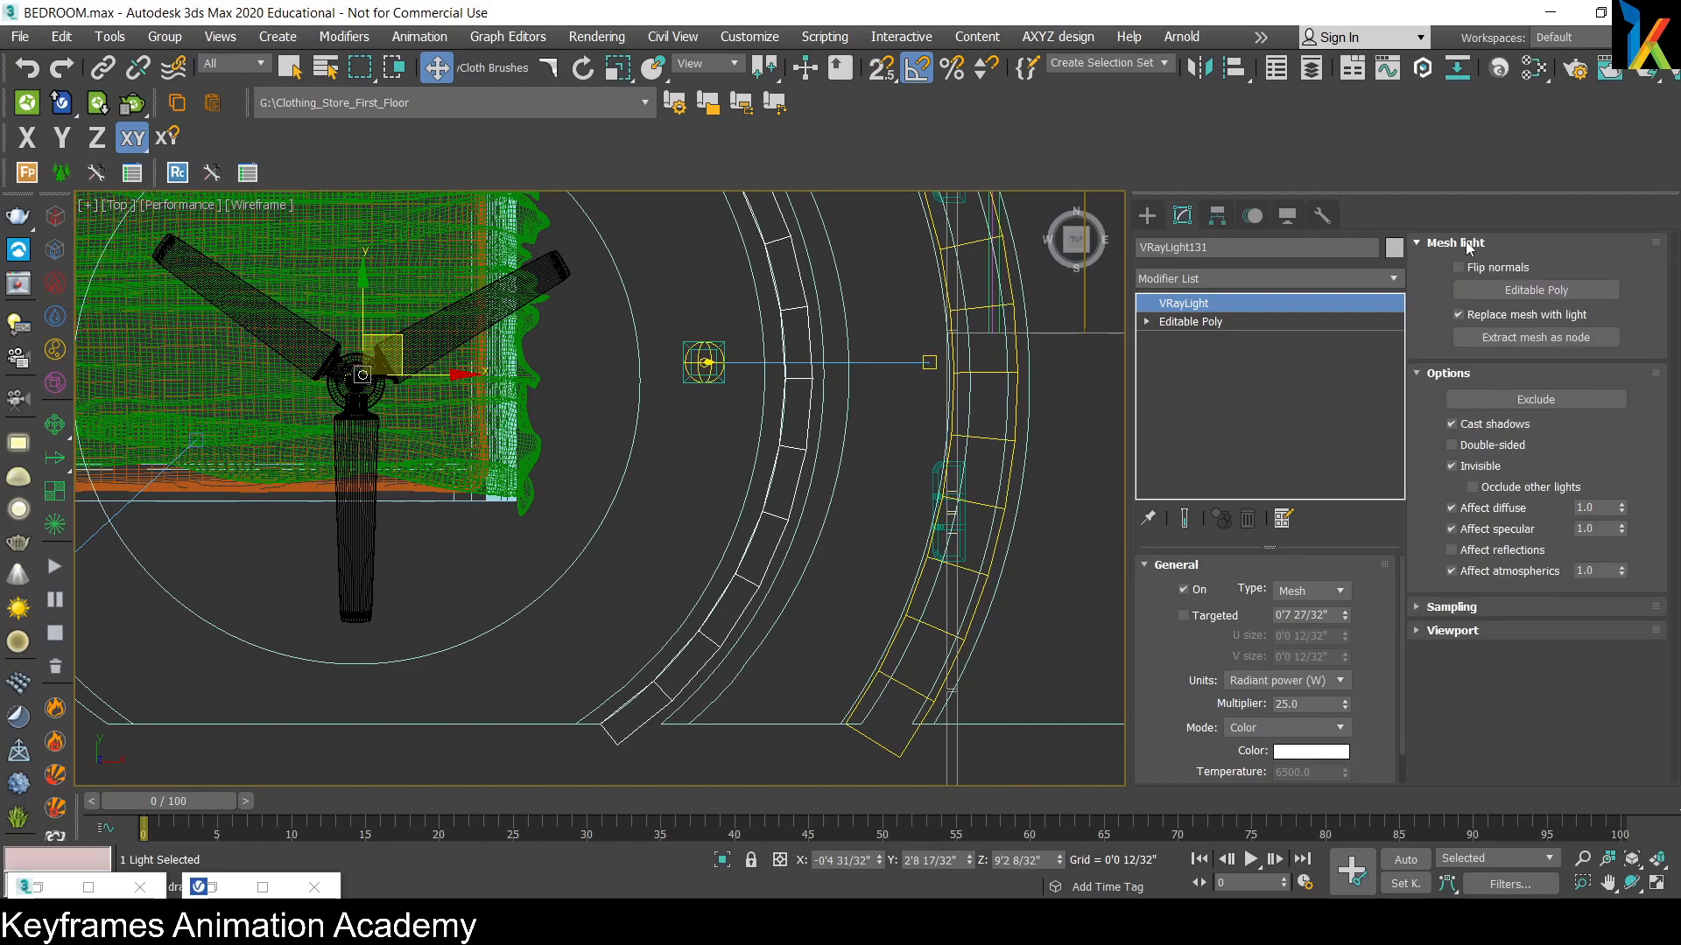
click(1469, 246)
scroll(1173, 691, down, 1)
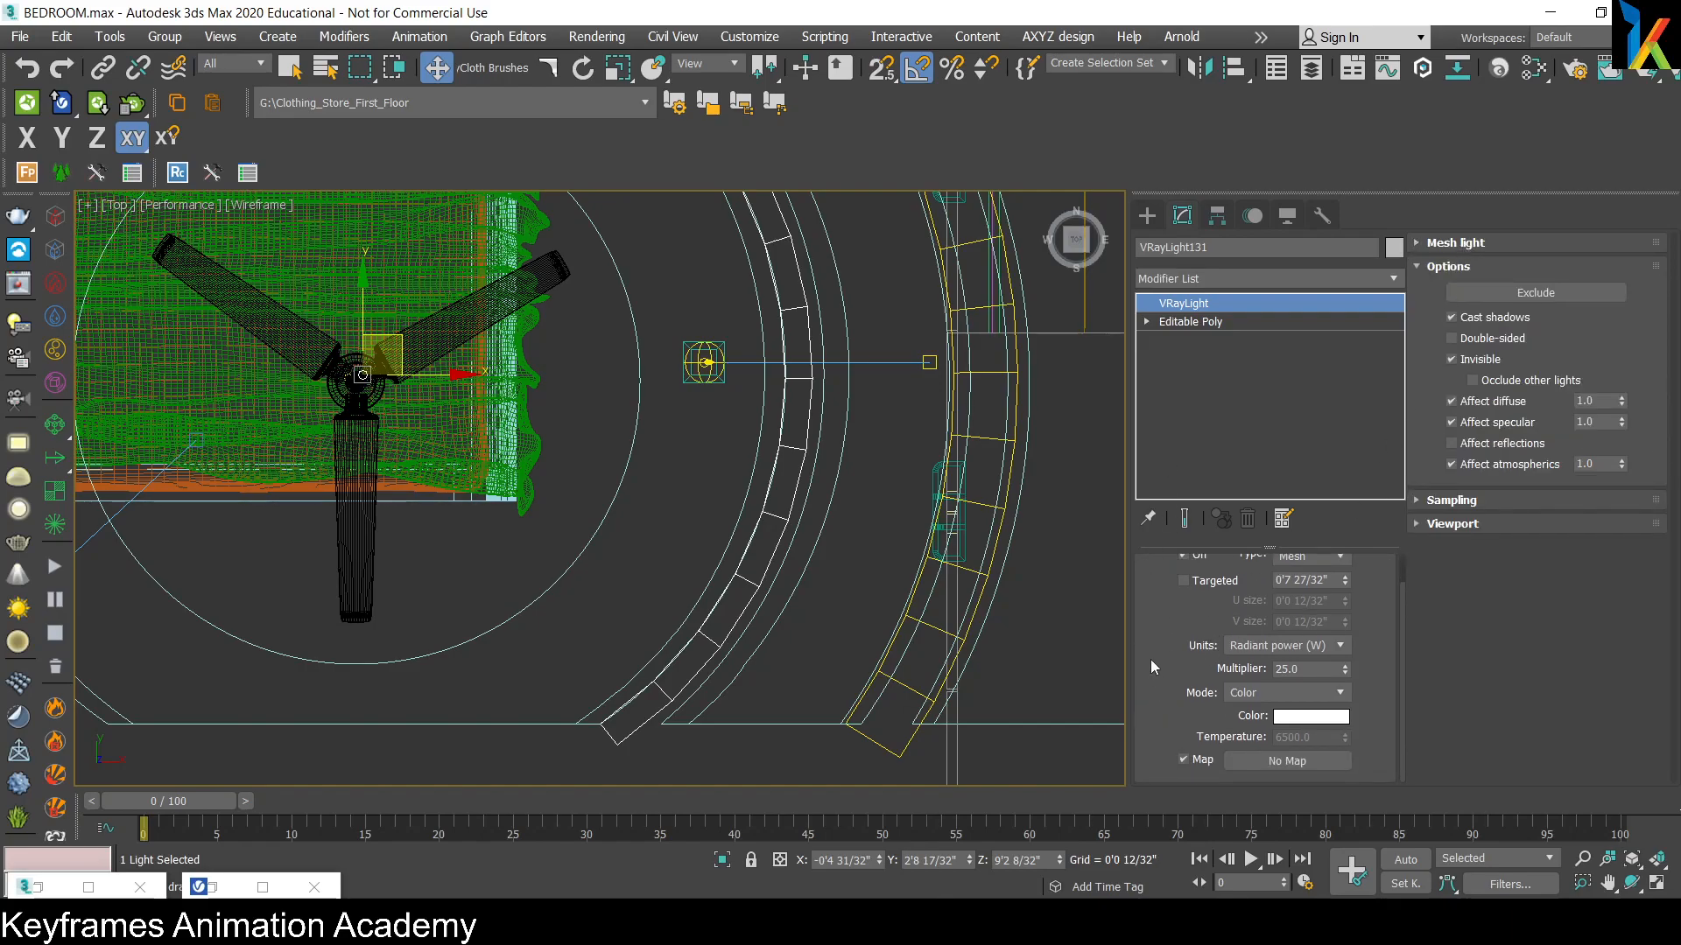
scroll(1152, 670, up, 1)
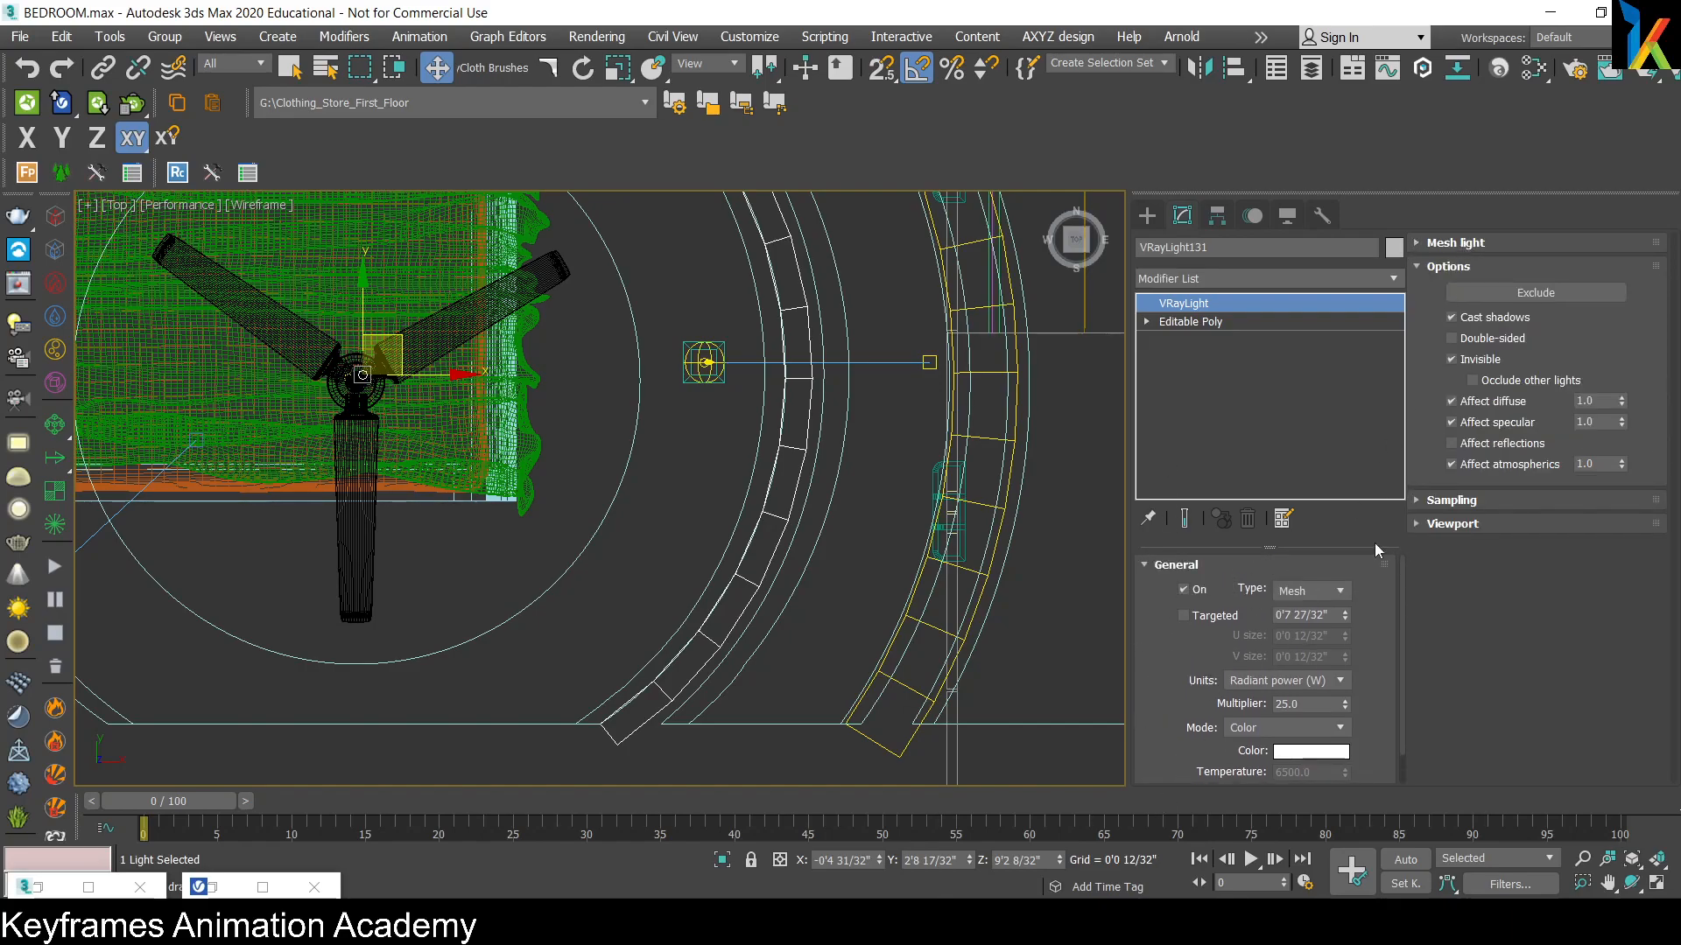
Step: Select the outer curved ceiling mesh light and toggle its Invisible option off and on again
click(1013, 441)
click(1456, 360)
click(1459, 360)
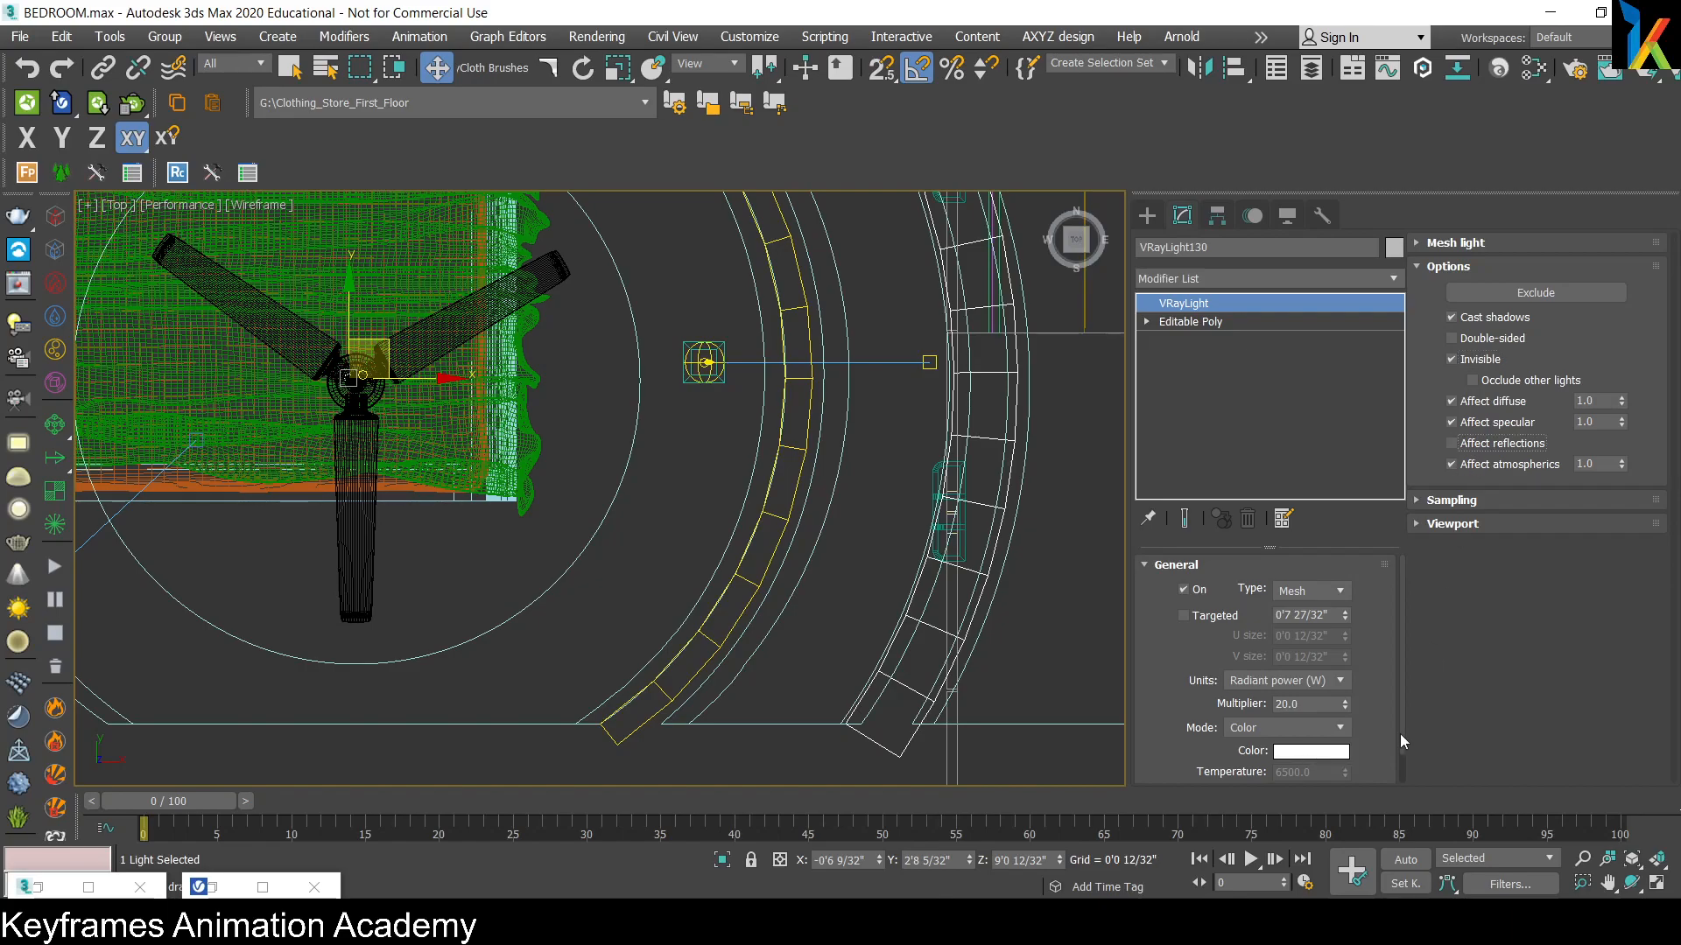
Step: Switch back to the bedroom camera view and start a new test render in the V-Ray Frame Buffer
click(1147, 215)
right_click(824, 487)
click(859, 498)
key(c)
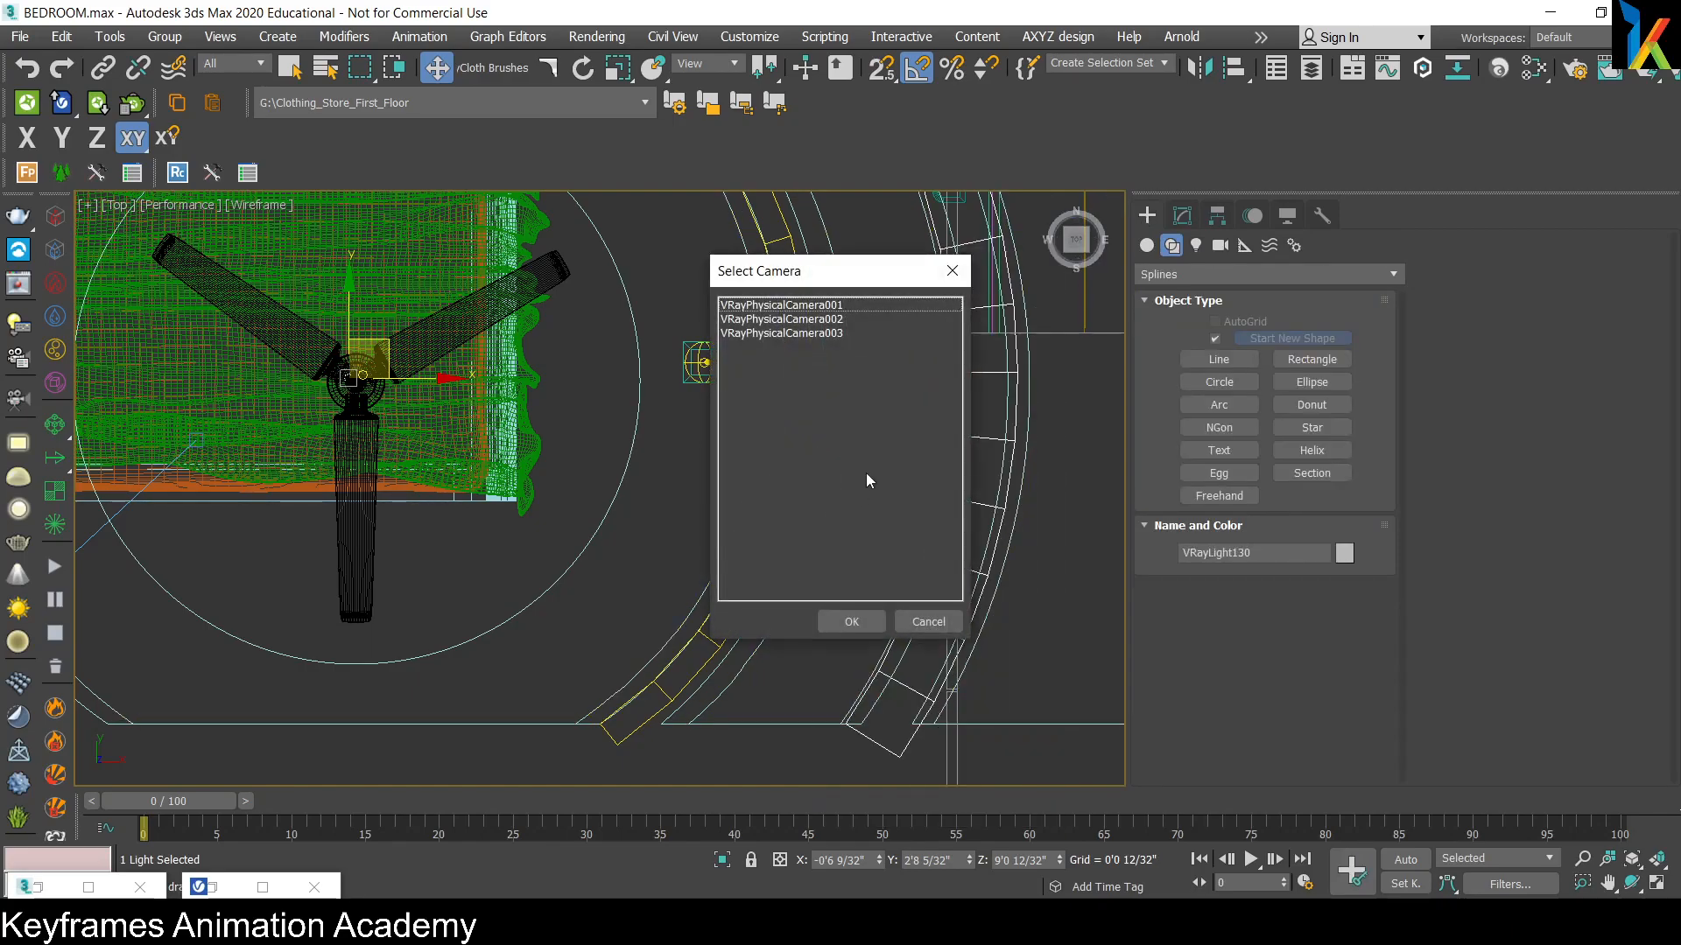
double_click(832, 319)
click(18, 282)
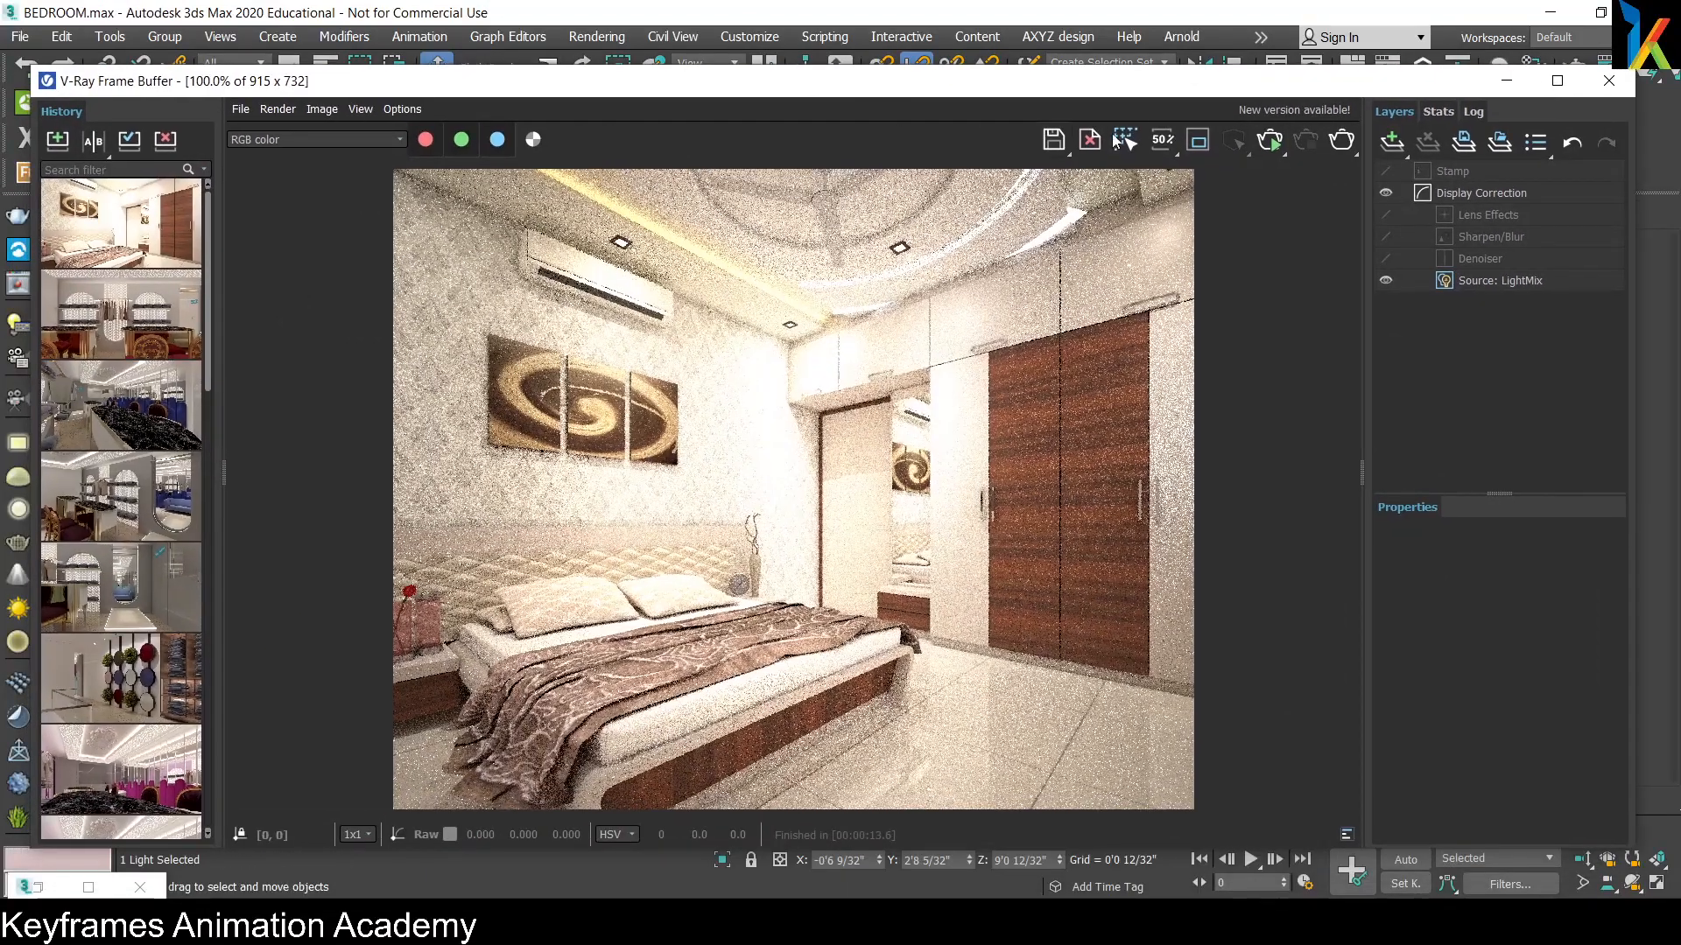
click(1270, 141)
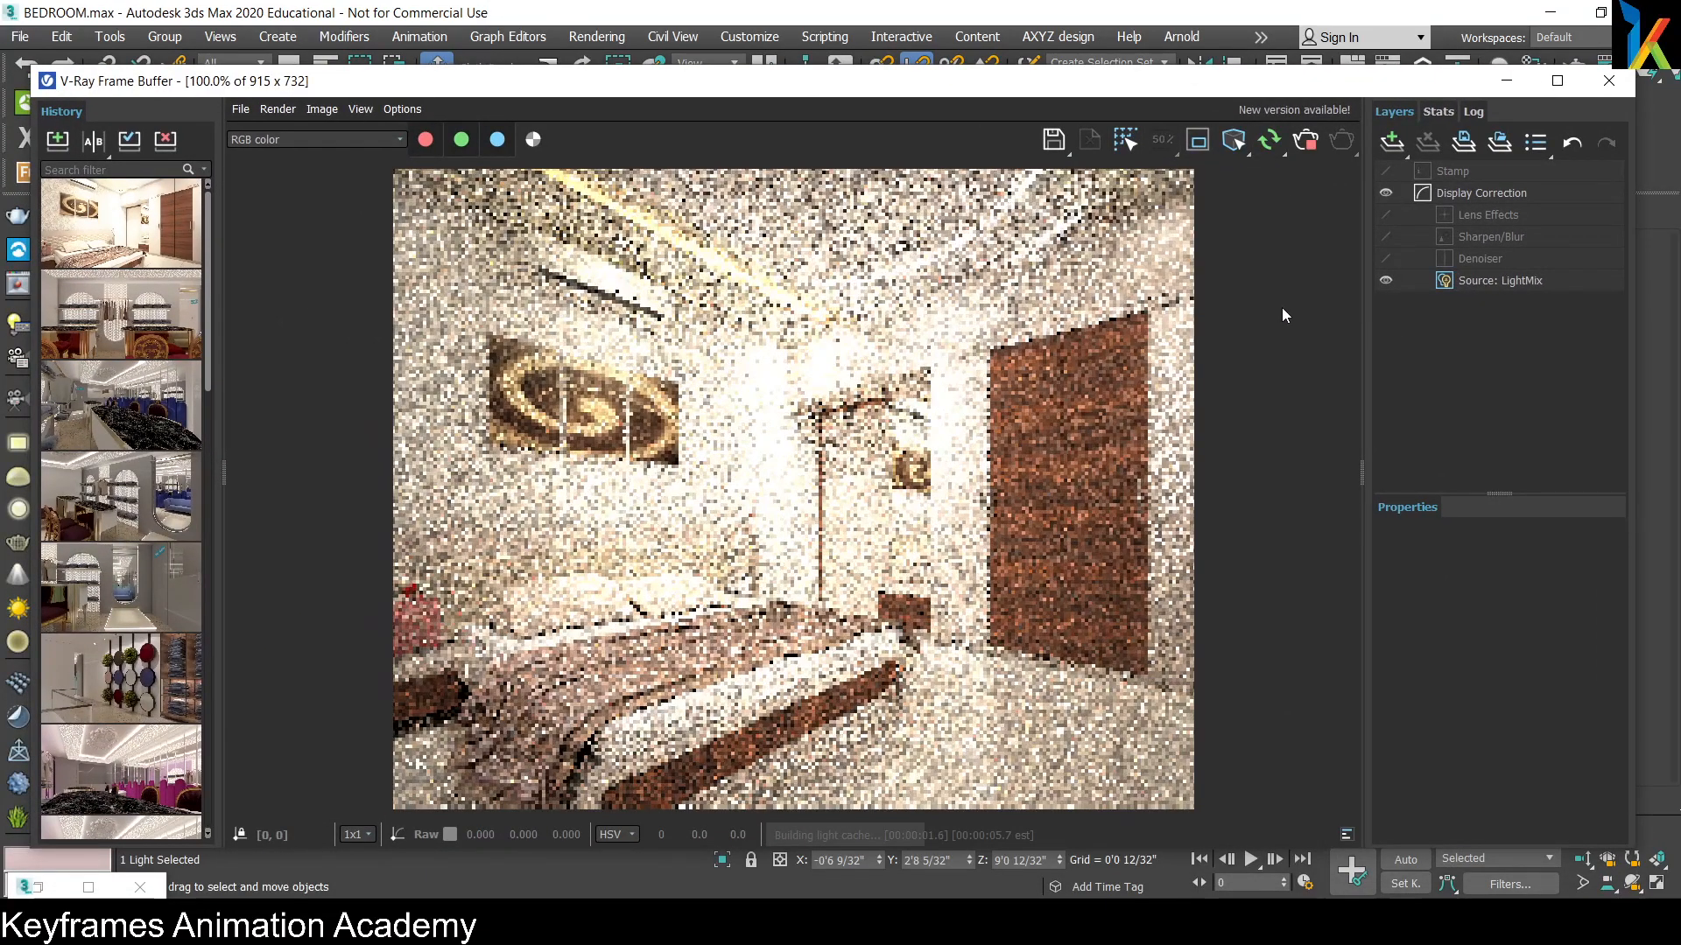
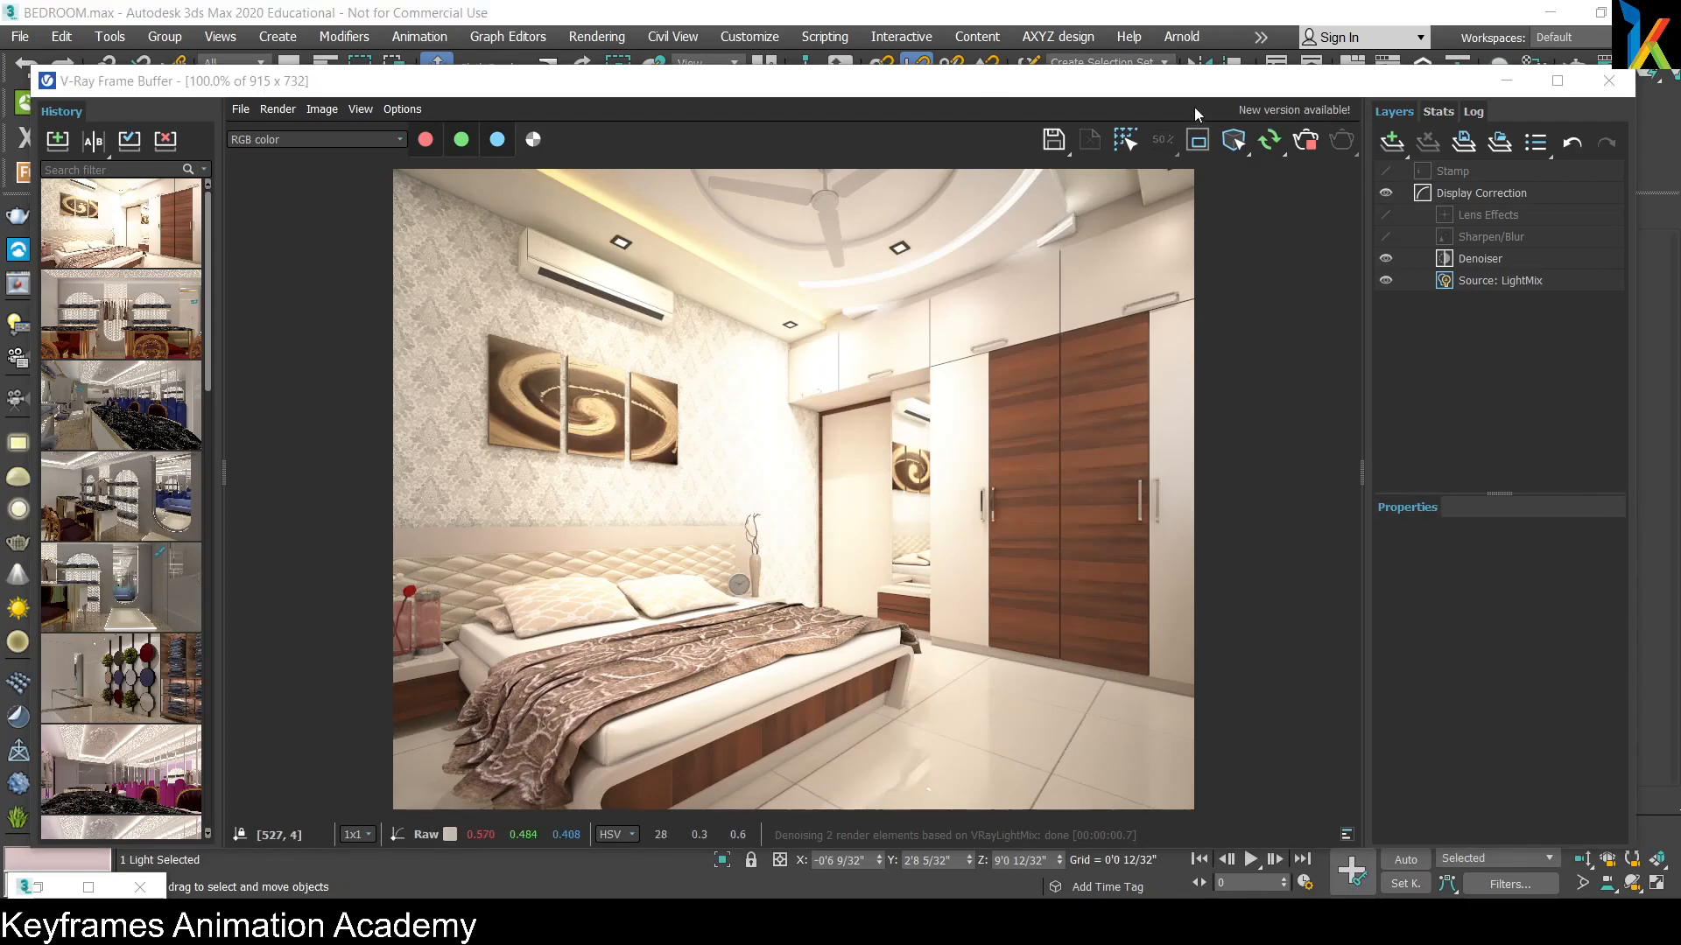
Step: Add an Exposure correction layer to the render, set its exposure to -0.459 and lower the highlight burn
drag(1185, 89, 1146, 47)
click(1354, 99)
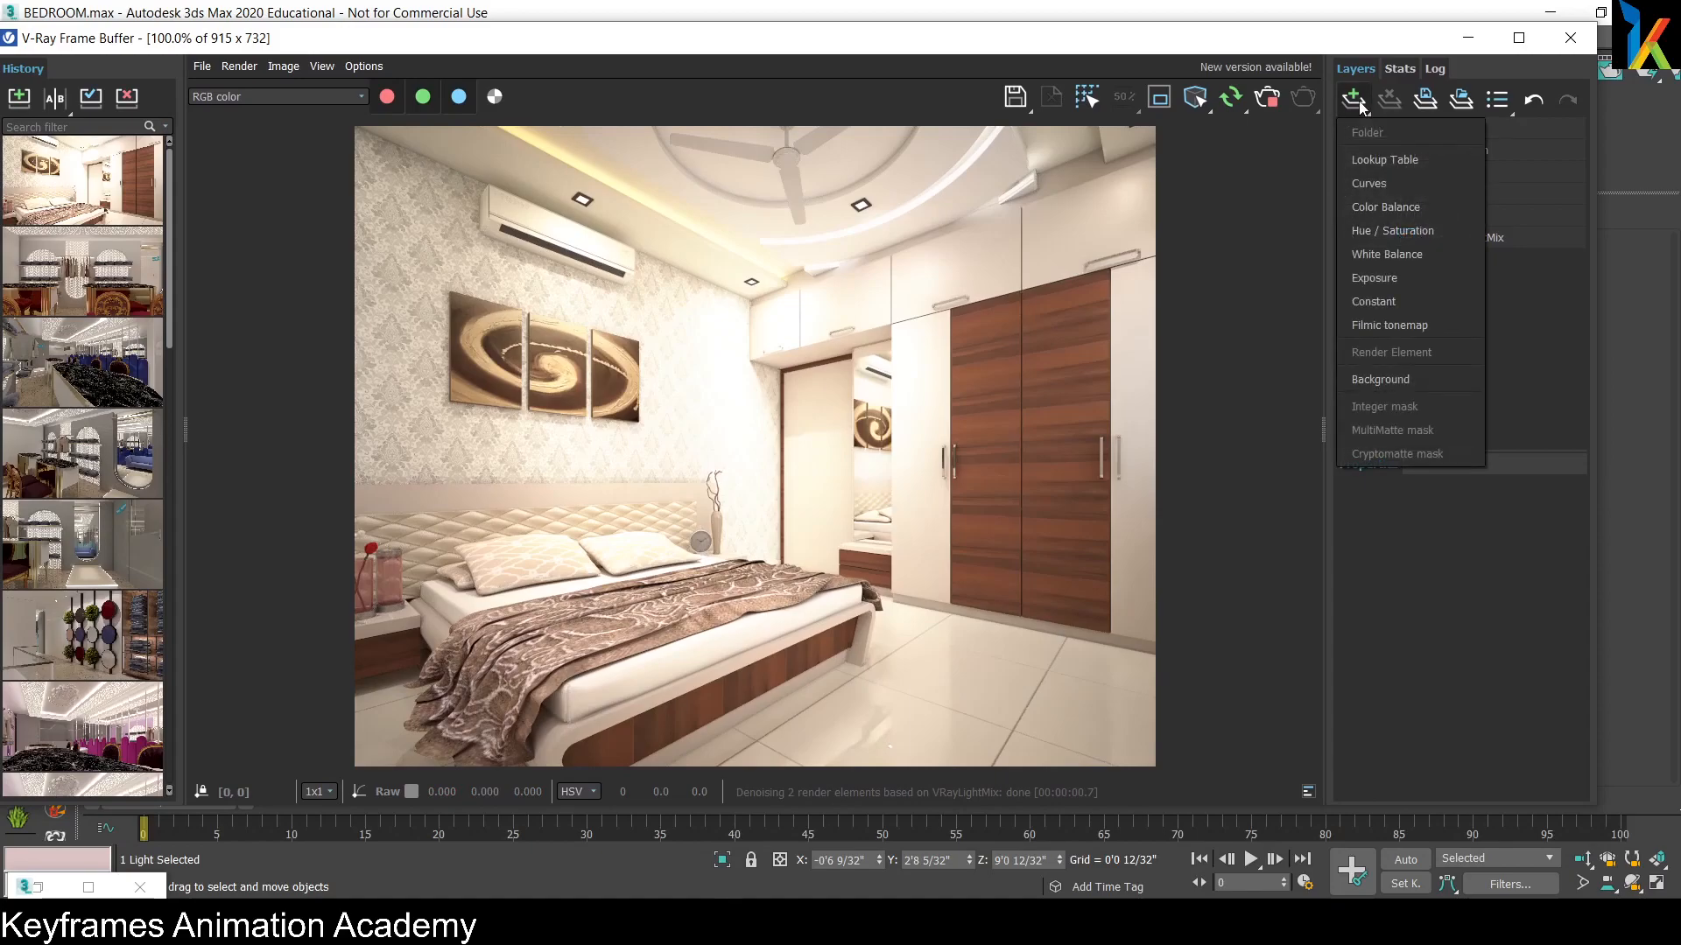
click(1382, 277)
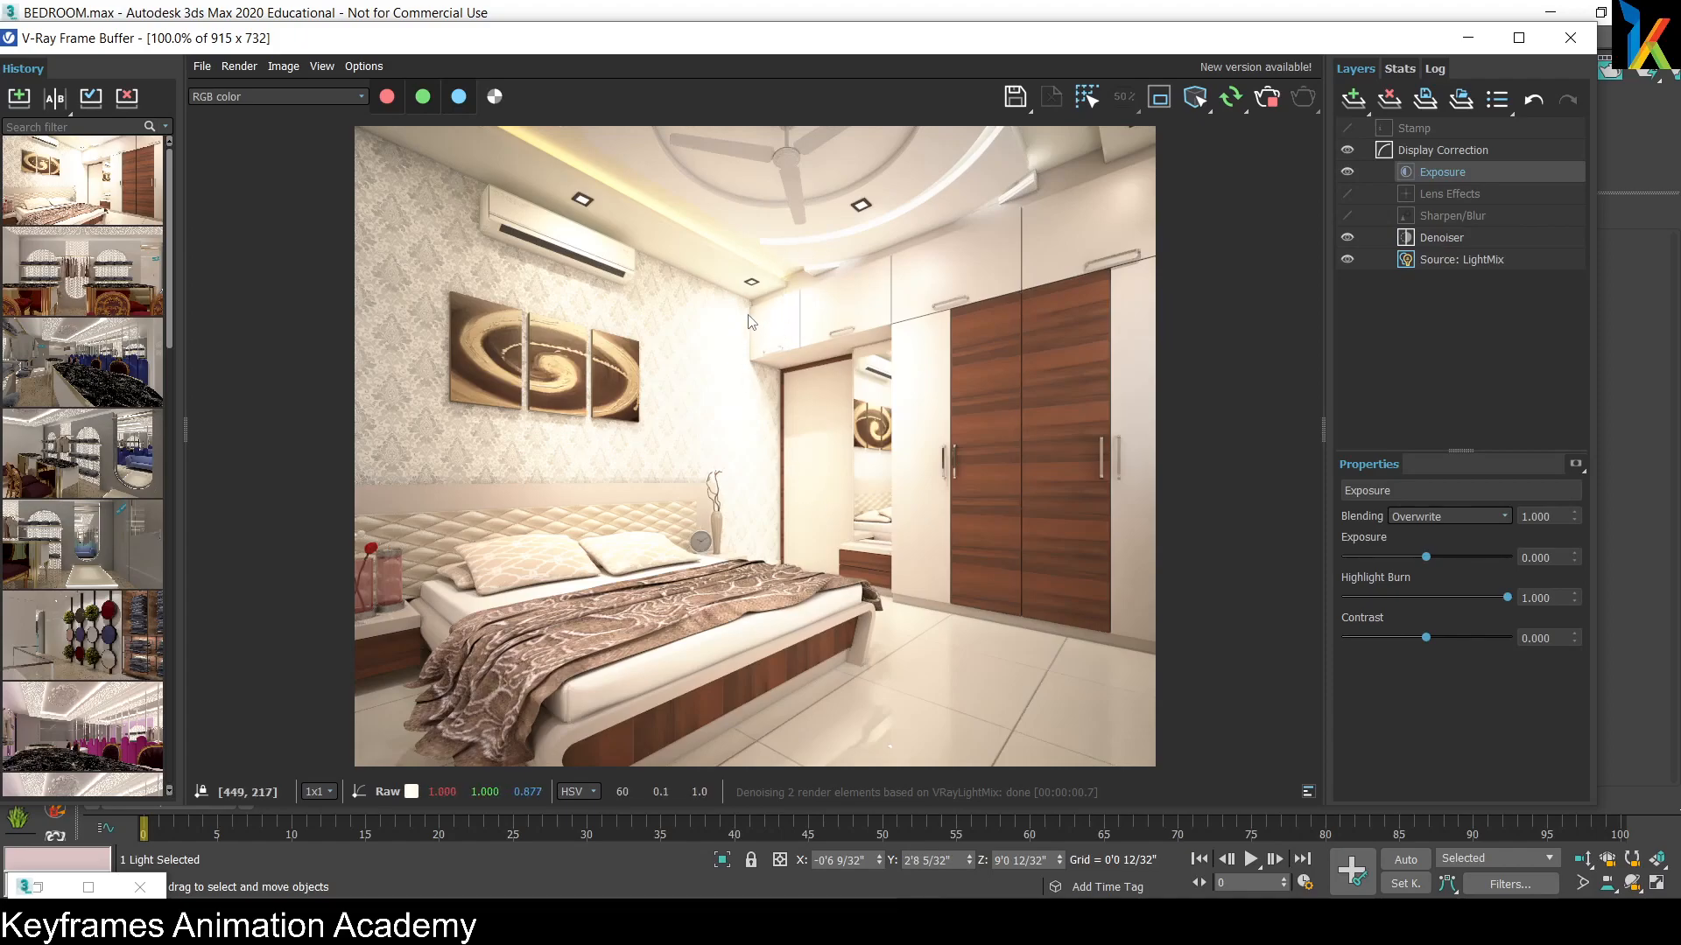
mouse_move(1506, 597)
mouse_down()
mouse_move(1429, 597)
mouse_move(1509, 599)
mouse_up()
drag(1430, 558, 1419, 558)
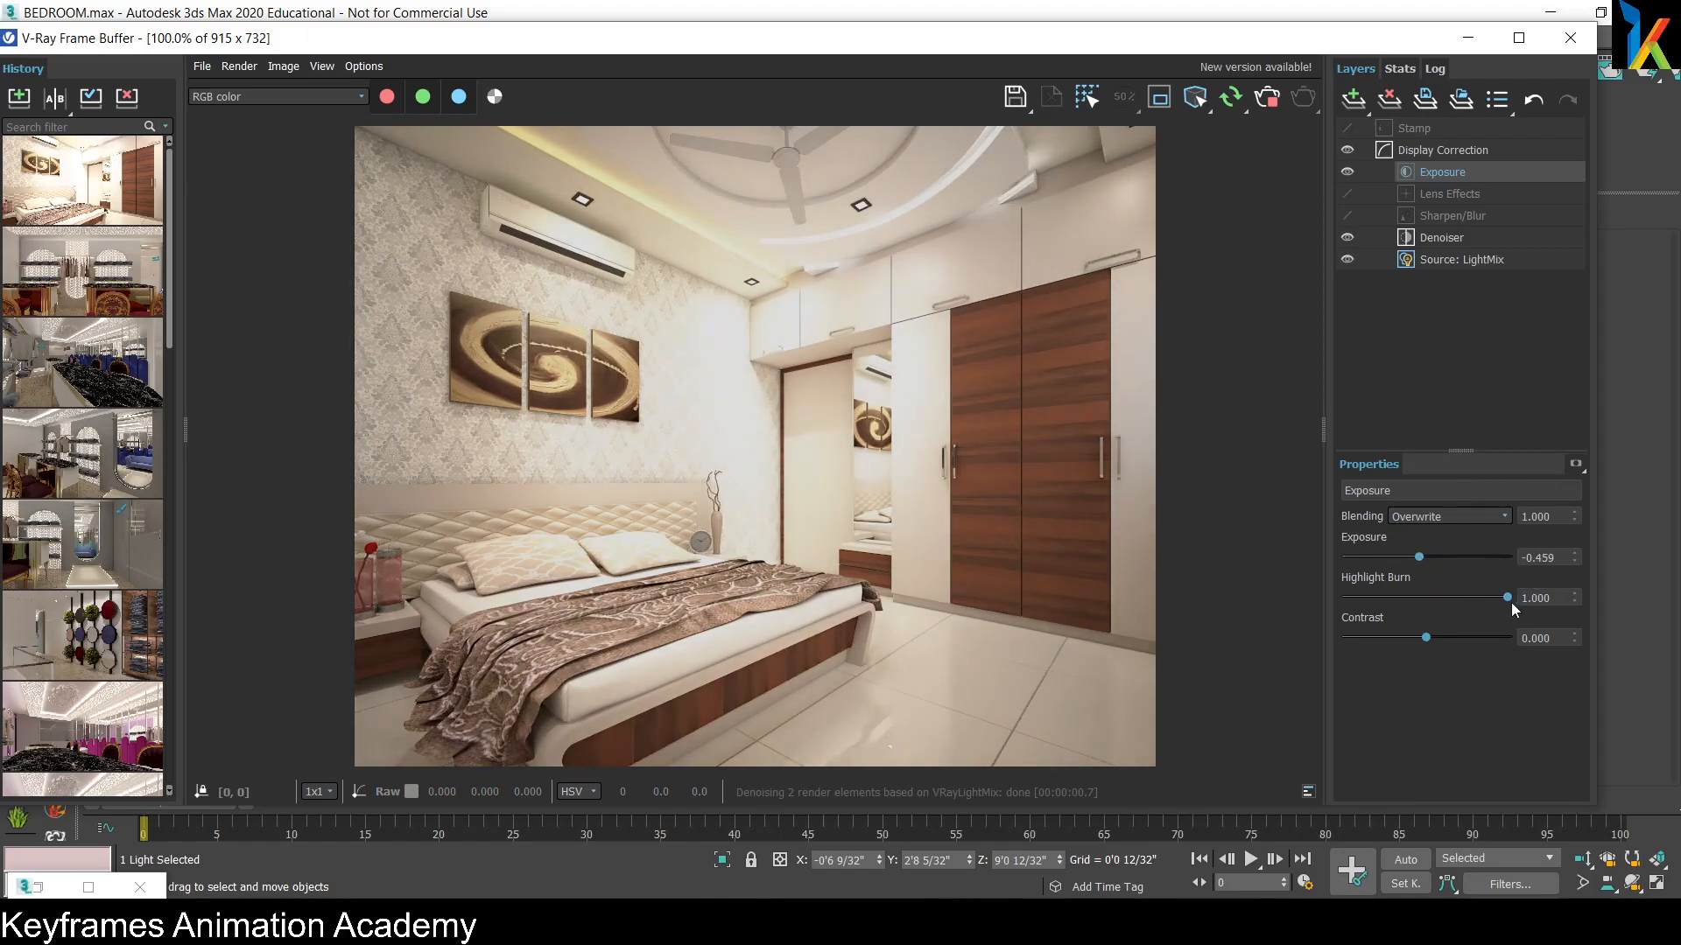
mouse_move(1512, 603)
mouse_down()
mouse_move(1397, 589)
mouse_move(1432, 558)
mouse_move(1412, 596)
mouse_move(1441, 635)
mouse_up()
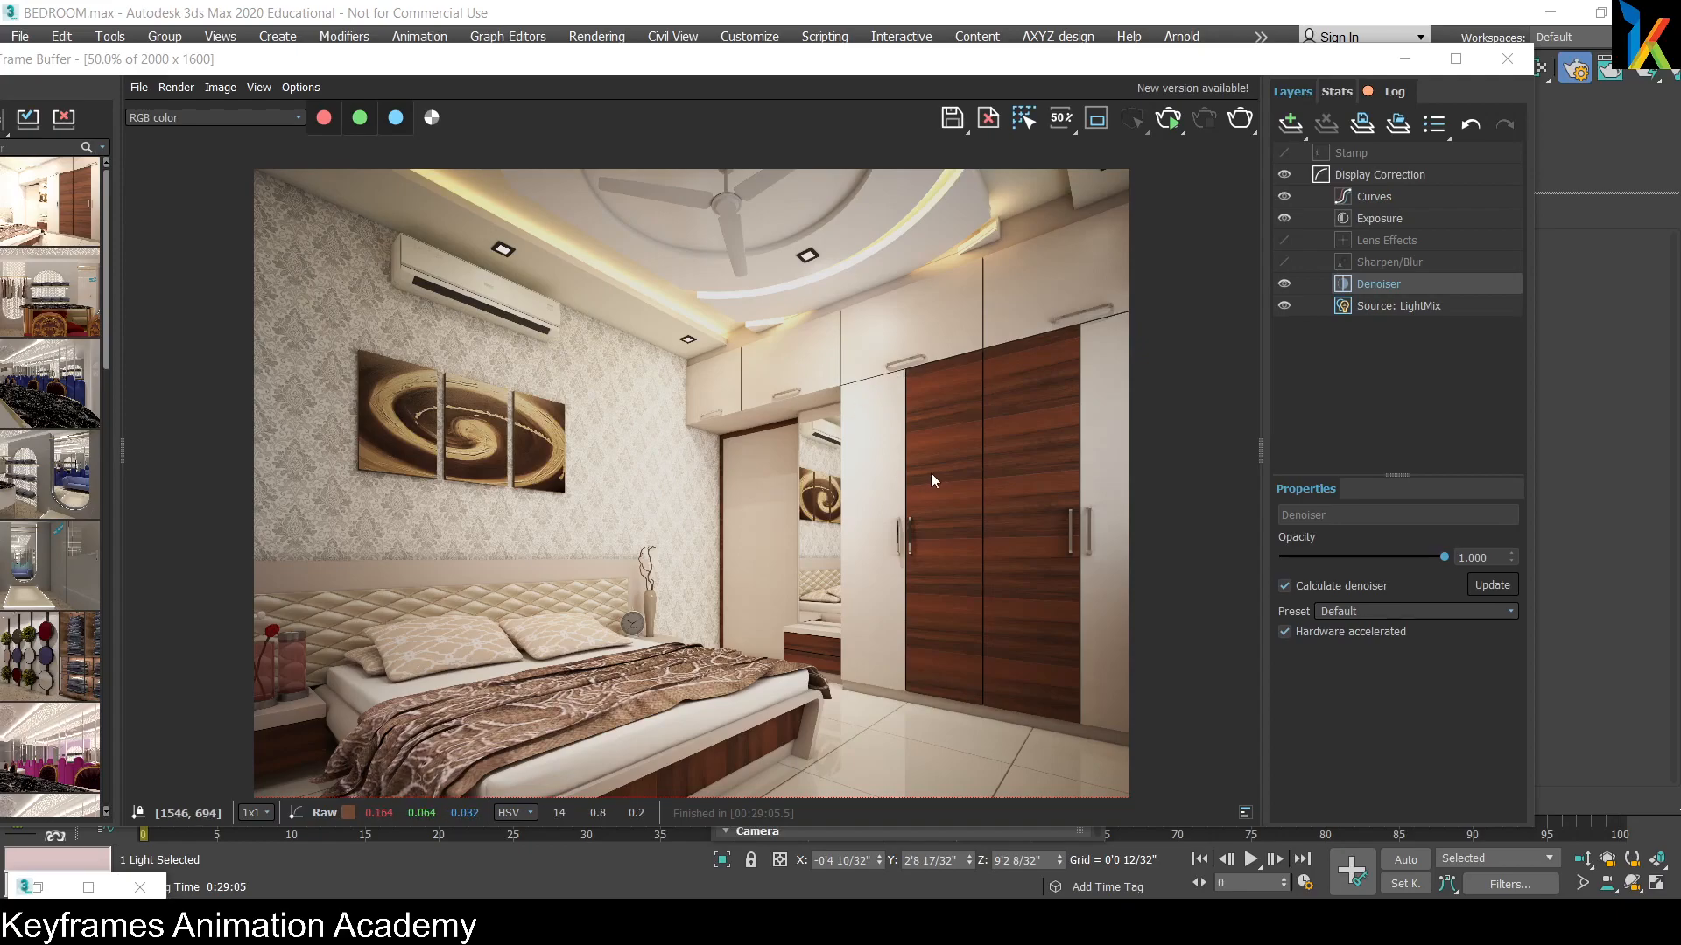
Step: Bring up Render Setup over the final bedroom render and review the output size and image sampler settings
drag(1013, 66, 1007, 170)
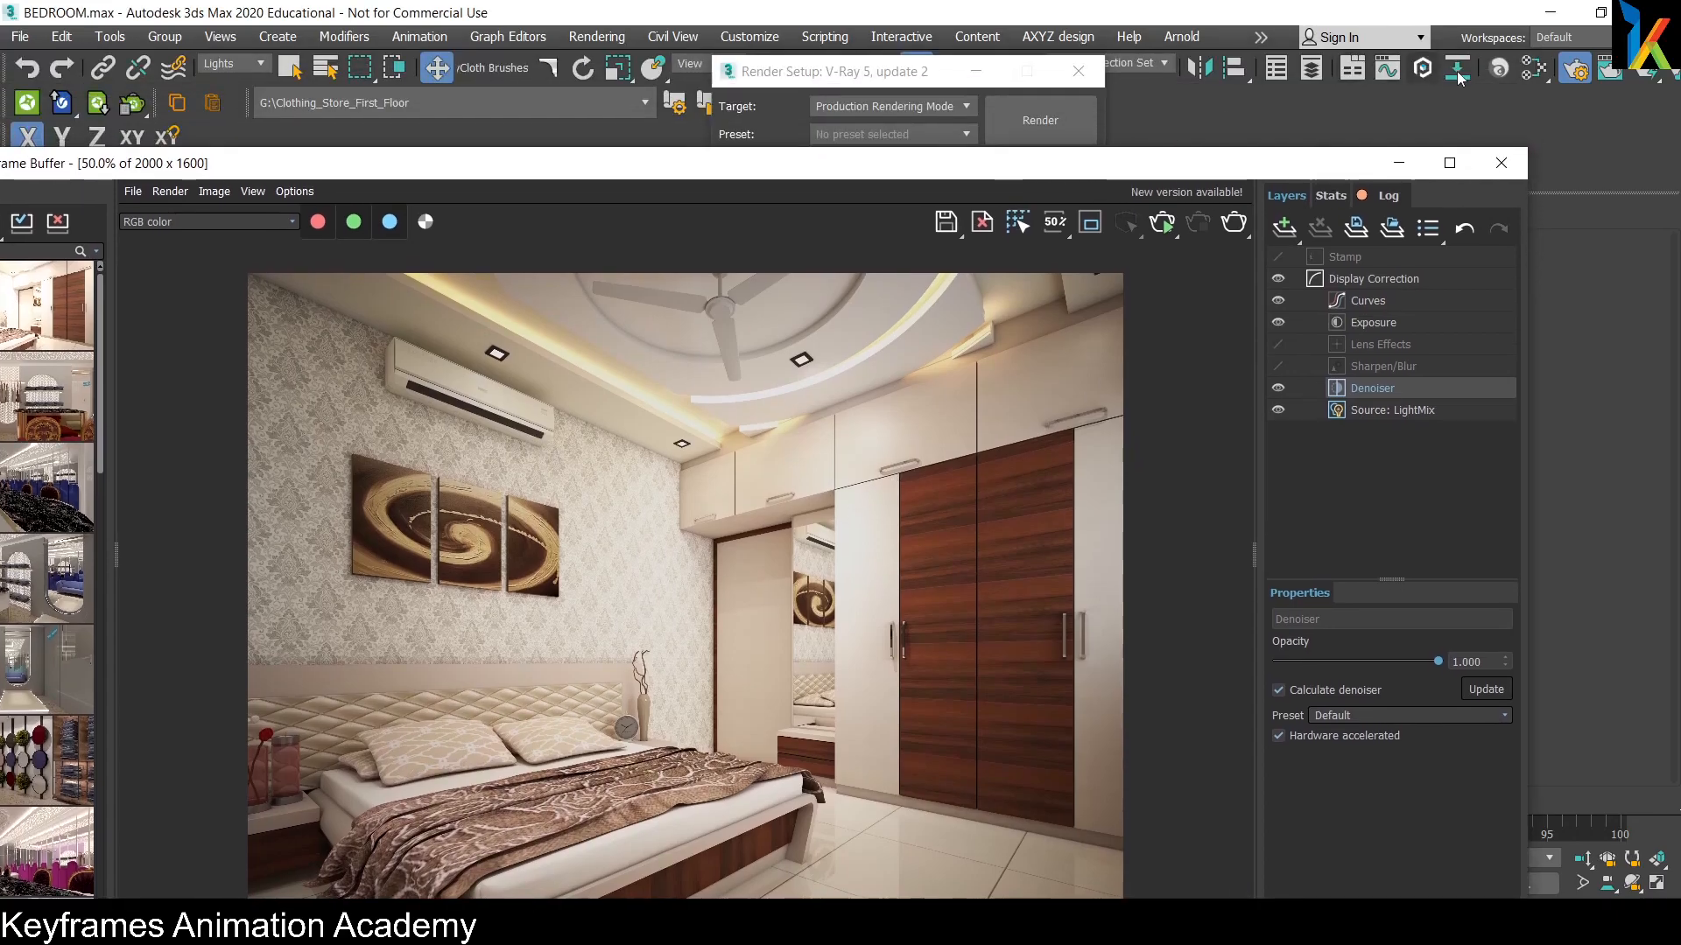
click(873, 69)
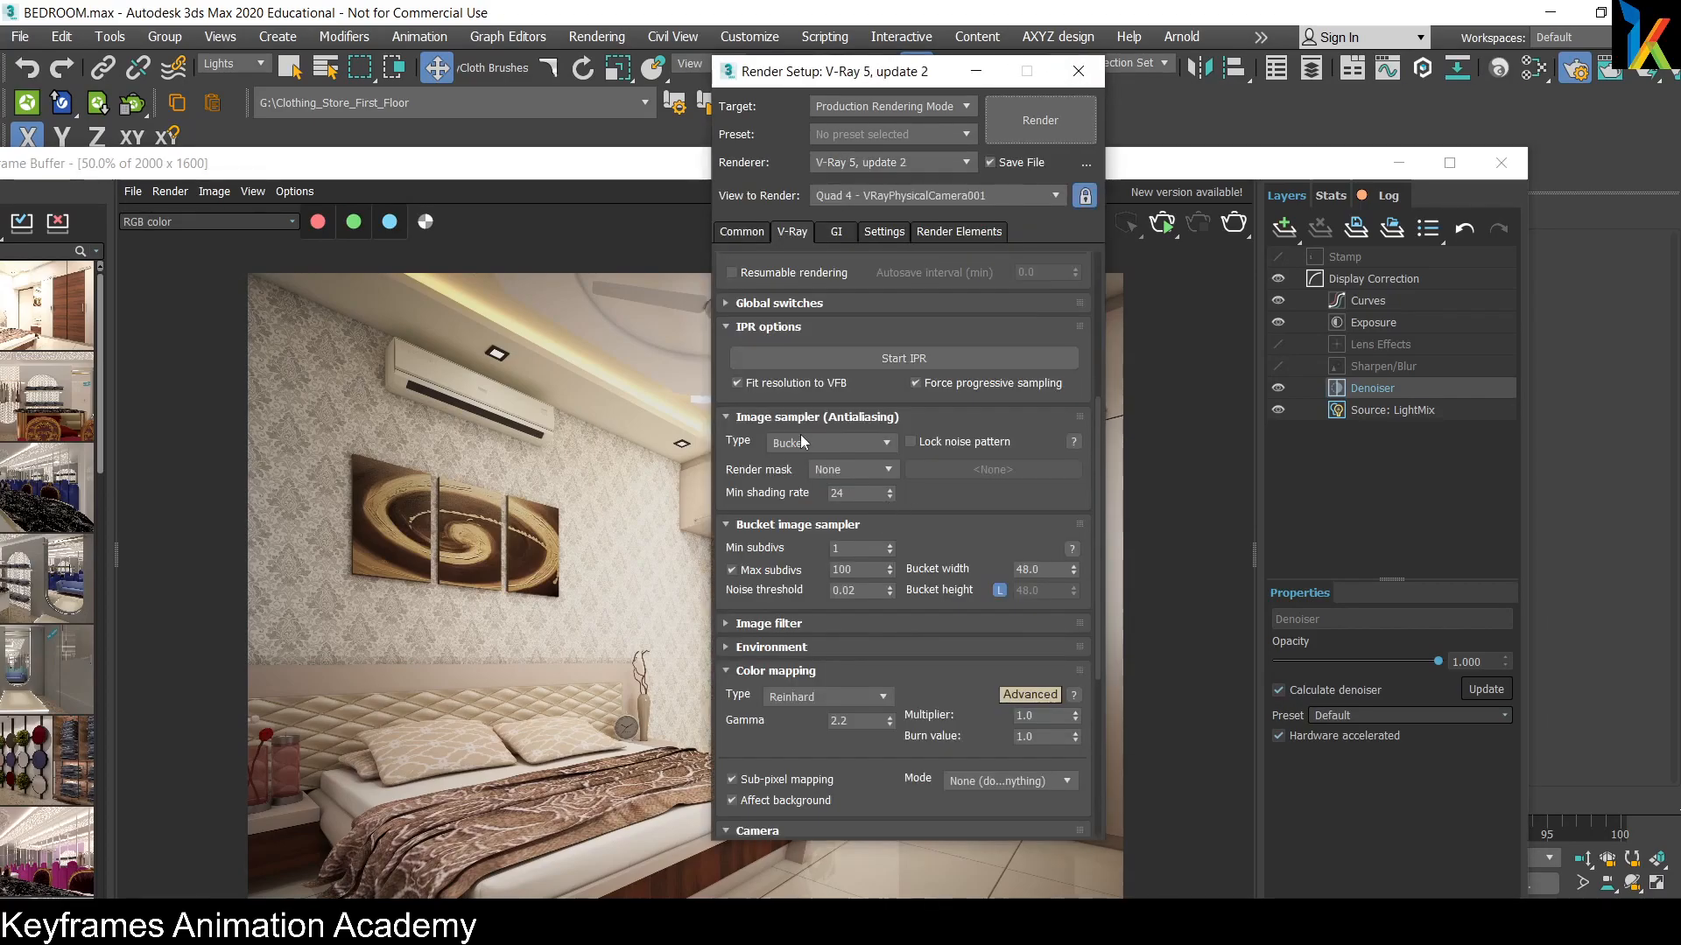
click(739, 232)
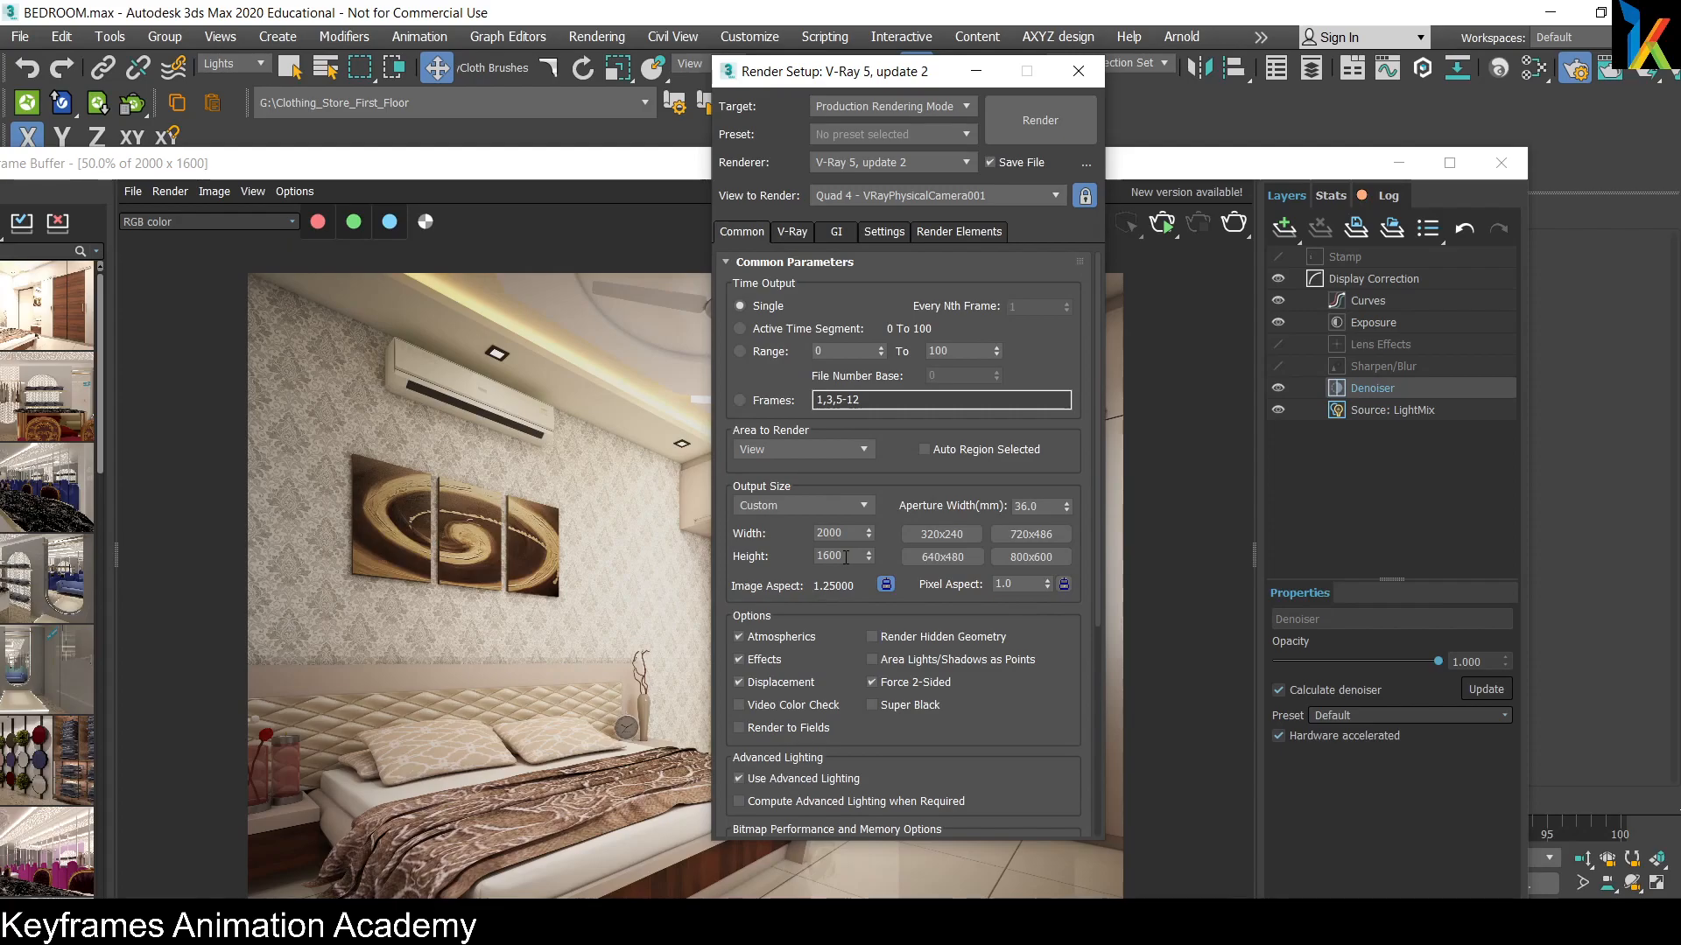
click(792, 233)
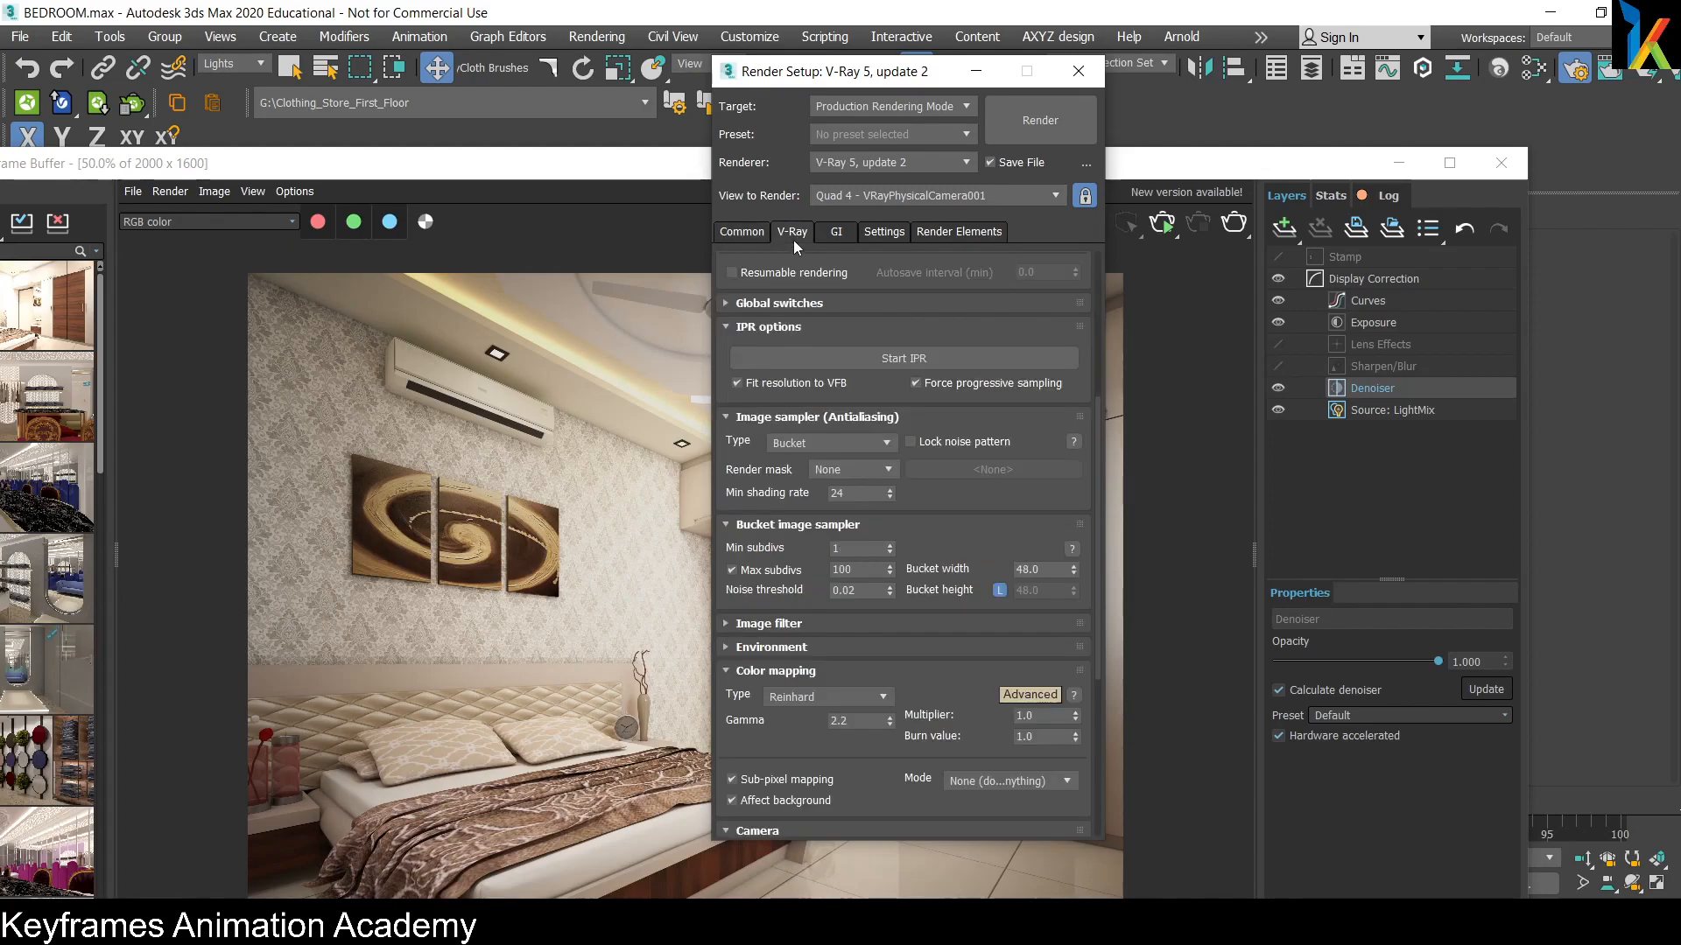
Step: Try a max subdivs value of 4 in the bucket image sampler and restore it to 100
double_click(858, 570)
text(4)
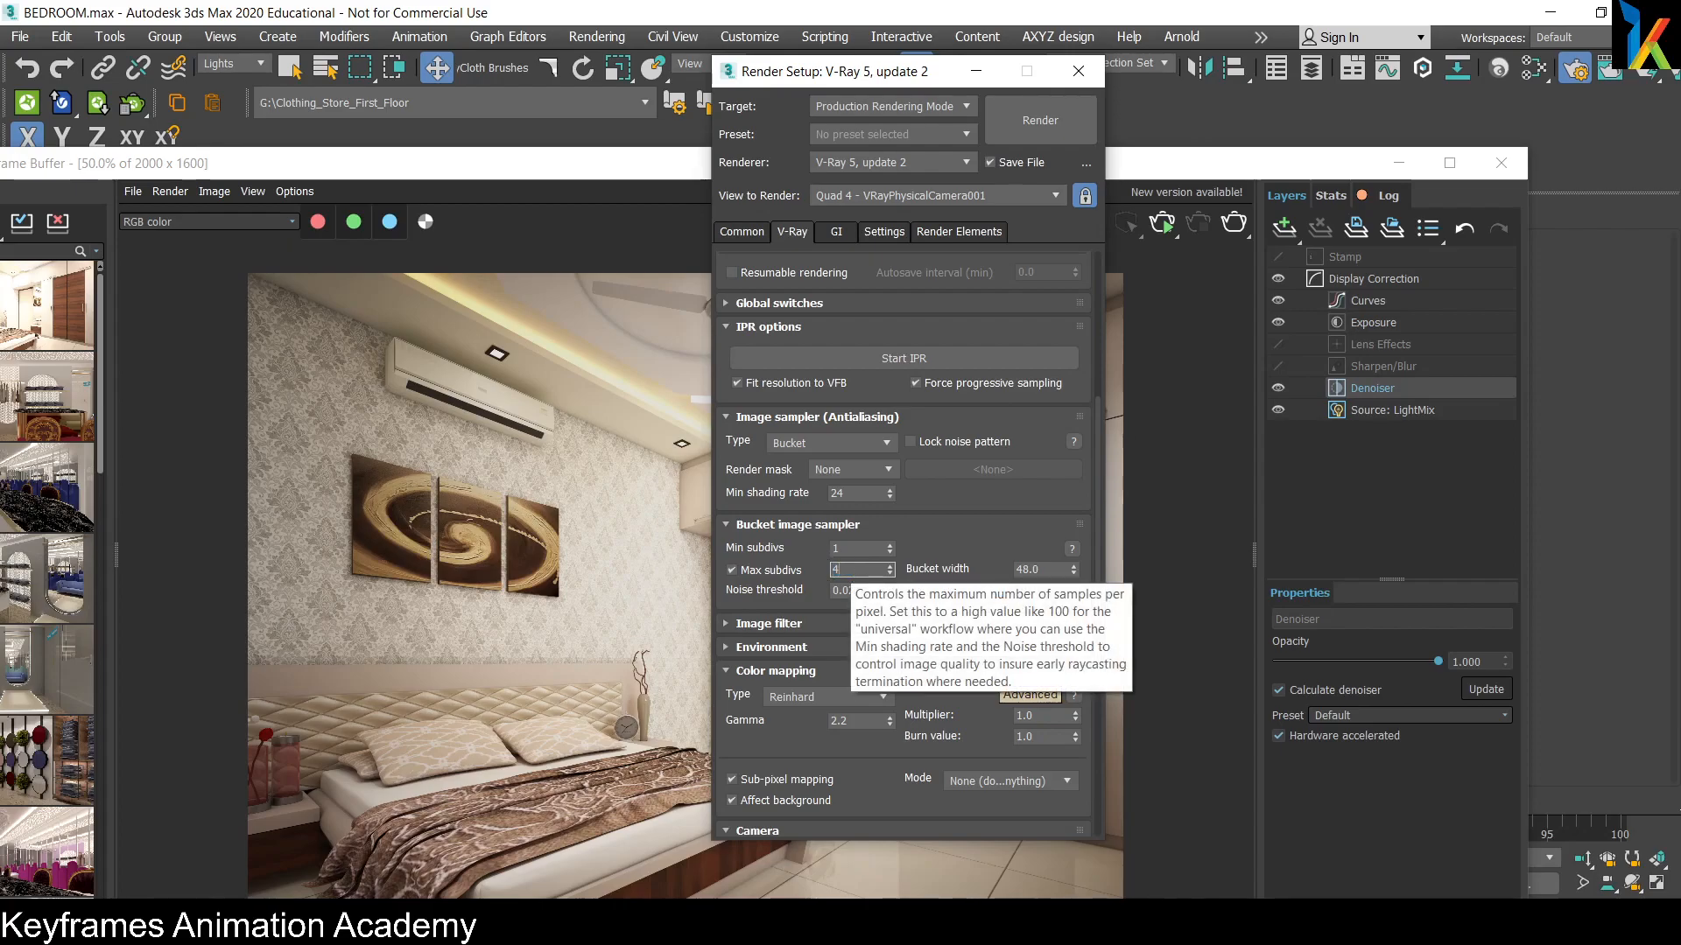
key(Tab)
click(851, 573)
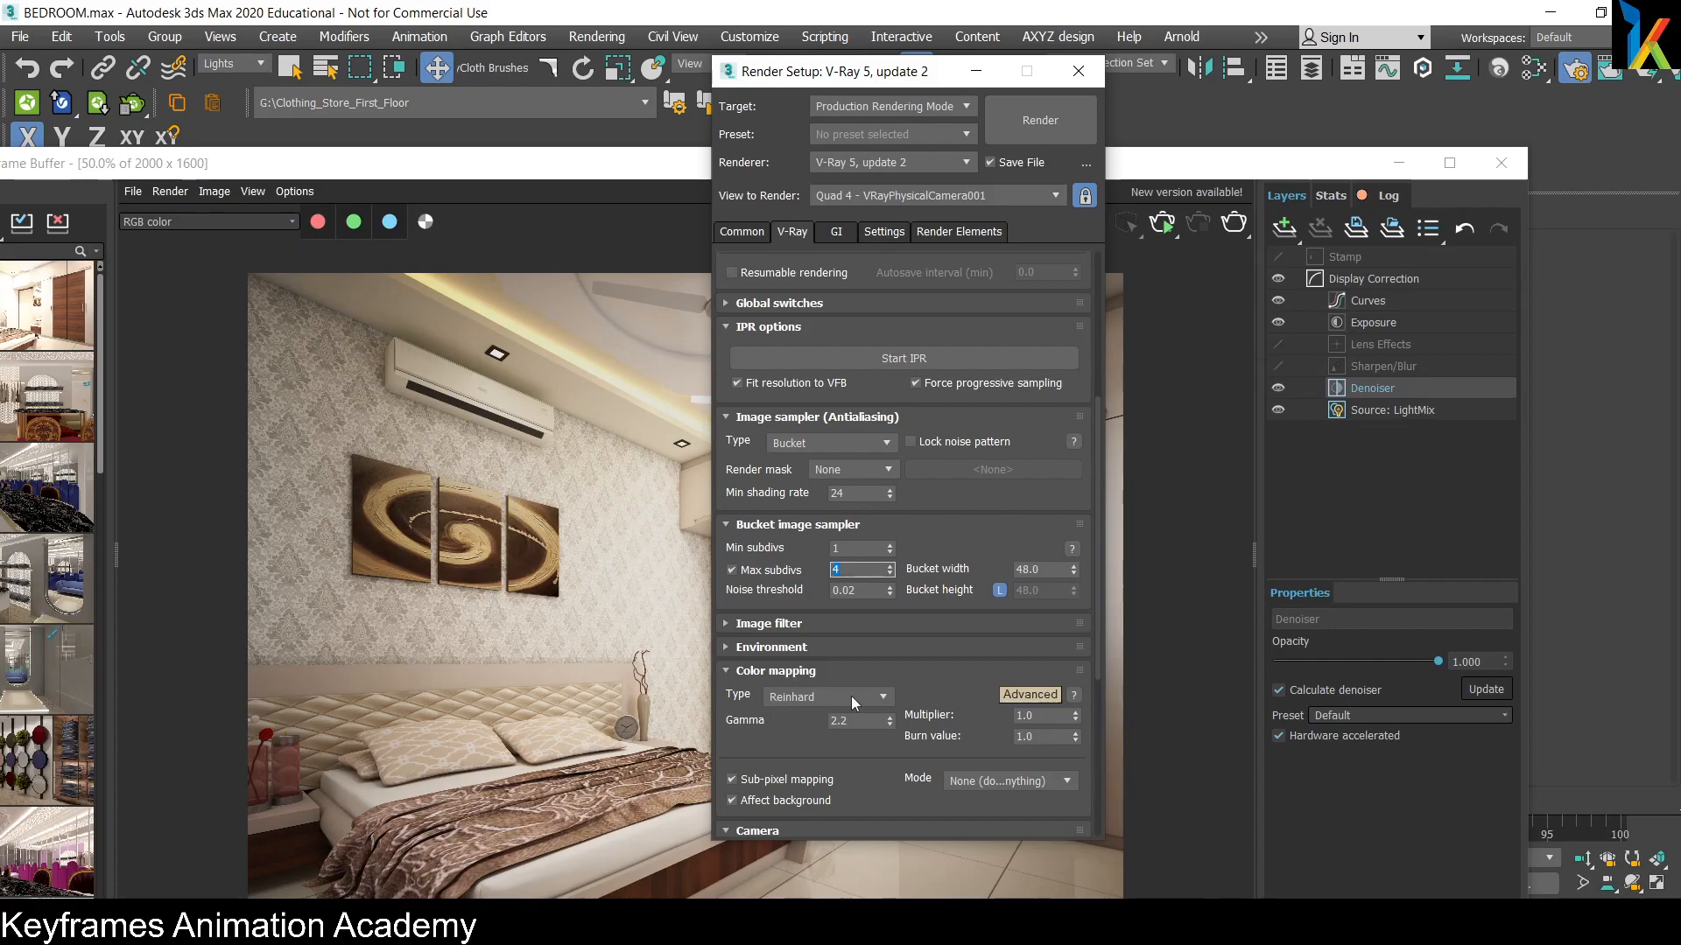
mouse_move(855, 570)
text(100)
Step: Inspect the wardrobe, ceiling, wall and bed in the final render at 100% zoom, then return to the full image
drag(848, 74, 1145, 95)
click(678, 171)
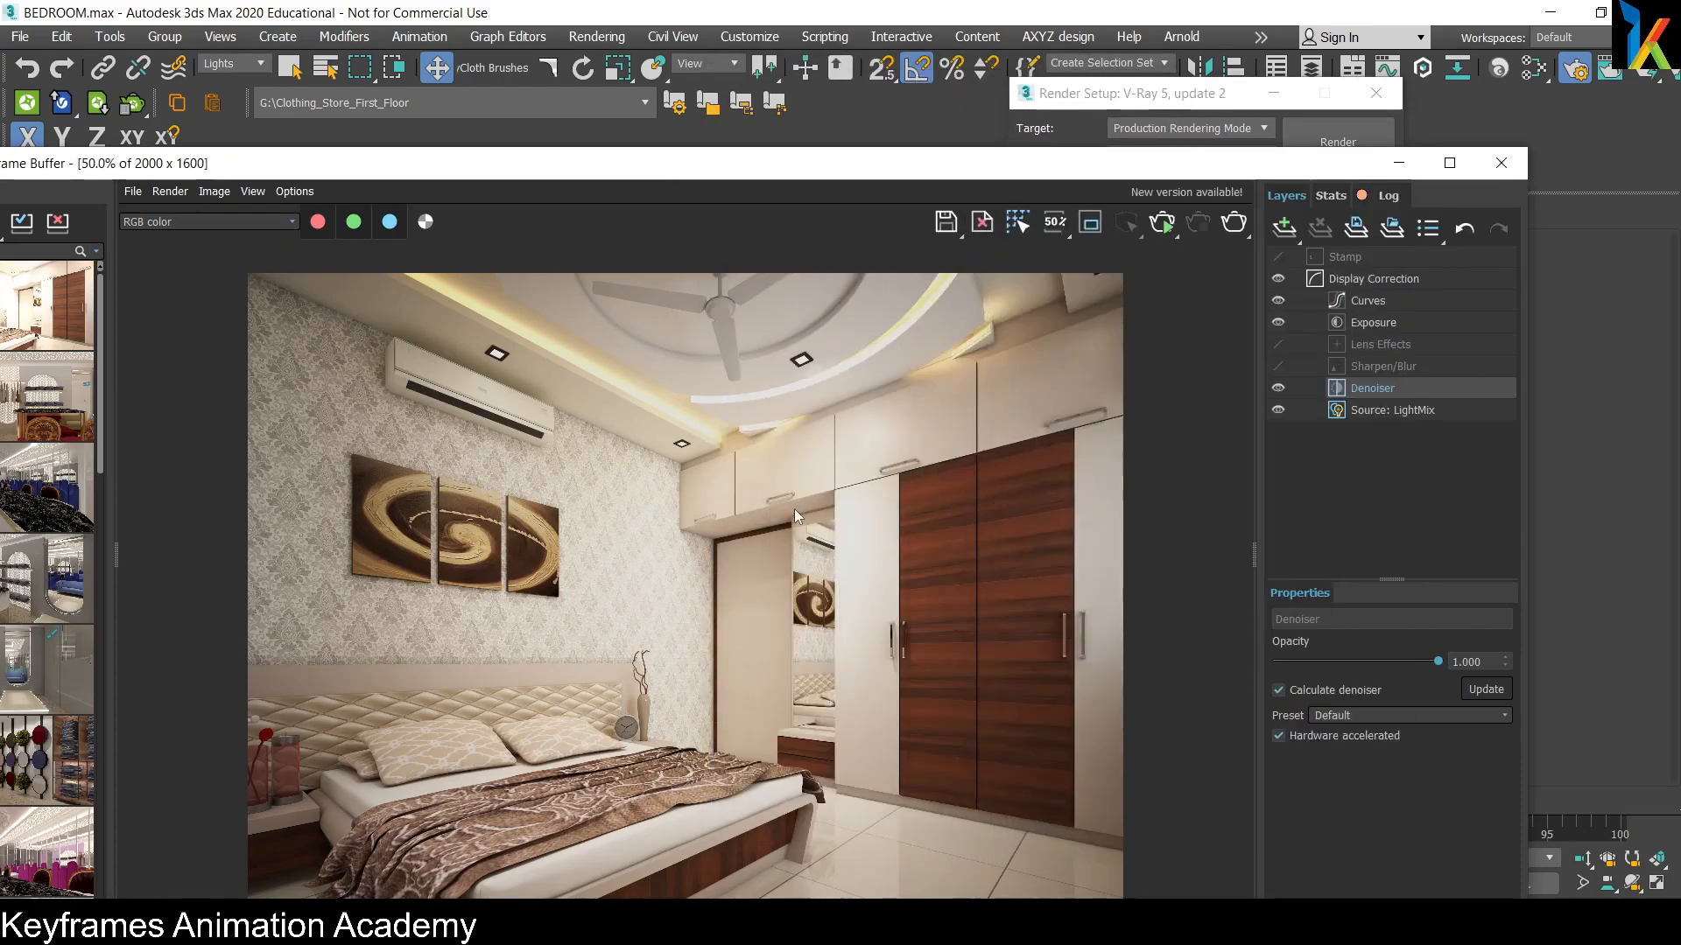
double_click(773, 529)
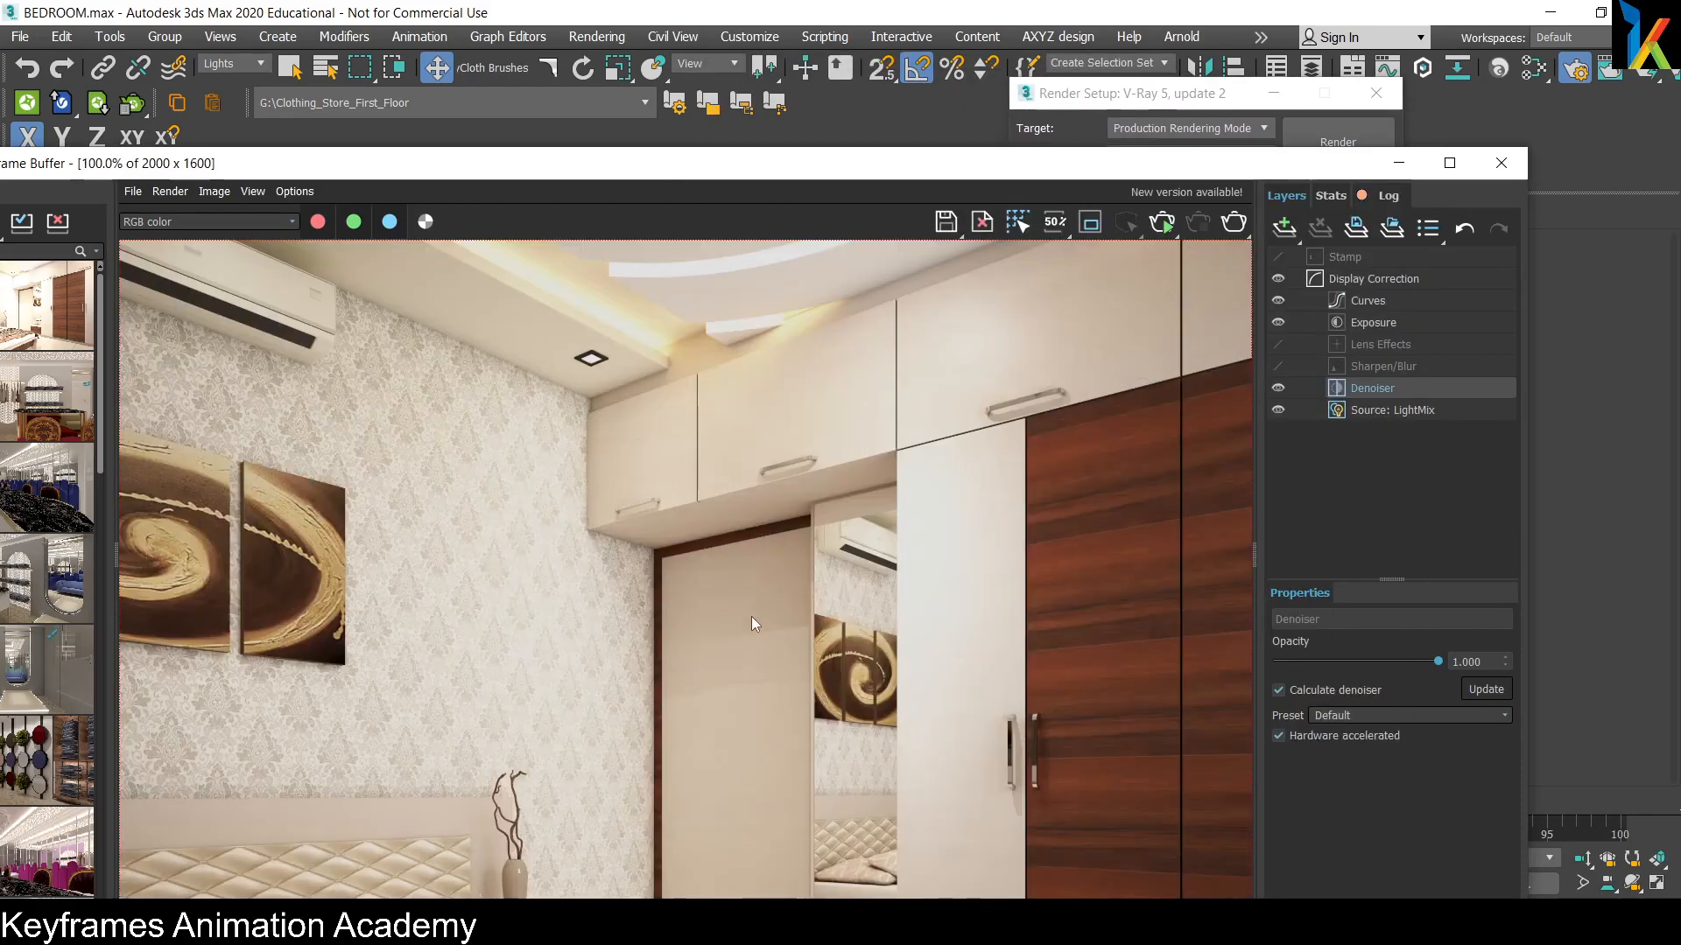
click(260, 197)
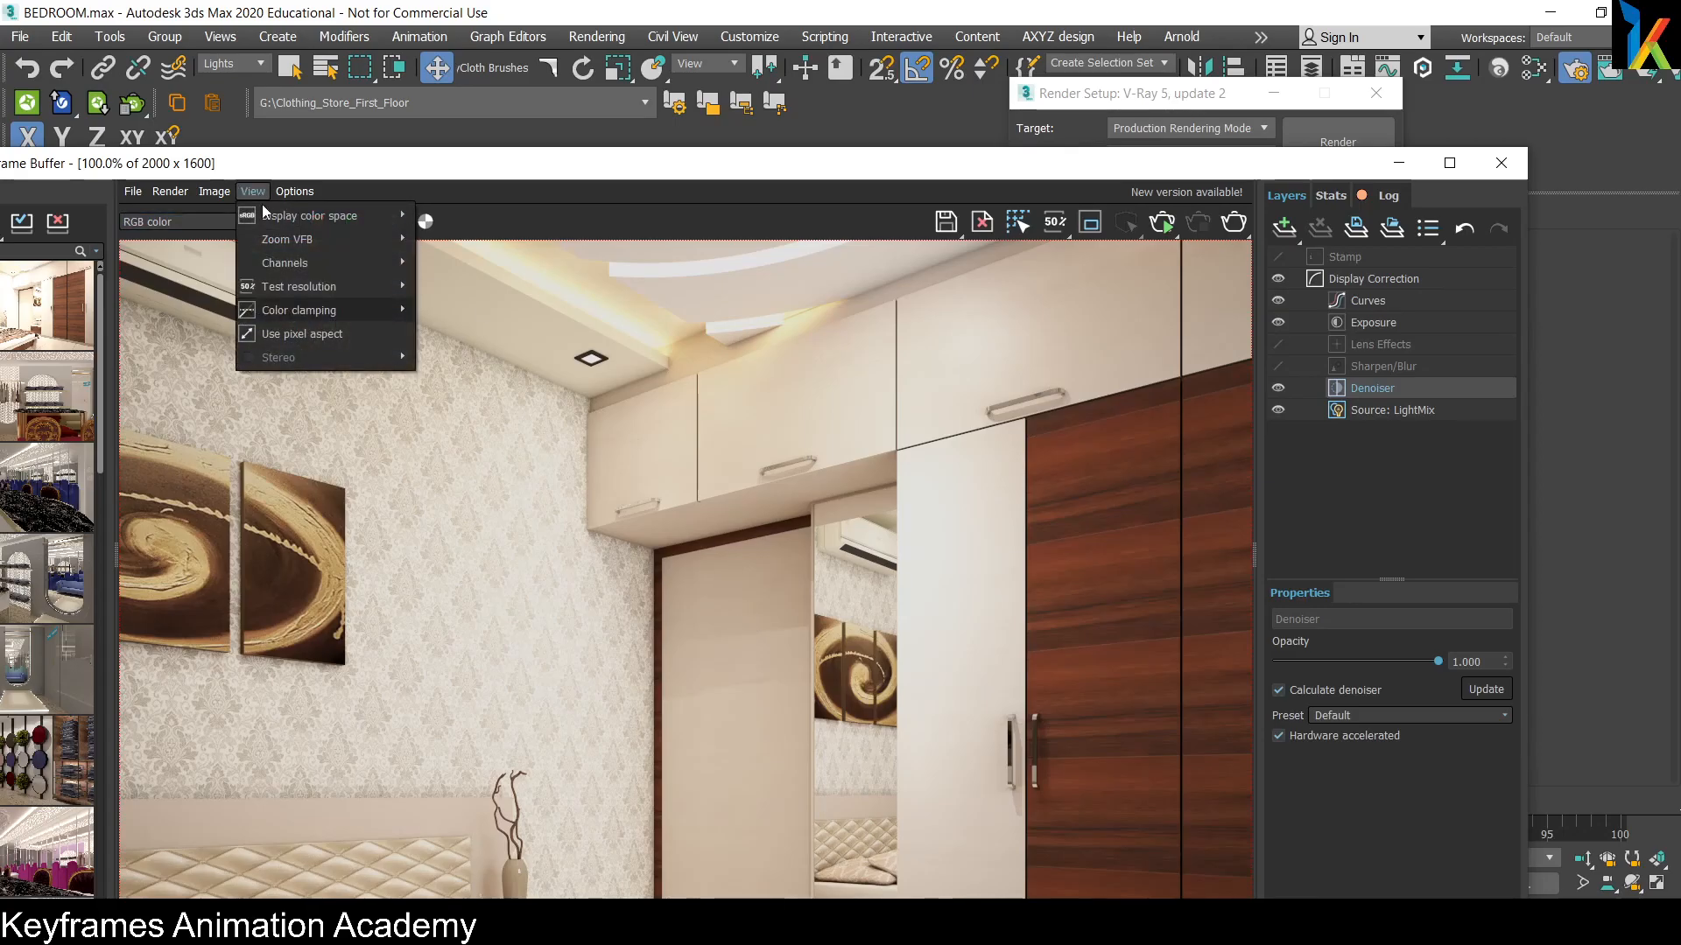
mouse_move(308, 251)
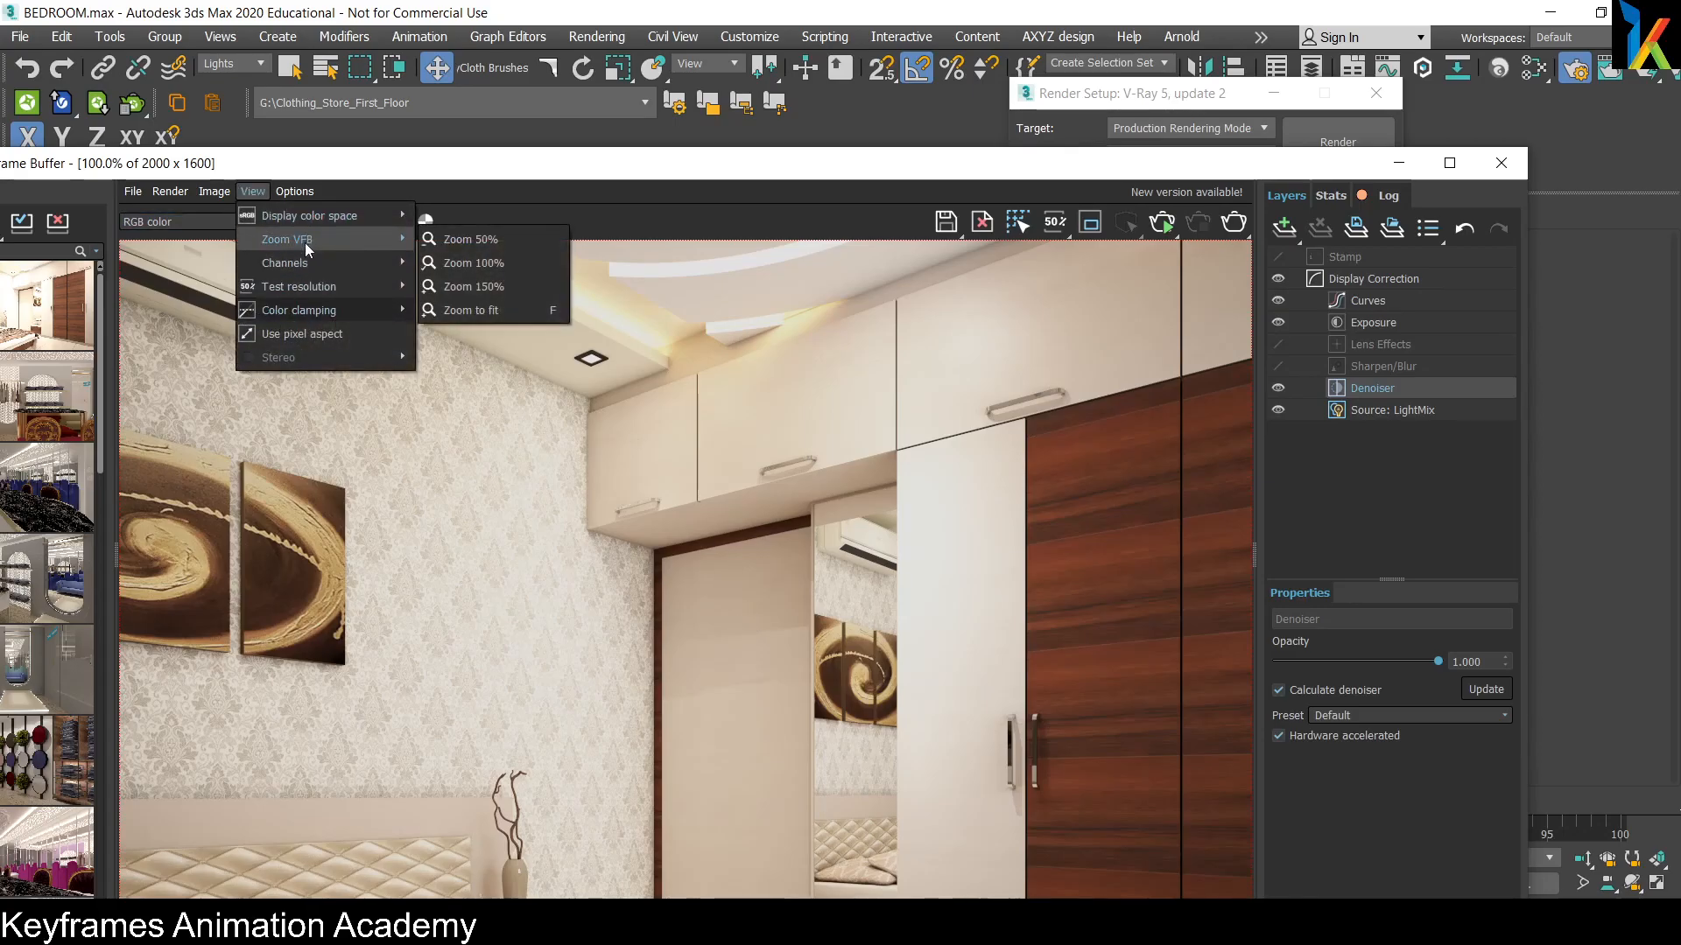
click(506, 262)
middle_drag(968, 745, 795, 401)
middle_drag(722, 659, 891, 513)
middle_drag(735, 545, 814, 704)
middle_drag(795, 531, 741, 676)
middle_drag(793, 285, 738, 503)
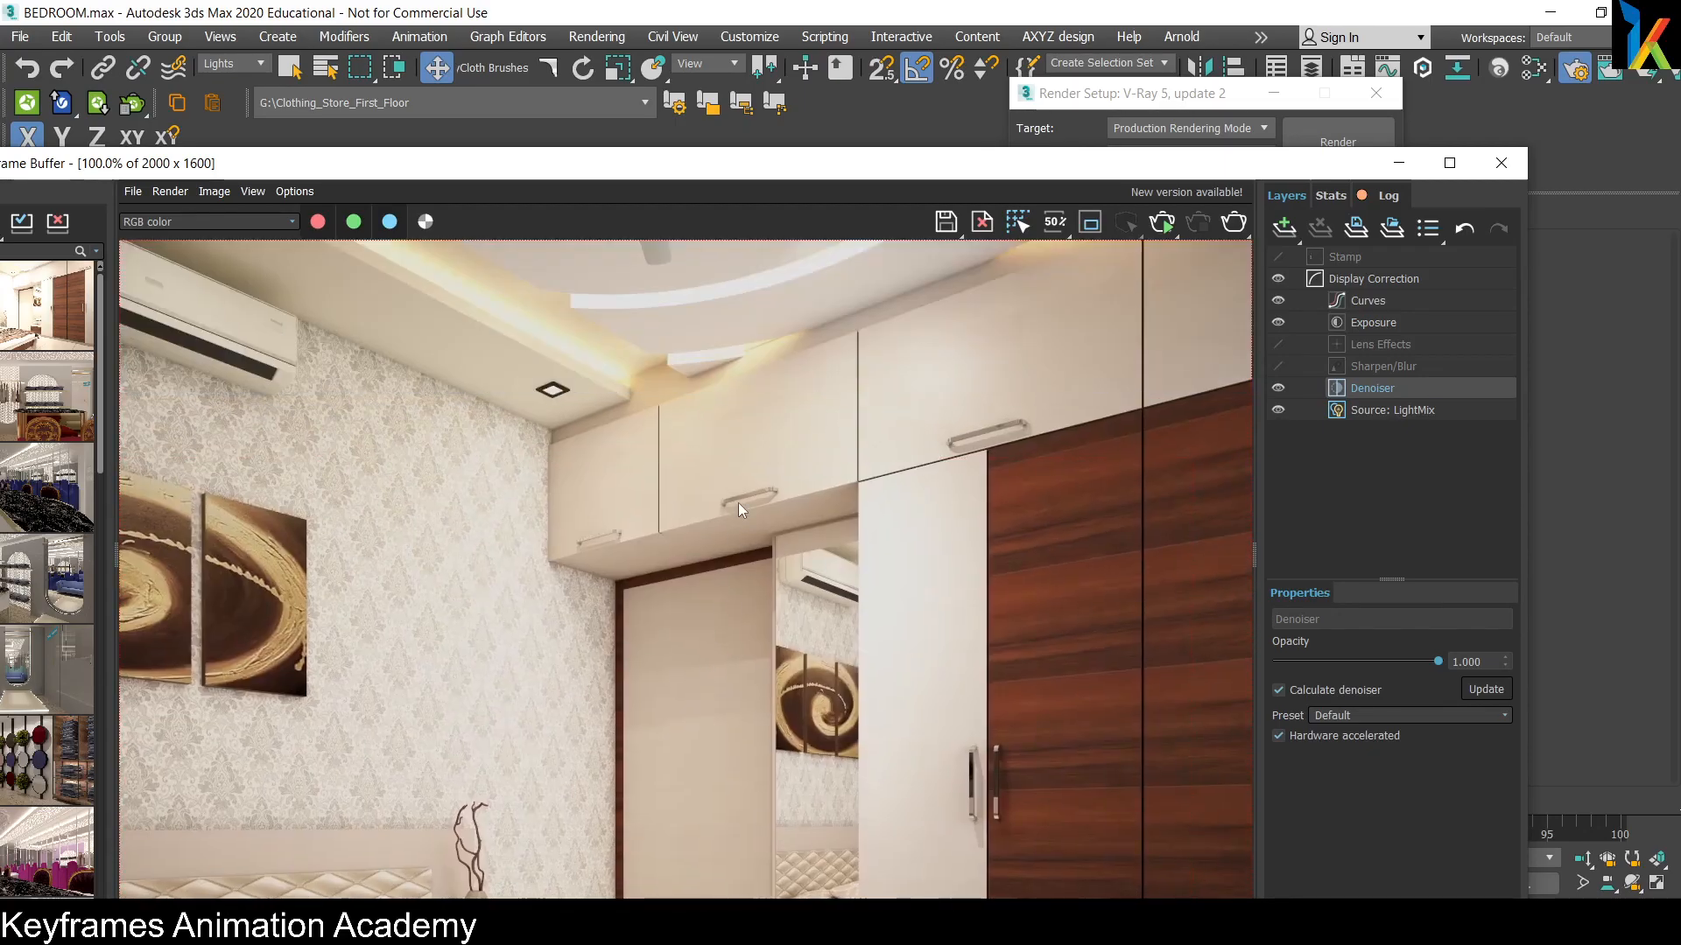
middle_drag(595, 470, 586, 588)
mouse_move(726, 578)
middle_down()
mouse_move(772, 555)
mouse_move(748, 595)
middle_up()
middle_drag(873, 576, 949, 255)
middle_drag(717, 821, 851, 583)
middle_drag(944, 635, 727, 579)
middle_drag(838, 670, 723, 654)
middle_drag(850, 415, 848, 555)
scroll(848, 555, down, 2)
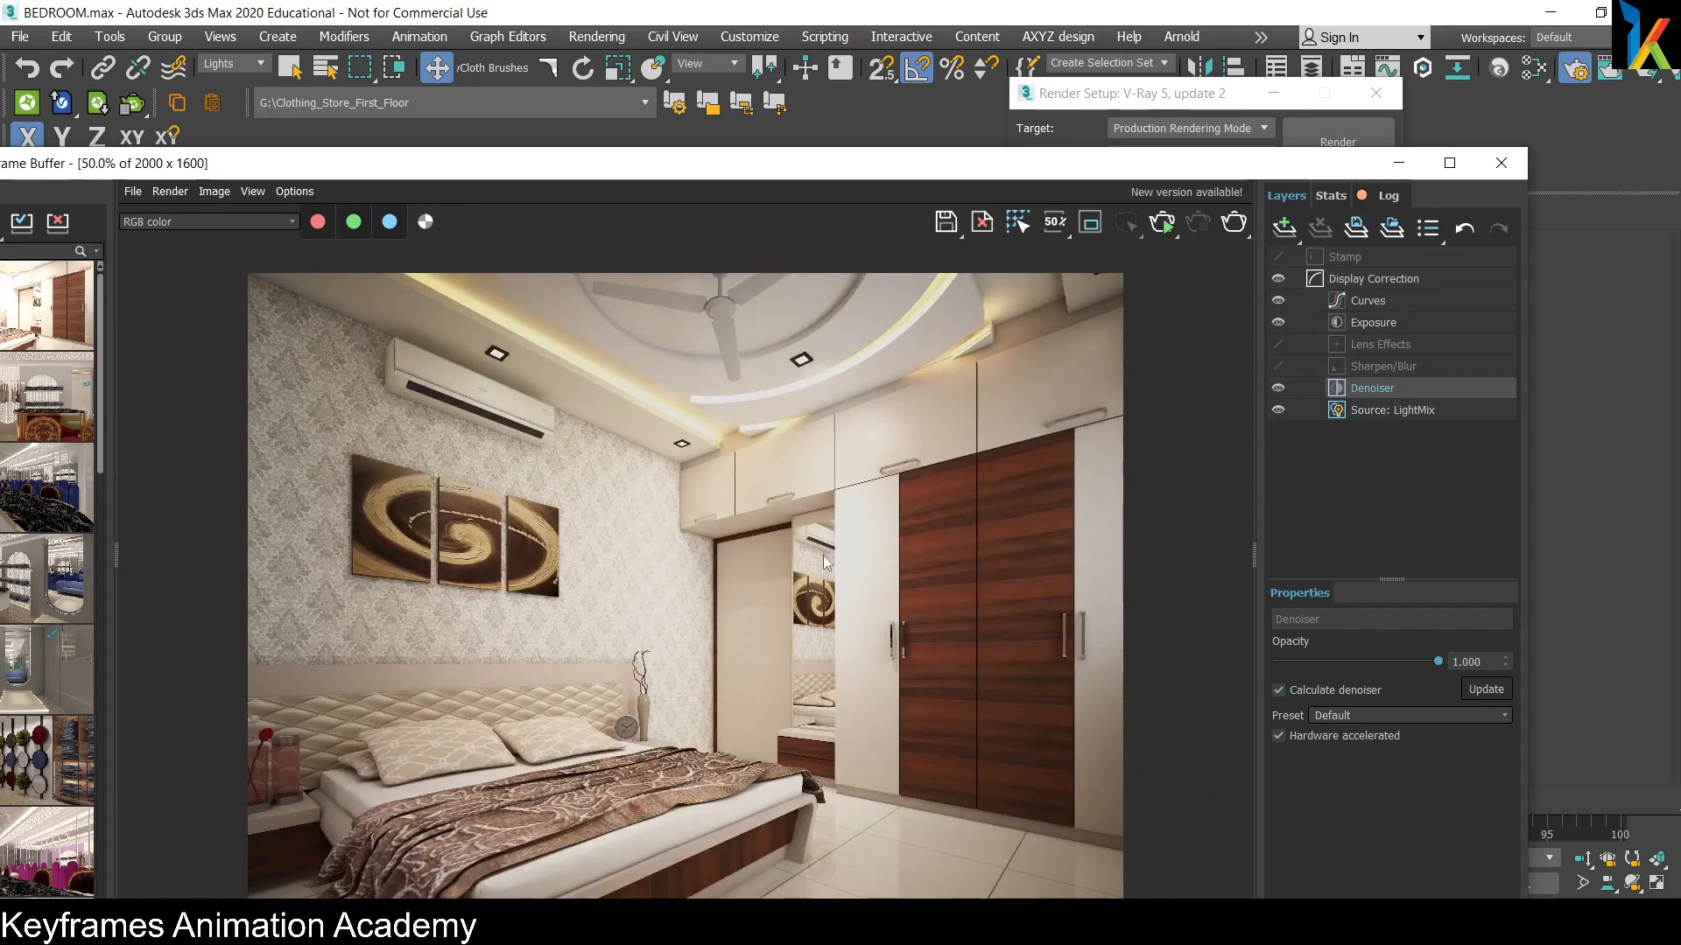
drag(779, 161, 824, 109)
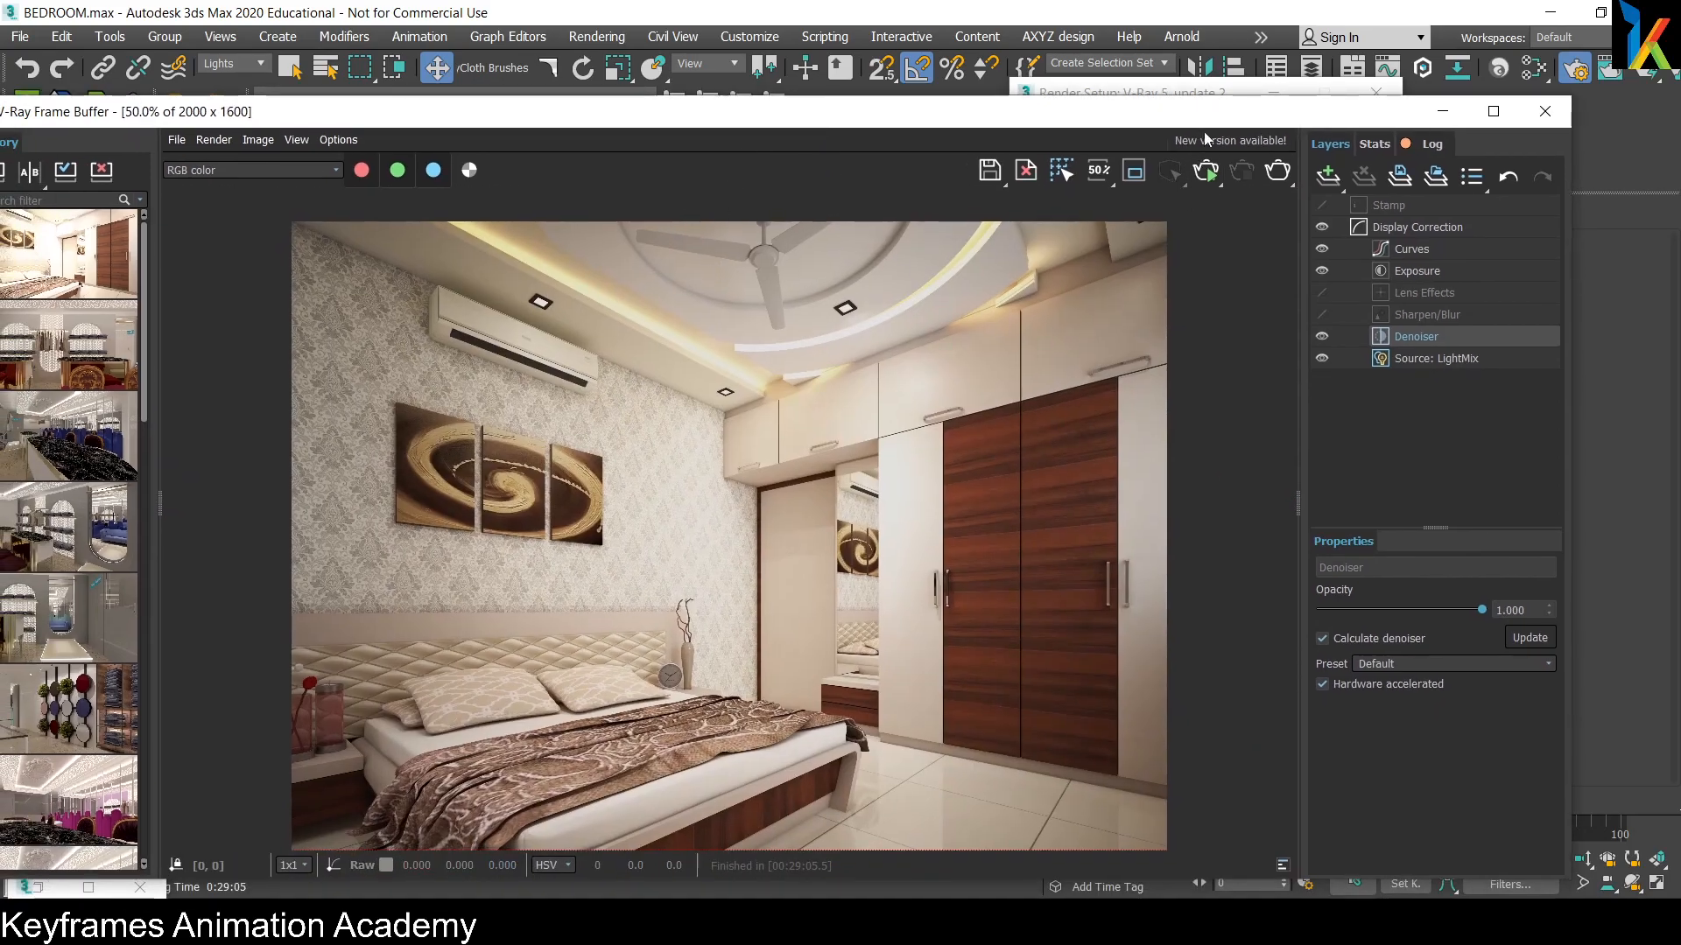
Step: Set the Reinhard color mapping burn value to 1.0 in Render Setup and move the dialog aside
click(1178, 94)
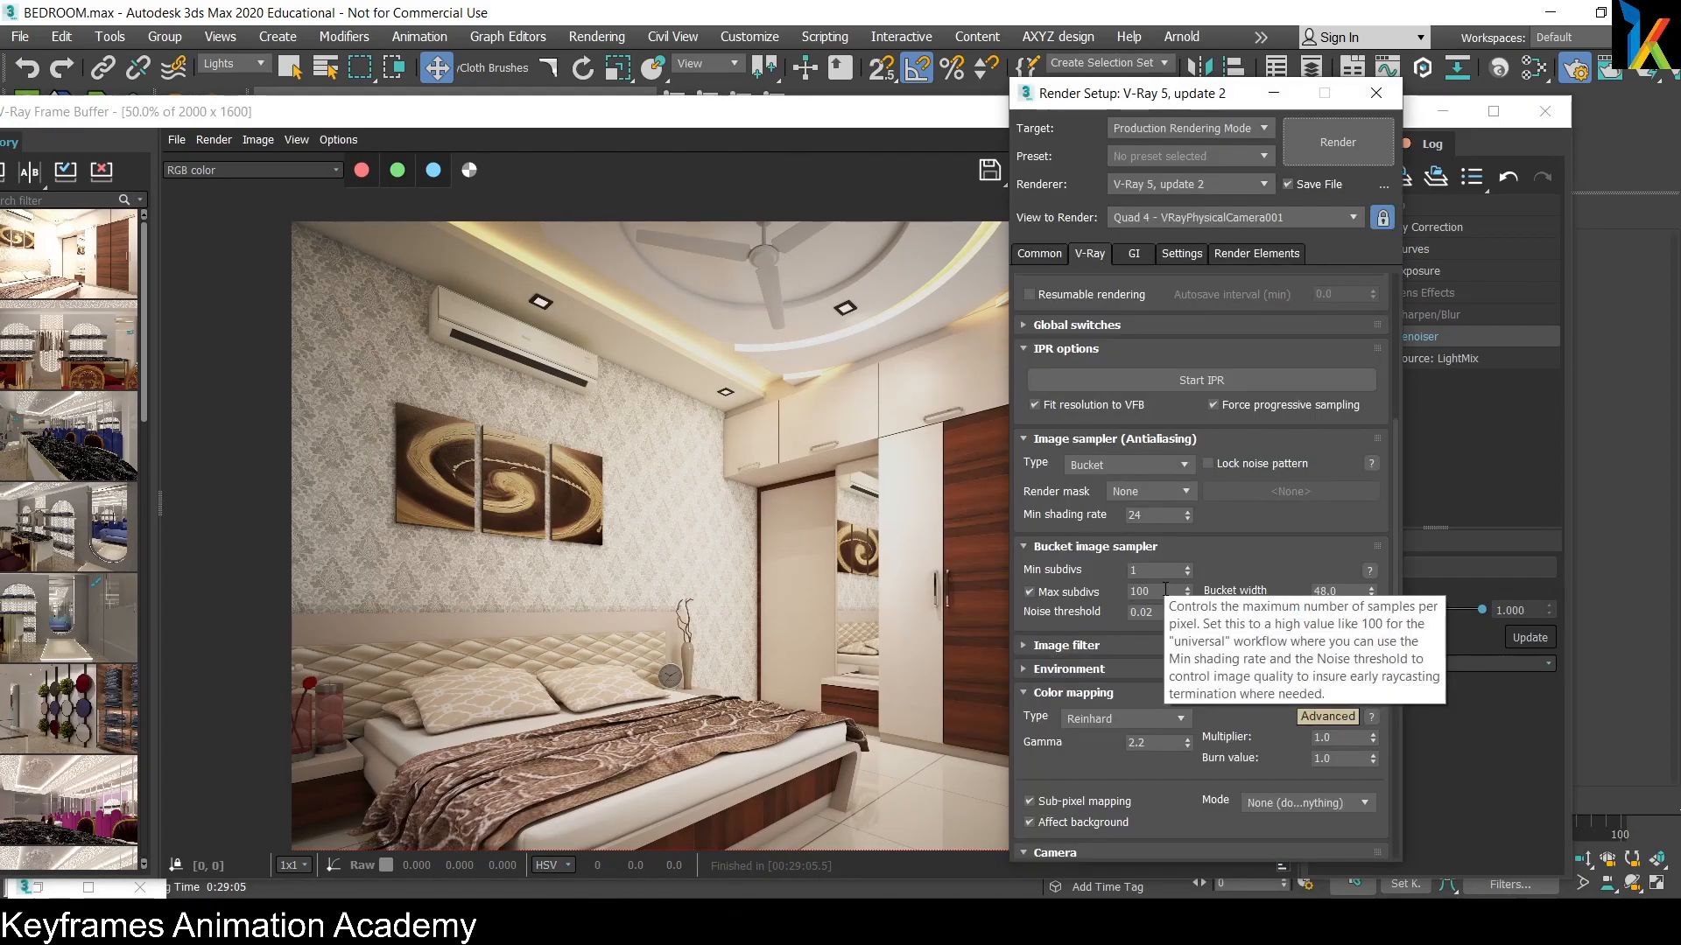
drag(1260, 523, 1261, 206)
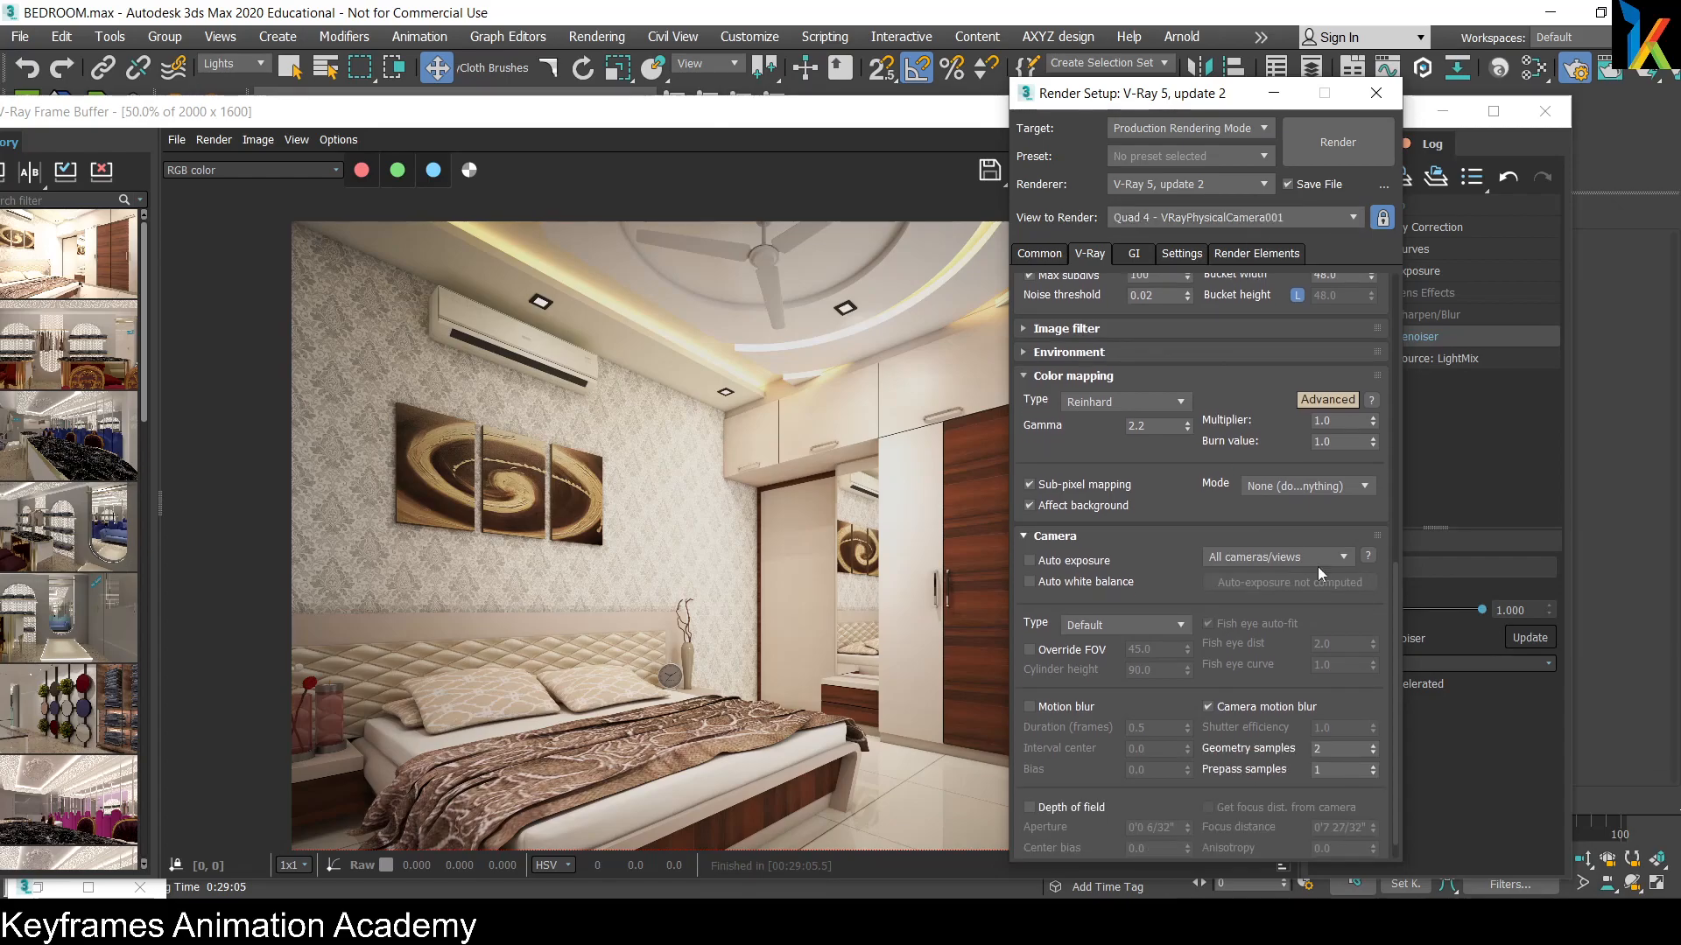
drag(1341, 442, 1279, 436)
text(1)
drag(1138, 93, 652, 133)
Step: Set the Exposure layer's exposure to 0.568 and highlight burn to 0.476, fine-tune its contrast, and open the Curves layer
click(1410, 270)
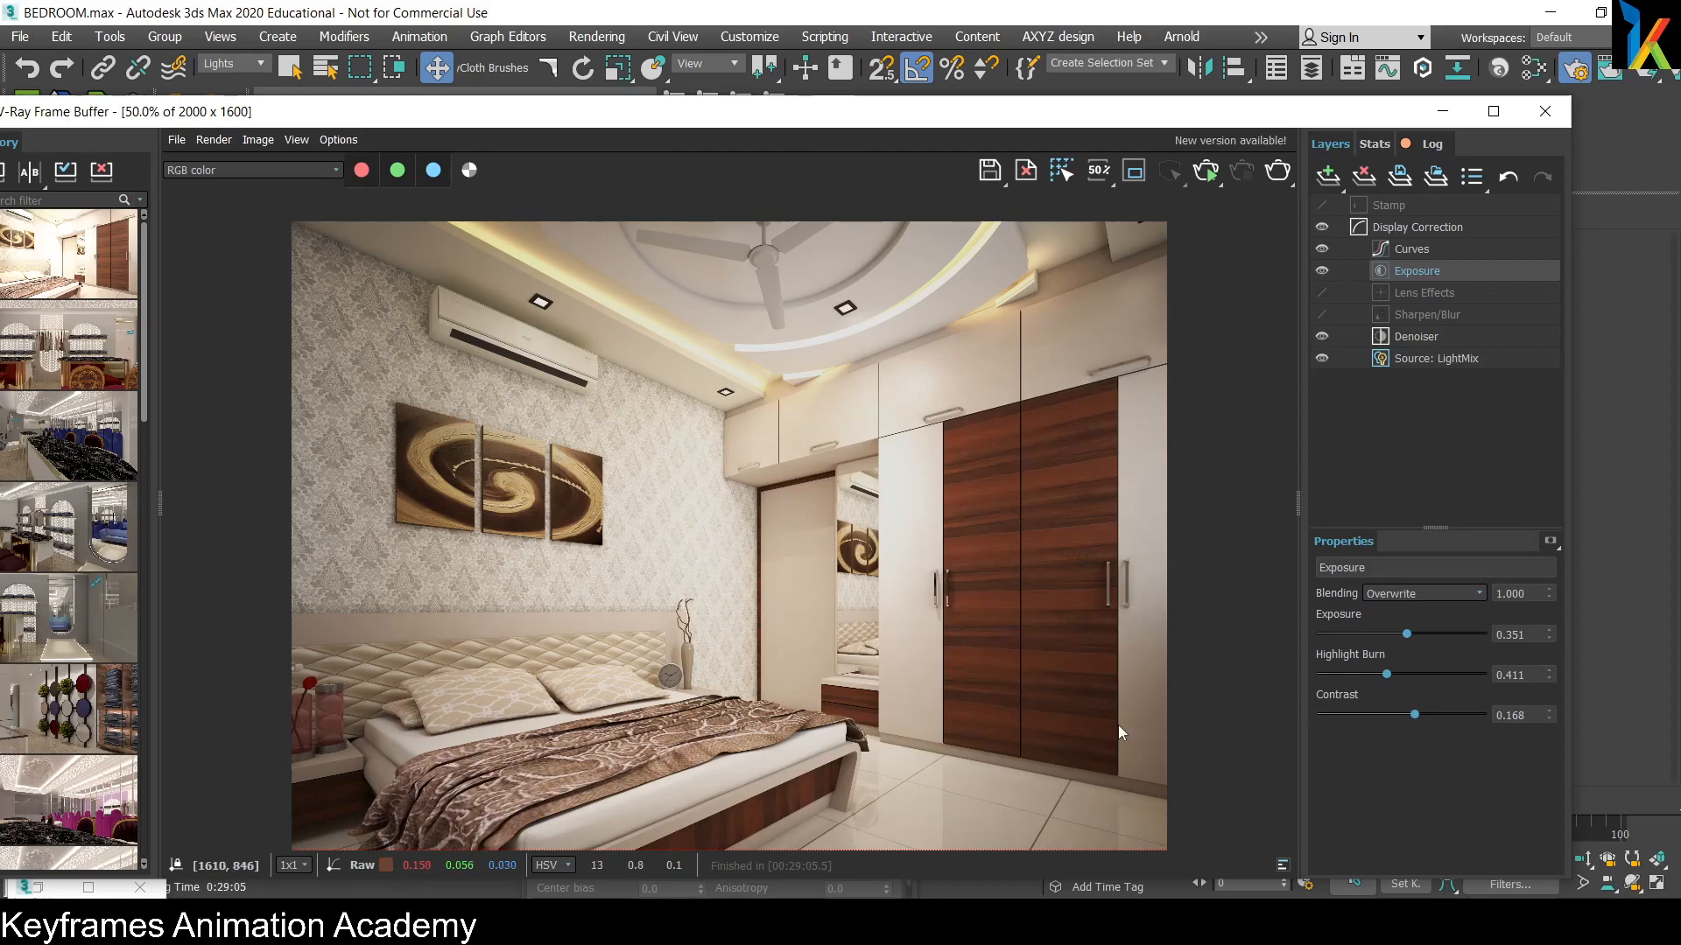
mouse_move(1385, 675)
mouse_down()
mouse_move(1335, 678)
mouse_move(1460, 675)
mouse_up()
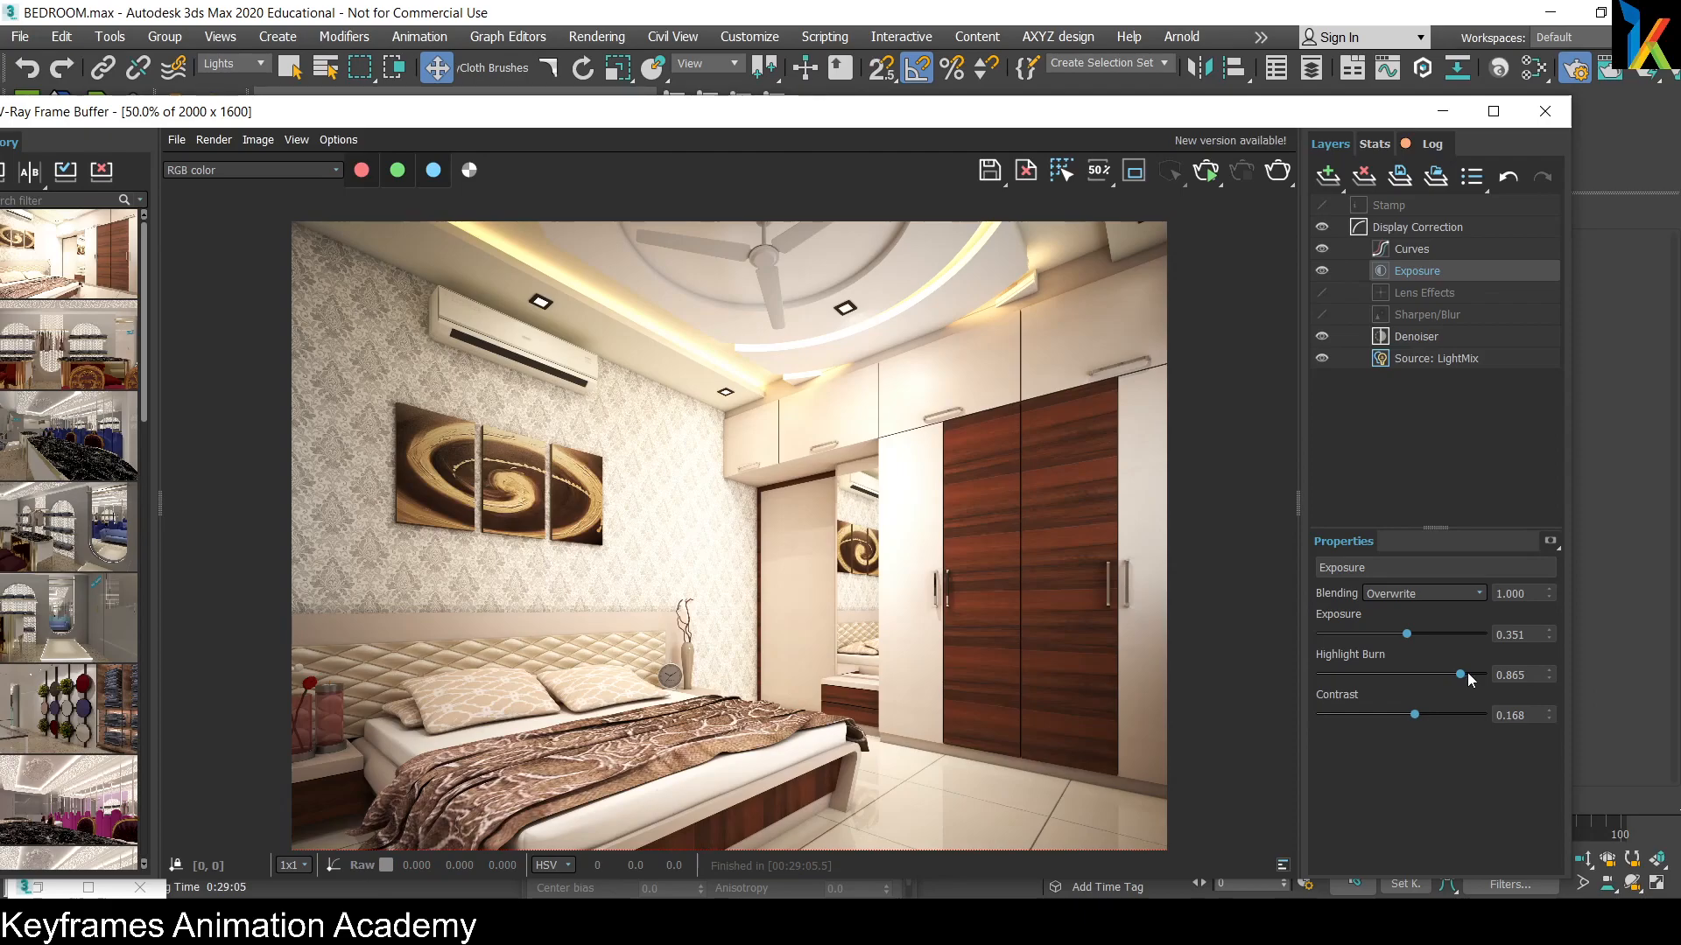
mouse_move(1460, 675)
mouse_down()
mouse_move(1399, 681)
mouse_move(1410, 633)
mouse_up()
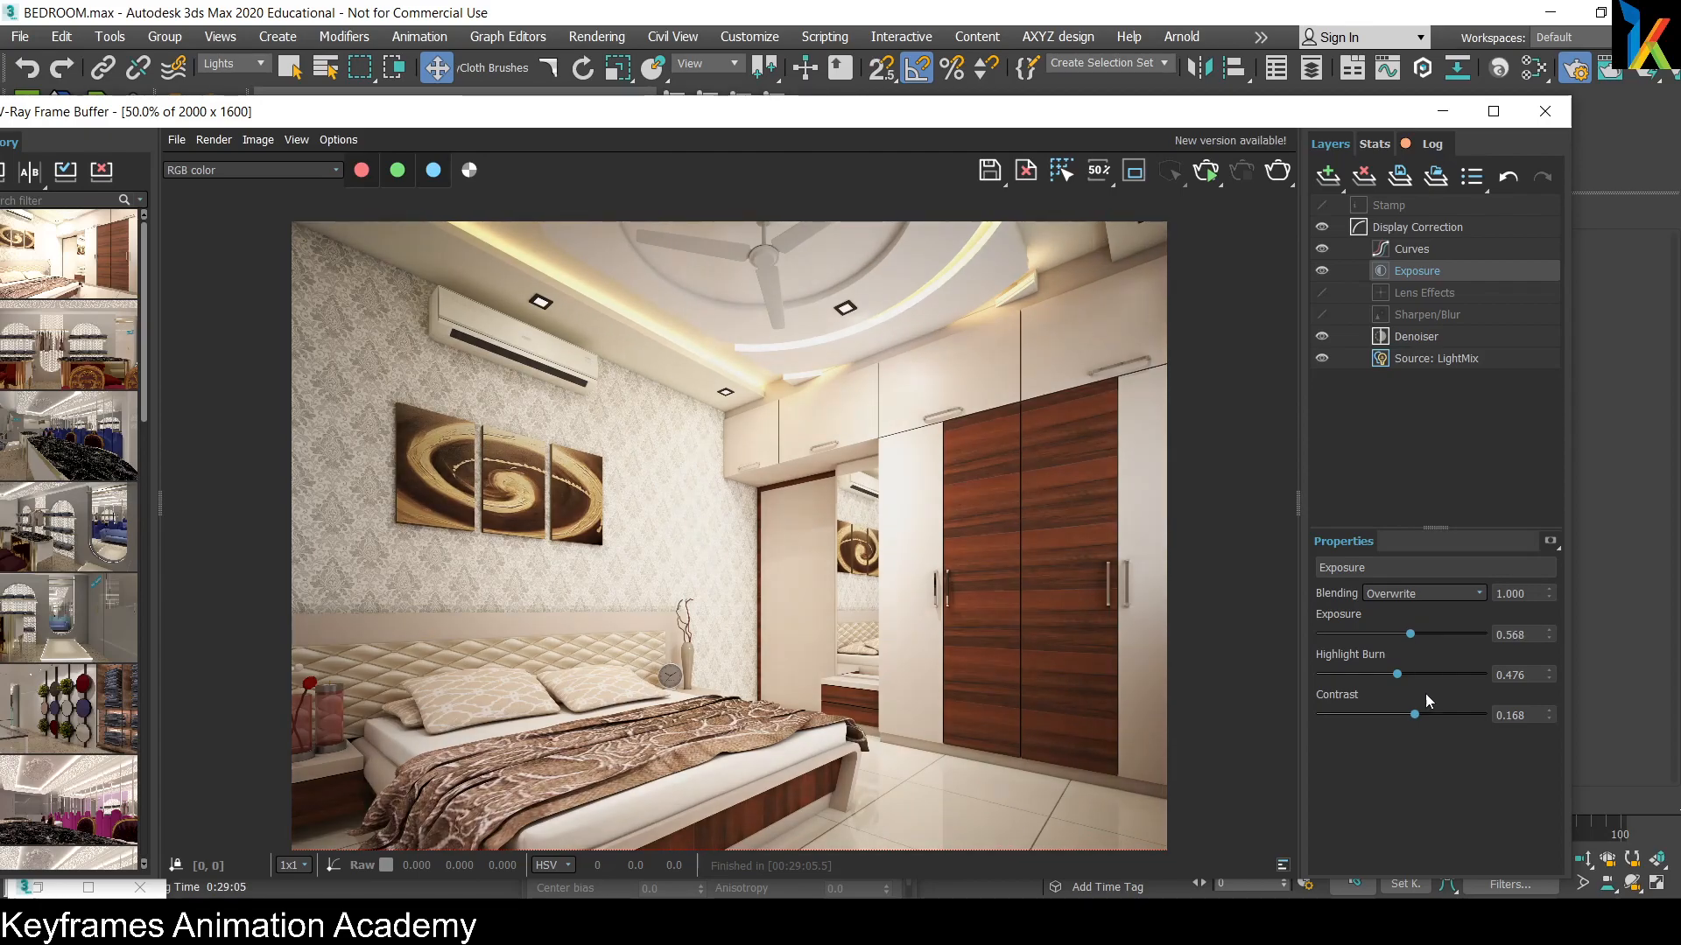
drag(1420, 713, 1411, 714)
click(1413, 250)
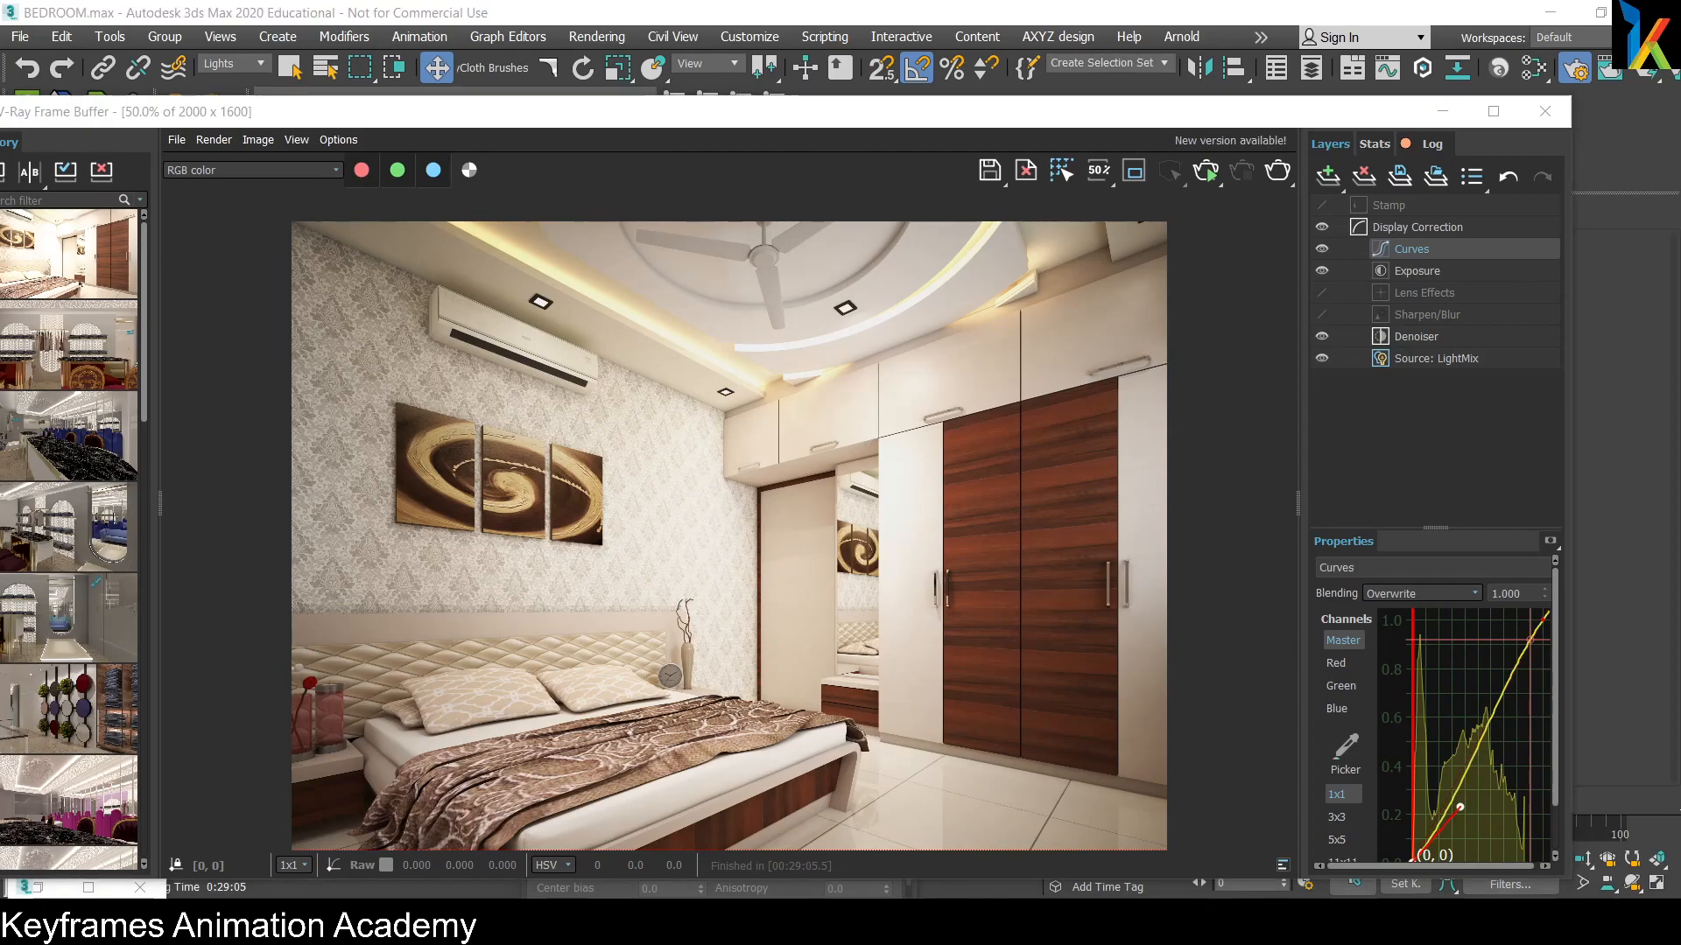
Step: Select the upper end point of the Curves layer's master curve and open the Denoiser layer's properties
drag(997, 125, 1016, 87)
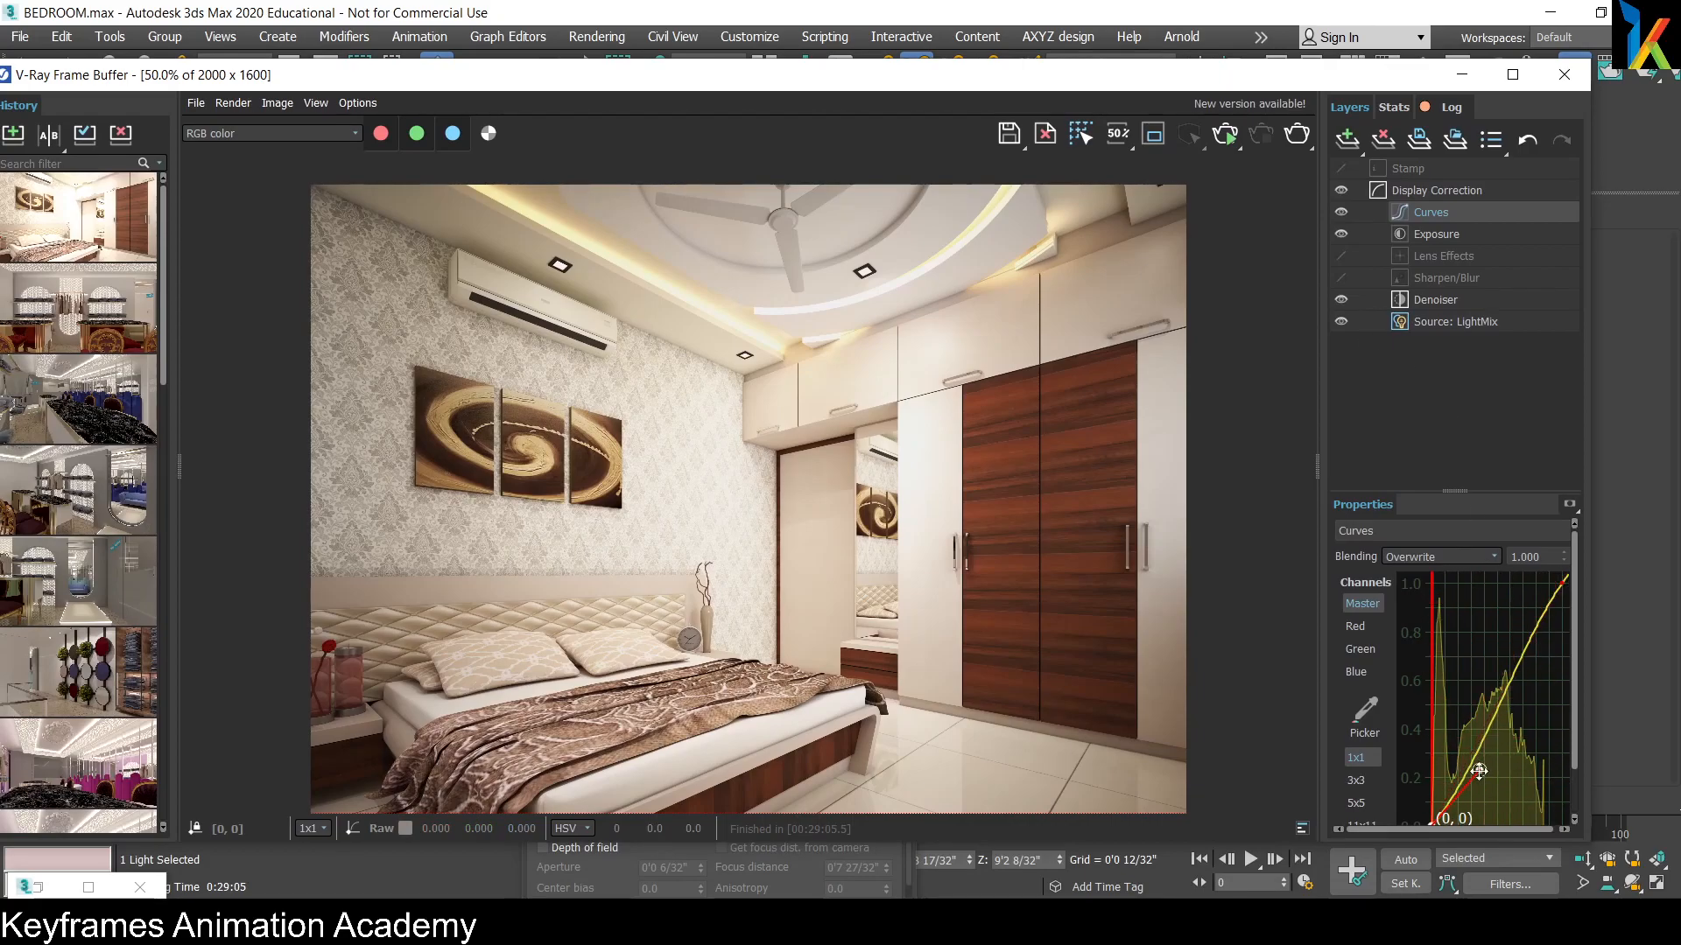
click(1562, 584)
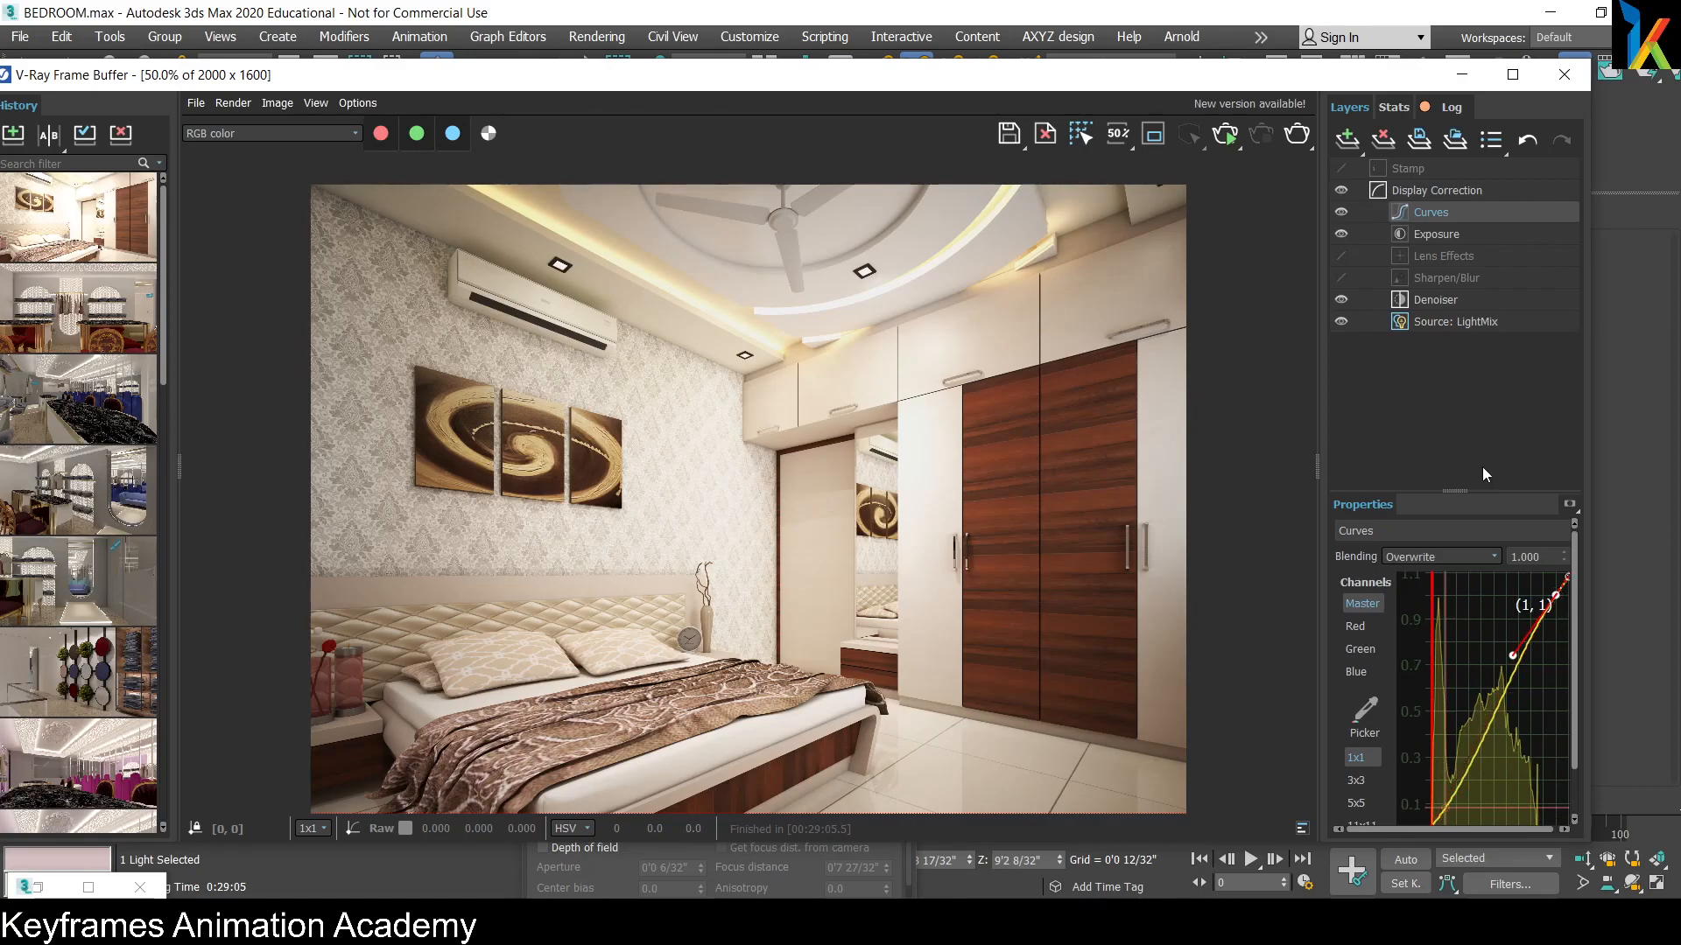
click(1436, 301)
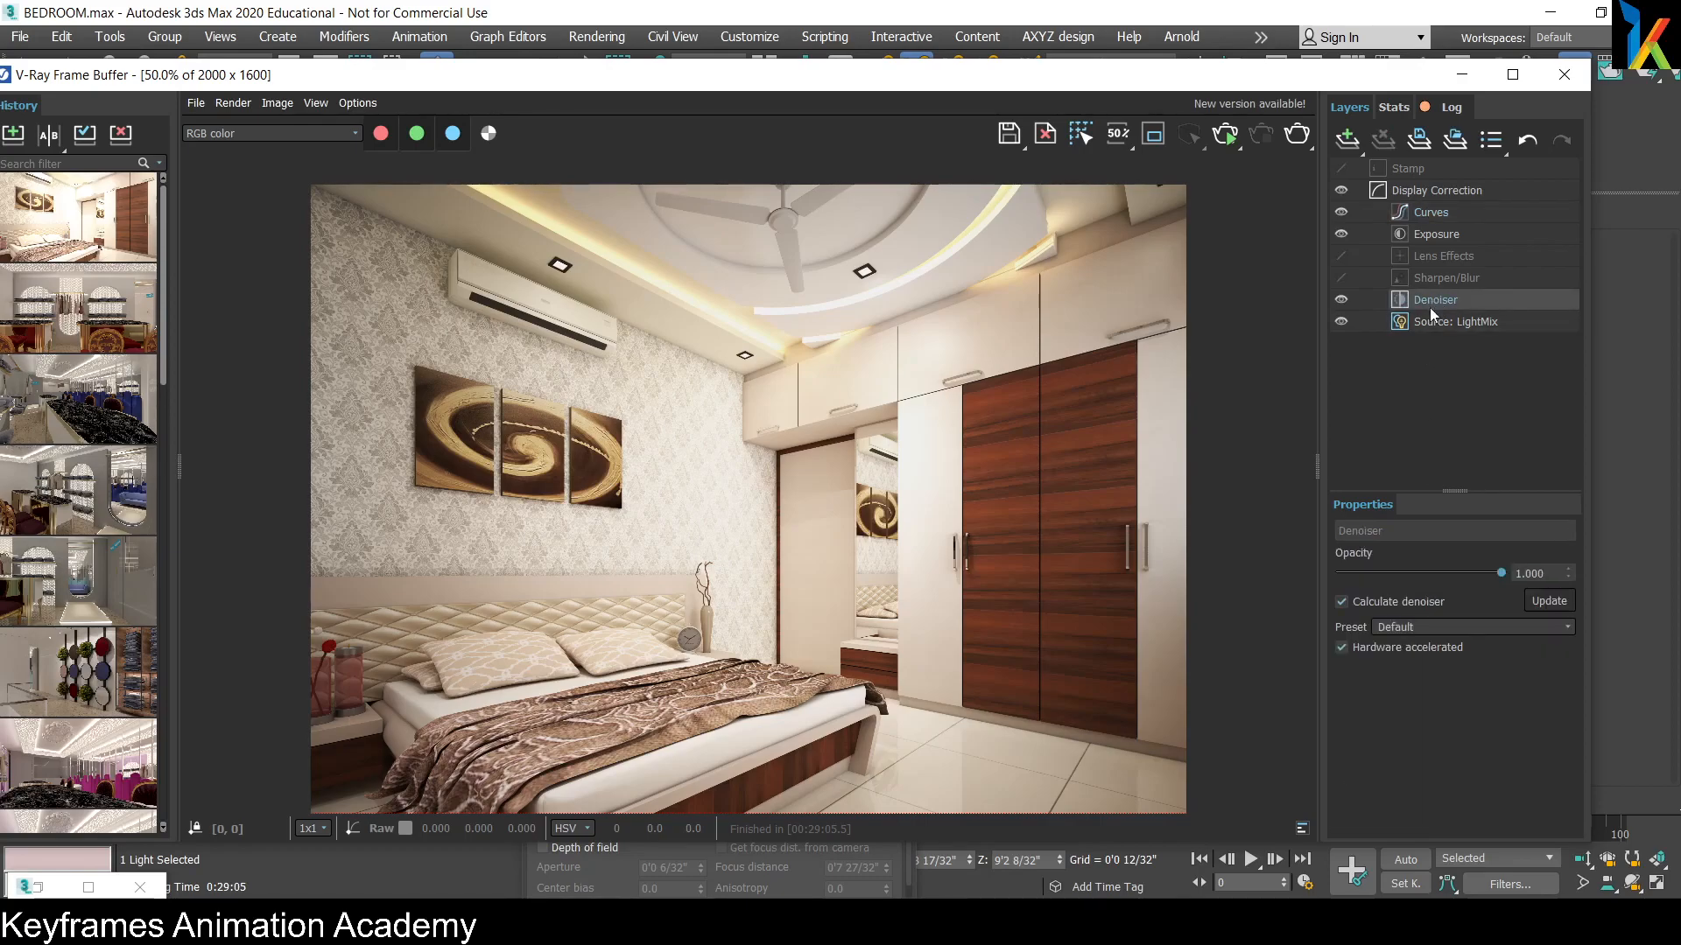
Step: Review the global illumination and light cache settings in Render Setup and collapse the Caustics section
drag(1033, 81, 1020, 242)
click(613, 140)
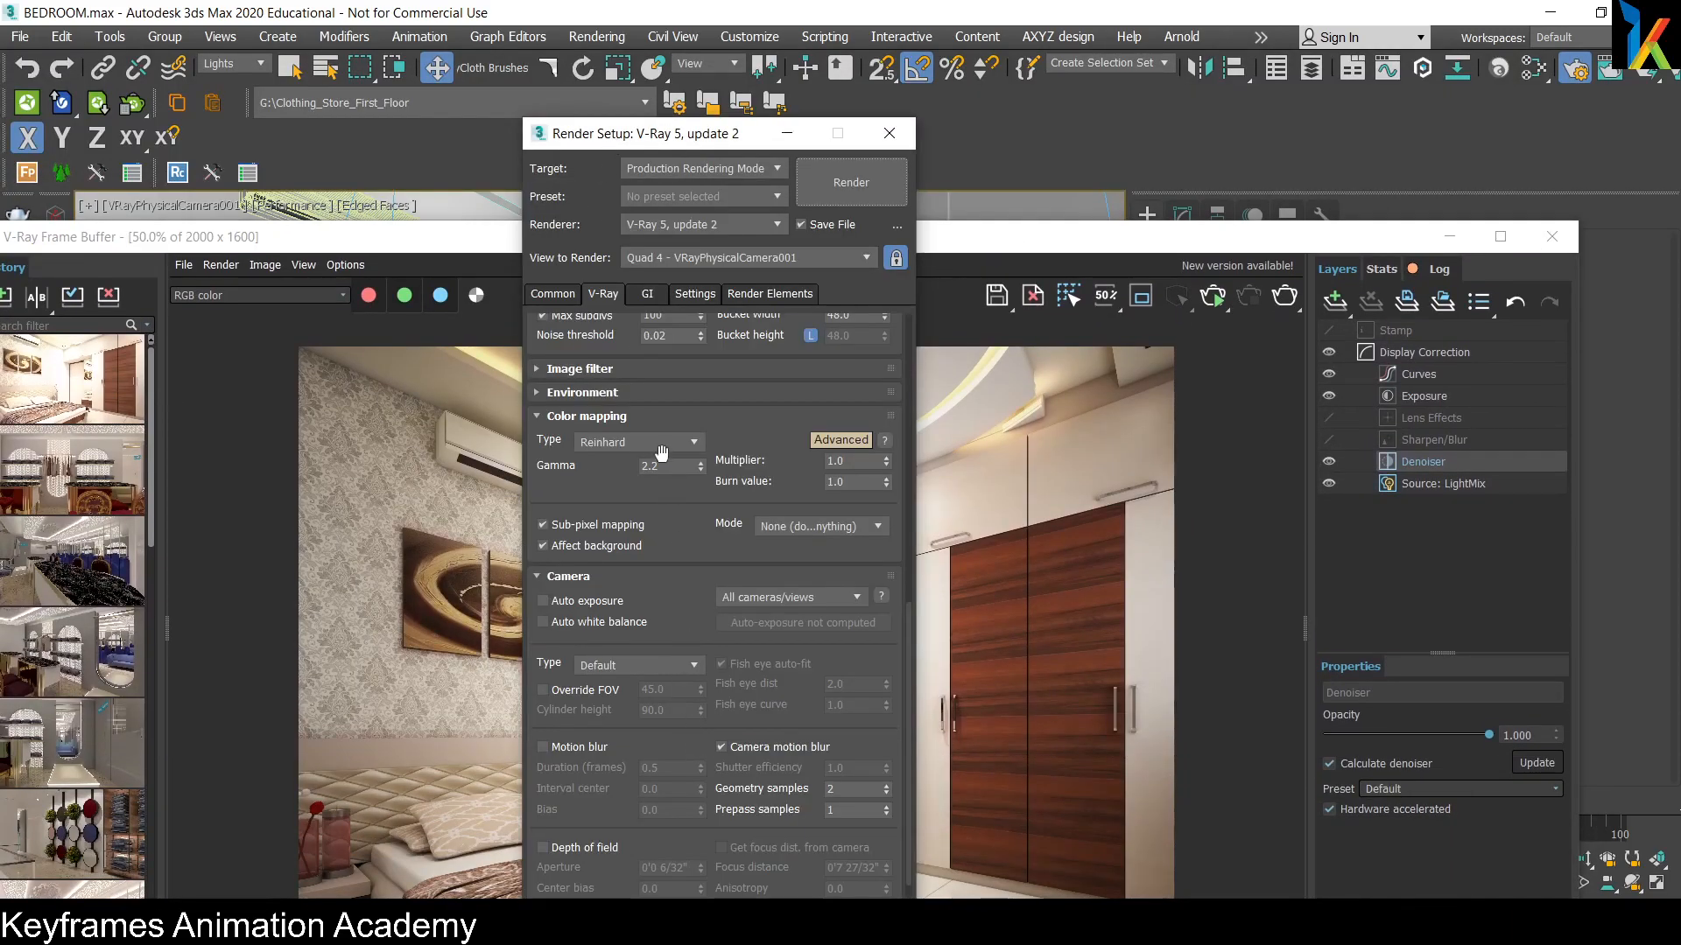
scroll(683, 483, down, 1)
scroll(696, 359, up, 5)
click(647, 294)
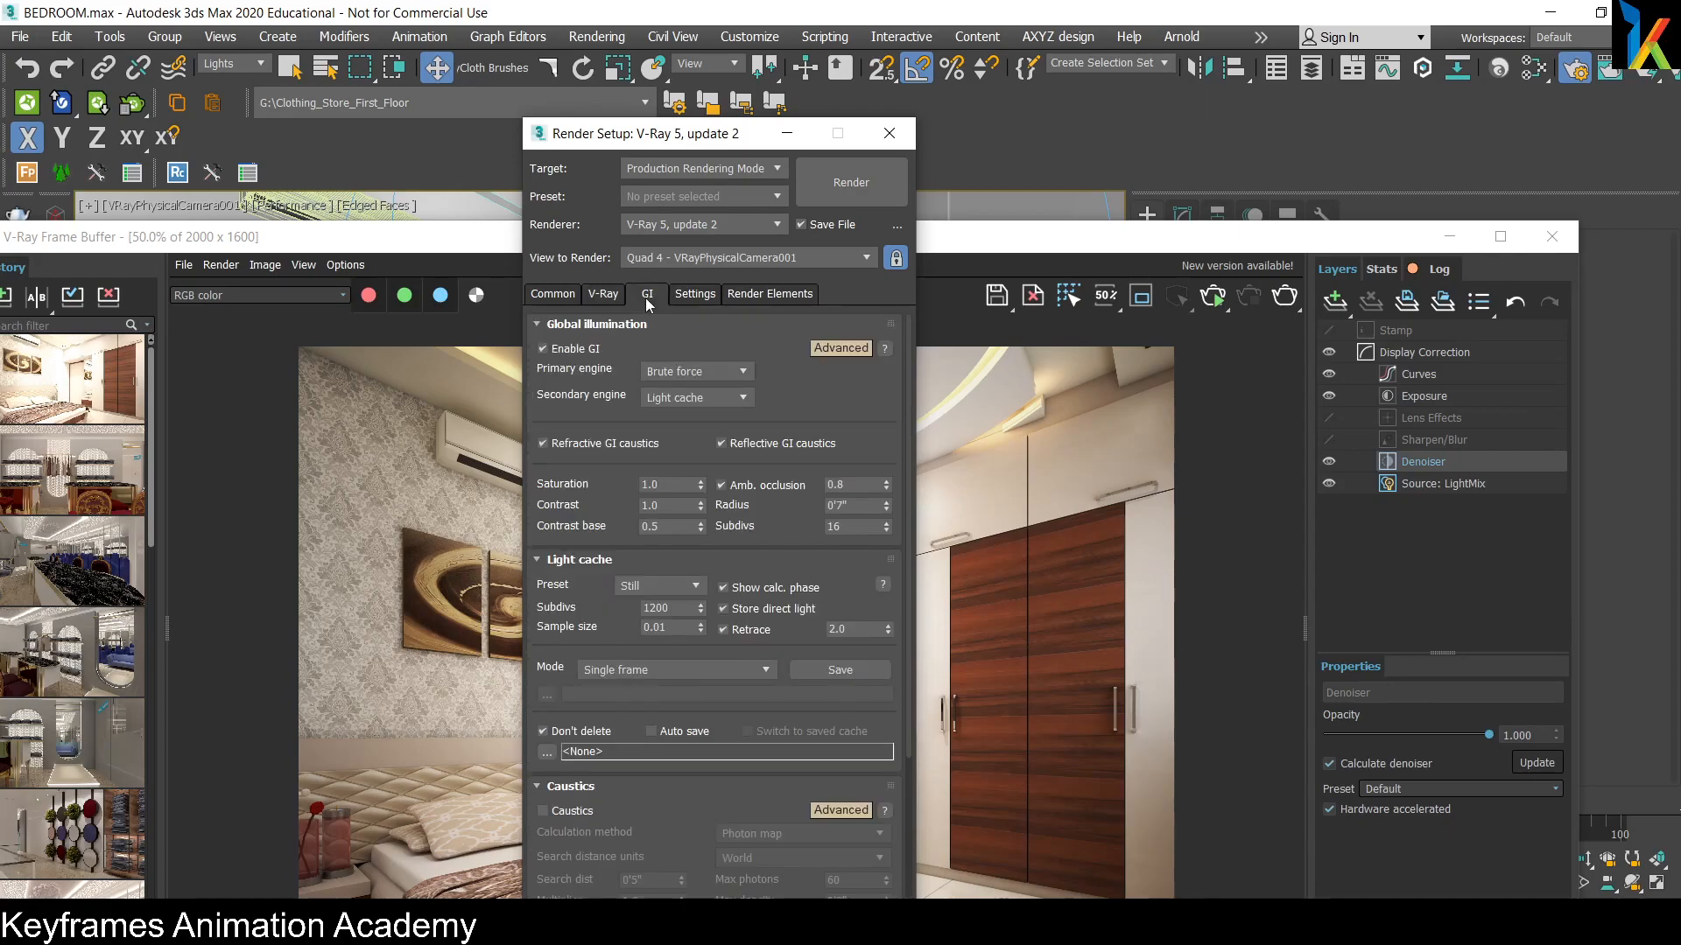
scroll(600, 538, down, 2)
scroll(674, 499, up, 2)
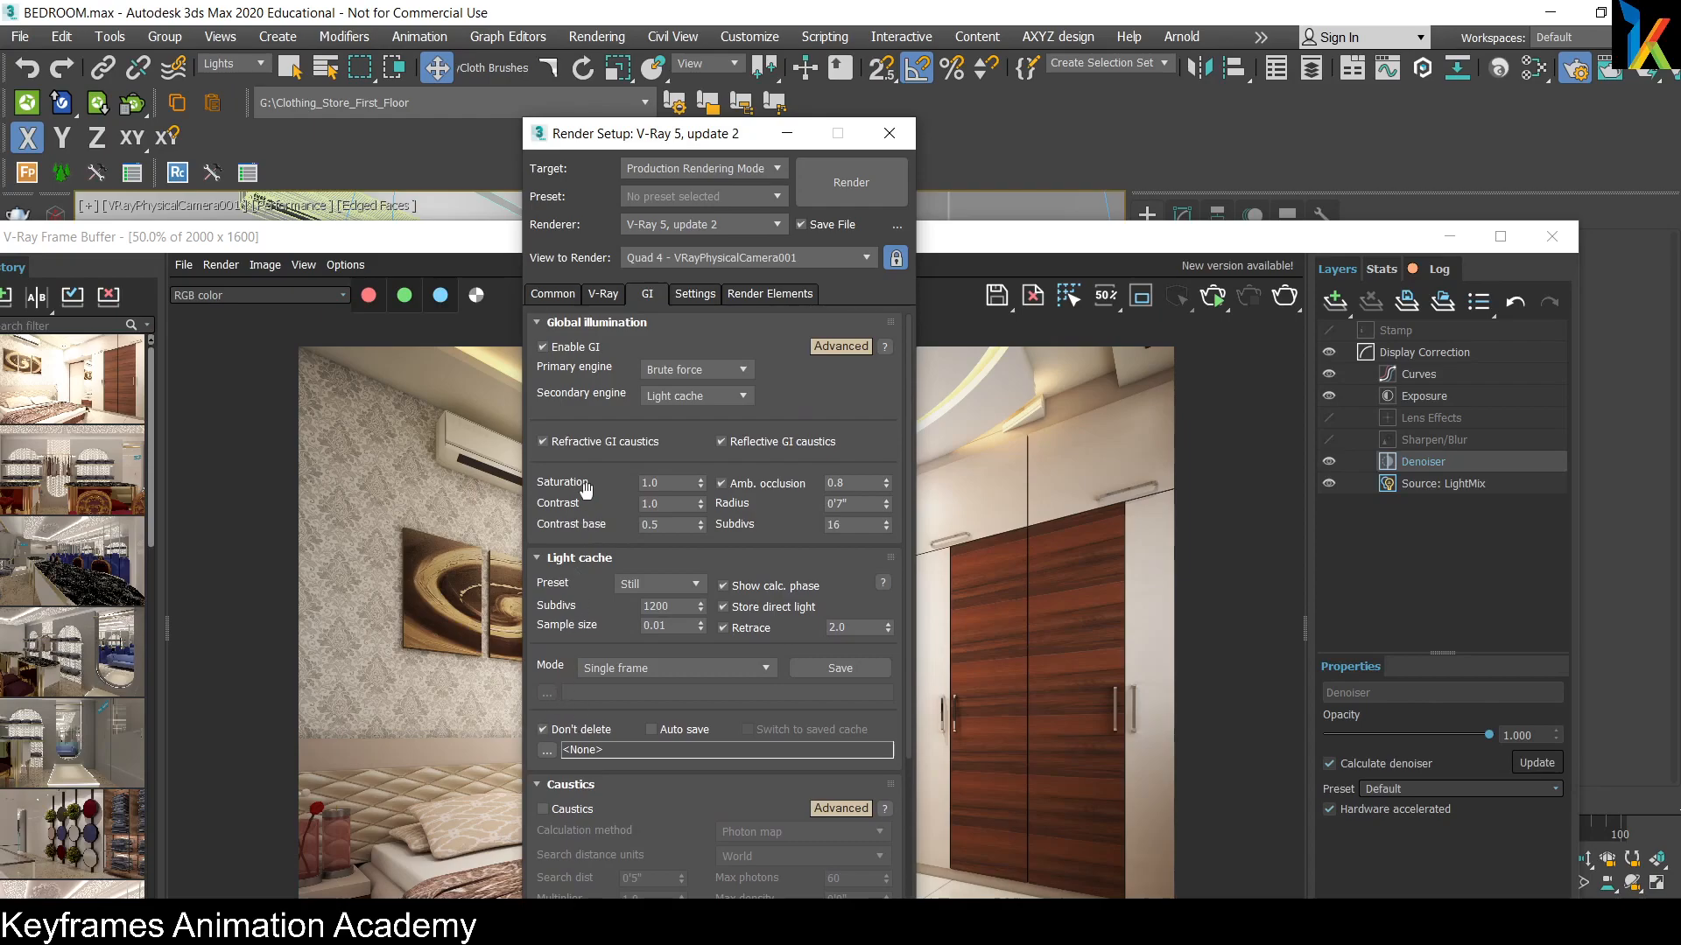
scroll(570, 404, down, 3)
scroll(571, 404, down, 1)
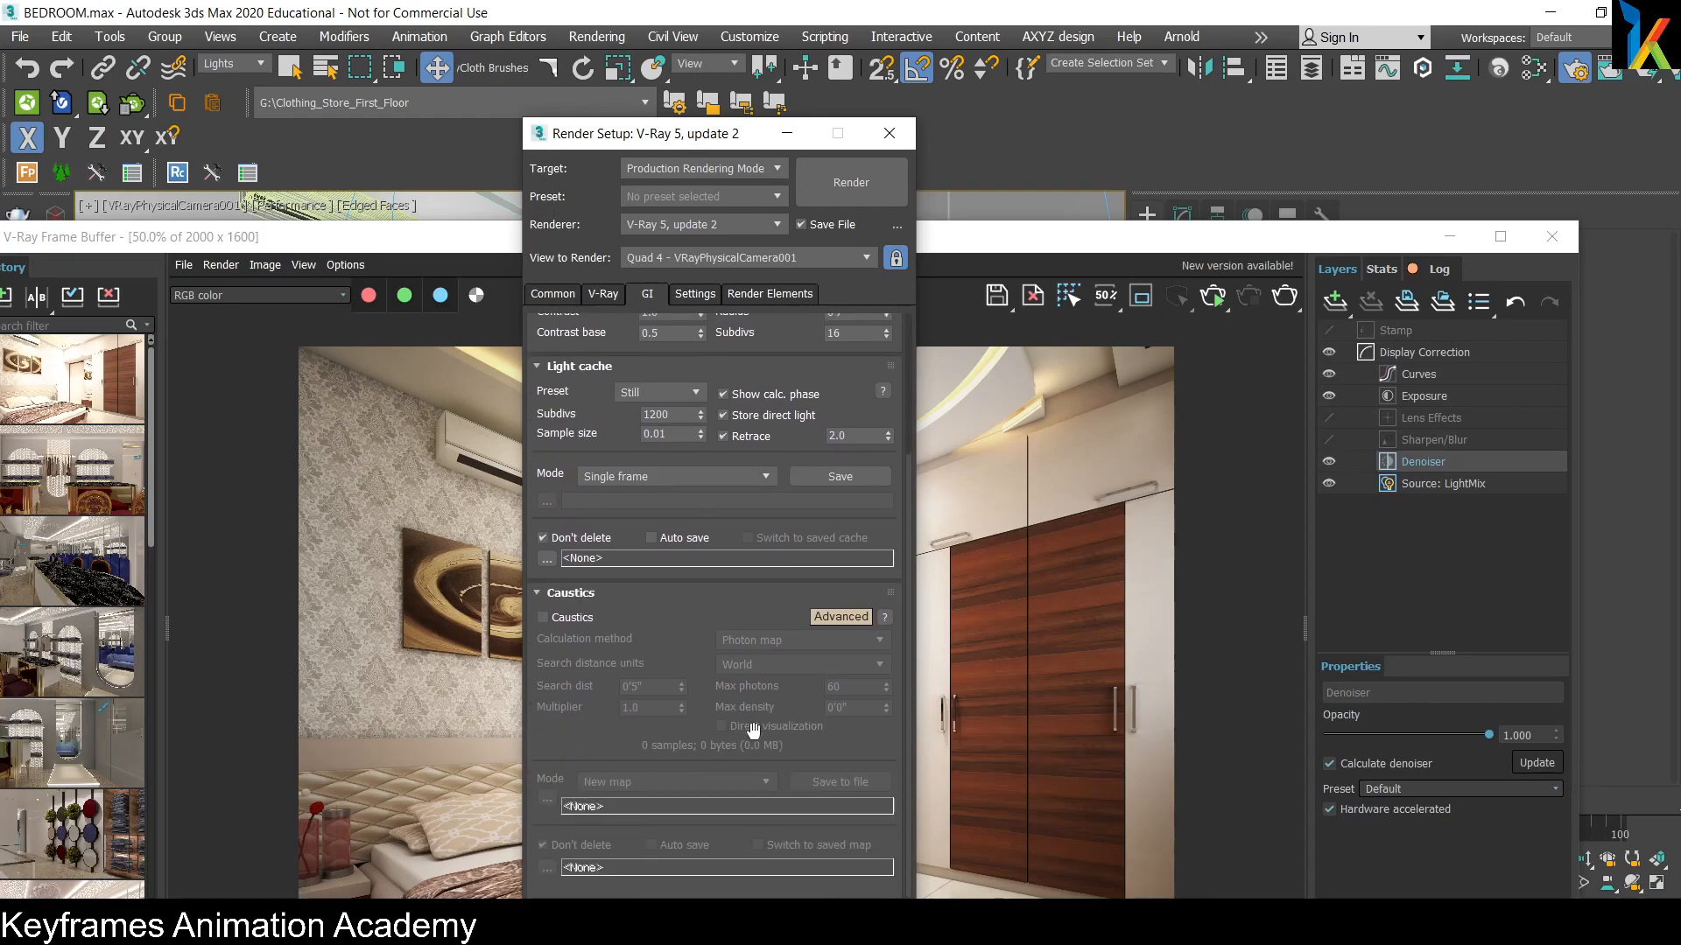
click(581, 595)
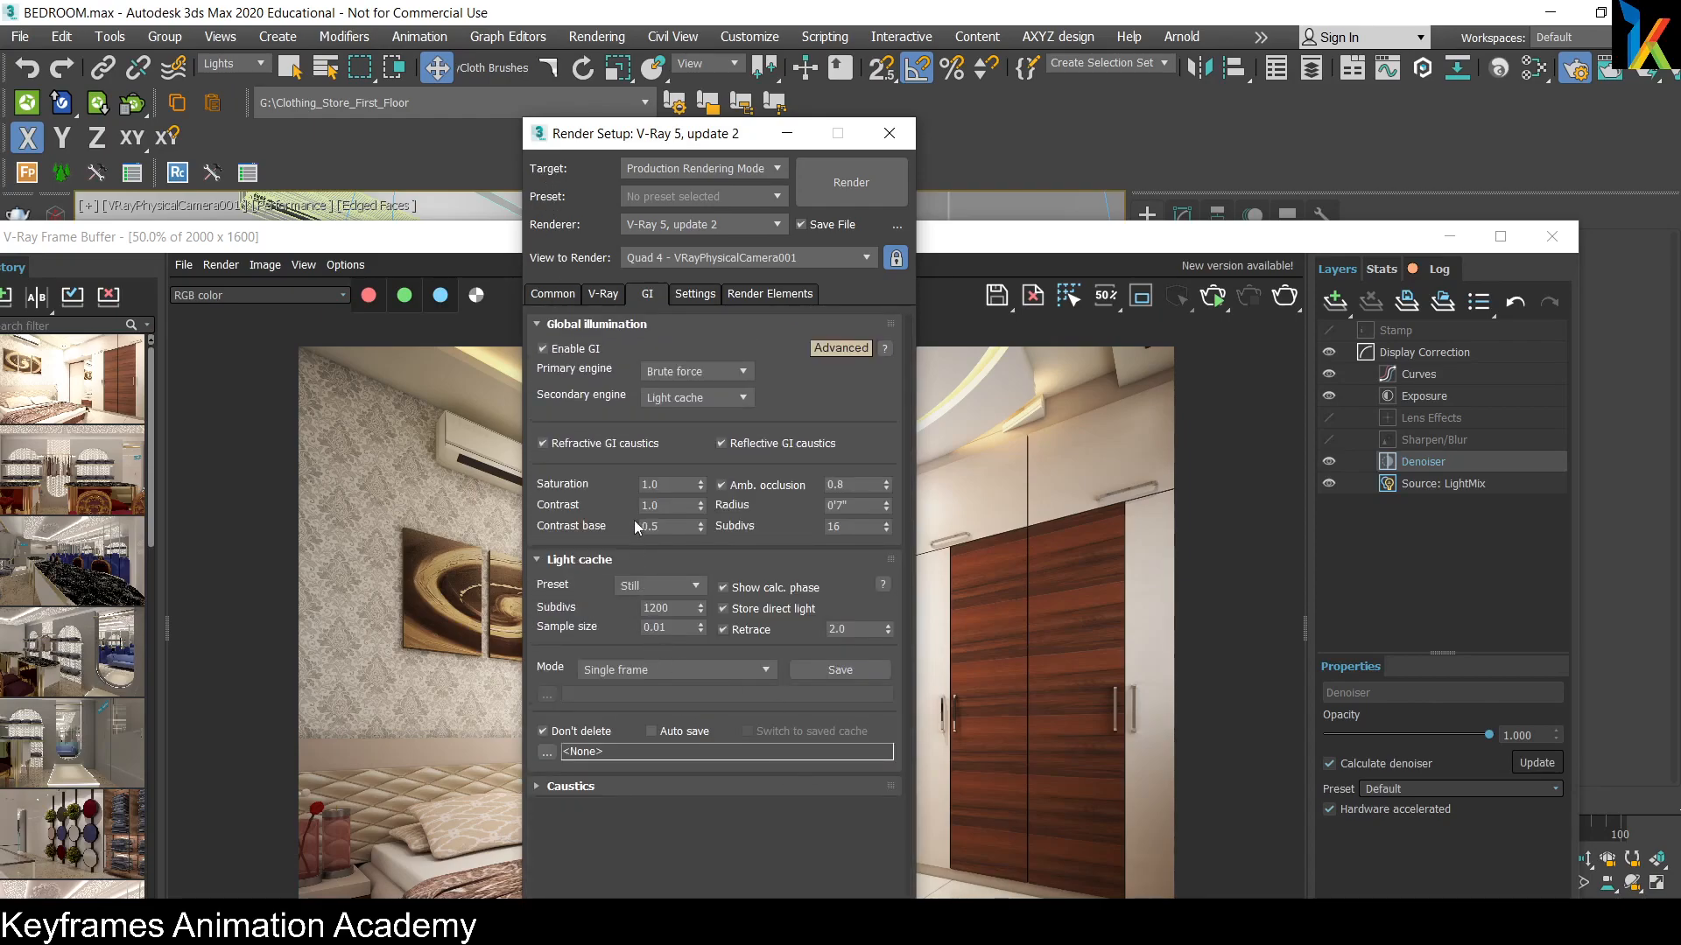
Step: Check the System settings and the bucket image sampler's noise threshold in Render Setup, and bring the frame buffer back into view
click(702, 292)
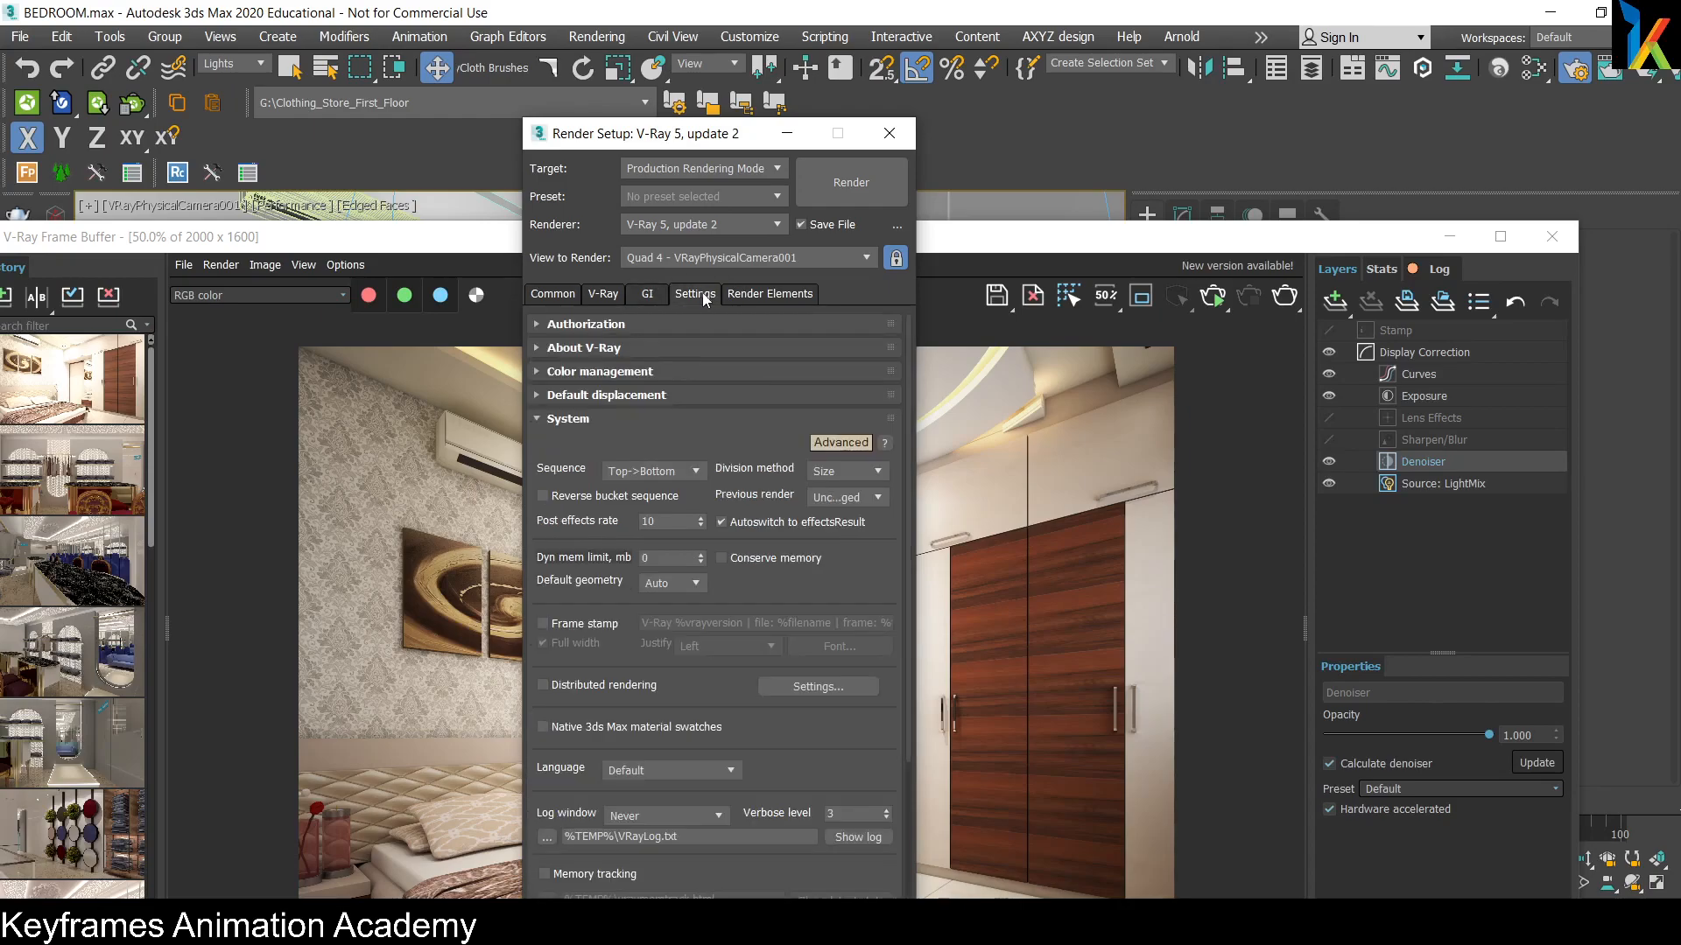
click(608, 294)
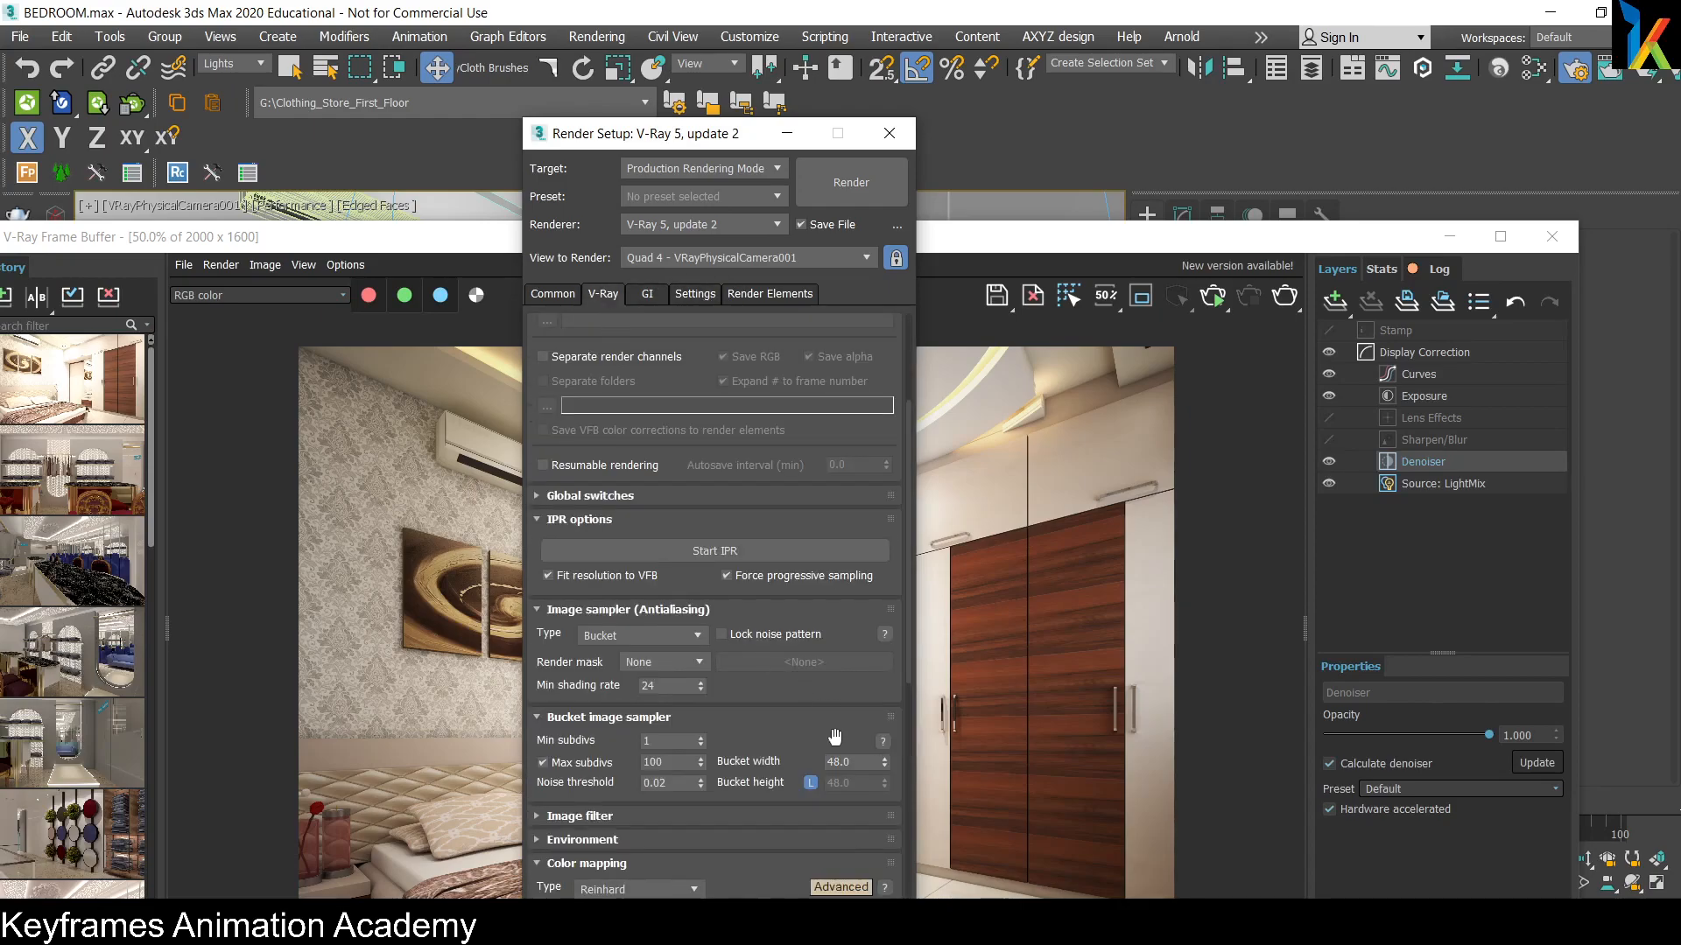
drag(757, 692, 753, 473)
click(672, 568)
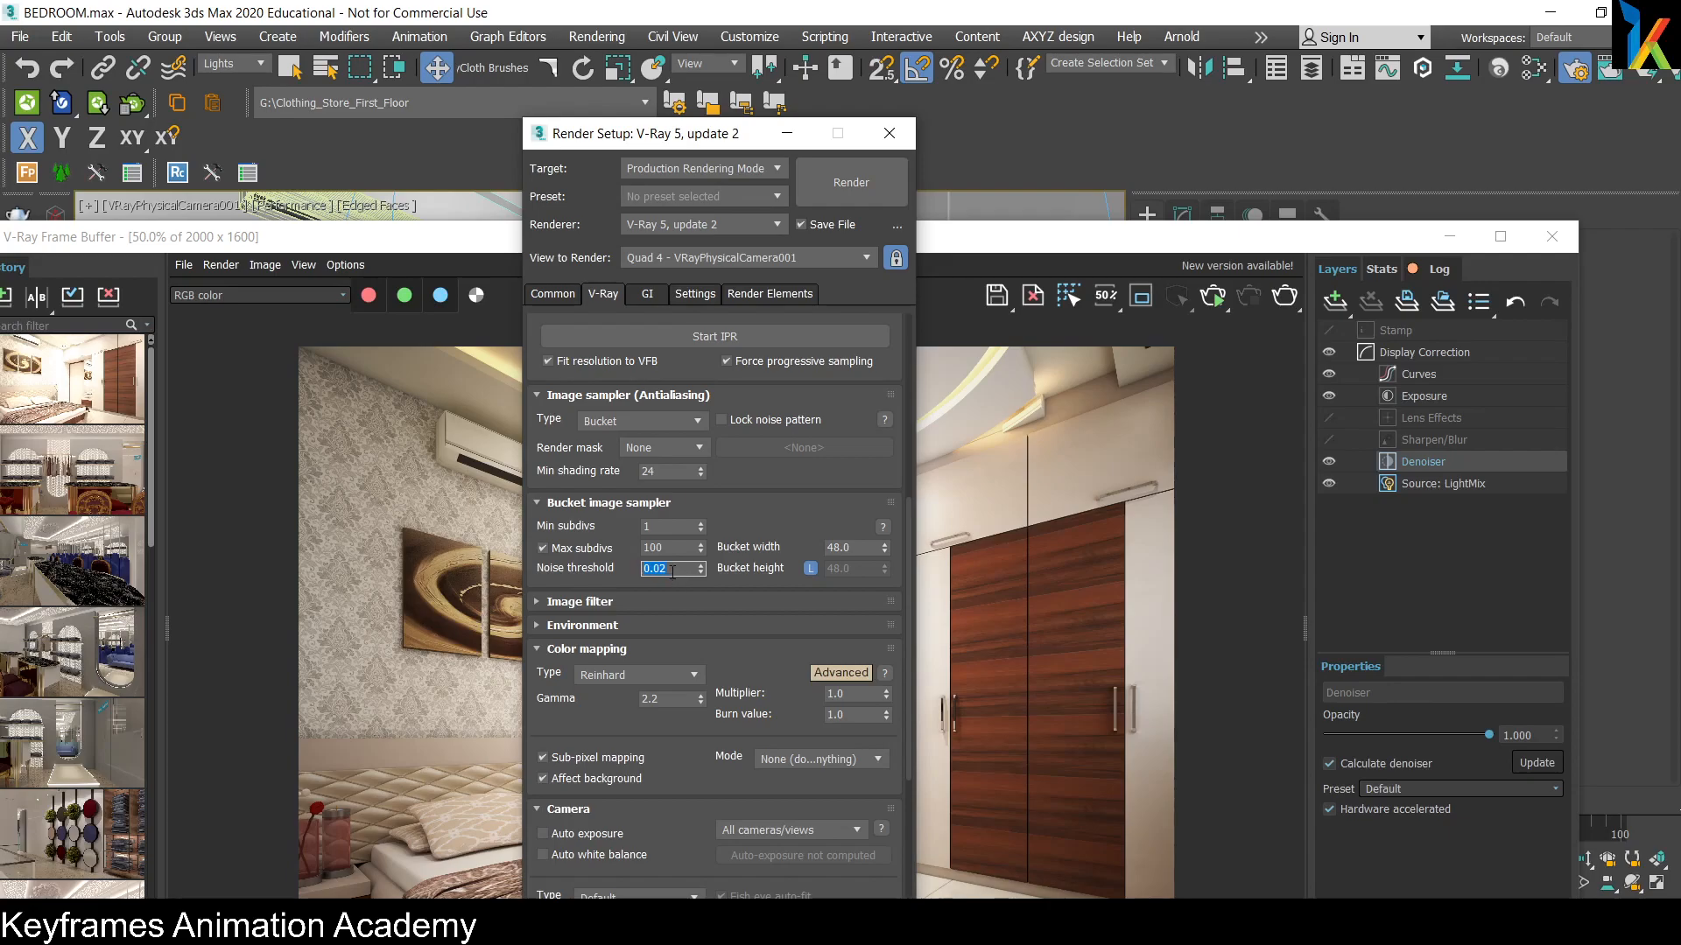
mouse_move(672, 571)
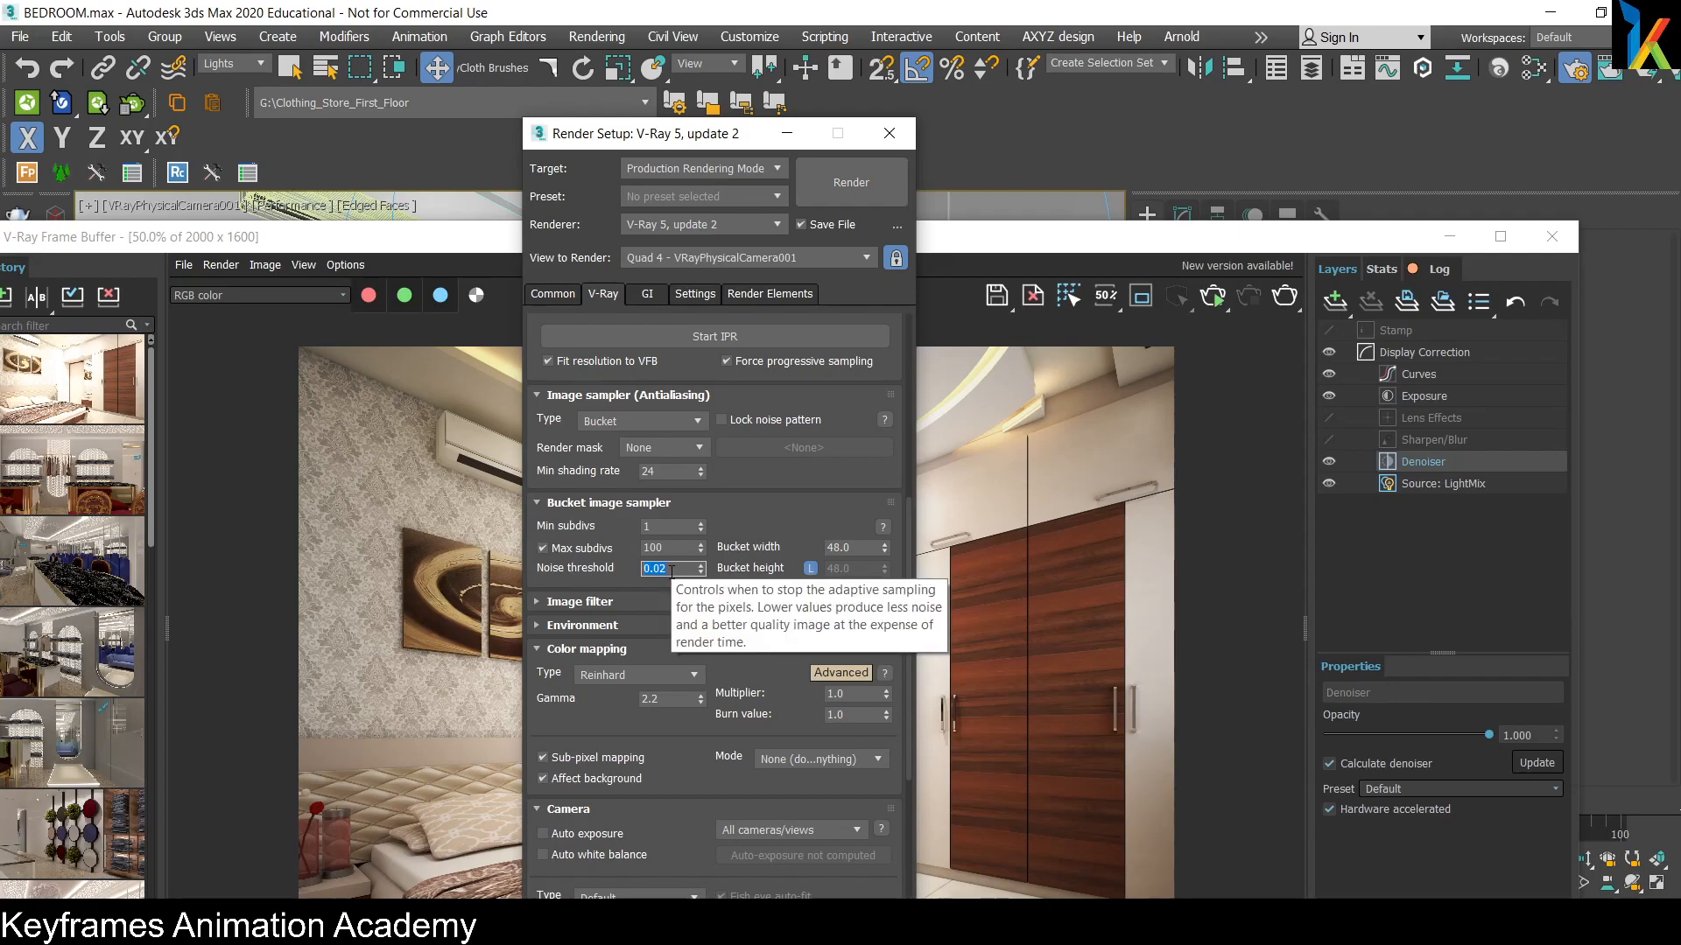
drag(1002, 245, 996, 85)
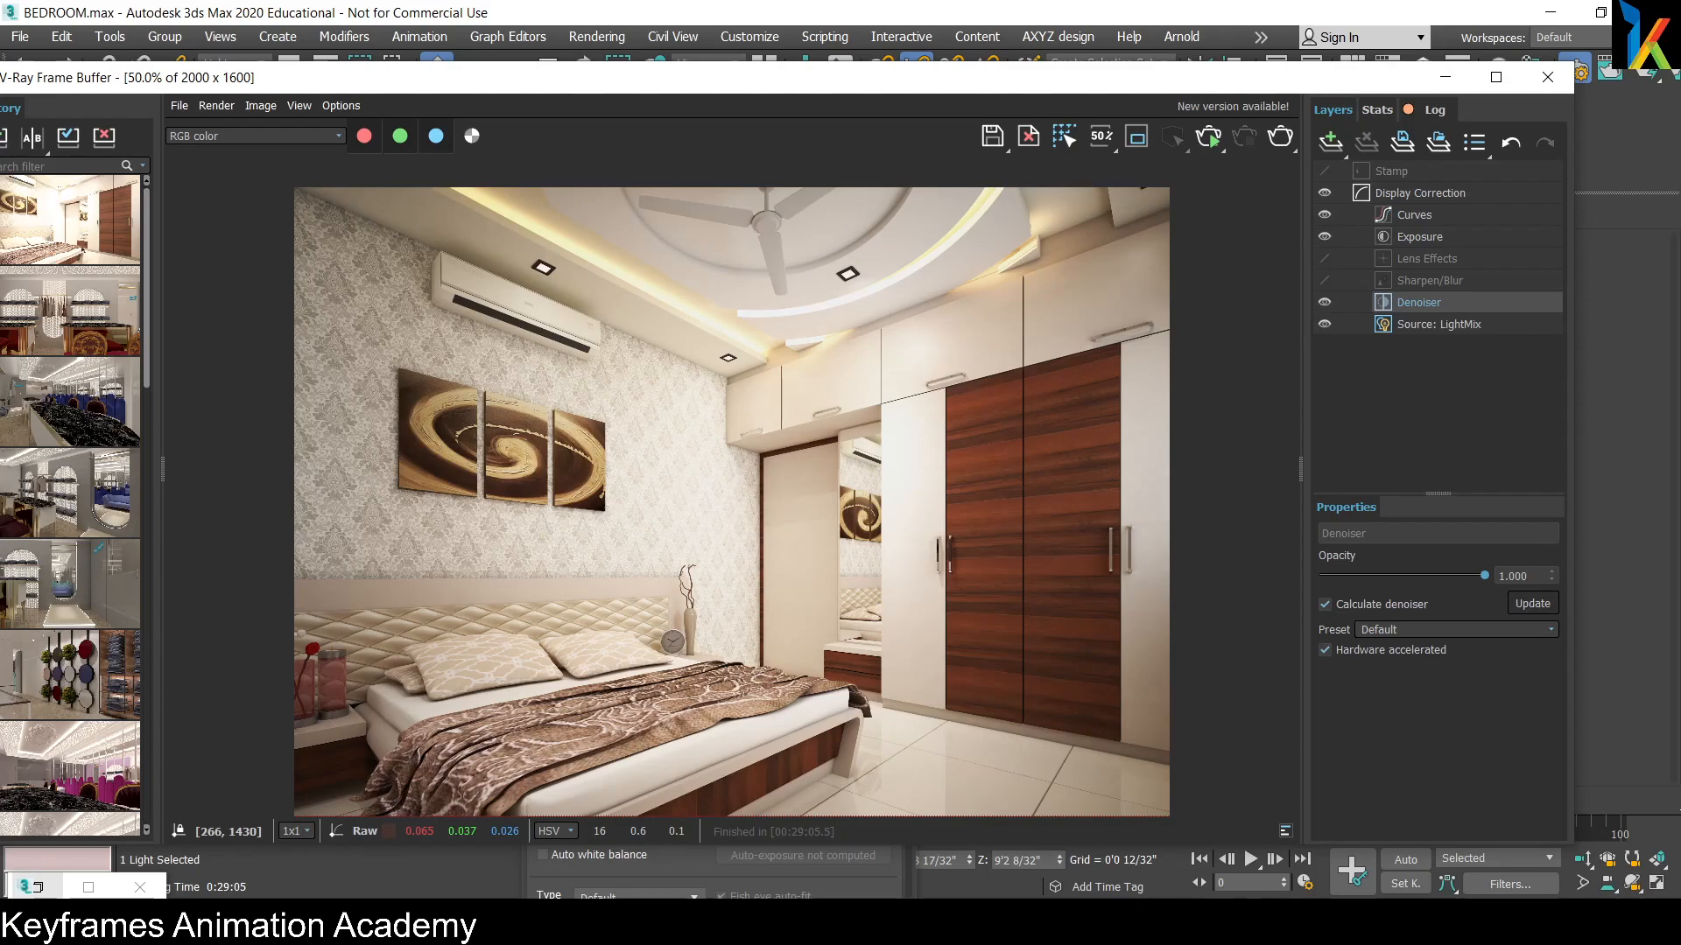
Step: Search Windows for "my", open Computer Management for This PC, view the Device Manager's hardware list and close it
click(25, 923)
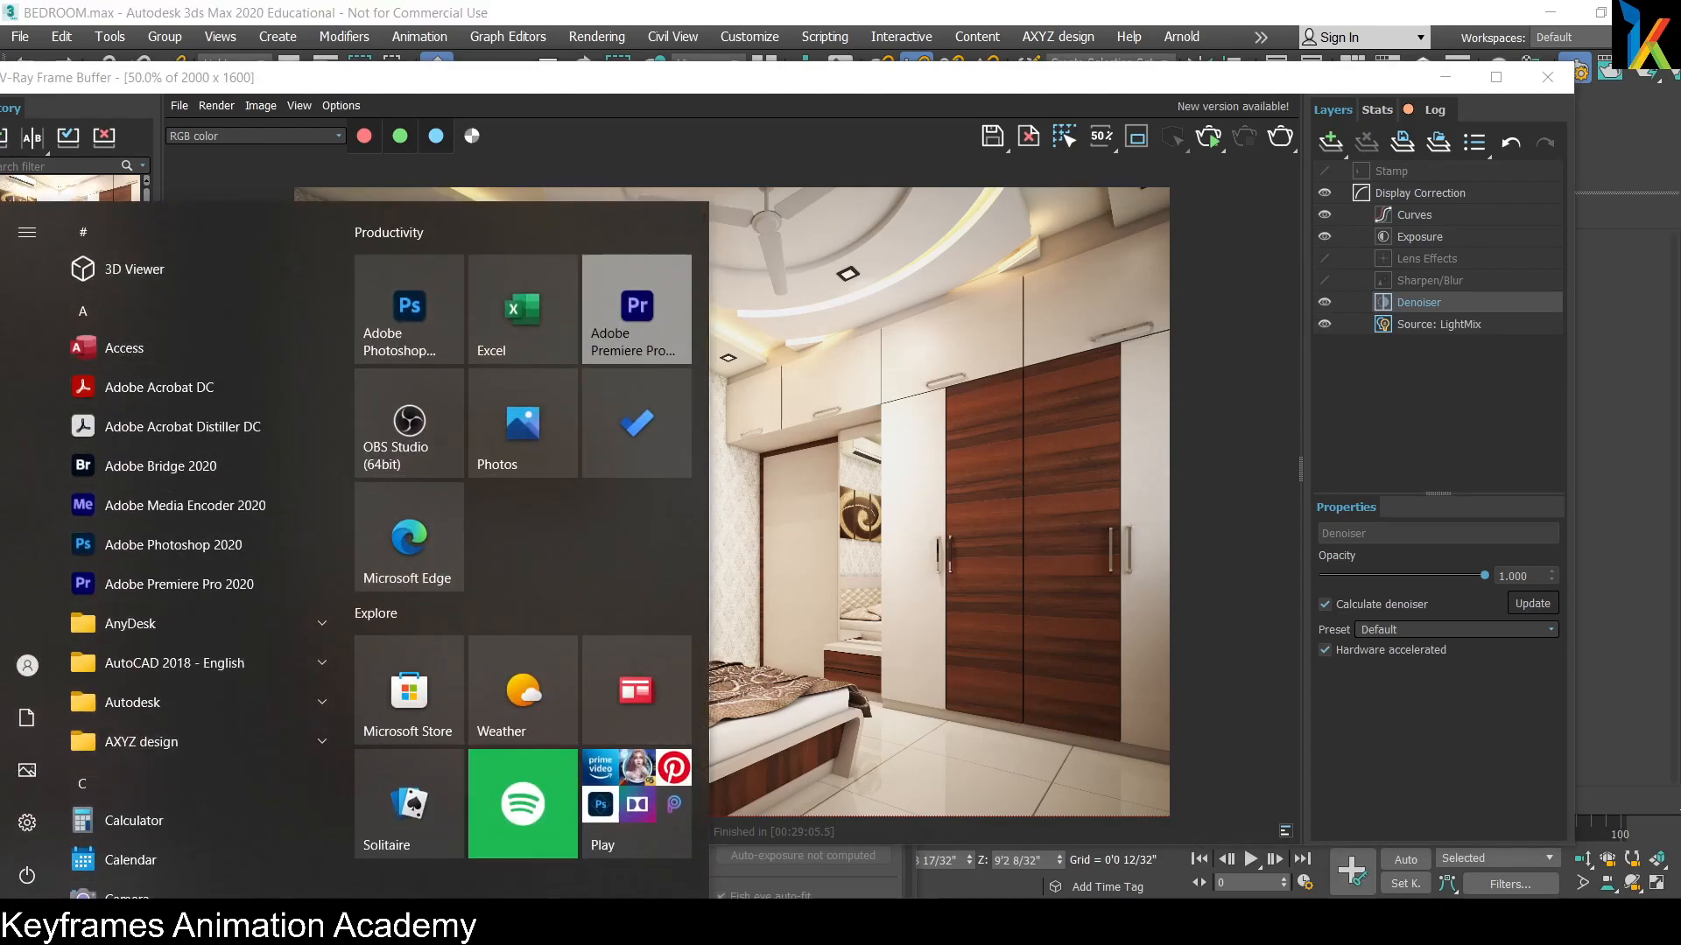
text(my)
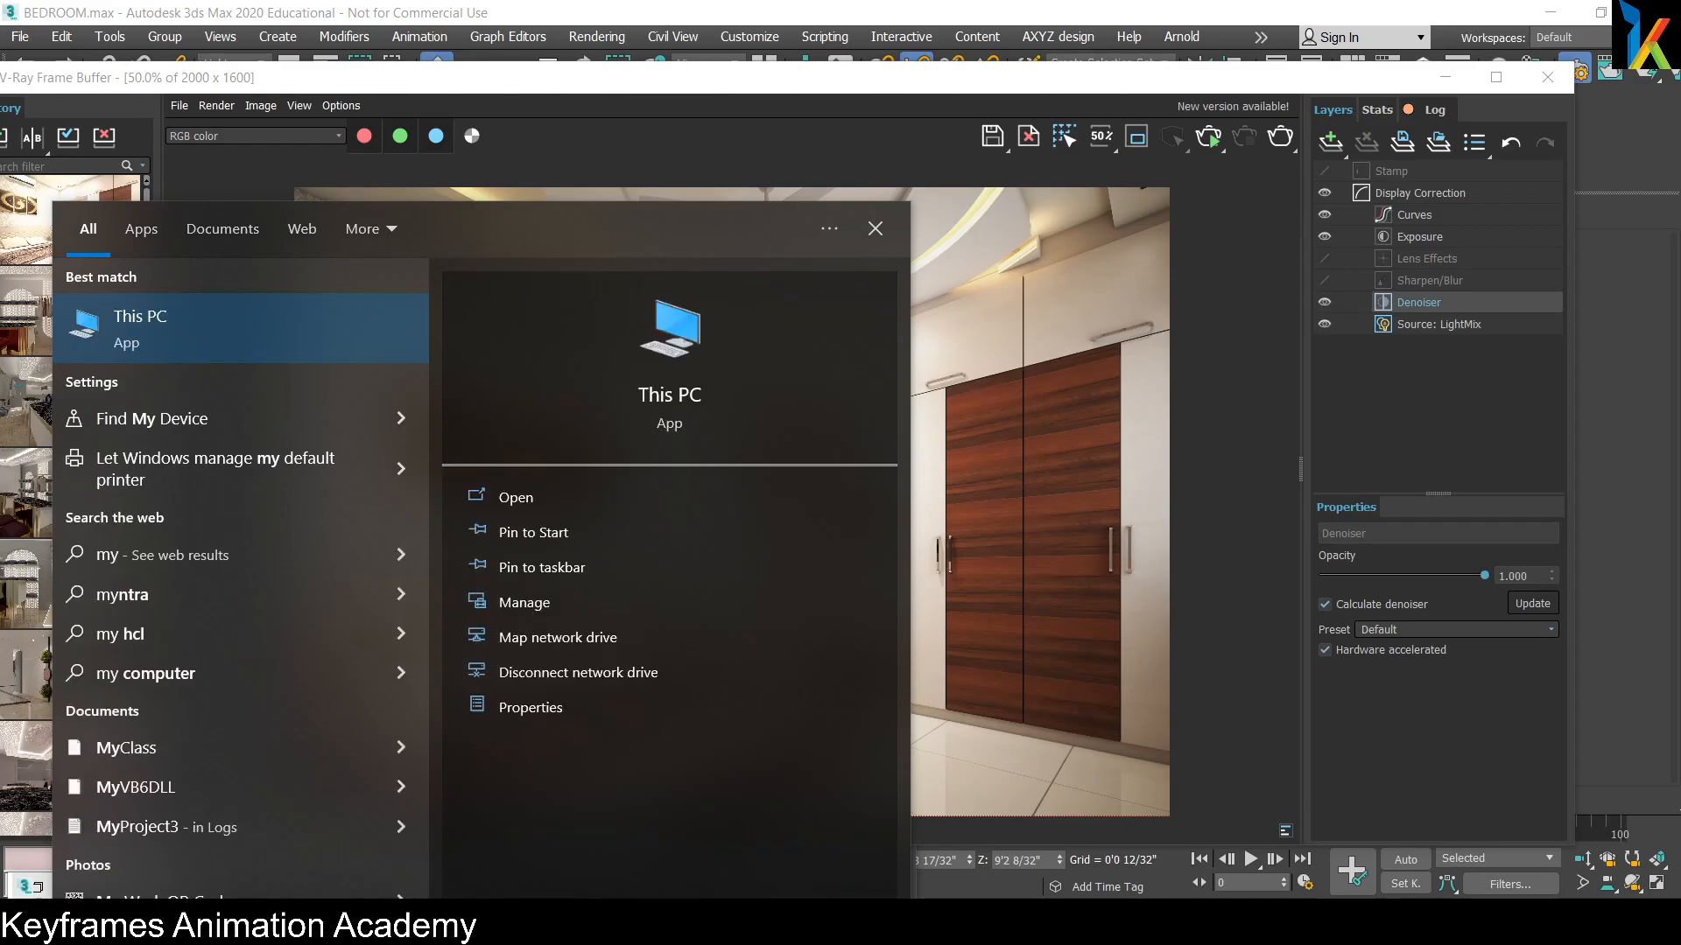
right_click(122, 341)
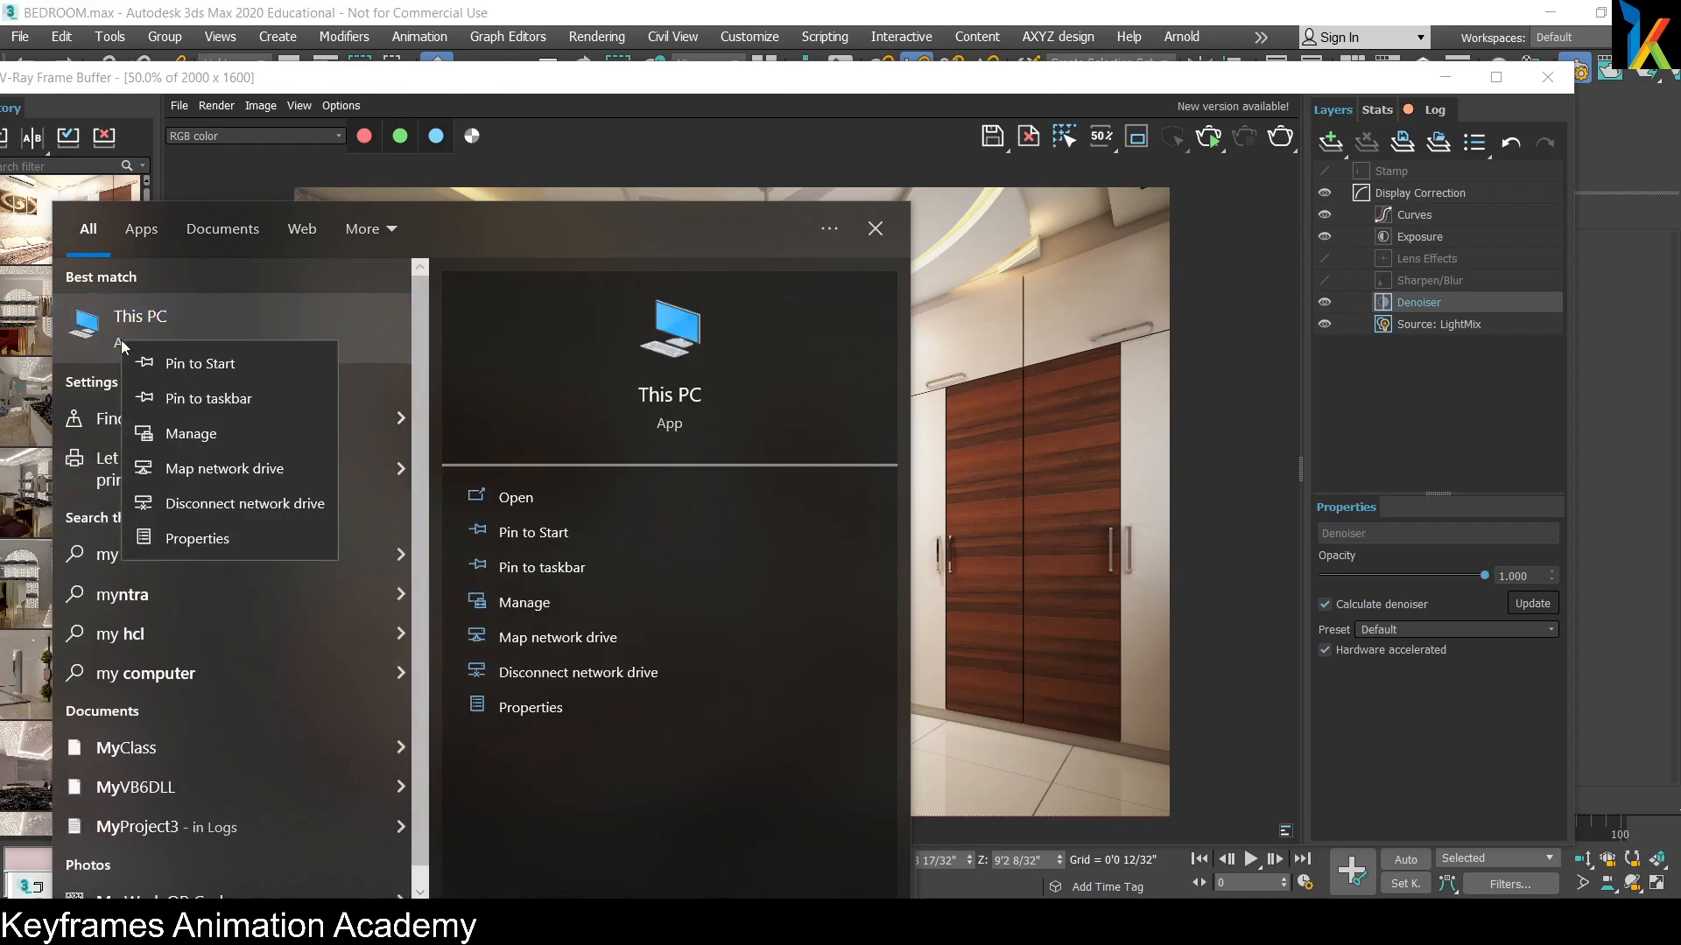
click(184, 433)
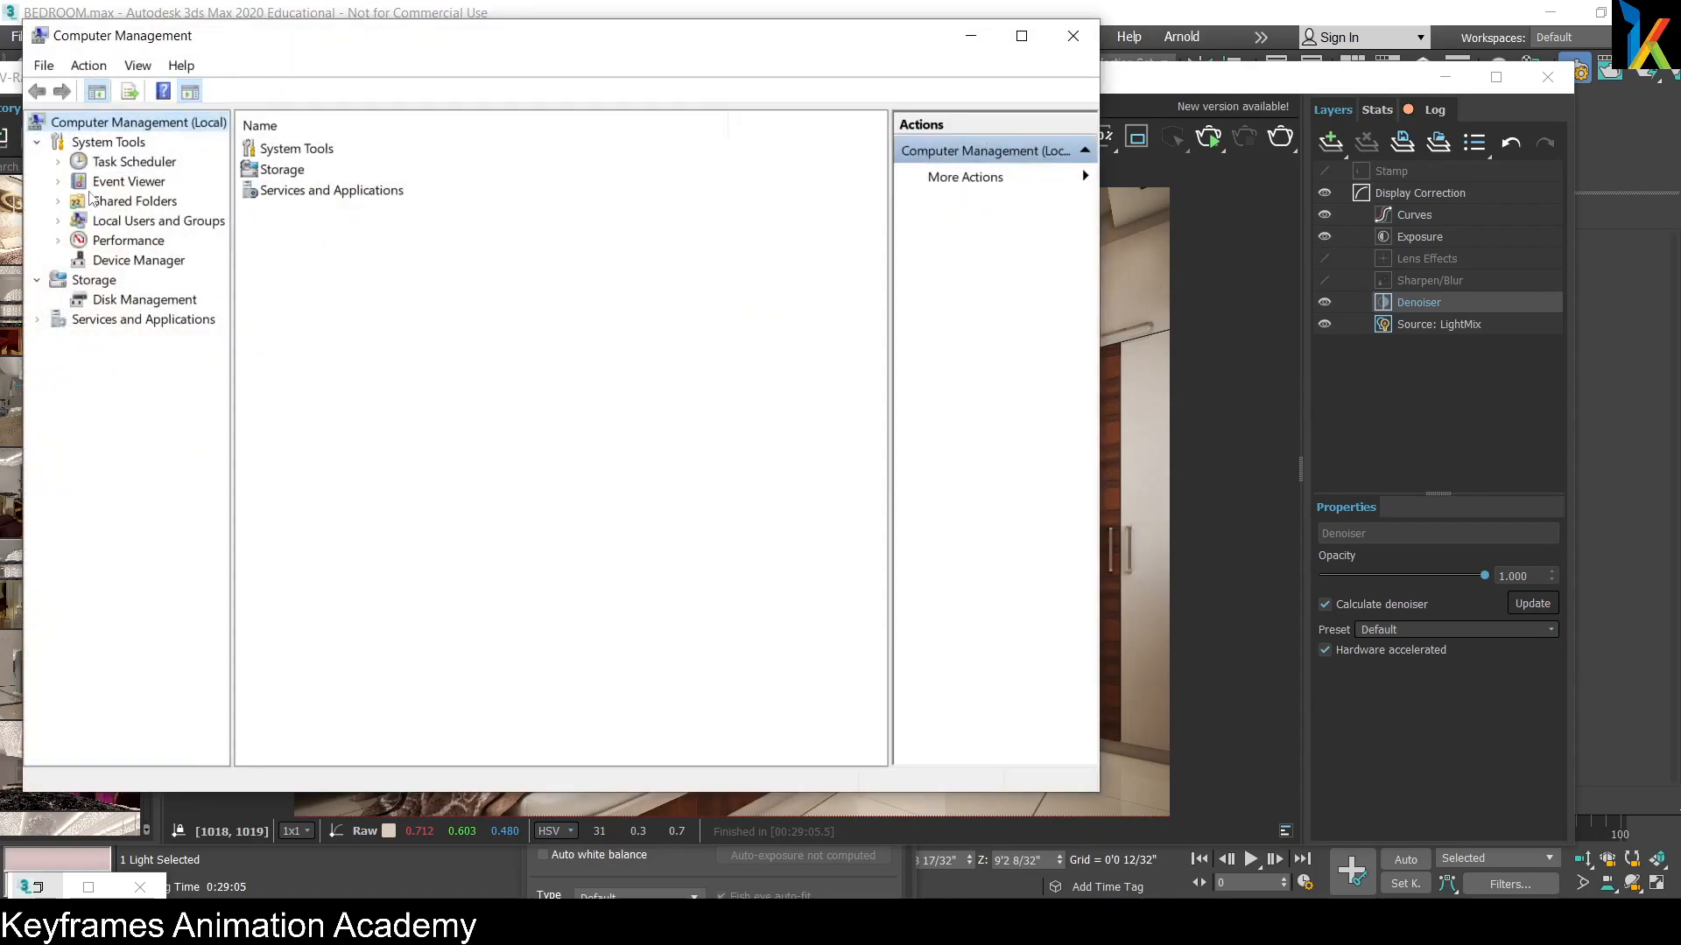
click(119, 257)
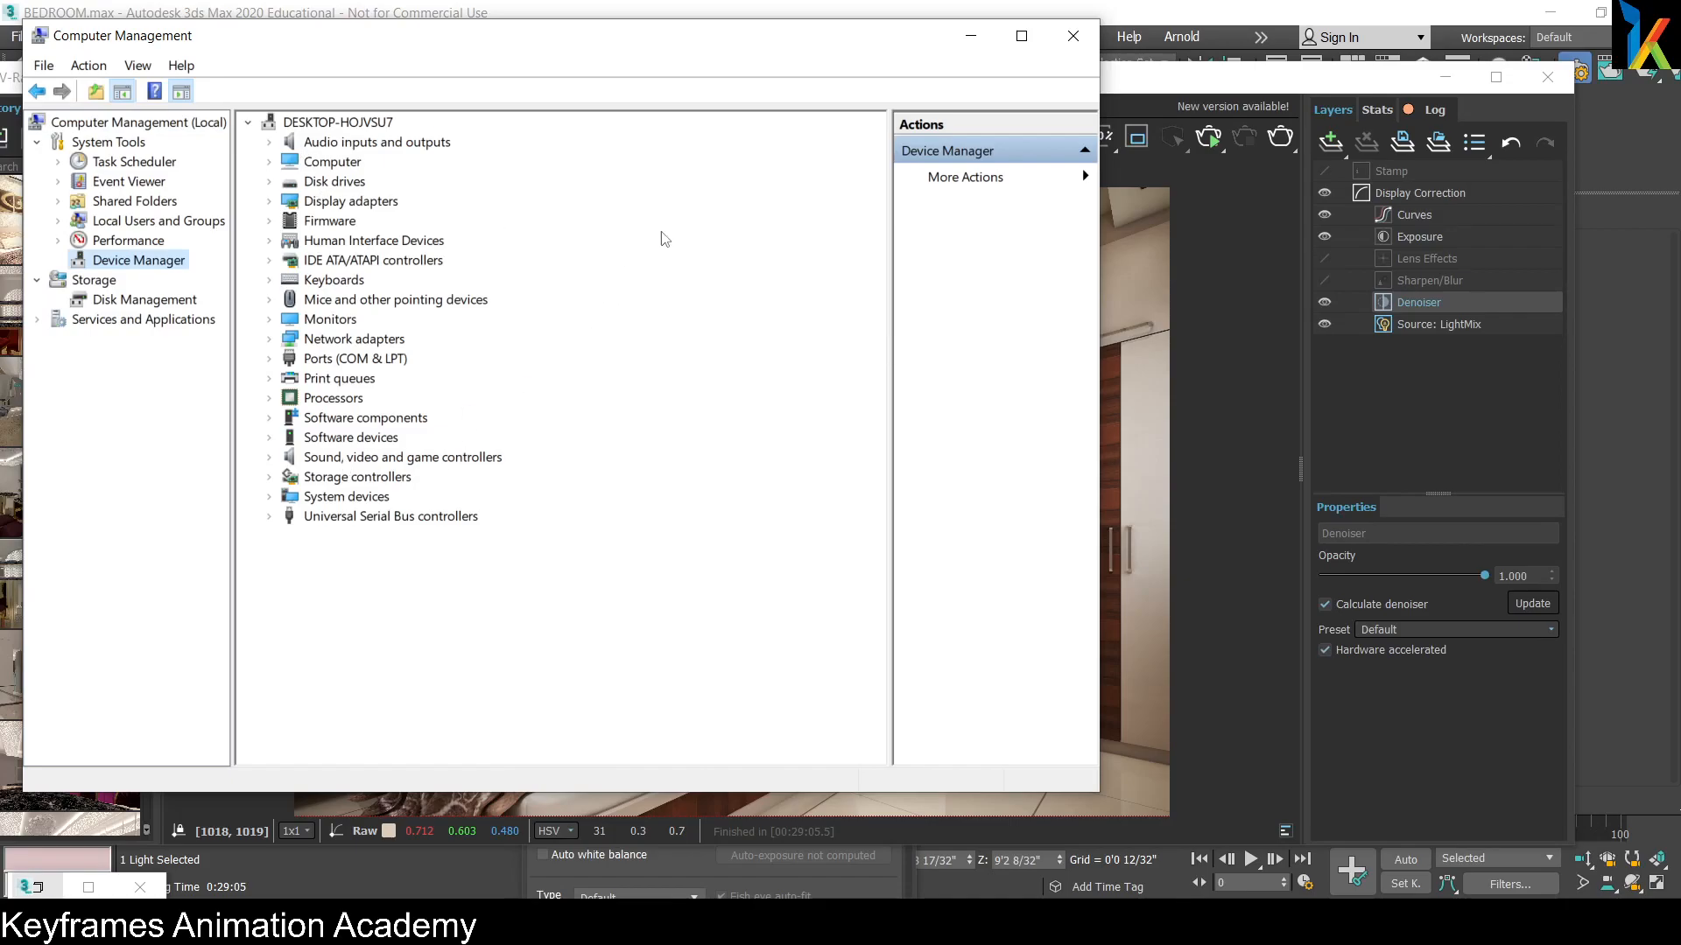
click(1072, 36)
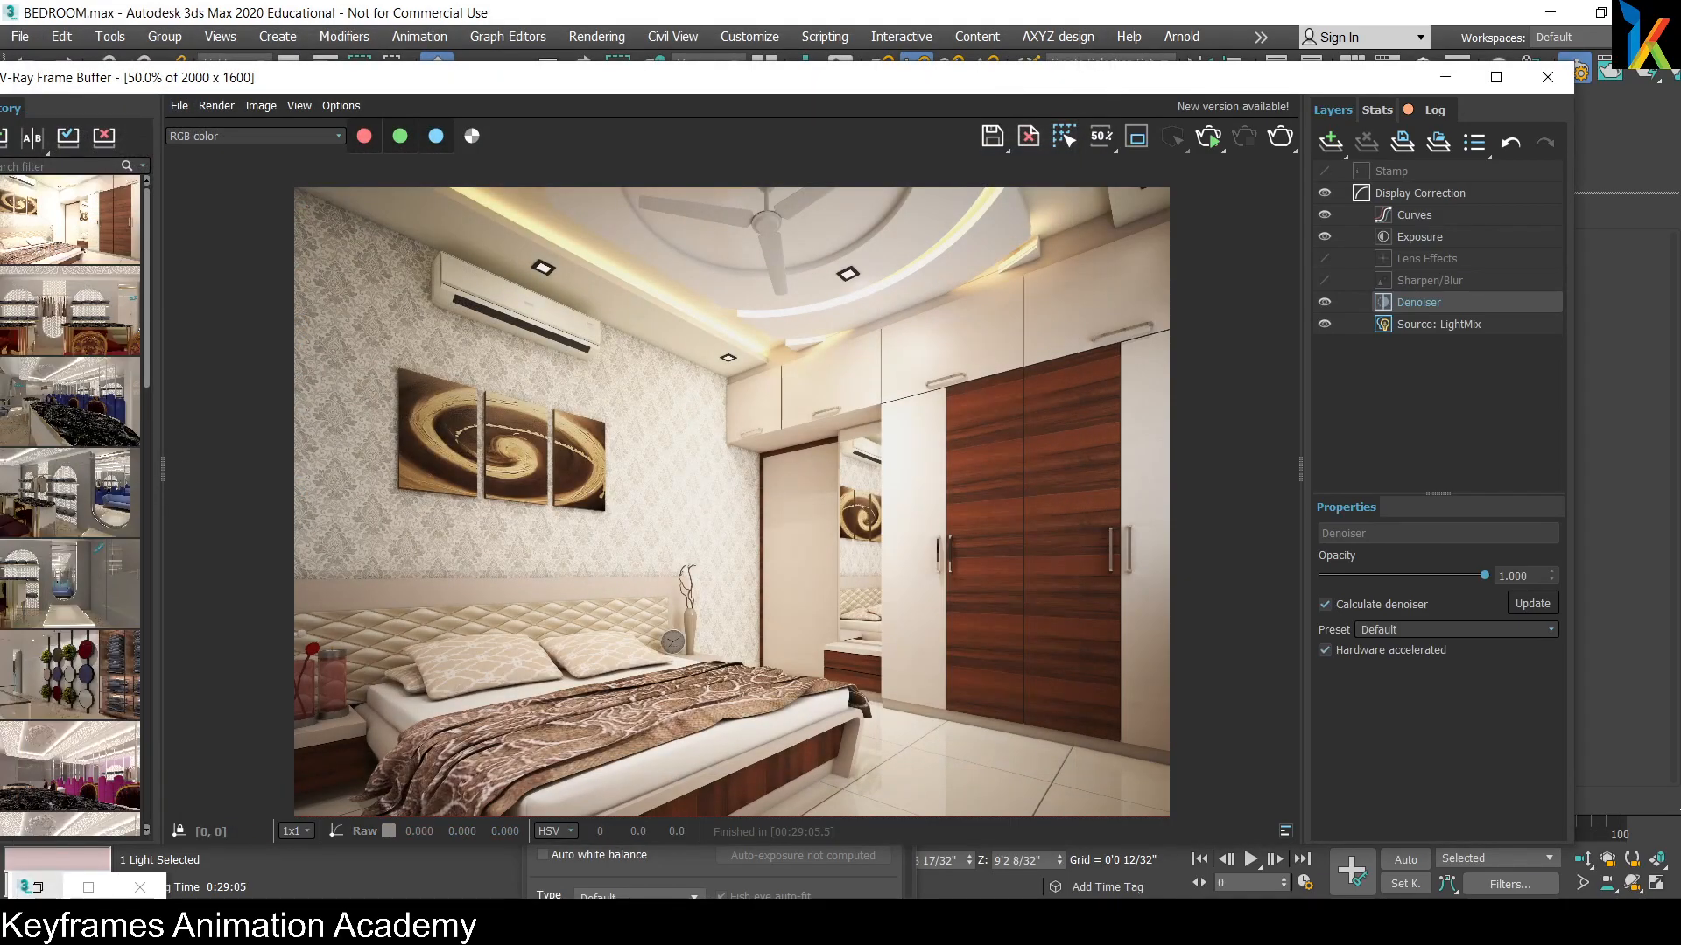
Step: Open the properties of This PC in Windows, examine the processor model, clock speed and installed RAM, and return to the frame buffer
key(super)
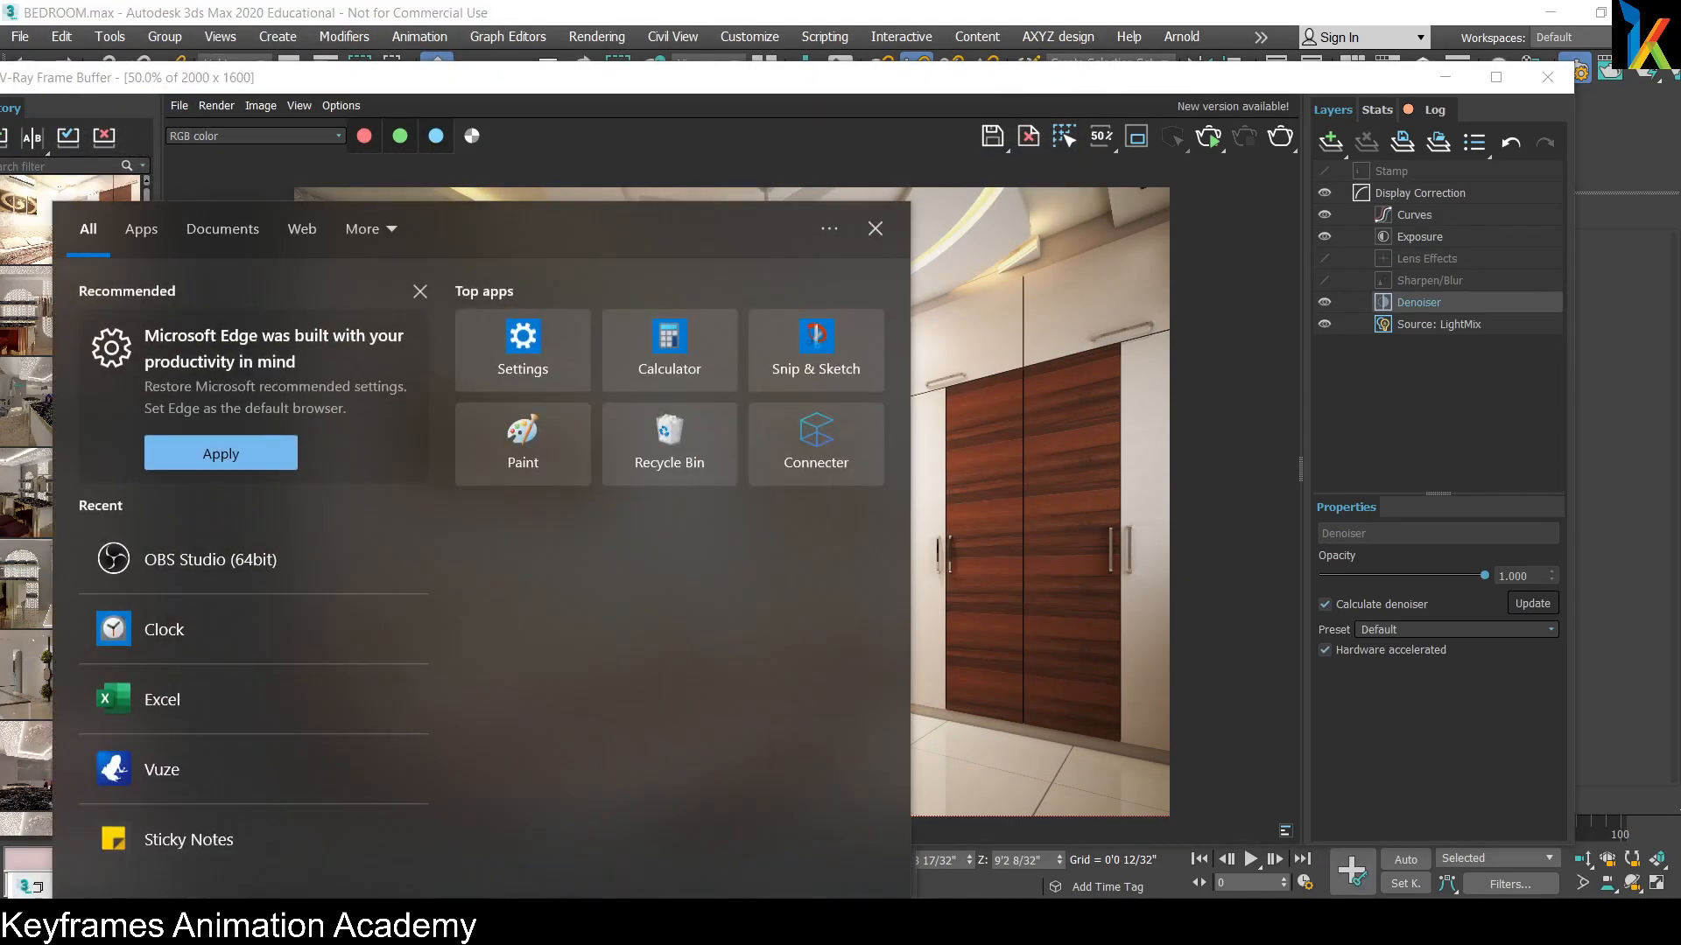
text(my)
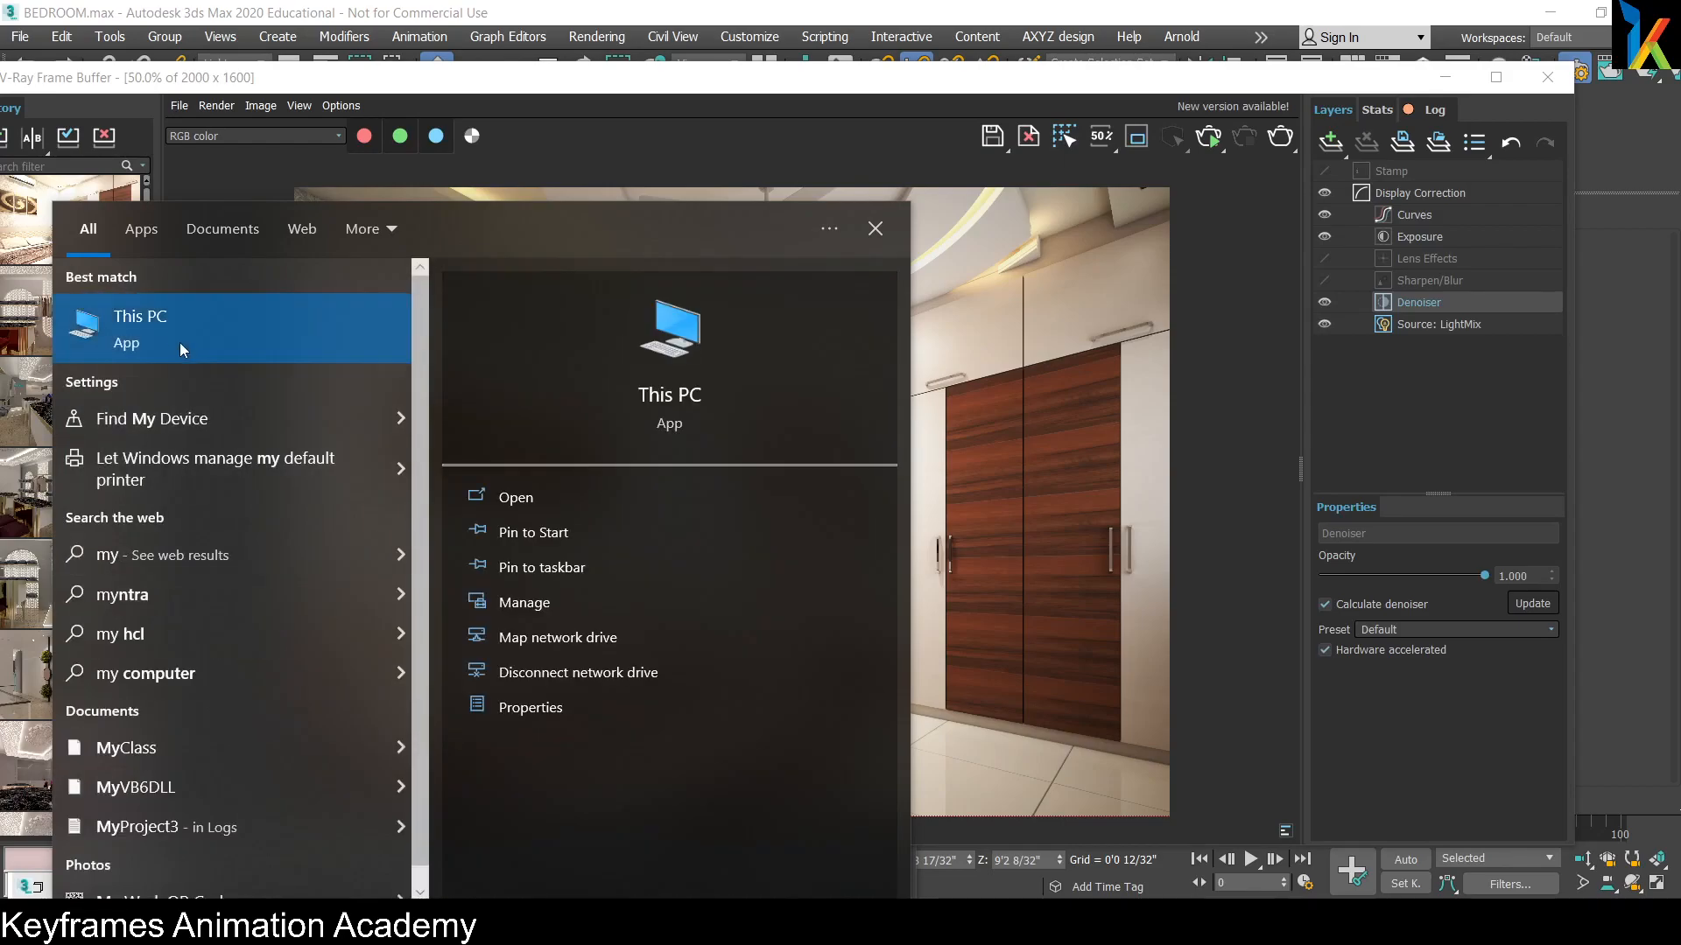
right_click(159, 316)
click(263, 513)
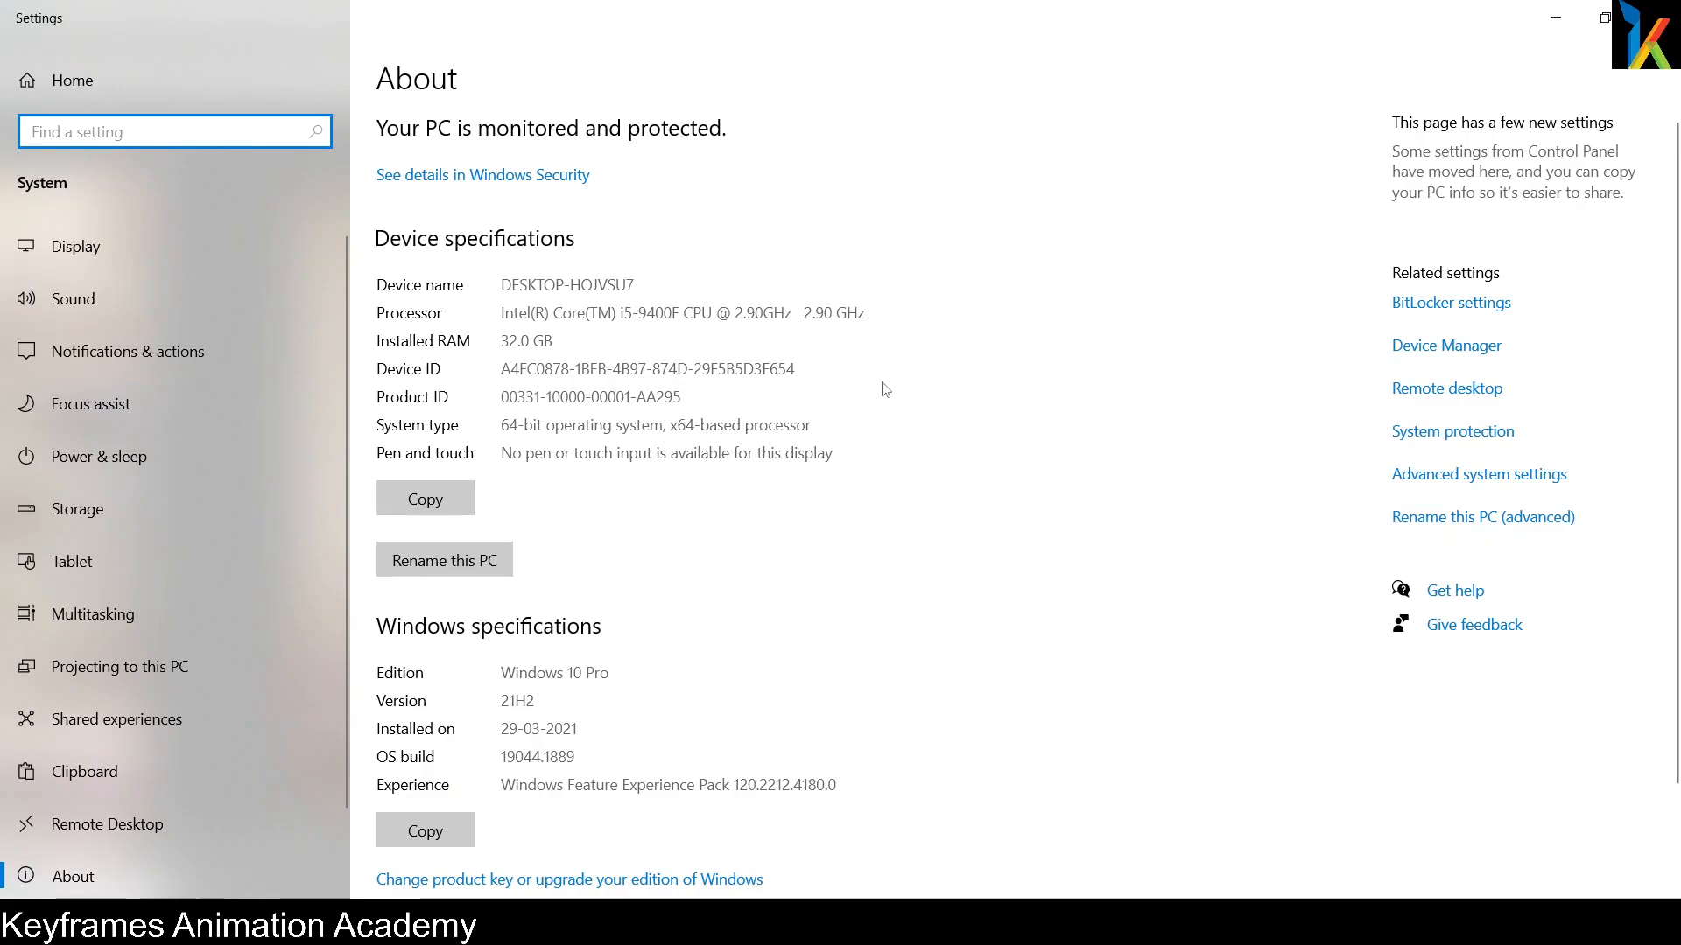
drag(619, 314, 681, 316)
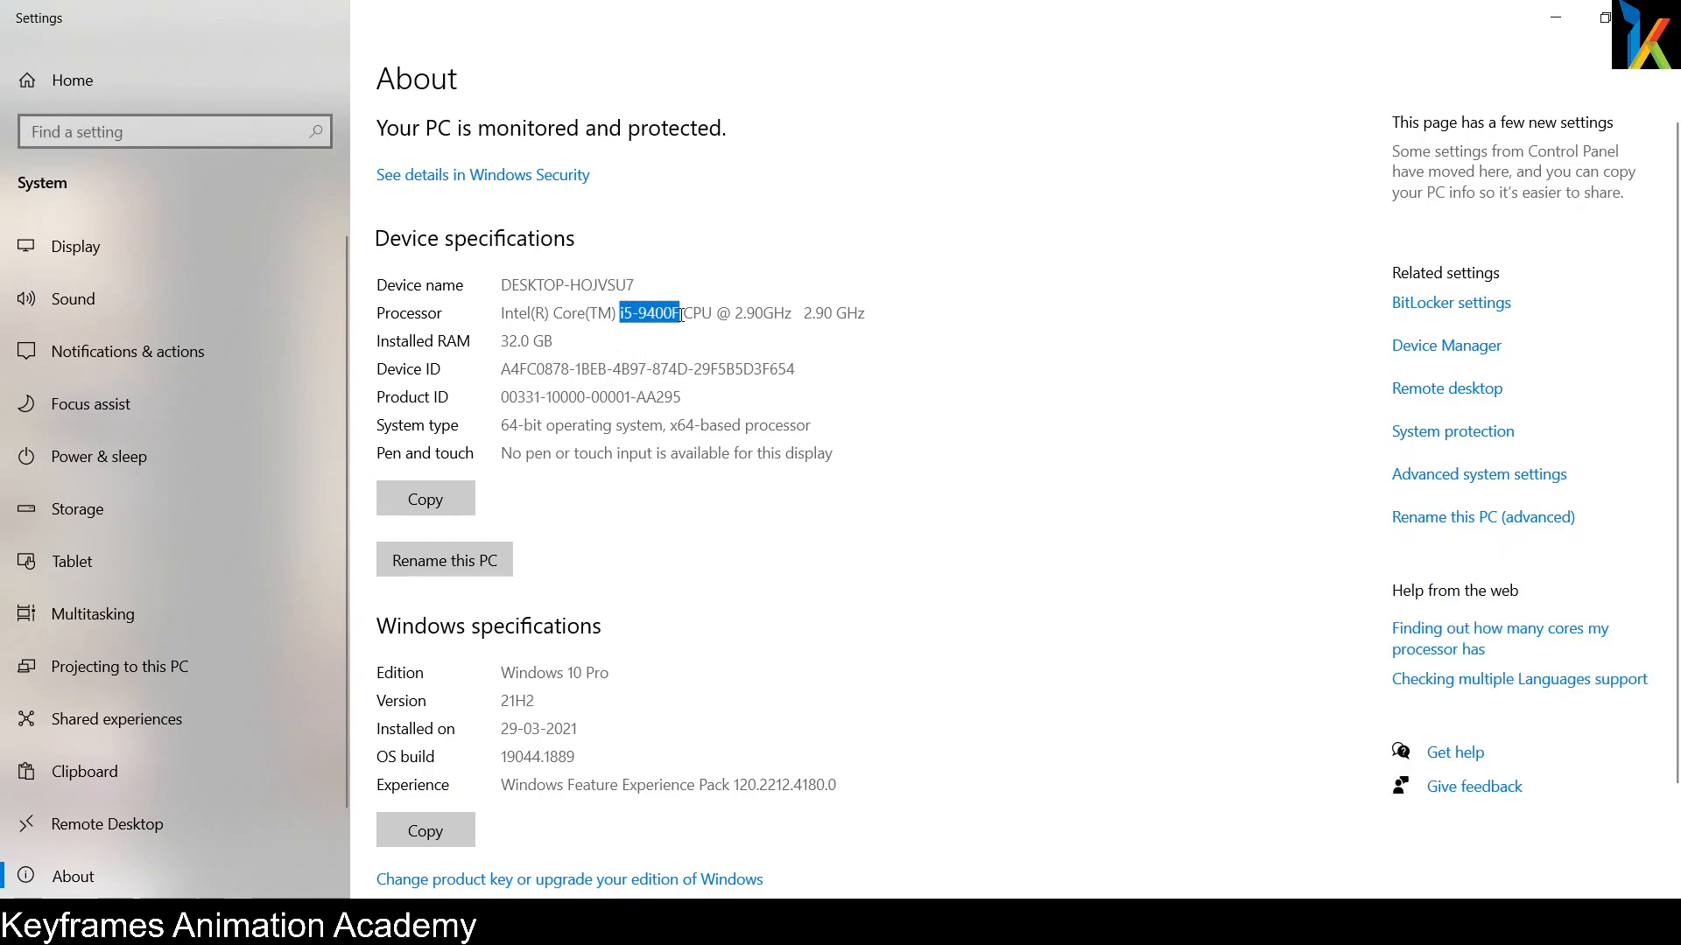
drag(734, 313, 774, 317)
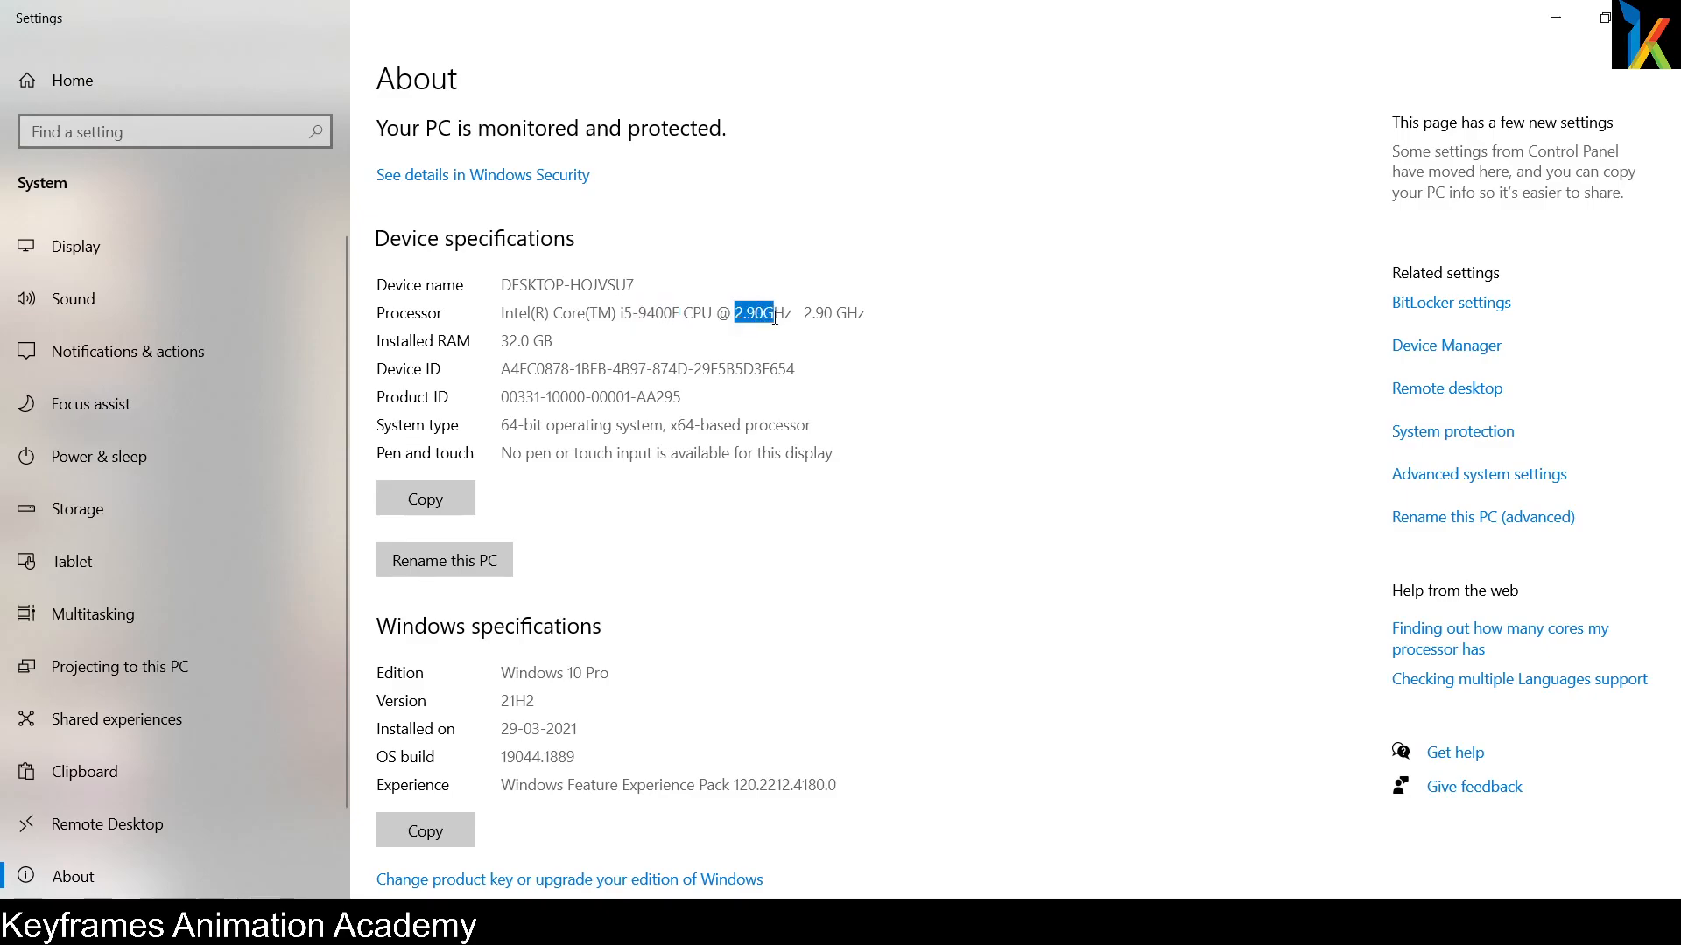
drag(502, 341, 561, 341)
click(582, 342)
scroll(1135, 351, down, 3)
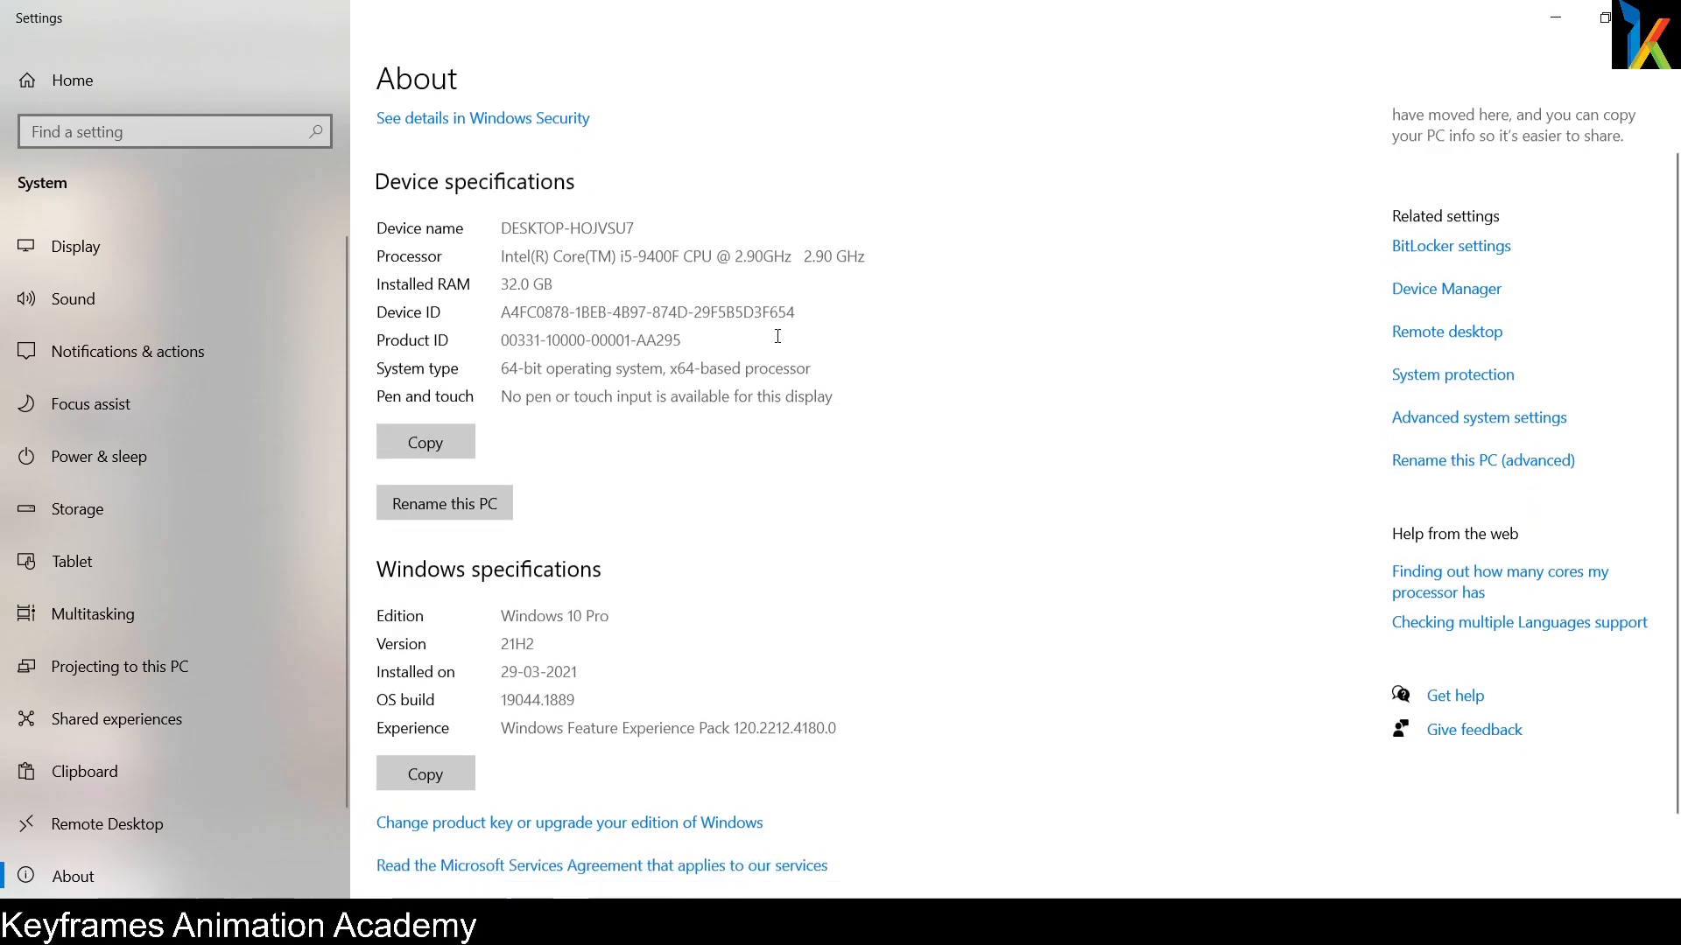
scroll(1135, 351, up, 3)
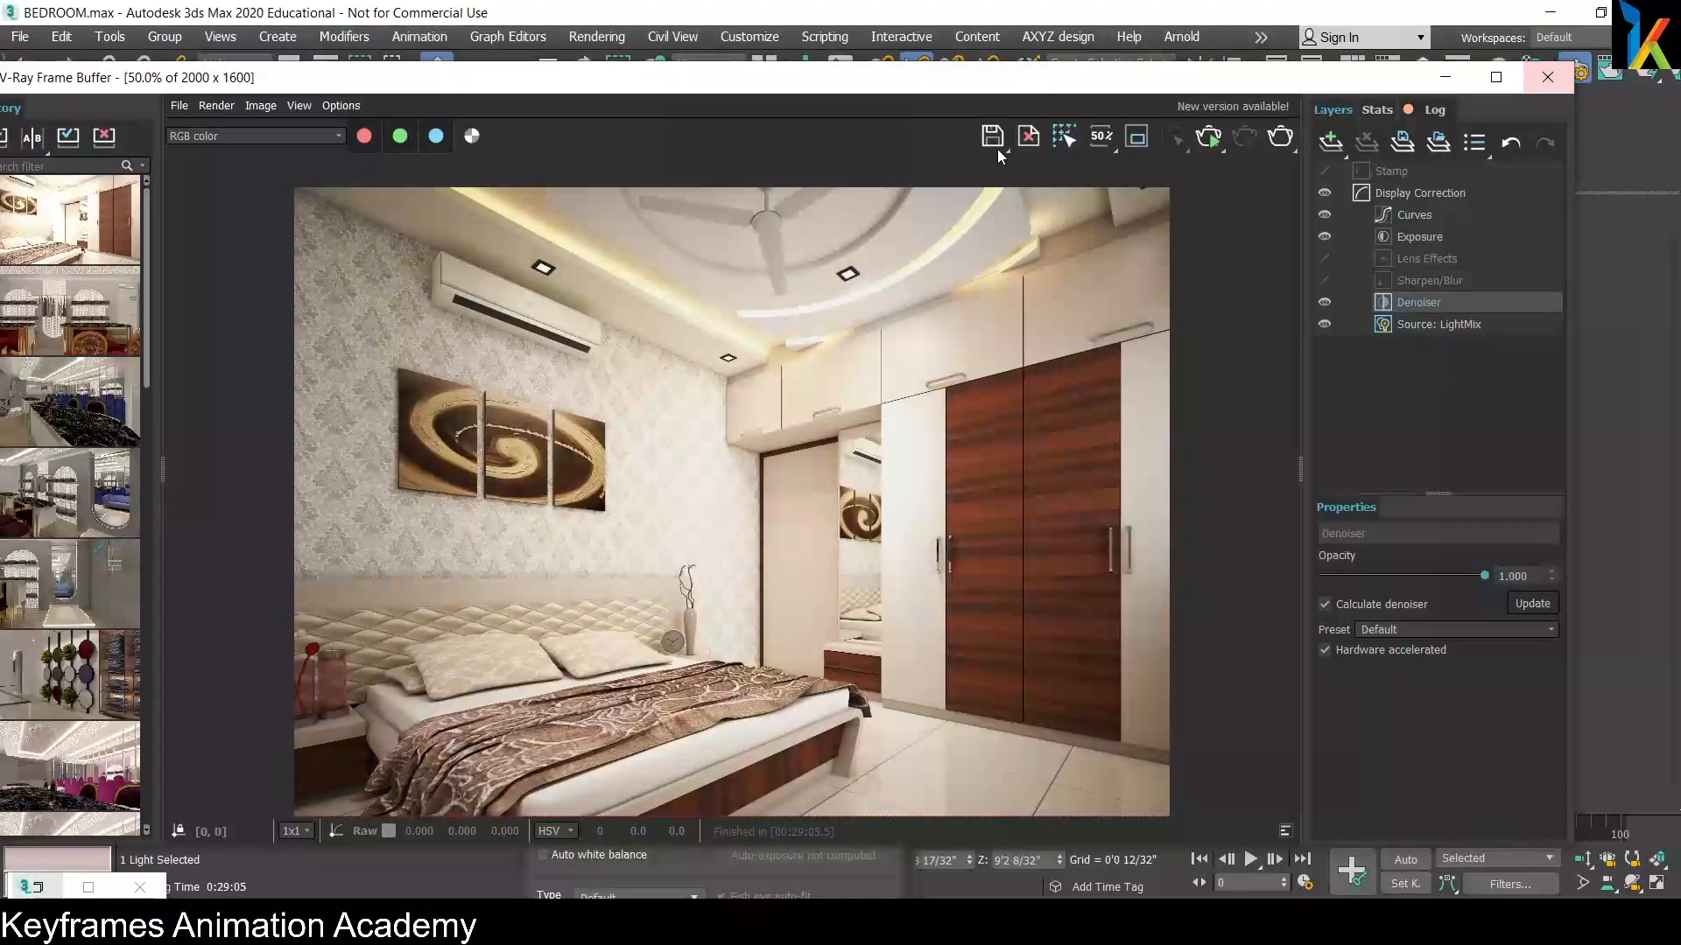
drag(1191, 78, 1151, 50)
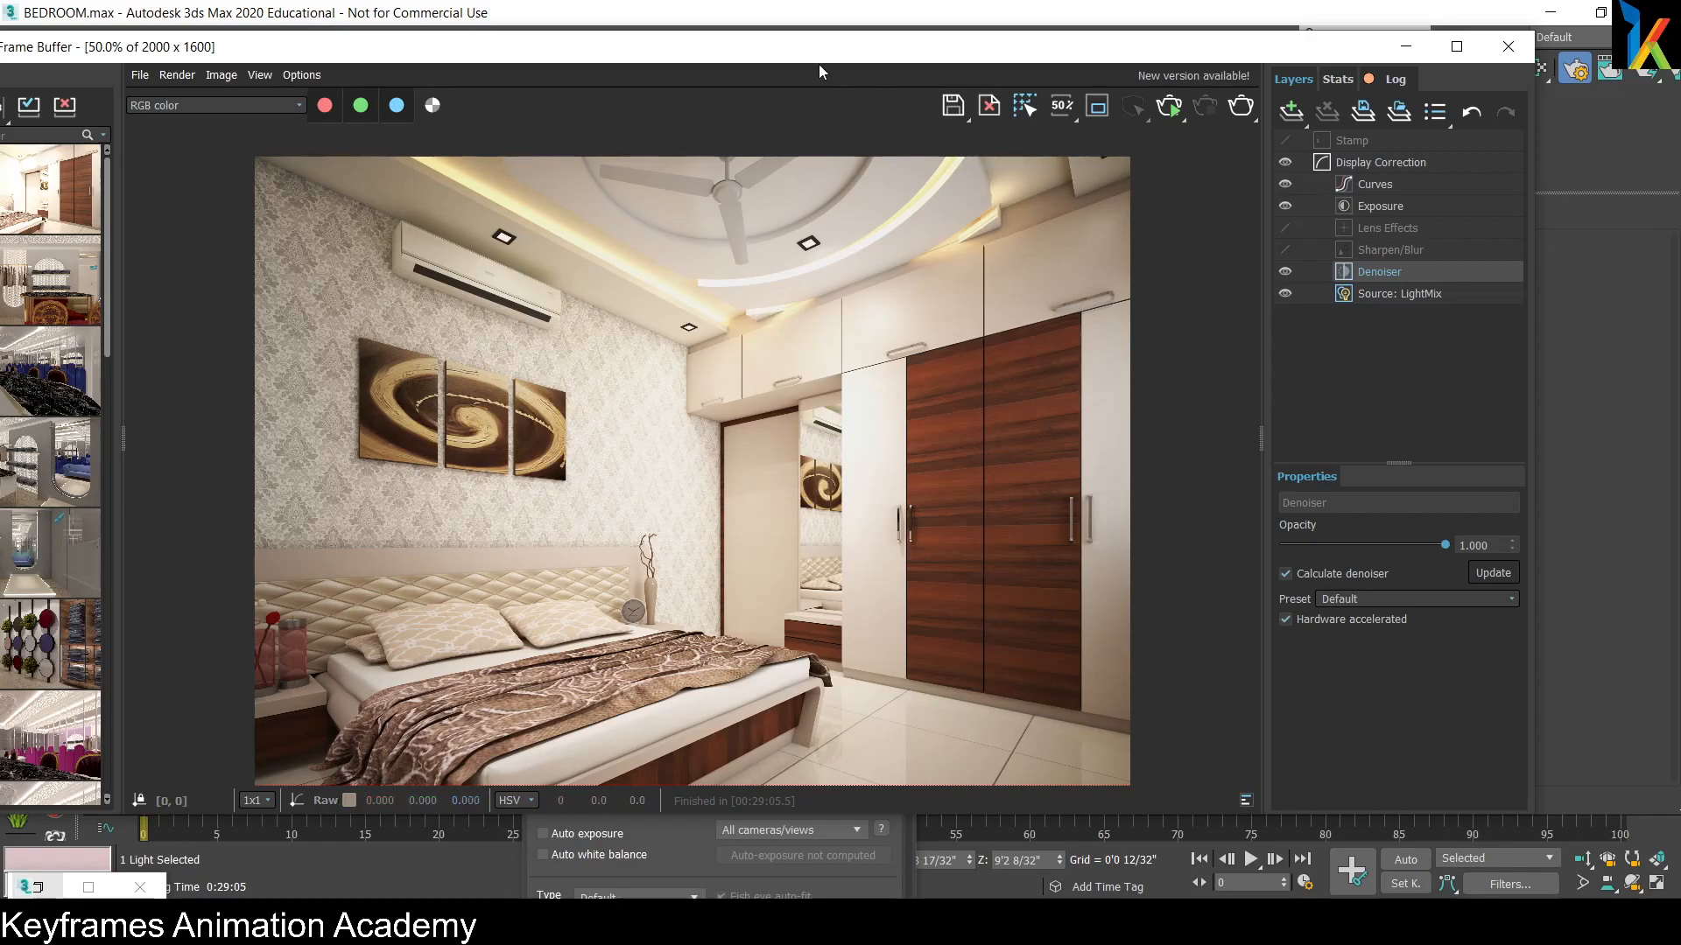
drag(802, 50, 850, 44)
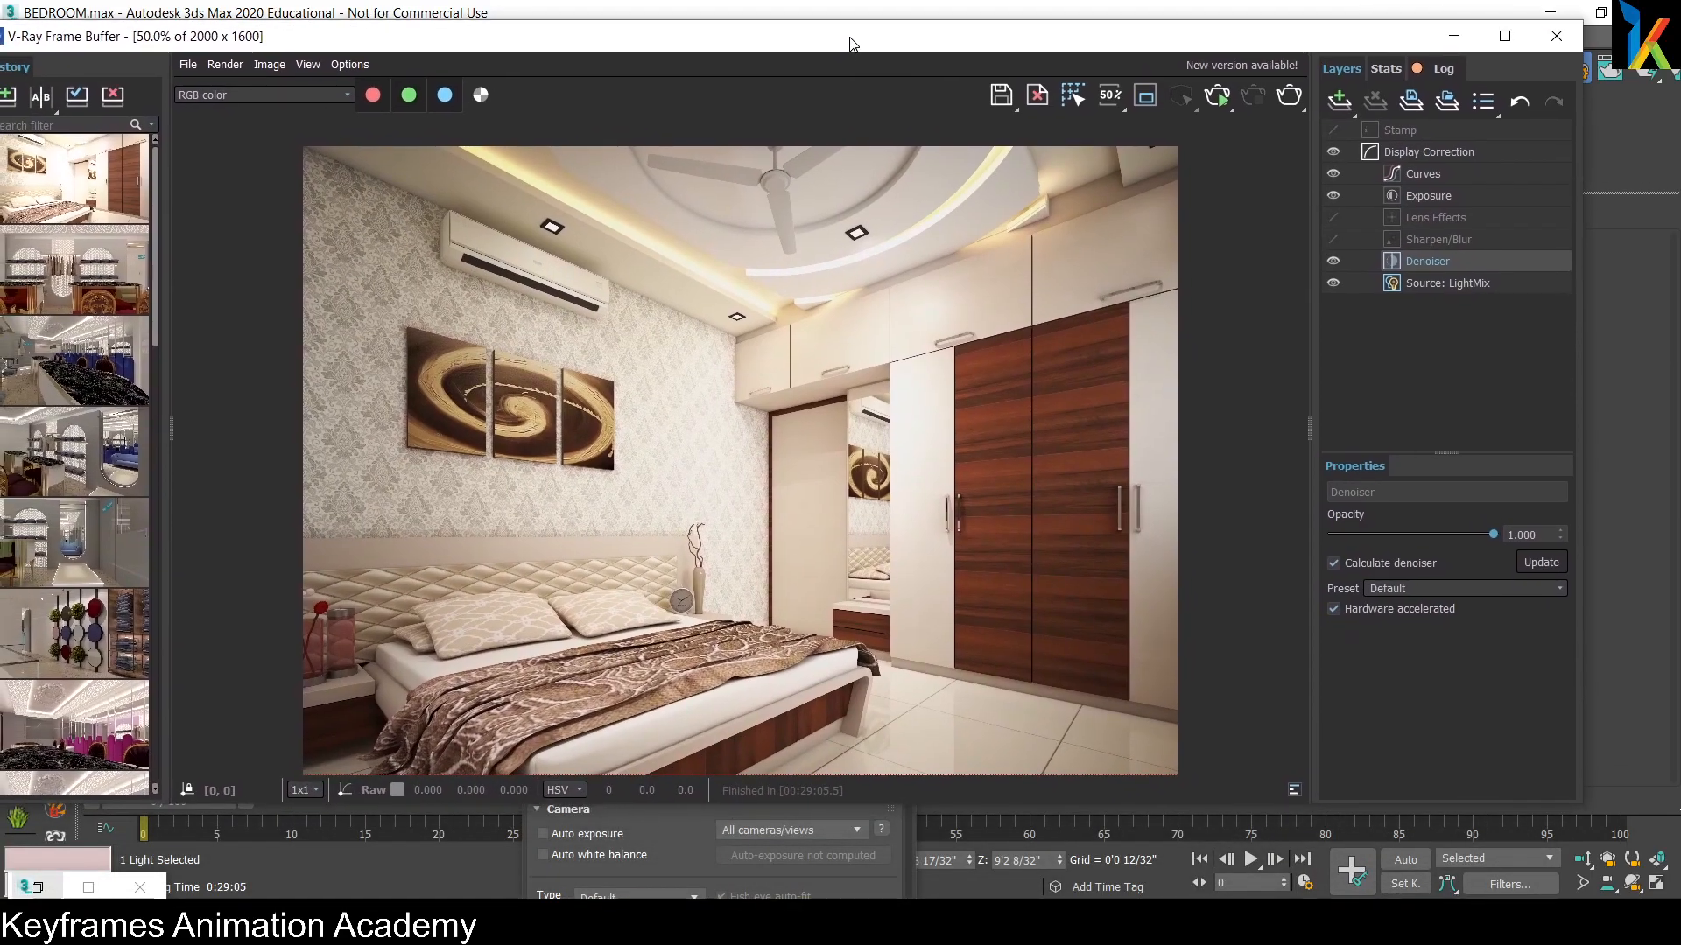